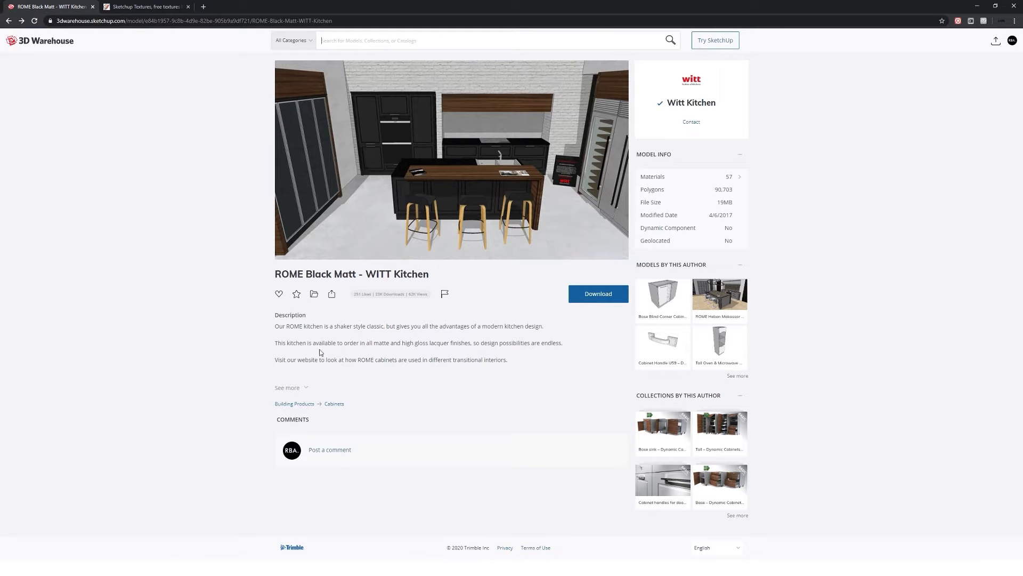
- Switch to the ROME Black Matt WITT Kitchen model in SketchUp
{"action": "mouse_move", "coordinate": [382, 567]}
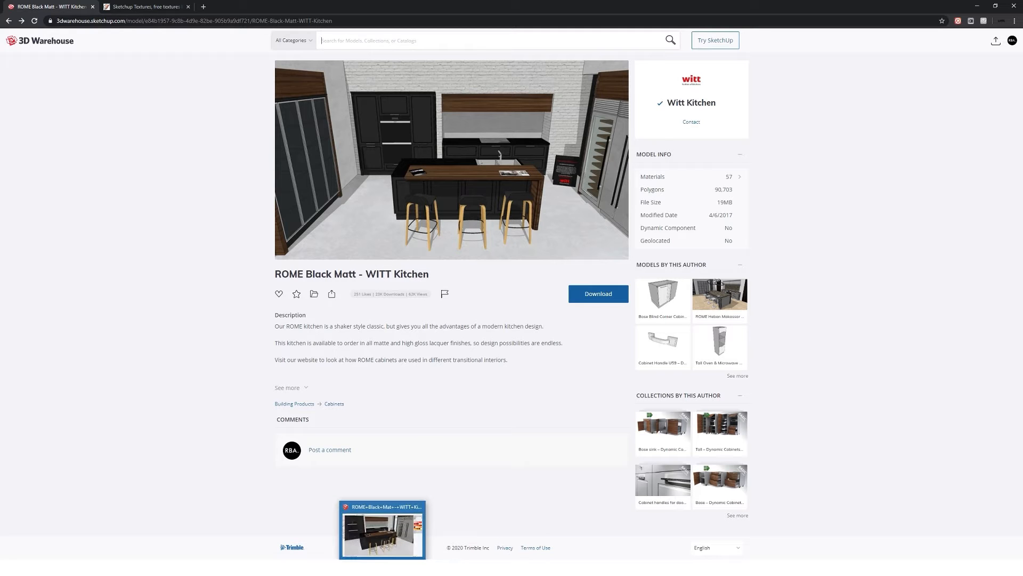
{"action": "left_click", "coordinate": [382, 530]}
{"action": "mouse_move", "coordinate": [415, 388]}
{"action": "middle_mouse_down"}
{"action": "mouse_move", "coordinate": [379, 323]}
{"action": "mouse_move", "coordinate": [126, 142]}
{"action": "middle_mouse_up"}
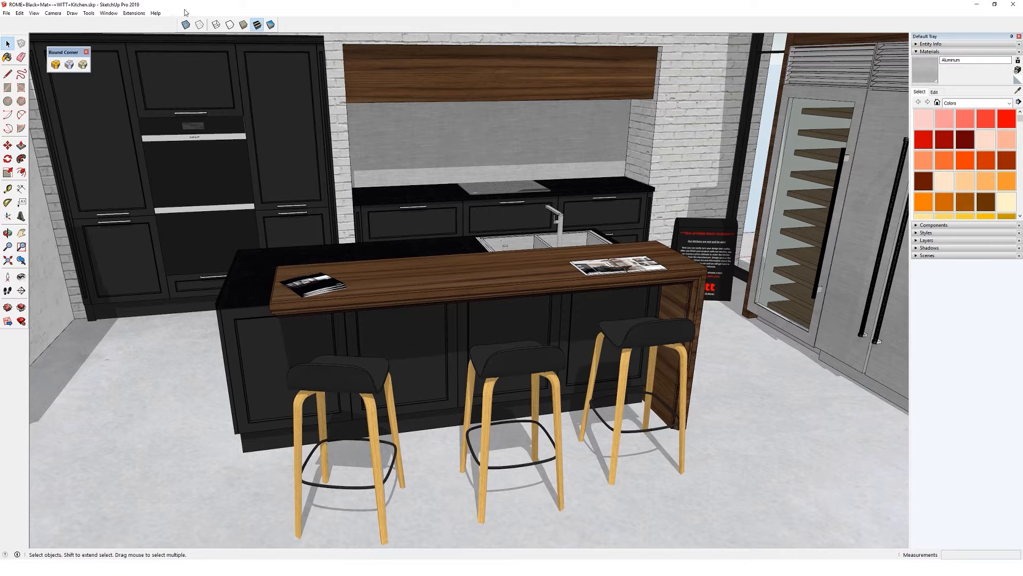
- Show the Enscape and Enscape Capturing toolbars, placing the Enscape toolbar so both are accessible
{"action": "left_click", "coordinate": [35, 13]}
{"action": "left_click", "coordinate": [51, 22]}
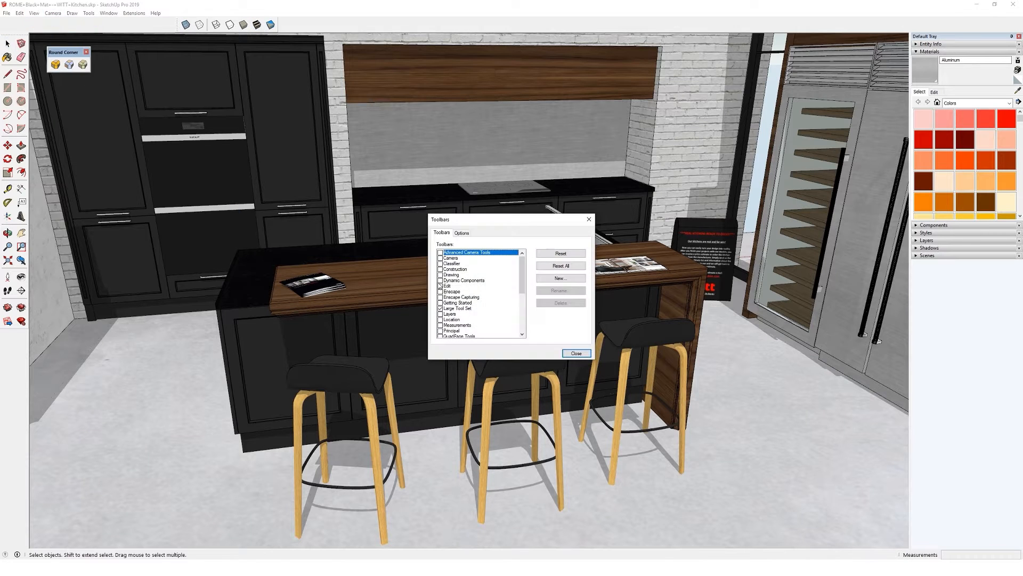
{"action": "left_click", "coordinate": [441, 297]}
{"action": "left_click", "coordinate": [440, 291]}
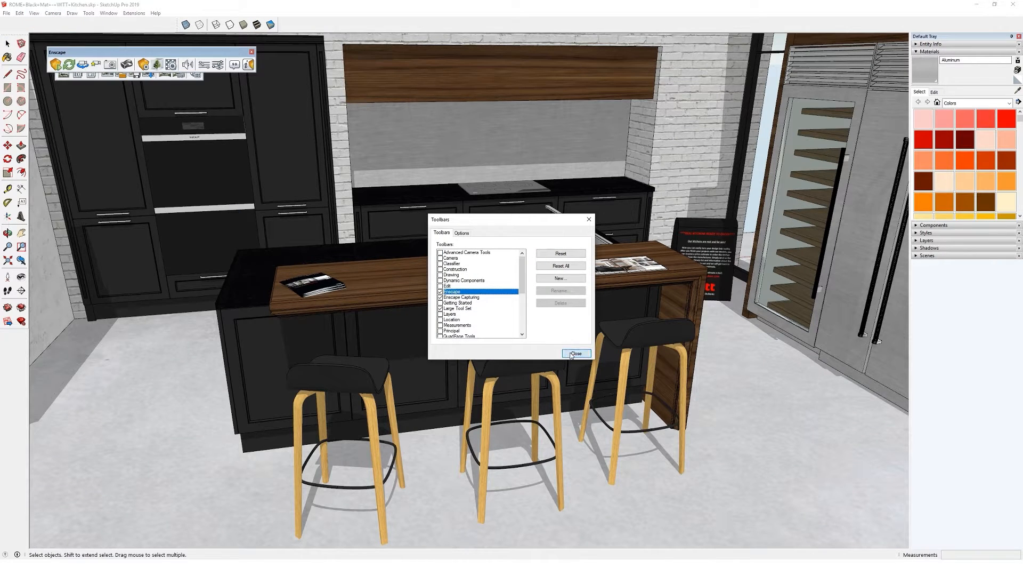
{"action": "left_click", "coordinate": [576, 353]}
{"action": "left_click_drag", "start_coordinate": [74, 53], "coordinate": [117, 105]}
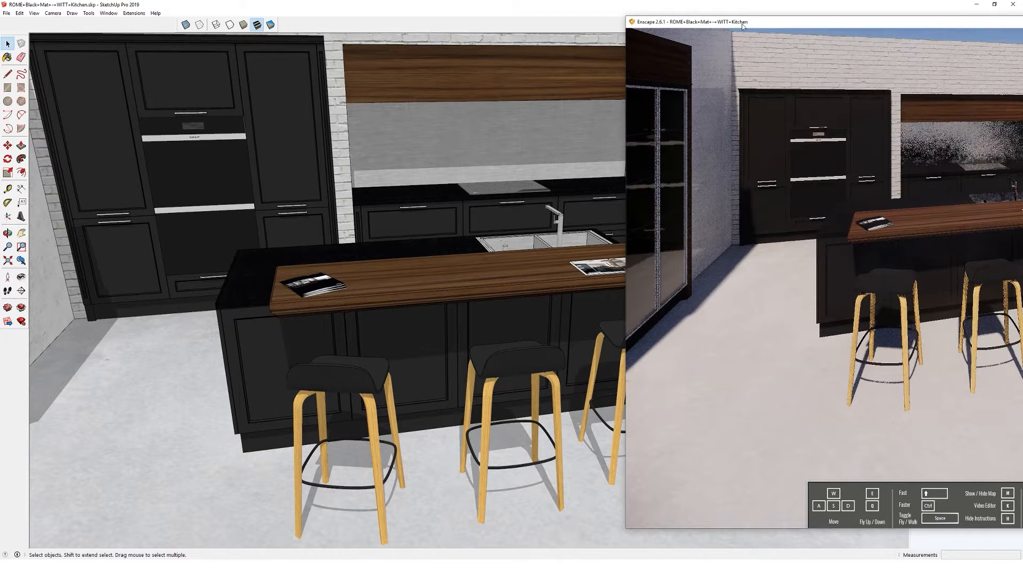
- Tile the Enscape render window beside a slightly wider SketchUp window and close the Visual Settings dialog
{"action": "mouse_move", "coordinate": [593, 34]}
{"action": "left_mouse_down"}
{"action": "mouse_move", "coordinate": [559, 32]}
{"action": "mouse_move", "coordinate": [1022, 208]}
{"action": "left_mouse_up"}
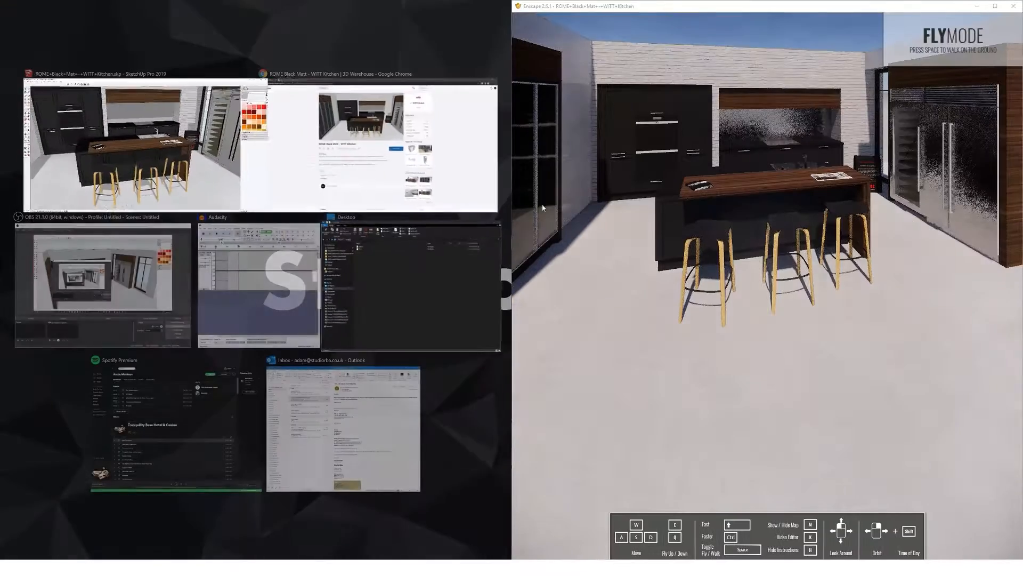
{"action": "left_click", "coordinate": [189, 171]}
{"action": "mouse_move", "coordinate": [513, 348]}
{"action": "left_mouse_down"}
{"action": "mouse_move", "coordinate": [639, 349]}
{"action": "mouse_move", "coordinate": [486, 355]}
{"action": "mouse_move", "coordinate": [583, 368]}
{"action": "left_mouse_up"}
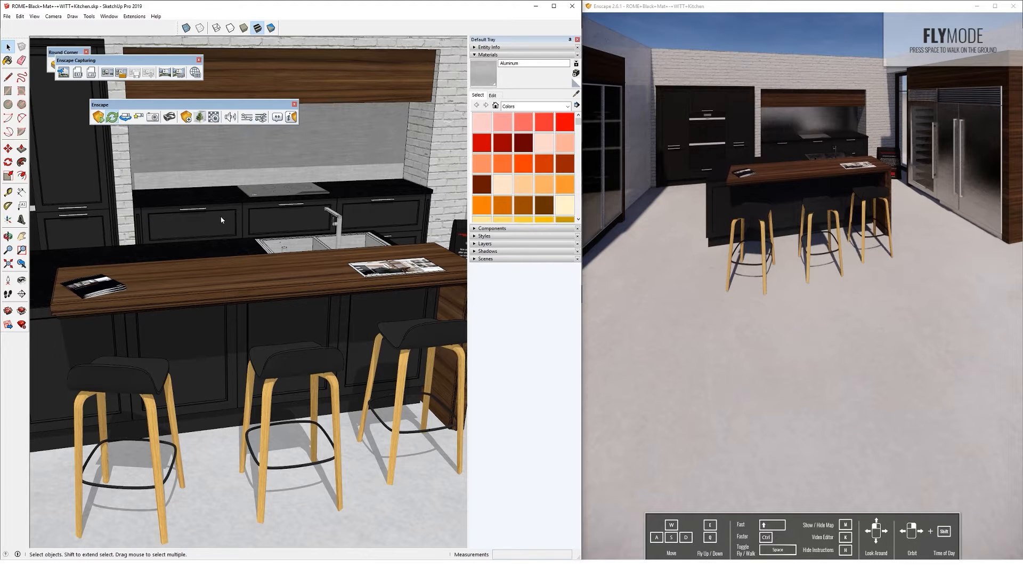
{"action": "mouse_move", "coordinate": [176, 73]}
{"action": "left_mouse_down"}
{"action": "mouse_move", "coordinate": [407, 153]}
{"action": "mouse_move", "coordinate": [415, 146]}
{"action": "left_mouse_up"}
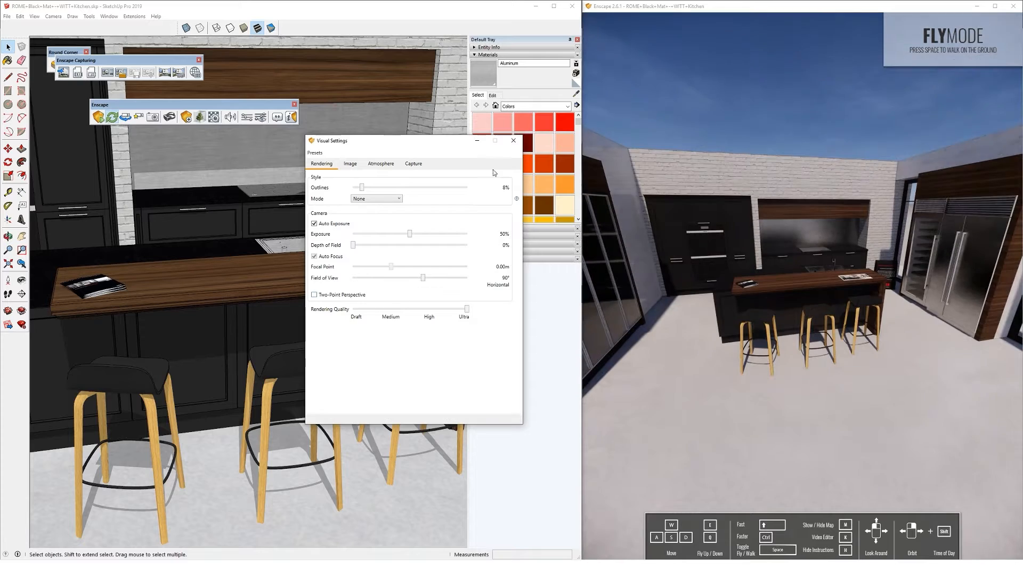
{"action": "left_click", "coordinate": [513, 144]}
- Draw a ceiling rectangle of about 5804 mm by 4913 mm across the inner wall tops of the kitchen
{"action": "scroll", "coordinate": [289, 298], "scroll_direction": "down", "scroll_amount": 8}
{"action": "mouse_move", "coordinate": [321, 258]}
{"action": "middle_mouse_down"}
{"action": "mouse_move", "coordinate": [350, 383]}
{"action": "mouse_move", "coordinate": [370, 292]}
{"action": "middle_mouse_up"}
{"action": "scroll", "coordinate": [328, 271], "scroll_direction": "down", "scroll_amount": 2}
{"action": "scroll", "coordinate": [260, 287], "scroll_direction": "up", "scroll_amount": 2}
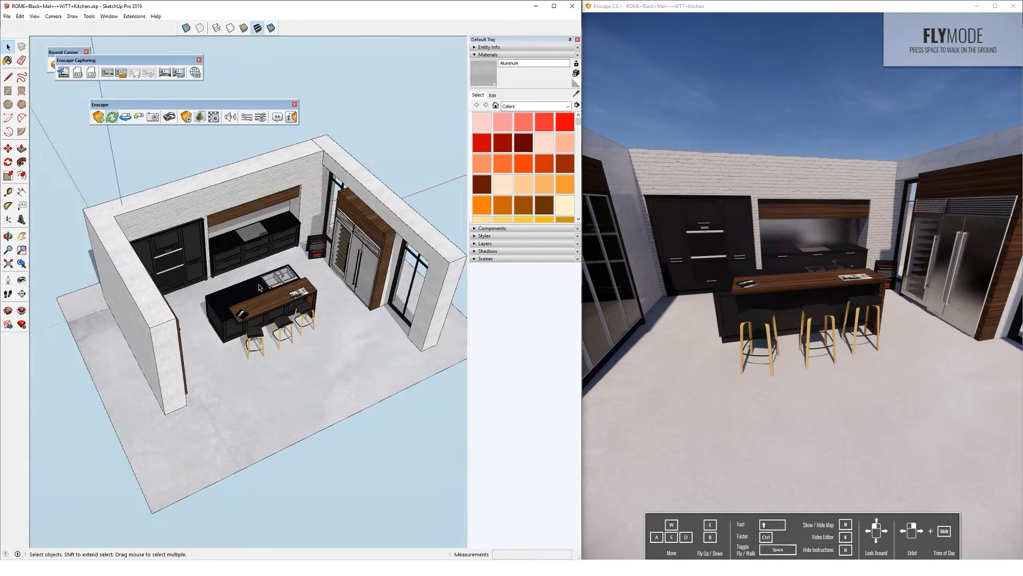
{"action": "left_click", "coordinate": [113, 216]}
{"action": "middle_click_drag", "start_coordinate": [321, 314], "coordinate": [296, 326]}
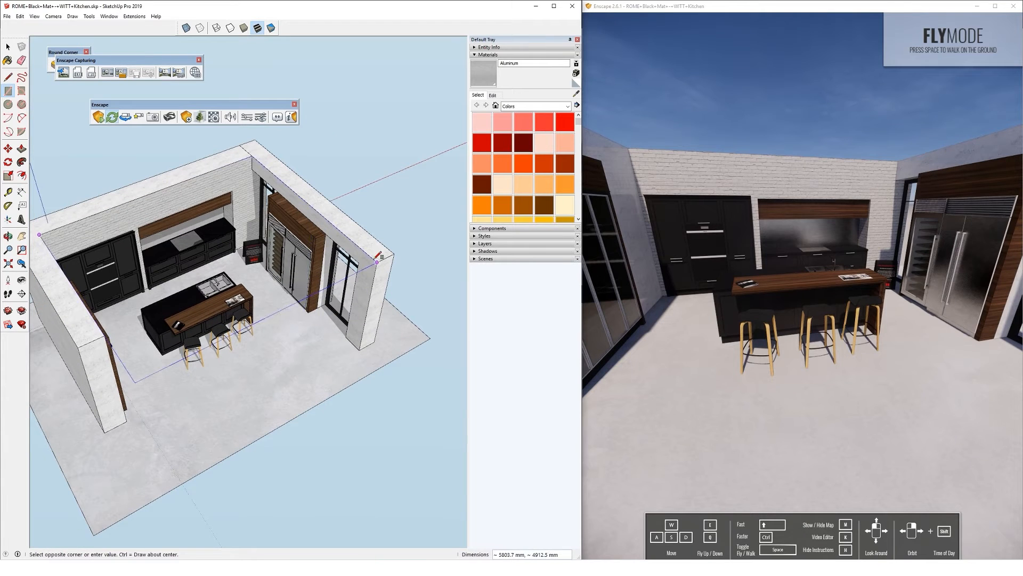
{"action": "left_click", "coordinate": [378, 257]}
- Draw a vertical rectangle of about 5804 mm by 3034 mm closing the open front below the ceiling edge
{"action": "middle_click_drag", "start_coordinate": [229, 266], "coordinate": [250, 225]}
{"action": "scroll", "coordinate": [381, 221], "scroll_direction": "up", "scroll_amount": 4}
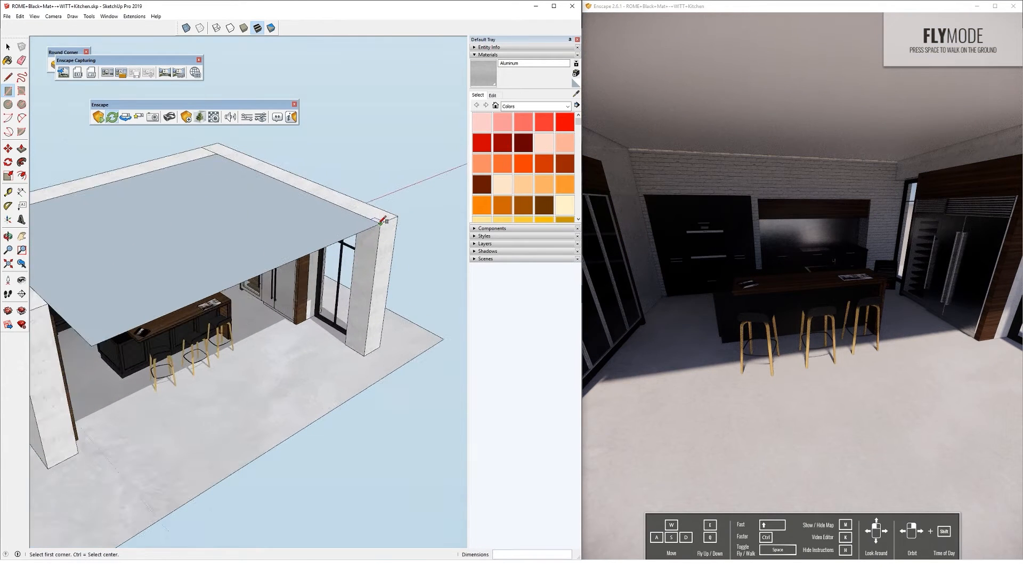
{"action": "left_click", "coordinate": [92, 346]}
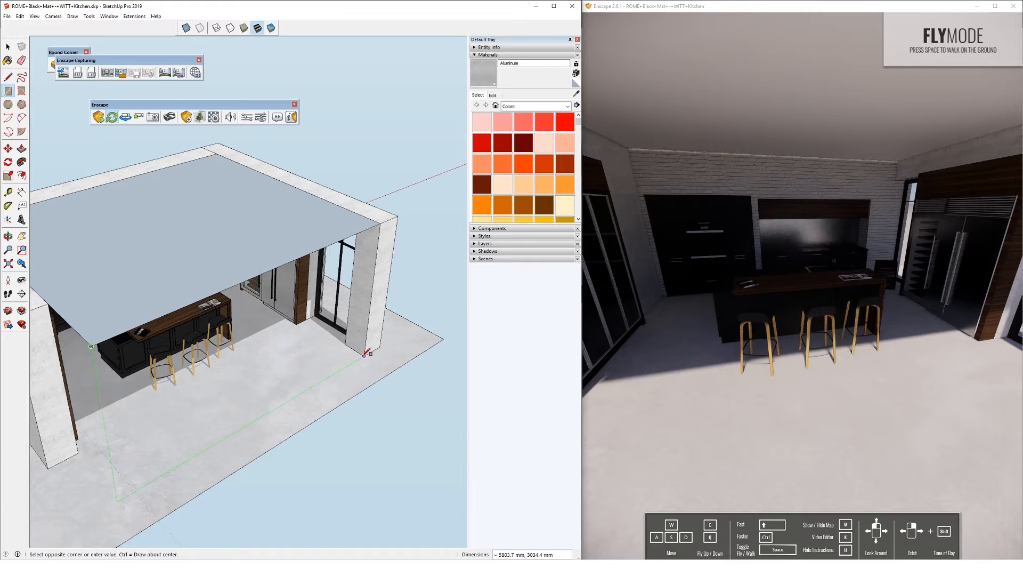
{"action": "left_click", "coordinate": [365, 353]}
- Draw a rectangle of about 3034 mm by 1333 mm across the side gap between the short wall and the new front wall
{"action": "middle_click_drag", "start_coordinate": [365, 353], "coordinate": [345, 283]}
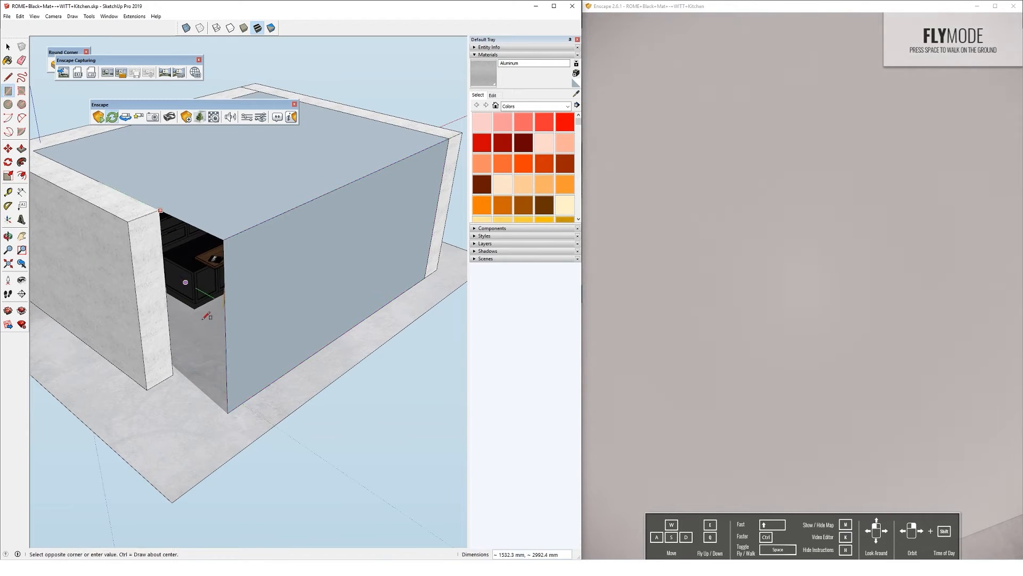
{"action": "scroll", "coordinate": [166, 308], "scroll_direction": "up", "scroll_amount": 3}
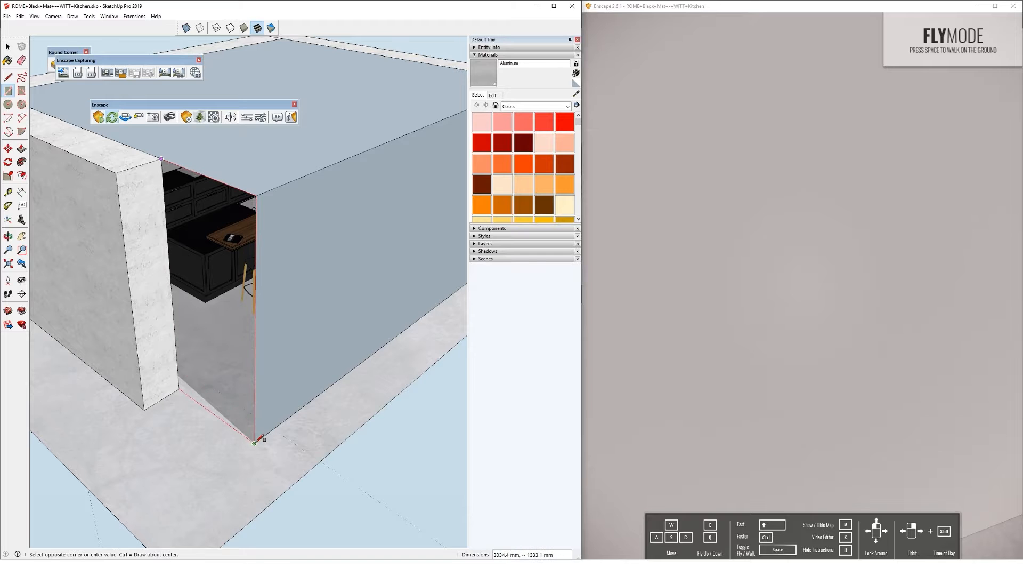
{"action": "key", "text": "space"}
- Select all the connected new ceiling and wall faces and make them a group
{"action": "scroll", "coordinate": [134, 212], "scroll_direction": "down", "scroll_amount": 5}
{"action": "triple_click", "coordinate": [210, 297]}
{"action": "right_click", "coordinate": [210, 297]}
{"action": "left_click", "coordinate": [238, 365]}
{"action": "middle_click_drag", "start_coordinate": [304, 319], "coordinate": [624, 55]}
- Examine the enclosed kitchen in the Enscape render, with the island and three stools framed head-on
{"action": "left_click", "coordinate": [701, 245]}
{"action": "scroll", "coordinate": [719, 325], "scroll_direction": "up", "scroll_amount": 5}
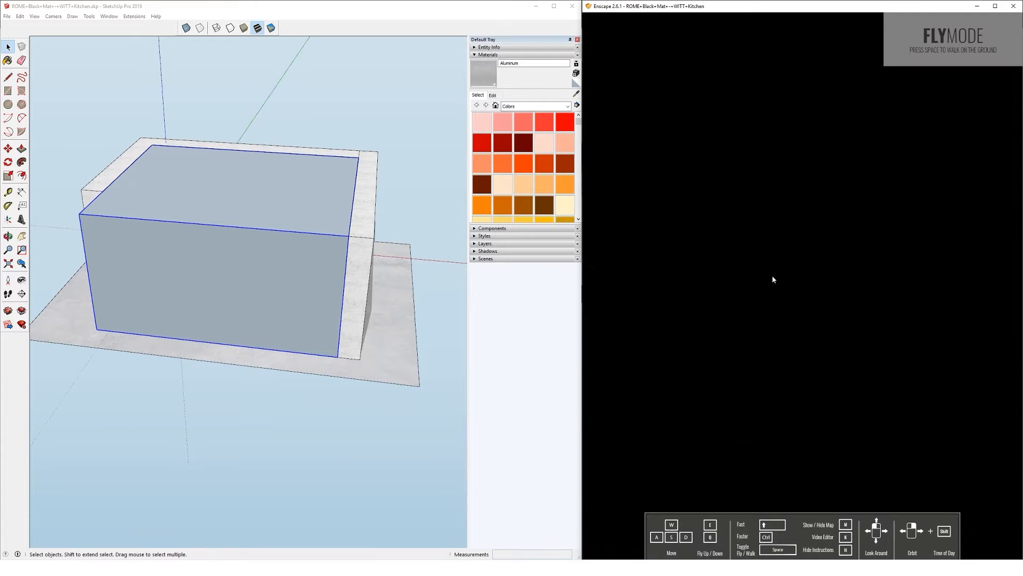
{"action": "left_click_drag", "start_coordinate": [761, 285], "coordinate": [739, 290]}
{"action": "left_click_drag", "start_coordinate": [863, 250], "coordinate": [807, 241]}
{"action": "key", "text": "d"}
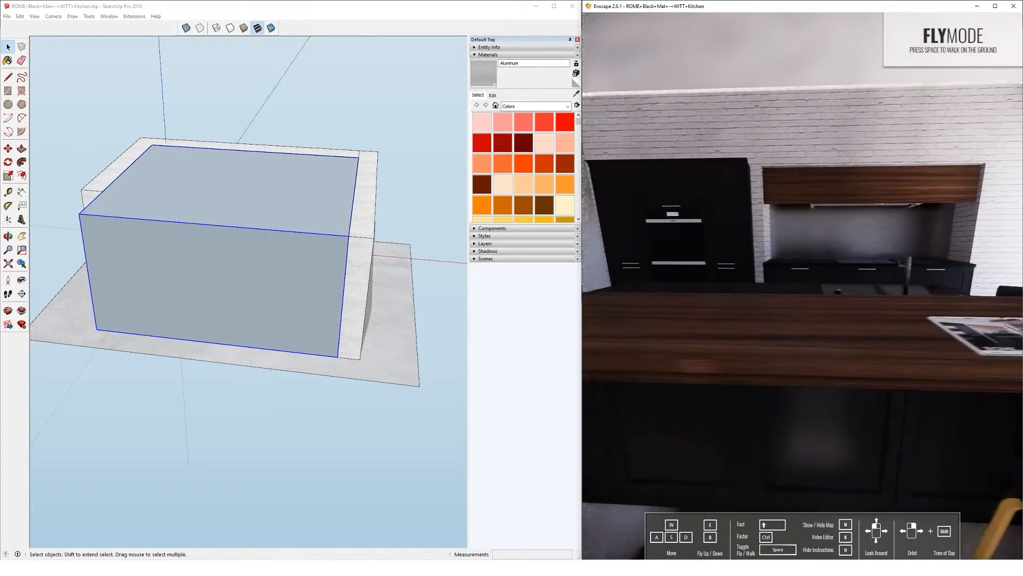
{"action": "key", "text": "s"}
{"action": "key", "text": "s"}
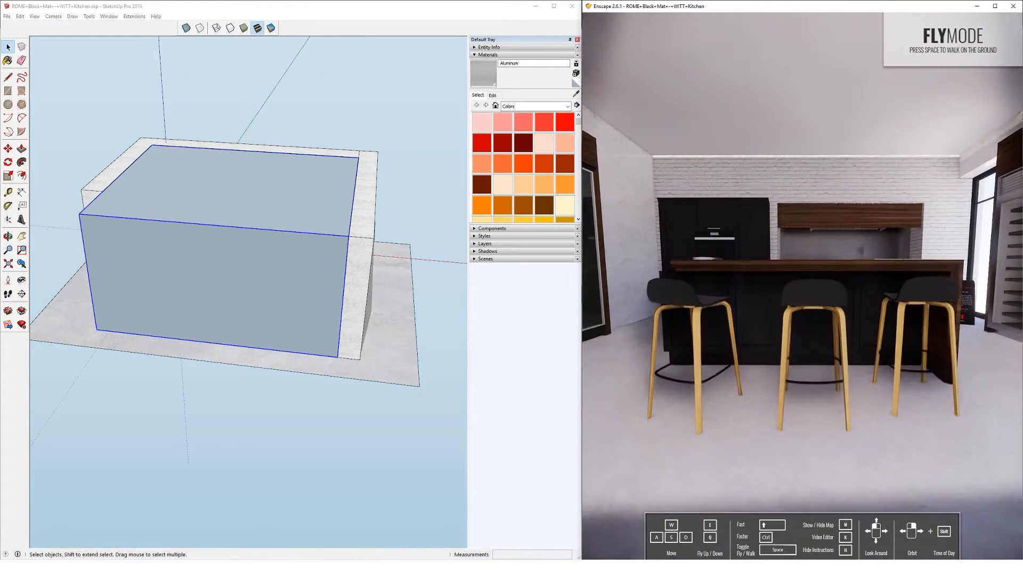
{"action": "key", "text": "e"}
{"action": "key", "text": "d"}
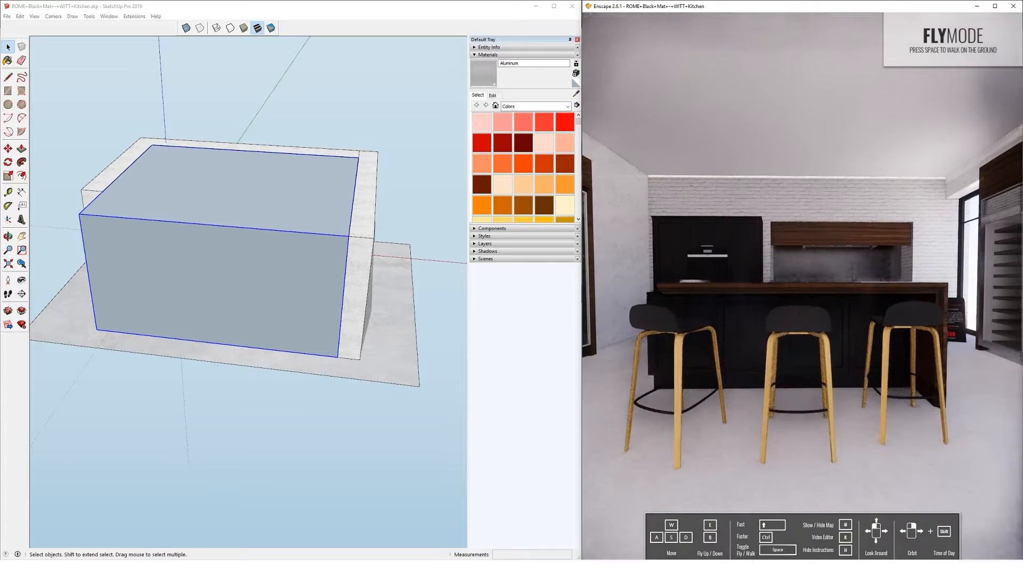
{"action": "key", "text": "a"}
{"action": "key", "text": "q"}
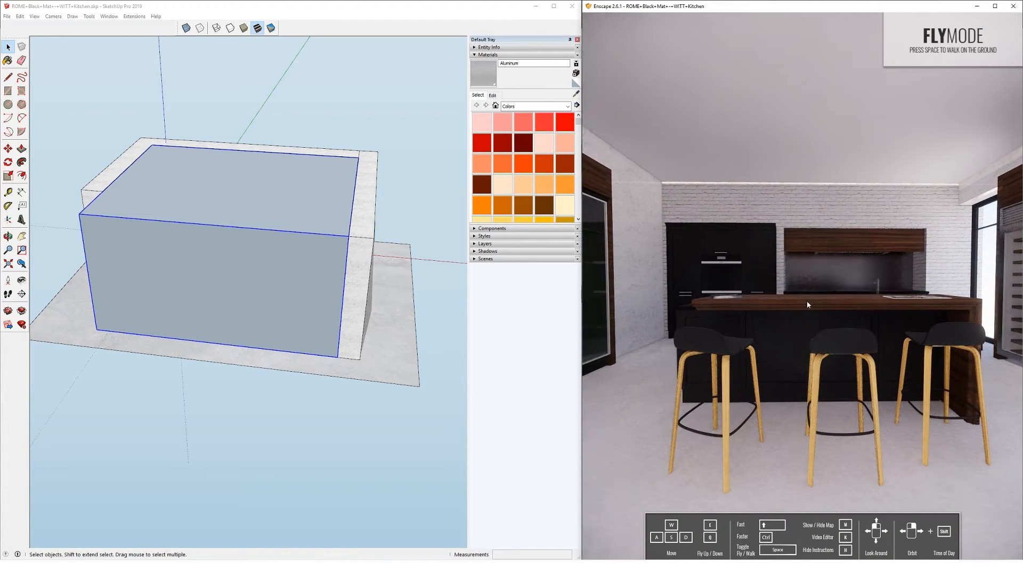
- Push/Pull the group's ceiling face upward about 170 mm to give the roof thickness
{"action": "left_click", "coordinate": [218, 235]}
{"action": "mouse_move", "coordinate": [315, 198]}
{"action": "middle_mouse_down"}
{"action": "mouse_move", "coordinate": [226, 269]}
{"action": "mouse_move", "coordinate": [297, 229]}
{"action": "mouse_move", "coordinate": [210, 237]}
{"action": "middle_mouse_up"}
{"action": "key", "text": "p"}
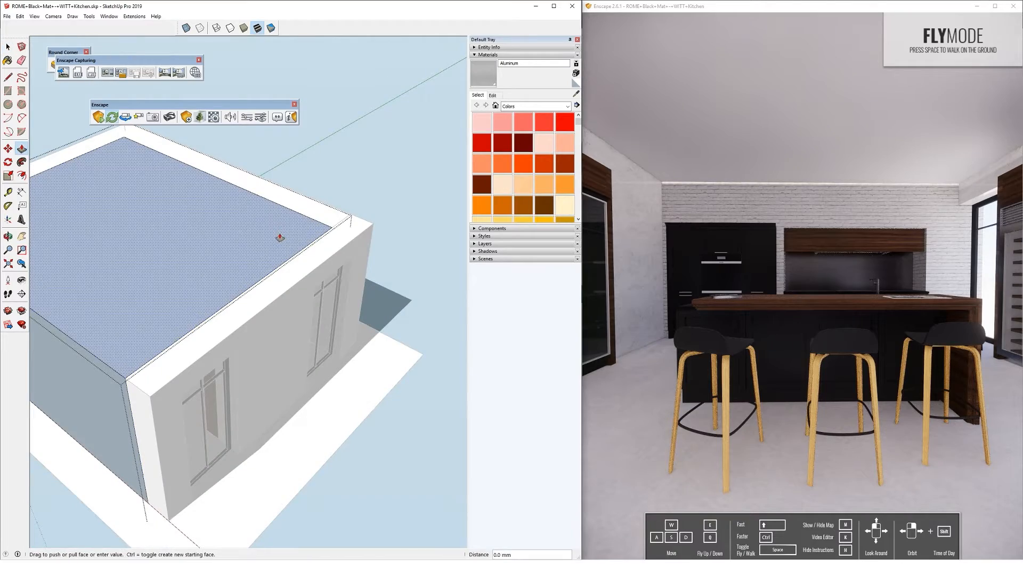
{"action": "left_click", "coordinate": [279, 229]}
{"action": "scroll", "coordinate": [315, 247], "scroll_direction": "up", "scroll_amount": 3}
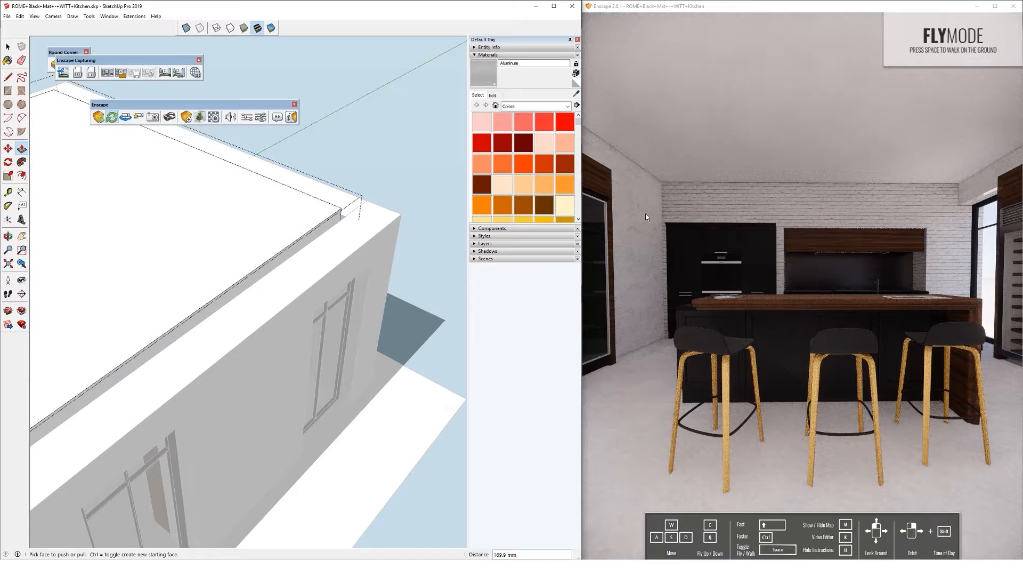
- Pull the roof slab's back edge out about 610 mm over the wall and turn off the shadow display
{"action": "middle_click_drag", "start_coordinate": [355, 233], "coordinate": [147, 224]}
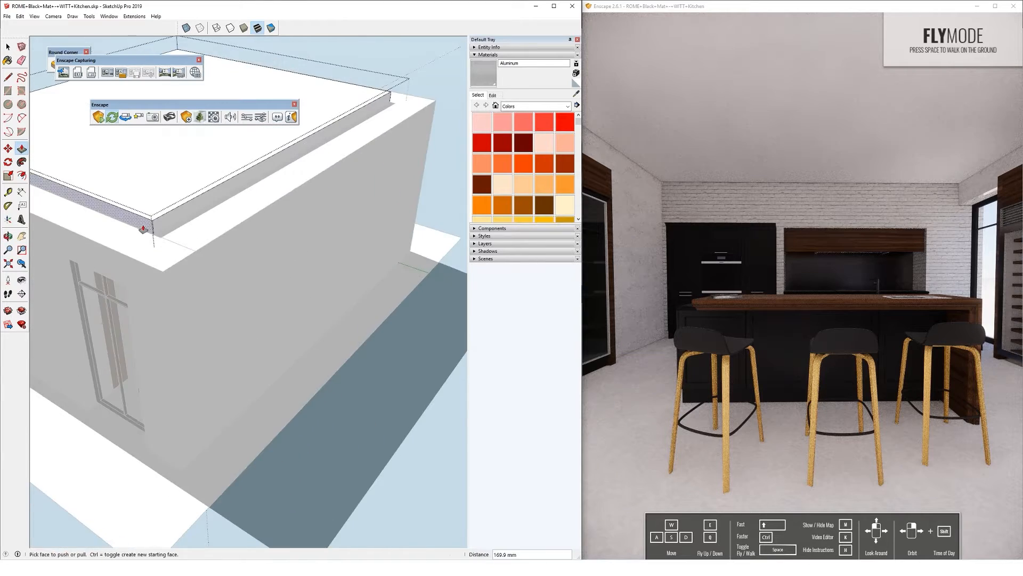
{"action": "scroll", "coordinate": [146, 223], "scroll_direction": "up", "scroll_amount": 2}
{"action": "left_click", "coordinate": [178, 220]}
{"action": "left_click", "coordinate": [204, 269]}
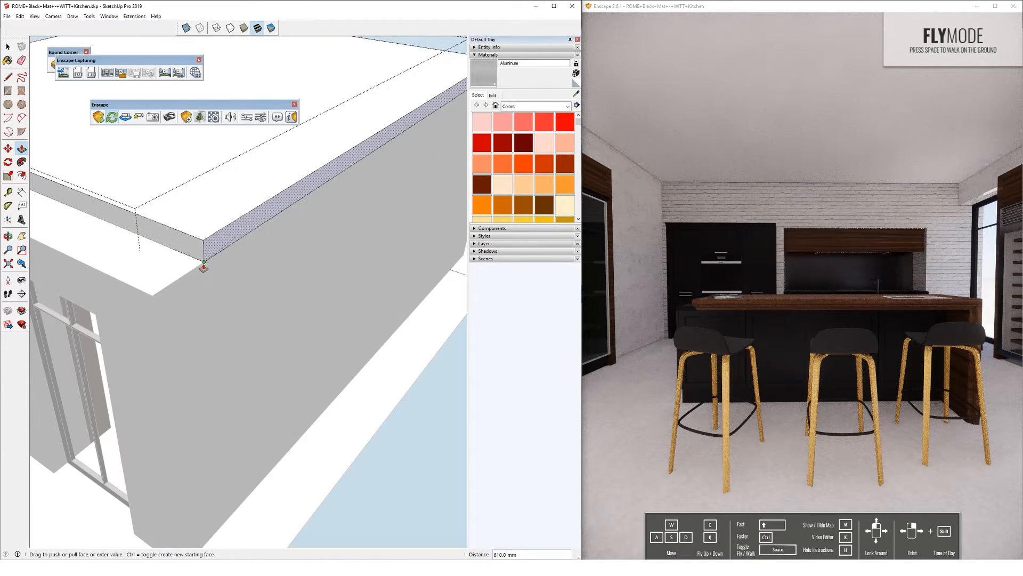
{"action": "left_click", "coordinate": [488, 251]}
{"action": "left_click", "coordinate": [479, 262]}
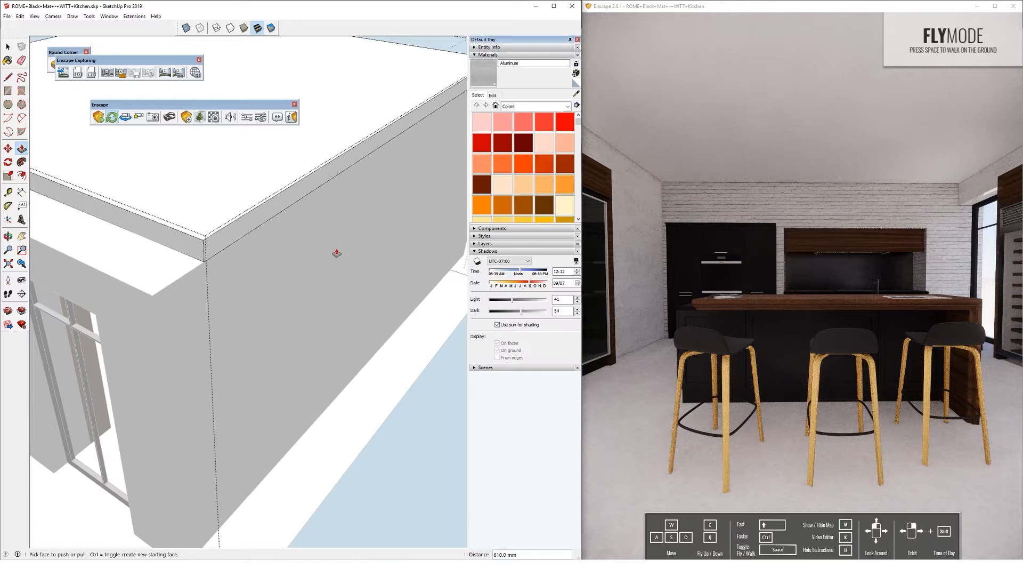
- Extend the roof slab over the windowed wall, flush with its outer face, and leave group editing
{"action": "scroll", "coordinate": [343, 253], "scroll_direction": "down", "scroll_amount": 5}
{"action": "middle_click_drag", "start_coordinate": [128, 271], "coordinate": [251, 266]}
{"action": "left_click", "coordinate": [8, 47]}
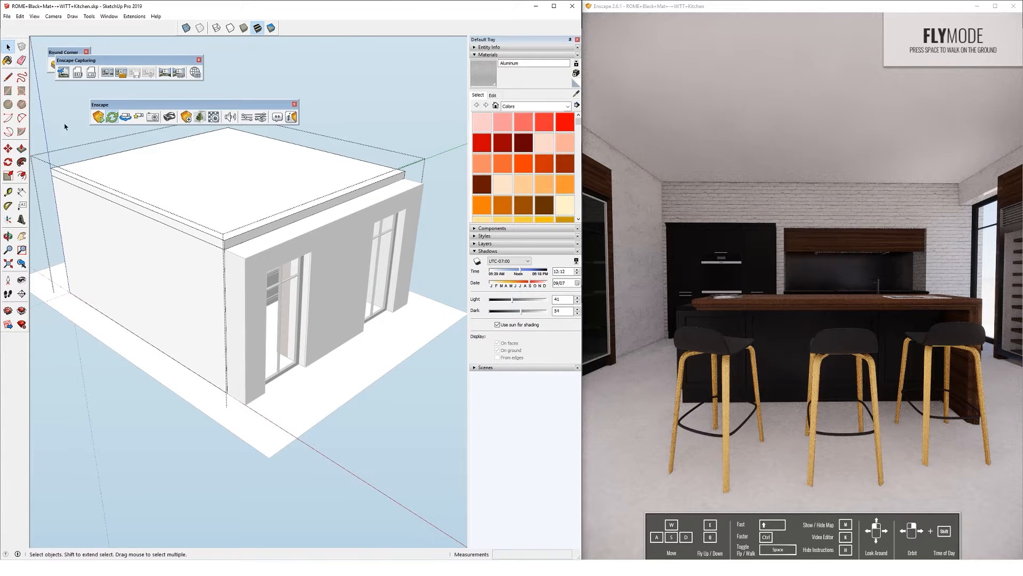
{"action": "left_click", "coordinate": [46, 108]}
{"action": "middle_click_drag", "start_coordinate": [181, 255], "coordinate": [267, 217]}
{"action": "left_click", "coordinate": [268, 217]}
{"action": "middle_click_drag", "start_coordinate": [349, 216], "coordinate": [269, 235]}
{"action": "scroll", "coordinate": [269, 235], "scroll_direction": "up", "scroll_amount": 3}
{"action": "key", "text": "l"}
{"action": "scroll", "coordinate": [247, 304], "scroll_direction": "up", "scroll_amount": 2}
{"action": "left_click", "coordinate": [8, 47]}
{"action": "left_click", "coordinate": [274, 89]}
{"action": "mouse_move", "coordinate": [200, 288]}
{"action": "middle_mouse_down"}
{"action": "mouse_move", "coordinate": [226, 279]}
{"action": "mouse_move", "coordinate": [405, 298]}
{"action": "middle_mouse_up"}
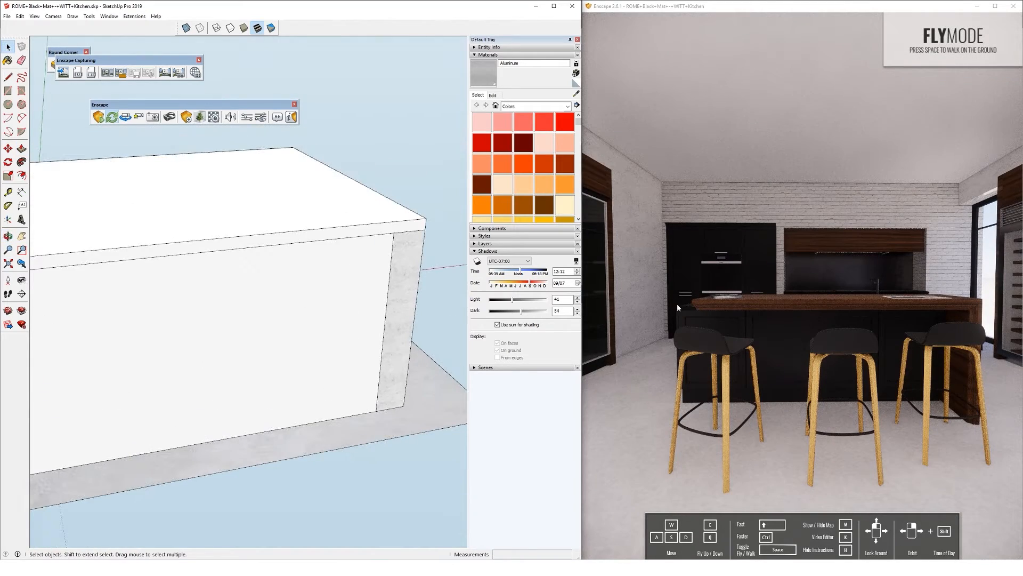
- Set the sun time to 07:11 and the date to 10/19
{"action": "left_click", "coordinate": [713, 25]}
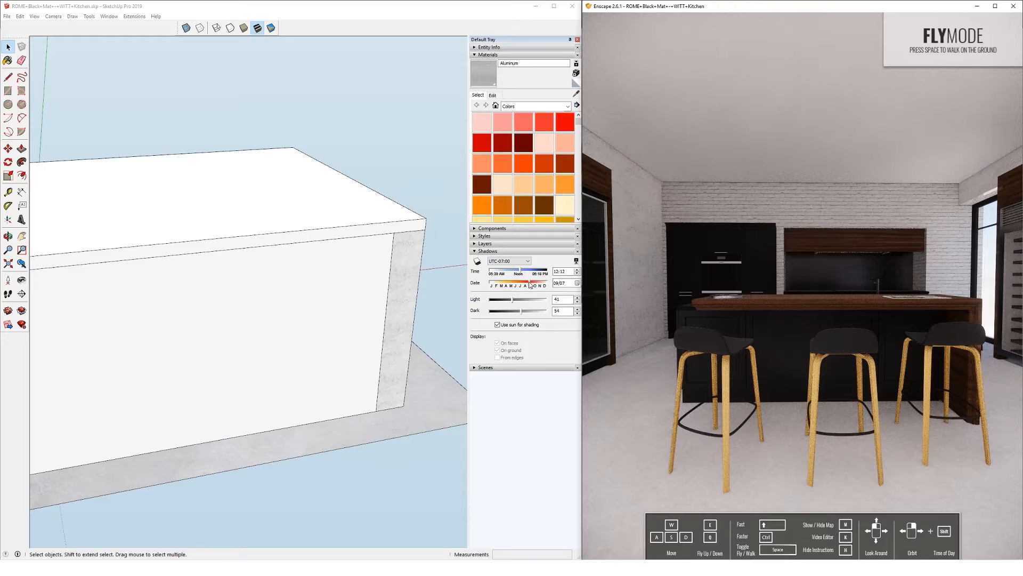
{"action": "mouse_move", "coordinate": [531, 281]}
{"action": "left_mouse_down"}
{"action": "mouse_move", "coordinate": [525, 270]}
{"action": "mouse_move", "coordinate": [538, 270]}
{"action": "mouse_move", "coordinate": [494, 275]}
{"action": "mouse_move", "coordinate": [536, 286]}
{"action": "mouse_move", "coordinate": [495, 272]}
{"action": "left_mouse_up"}
- Hide the roof and front wall group to open up the kitchen interior
{"action": "scroll", "coordinate": [186, 333], "scroll_direction": "down", "scroll_amount": 3}
{"action": "mouse_move", "coordinate": [186, 334]}
{"action": "middle_mouse_down"}
{"action": "mouse_move", "coordinate": [299, 267]}
{"action": "mouse_move", "coordinate": [246, 338]}
{"action": "mouse_move", "coordinate": [321, 269]}
{"action": "mouse_move", "coordinate": [133, 315]}
{"action": "mouse_move", "coordinate": [194, 308]}
{"action": "mouse_move", "coordinate": [265, 361]}
{"action": "mouse_move", "coordinate": [276, 235]}
{"action": "middle_mouse_up"}
{"action": "left_click", "coordinate": [299, 267]}
{"action": "right_click", "coordinate": [277, 235]}
{"action": "left_click", "coordinate": [293, 259]}
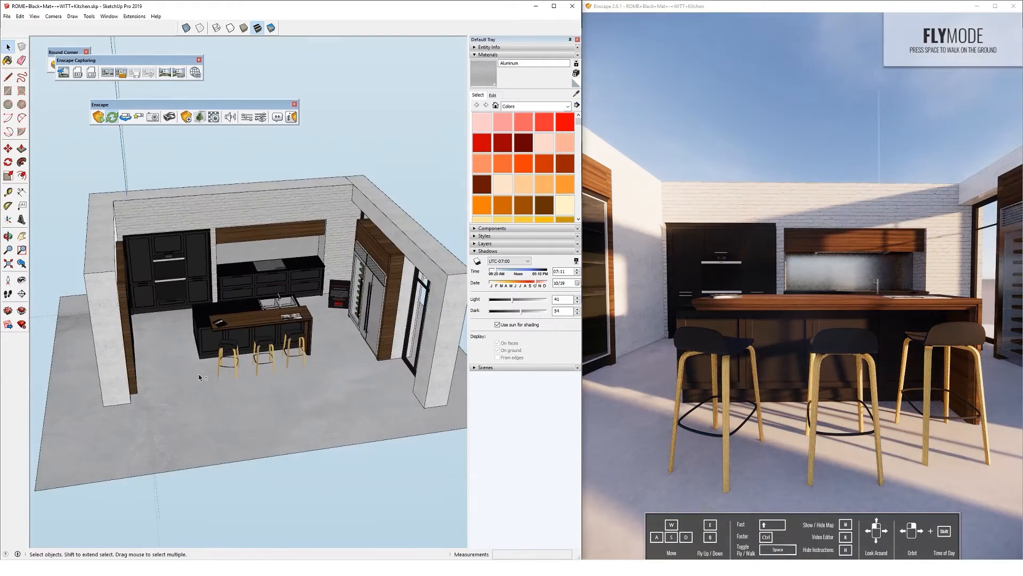
- Examine the island's wooden worktop up close in both the model and the Enscape render
{"action": "scroll", "coordinate": [200, 376], "scroll_direction": "up", "scroll_amount": 6}
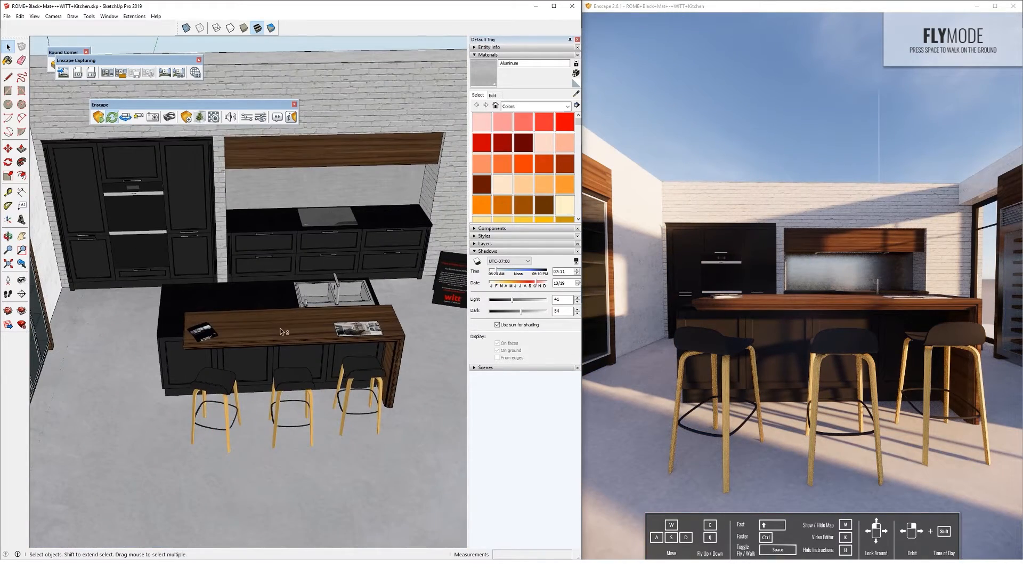
{"action": "scroll", "coordinate": [281, 331], "scroll_direction": "up", "scroll_amount": 8}
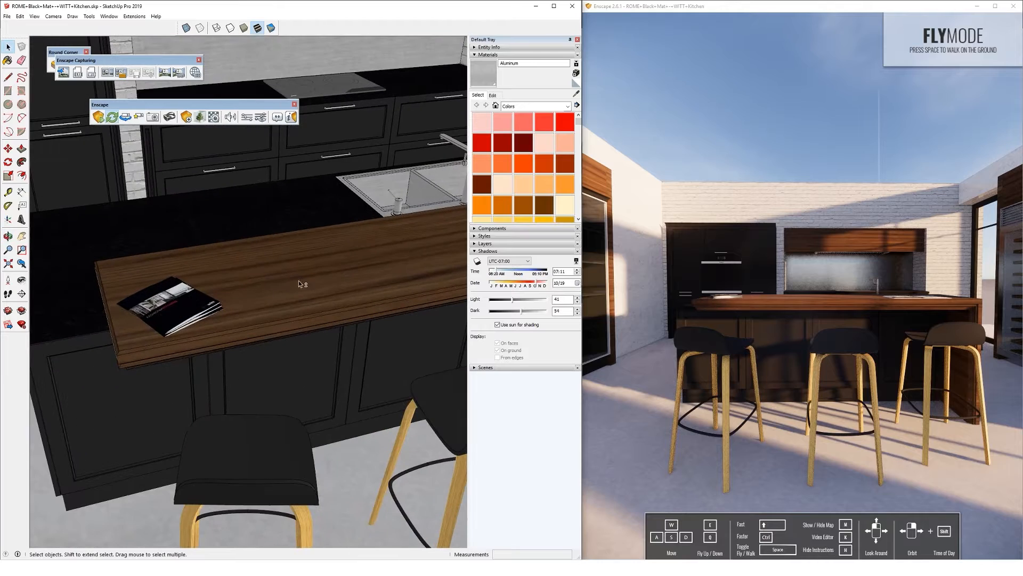
{"action": "right_click_drag", "start_coordinate": [742, 366], "coordinate": [744, 363]}
{"action": "scroll", "coordinate": [771, 258], "scroll_direction": "up", "scroll_amount": 4}
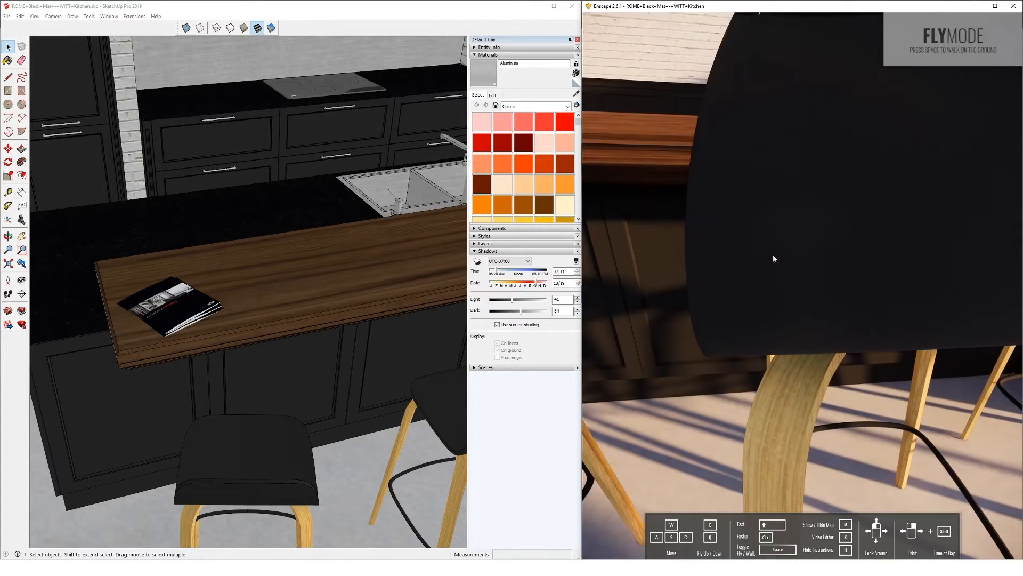
{"action": "scroll", "coordinate": [770, 258], "scroll_direction": "down", "scroll_amount": 3}
{"action": "right_click_drag", "start_coordinate": [726, 274], "coordinate": [787, 358]}
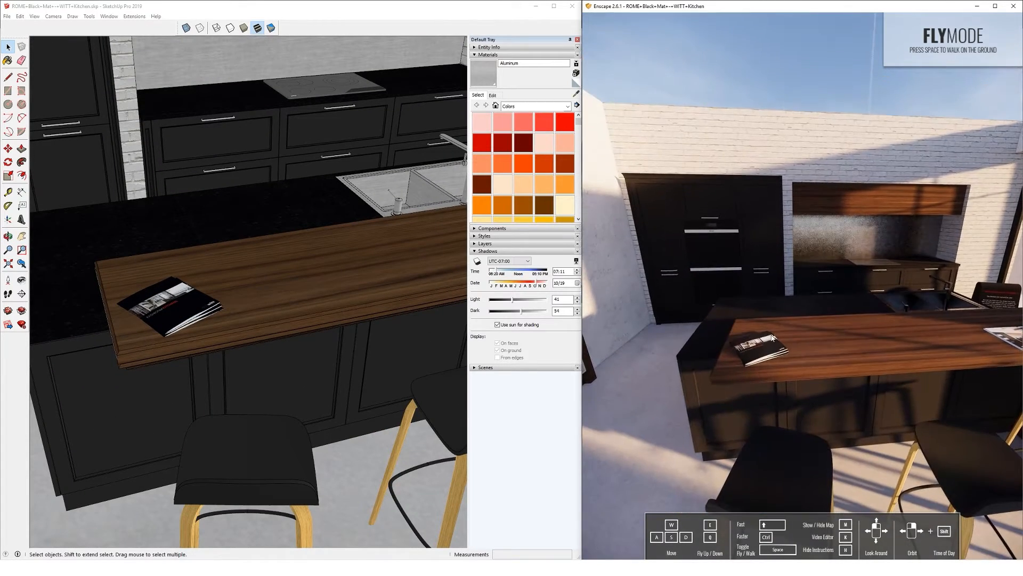
{"action": "scroll", "coordinate": [829, 370], "scroll_direction": "up", "scroll_amount": 3}
{"action": "scroll", "coordinate": [811, 386], "scroll_direction": "down", "scroll_amount": 3}
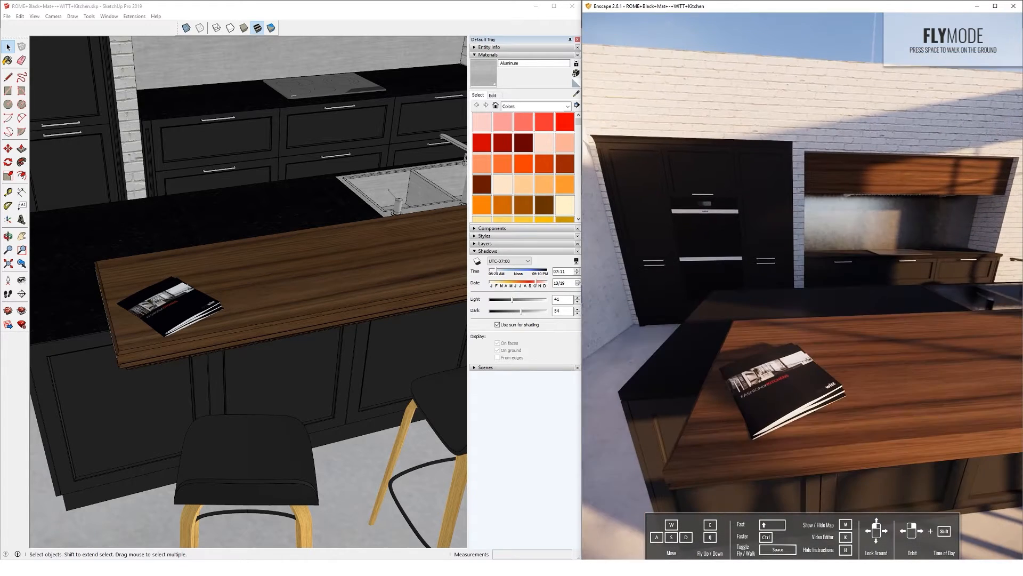
- Select the island's wooden worktop in the model and inspect its surface and edges from several angles
{"action": "left_click", "coordinate": [271, 286]}
{"action": "middle_click_drag", "start_coordinate": [271, 288], "coordinate": [378, 289]}
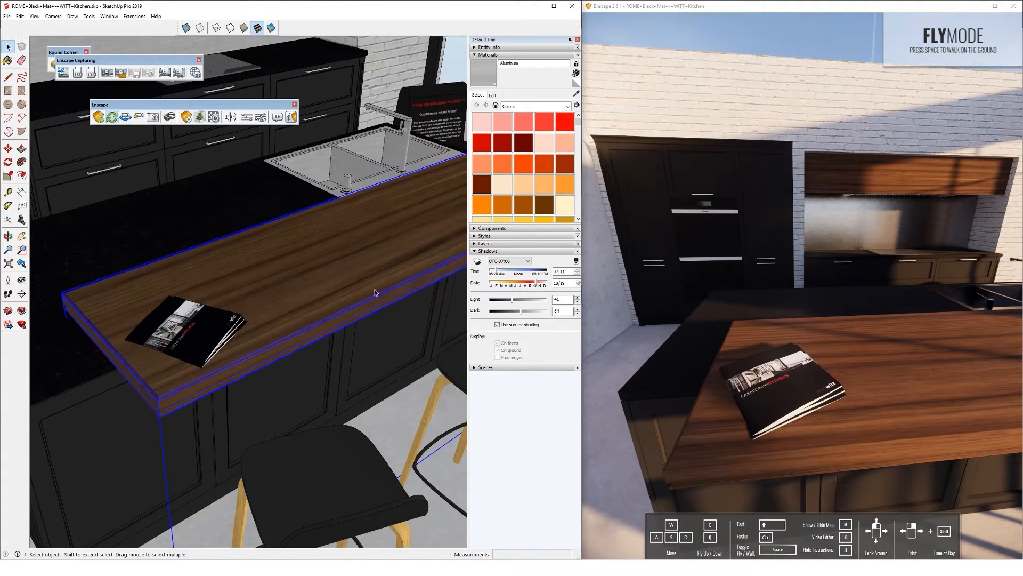
{"action": "scroll", "coordinate": [206, 319], "scroll_direction": "up", "scroll_amount": 3}
{"action": "middle_click_drag", "start_coordinate": [271, 273], "coordinate": [274, 416]}
{"action": "scroll", "coordinate": [274, 416], "scroll_direction": "up", "scroll_amount": 3}
{"action": "scroll", "coordinate": [274, 416], "scroll_direction": "down", "scroll_amount": 3}
{"action": "middle_click_drag", "start_coordinate": [283, 379], "coordinate": [277, 281]}
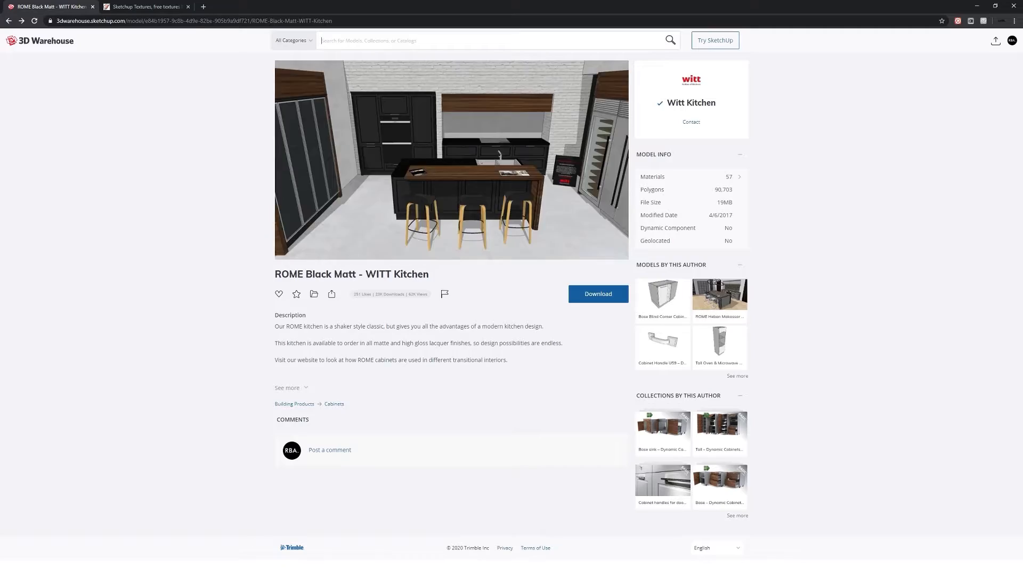
- Switch to the SketchUp Texture Club website and open its textures library
{"action": "key", "text": "ctrl+Tab"}
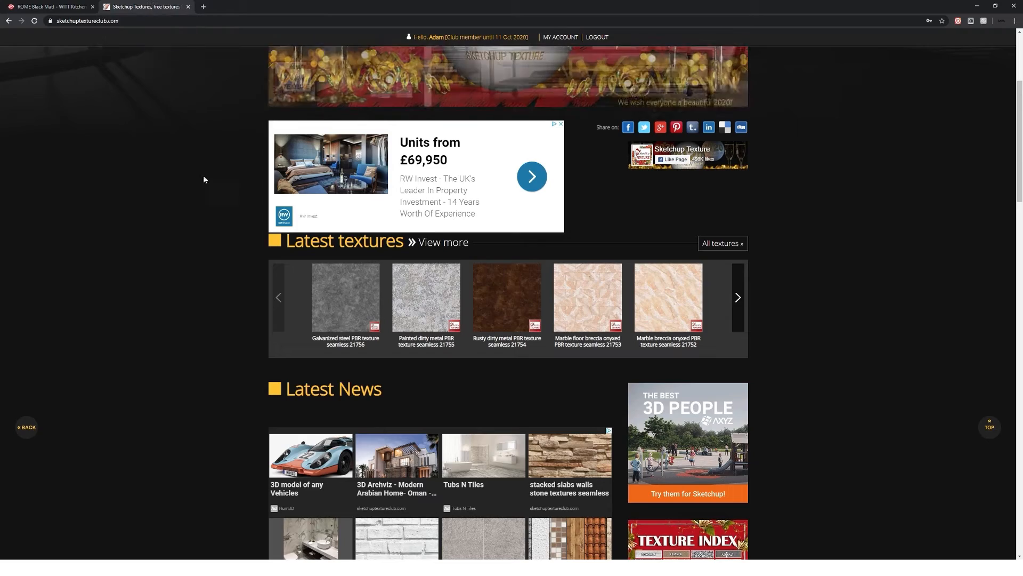
{"action": "scroll", "coordinate": [220, 354], "scroll_direction": "down", "scroll_amount": 1}
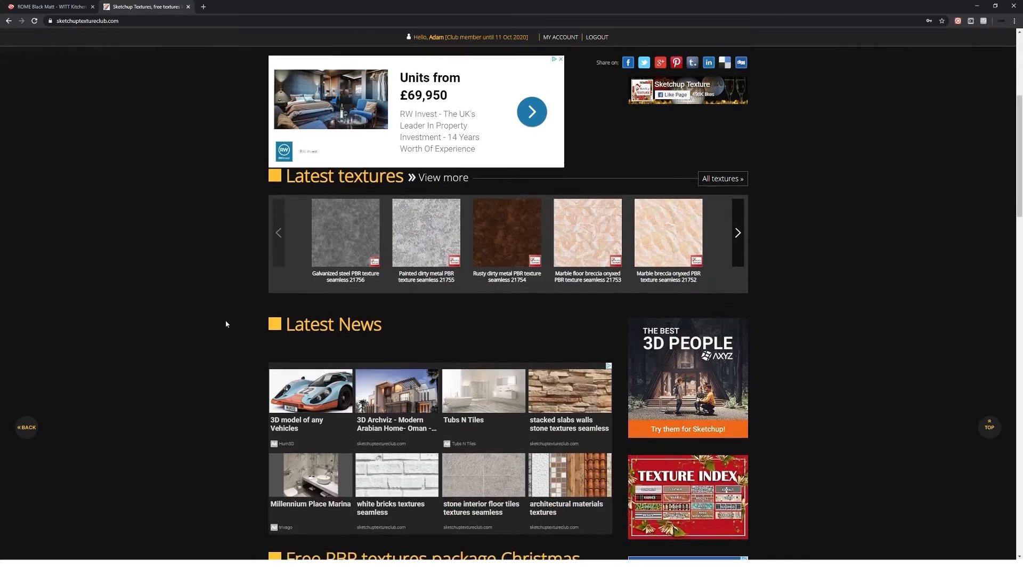
{"action": "scroll", "coordinate": [223, 322], "scroll_direction": "up", "scroll_amount": 3}
{"action": "scroll", "coordinate": [242, 310], "scroll_direction": "down", "scroll_amount": 4}
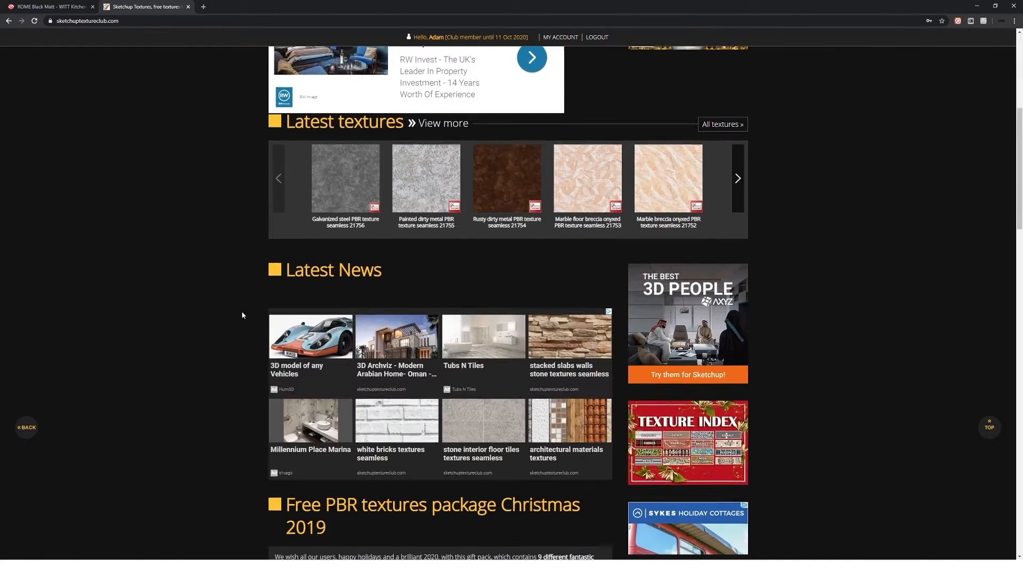
{"action": "scroll", "coordinate": [208, 344], "scroll_direction": "down", "scroll_amount": 3}
{"action": "scroll", "coordinate": [213, 347], "scroll_direction": "up", "scroll_amount": 10}
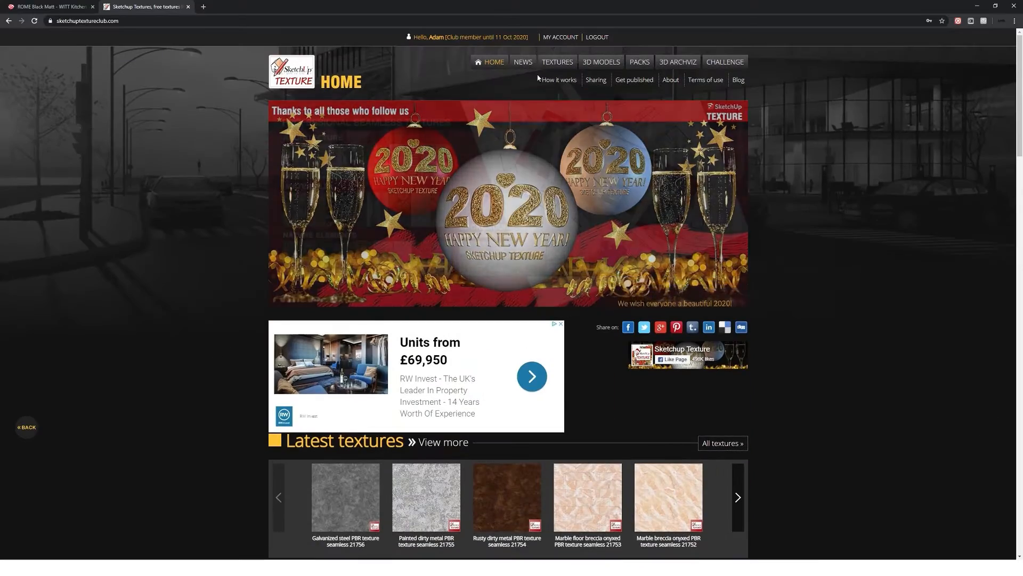
{"action": "left_click", "coordinate": [552, 63]}
{"action": "scroll", "coordinate": [266, 416], "scroll_direction": "down", "scroll_amount": 2}
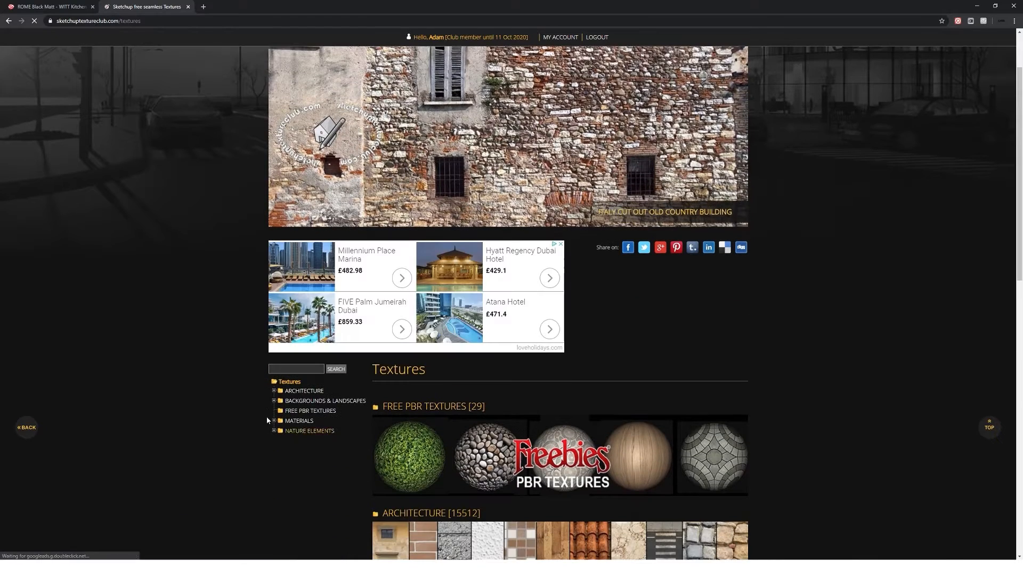
- Browse the texture categories to Architecture, Wood, Fine wood, Dark wood
{"action": "left_click", "coordinate": [274, 387]}
{"action": "scroll", "coordinate": [277, 405], "scroll_direction": "down", "scroll_amount": 2}
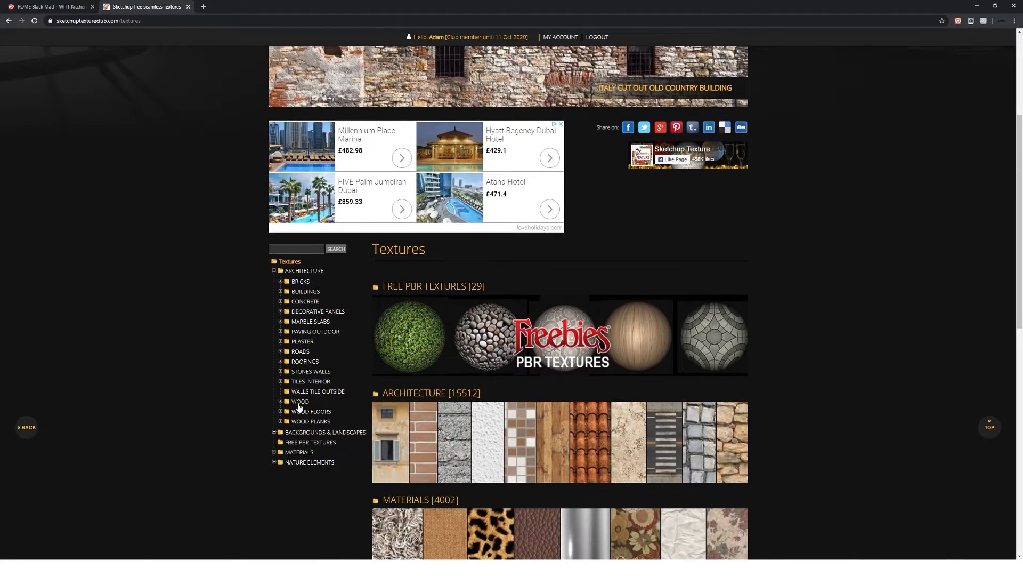
{"action": "left_click", "coordinate": [280, 402]}
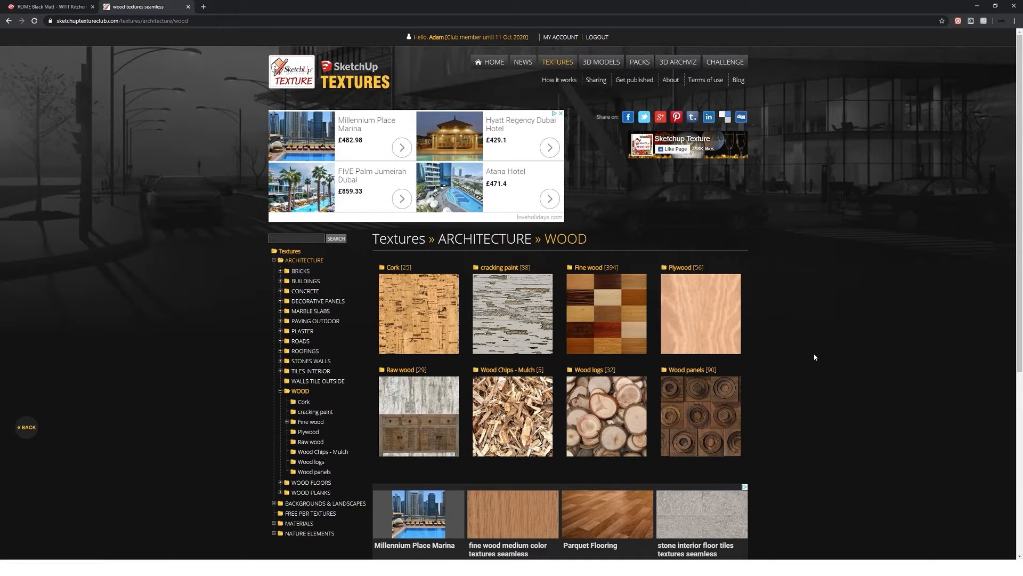
{"action": "left_click", "coordinate": [597, 311]}
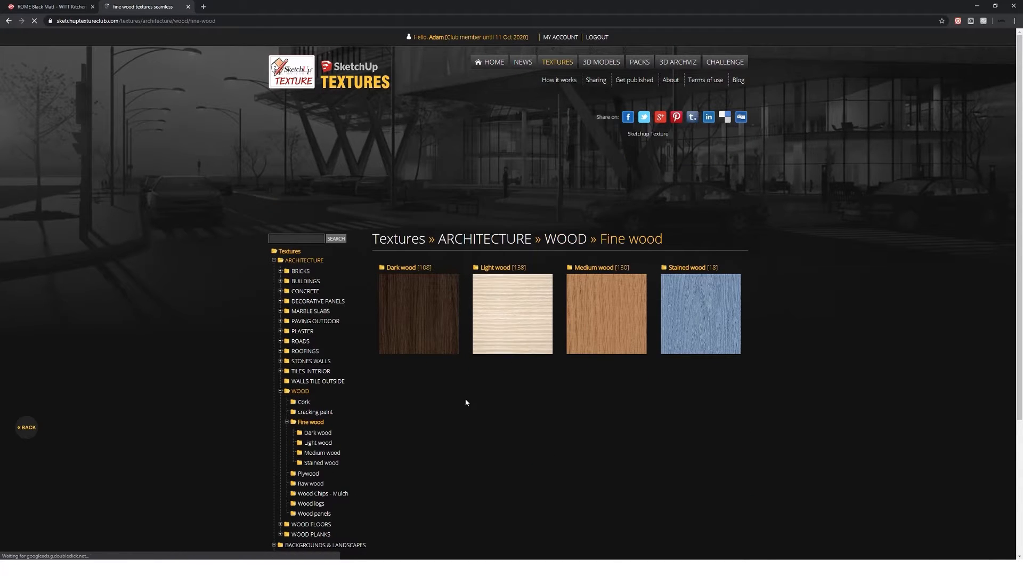
{"action": "left_click", "coordinate": [417, 299]}
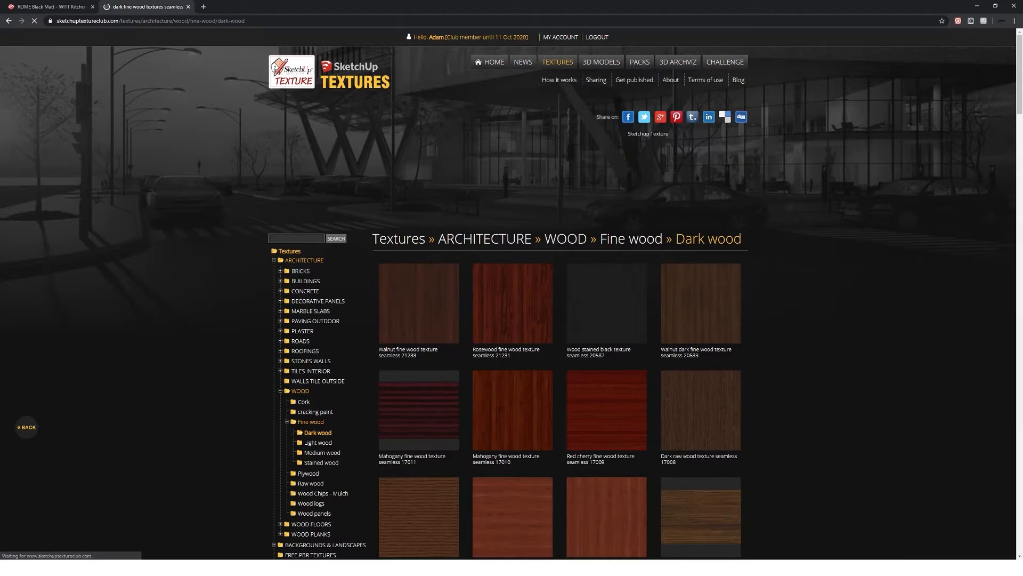
- Find the Dark oak fine wood texture seamless 04261 among the dark woods and download it
{"action": "mouse_move", "coordinate": [382, 573]}
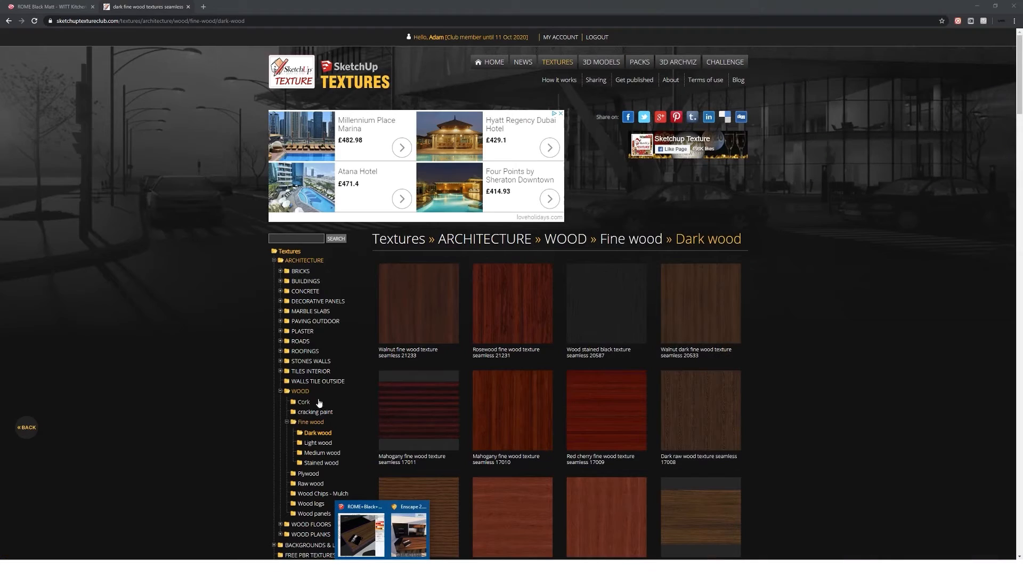
{"action": "scroll", "coordinate": [813, 322], "scroll_direction": "down", "scroll_amount": 5}
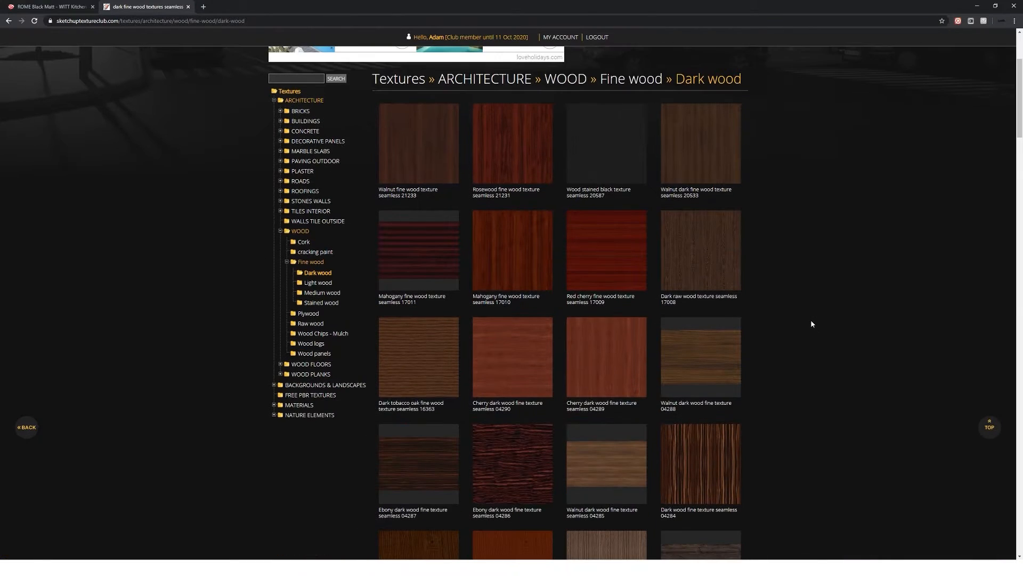
{"action": "scroll", "coordinate": [808, 324], "scroll_direction": "down", "scroll_amount": 10}
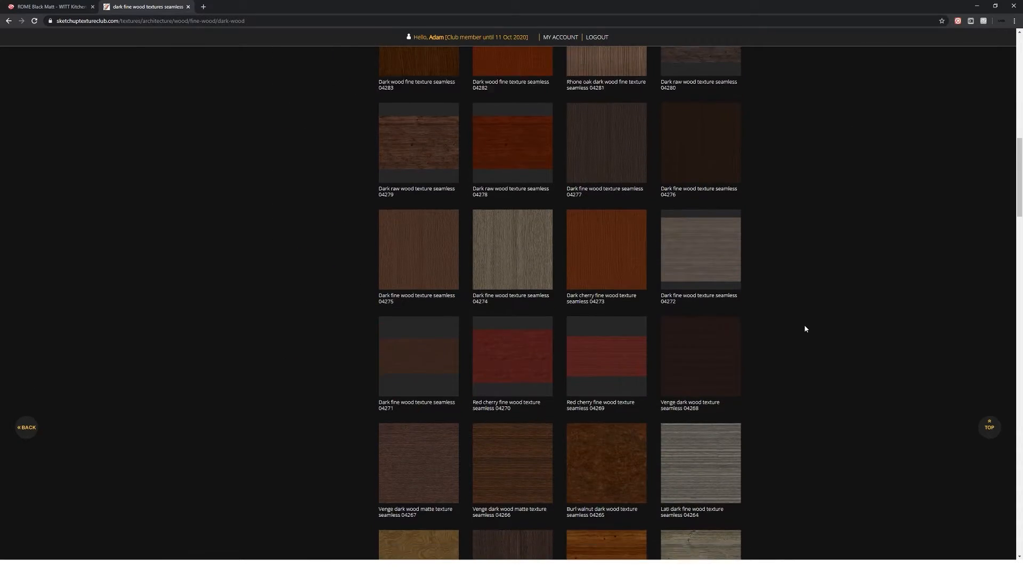
{"action": "scroll", "coordinate": [805, 329], "scroll_direction": "down", "scroll_amount": 1}
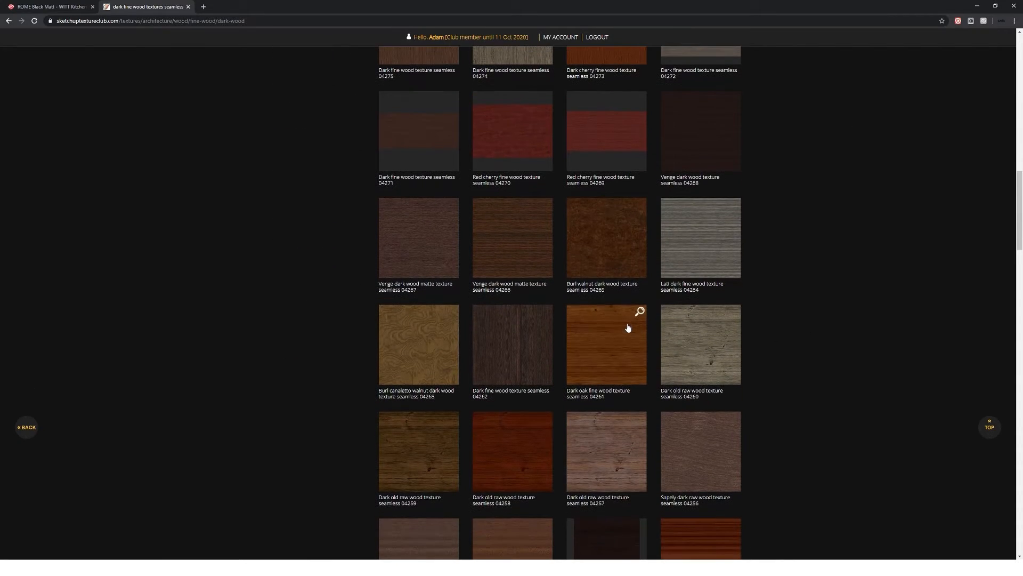
{"action": "left_click", "coordinate": [613, 351]}
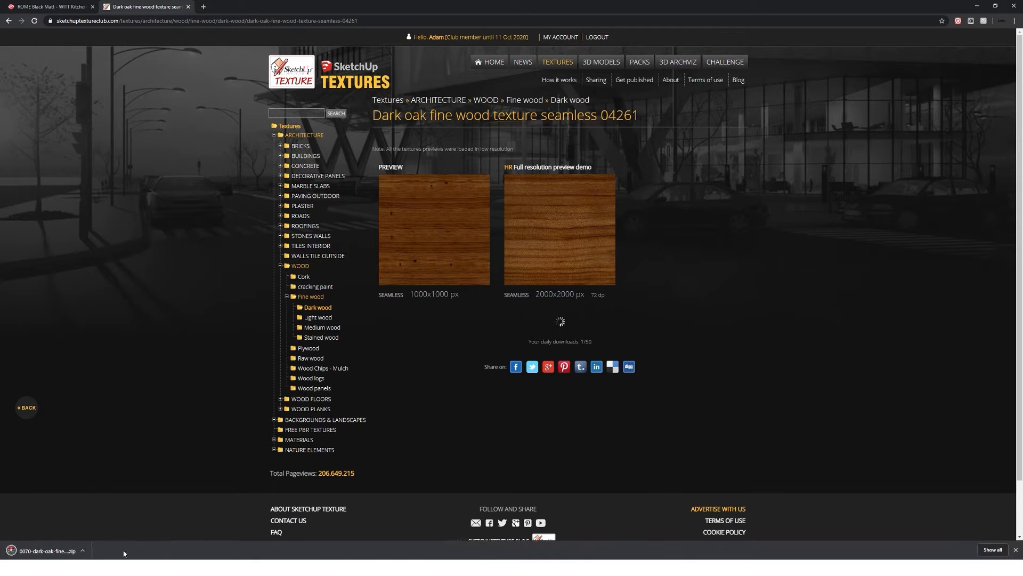
- Show the downloaded dark oak texture archive in its folder and extract its image into Downloads
{"action": "left_click", "coordinate": [82, 551]}
{"action": "left_click", "coordinate": [96, 524]}
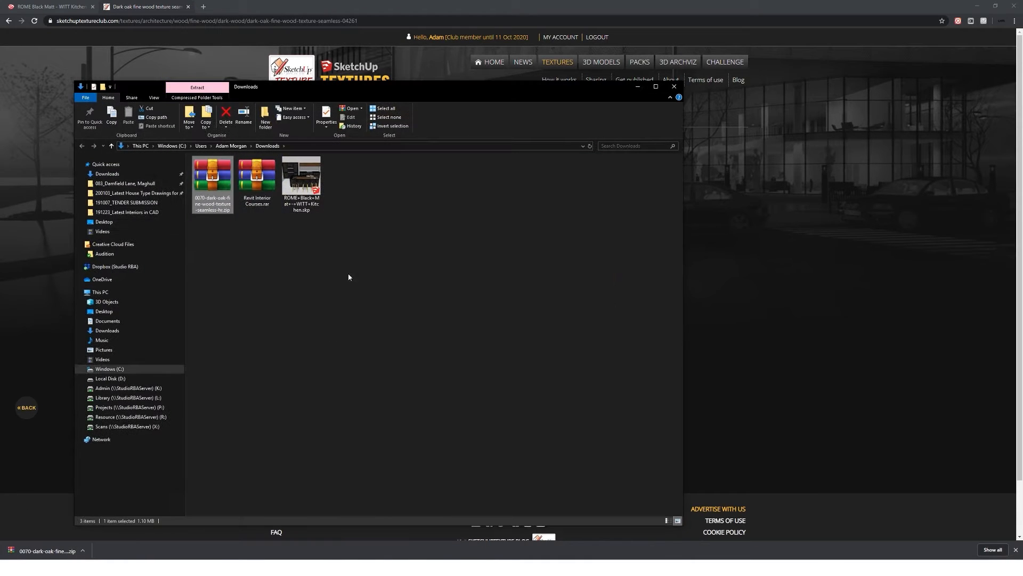
{"action": "right_click", "coordinate": [213, 180]}
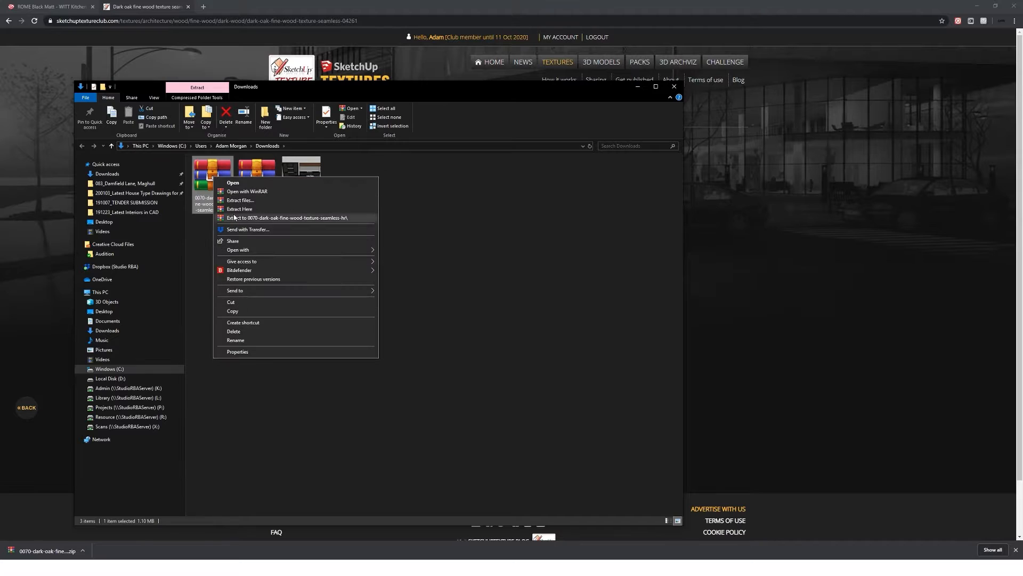
{"action": "left_click", "coordinate": [256, 207]}
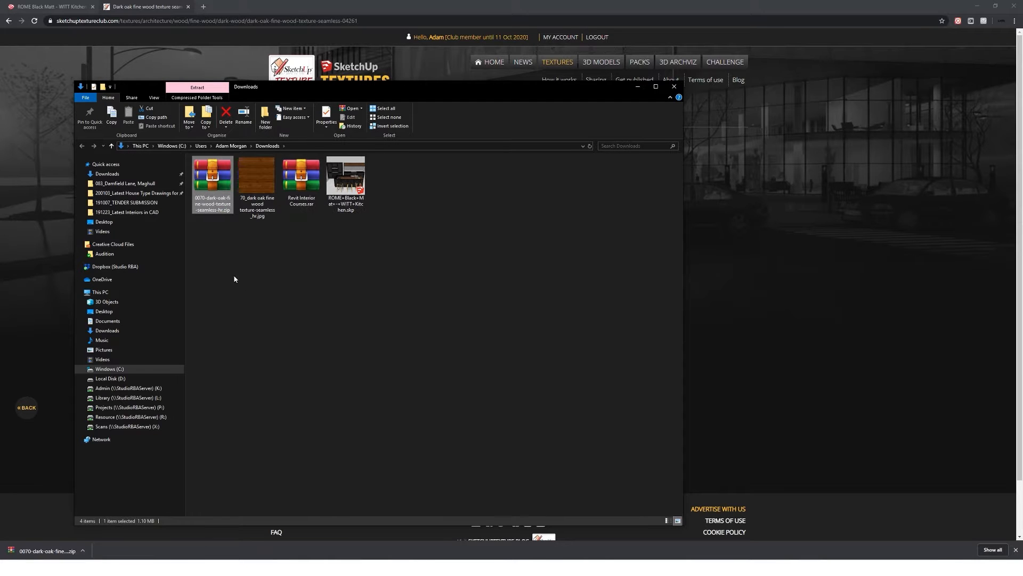
{"action": "left_click", "coordinate": [301, 318]}
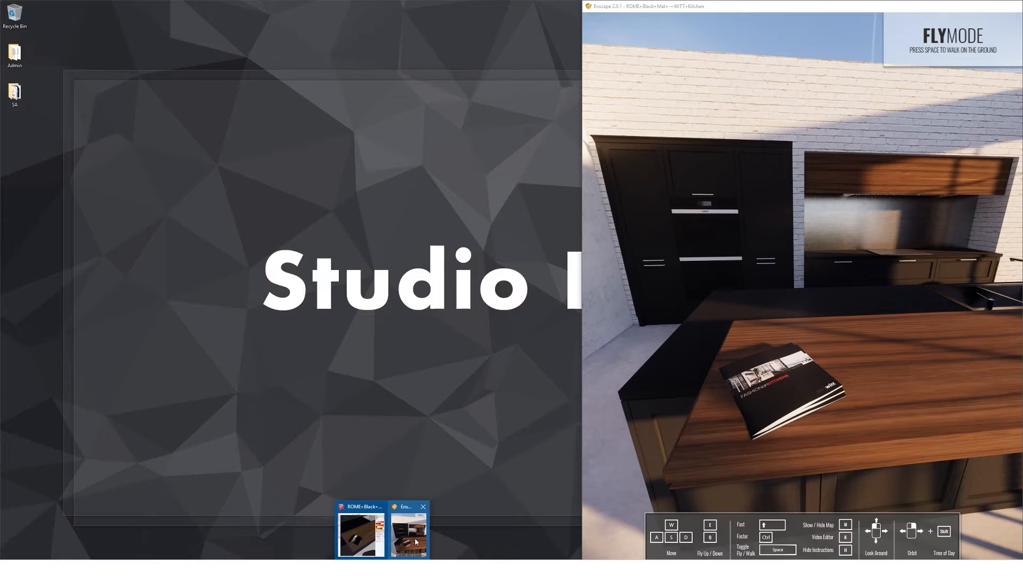
- Return to SketchUp and create a 2000 mm material named Wood grain using the extracted dark oak image from Downloads
{"action": "left_click", "coordinate": [397, 552]}
{"action": "left_click", "coordinate": [373, 553]}
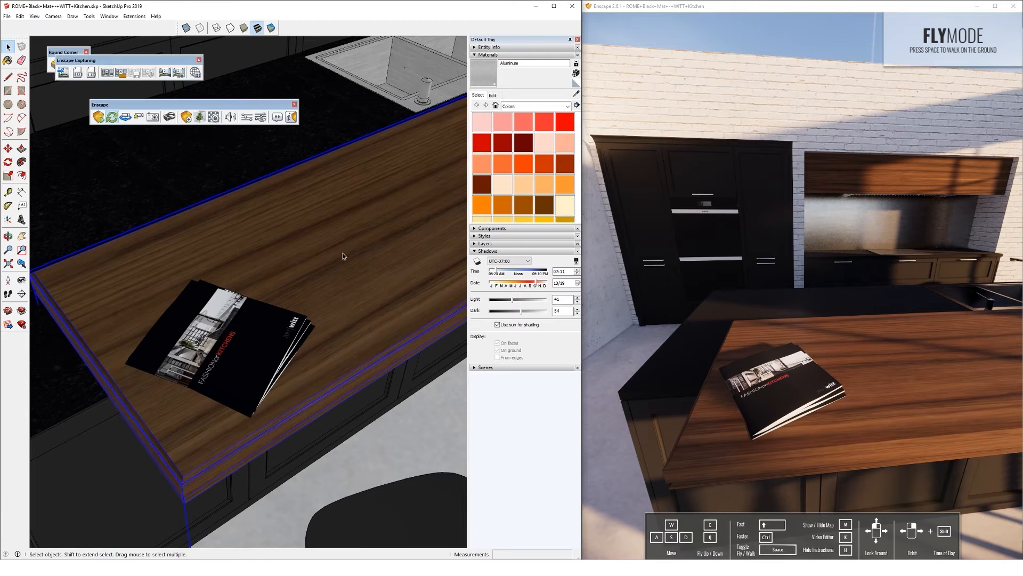
{"action": "scroll", "coordinate": [219, 298], "scroll_direction": "down", "scroll_amount": 4}
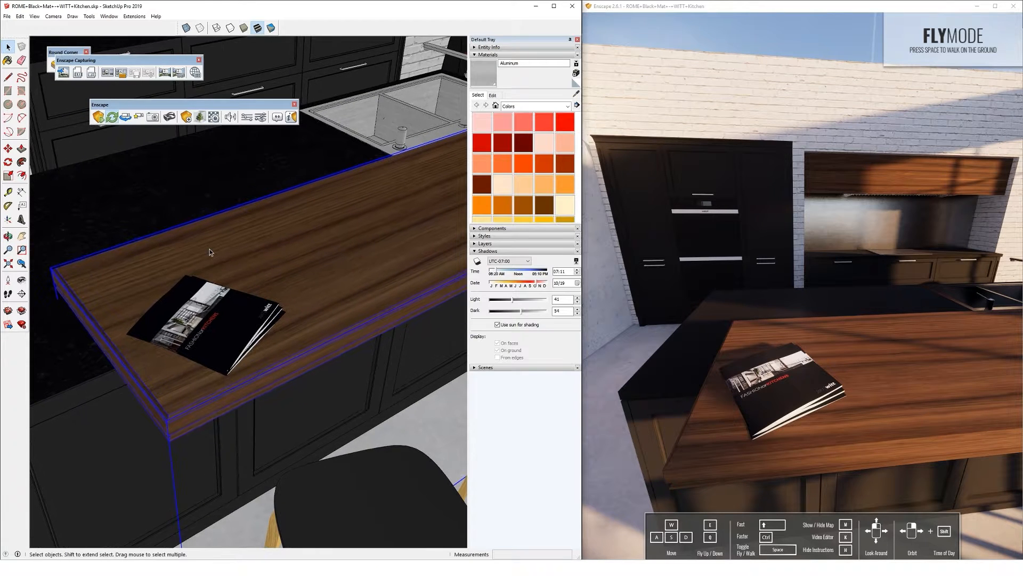
{"action": "left_click", "coordinate": [576, 73]}
{"action": "left_click_drag", "start_coordinate": [687, 190], "coordinate": [424, 184]}
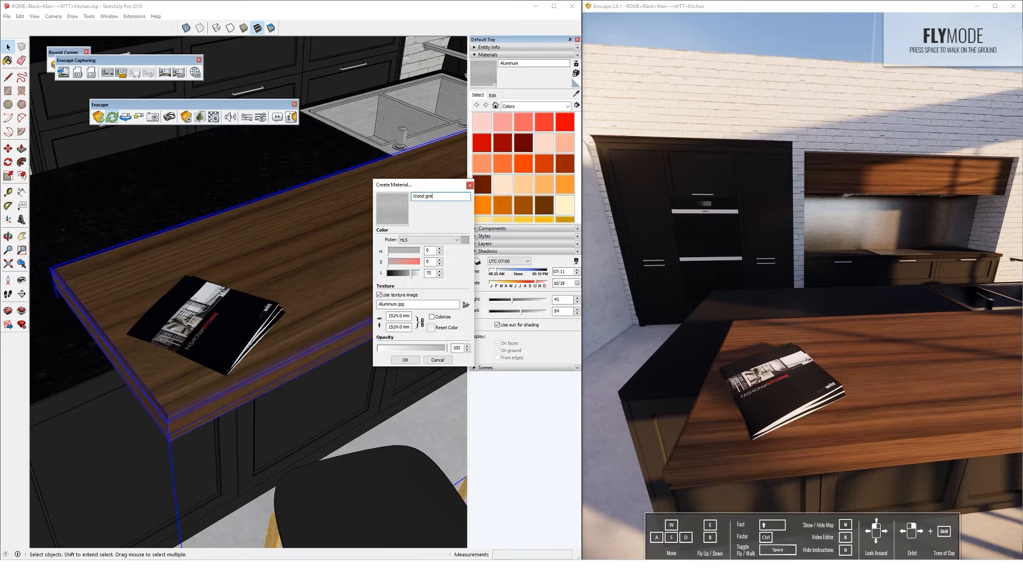
{"action": "left_click", "coordinate": [398, 298]}
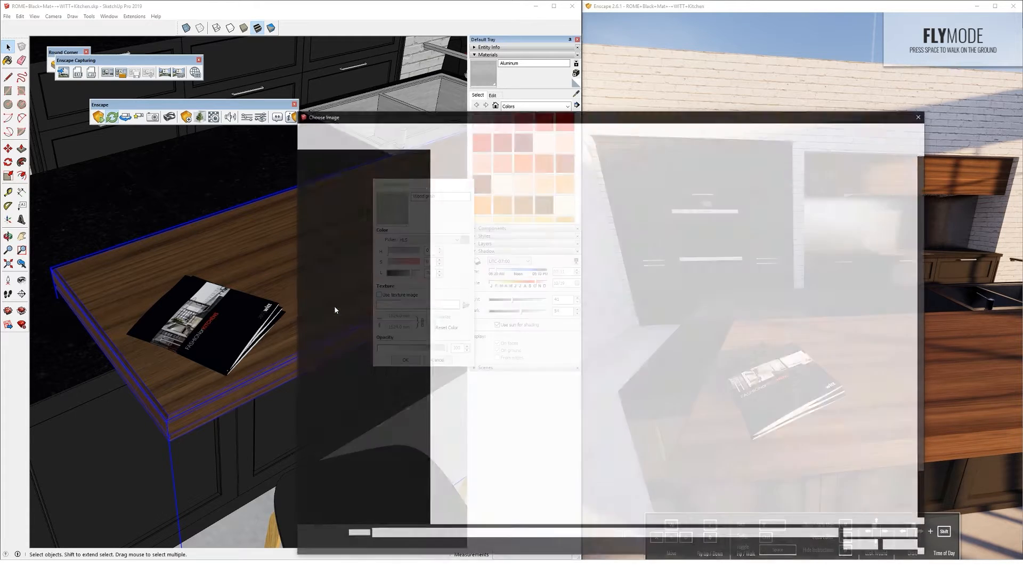
{"action": "left_click", "coordinate": [326, 325]}
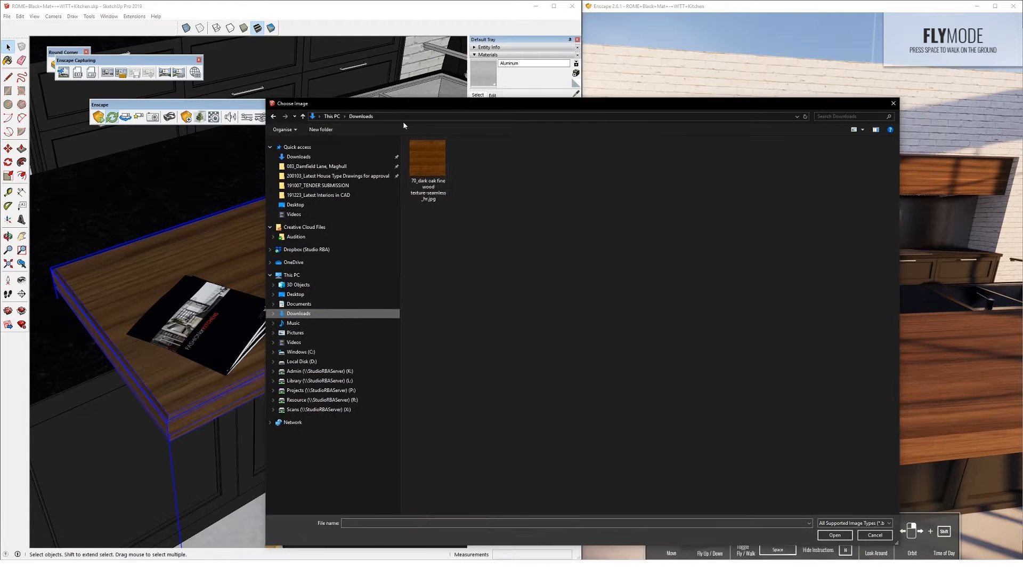
{"action": "double_click", "coordinate": [451, 160]}
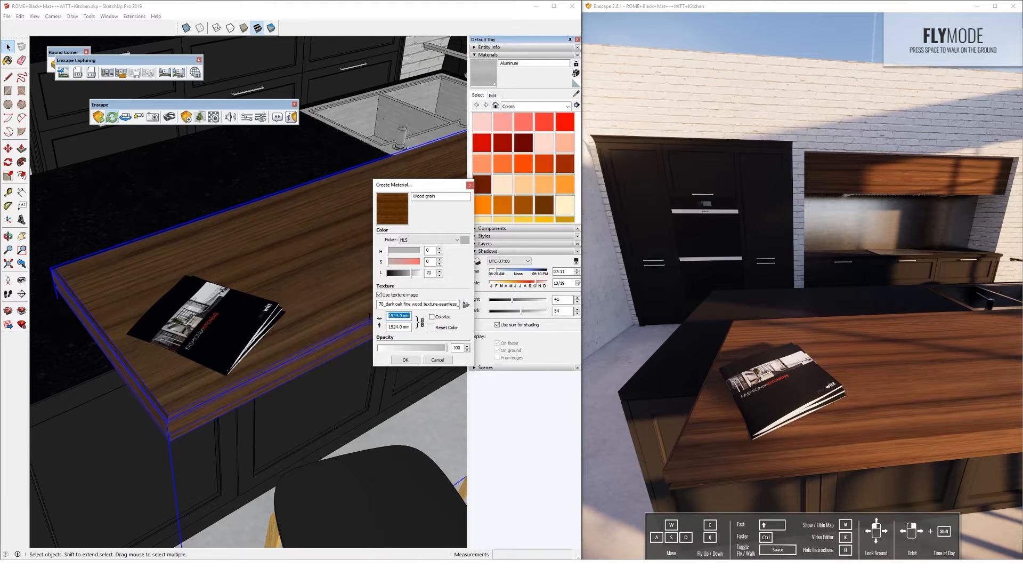
{"action": "left_click", "coordinate": [405, 360]}
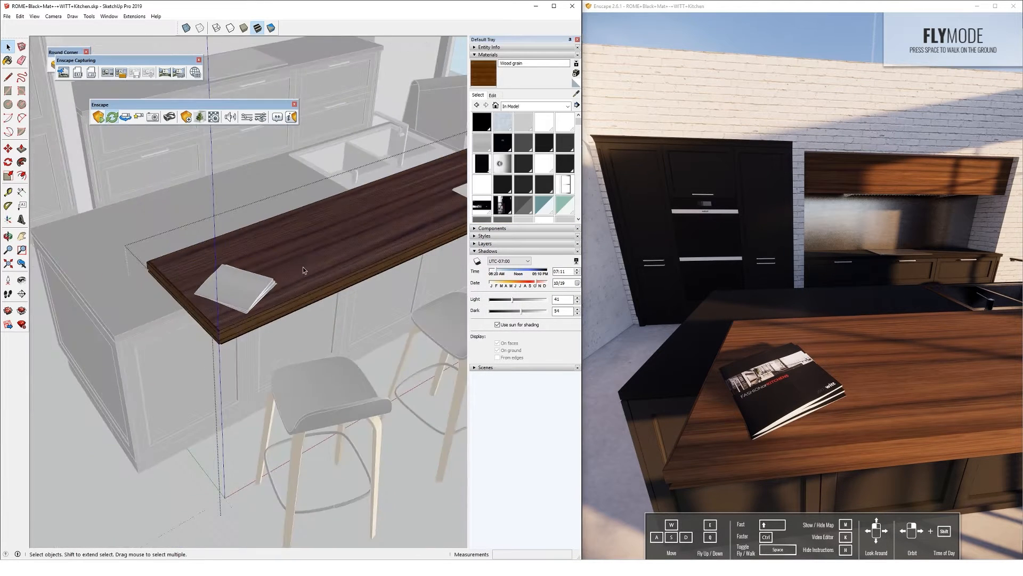
- Paint the island's worktop with the Wood grain material and check it in the Enscape render
{"action": "scroll", "coordinate": [303, 271], "scroll_direction": "up", "scroll_amount": 3}
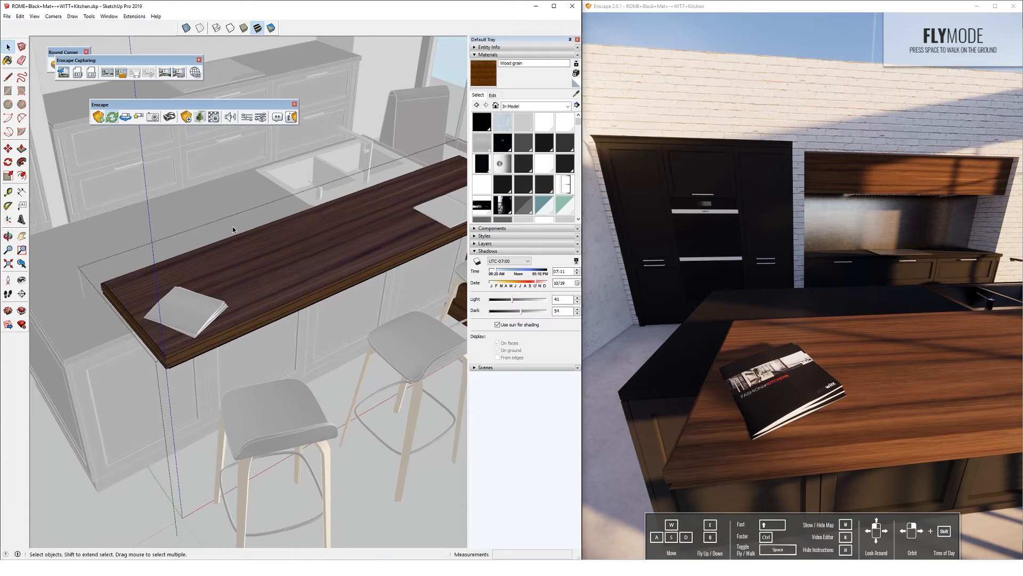
{"action": "left_click", "coordinate": [393, 231], "text": "shift"}
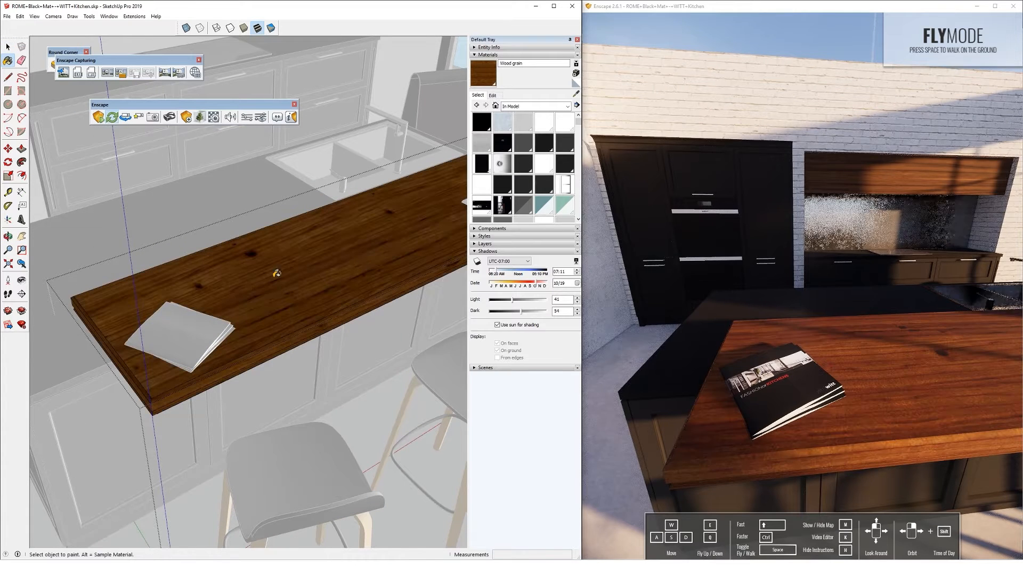
{"action": "left_click", "coordinate": [10, 49]}
{"action": "left_click_drag", "start_coordinate": [816, 355], "coordinate": [874, 343]}
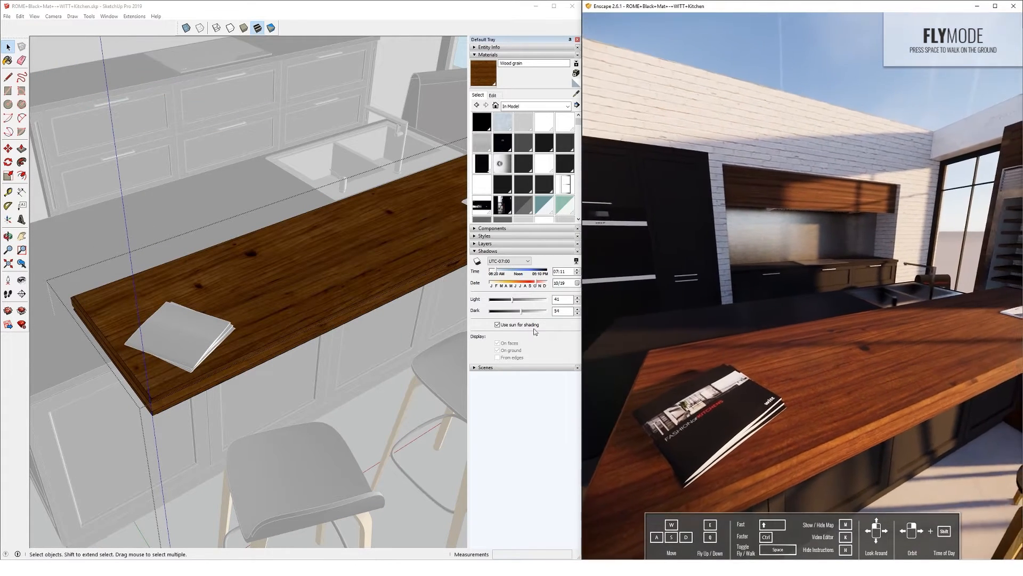
- Set the Wood grain texture size to 1000 mm and close the worktop group
{"action": "left_click", "coordinate": [493, 96]}
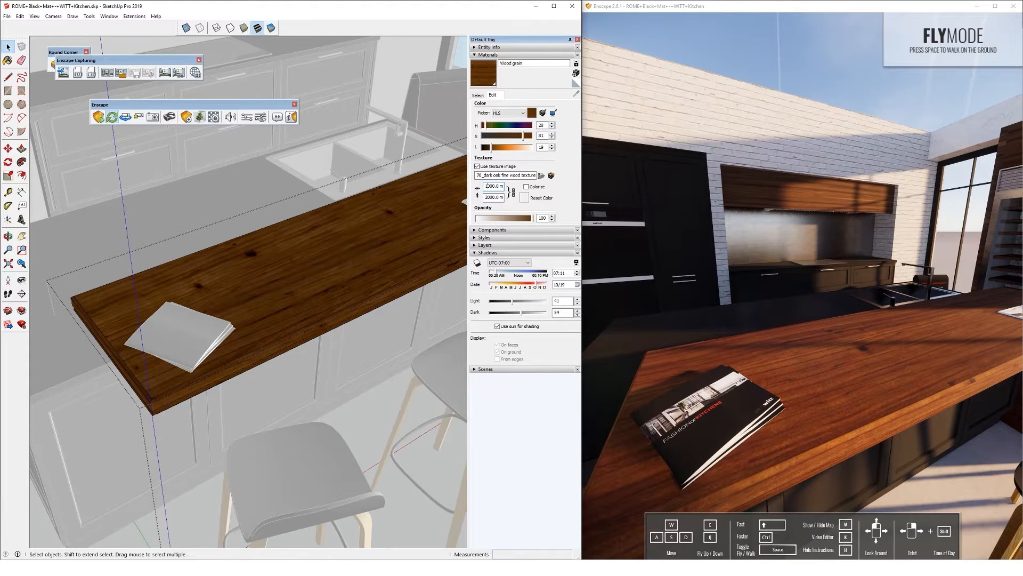
{"action": "key", "text": "Return"}
{"action": "mouse_move", "coordinate": [874, 298]}
{"action": "middle_mouse_down"}
{"action": "mouse_move", "coordinate": [709, 310]}
{"action": "mouse_move", "coordinate": [757, 352]}
{"action": "mouse_move", "coordinate": [768, 326]}
{"action": "mouse_move", "coordinate": [757, 317]}
{"action": "middle_mouse_up"}
{"action": "left_click", "coordinate": [352, 351]}
{"action": "mouse_move", "coordinate": [347, 341]}
{"action": "middle_mouse_down"}
{"action": "mouse_move", "coordinate": [334, 256]}
{"action": "mouse_move", "coordinate": [302, 251]}
{"action": "middle_mouse_up"}
{"action": "scroll", "coordinate": [301, 251], "scroll_direction": "up", "scroll_amount": 3}
{"action": "scroll", "coordinate": [301, 251], "scroll_direction": "up", "scroll_amount": 1}
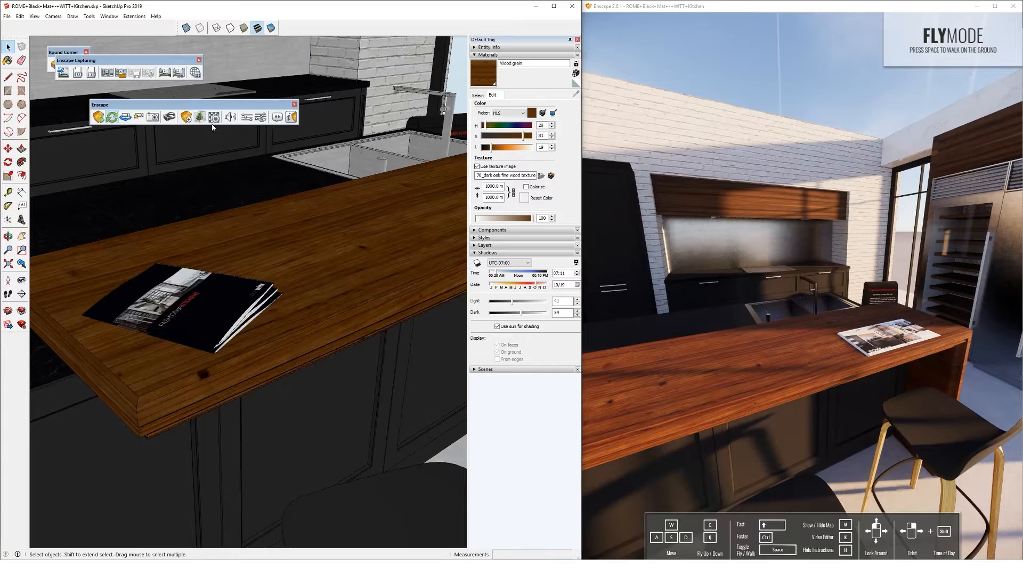
- In the Enscape material settings, set Wood grain's roughness to 19% and specular to 80.5%
{"action": "left_click", "coordinate": [214, 116]}
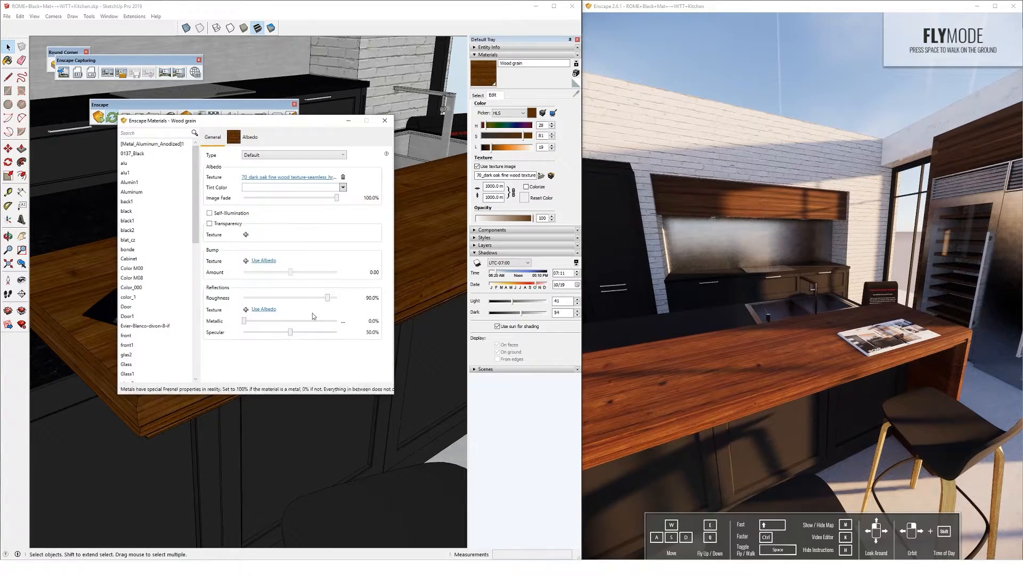
{"action": "left_click_drag", "start_coordinate": [328, 297], "coordinate": [261, 298]}
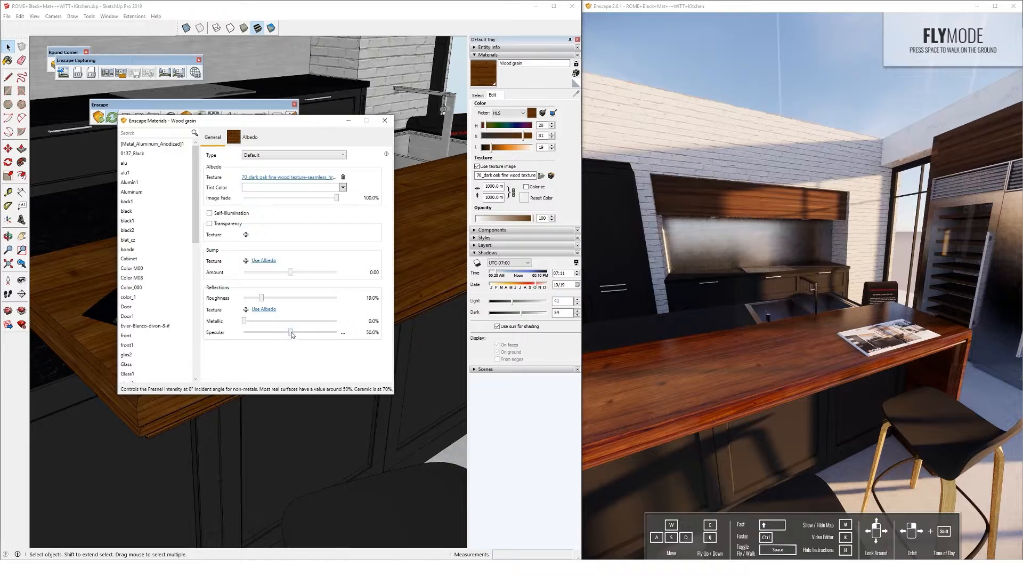
{"action": "left_click_drag", "start_coordinate": [292, 334], "coordinate": [319, 333]}
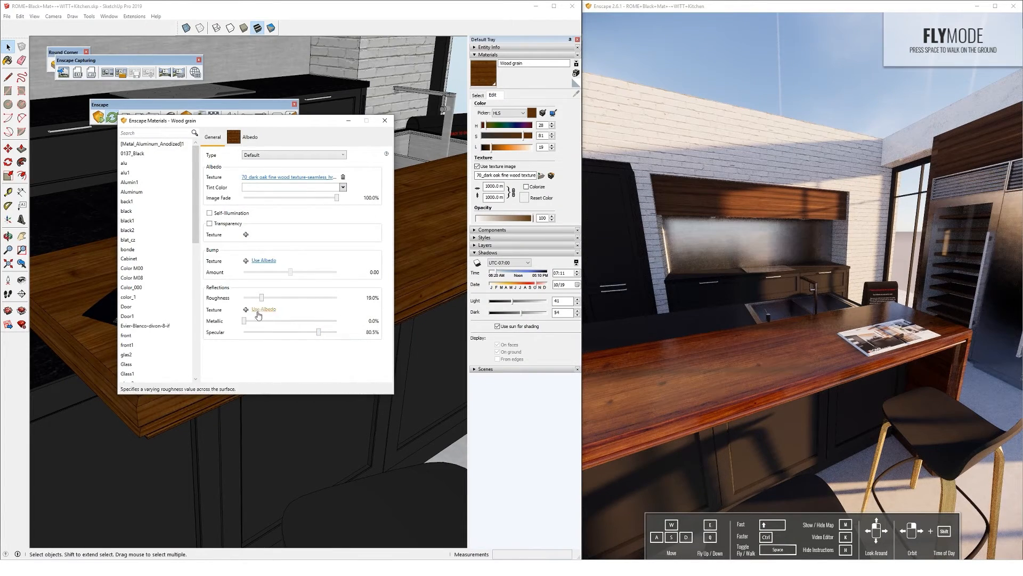
- Use Wood grain's albedo texture as its bump map with an amount of 3.00 and inspect the worktop render up close
{"action": "left_click", "coordinate": [264, 260]}
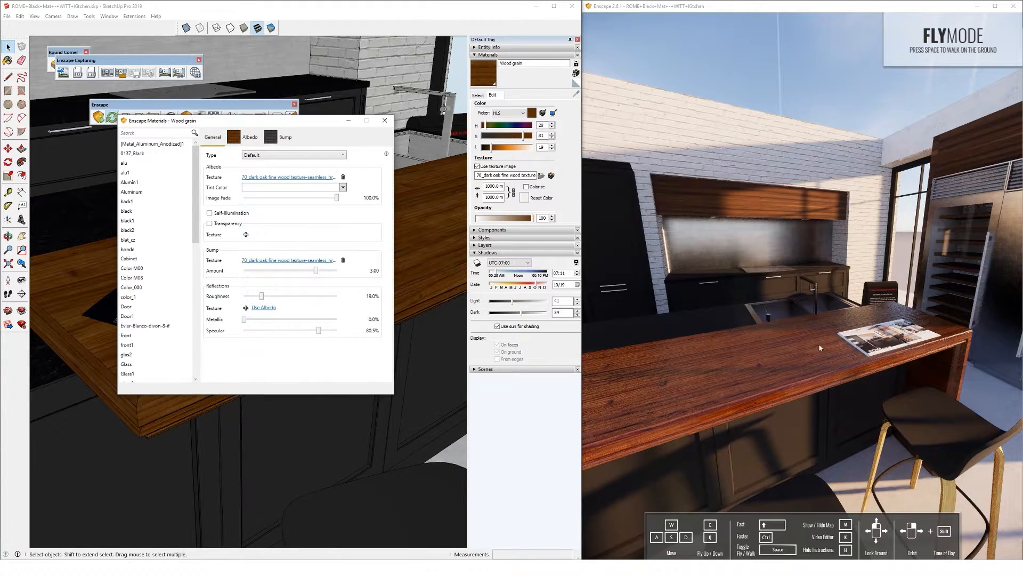
{"action": "scroll", "coordinate": [804, 346], "scroll_direction": "up", "scroll_amount": 3}
{"action": "left_click", "coordinate": [800, 359]}
{"action": "scroll", "coordinate": [776, 371], "scroll_direction": "up", "scroll_amount": 5}
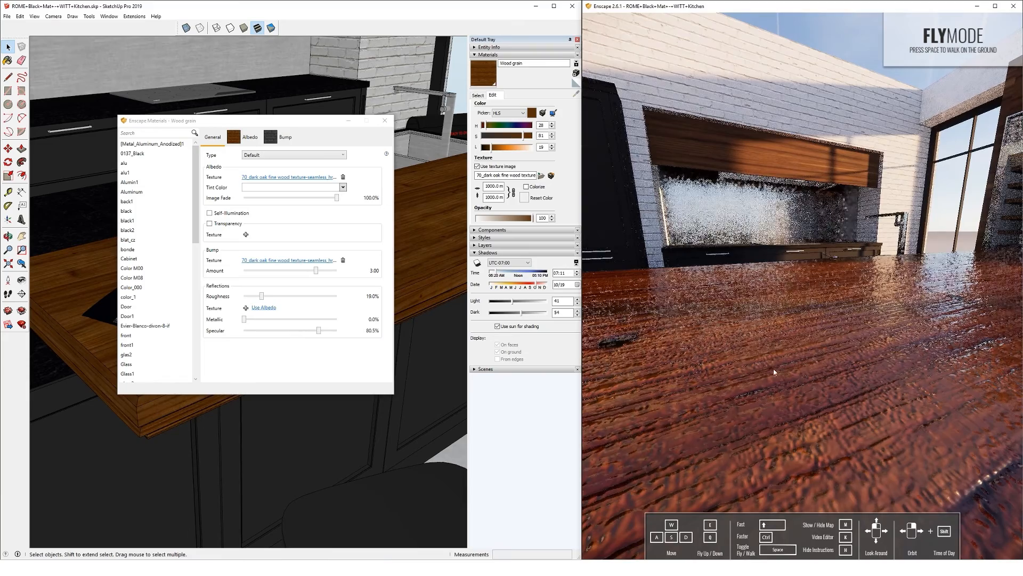
- Set Wood grain's bump amount to 0.23, check the worktop in the Enscape render and close the material settings
{"action": "left_click_drag", "start_coordinate": [316, 271], "coordinate": [278, 271]}
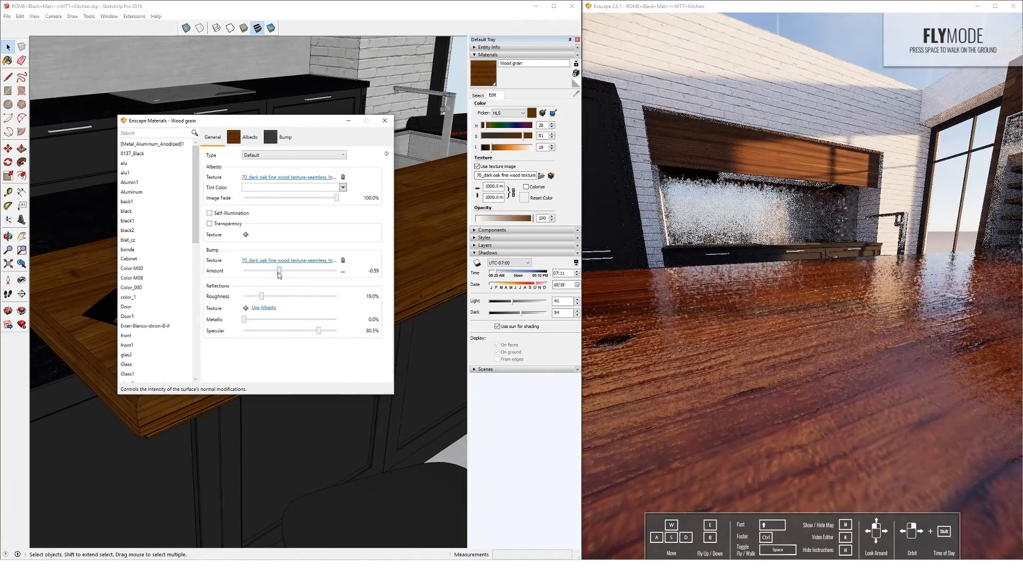
{"action": "scroll", "coordinate": [730, 358], "scroll_direction": "down", "scroll_amount": 5}
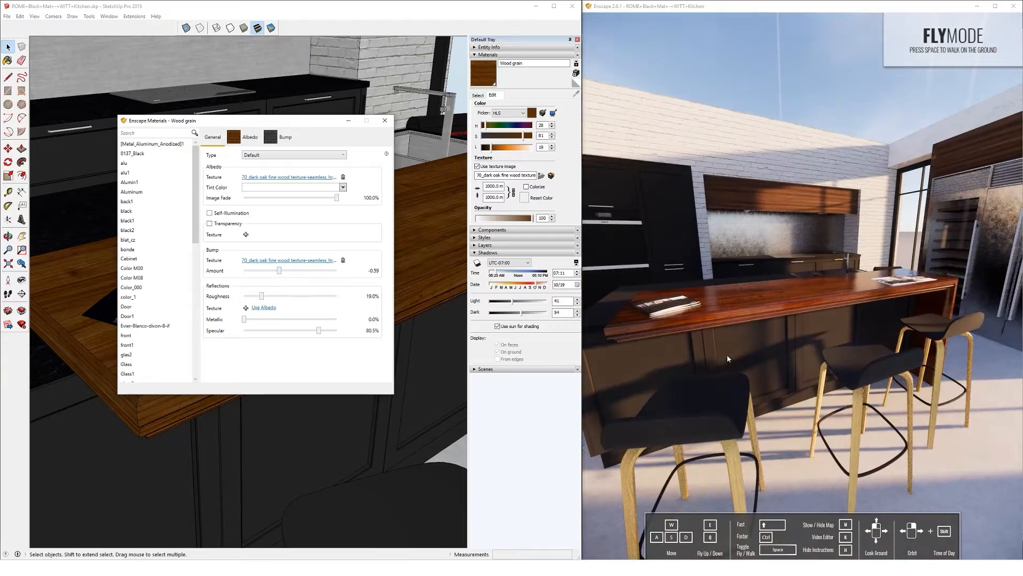
{"action": "scroll", "coordinate": [778, 285], "scroll_direction": "up", "scroll_amount": 5}
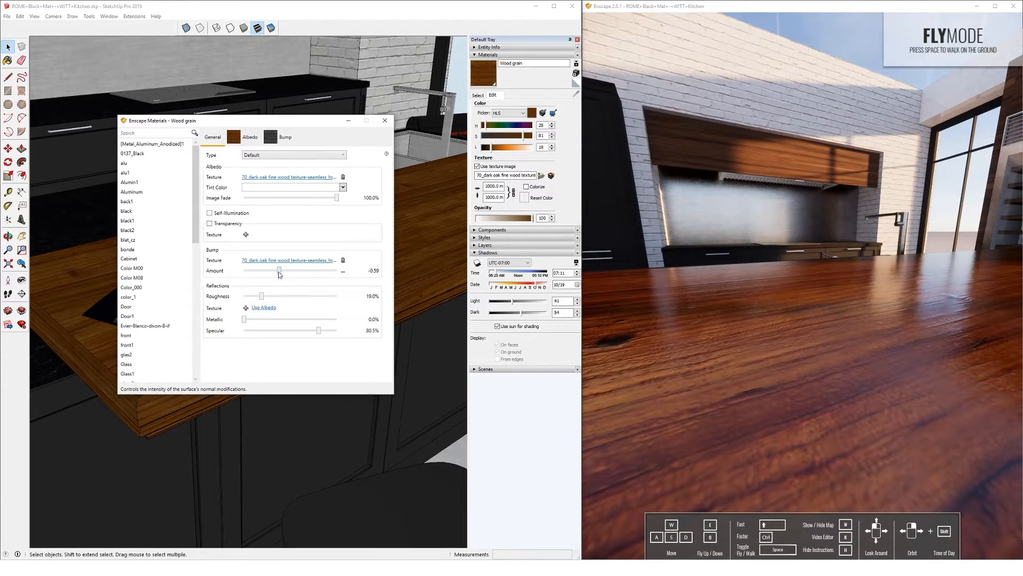
{"action": "left_click_drag", "start_coordinate": [282, 274], "coordinate": [297, 272]}
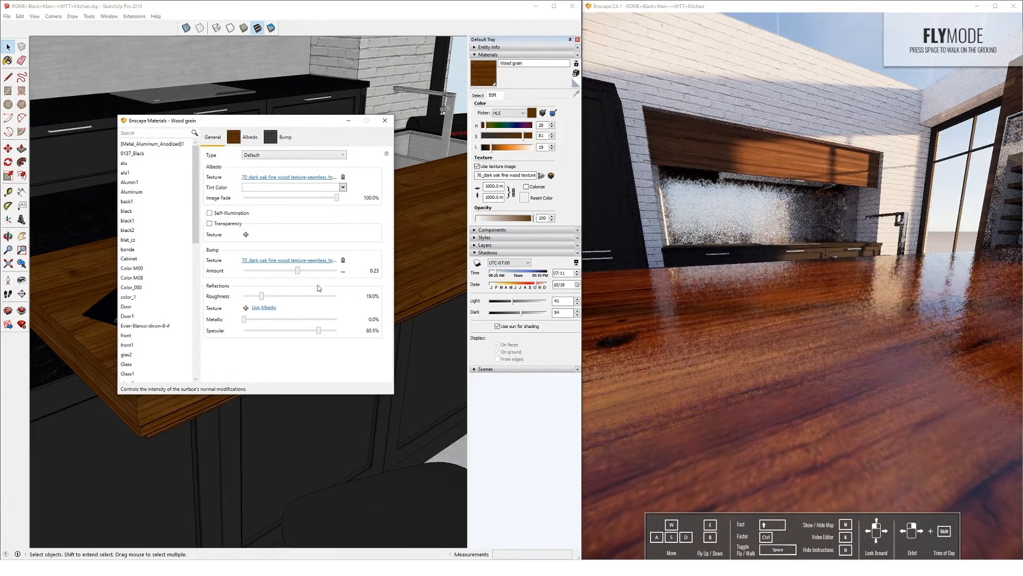
{"action": "scroll", "coordinate": [755, 334], "scroll_direction": "down", "scroll_amount": 2}
{"action": "scroll", "coordinate": [754, 307], "scroll_direction": "up", "scroll_amount": 2}
{"action": "left_click", "coordinate": [752, 307]}
{"action": "key", "text": "s"}
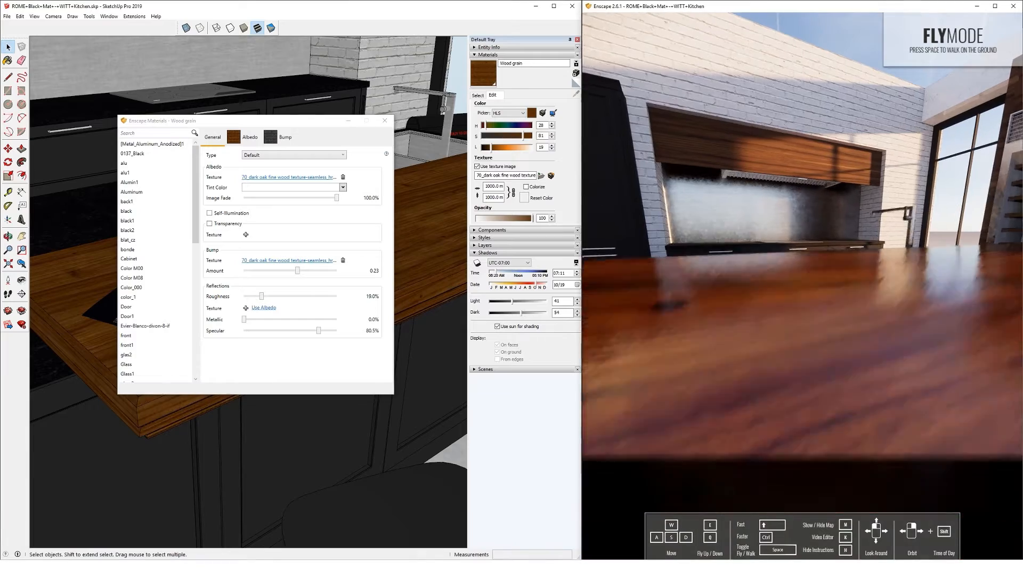
{"action": "left_click", "coordinate": [385, 120]}
- Open the group of the wooden panel above the hob splashback, paint it with Wood grain and close the group
{"action": "mouse_move", "coordinate": [292, 305]}
{"action": "middle_mouse_down"}
{"action": "mouse_move", "coordinate": [256, 381]}
{"action": "mouse_move", "coordinate": [232, 373]}
{"action": "middle_mouse_up"}
{"action": "double_click", "coordinate": [178, 126]}
{"action": "left_click", "coordinate": [169, 121]}
{"action": "mouse_move", "coordinate": [168, 121]}
{"action": "middle_mouse_down"}
{"action": "mouse_move", "coordinate": [272, 118]}
{"action": "mouse_move", "coordinate": [272, 105]}
{"action": "middle_mouse_up"}
{"action": "scroll", "coordinate": [193, 262], "scroll_direction": "up", "scroll_amount": 3}
{"action": "left_click", "coordinate": [191, 265]}
{"action": "middle_click_drag", "start_coordinate": [216, 224], "coordinate": [277, 184]}
{"action": "scroll", "coordinate": [222, 163], "scroll_direction": "up", "scroll_amount": 3}
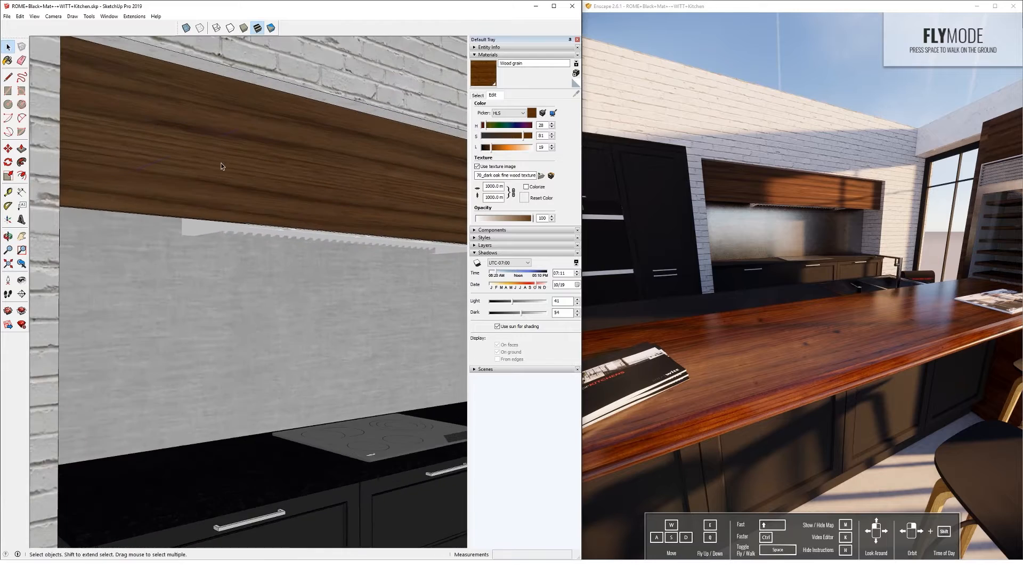
{"action": "double_click", "coordinate": [221, 162]}
{"action": "scroll", "coordinate": [307, 156], "scroll_direction": "down", "scroll_amount": 6}
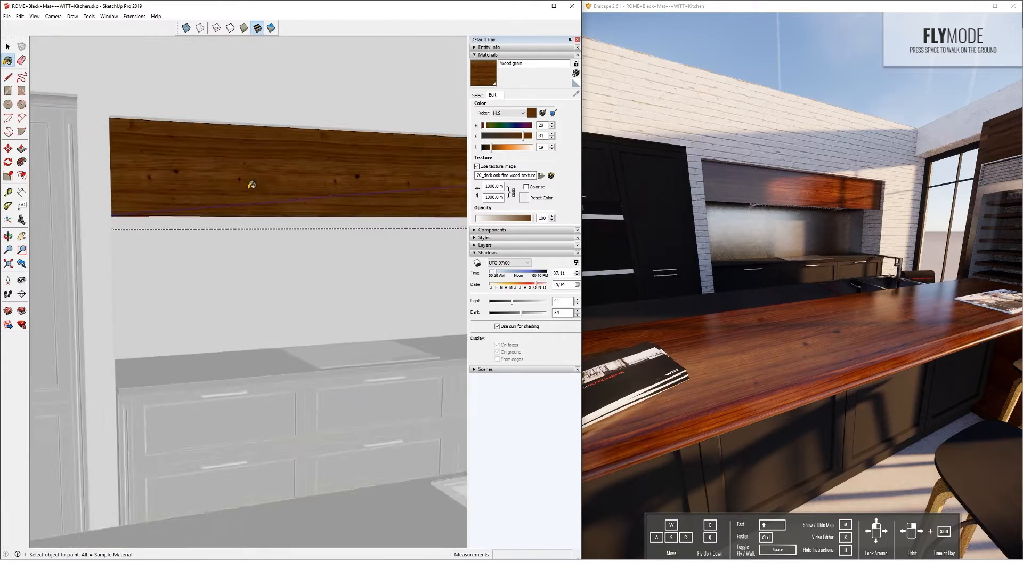
{"action": "left_click", "coordinate": [7, 50]}
{"action": "left_click", "coordinate": [347, 246]}
- Paint the wide panel above the fridge and wine cooler with Wood grain and close its group
{"action": "scroll", "coordinate": [347, 247], "scroll_direction": "down", "scroll_amount": 7}
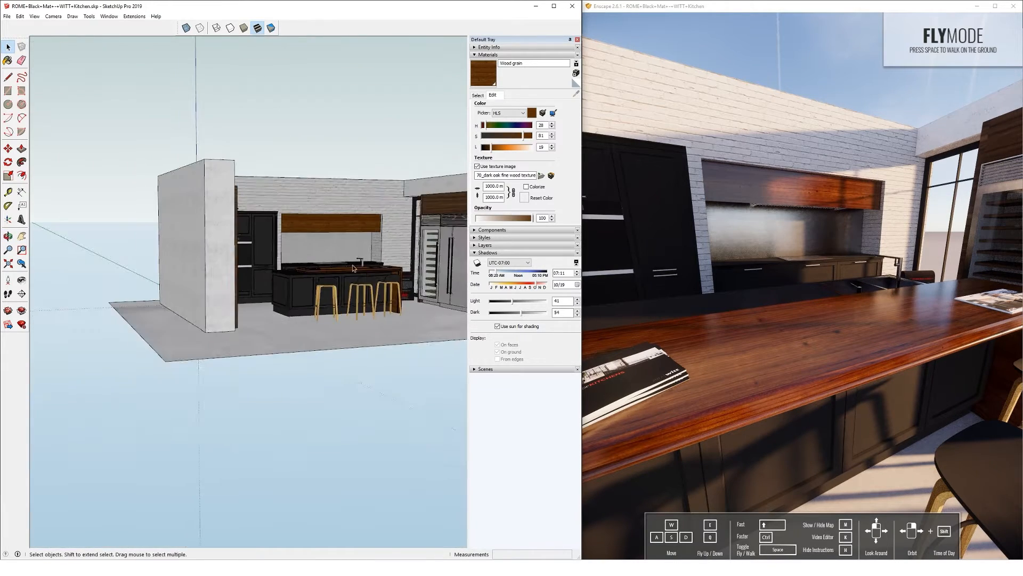
{"action": "middle_click_drag", "start_coordinate": [349, 256], "coordinate": [403, 300]}
{"action": "scroll", "coordinate": [314, 246], "scroll_direction": "up", "scroll_amount": 8}
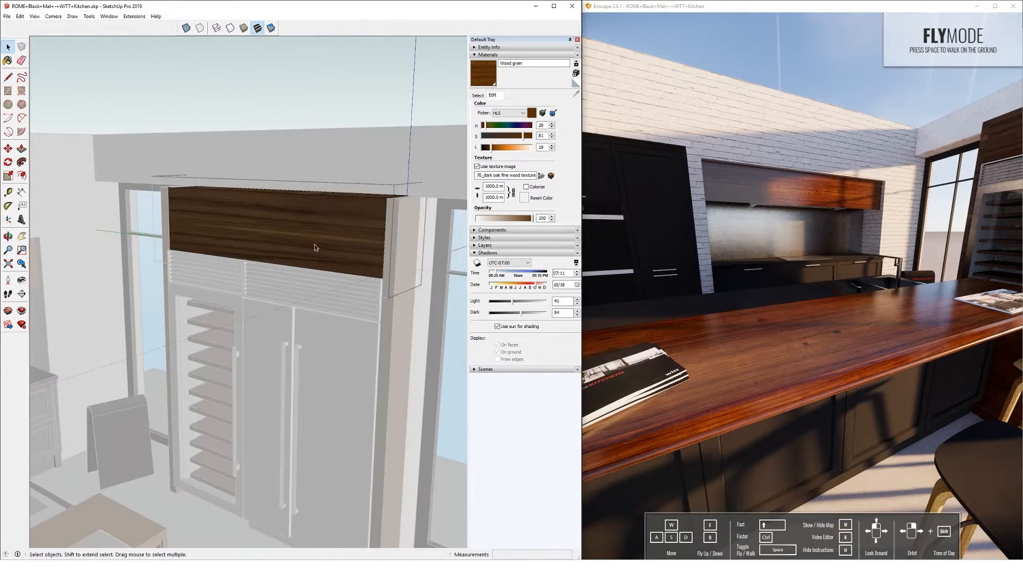
{"action": "scroll", "coordinate": [246, 194], "scroll_direction": "up", "scroll_amount": 2}
{"action": "left_click", "coordinate": [321, 215]}
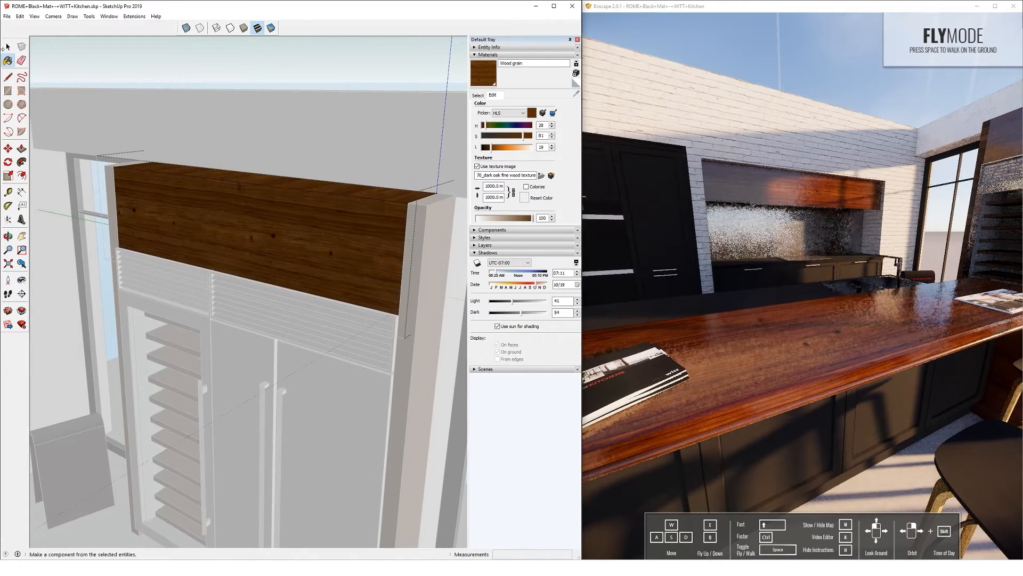
{"action": "left_click", "coordinate": [9, 48]}
{"action": "left_click", "coordinate": [108, 103]}
- Paint both vertical side panels of the fridge housing with Wood grain and leave the group
{"action": "middle_click_drag", "start_coordinate": [419, 290], "coordinate": [248, 209], "text": "shift"}
{"action": "double_click", "coordinate": [248, 209]}
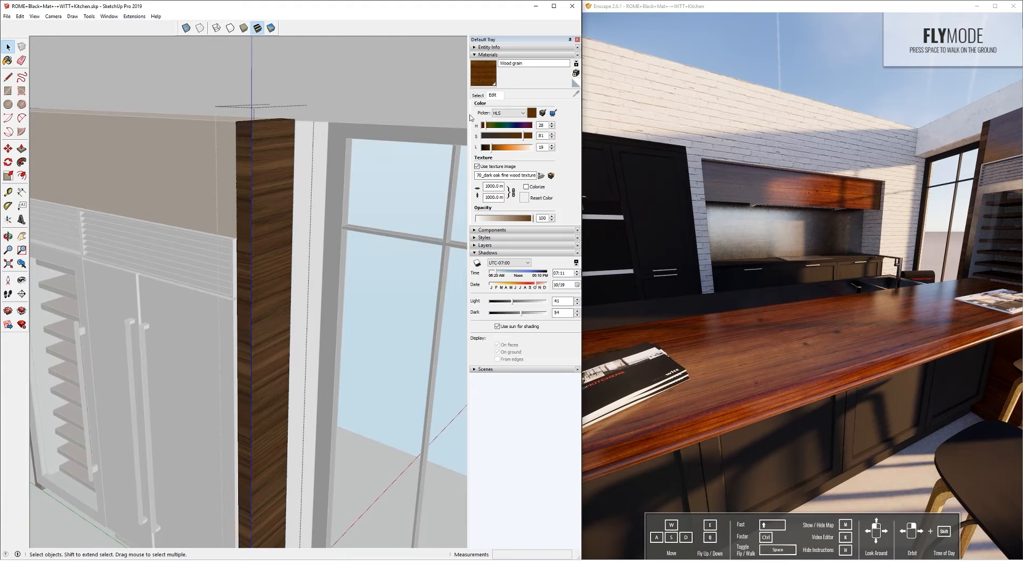
{"action": "mouse_move", "coordinate": [149, 192]}
{"action": "middle_mouse_down"}
{"action": "mouse_move", "coordinate": [247, 215]}
{"action": "mouse_move", "coordinate": [45, 40]}
{"action": "middle_mouse_up"}
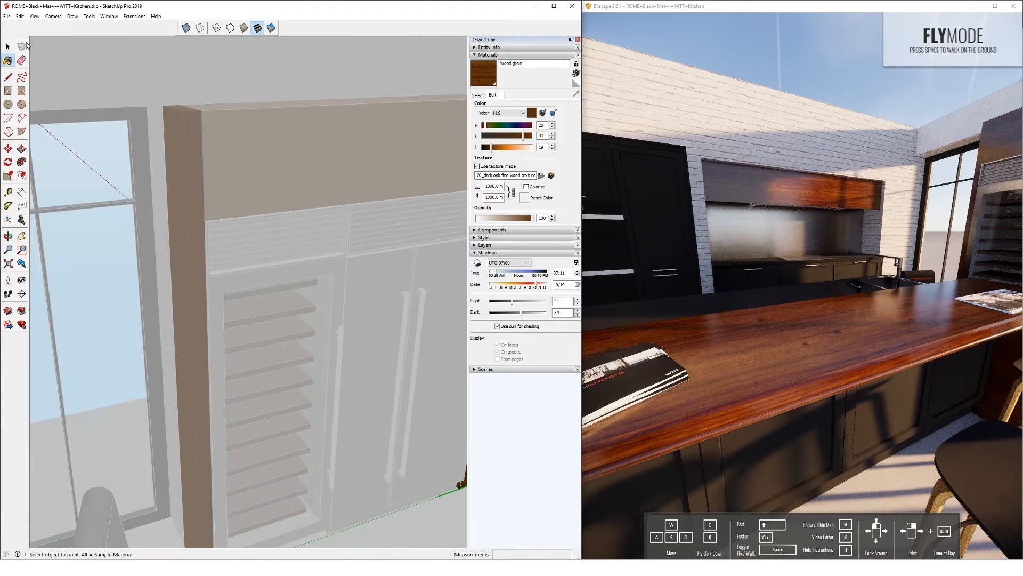
{"action": "left_click", "coordinate": [46, 63]}
{"action": "double_click", "coordinate": [188, 143]}
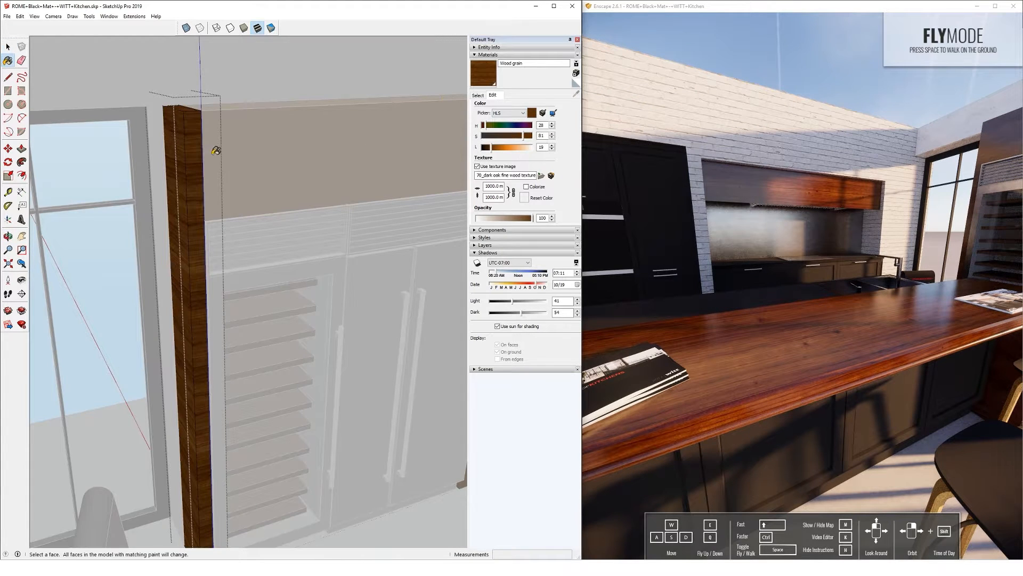
{"action": "left_click", "coordinate": [277, 140]}
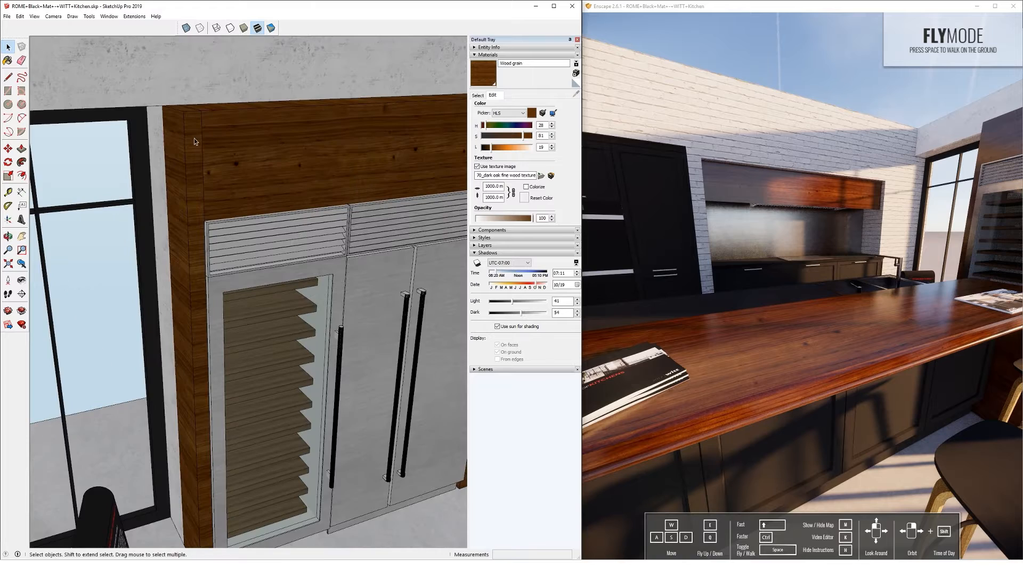
- Examine the Wood grain surfaces on the fridge housing, hob panel and island from several angles
{"action": "mouse_move", "coordinate": [189, 139]}
{"action": "middle_mouse_down"}
{"action": "mouse_move", "coordinate": [220, 190]}
{"action": "mouse_move", "coordinate": [176, 160]}
{"action": "mouse_move", "coordinate": [146, 172]}
{"action": "mouse_move", "coordinate": [184, 194]}
{"action": "middle_mouse_up"}
{"action": "left_click", "coordinate": [477, 96]}
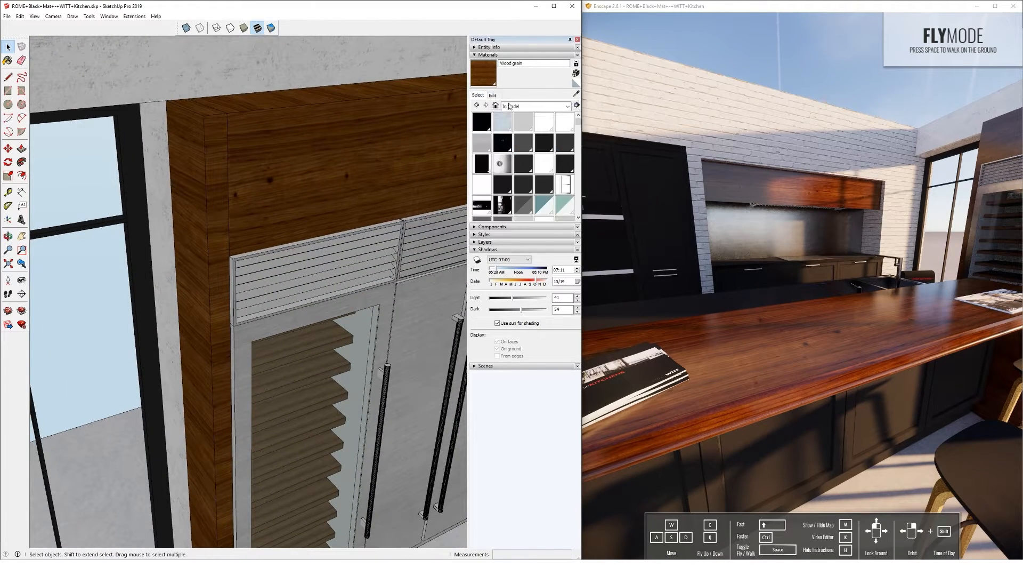
{"action": "middle_click_drag", "start_coordinate": [305, 161], "coordinate": [261, 171]}
{"action": "scroll", "coordinate": [261, 171], "scroll_direction": "down", "scroll_amount": 7}
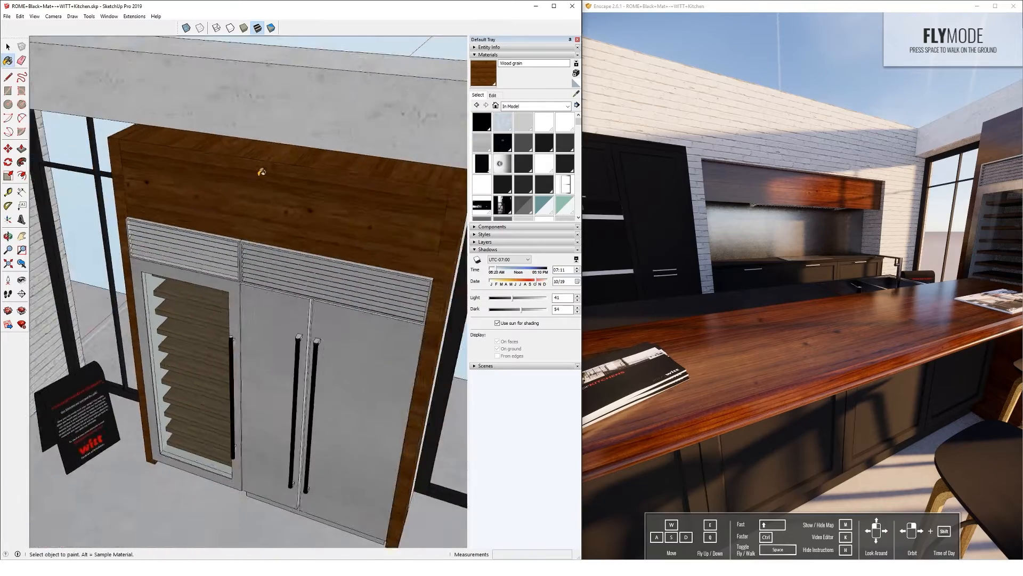
{"action": "middle_click_drag", "start_coordinate": [299, 214], "coordinate": [181, 223]}
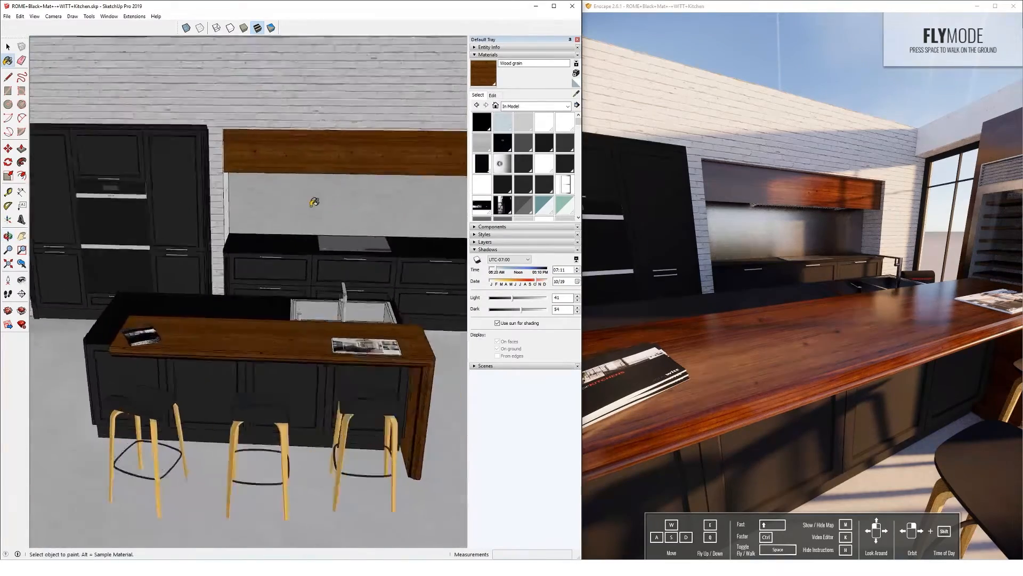
{"action": "scroll", "coordinate": [300, 201], "scroll_direction": "up", "scroll_amount": 6}
{"action": "scroll", "coordinate": [297, 203], "scroll_direction": "down", "scroll_amount": 4}
{"action": "mouse_move", "coordinate": [288, 208]}
{"action": "middle_mouse_down"}
{"action": "mouse_move", "coordinate": [161, 250]}
{"action": "mouse_move", "coordinate": [181, 223]}
{"action": "mouse_move", "coordinate": [359, 193]}
{"action": "middle_mouse_up"}
{"action": "scroll", "coordinate": [183, 223], "scroll_direction": "down", "scroll_amount": 5}
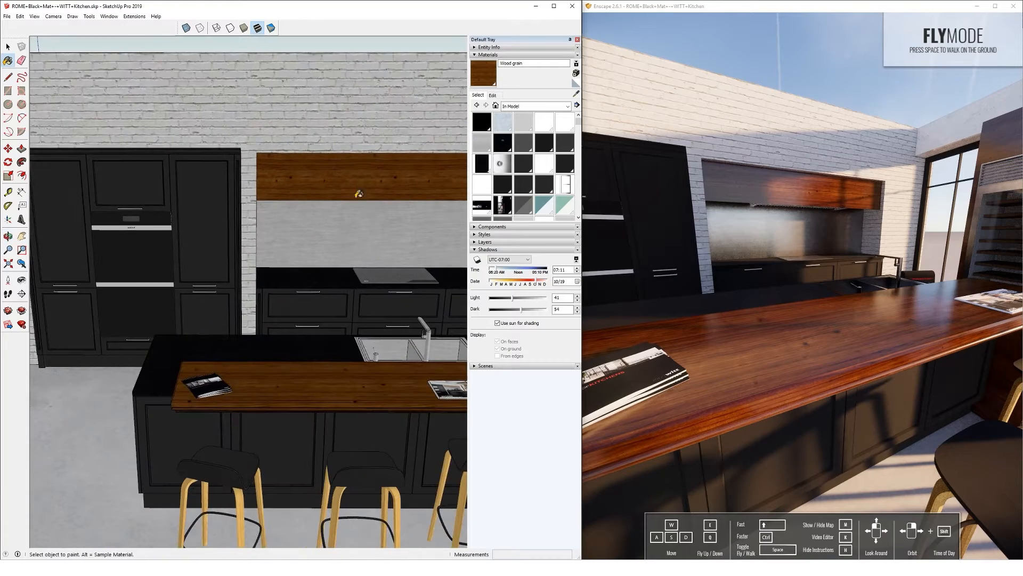
- Inspect the existing white brick wall behind the tall cabinets in the model and the Enscape render
{"action": "left_click", "coordinate": [8, 47]}
{"action": "scroll", "coordinate": [249, 239], "scroll_direction": "down", "scroll_amount": 3}
{"action": "scroll", "coordinate": [239, 222], "scroll_direction": "up", "scroll_amount": 3}
{"action": "mouse_move", "coordinate": [244, 234]}
{"action": "middle_mouse_down"}
{"action": "mouse_move", "coordinate": [248, 244]}
{"action": "mouse_move", "coordinate": [255, 162]}
{"action": "middle_mouse_up"}
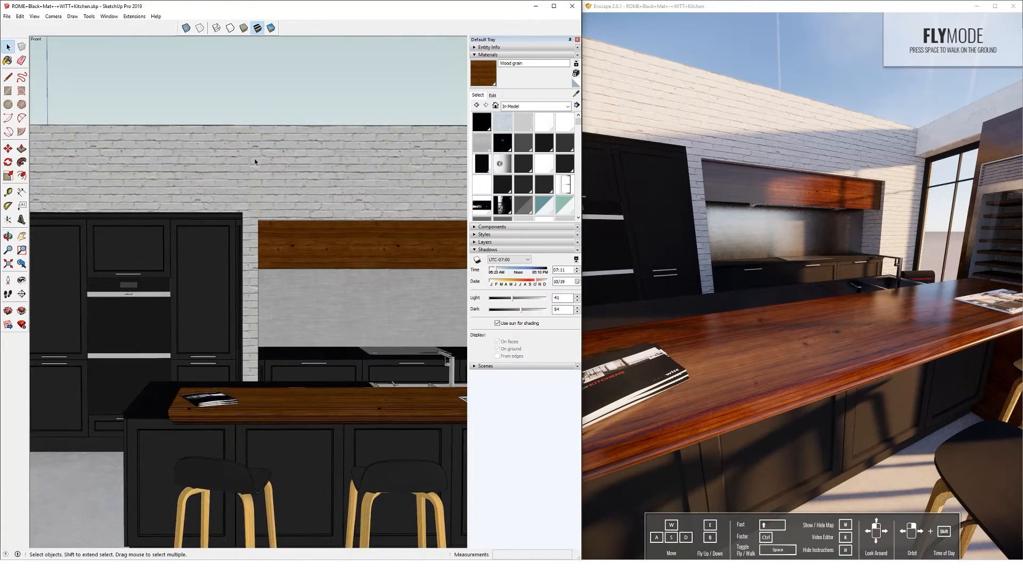
{"action": "scroll", "coordinate": [255, 162], "scroll_direction": "down", "scroll_amount": 3}
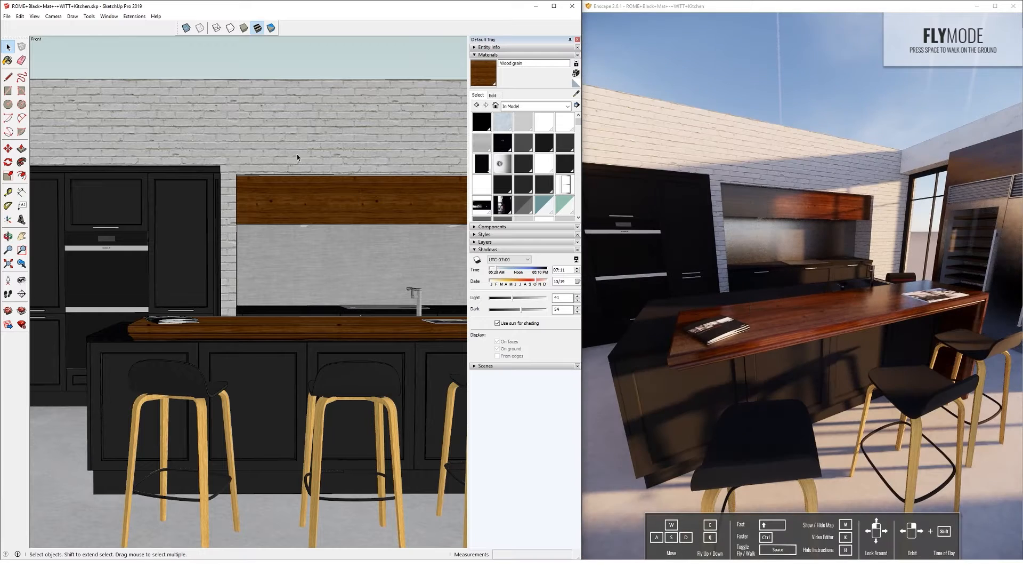
{"action": "scroll", "coordinate": [240, 171], "scroll_direction": "down", "scroll_amount": 3}
{"action": "scroll", "coordinate": [211, 172], "scroll_direction": "up", "scroll_amount": 3}
{"action": "mouse_move", "coordinate": [218, 198]}
{"action": "middle_mouse_down"}
{"action": "mouse_move", "coordinate": [223, 216]}
{"action": "mouse_move", "coordinate": [204, 269]}
{"action": "middle_mouse_up"}
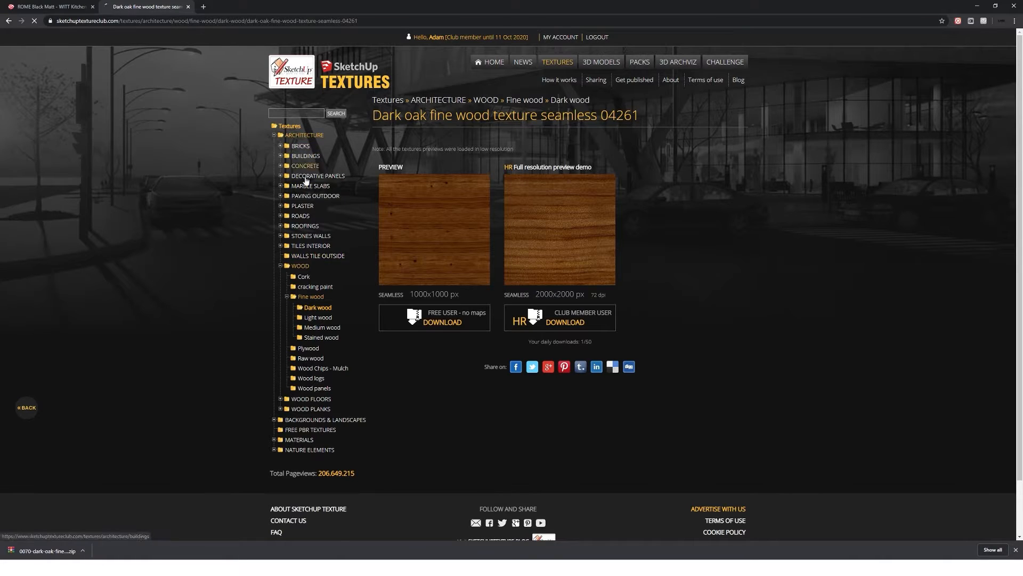
- On the SketchUp Texture website, find White bricks texture seamless 00527 under White Bricks and download its HR club-member version
{"action": "left_click", "coordinate": [300, 145]}
{"action": "left_click", "coordinate": [598, 400]}
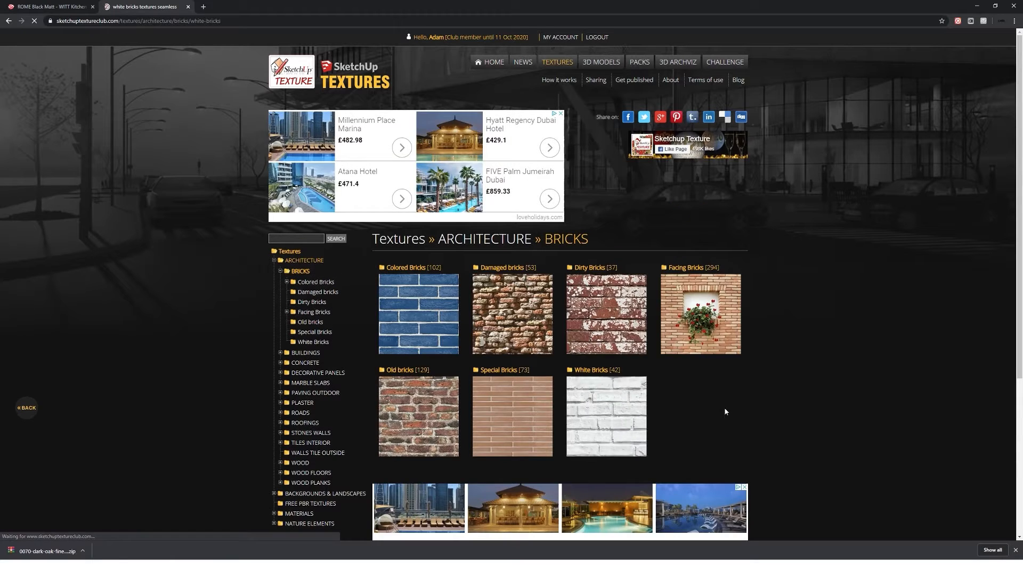
{"action": "scroll", "coordinate": [837, 341], "scroll_direction": "down", "scroll_amount": 1}
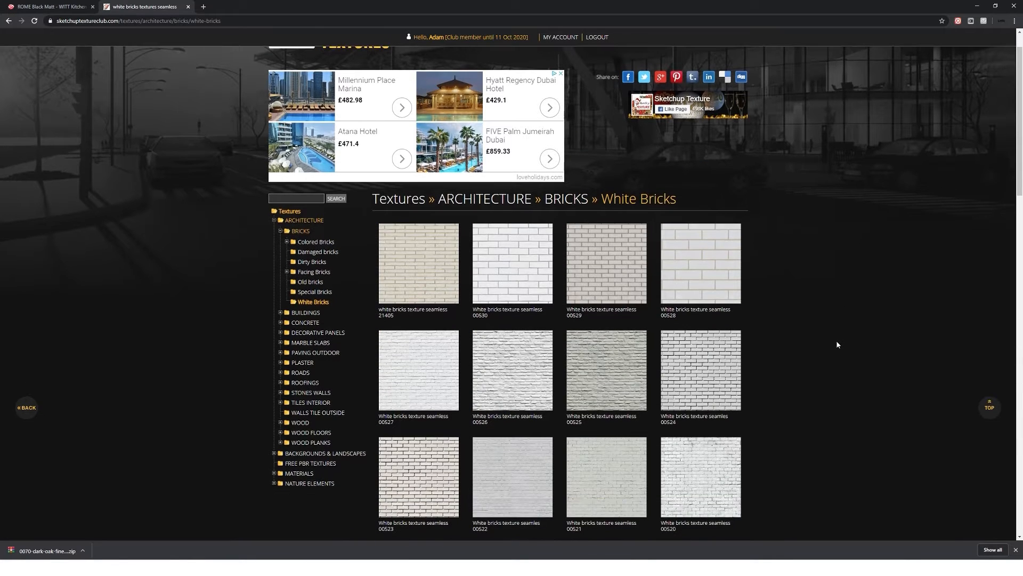
{"action": "scroll", "coordinate": [836, 341], "scroll_direction": "down", "scroll_amount": 1}
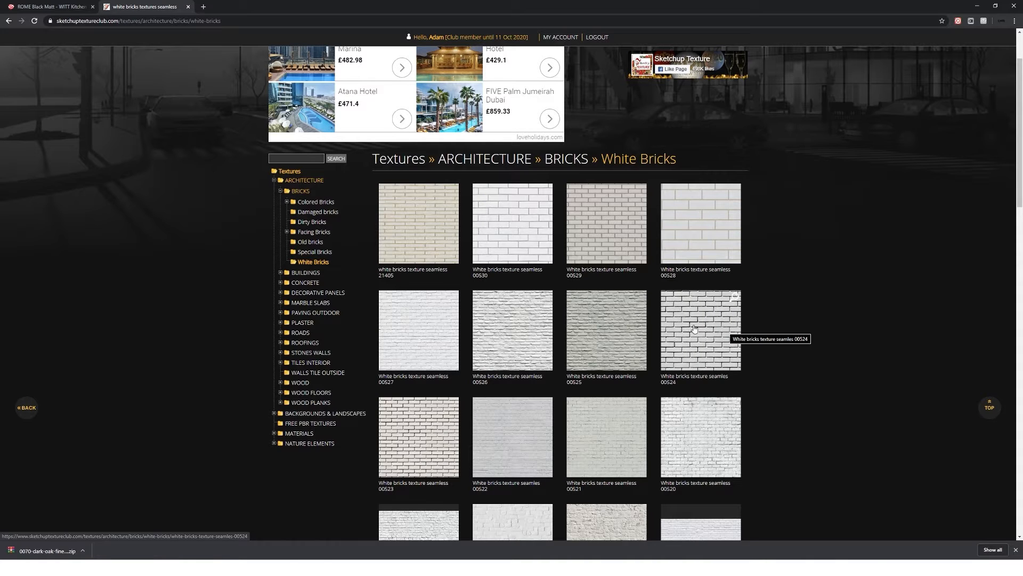
{"action": "left_click", "coordinate": [420, 319]}
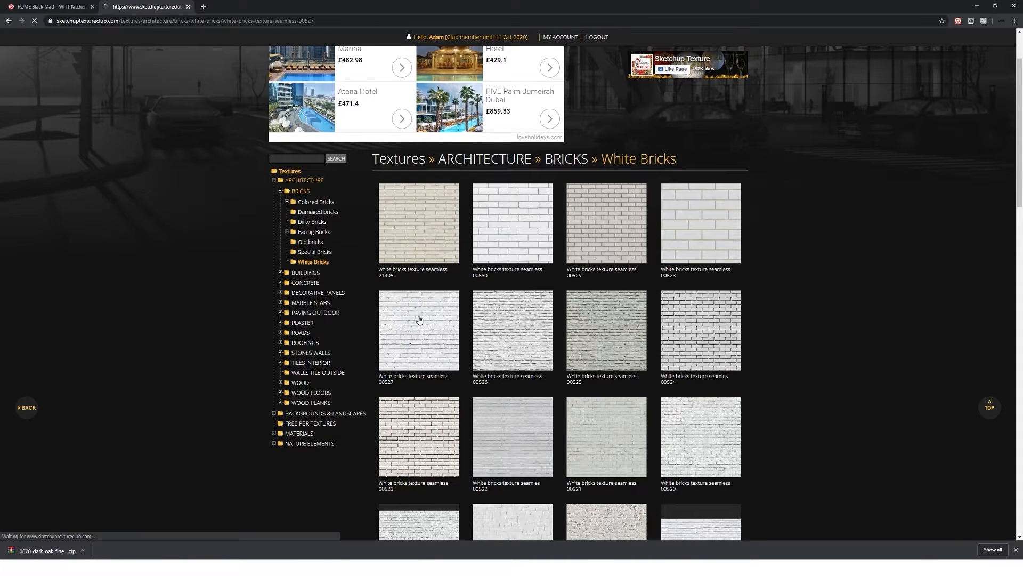
{"action": "left_click", "coordinate": [556, 482]}
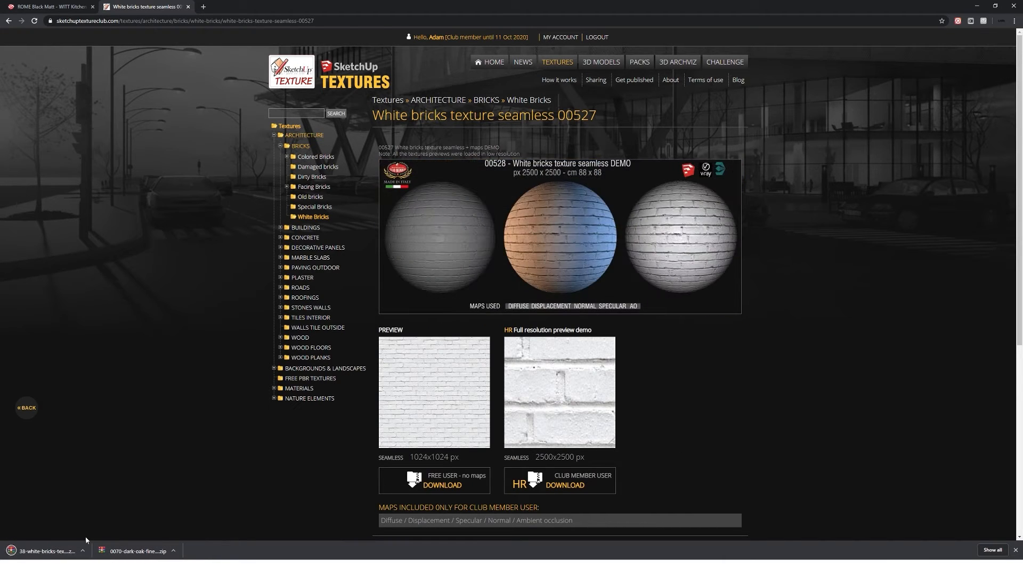
- In the Downloads folder, extract the 38-white-bricks-texture-seamless-hr zip and open the resulting folder of maps
{"action": "mouse_move", "coordinate": [267, 567]}
{"action": "left_click", "coordinate": [298, 528]}
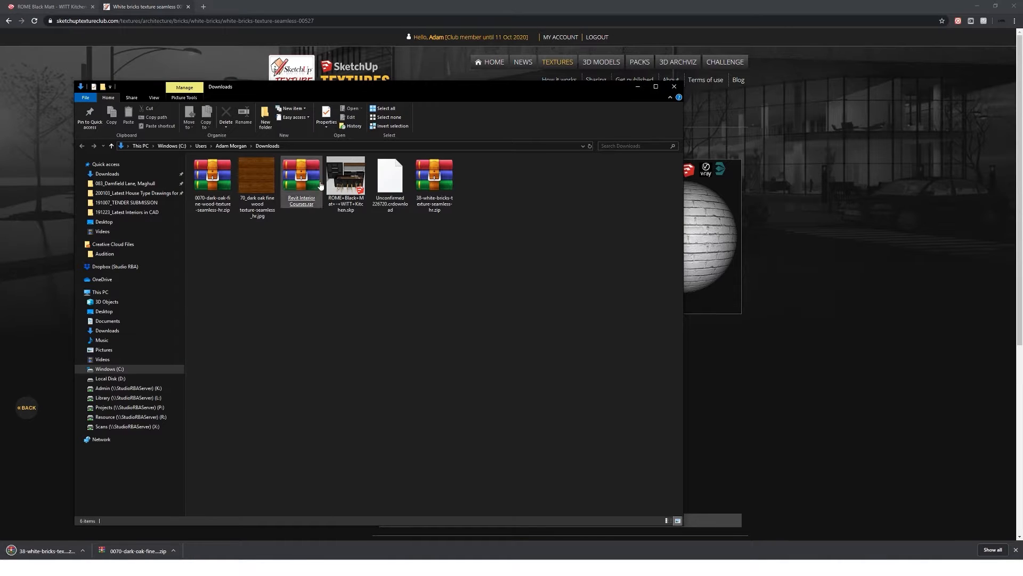
{"action": "left_click", "coordinate": [434, 178]}
{"action": "right_click", "coordinate": [436, 176]}
{"action": "left_click", "coordinate": [463, 207]}
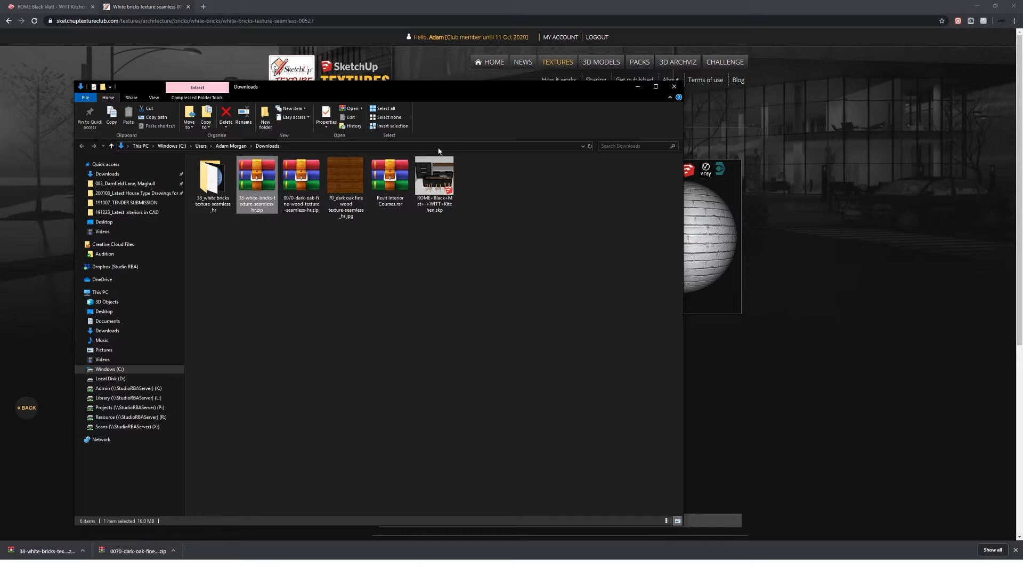
{"action": "double_click", "coordinate": [214, 184]}
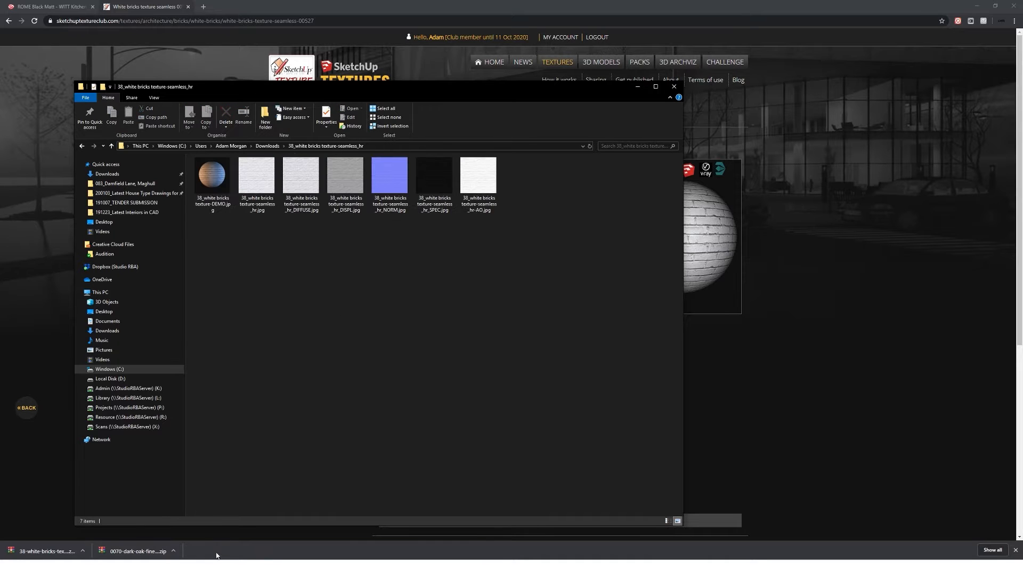
- Back in SketchUp, create a material named White Bricks using the 38_white bricks texture-seamless_hr_DIFFUSE.jpg image
{"action": "mouse_move", "coordinate": [383, 567]}
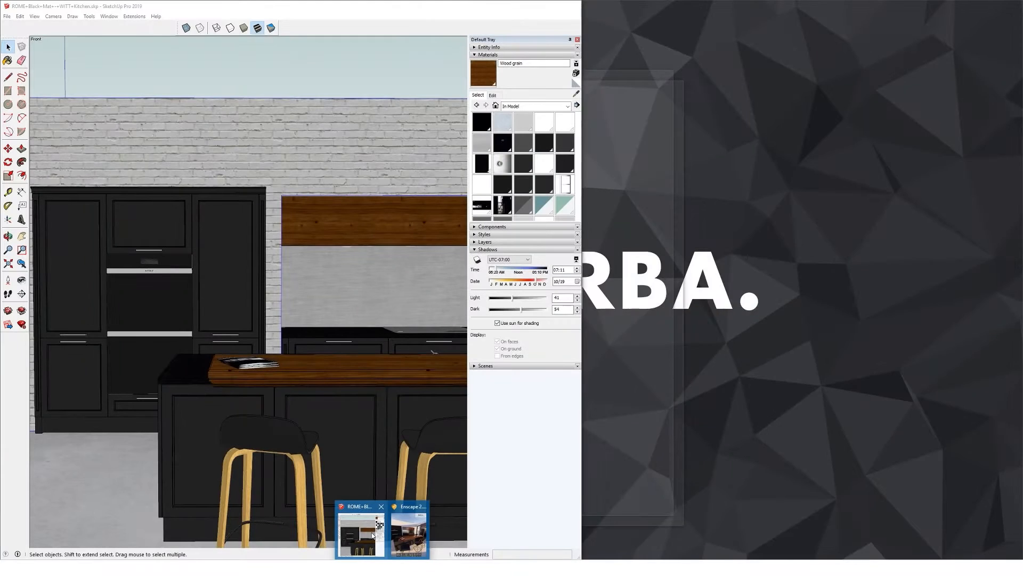
{"action": "left_click", "coordinate": [360, 531]}
{"action": "scroll", "coordinate": [248, 225], "scroll_direction": "down", "scroll_amount": 2}
{"action": "scroll", "coordinate": [246, 213], "scroll_direction": "up", "scroll_amount": 3}
{"action": "mouse_move", "coordinate": [242, 203]}
{"action": "middle_mouse_down"}
{"action": "mouse_move", "coordinate": [233, 219]}
{"action": "mouse_move", "coordinate": [262, 197]}
{"action": "mouse_move", "coordinate": [254, 208]}
{"action": "middle_mouse_up"}
{"action": "scroll", "coordinate": [263, 192], "scroll_direction": "up", "scroll_amount": 1}
{"action": "left_click", "coordinate": [576, 74]}
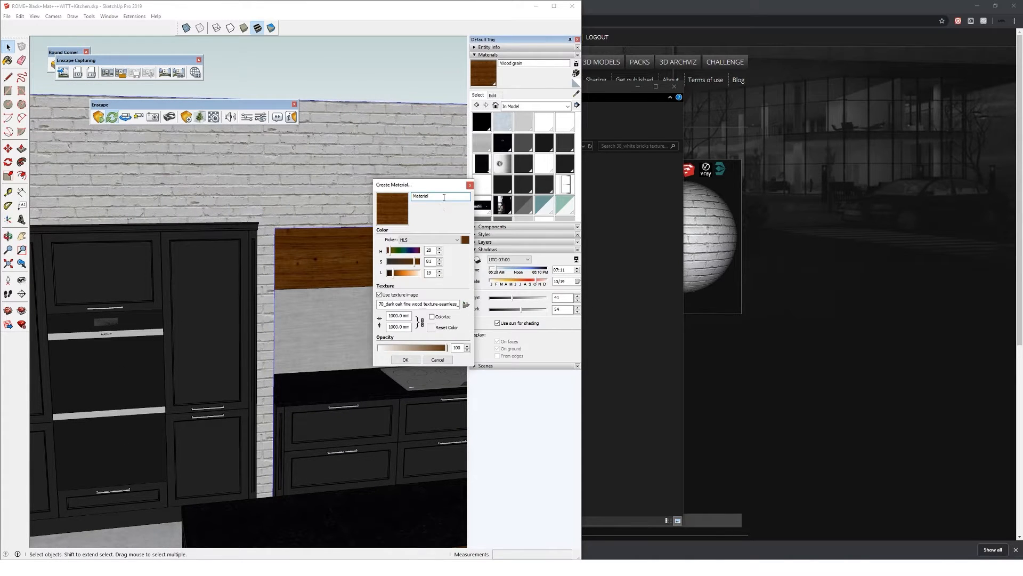
{"action": "type", "text": "White Bricks"}
{"action": "left_click", "coordinate": [379, 295]}
{"action": "double_click", "coordinate": [427, 163]}
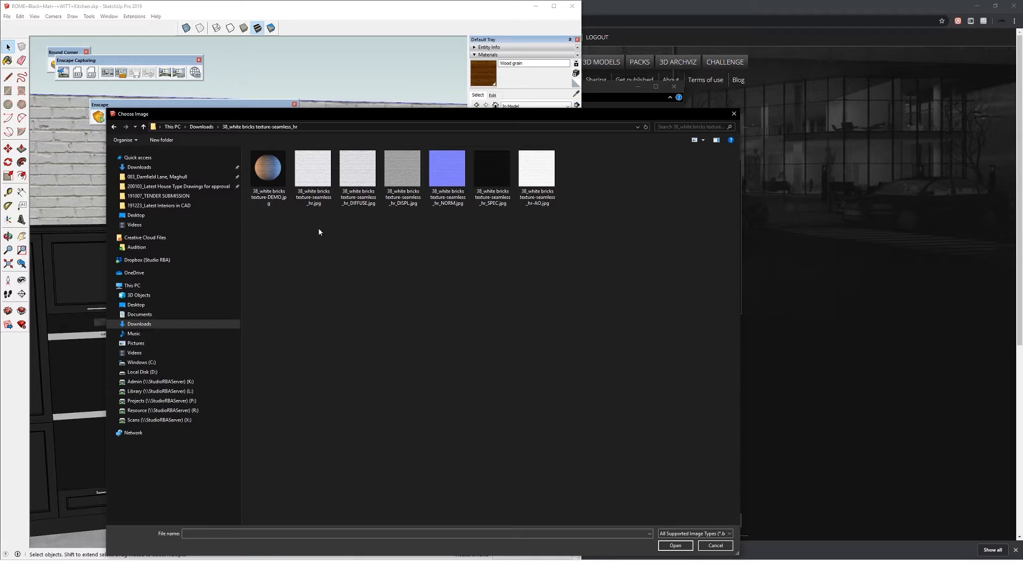
{"action": "double_click", "coordinate": [358, 171]}
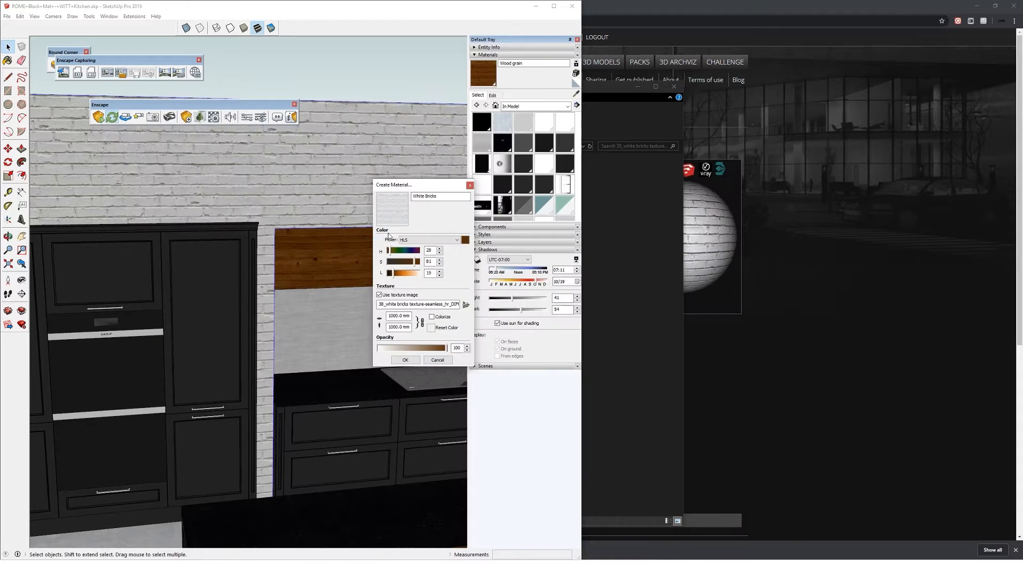
{"action": "left_click", "coordinate": [405, 359]}
- Paint the brick wall behind the cabinets with White Bricks and open that material's properties for editing
{"action": "double_click", "coordinate": [266, 168]}
{"action": "key", "text": "b"}
{"action": "left_click", "coordinate": [294, 196]}
{"action": "scroll", "coordinate": [295, 196], "scroll_direction": "up", "scroll_amount": 3}
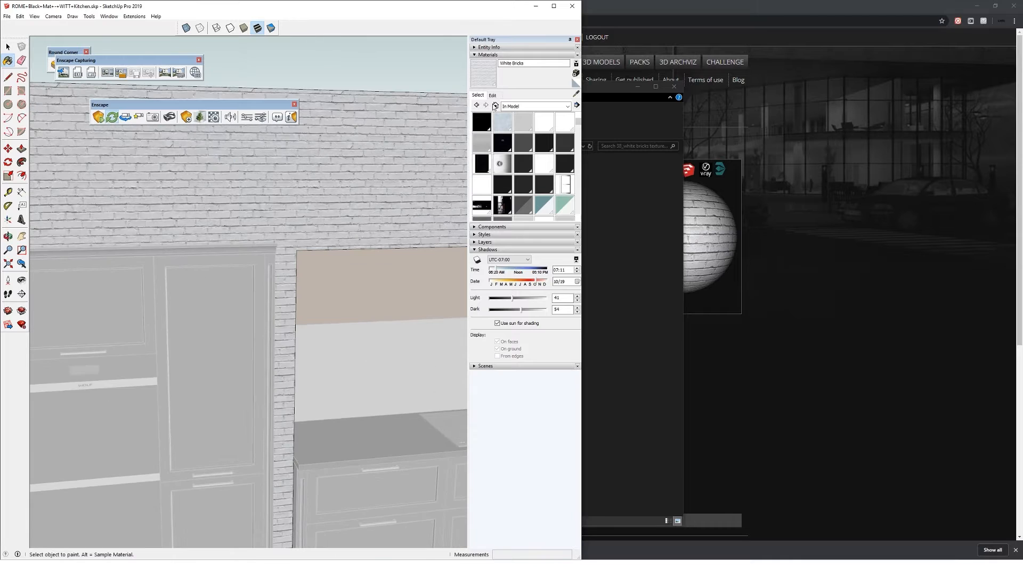
{"action": "left_click", "coordinate": [493, 96]}
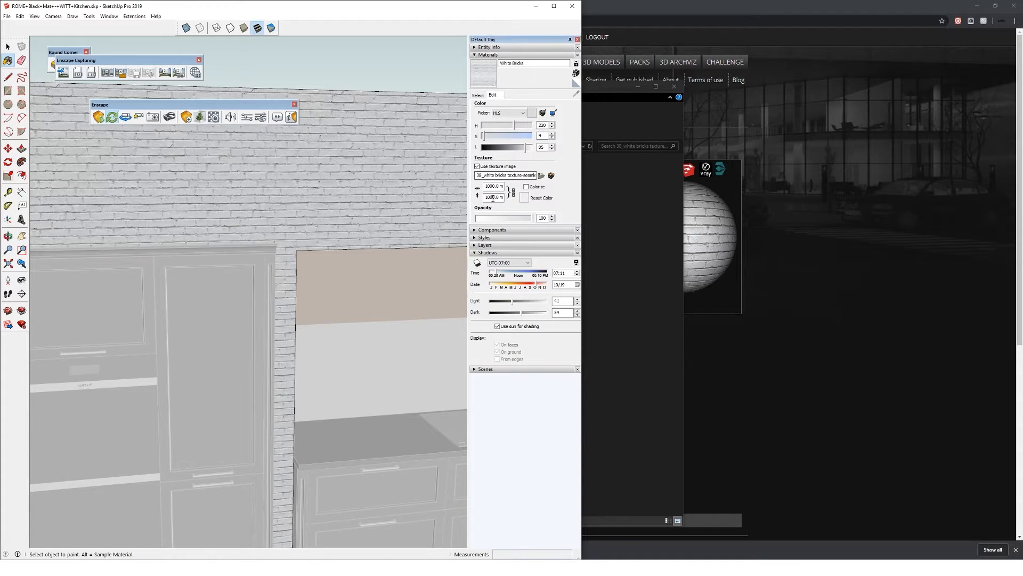
- Set the White Bricks texture size to 1500 mm
{"action": "key", "text": "Return"}
{"action": "mouse_move", "coordinate": [368, 209]}
{"action": "middle_mouse_down"}
{"action": "mouse_move", "coordinate": [290, 192]}
{"action": "mouse_move", "coordinate": [120, 264]}
{"action": "mouse_move", "coordinate": [36, 78]}
{"action": "middle_mouse_up"}
{"action": "scroll", "coordinate": [283, 197], "scroll_direction": "down", "scroll_amount": 6}
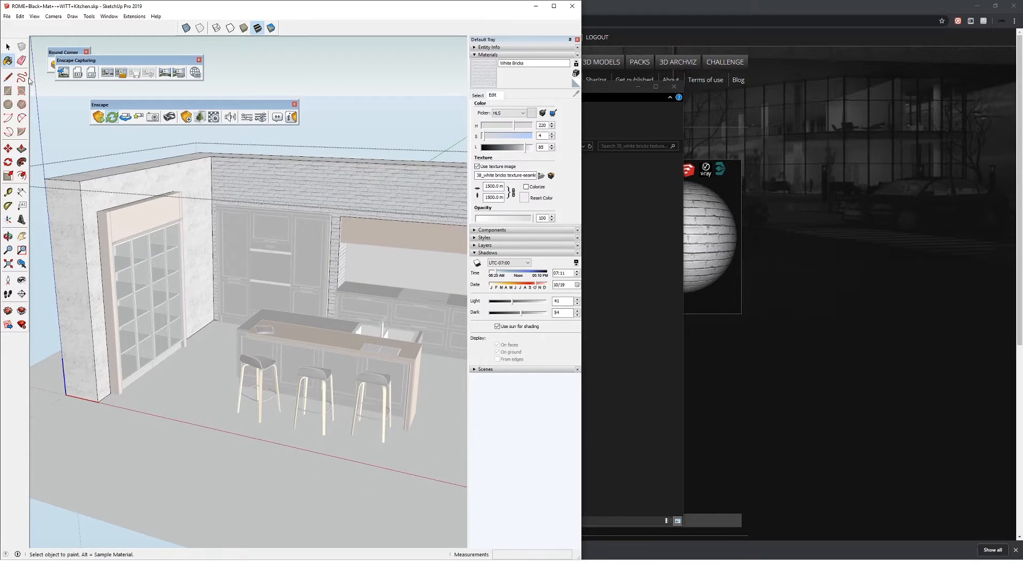
- Paint the remaining concrete faces of the kitchen's side walls and returns with White Bricks
{"action": "left_click", "coordinate": [60, 113]}
{"action": "scroll", "coordinate": [119, 195], "scroll_direction": "up", "scroll_amount": 3}
{"action": "double_click", "coordinate": [128, 188]}
{"action": "left_click", "coordinate": [130, 187]}
{"action": "middle_click_drag", "start_coordinate": [131, 187], "coordinate": [205, 250]}
{"action": "left_click", "coordinate": [186, 159]}
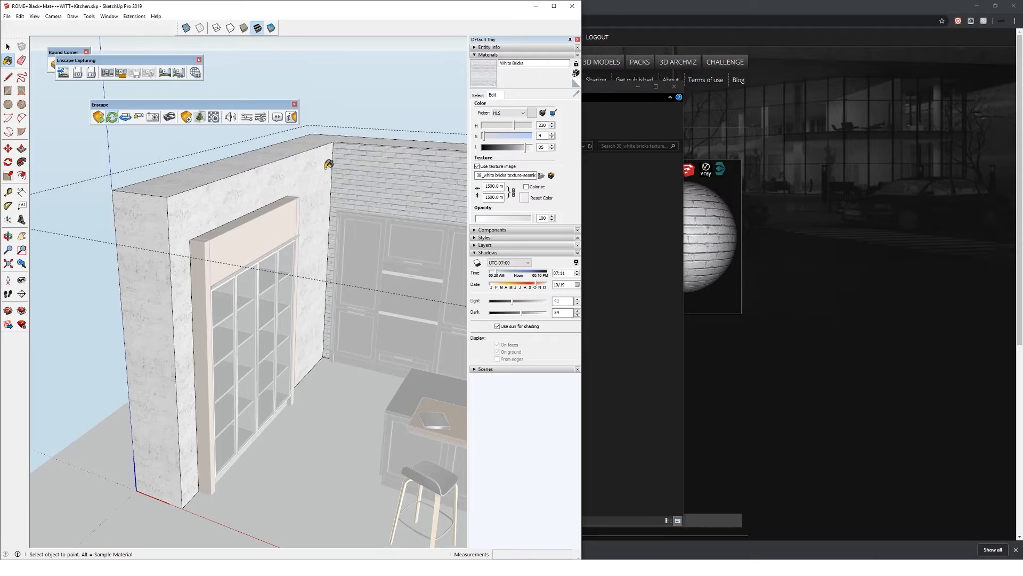
{"action": "left_click", "coordinate": [326, 167]}
{"action": "scroll", "coordinate": [327, 169], "scroll_direction": "down", "scroll_amount": 4}
{"action": "middle_click_drag", "start_coordinate": [357, 222], "coordinate": [472, 221]}
{"action": "scroll", "coordinate": [350, 201], "scroll_direction": "up", "scroll_amount": 3}
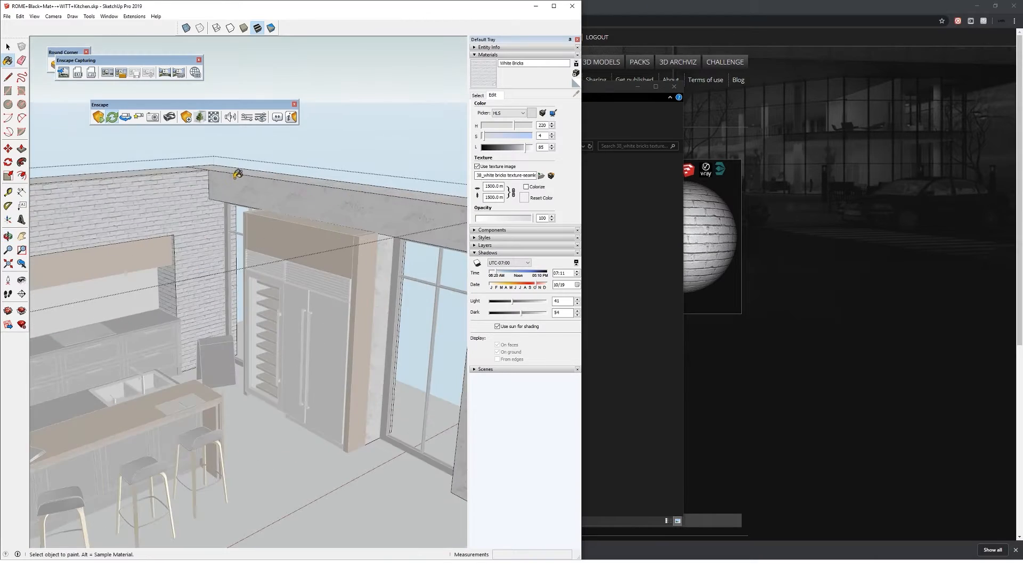
{"action": "left_click", "coordinate": [238, 174]}
{"action": "scroll", "coordinate": [238, 173], "scroll_direction": "down", "scroll_amount": 3}
{"action": "scroll", "coordinate": [349, 324], "scroll_direction": "up", "scroll_amount": 3}
{"action": "middle_click_drag", "start_coordinate": [315, 320], "coordinate": [208, 282]}
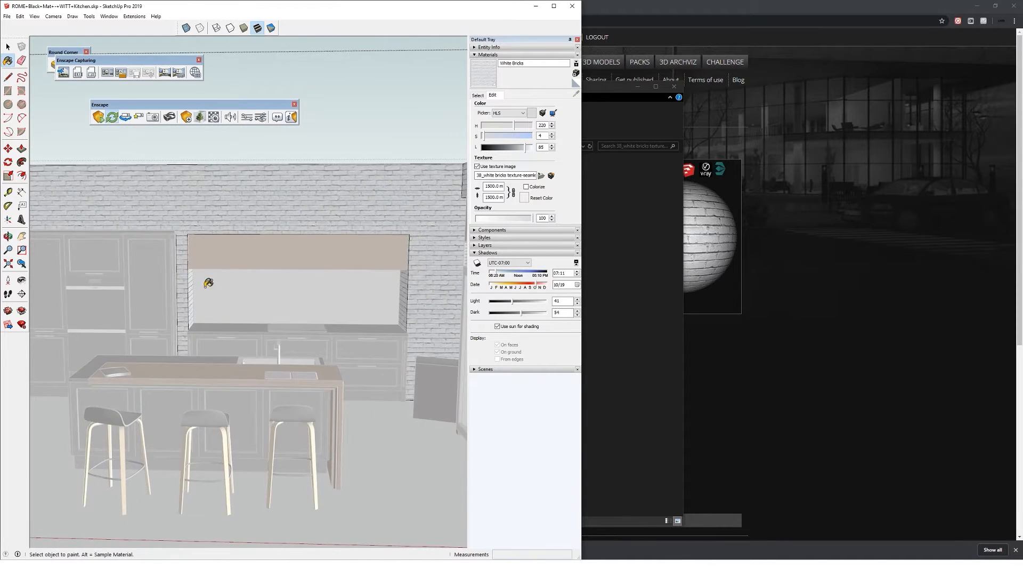
{"action": "scroll", "coordinate": [208, 283], "scroll_direction": "up", "scroll_amount": 3}
{"action": "scroll", "coordinate": [182, 299], "scroll_direction": "down", "scroll_amount": 1}
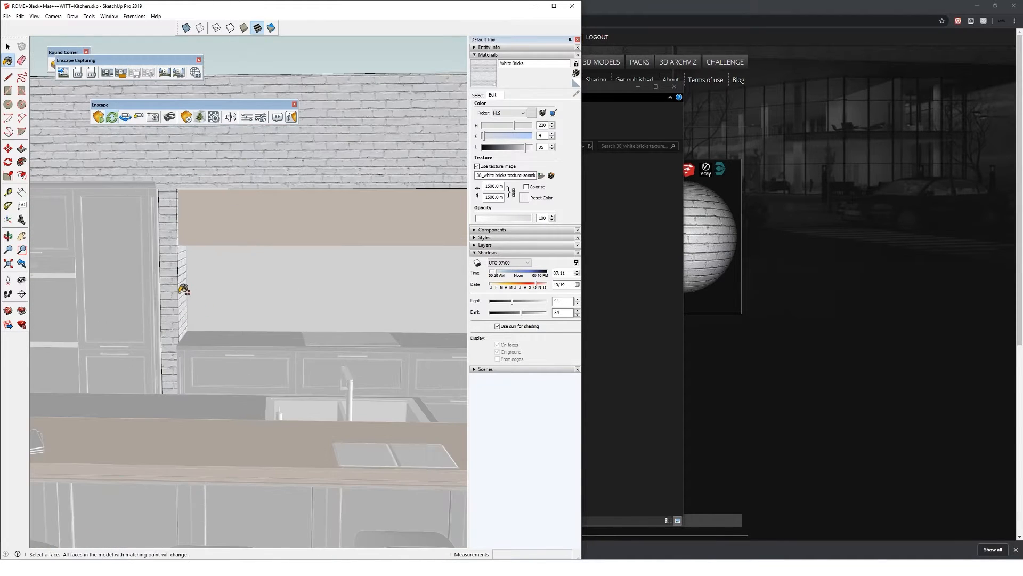
{"action": "scroll", "coordinate": [254, 259], "scroll_direction": "down", "scroll_amount": 3}
{"action": "middle_click_drag", "start_coordinate": [253, 258], "coordinate": [336, 277]}
{"action": "scroll", "coordinate": [335, 277], "scroll_direction": "up", "scroll_amount": 5}
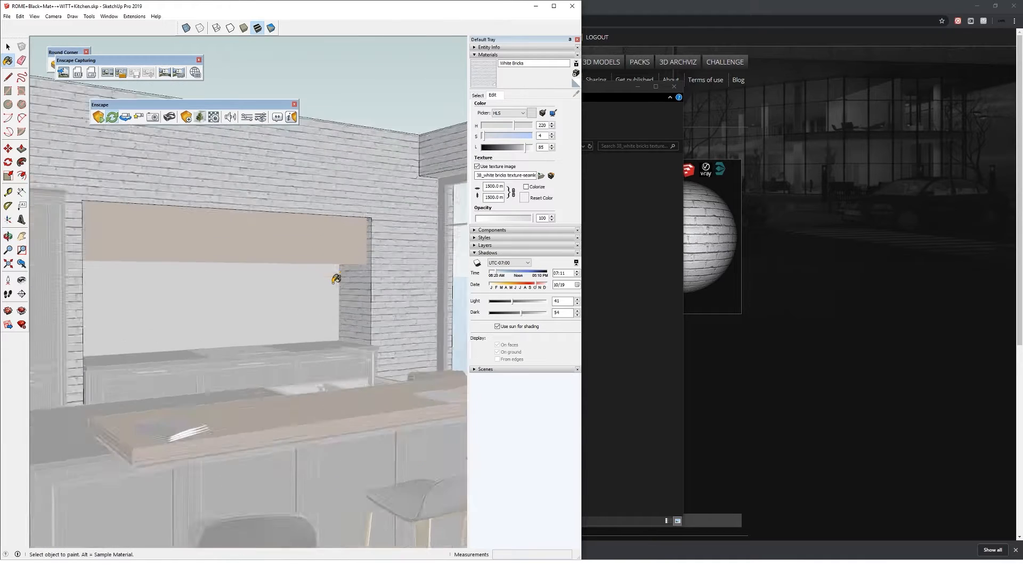
- In the Enscape material settings for White Bricks, replace the bump texture with the NORM map and assign the SPEC map as reflection texture
{"action": "key", "text": "space"}
{"action": "scroll", "coordinate": [307, 208], "scroll_direction": "down", "scroll_amount": 3}
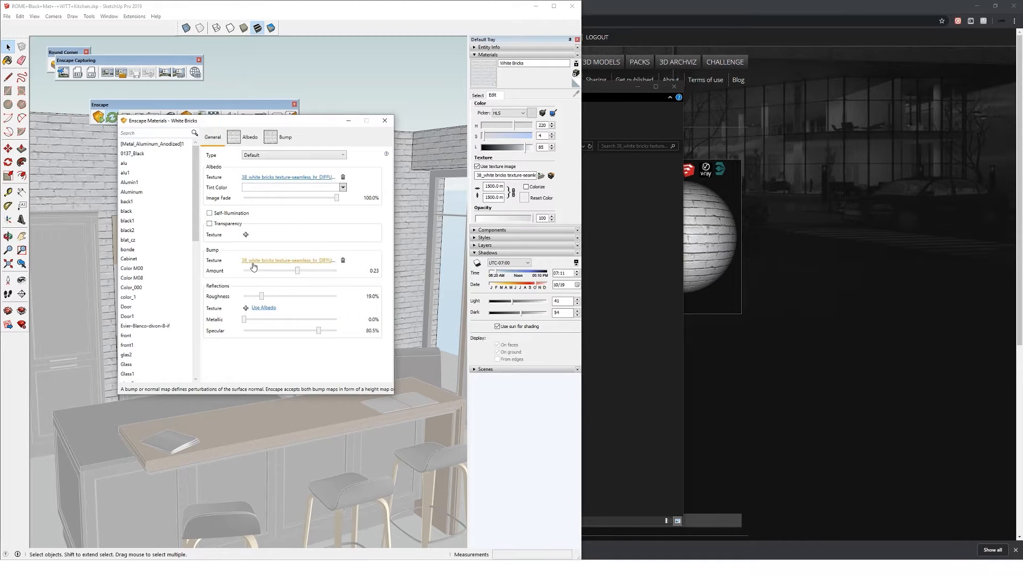
{"action": "left_click", "coordinate": [343, 260]}
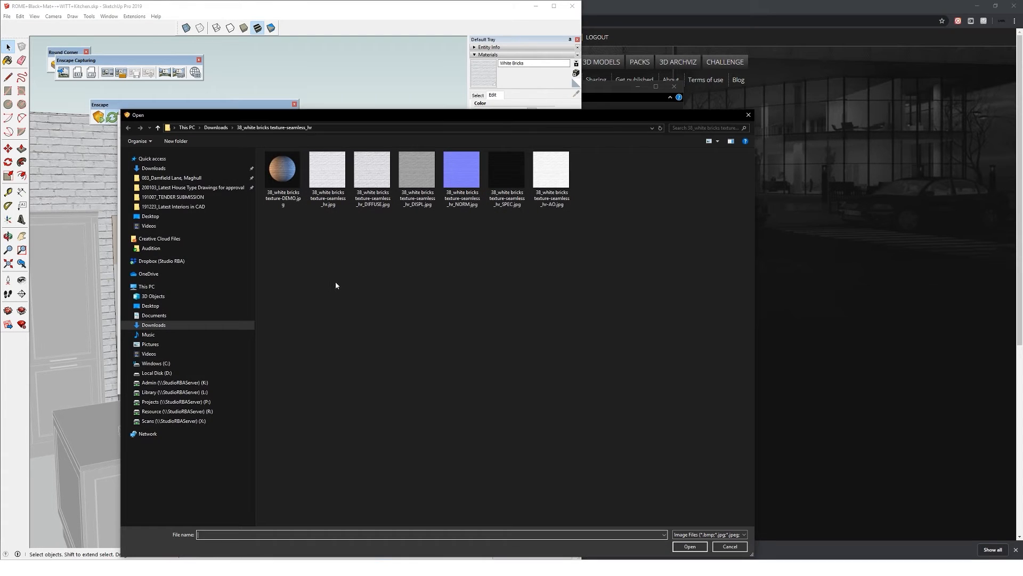
{"action": "right_click", "coordinate": [389, 268]}
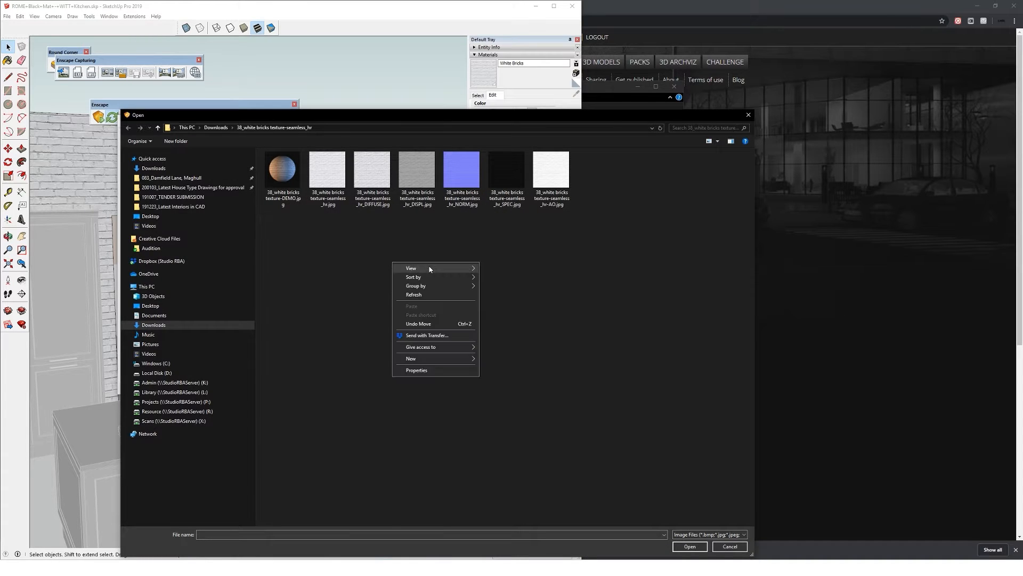
{"action": "left_click", "coordinate": [426, 240]}
{"action": "double_click", "coordinate": [455, 195]}
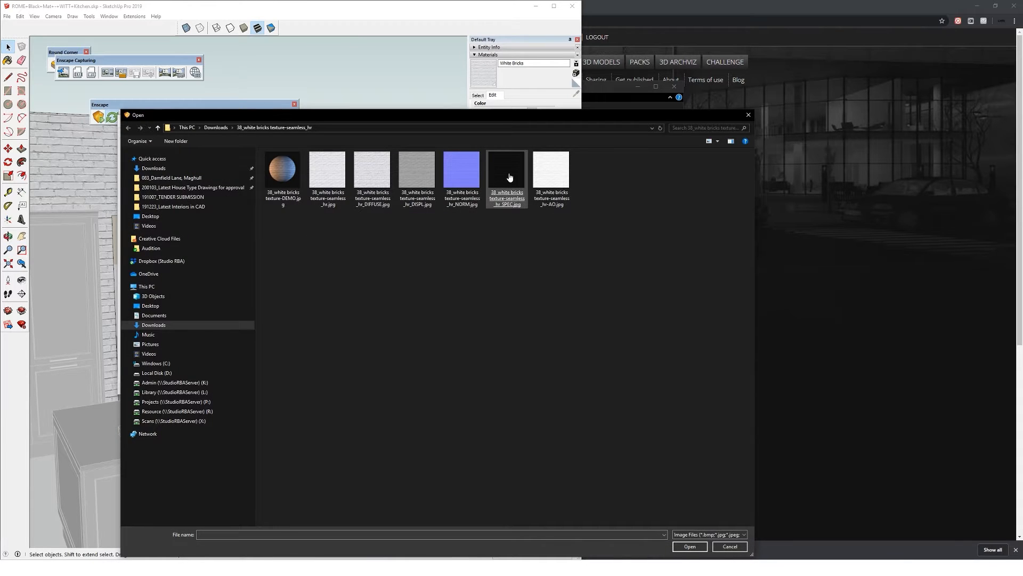
{"action": "double_click", "coordinate": [506, 184]}
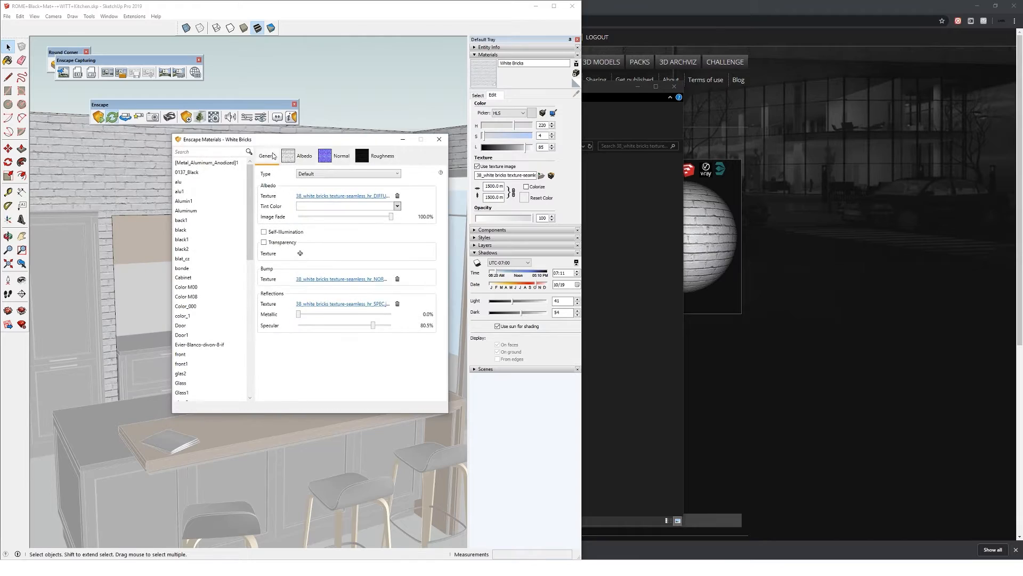
- Examine the brick relief up close in the Enscape render beside the tall cabinet
{"action": "left_click_drag", "start_coordinate": [270, 145], "coordinate": [293, 145]}
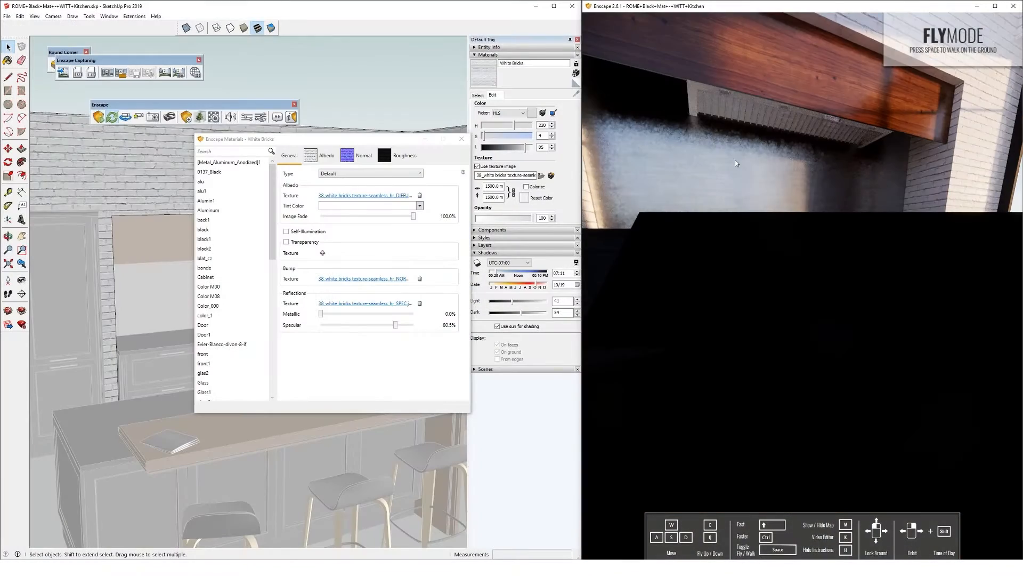
{"action": "left_click", "coordinate": [765, 214]}
{"action": "key", "text": "s"}
{"action": "left_click_drag", "start_coordinate": [786, 221], "coordinate": [771, 306]}
{"action": "scroll", "coordinate": [770, 308], "scroll_direction": "up", "scroll_amount": 6}
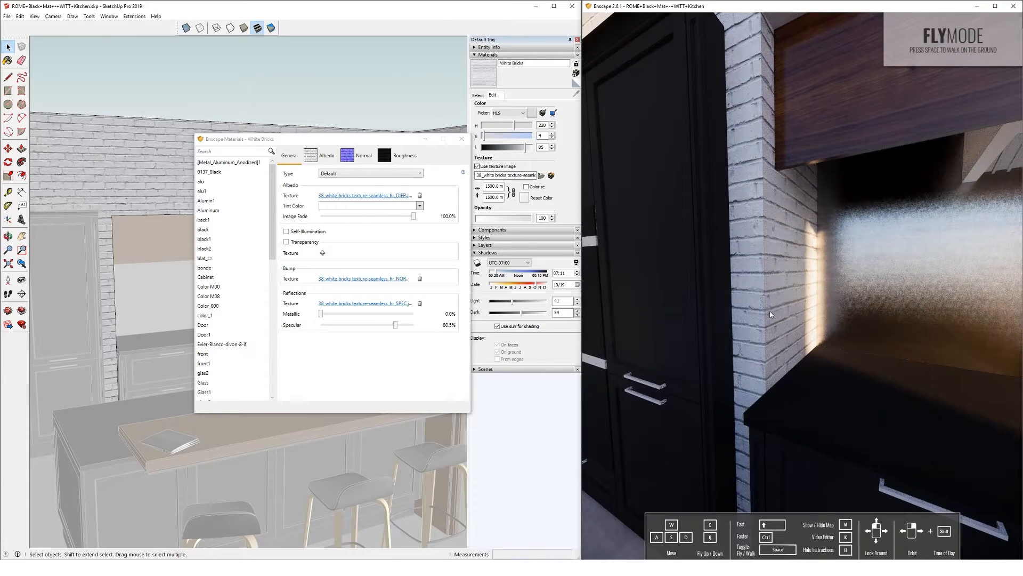
{"action": "scroll", "coordinate": [753, 339], "scroll_direction": "down", "scroll_amount": 3}
{"action": "scroll", "coordinate": [771, 340], "scroll_direction": "up", "scroll_amount": 5}
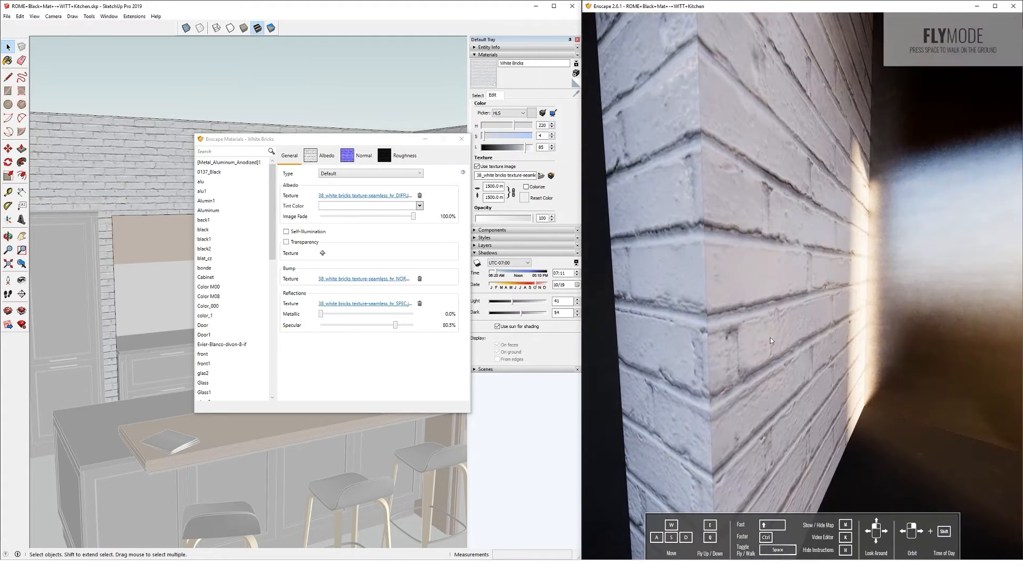
- Set the White Bricks material's Specular to 88.7%
{"action": "left_click_drag", "start_coordinate": [335, 138], "coordinate": [262, 143]}
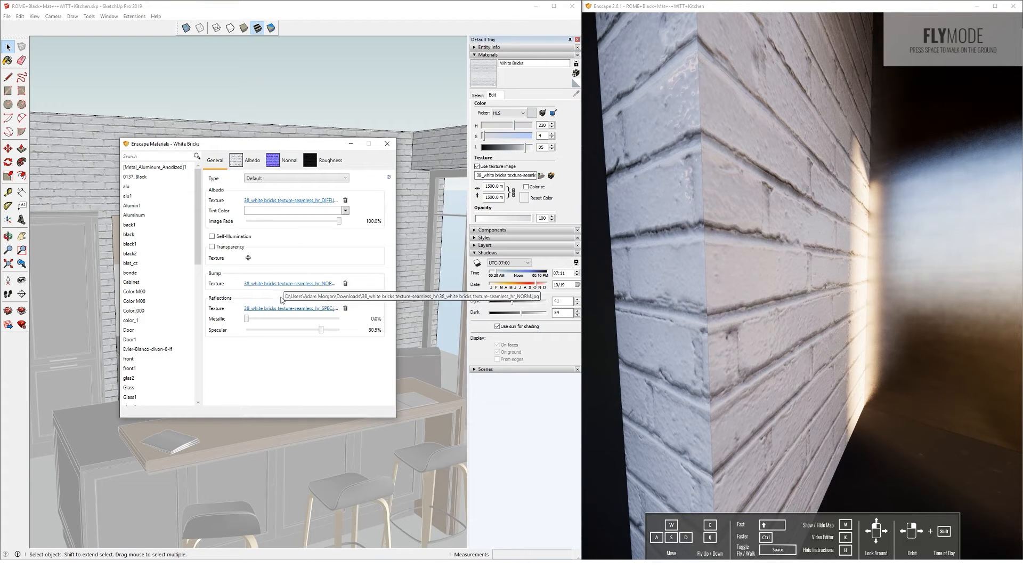
{"action": "scroll", "coordinate": [747, 319], "scroll_direction": "down", "scroll_amount": 3}
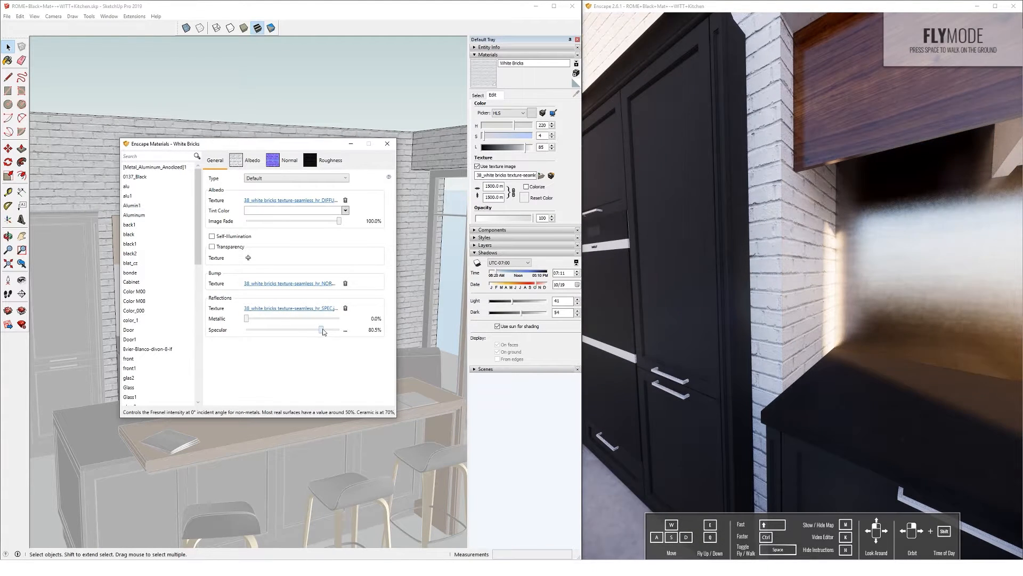
{"action": "left_click_drag", "start_coordinate": [321, 330], "coordinate": [334, 331]}
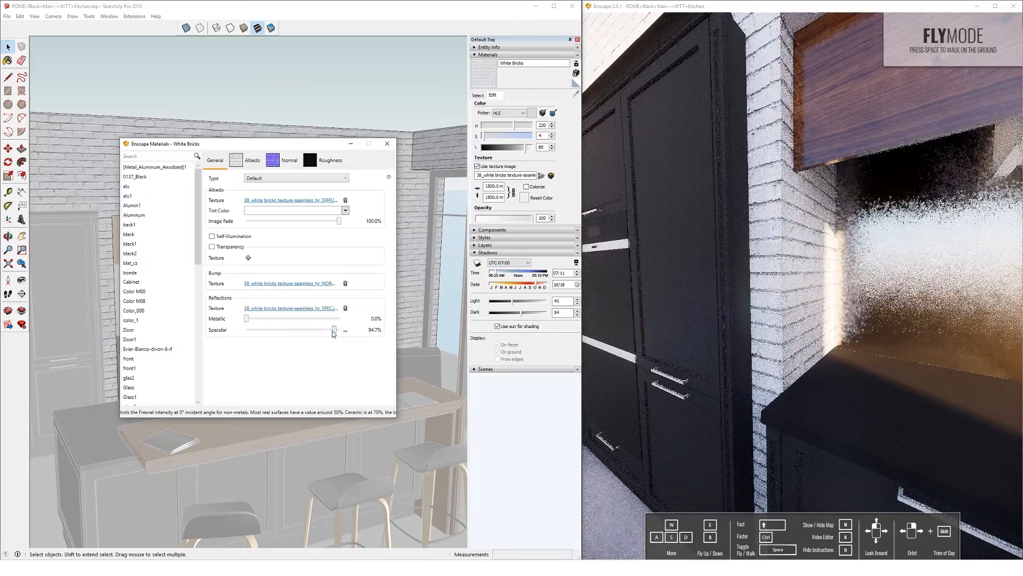
{"action": "scroll", "coordinate": [904, 297], "scroll_direction": "down", "scroll_amount": 4}
{"action": "scroll", "coordinate": [905, 297], "scroll_direction": "up", "scroll_amount": 1}
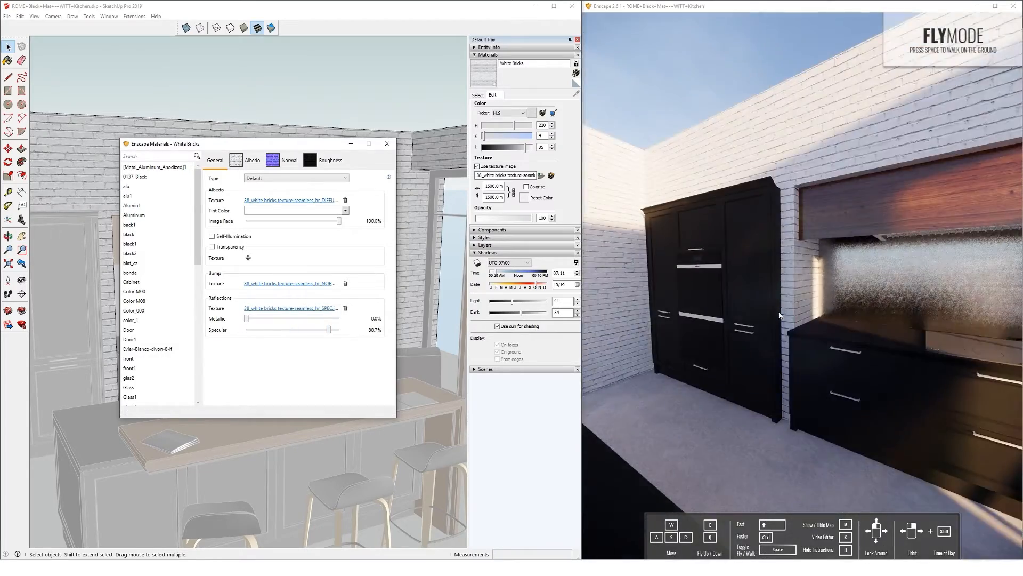
- Examine the brick walls across the whole kitchen in the Enscape render
{"action": "scroll", "coordinate": [905, 296], "scroll_direction": "down", "scroll_amount": 2}
{"action": "right_click_drag", "start_coordinate": [730, 285], "coordinate": [794, 286]}
{"action": "scroll", "coordinate": [729, 286], "scroll_direction": "up", "scroll_amount": 2}
{"action": "scroll", "coordinate": [727, 284], "scroll_direction": "down", "scroll_amount": 4}
{"action": "scroll", "coordinate": [721, 283], "scroll_direction": "up", "scroll_amount": 5}
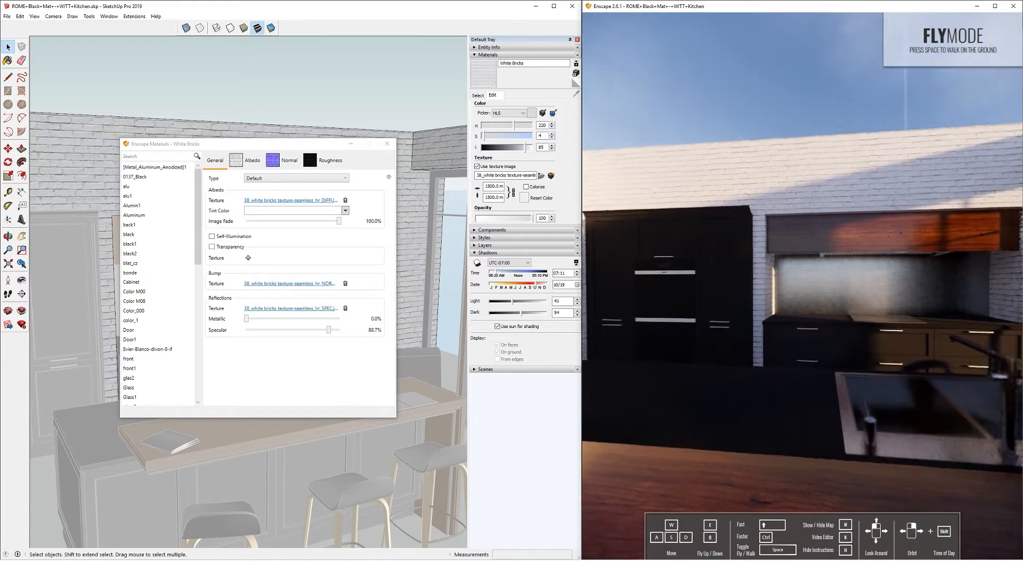
{"action": "left_click_drag", "start_coordinate": [246, 144], "coordinate": [185, 146]}
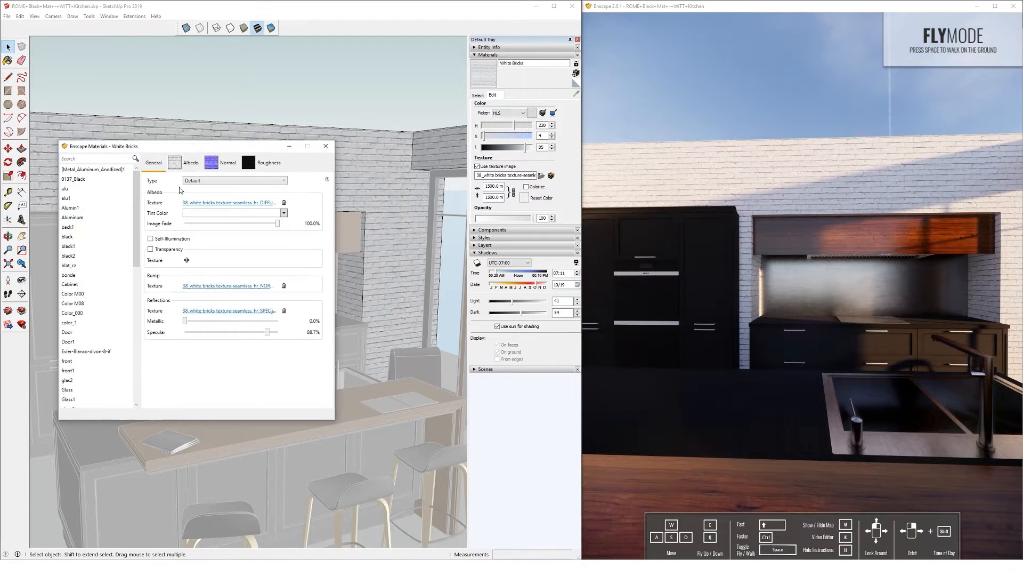
{"action": "left_click_drag", "start_coordinate": [265, 148], "coordinate": [246, 153]}
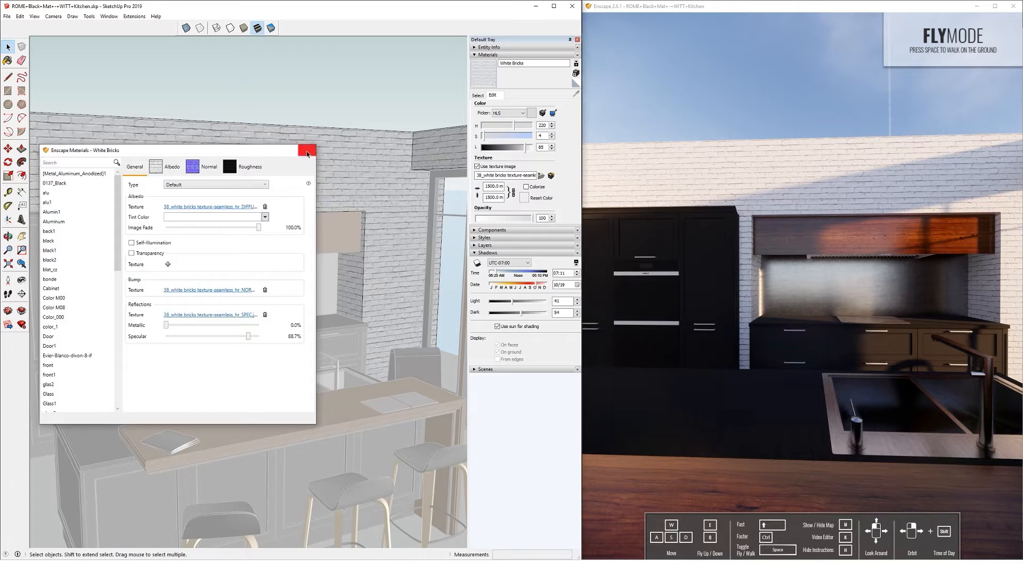
- Close the Enscape material settings and leave the wall group's editing in the SketchUp model
{"action": "left_click", "coordinate": [306, 150]}
{"action": "scroll", "coordinate": [327, 258], "scroll_direction": "down", "scroll_amount": 5}
{"action": "middle_click_drag", "start_coordinate": [328, 258], "coordinate": [187, 292]}
{"action": "left_click", "coordinate": [244, 279]}
{"action": "scroll", "coordinate": [245, 280], "scroll_direction": "up", "scroll_amount": 10}
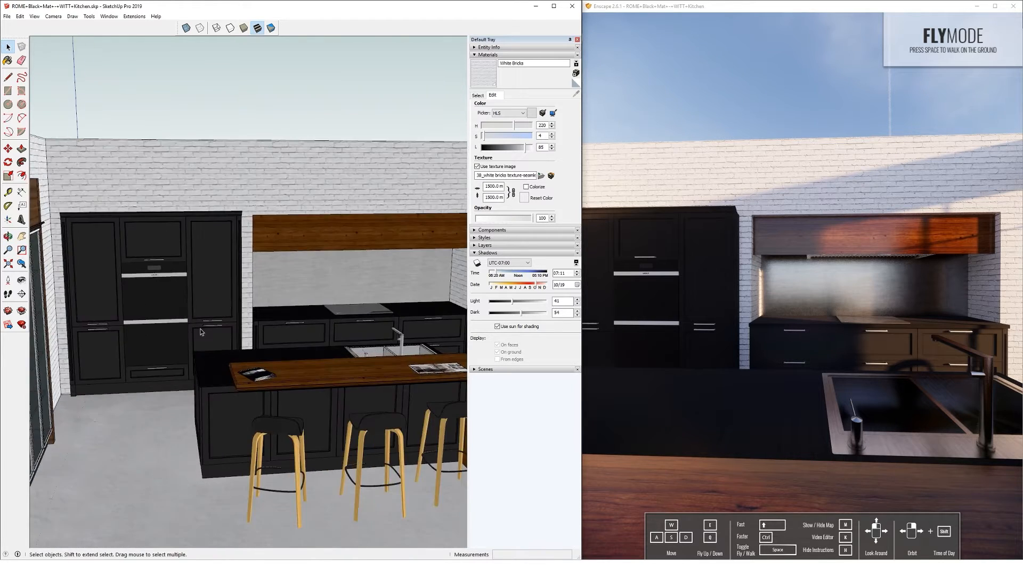
{"action": "middle_click_drag", "start_coordinate": [365, 304], "coordinate": [336, 331], "text": "shift"}
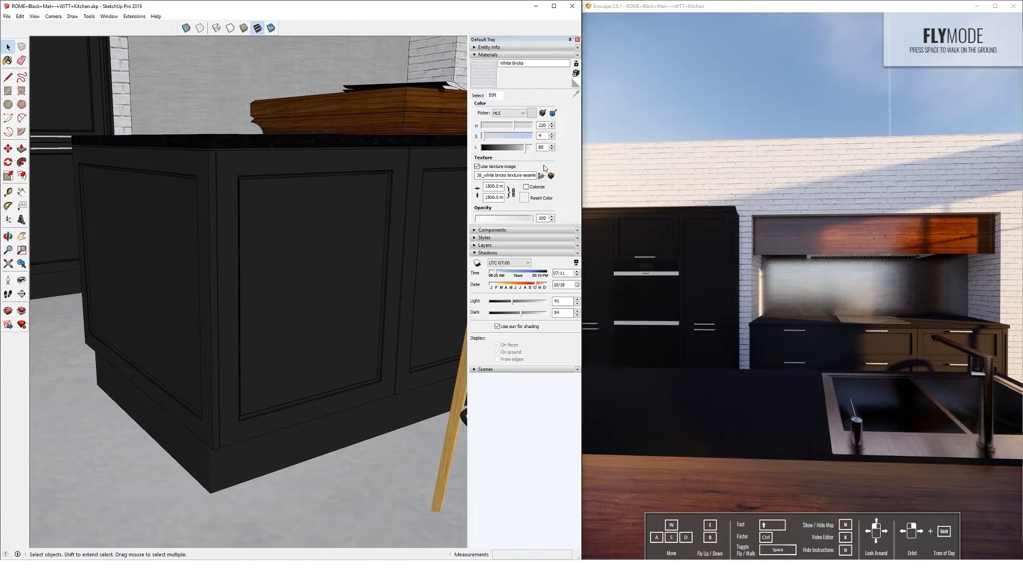
- Sample the island door panel's material and rename it Door Marble
{"action": "left_click", "coordinate": [484, 95]}
{"action": "key", "text": "b"}
{"action": "left_click", "coordinate": [327, 221], "text": "alt"}
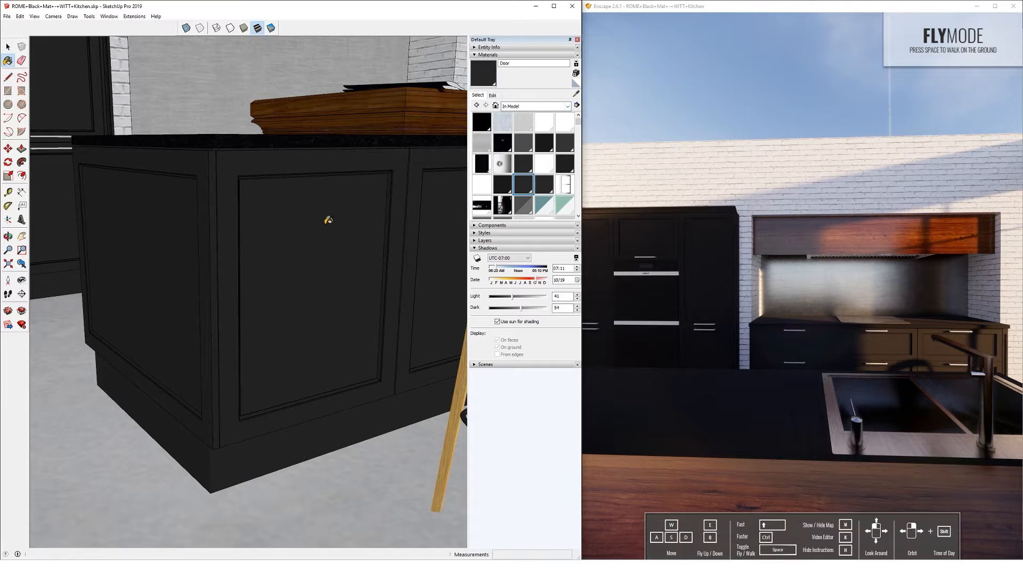
{"action": "scroll", "coordinate": [297, 366], "scroll_direction": "down", "scroll_amount": 5}
{"action": "scroll", "coordinate": [139, 199], "scroll_direction": "up", "scroll_amount": 5}
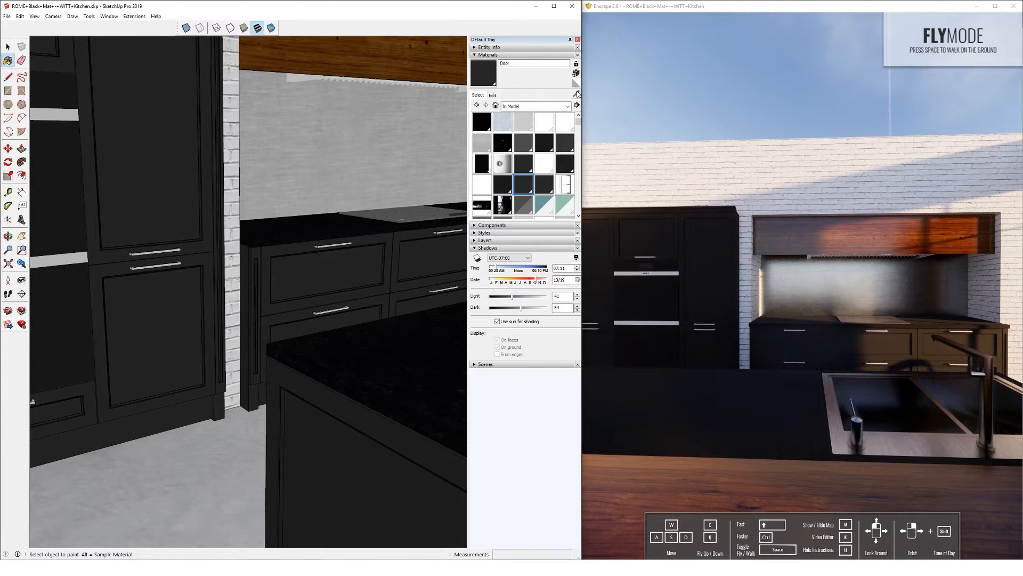
{"action": "scroll", "coordinate": [165, 141], "scroll_direction": "down", "scroll_amount": 5}
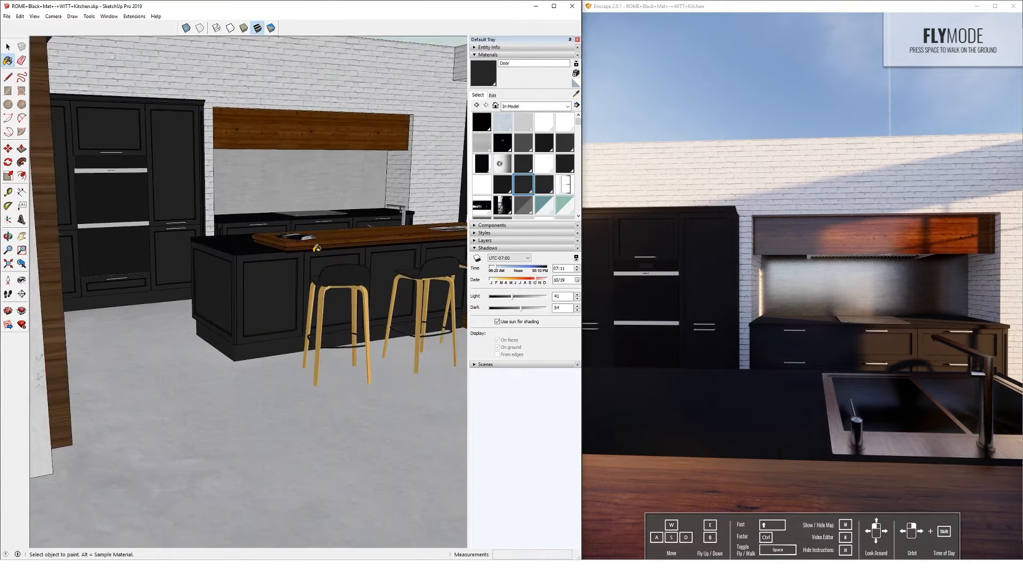
{"action": "scroll", "coordinate": [282, 308], "scroll_direction": "up", "scroll_amount": 7}
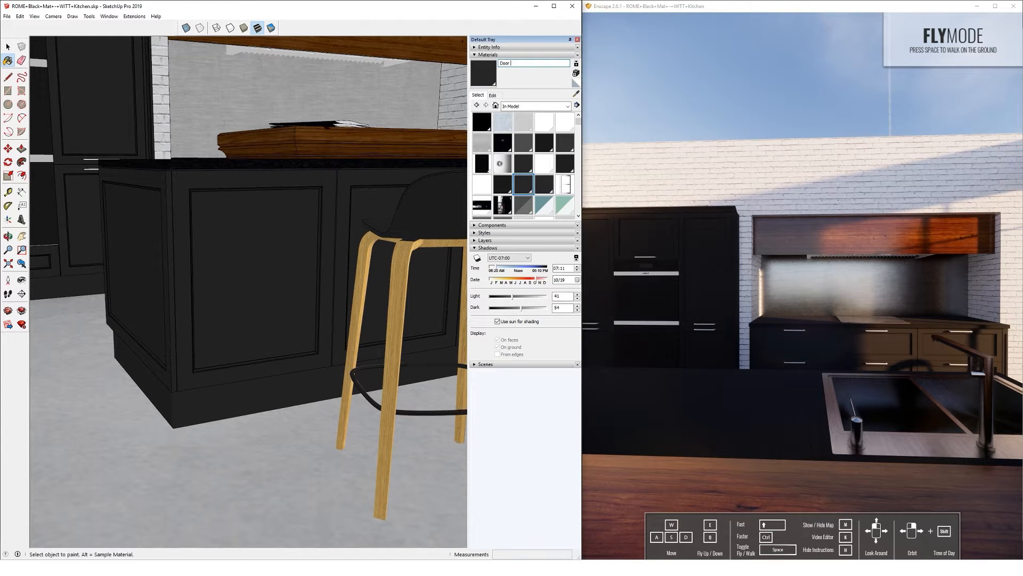
{"action": "type", "text": "e"}
{"action": "key", "text": "Return"}
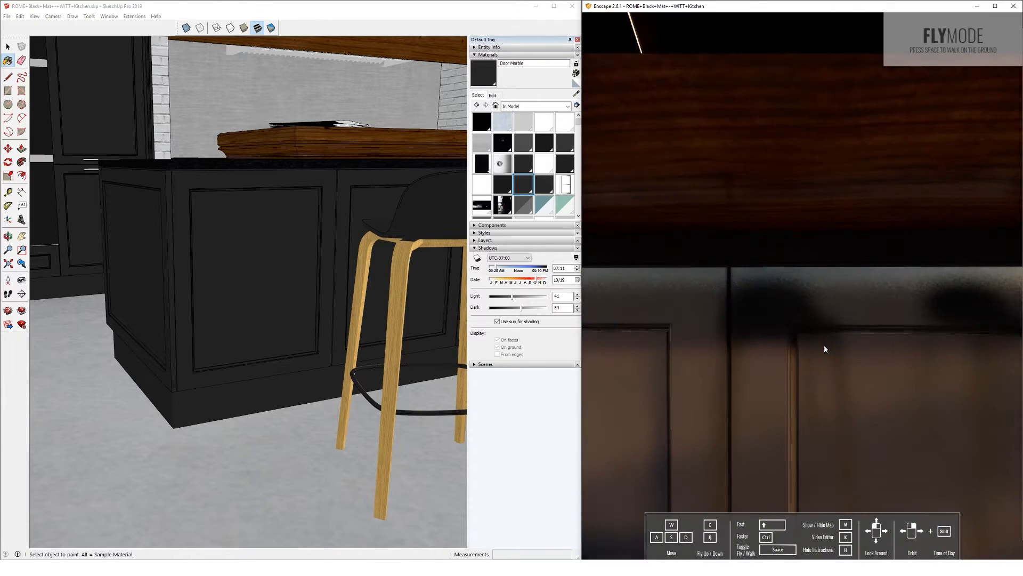
- Sample the black oven front's material on the tall cabinet and rename it black1 polished
{"action": "scroll", "coordinate": [824, 345], "scroll_direction": "down", "scroll_amount": 4}
{"action": "middle_click_drag", "start_coordinate": [824, 346], "coordinate": [882, 385]}
{"action": "scroll", "coordinate": [802, 276], "scroll_direction": "up", "scroll_amount": 6}
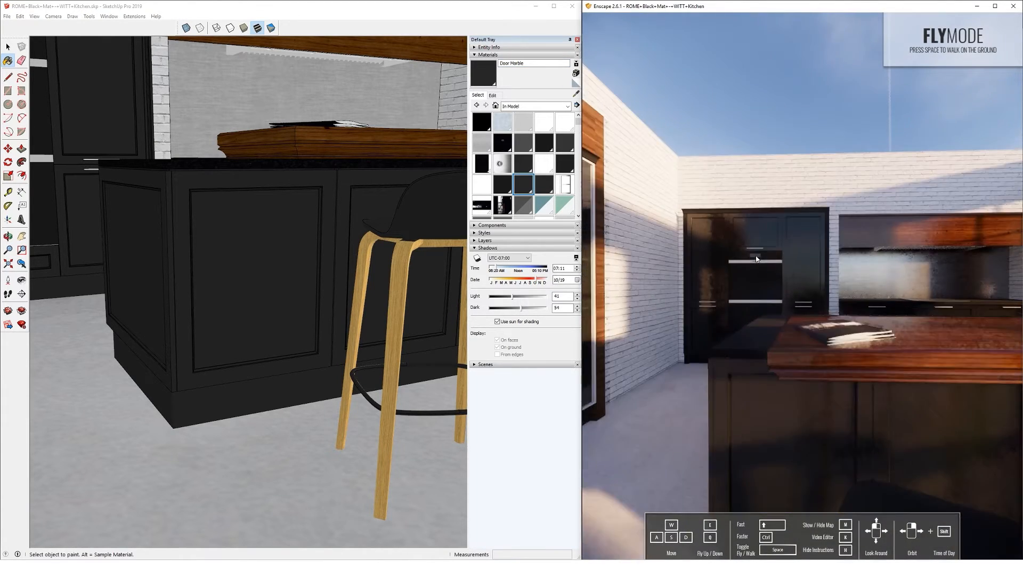
{"action": "scroll", "coordinate": [807, 286], "scroll_direction": "down", "scroll_amount": 2}
{"action": "left_click_drag", "start_coordinate": [787, 293], "coordinate": [719, 296]}
{"action": "scroll", "coordinate": [272, 284], "scroll_direction": "down", "scroll_amount": 2}
{"action": "mouse_move", "coordinate": [268, 284]}
{"action": "middle_mouse_down"}
{"action": "mouse_move", "coordinate": [125, 291]}
{"action": "mouse_move", "coordinate": [256, 288]}
{"action": "mouse_move", "coordinate": [190, 258]}
{"action": "middle_mouse_up"}
{"action": "scroll", "coordinate": [257, 232], "scroll_direction": "up", "scroll_amount": 4}
{"action": "scroll", "coordinate": [258, 232], "scroll_direction": "up", "scroll_amount": 3}
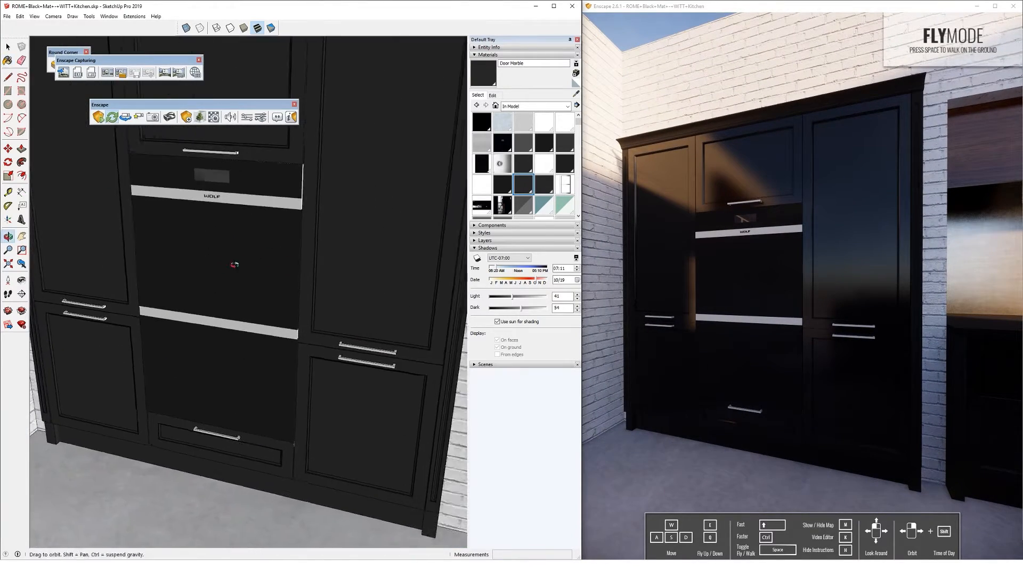
{"action": "left_click", "coordinate": [267, 219]}
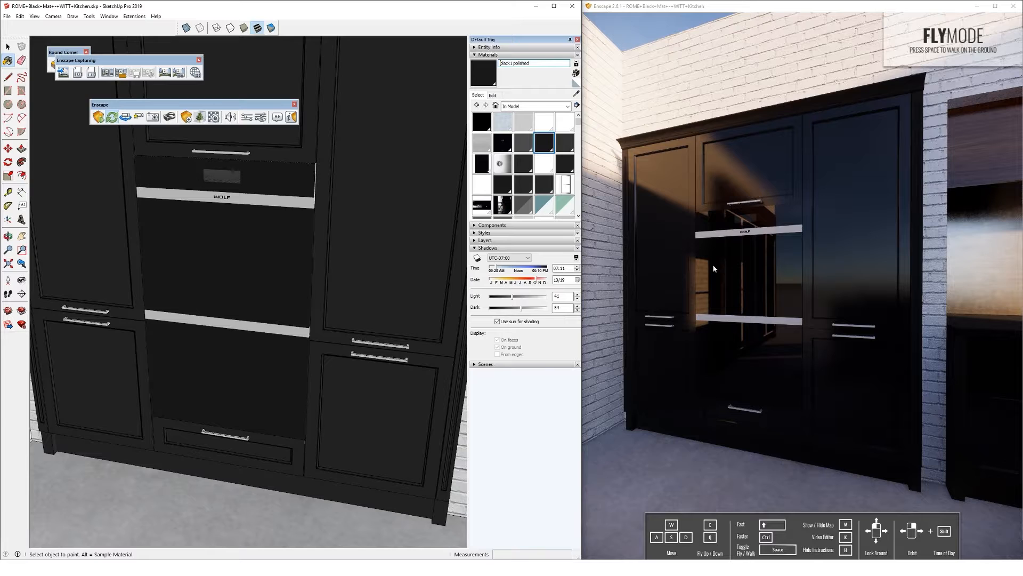
- Sample the oven's metal trim material, rename it alu steel, and check the trim in the Enscape render
{"action": "scroll", "coordinate": [325, 203], "scroll_direction": "up", "scroll_amount": 5}
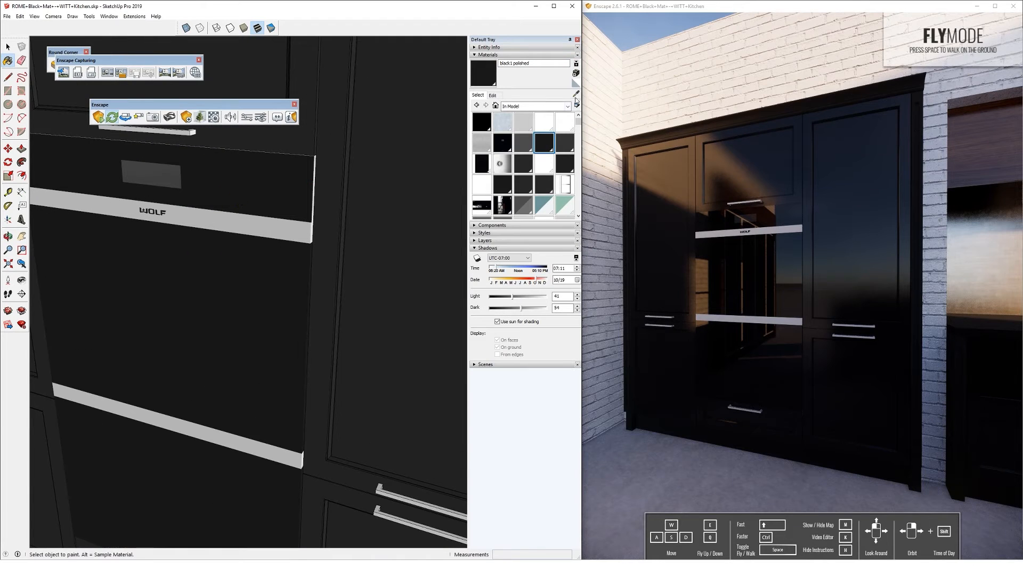
{"action": "left_click", "coordinate": [275, 224]}
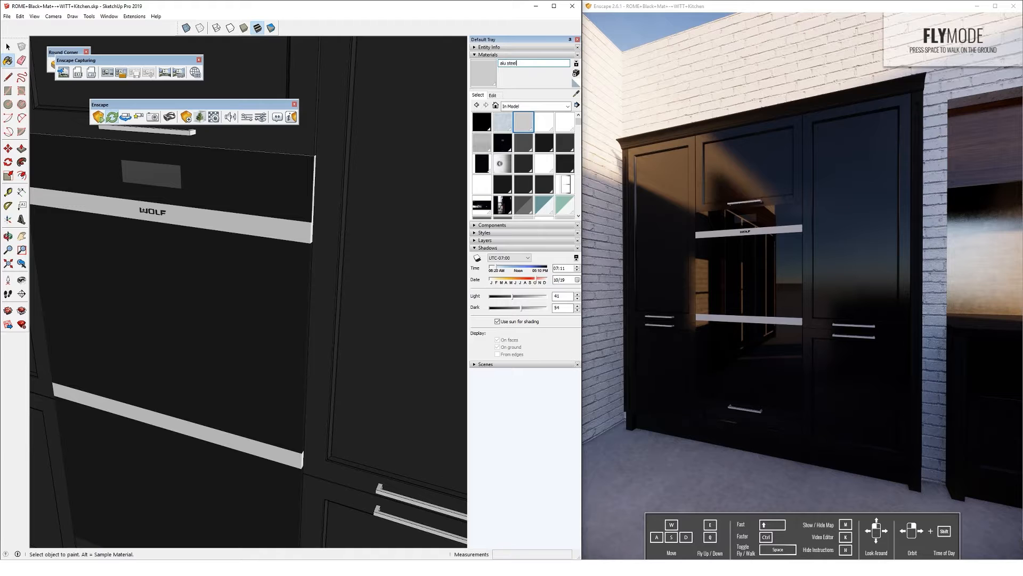
{"action": "left_click_drag", "start_coordinate": [720, 290], "coordinate": [744, 304]}
{"action": "scroll", "coordinate": [745, 305], "scroll_direction": "up", "scroll_amount": 3}
{"action": "scroll", "coordinate": [759, 317], "scroll_direction": "up", "scroll_amount": 3}
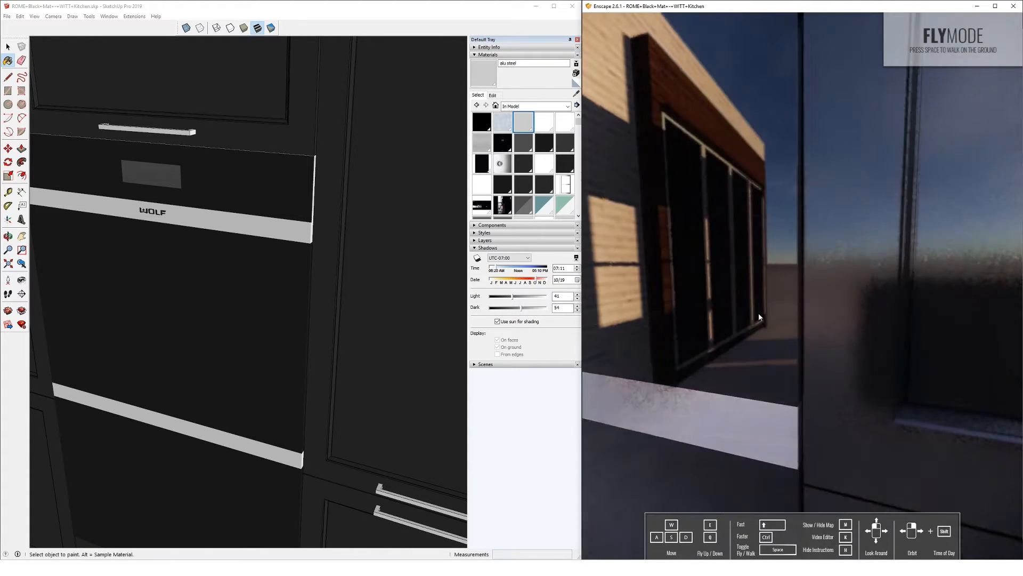
- Sample the material of the tall cabinet's door handles and rename it Handle steel
{"action": "scroll", "coordinate": [758, 317], "scroll_direction": "down", "scroll_amount": 5}
{"action": "middle_click_drag", "start_coordinate": [265, 350], "coordinate": [101, 226], "text": "shift"}
{"action": "scroll", "coordinate": [213, 337], "scroll_direction": "up", "scroll_amount": 3}
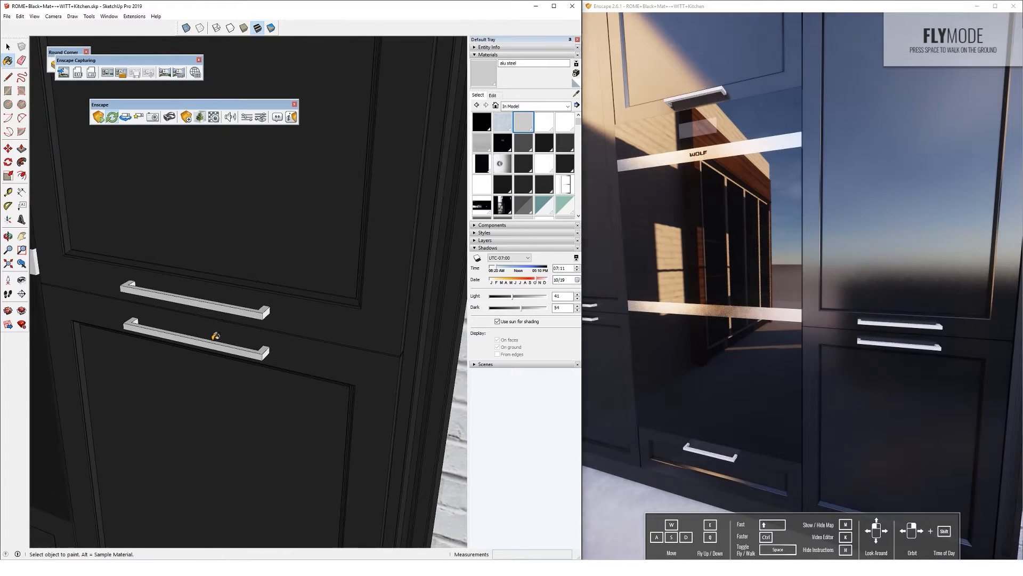
{"action": "scroll", "coordinate": [215, 336], "scroll_direction": "up", "scroll_amount": 2}
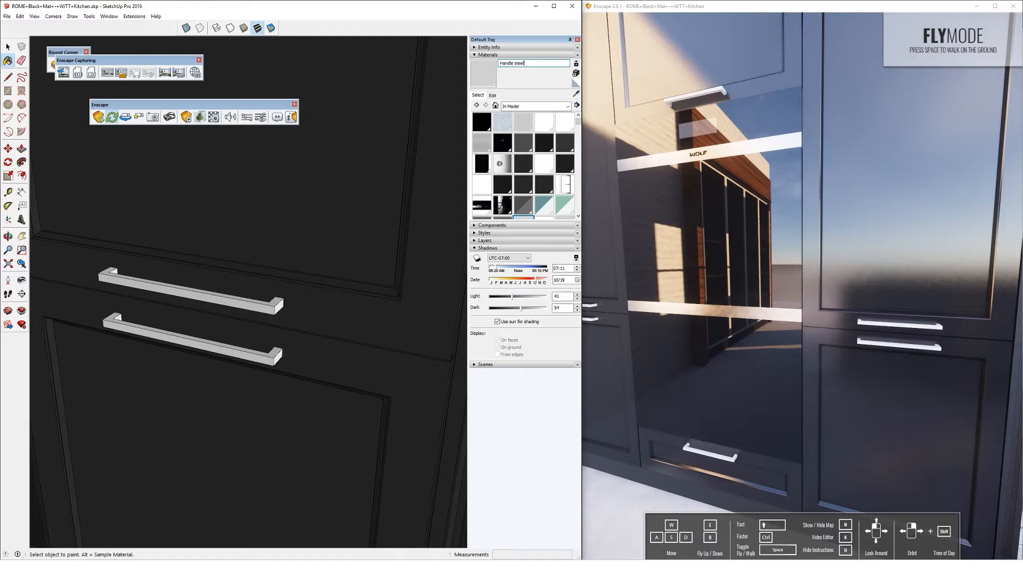
{"action": "scroll", "coordinate": [347, 317], "scroll_direction": "down", "scroll_amount": 5}
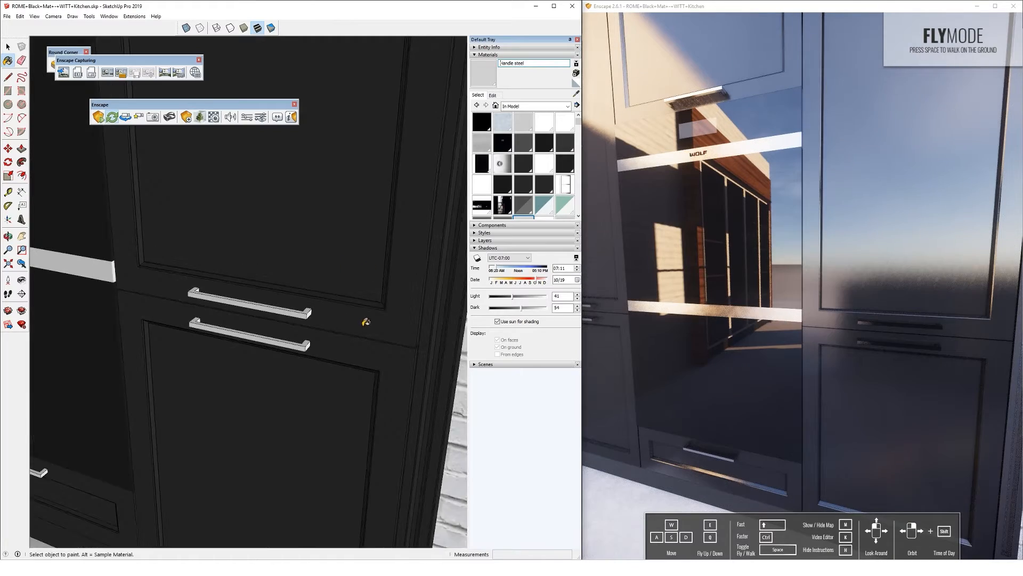
- Sample the black stone material of the island worktop
{"action": "scroll", "coordinate": [352, 317], "scroll_direction": "down", "scroll_amount": 6}
{"action": "middle_click_drag", "start_coordinate": [339, 315], "coordinate": [160, 234]}
{"action": "scroll", "coordinate": [391, 248], "scroll_direction": "up", "scroll_amount": 7}
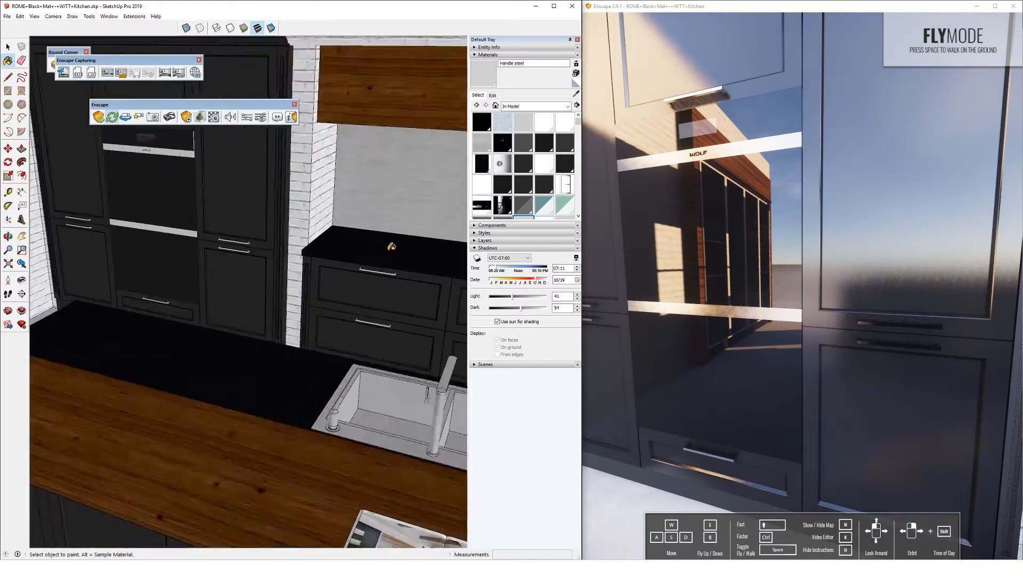
{"action": "scroll", "coordinate": [384, 268], "scroll_direction": "up", "scroll_amount": 2}
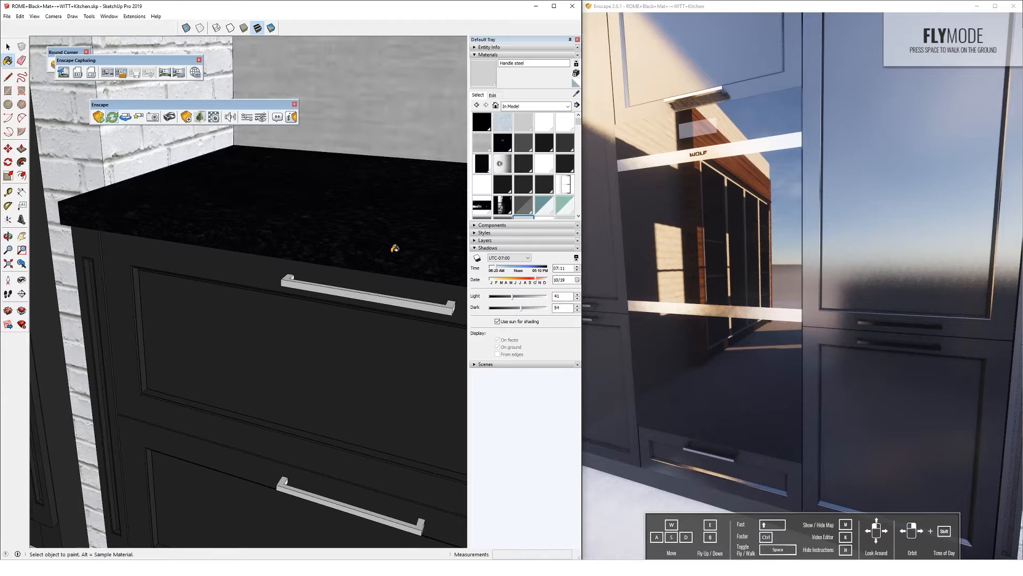
{"action": "scroll", "coordinate": [362, 256], "scroll_direction": "down", "scroll_amount": 9}
{"action": "middle_click_drag", "start_coordinate": [299, 331], "coordinate": [348, 369]}
{"action": "scroll", "coordinate": [237, 376], "scroll_direction": "up", "scroll_amount": 6}
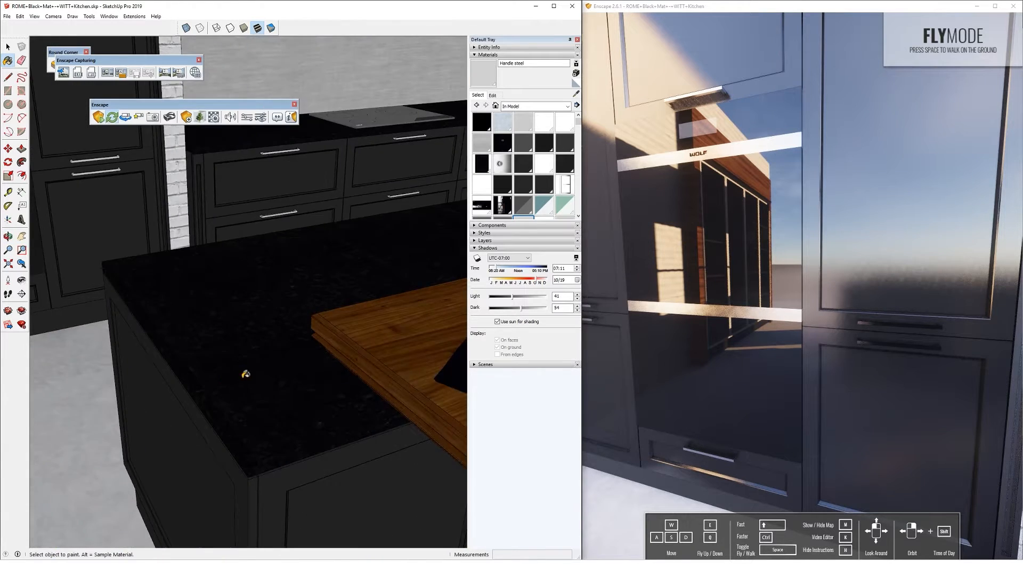
{"action": "scroll", "coordinate": [237, 376], "scroll_direction": "up", "scroll_amount": 5}
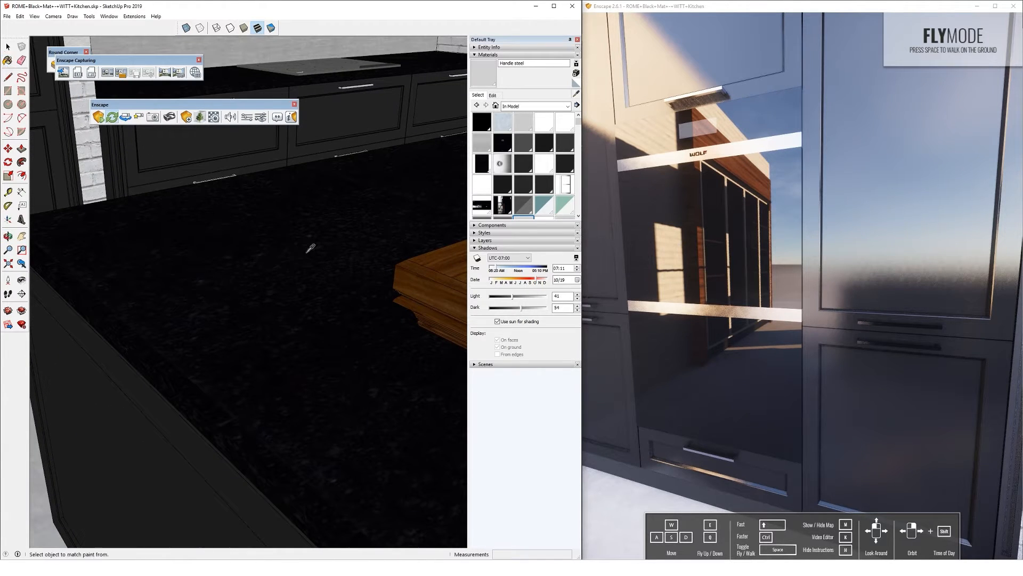
{"action": "left_click", "coordinate": [307, 252]}
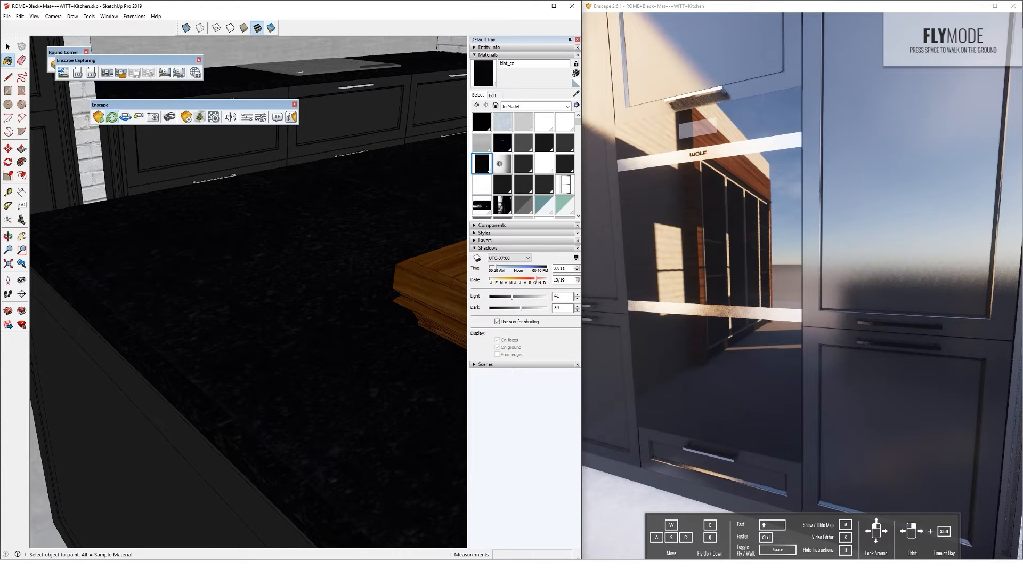
- Switch to the texture website in the browser, search for granite, and download the 2000x2000 px Slab granite marble texture seamless 02125
{"action": "left_click", "coordinate": [235, 535]}
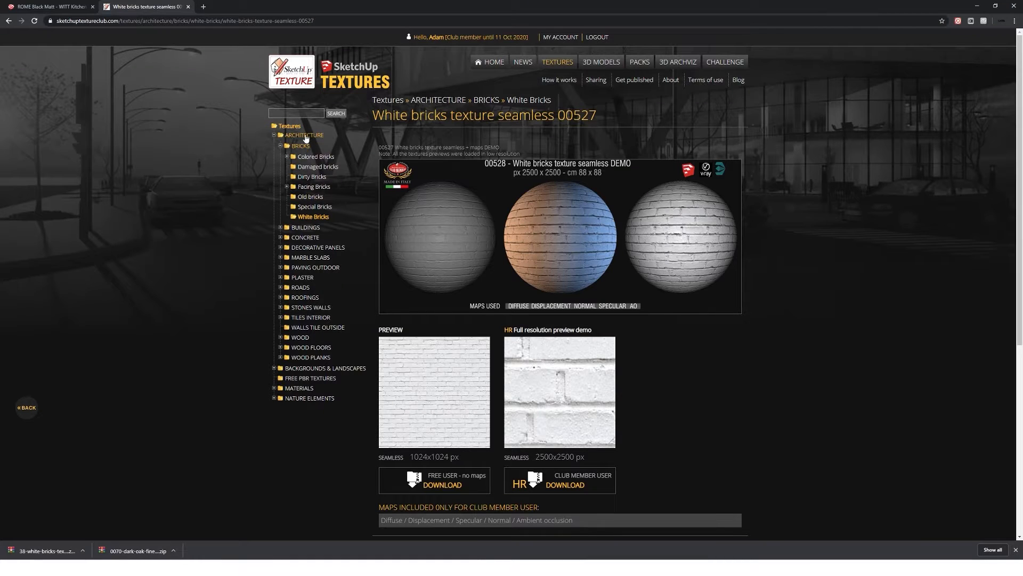
{"action": "left_click", "coordinate": [297, 113]}
{"action": "type", "text": "granite"}
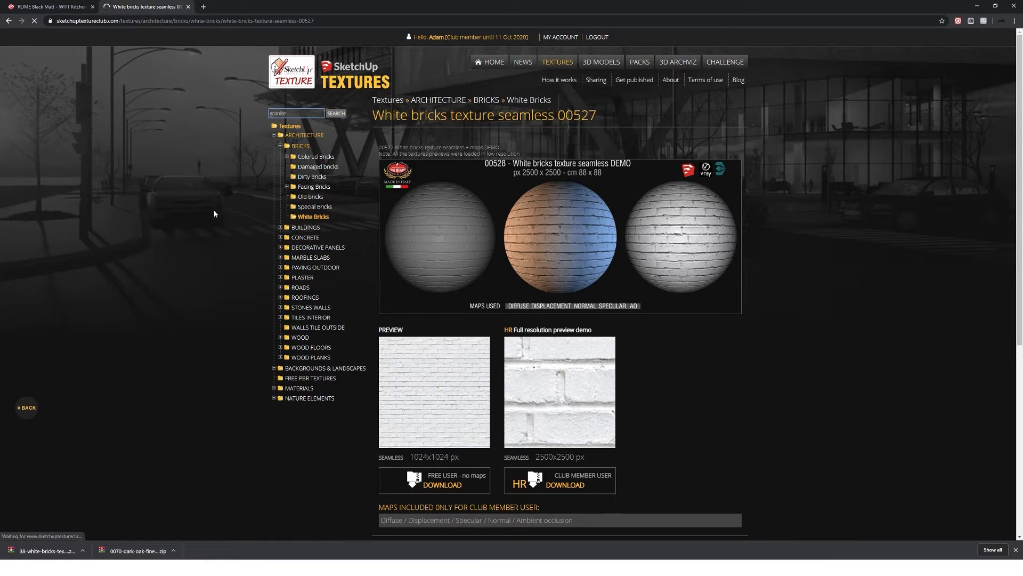
{"action": "scroll", "coordinate": [210, 279], "scroll_direction": "down", "scroll_amount": 3}
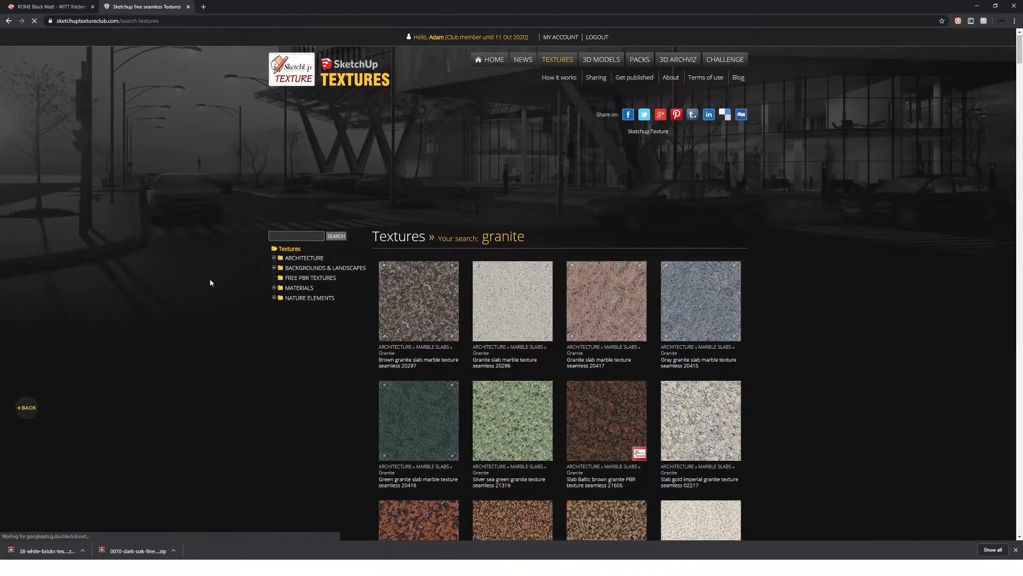
{"action": "scroll", "coordinate": [226, 298], "scroll_direction": "down", "scroll_amount": 8}
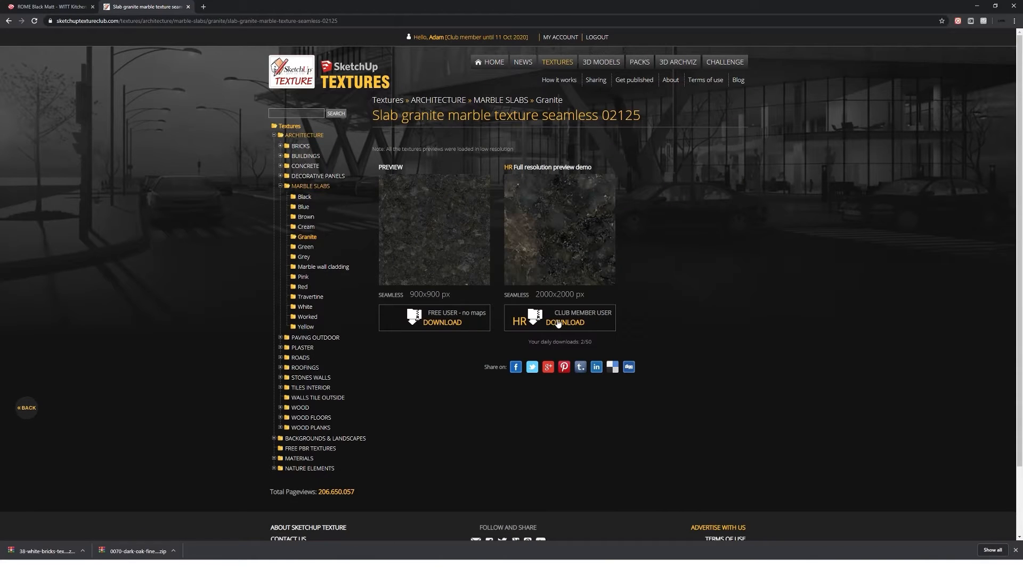
{"action": "left_click", "coordinate": [558, 320]}
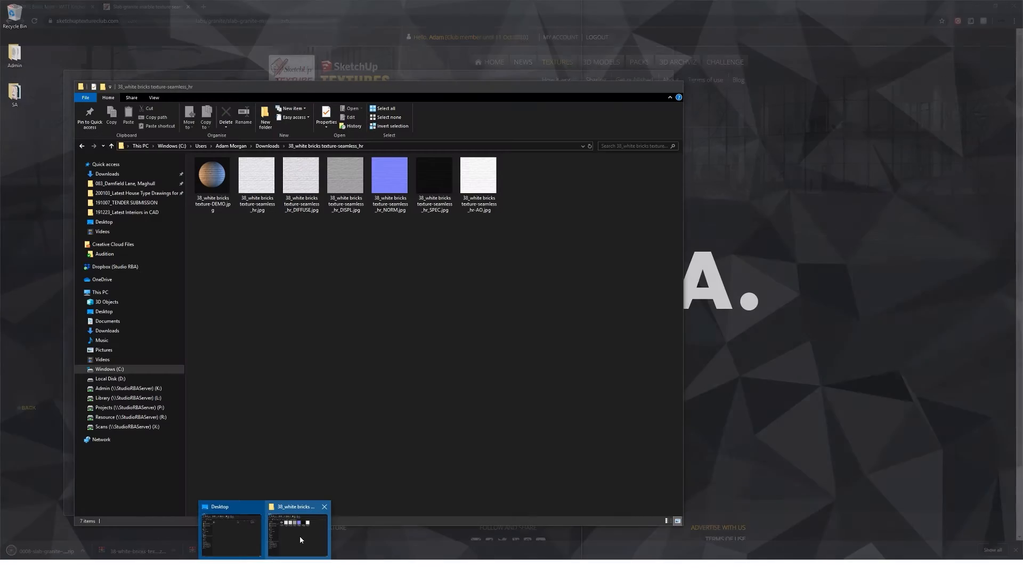
- Switch to File Explorer and extract the downloaded slab granite marble texture archive in the Downloads folder
{"action": "left_click", "coordinate": [299, 535]}
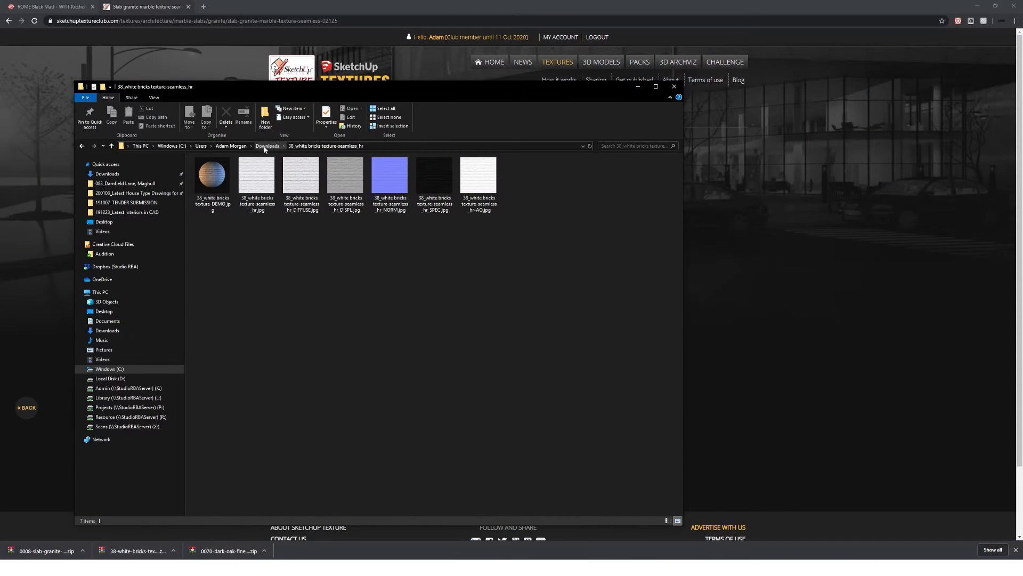
{"action": "key", "text": "alt+Up"}
{"action": "right_click", "coordinate": [255, 182]}
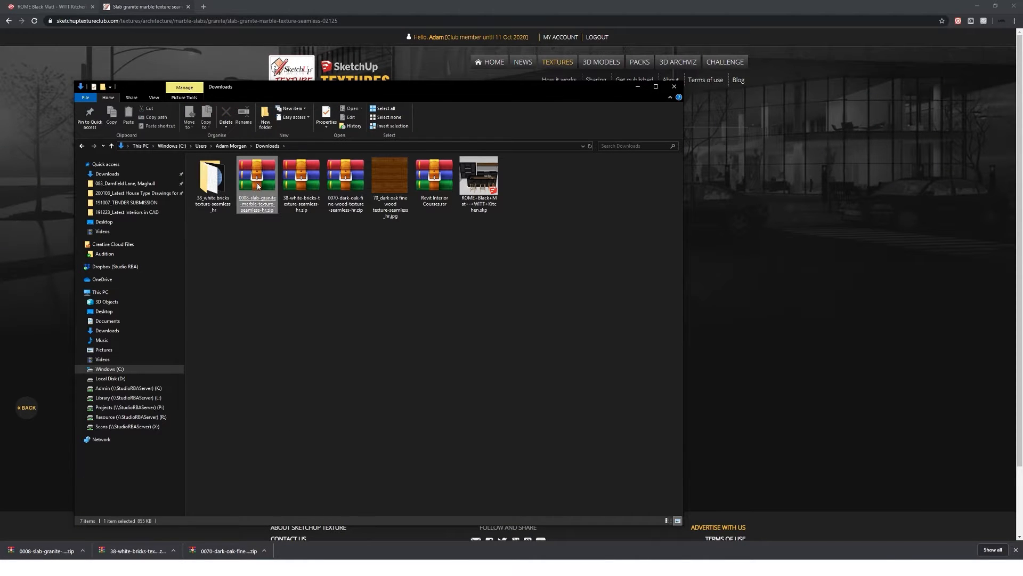
{"action": "left_click", "coordinate": [289, 213]}
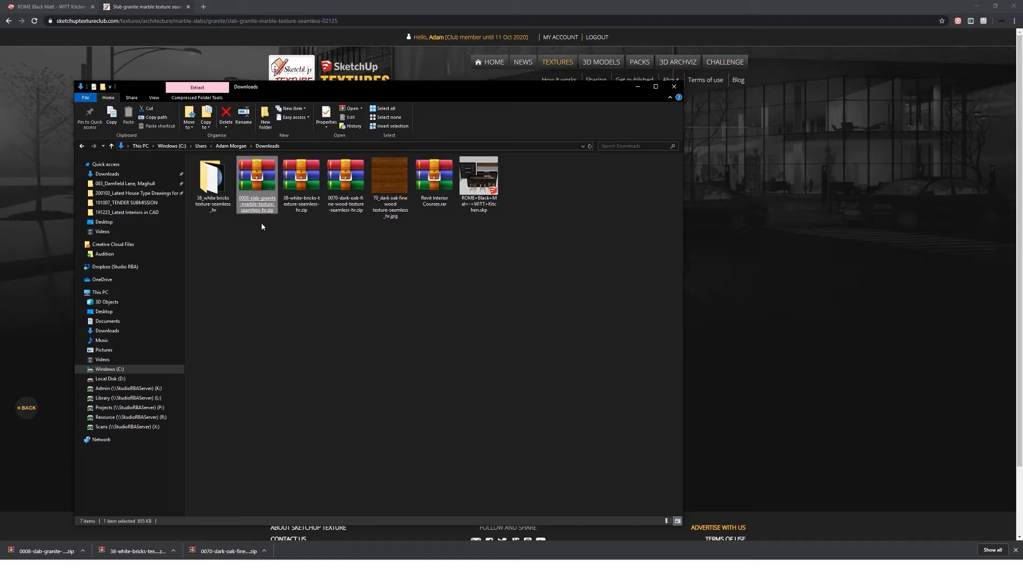
- Switch back to SketchUp and Enscape, and frame the island worktop with the tall oven cabinets behind it in the render
{"action": "left_click", "coordinate": [382, 567]}
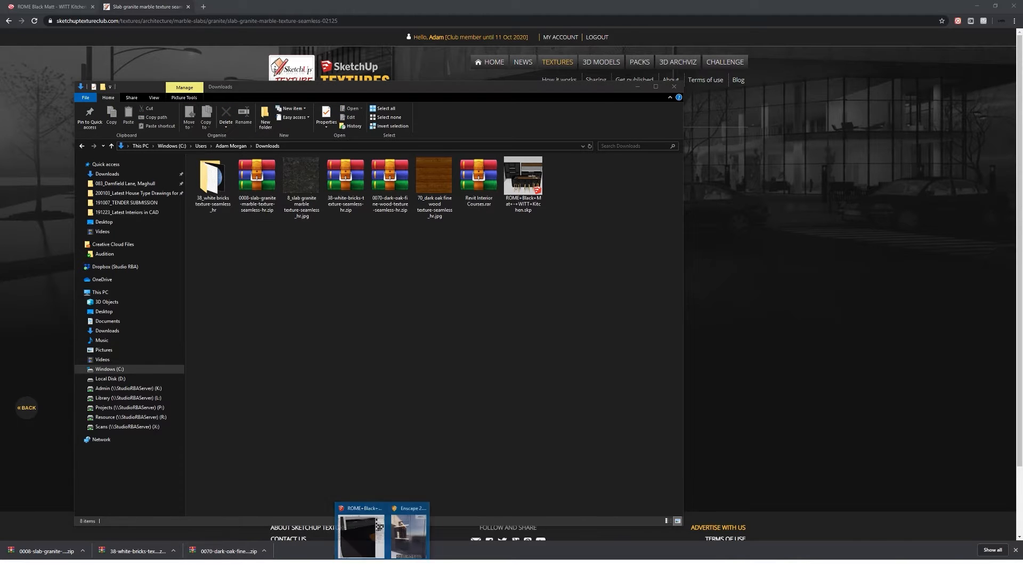
{"action": "left_click", "coordinate": [363, 534]}
{"action": "left_click", "coordinate": [382, 567]}
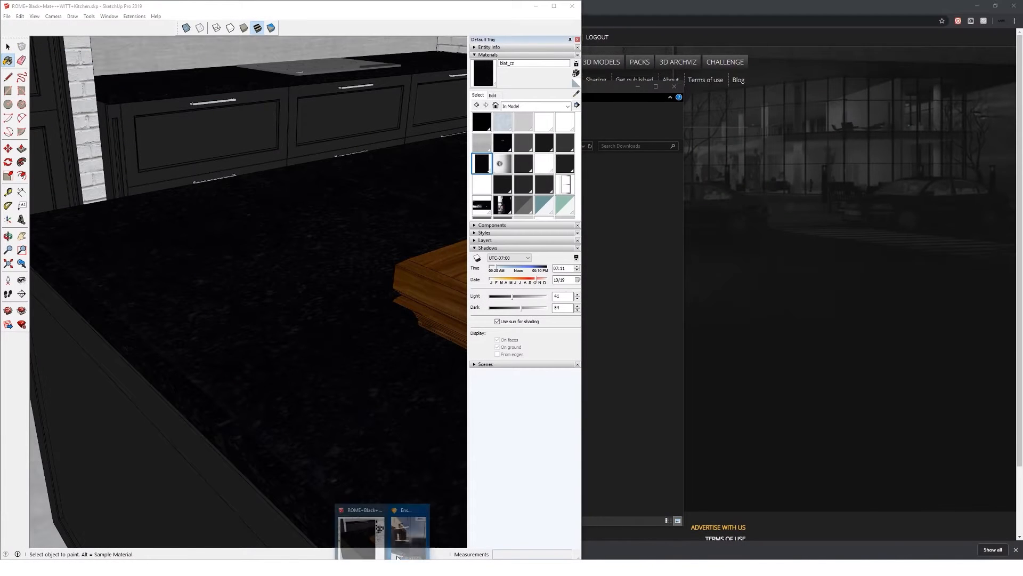
{"action": "left_click", "coordinate": [409, 534]}
{"action": "scroll", "coordinate": [283, 289], "scroll_direction": "down", "scroll_amount": 5}
{"action": "left_click_drag", "start_coordinate": [682, 295], "coordinate": [706, 303]}
{"action": "key", "text": "s"}
{"action": "key", "text": "d"}
{"action": "key", "text": "w"}
{"action": "left_click_drag", "start_coordinate": [938, 314], "coordinate": [855, 318]}
{"action": "key", "text": "d"}
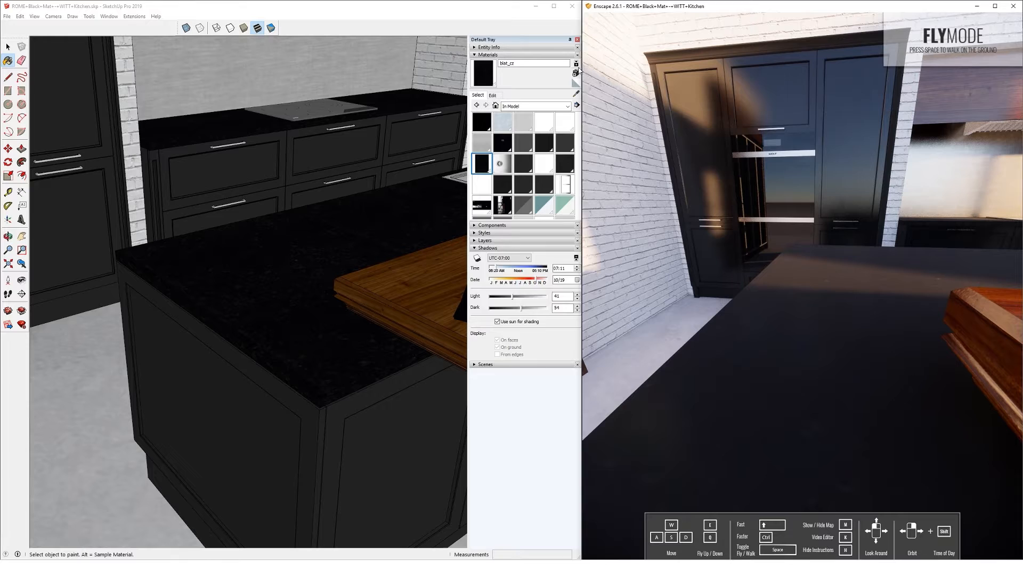
- Create a material named Granite with the 8_slab granite marble texture-seamless_hr.jpg image, sized 1000 mm
{"action": "left_click", "coordinate": [576, 73]}
{"action": "left_click", "coordinate": [576, 74]}
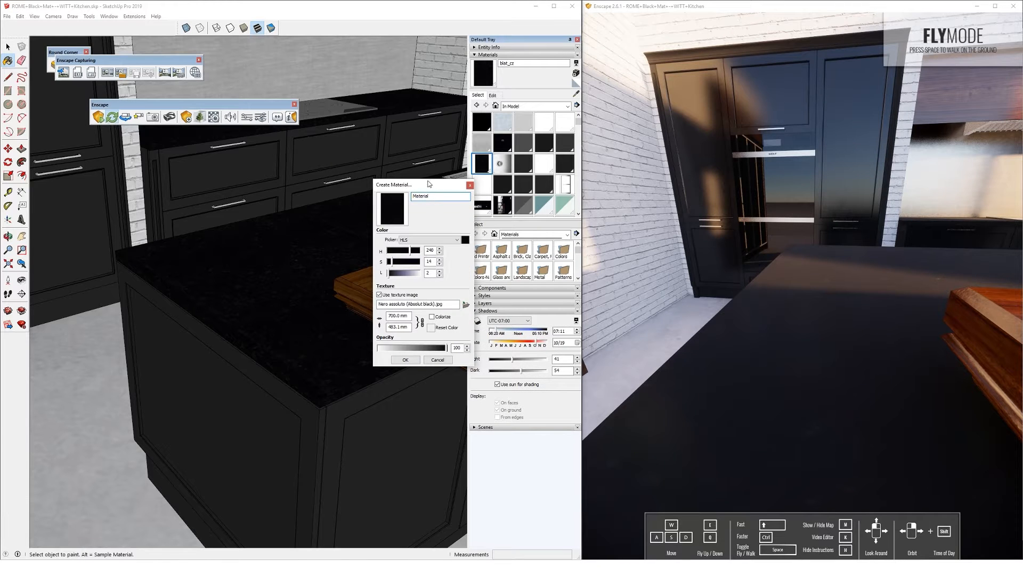
{"action": "left_click_drag", "start_coordinate": [429, 183], "coordinate": [381, 190]}
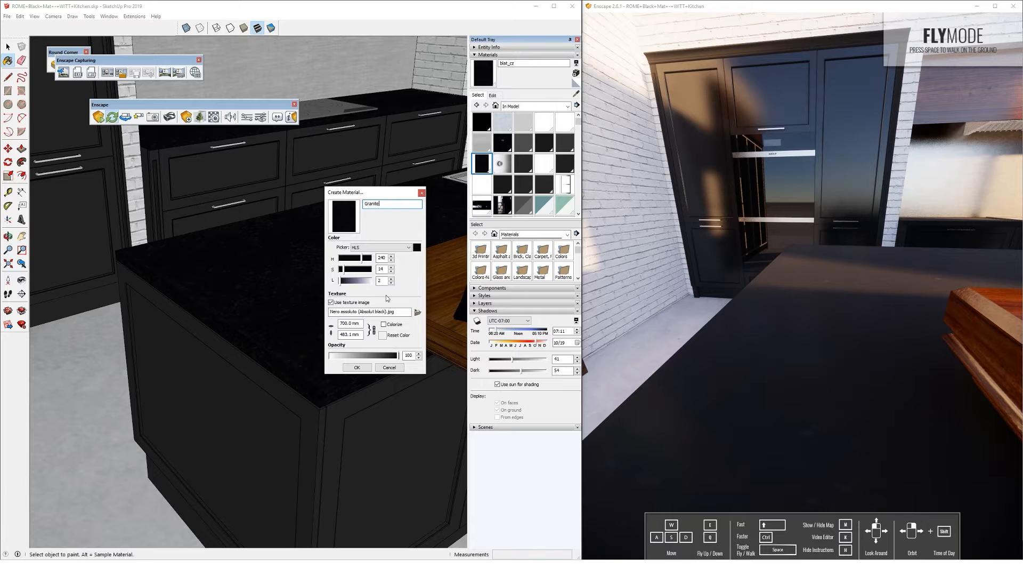
{"action": "left_click", "coordinate": [347, 303]}
{"action": "left_click", "coordinate": [349, 126]}
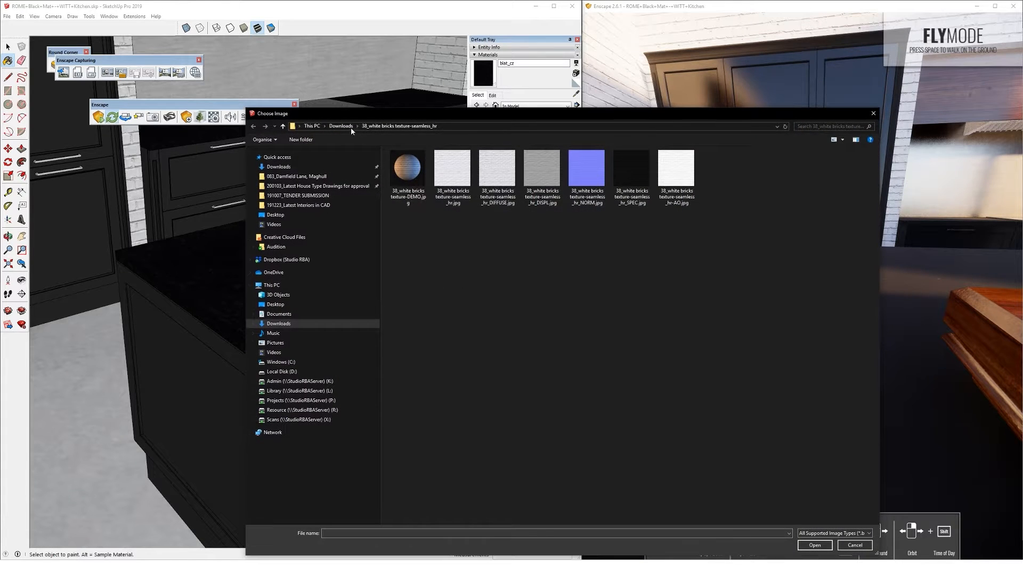
{"action": "double_click", "coordinate": [453, 169]}
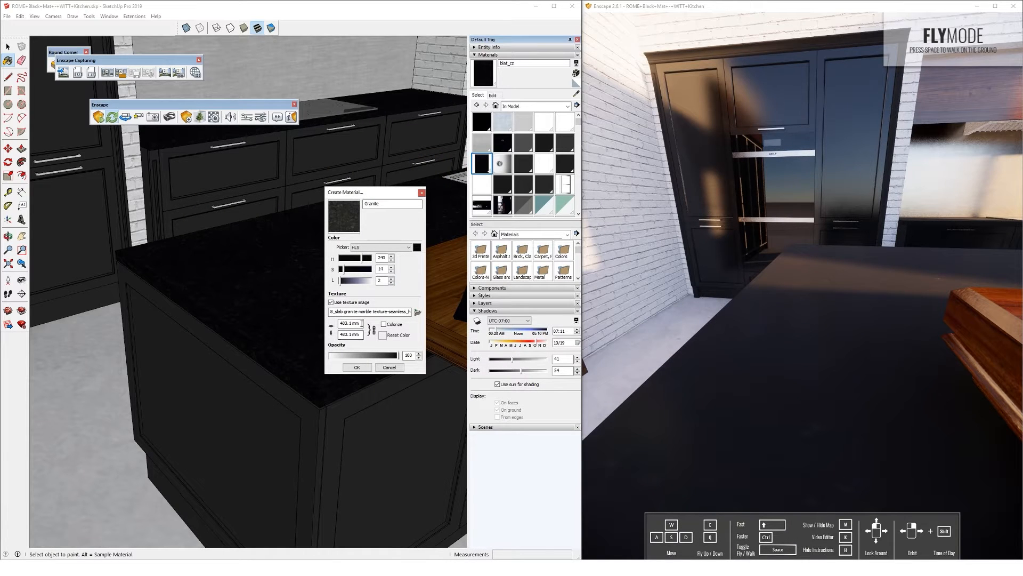
{"action": "left_click", "coordinate": [348, 368]}
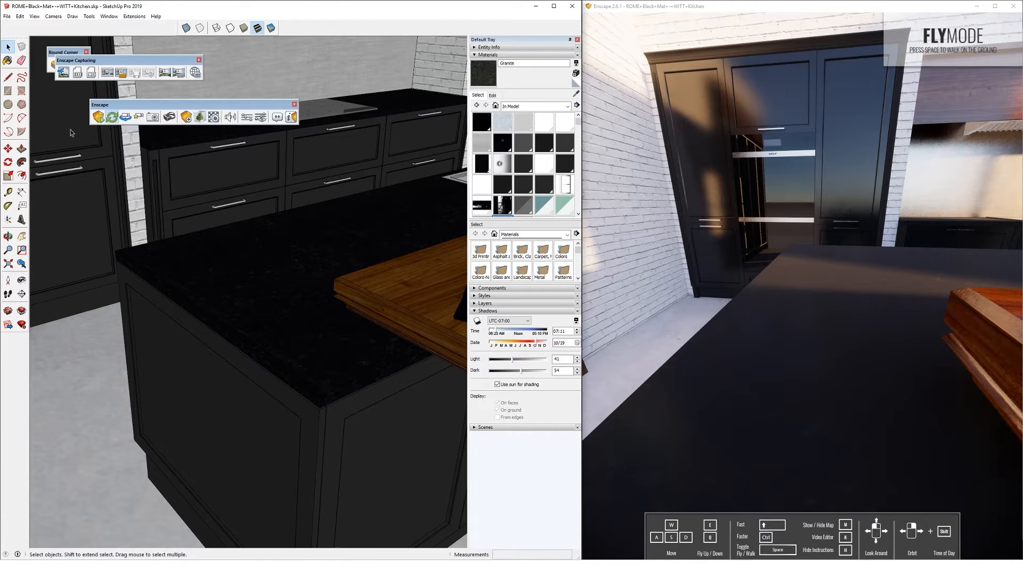
- Open the island worktop group and replace its black stone material with Granite on all matching faces
{"action": "double_click", "coordinate": [228, 280]}
{"action": "scroll", "coordinate": [182, 251], "scroll_direction": "up", "scroll_amount": 2}
{"action": "left_click", "coordinate": [485, 75]}
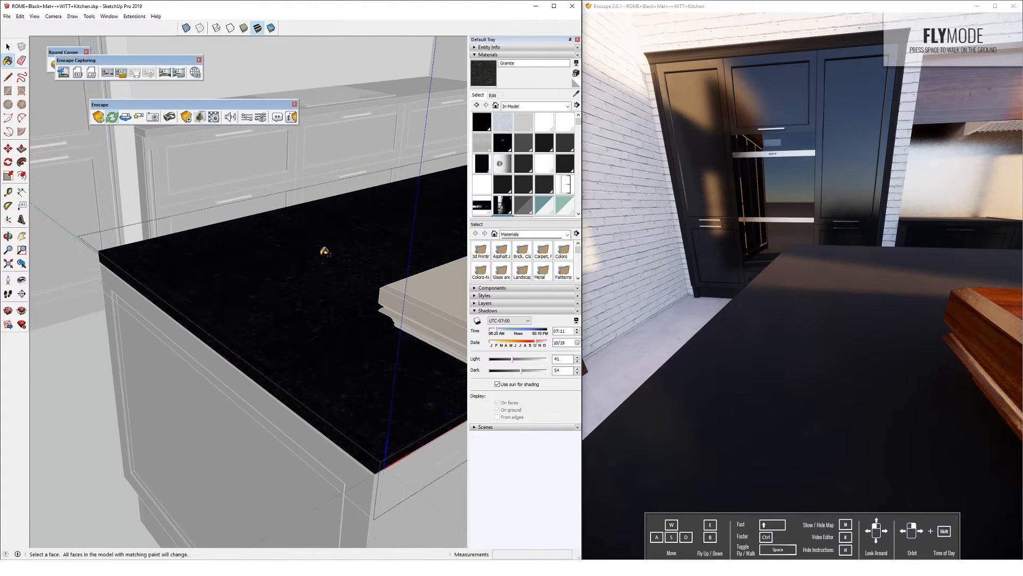
{"action": "left_click", "coordinate": [257, 301], "text": "shift"}
{"action": "mouse_move", "coordinate": [256, 301]}
{"action": "middle_mouse_down"}
{"action": "mouse_move", "coordinate": [257, 329]}
{"action": "mouse_move", "coordinate": [261, 320]}
{"action": "middle_mouse_up"}
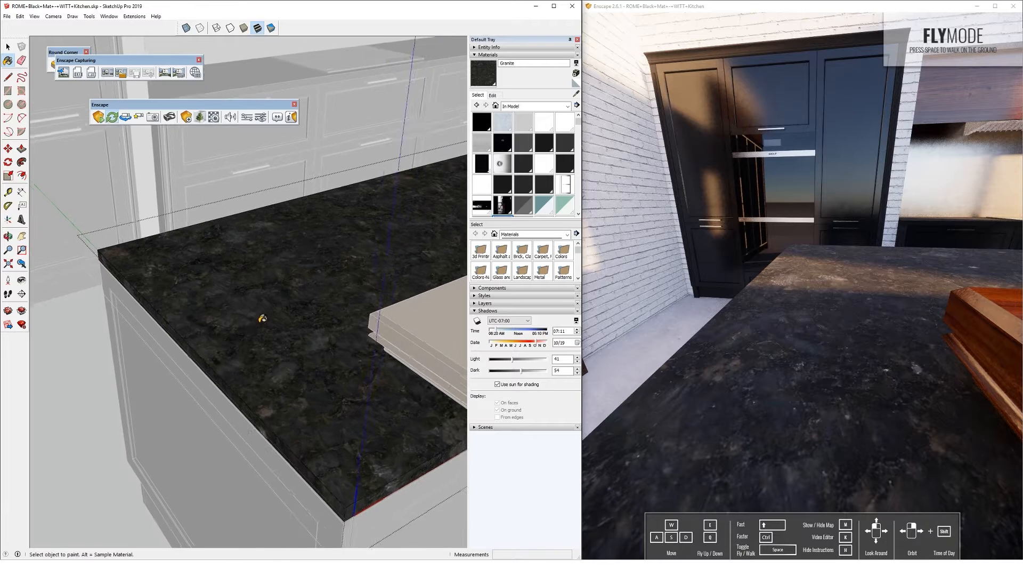
{"action": "scroll", "coordinate": [262, 318], "scroll_direction": "down", "scroll_amount": 1}
{"action": "scroll", "coordinate": [794, 269], "scroll_direction": "down", "scroll_amount": 1}
{"action": "scroll", "coordinate": [790, 274], "scroll_direction": "up", "scroll_amount": 1}
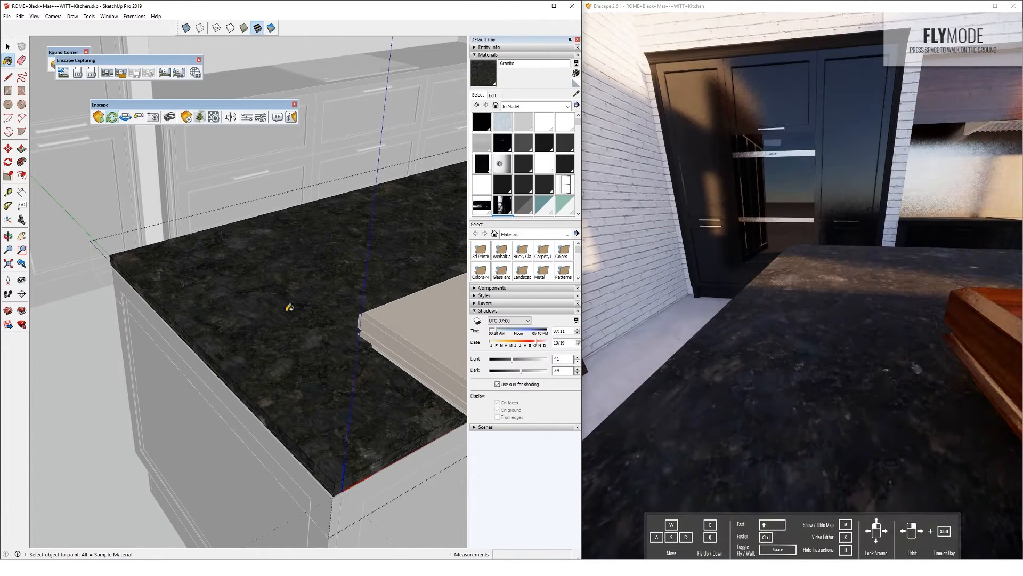
{"action": "scroll", "coordinate": [309, 315], "scroll_direction": "up", "scroll_amount": 1}
- Set the Granite texture size to 500 mm and rename the material Granite Polished
{"action": "left_click", "coordinate": [493, 95]}
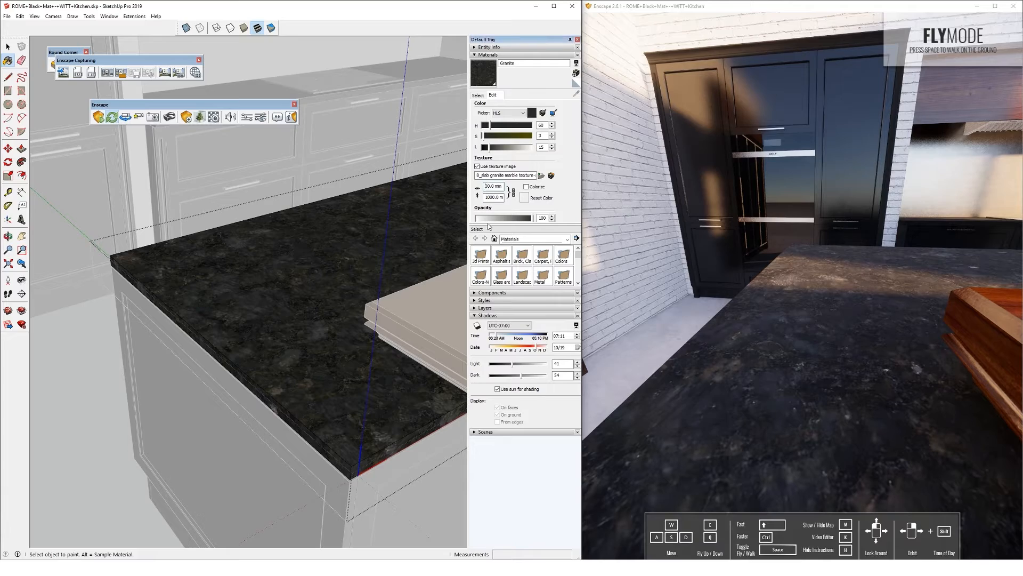
{"action": "key", "text": "Delete"}
{"action": "type", "text": "5"}
{"action": "key", "text": "Return"}
{"action": "scroll", "coordinate": [262, 319], "scroll_direction": "up", "scroll_amount": 1}
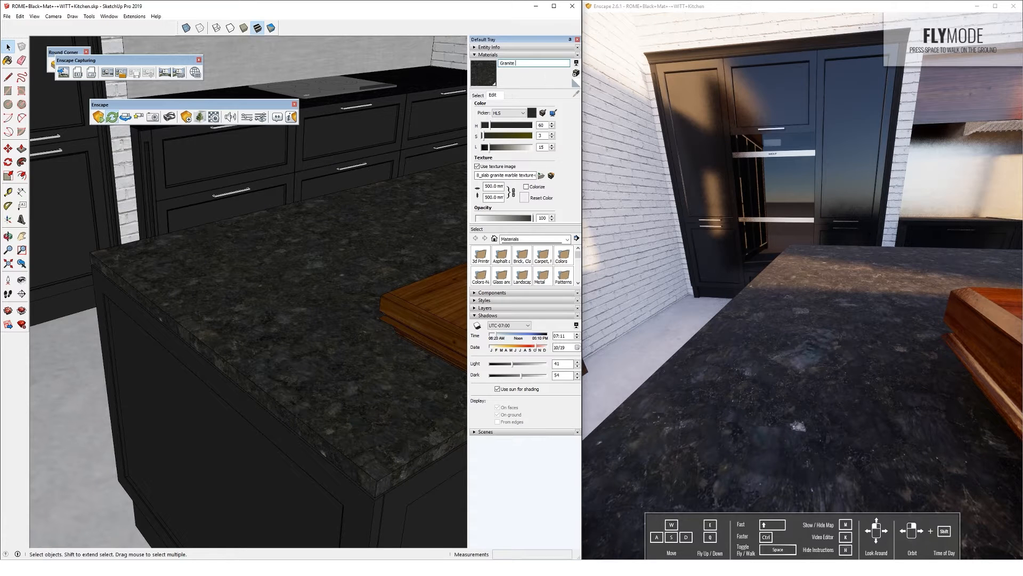
{"action": "key", "text": "Return"}
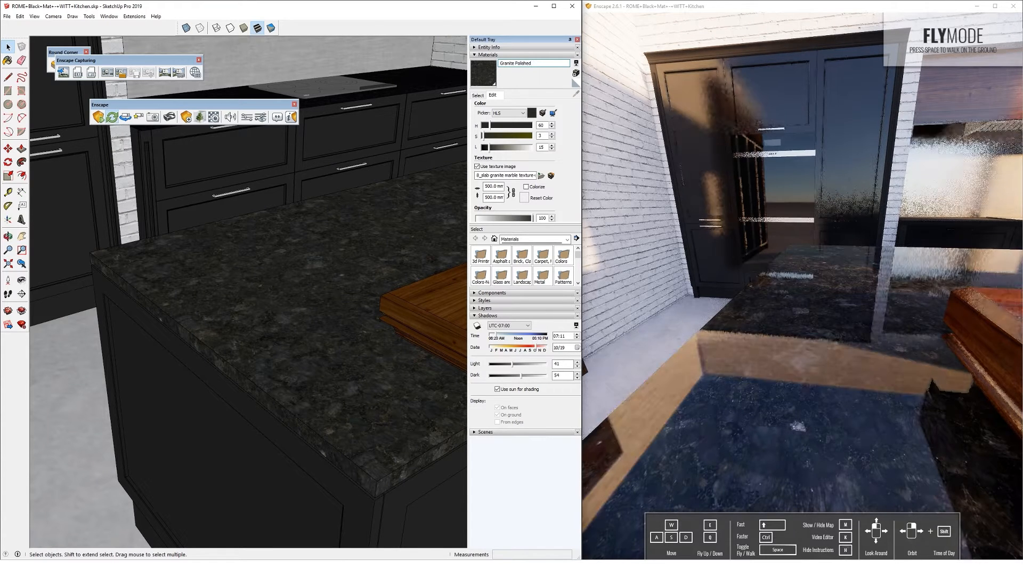
{"action": "scroll", "coordinate": [769, 254], "scroll_direction": "down", "scroll_amount": 2}
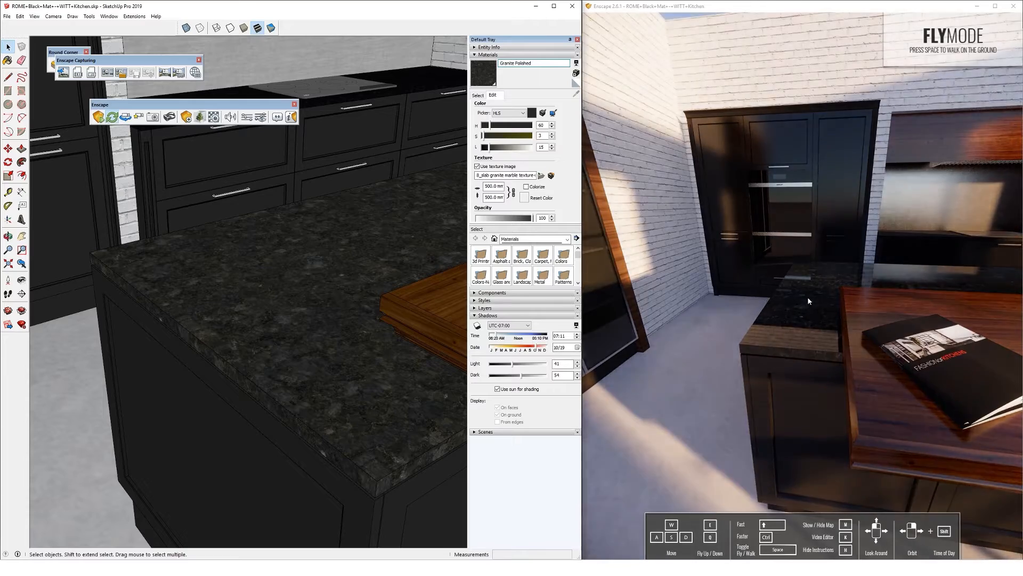
- Open the rear counter's worktop group and paint its black stone faces with Granite Polished
{"action": "scroll", "coordinate": [805, 295], "scroll_direction": "up", "scroll_amount": 3}
{"action": "middle_click_drag", "start_coordinate": [266, 254], "coordinate": [306, 313]}
{"action": "scroll", "coordinate": [188, 179], "scroll_direction": "up", "scroll_amount": 3}
{"action": "scroll", "coordinate": [266, 278], "scroll_direction": "up", "scroll_amount": 5}
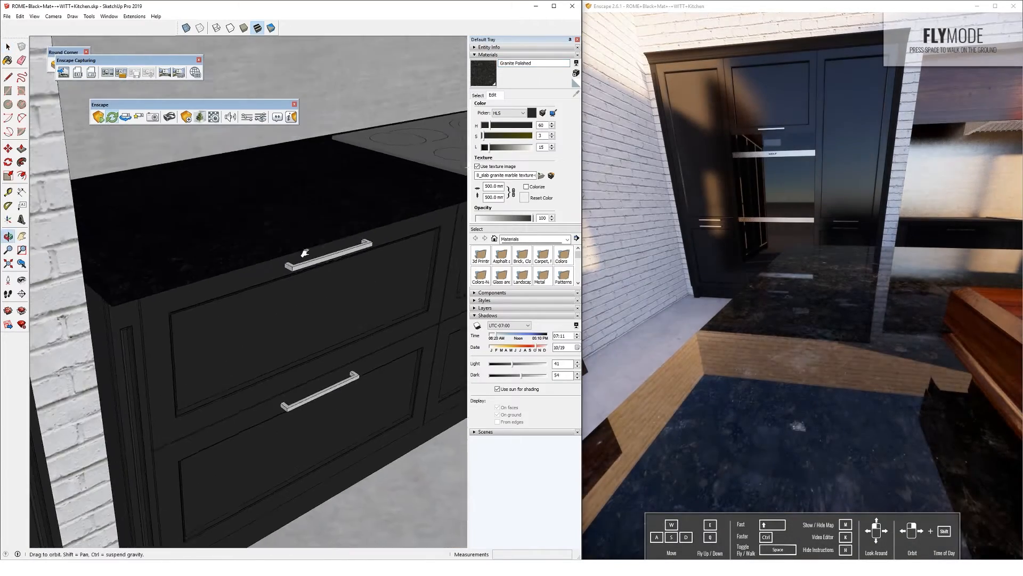
{"action": "key", "text": "space"}
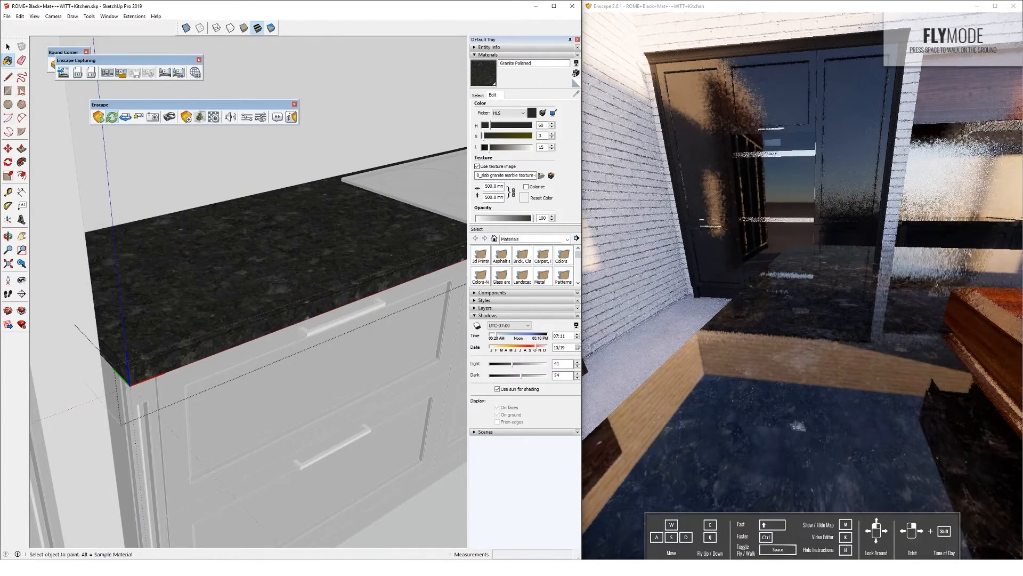
- Sample the WOLF cooktop's surface material and inspect the cooktop's reflections up close in the Enscape view
{"action": "scroll", "coordinate": [230, 261], "scroll_direction": "down", "scroll_amount": 6}
{"action": "mouse_move", "coordinate": [222, 284]}
{"action": "middle_mouse_down"}
{"action": "mouse_move", "coordinate": [144, 283]}
{"action": "mouse_move", "coordinate": [115, 304]}
{"action": "mouse_move", "coordinate": [250, 266]}
{"action": "mouse_move", "coordinate": [266, 278]}
{"action": "middle_mouse_up"}
{"action": "scroll", "coordinate": [111, 313], "scroll_direction": "up", "scroll_amount": 4}
{"action": "scroll", "coordinate": [110, 313], "scroll_direction": "down", "scroll_amount": 5}
{"action": "scroll", "coordinate": [250, 240], "scroll_direction": "up", "scroll_amount": 6}
{"action": "scroll", "coordinate": [205, 259], "scroll_direction": "up", "scroll_amount": 2}
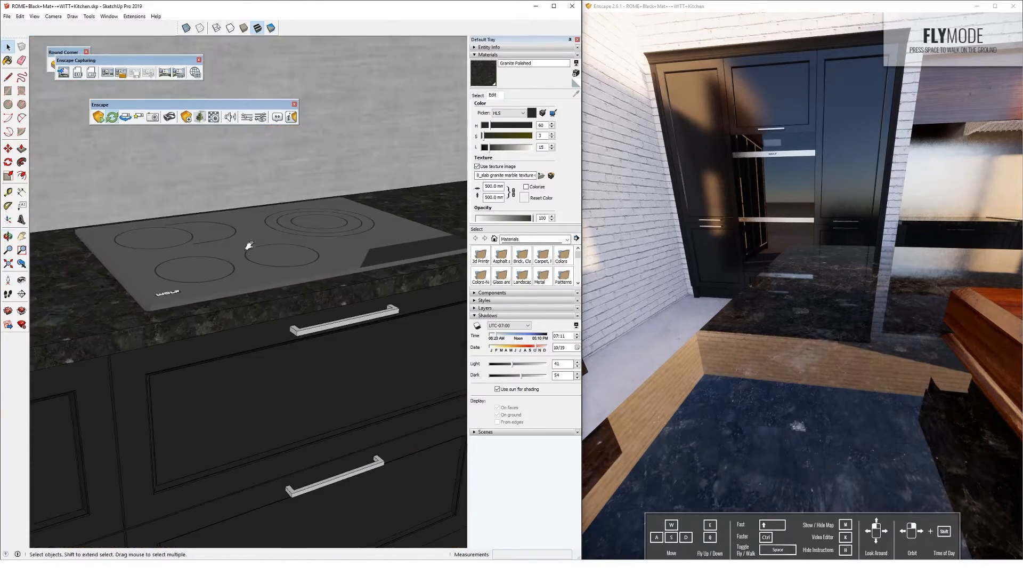
{"action": "scroll", "coordinate": [247, 245], "scroll_direction": "up", "scroll_amount": 4}
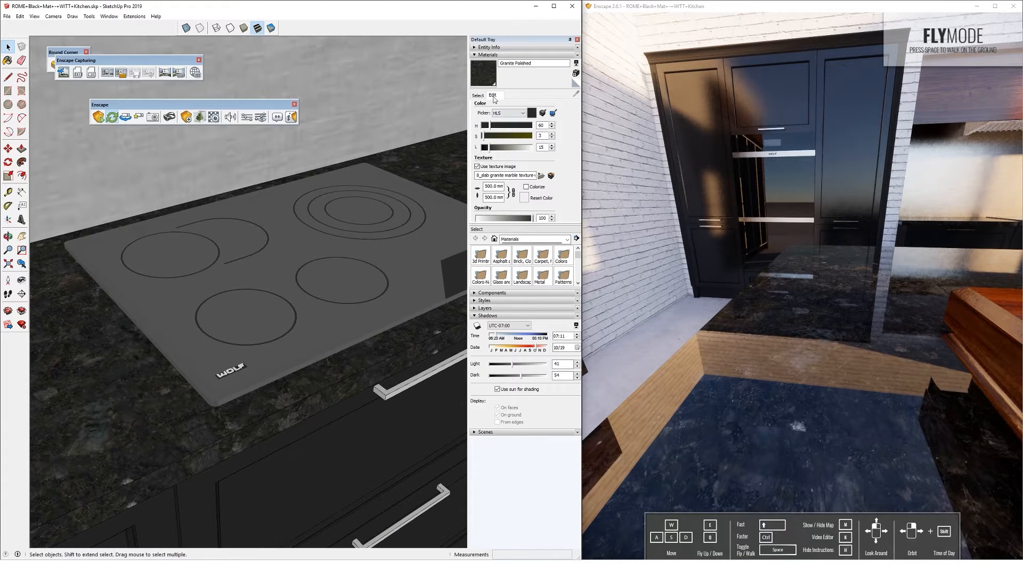
{"action": "left_click", "coordinate": [478, 95]}
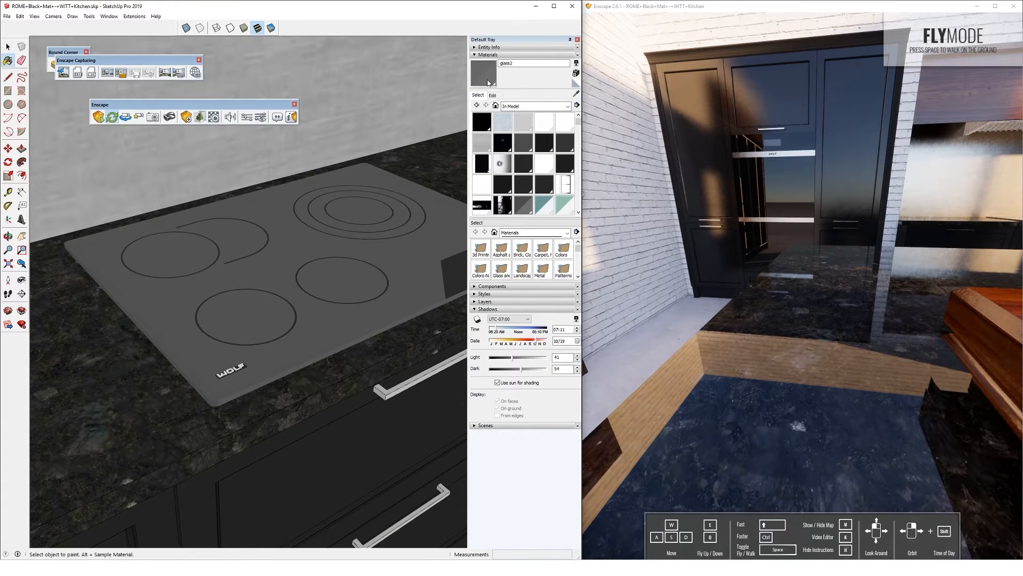
{"action": "scroll", "coordinate": [228, 308], "scroll_direction": "up", "scroll_amount": 3}
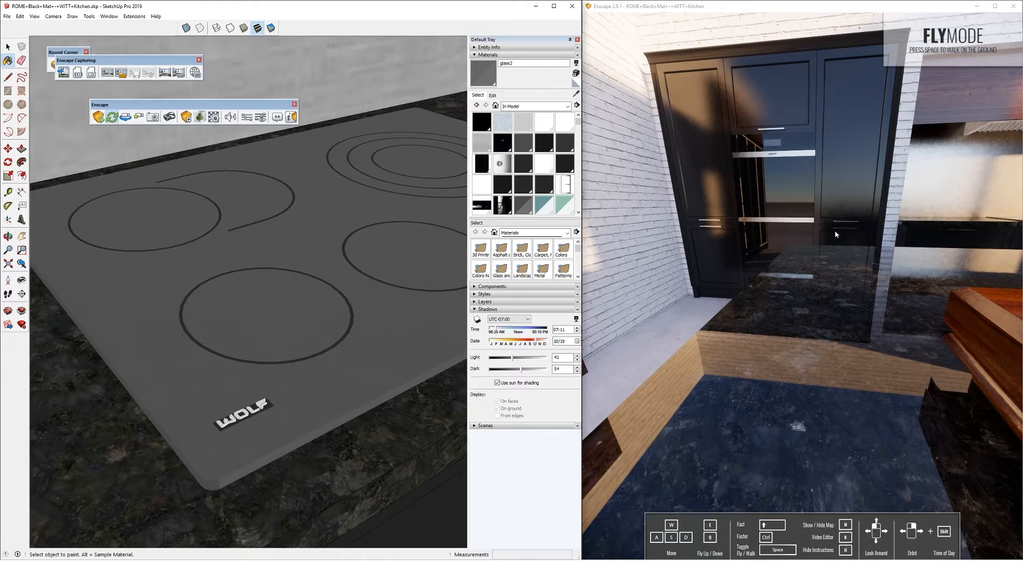
{"action": "left_click", "coordinate": [833, 207]}
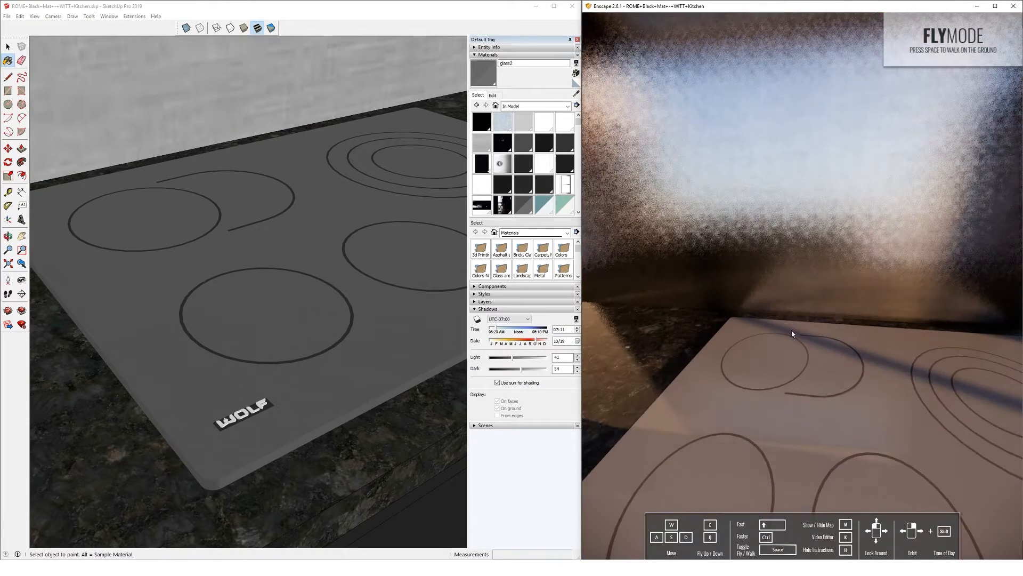
{"action": "scroll", "coordinate": [773, 334], "scroll_direction": "down", "scroll_amount": 3}
{"action": "left_click_drag", "start_coordinate": [772, 335], "coordinate": [863, 331]}
{"action": "mouse_move", "coordinate": [863, 332]}
{"action": "right_mouse_down"}
{"action": "mouse_move", "coordinate": [840, 298]}
{"action": "mouse_move", "coordinate": [774, 317]}
{"action": "right_mouse_up"}
- Sample the WOLF logo's material on the cooktop and rename it white1 steel
{"action": "left_click", "coordinate": [8, 47]}
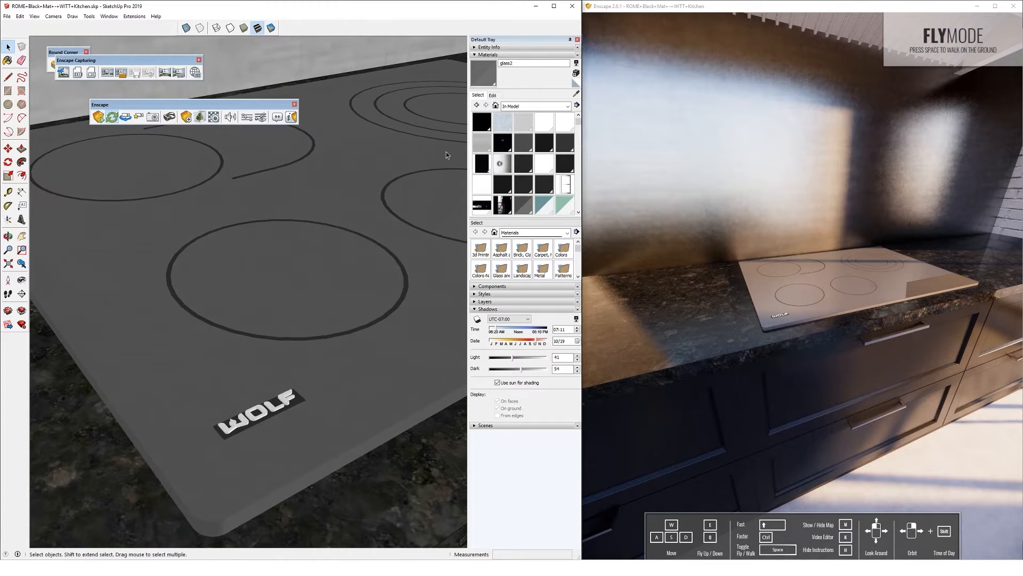
{"action": "left_click", "coordinate": [576, 93]}
{"action": "scroll", "coordinate": [262, 423], "scroll_direction": "up", "scroll_amount": 2}
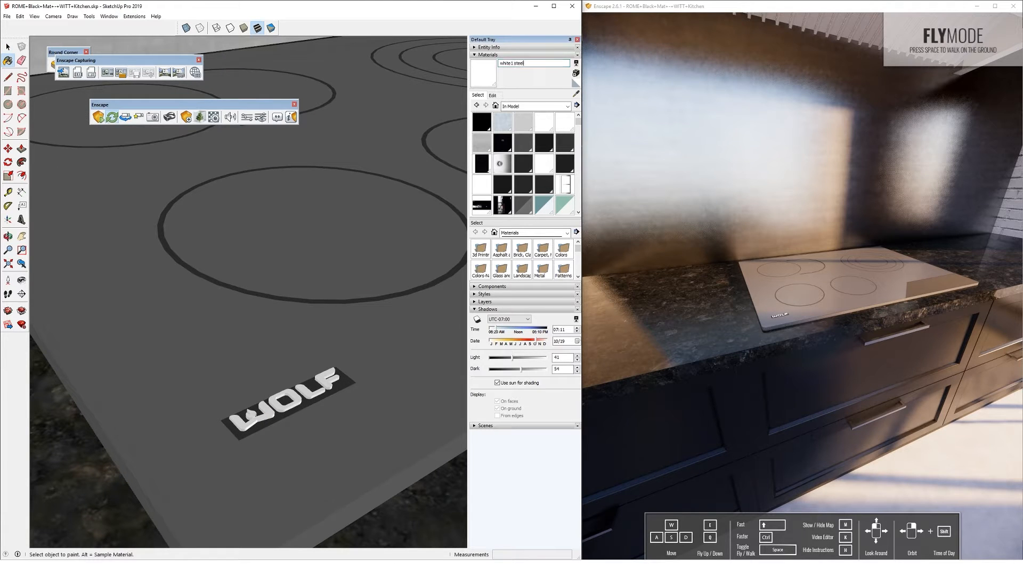
{"action": "key", "text": "Return"}
{"action": "left_click_drag", "start_coordinate": [805, 217], "coordinate": [792, 217]}
- Sample the dark control panel's material on the cooktop, rename it black2 marble and set its lightness to 17
{"action": "scroll", "coordinate": [282, 327], "scroll_direction": "down", "scroll_amount": 2}
{"action": "scroll", "coordinate": [283, 326], "scroll_direction": "down", "scroll_amount": 2}
{"action": "middle_click_drag", "start_coordinate": [240, 258], "coordinate": [183, 283], "text": "shift"}
{"action": "middle_click_drag", "start_coordinate": [448, 256], "coordinate": [256, 285], "text": "shift"}
{"action": "scroll", "coordinate": [388, 247], "scroll_direction": "up", "scroll_amount": 3}
{"action": "left_click", "coordinate": [576, 94]}
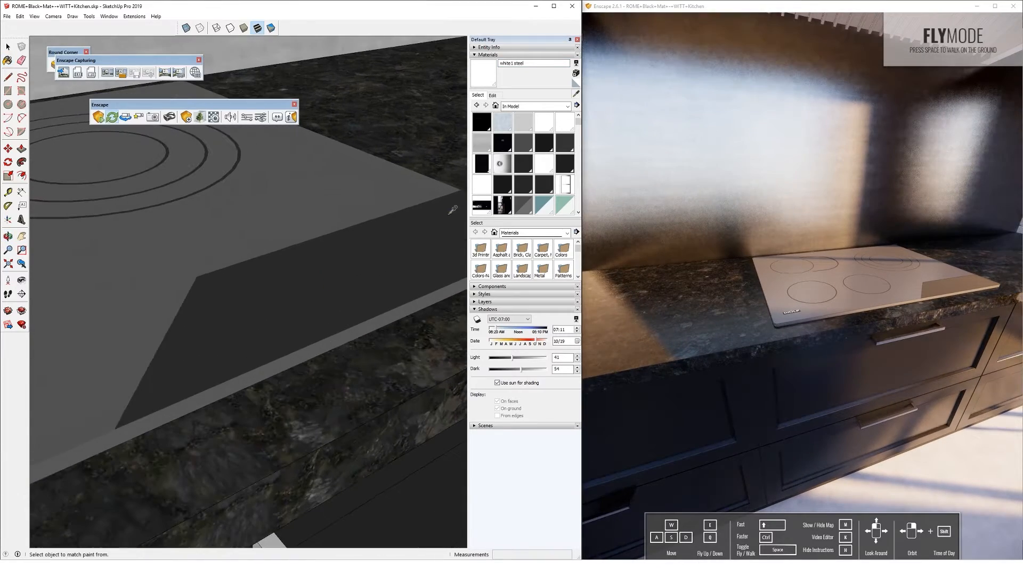
{"action": "left_click", "coordinate": [450, 212]}
{"action": "left_click", "coordinate": [496, 96]}
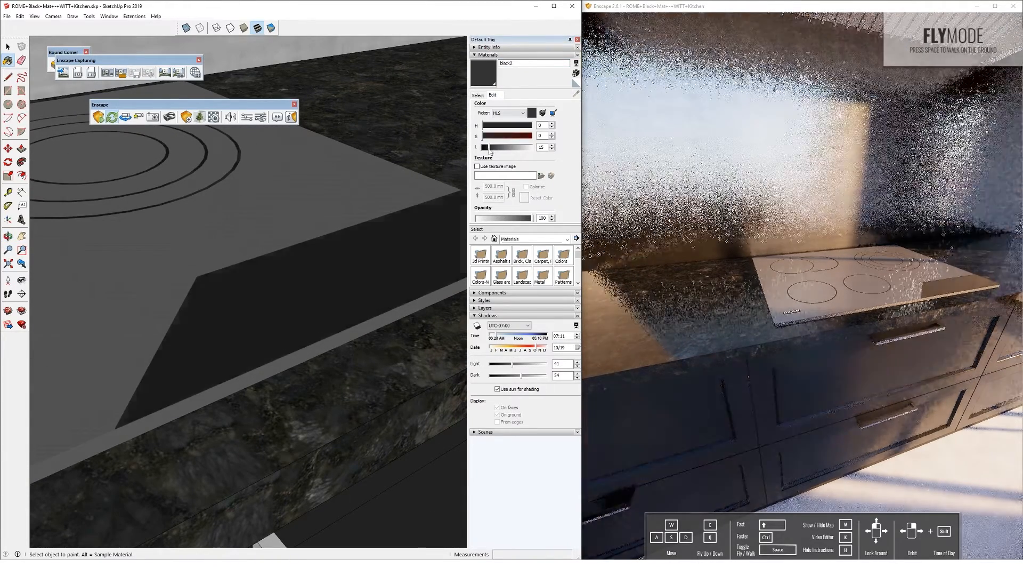
{"action": "left_click", "coordinate": [520, 55]}
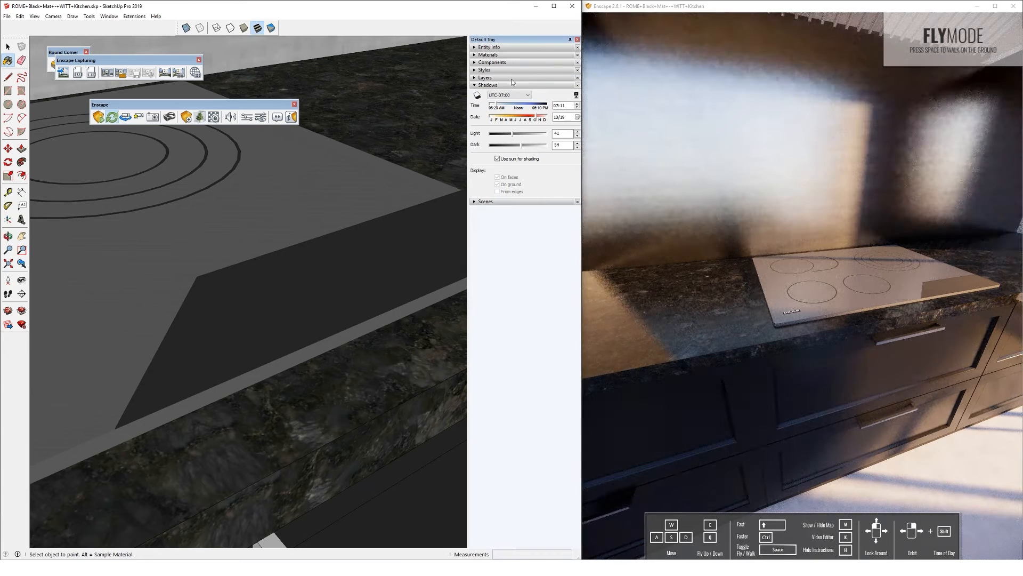
{"action": "left_click", "coordinate": [495, 56]}
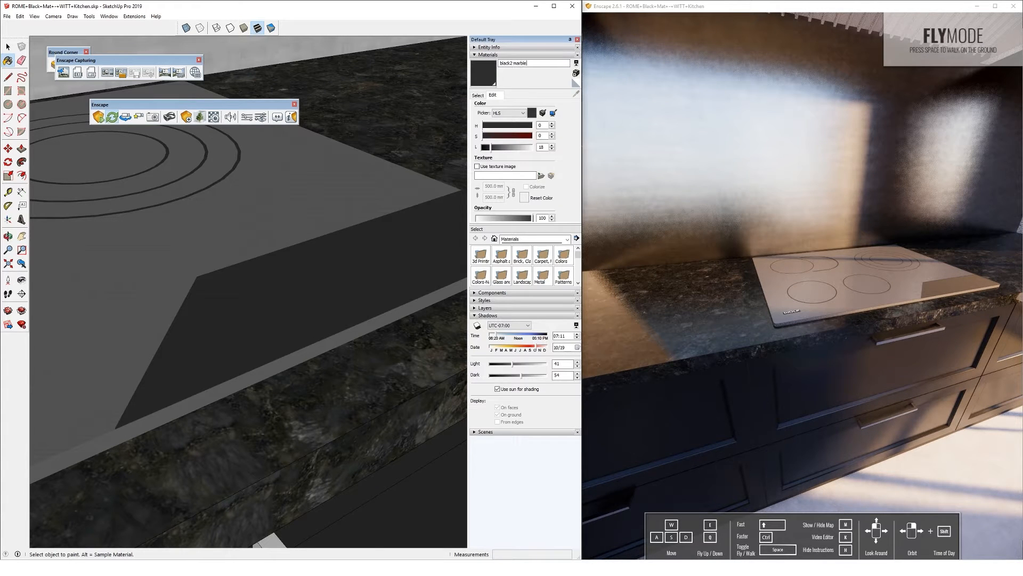
{"action": "left_click_drag", "start_coordinate": [491, 147], "coordinate": [490, 147]}
{"action": "scroll", "coordinate": [337, 237], "scroll_direction": "down", "scroll_amount": 1}
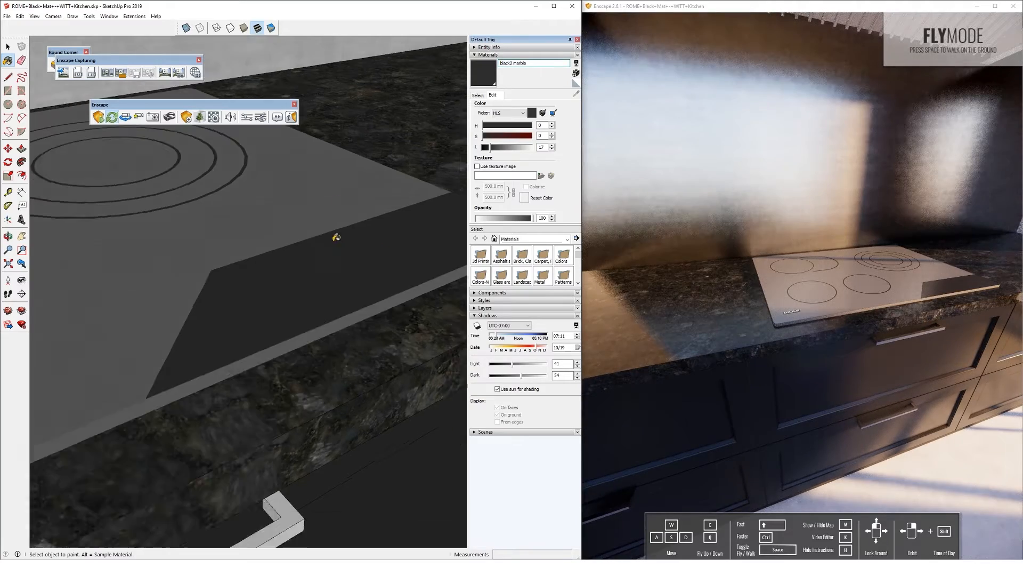
- Sample the extractor hood's material above the cooktop and rename it alu1 steel
{"action": "scroll", "coordinate": [336, 237], "scroll_direction": "down", "scroll_amount": 6}
{"action": "right_click_drag", "start_coordinate": [794, 269], "coordinate": [718, 267]}
{"action": "scroll", "coordinate": [757, 322], "scroll_direction": "down", "scroll_amount": 5}
{"action": "scroll", "coordinate": [770, 299], "scroll_direction": "up", "scroll_amount": 3}
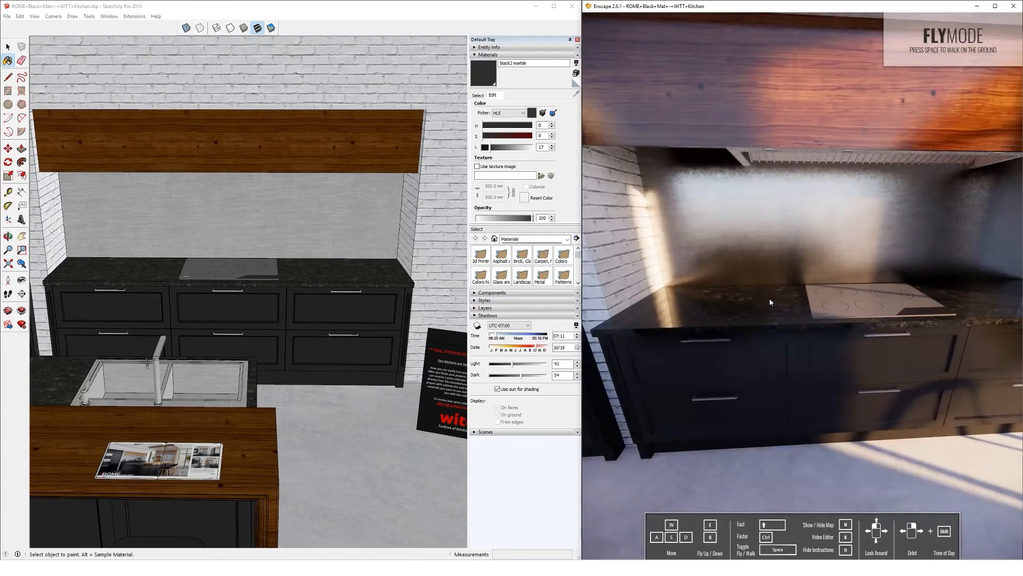
{"action": "scroll", "coordinate": [769, 297], "scroll_direction": "up", "scroll_amount": 4}
{"action": "mouse_move", "coordinate": [237, 282]}
{"action": "middle_mouse_down"}
{"action": "mouse_move", "coordinate": [265, 290]}
{"action": "mouse_move", "coordinate": [231, 182]}
{"action": "middle_mouse_up"}
{"action": "scroll", "coordinate": [239, 234], "scroll_direction": "up", "scroll_amount": 6}
{"action": "middle_click_drag", "start_coordinate": [247, 251], "coordinate": [354, 171]}
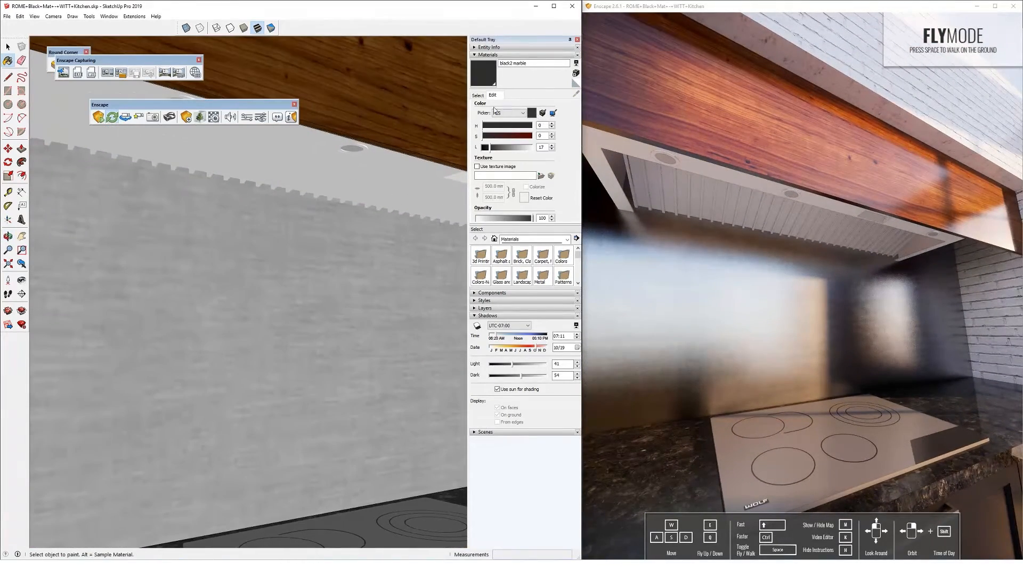
{"action": "left_click", "coordinate": [477, 95]}
{"action": "left_click", "coordinate": [397, 157]}
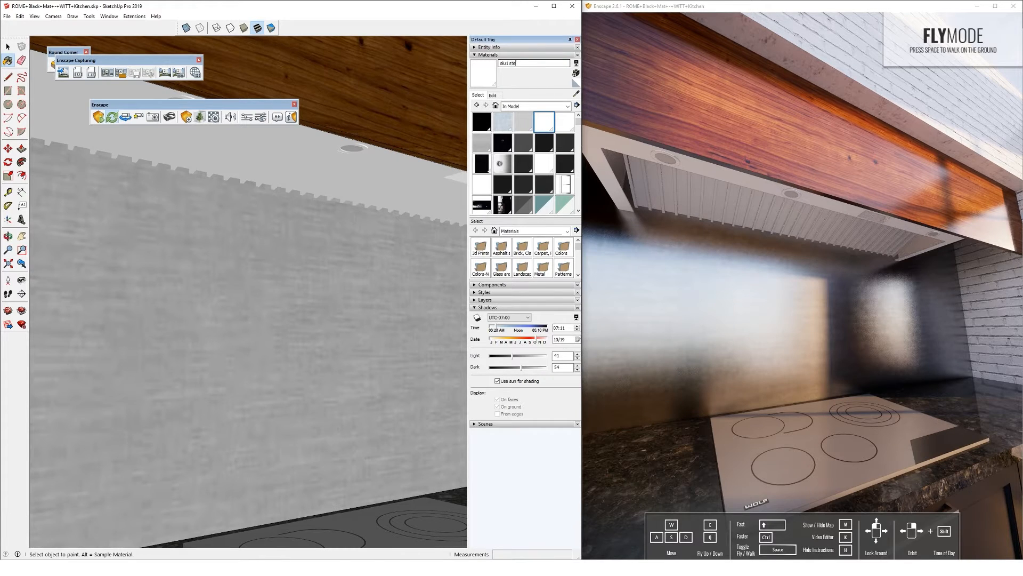
{"action": "mouse_move", "coordinate": [304, 301]}
{"action": "middle_mouse_down"}
{"action": "mouse_move", "coordinate": [257, 333]}
{"action": "mouse_move", "coordinate": [212, 379]}
{"action": "mouse_move", "coordinate": [215, 391]}
{"action": "mouse_move", "coordinate": [231, 358]}
{"action": "mouse_move", "coordinate": [215, 329]}
{"action": "middle_mouse_up"}
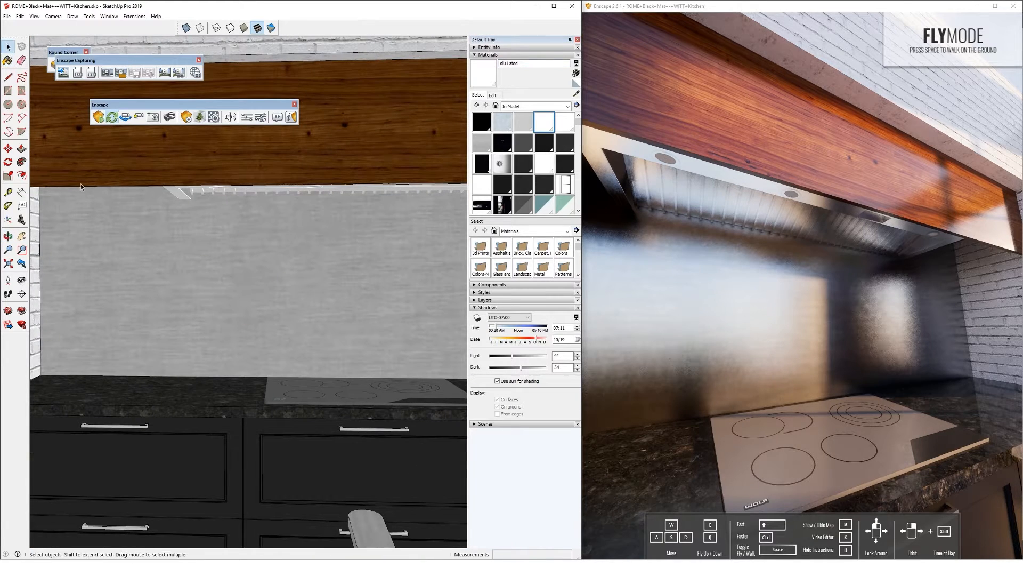
- Switch to the browser, search the textures site for "black tile" and download the HR version of Black marble hexagonal texture seamless 17109
{"action": "left_click", "coordinate": [226, 527]}
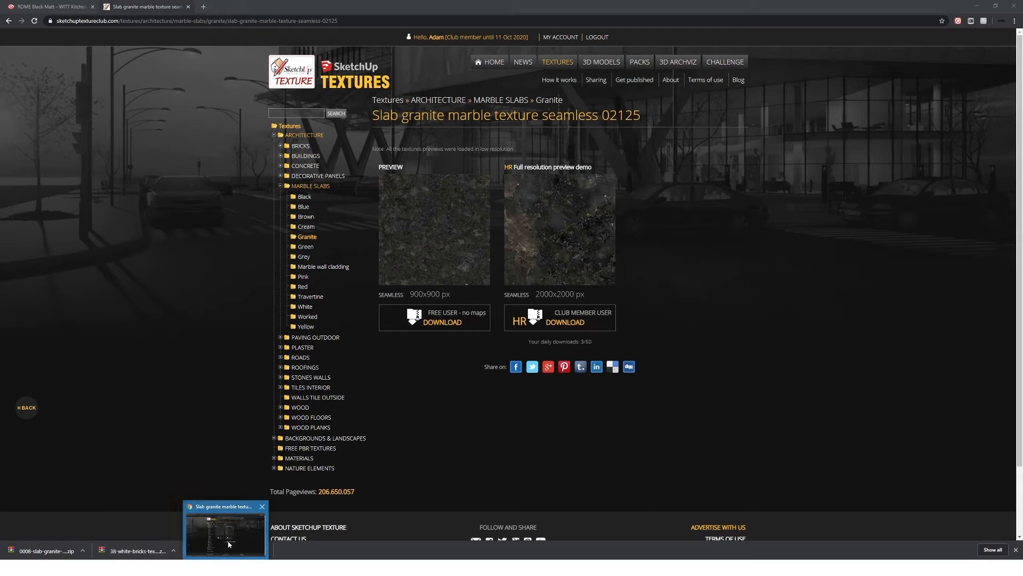
{"action": "left_click", "coordinate": [302, 113]}
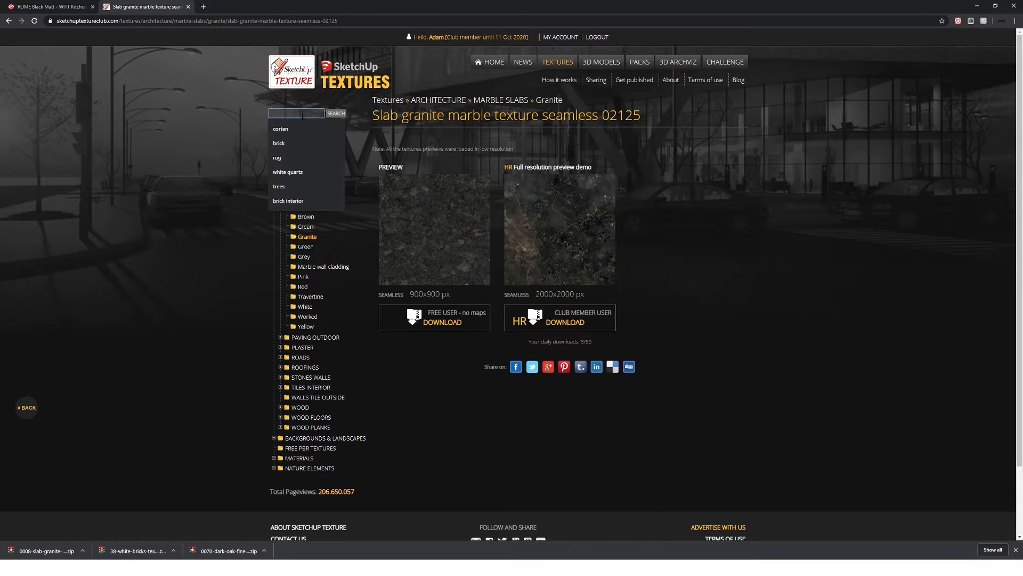
{"action": "type", "text": "black tile"}
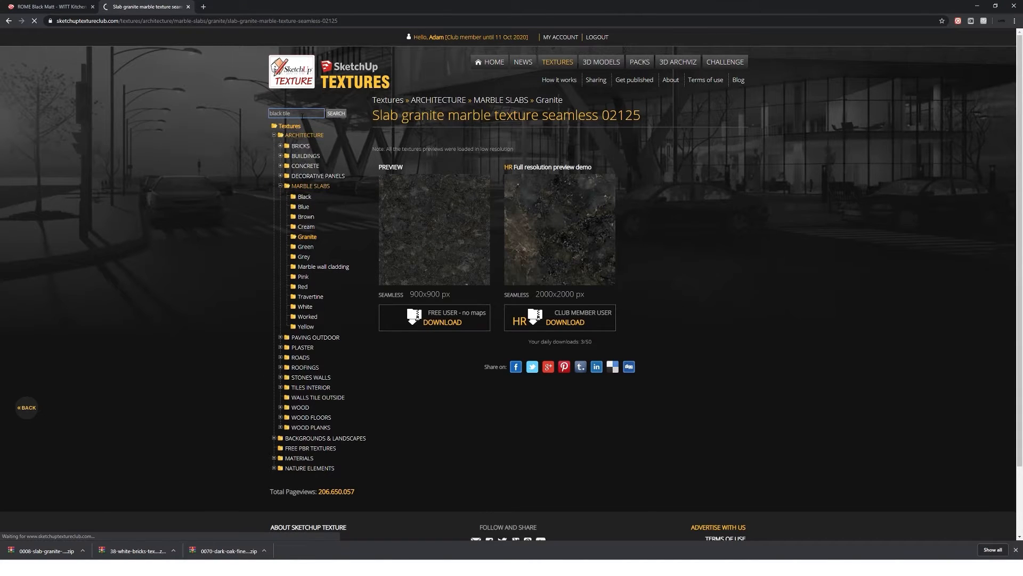
{"action": "scroll", "coordinate": [250, 342], "scroll_direction": "down", "scroll_amount": 7}
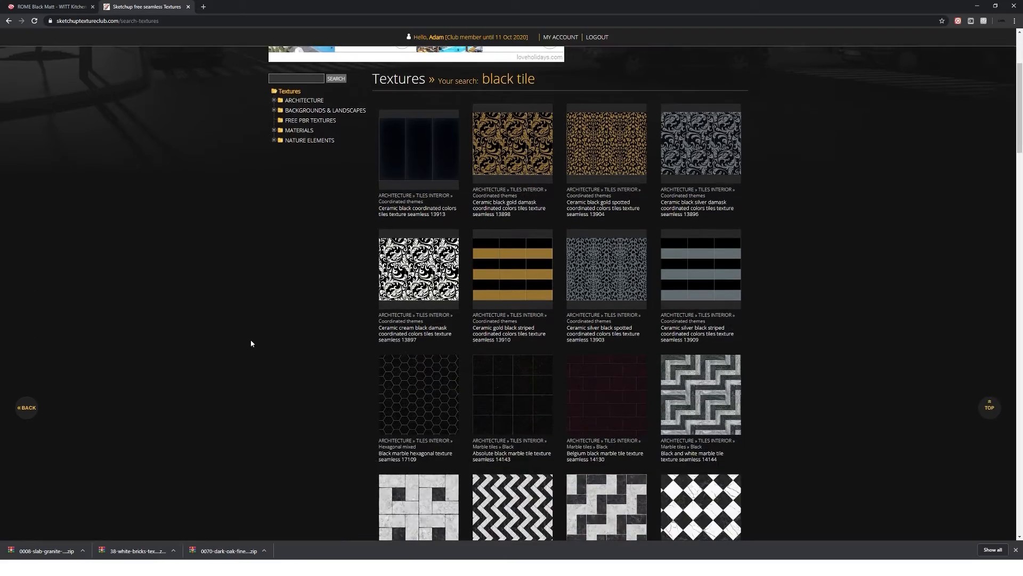
{"action": "scroll", "coordinate": [276, 307], "scroll_direction": "down", "scroll_amount": 13}
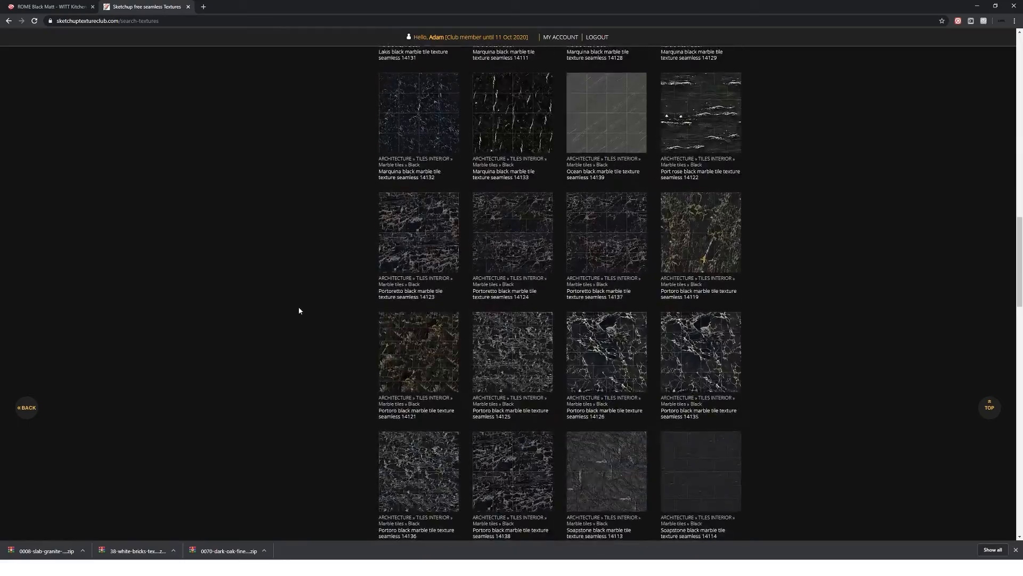
{"action": "scroll", "coordinate": [301, 308], "scroll_direction": "up", "scroll_amount": 12}
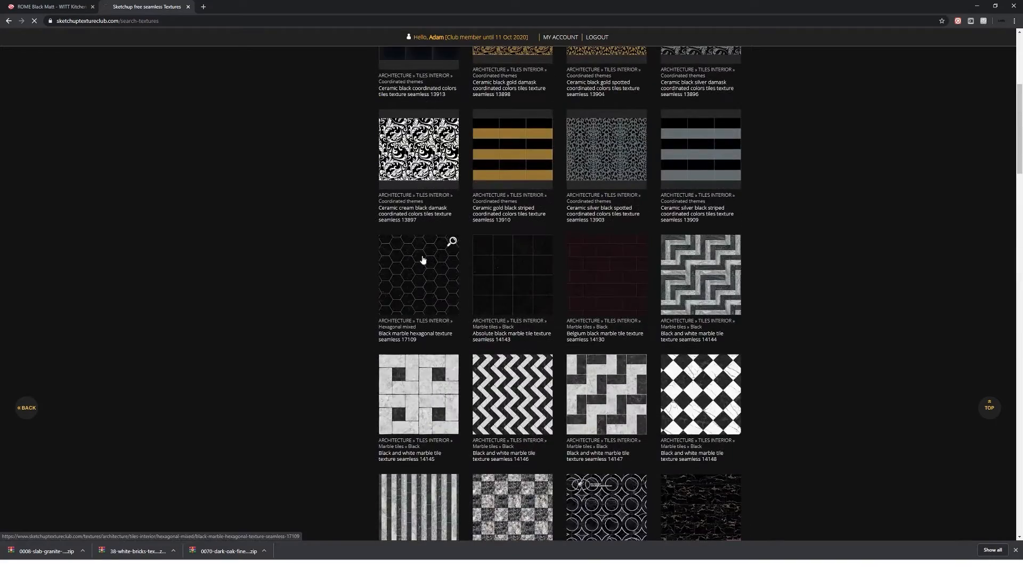
{"action": "left_click", "coordinate": [453, 241]}
{"action": "left_click", "coordinate": [563, 493]}
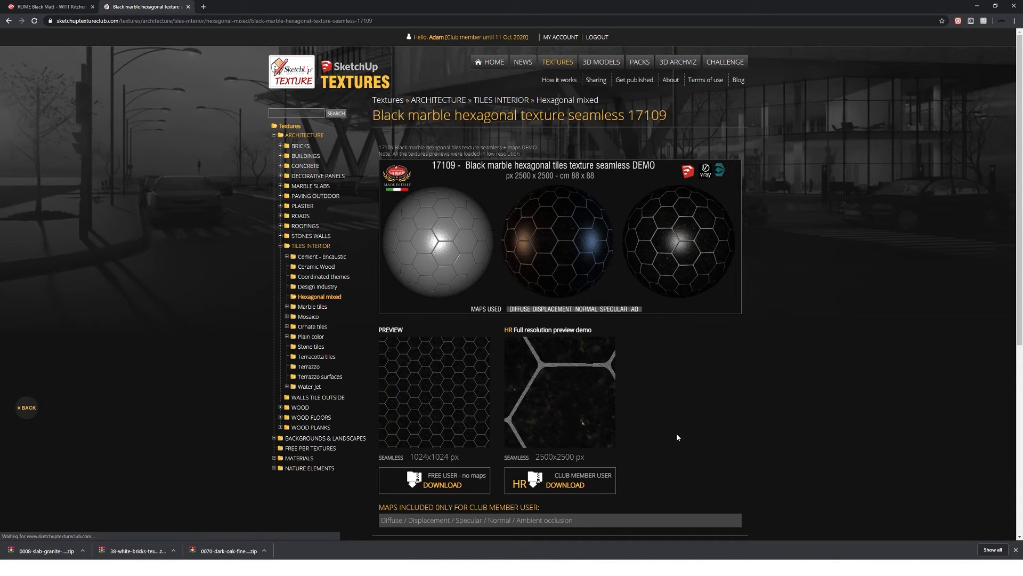
- Extract the downloaded 16-black-marble-hexagonal-texture-seamless-hr.zip in the Downloads folder and open the extracted folder
{"action": "left_click", "coordinate": [85, 550]}
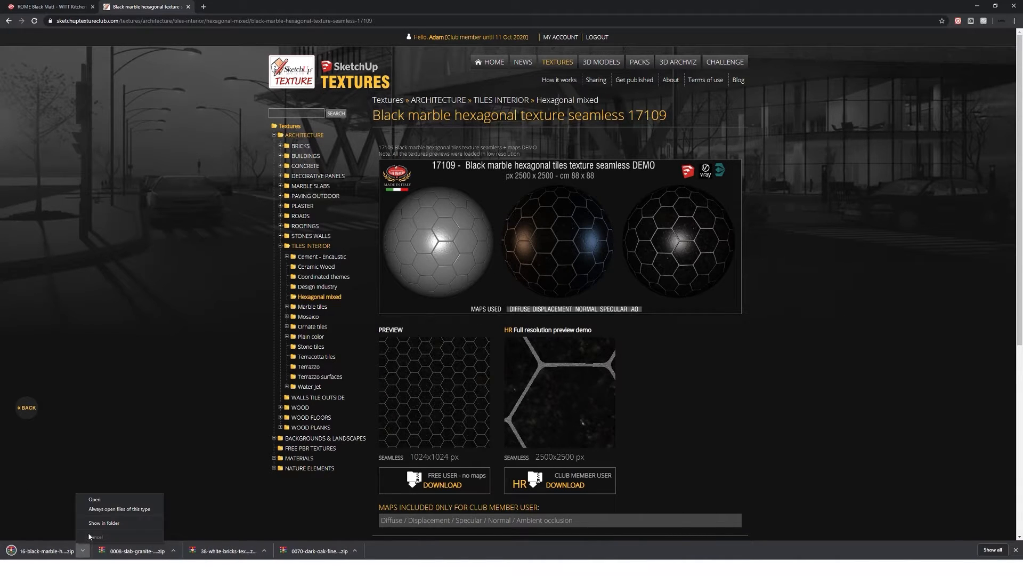
{"action": "left_click", "coordinate": [96, 521]}
{"action": "right_click", "coordinate": [598, 171]}
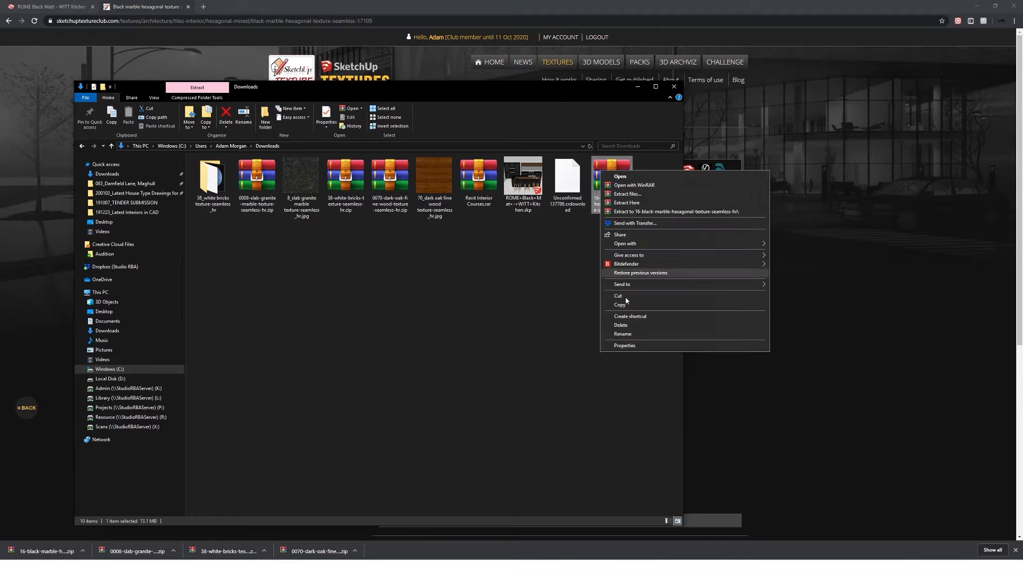
{"action": "left_click", "coordinate": [629, 207]}
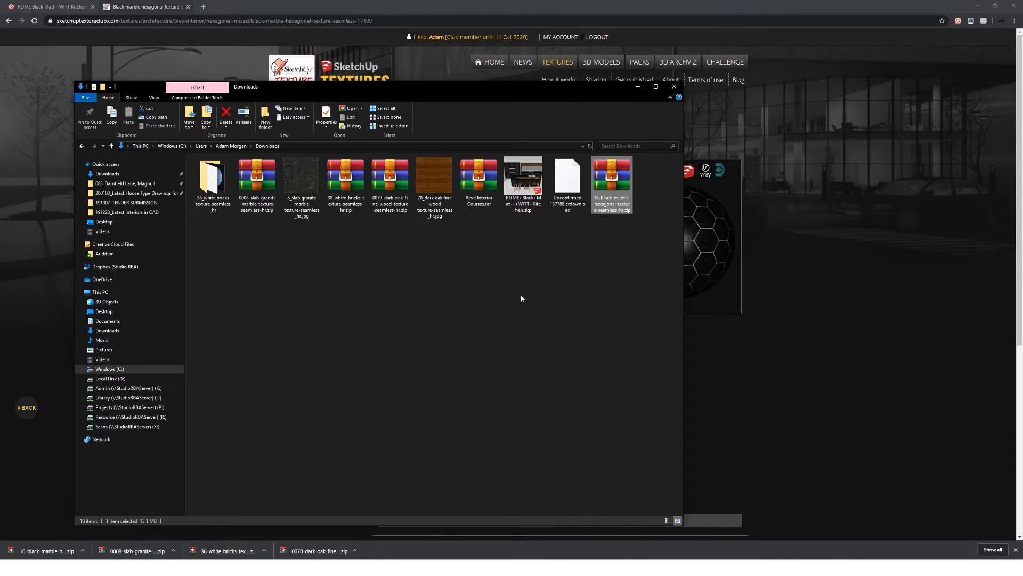
{"action": "double_click", "coordinate": [257, 178]}
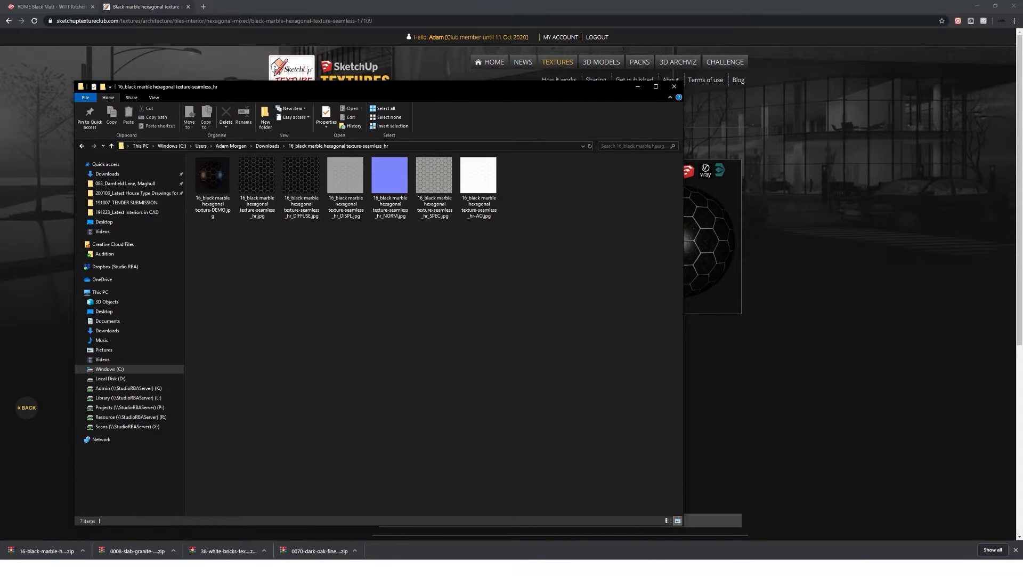
- Switch back to SketchUp and sample the aluminum material on the splashback behind the cooktop
{"action": "left_click", "coordinate": [384, 567]}
{"action": "left_click", "coordinate": [409, 534]}
{"action": "left_click", "coordinate": [383, 568]}
{"action": "left_click", "coordinate": [361, 534]}
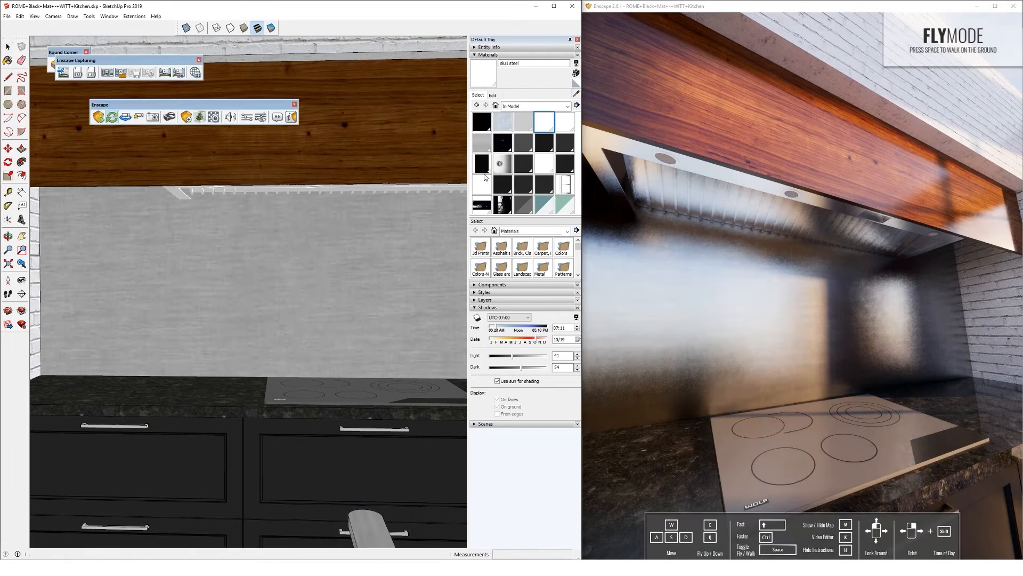
{"action": "left_click", "coordinate": [314, 285]}
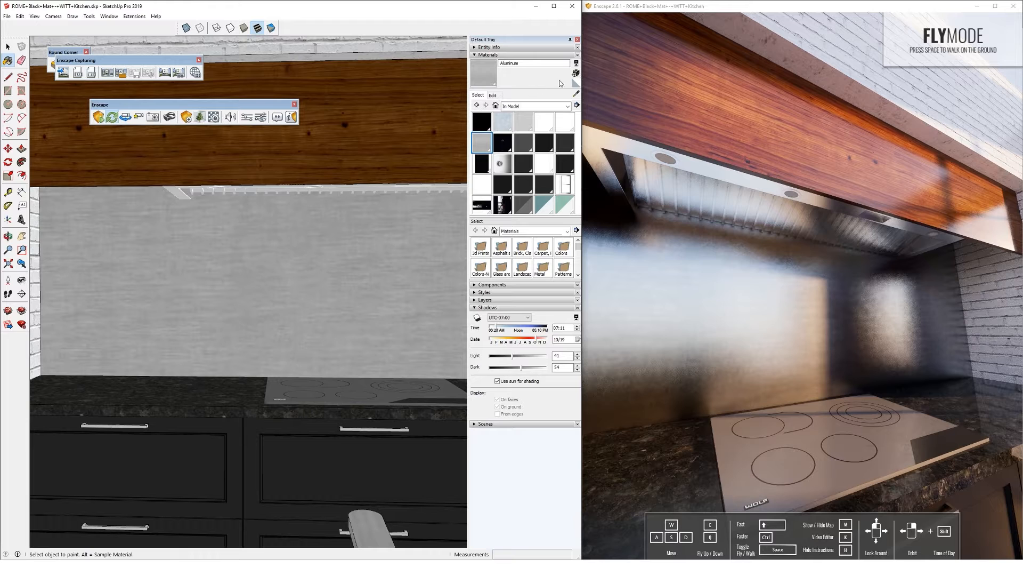
- Create a new material using the 16_black marble hexagonal texture-seamless_hr_DIFFUSE.jpg image as its texture
{"action": "left_click", "coordinate": [576, 73]}
{"action": "left_click_drag", "start_coordinate": [391, 193], "coordinate": [303, 201]}
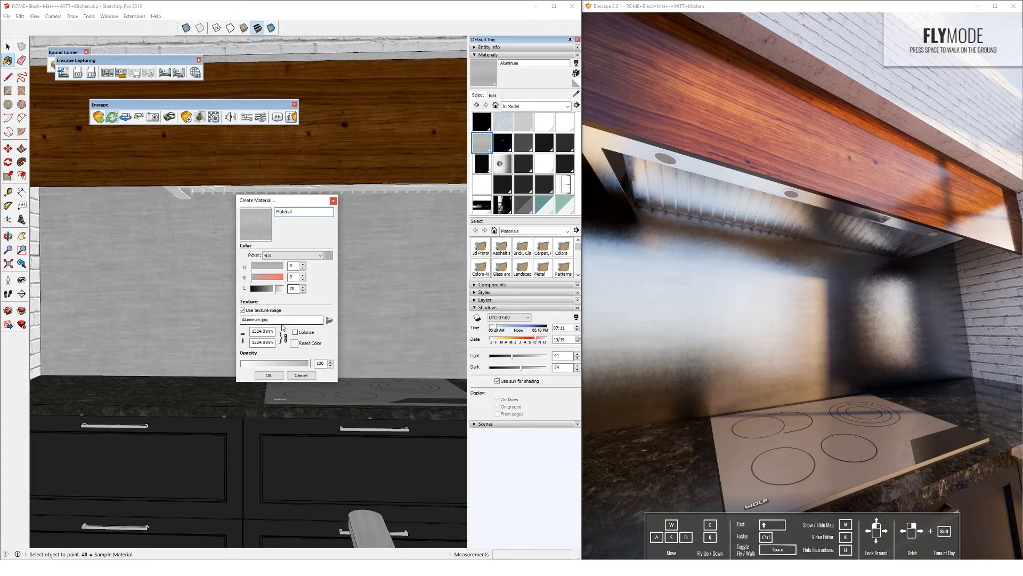
{"action": "left_click", "coordinate": [243, 310]}
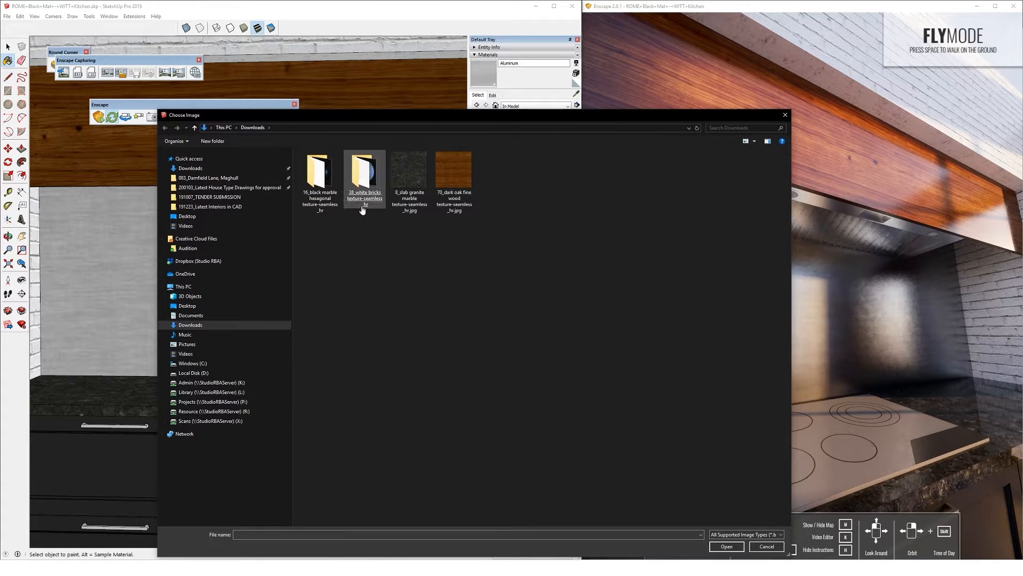
{"action": "double_click", "coordinate": [319, 181]}
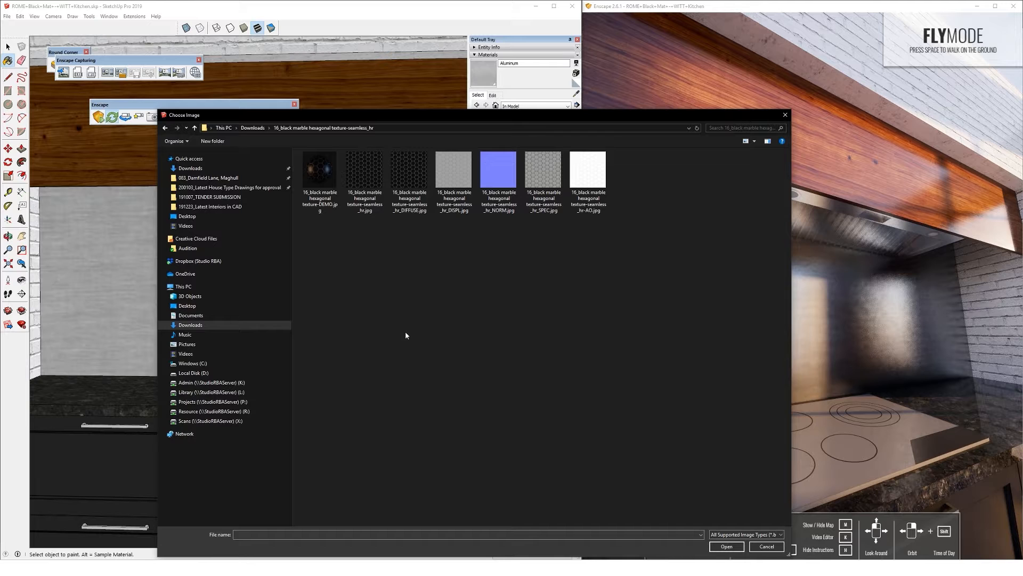
{"action": "left_click", "coordinate": [410, 177]}
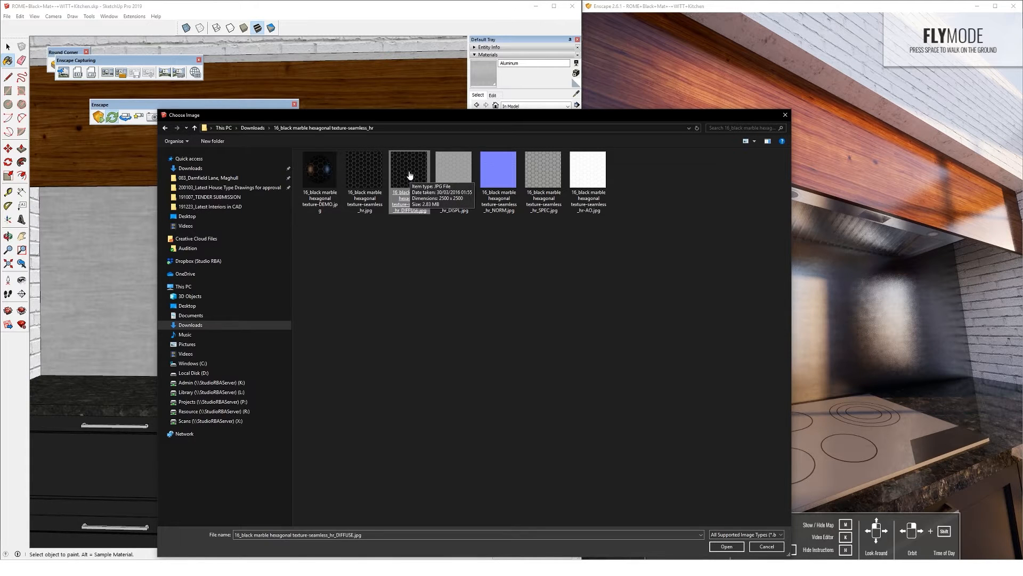
{"action": "double_click", "coordinate": [410, 169]}
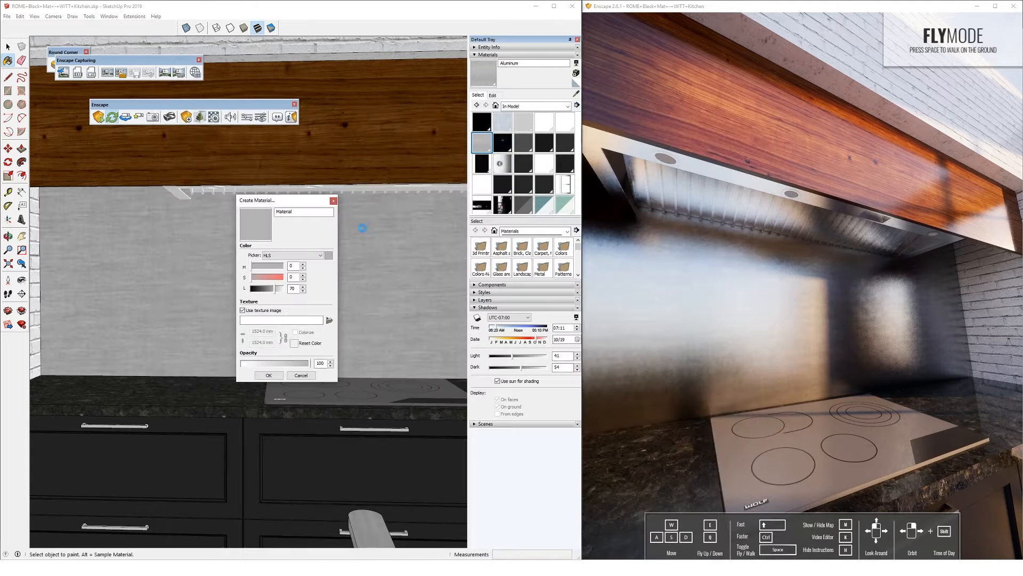
{"action": "left_click", "coordinate": [268, 376]}
- Paint the splashback face behind the cooktop with the new black marble hexagonal material
{"action": "double_click", "coordinate": [120, 278]}
{"action": "left_click", "coordinate": [215, 326]}
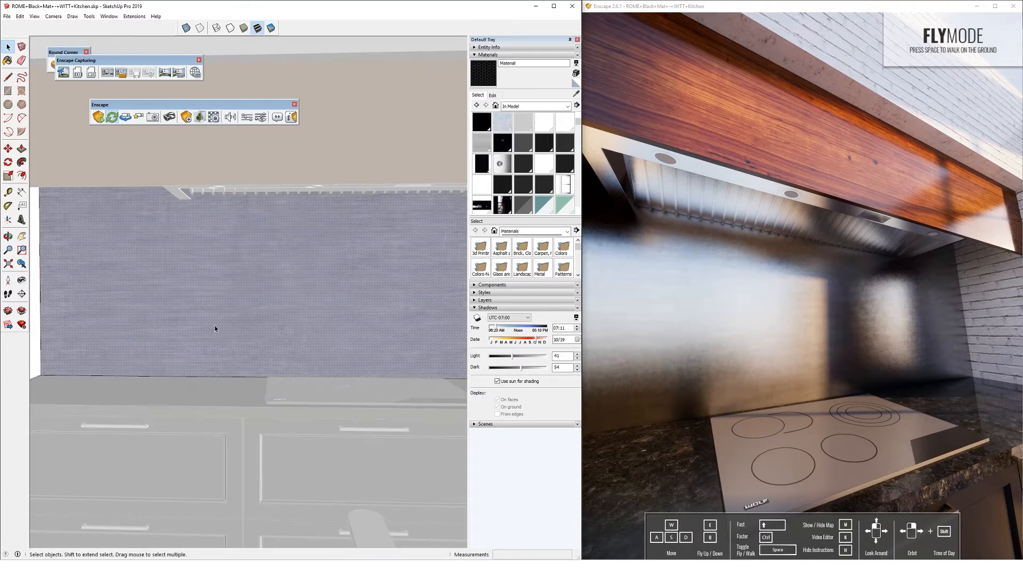
{"action": "middle_click_drag", "start_coordinate": [214, 326], "coordinate": [282, 335]}
{"action": "key", "text": "b"}
{"action": "left_click", "coordinate": [314, 300]}
{"action": "mouse_move", "coordinate": [315, 304]}
{"action": "middle_mouse_down"}
{"action": "mouse_move", "coordinate": [313, 290]}
{"action": "mouse_move", "coordinate": [351, 297]}
{"action": "mouse_move", "coordinate": [345, 319]}
{"action": "middle_mouse_up"}
- Set the hexagonal tile texture's width to 524 mm with linked proportions and check the tile scale in the Enscape render
{"action": "left_click", "coordinate": [493, 95]}
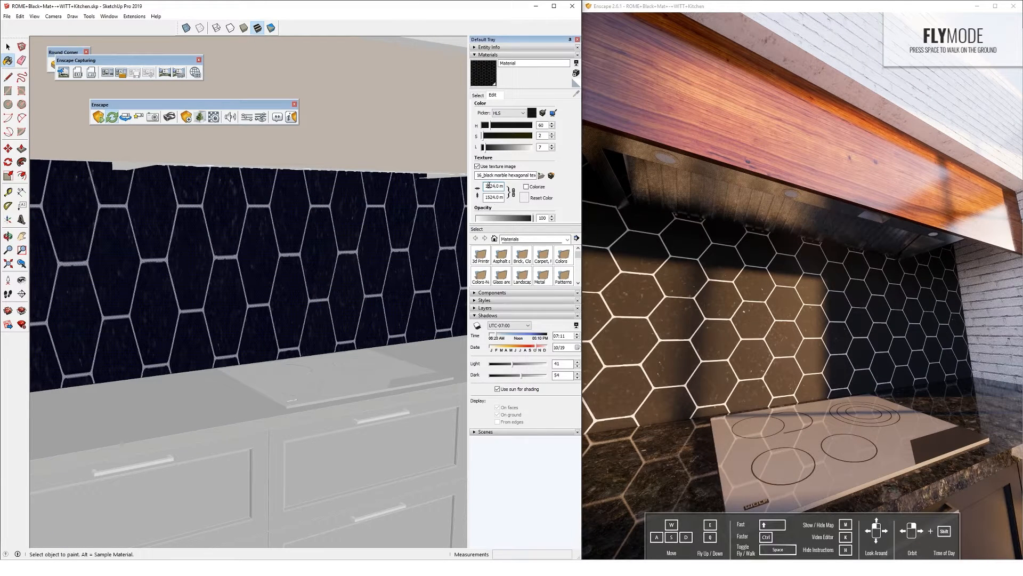
{"action": "key", "text": "BackSpace"}
{"action": "middle_click_drag", "start_coordinate": [353, 289], "coordinate": [249, 292]}
{"action": "scroll", "coordinate": [249, 293], "scroll_direction": "down", "scroll_amount": 2}
{"action": "scroll", "coordinate": [248, 293], "scroll_direction": "down", "scroll_amount": 2}
{"action": "scroll", "coordinate": [229, 289], "scroll_direction": "up", "scroll_amount": 5}
{"action": "scroll", "coordinate": [311, 309], "scroll_direction": "down", "scroll_amount": 4}
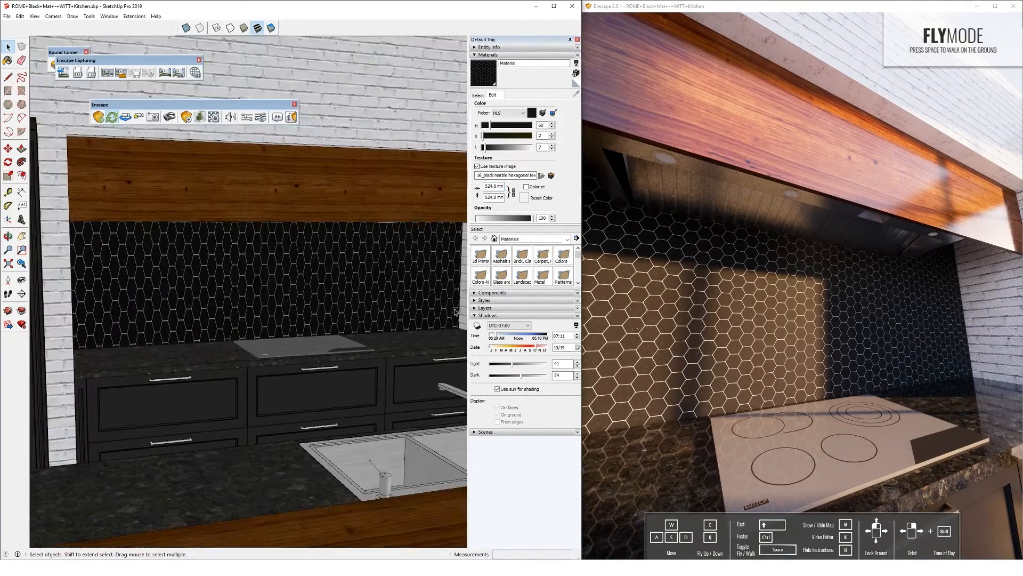
{"action": "scroll", "coordinate": [773, 297], "scroll_direction": "down", "scroll_amount": 5}
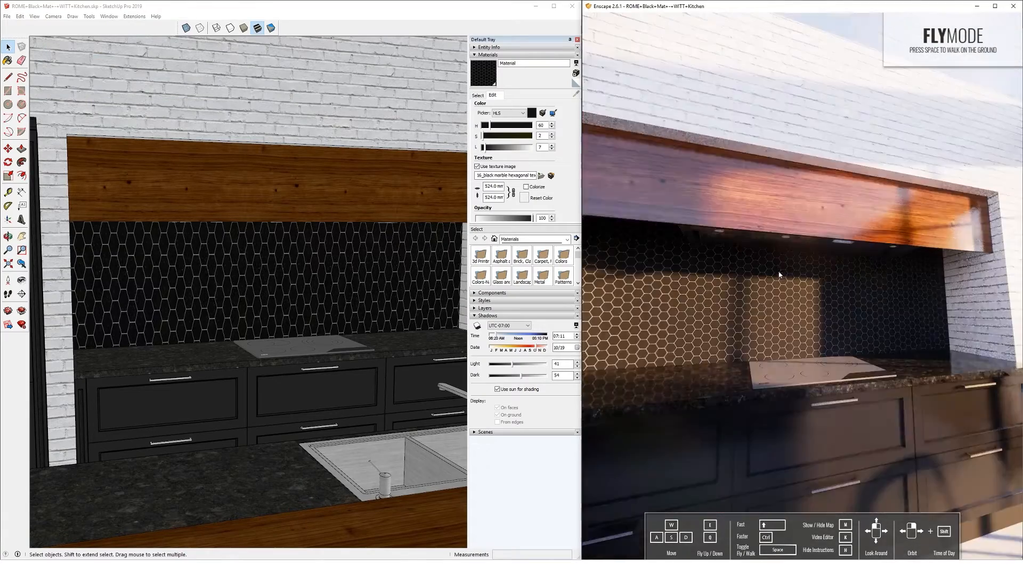
{"action": "scroll", "coordinate": [779, 290], "scroll_direction": "up", "scroll_amount": 6}
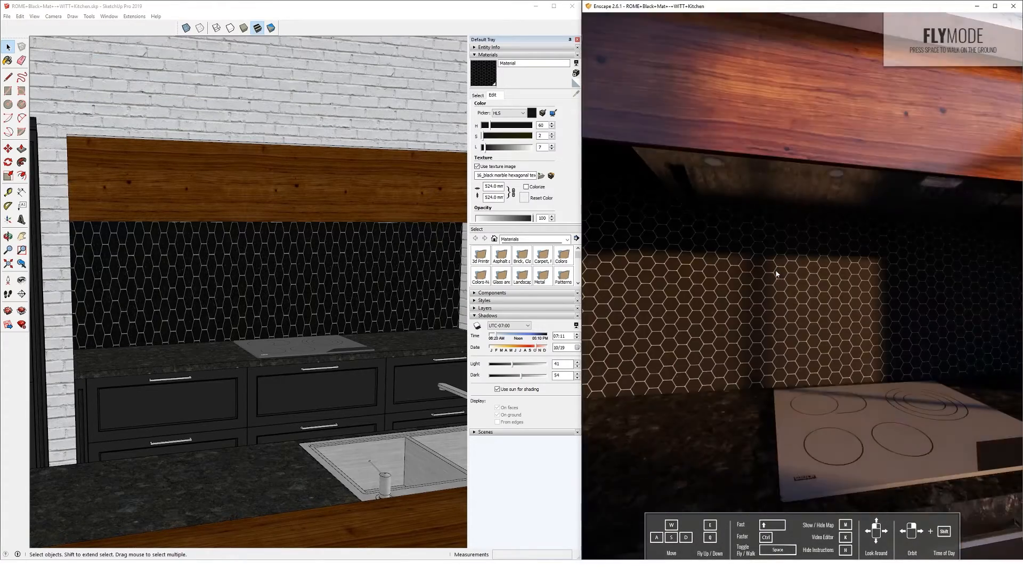
- Load 16_black marble hexagonal texture-seamless_hr_NORM.jpg as the bump texture of the splashback material in the Enscape material editor
{"action": "left_click", "coordinate": [478, 95]}
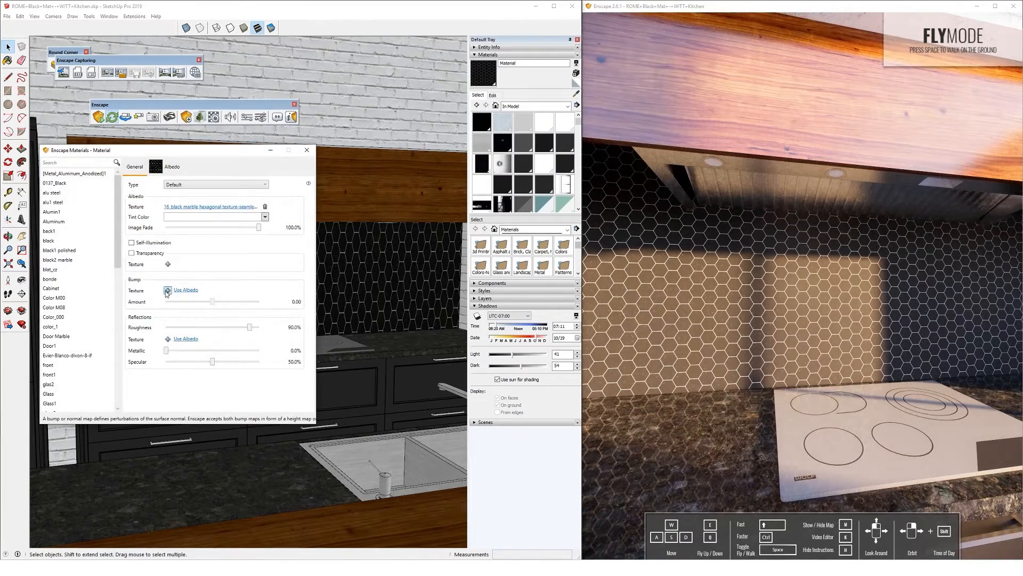
{"action": "left_click", "coordinate": [167, 290]}
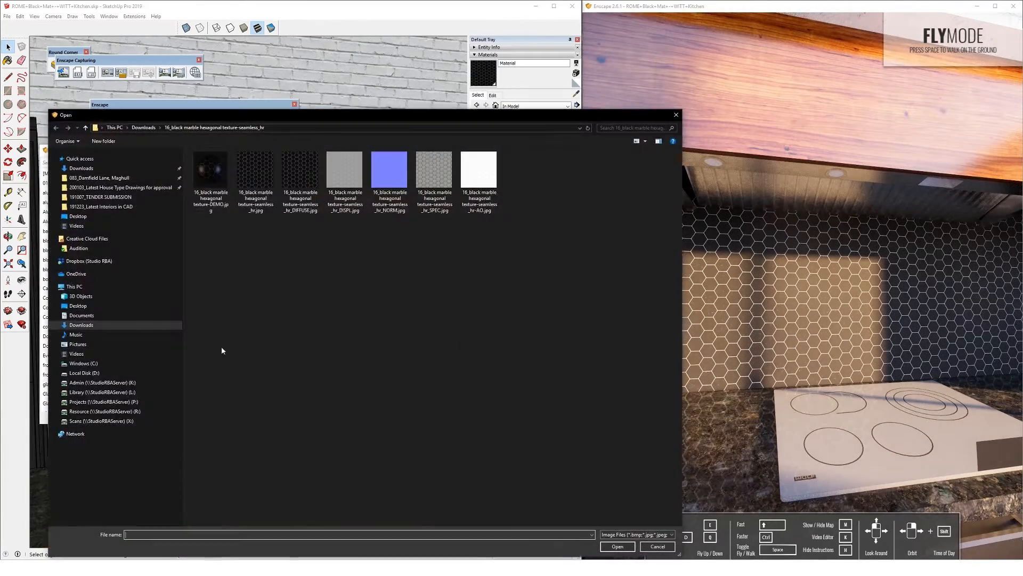
{"action": "left_click", "coordinate": [392, 168]}
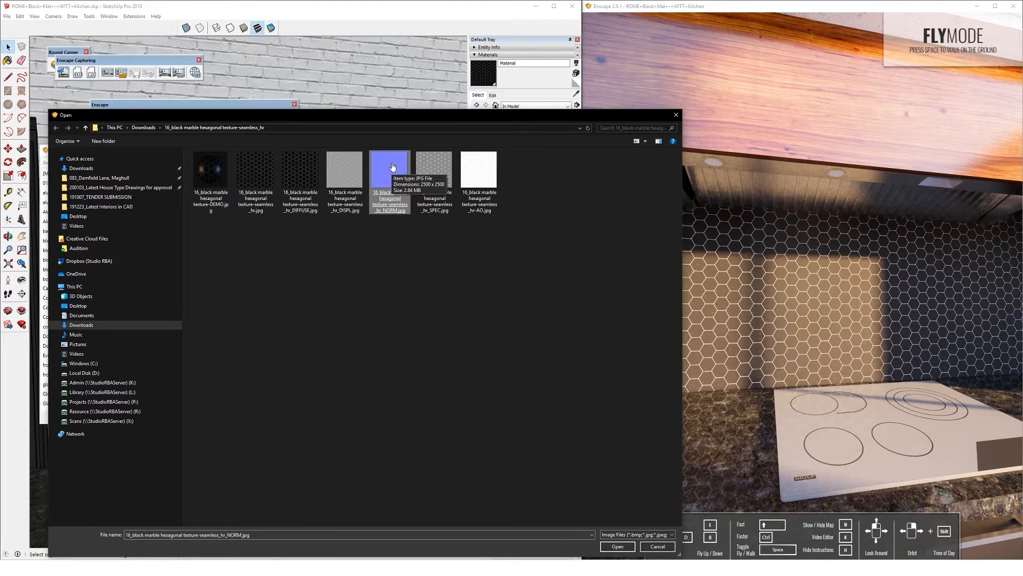
{"action": "double_click", "coordinate": [392, 167]}
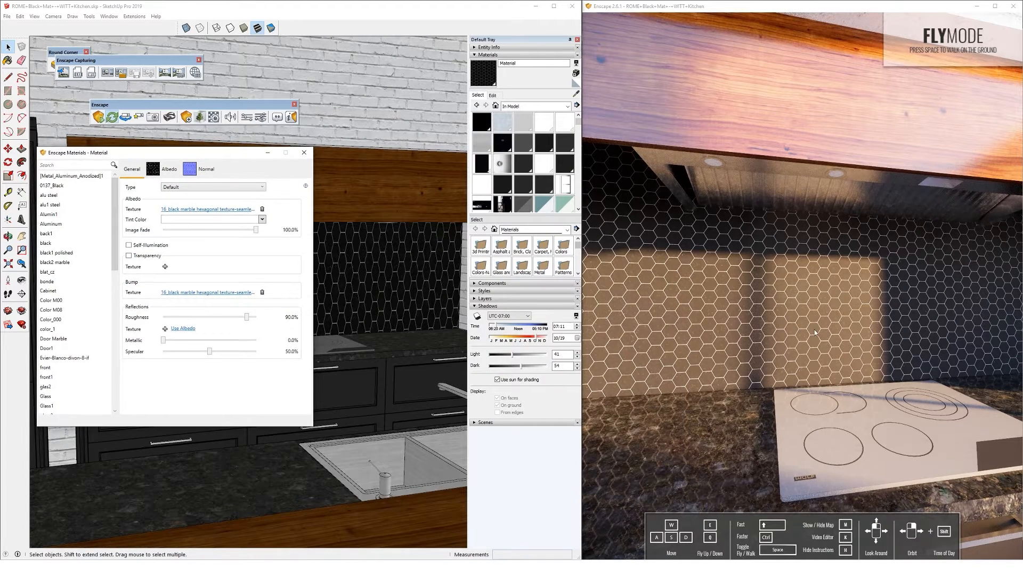
{"action": "scroll", "coordinate": [815, 332], "scroll_direction": "up", "scroll_amount": 3}
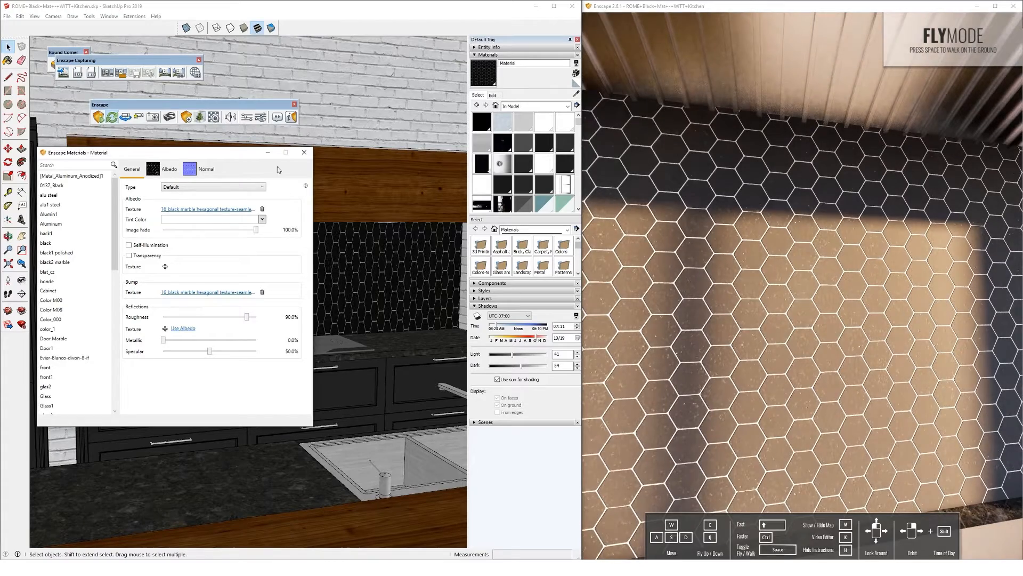
- Close the Enscape material editor and rename the hexagonal splashback material as Tiles
{"action": "left_click", "coordinate": [304, 153]}
{"action": "double_click", "coordinate": [531, 64]}
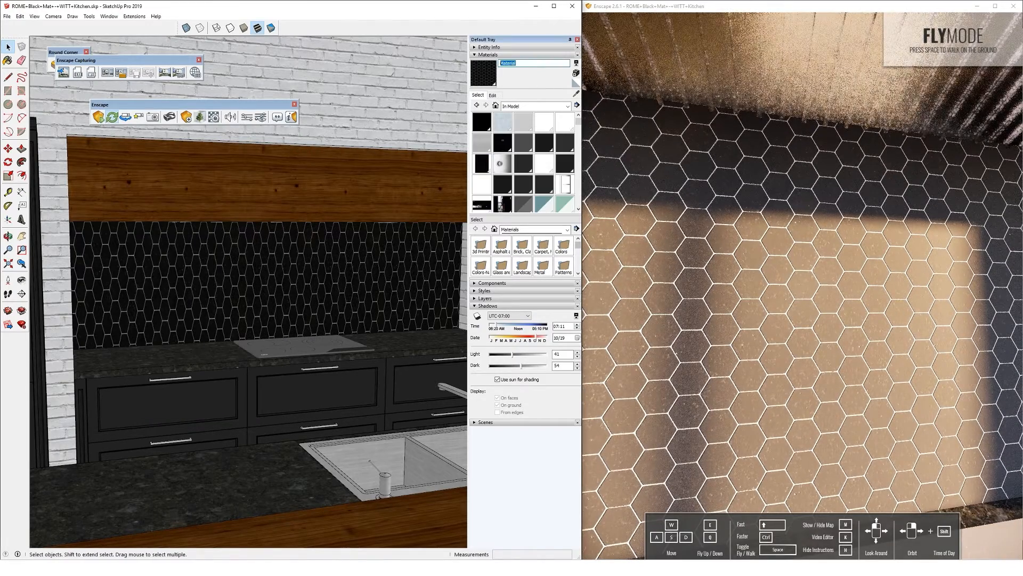
{"action": "type", "text": "Tiles"}
{"action": "key", "text": "Return"}
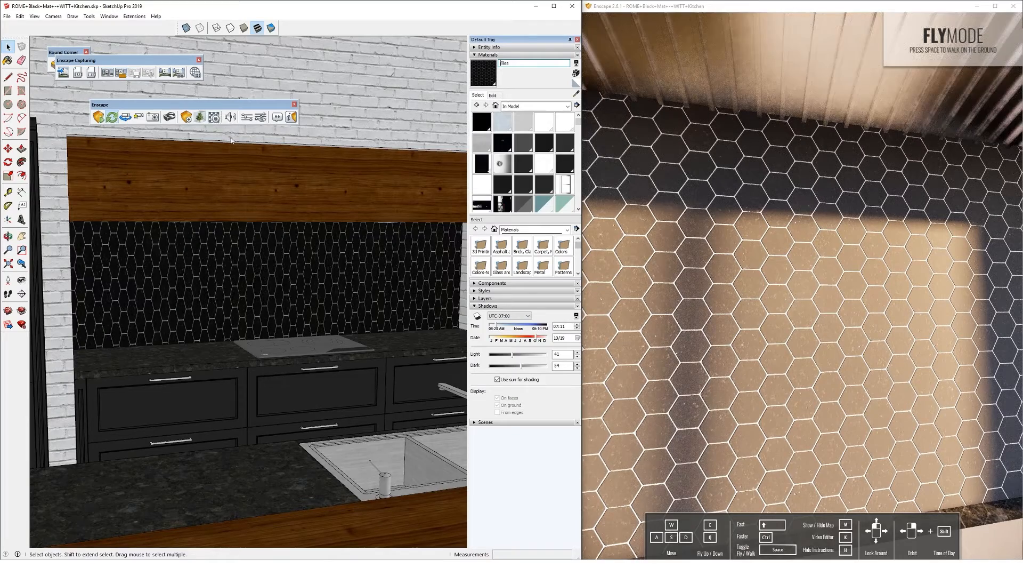
- Load 16_black marble hexagonal texture-seamless_hr_SPEC.jpg as the reflections texture of the Tiles material in the Enscape material editor
{"action": "left_click", "coordinate": [213, 117]}
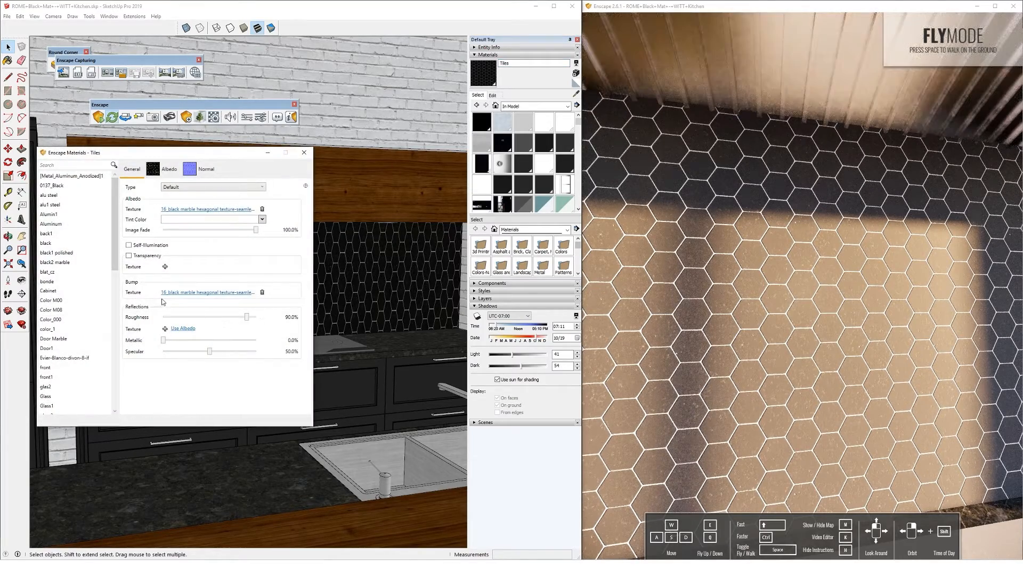
{"action": "left_click", "coordinate": [165, 329]}
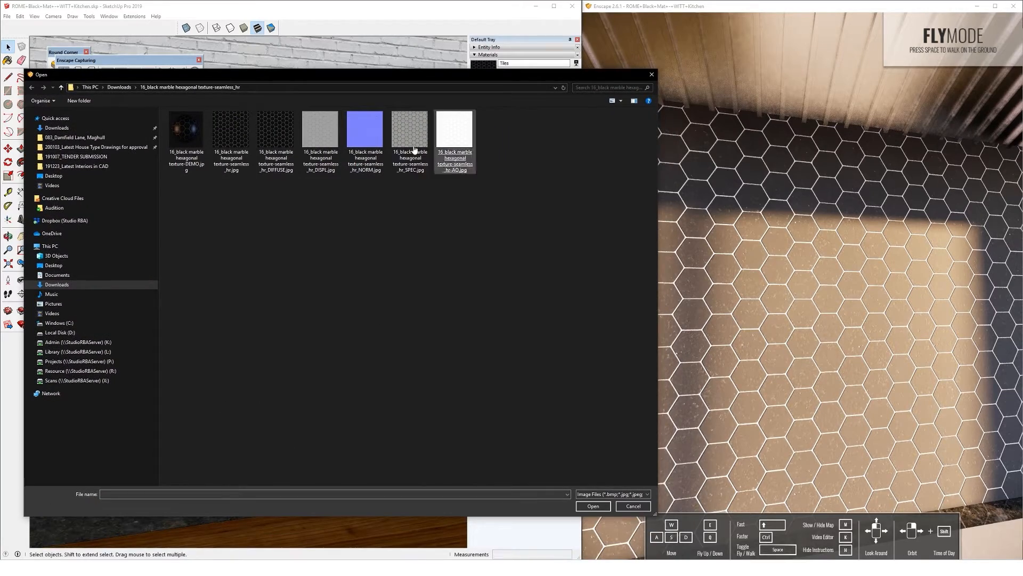
{"action": "double_click", "coordinate": [408, 147]}
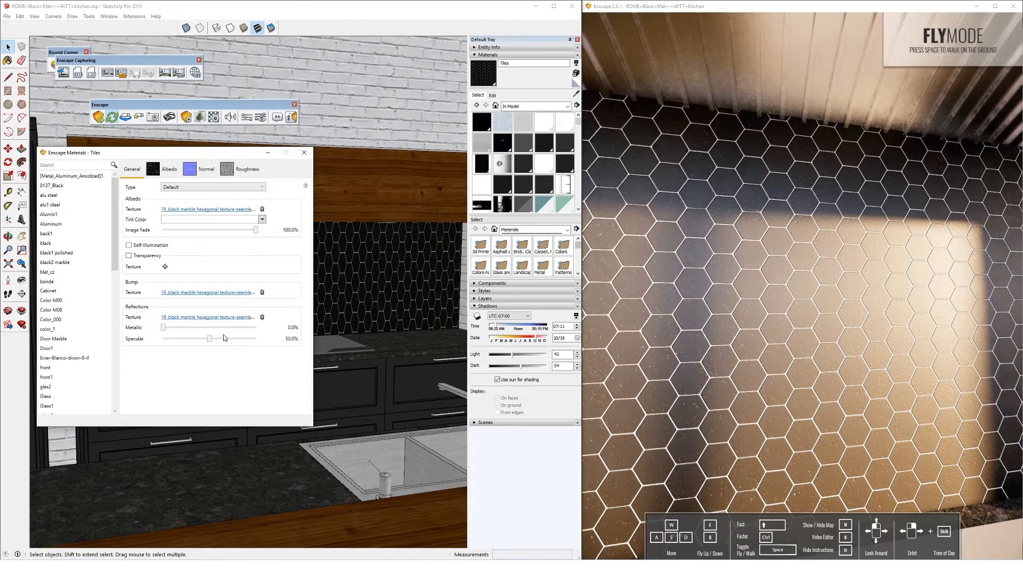
- Set the Tiles material's specular to 67.6% and metallic to 30.5%, and inspect the reflections in the Enscape render
{"action": "left_click_drag", "start_coordinate": [220, 342], "coordinate": [226, 339]}
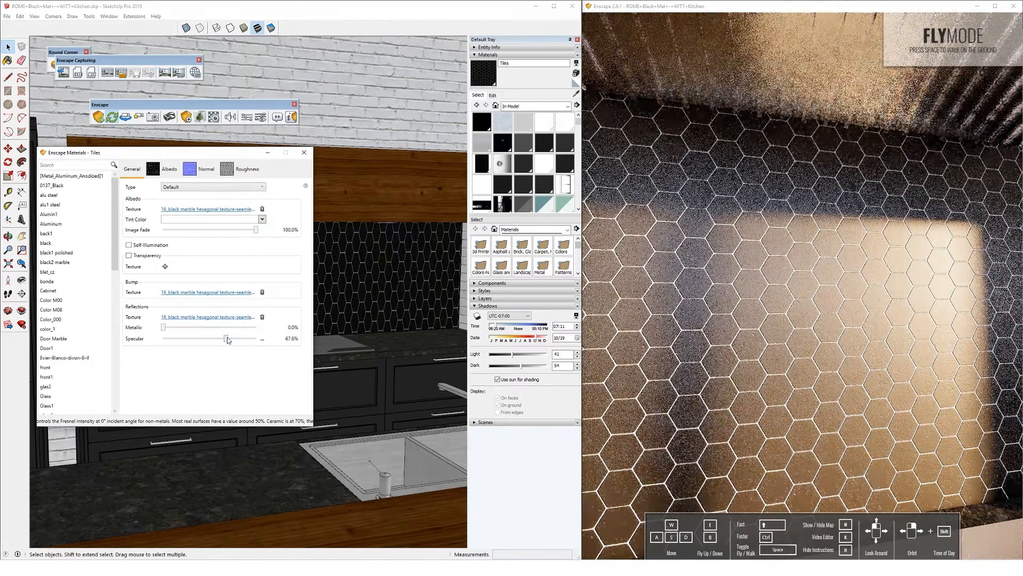
{"action": "left_click_drag", "start_coordinate": [164, 328], "coordinate": [191, 327]}
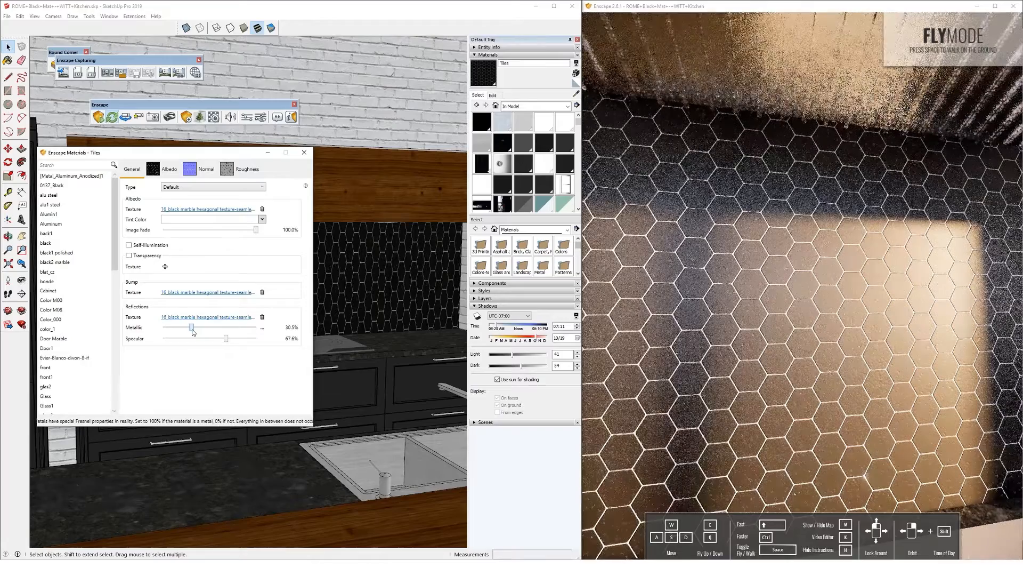
{"action": "right_click_drag", "start_coordinate": [799, 288], "coordinate": [769, 290]}
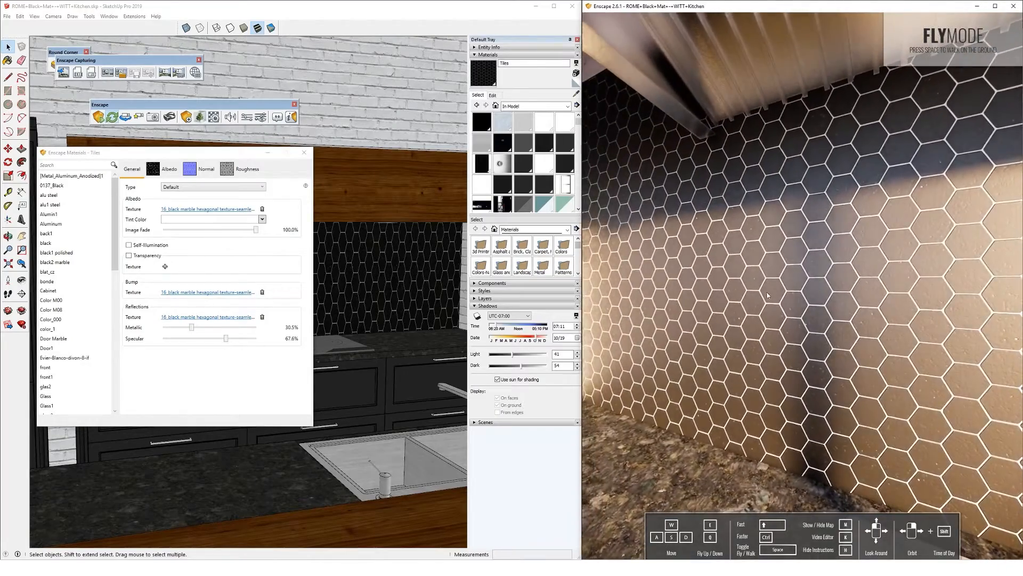
{"action": "scroll", "coordinate": [768, 290], "scroll_direction": "down", "scroll_amount": 5}
{"action": "scroll", "coordinate": [762, 302], "scroll_direction": "up", "scroll_amount": 5}
{"action": "right_click_drag", "start_coordinate": [762, 303], "coordinate": [818, 299]}
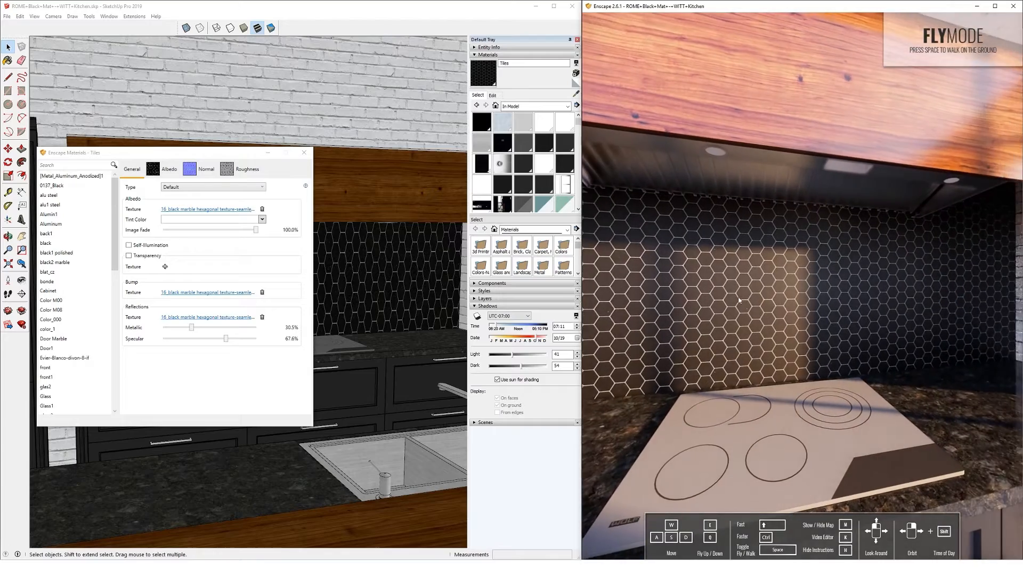
- Rename the tile material as Tiles marble and remove its reflections texture
{"action": "left_click", "coordinate": [535, 63]}
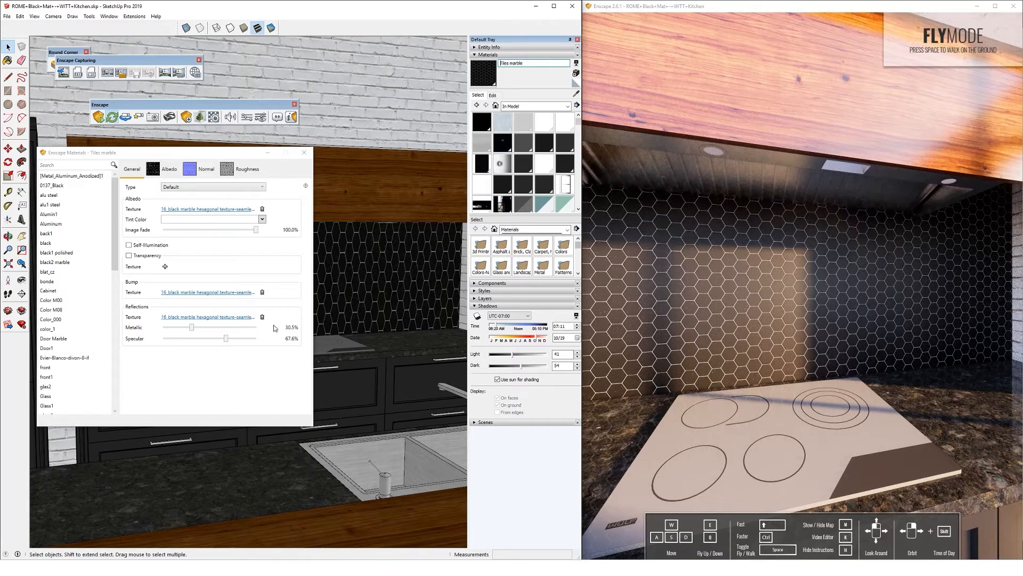
{"action": "left_click", "coordinate": [261, 317]}
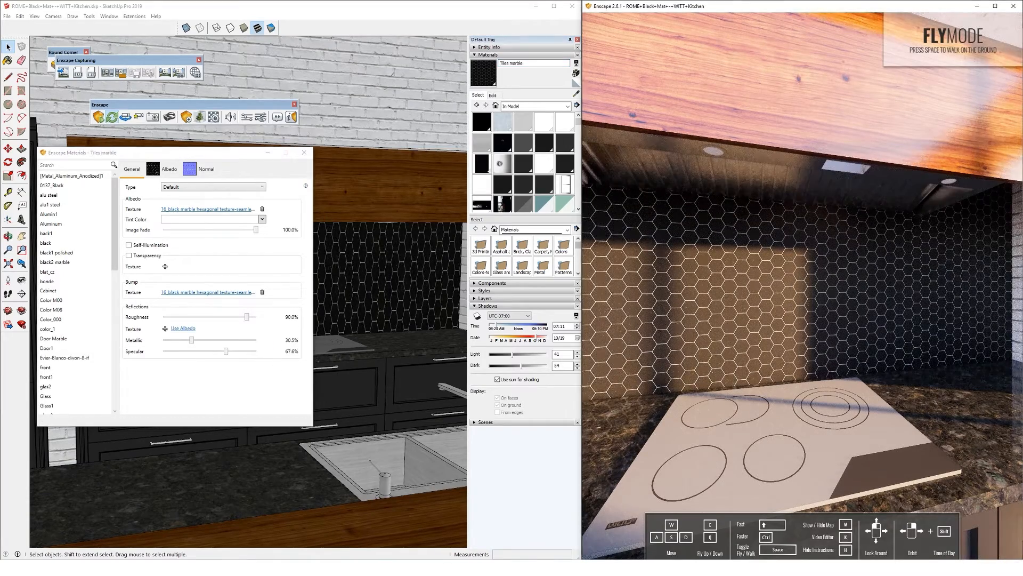
{"action": "right_click_drag", "start_coordinate": [802, 286], "coordinate": [658, 240]}
- Rename the tile material as Tiles polished, set its roughness to 12.6% and review the kitchen in the Enscape render
{"action": "left_click", "coordinate": [521, 63]}
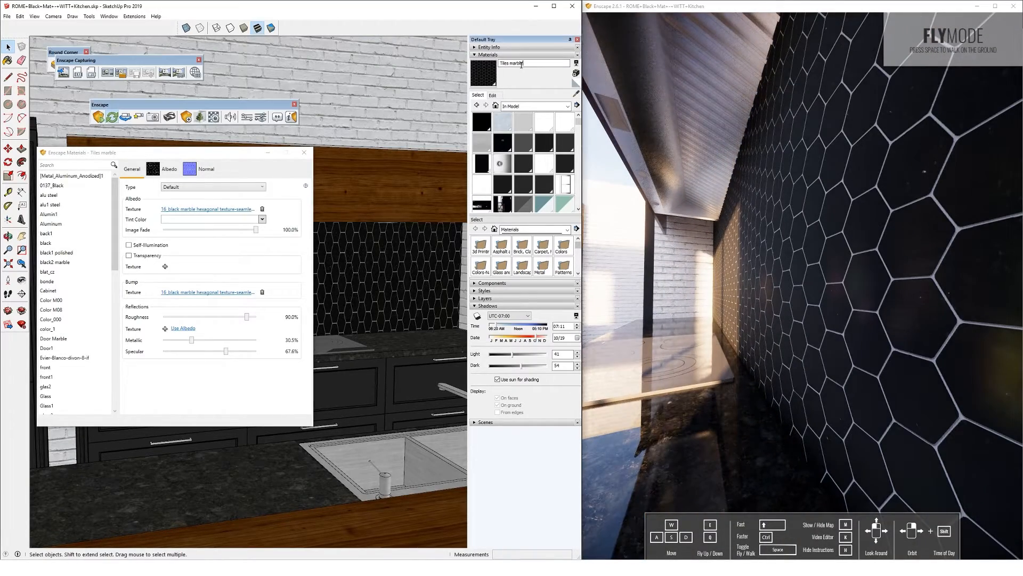
{"action": "type", "text": "polished"}
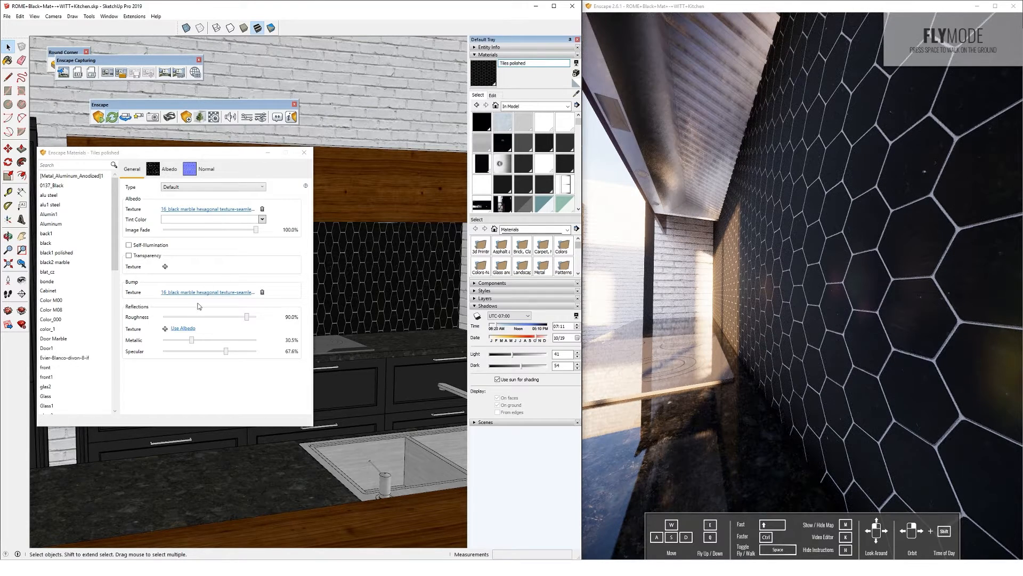
{"action": "left_click_drag", "start_coordinate": [243, 318], "coordinate": [175, 318]}
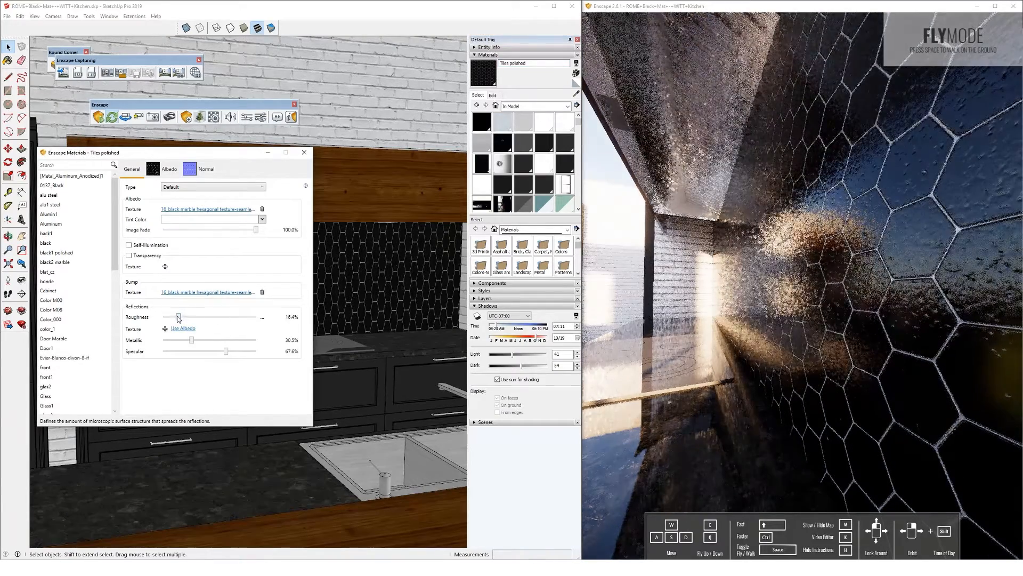
{"action": "scroll", "coordinate": [737, 297], "scroll_direction": "down", "scroll_amount": 3}
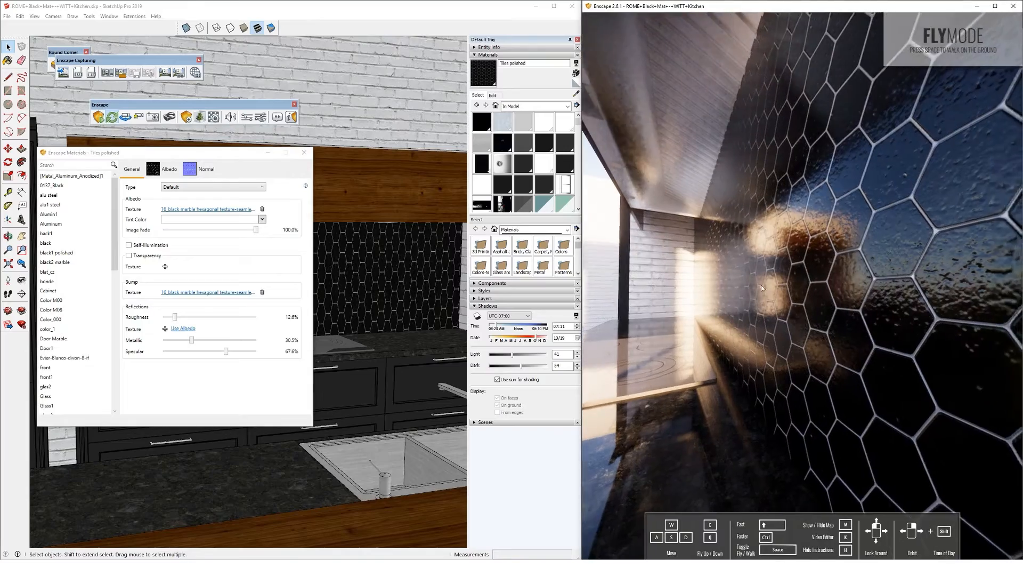
{"action": "right_click_drag", "start_coordinate": [753, 296], "coordinate": [829, 310]}
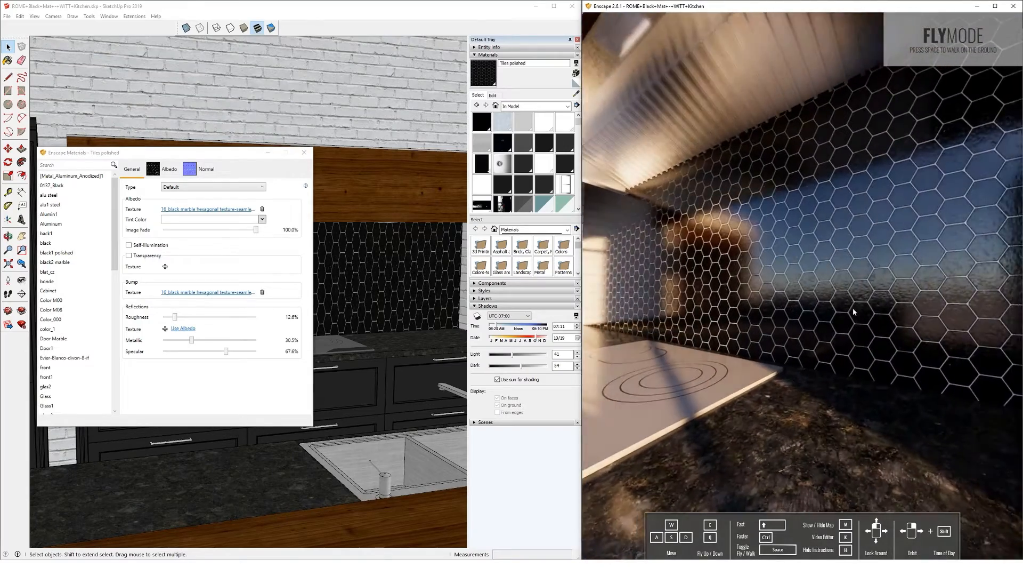
{"action": "scroll", "coordinate": [885, 388], "scroll_direction": "down", "scroll_amount": 4}
{"action": "scroll", "coordinate": [804, 337], "scroll_direction": "up", "scroll_amount": 3}
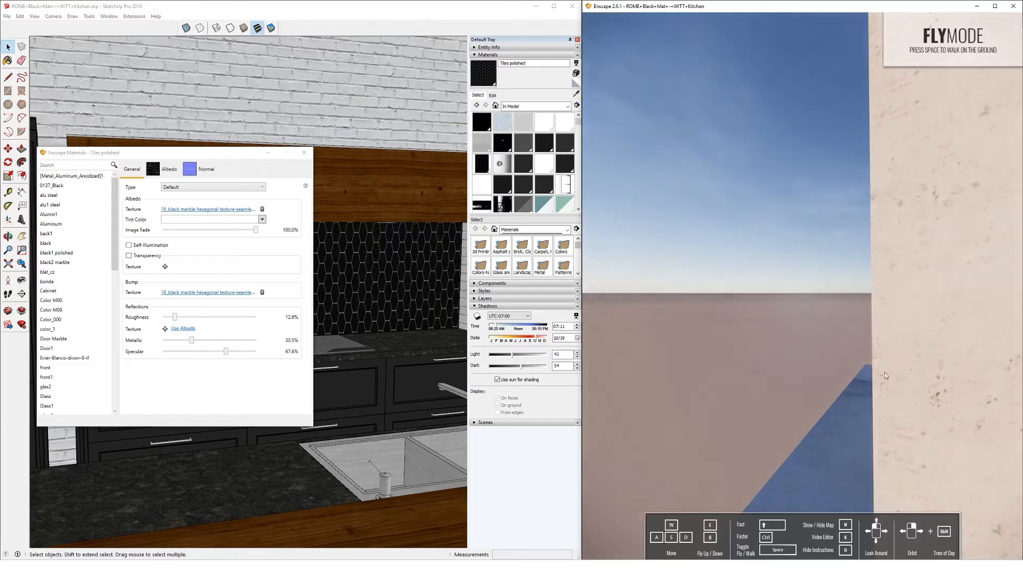
{"action": "scroll", "coordinate": [885, 371], "scroll_direction": "down", "scroll_amount": 4}
{"action": "right_click_drag", "start_coordinate": [884, 372], "coordinate": [846, 330]}
{"action": "scroll", "coordinate": [836, 330], "scroll_direction": "down", "scroll_amount": 4}
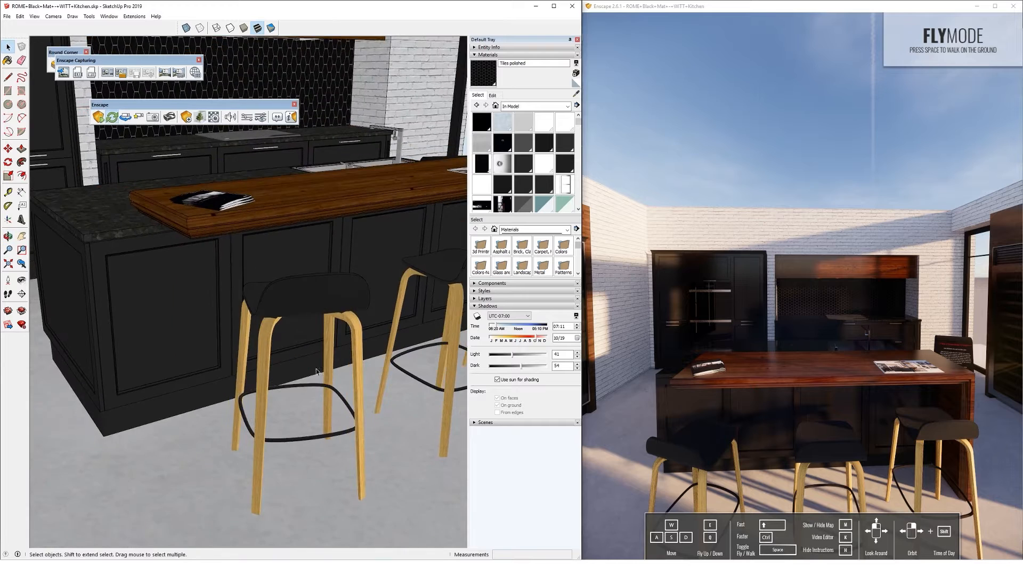
- Sample the black material of the bar stool seat and rename it as Door1 marble
{"action": "mouse_move", "coordinate": [315, 369]}
{"action": "middle_mouse_down"}
{"action": "mouse_move", "coordinate": [272, 317]}
{"action": "mouse_move", "coordinate": [304, 334]}
{"action": "mouse_move", "coordinate": [306, 281]}
{"action": "mouse_move", "coordinate": [315, 288]}
{"action": "middle_mouse_up"}
{"action": "scroll", "coordinate": [321, 333], "scroll_direction": "up", "scroll_amount": 4}
{"action": "left_click", "coordinate": [576, 94]}
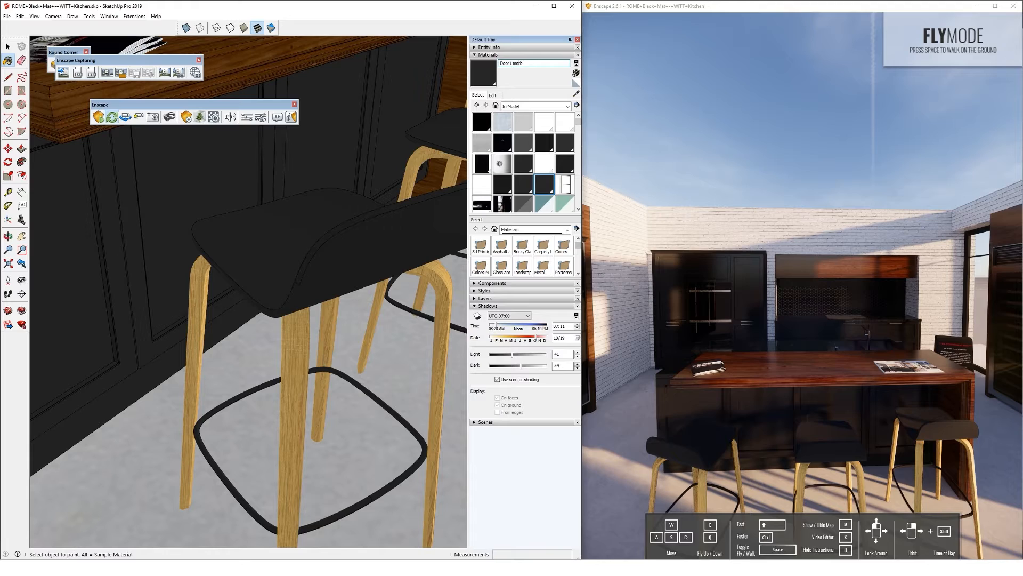
{"action": "type", "text": "le"}
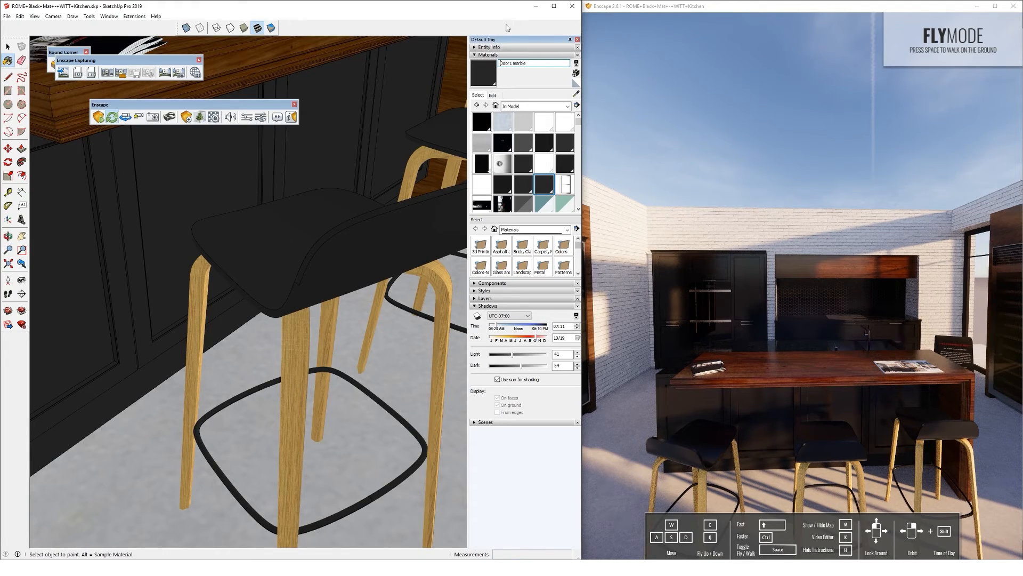
- Test the stool seat material's colour by raising its lightness to 81, and return the lightness to 12
{"action": "left_click", "coordinate": [493, 95]}
{"action": "left_click_drag", "start_coordinate": [494, 147], "coordinate": [524, 156]}
{"action": "middle_click_drag", "start_coordinate": [289, 322], "coordinate": [352, 293]}
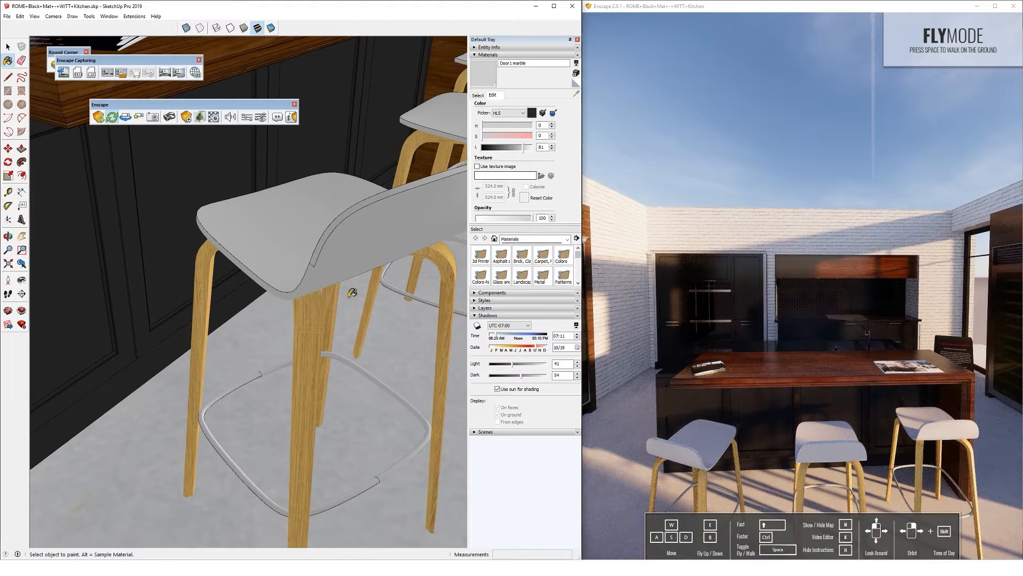
{"action": "left_click_drag", "start_coordinate": [522, 151], "coordinate": [489, 155]}
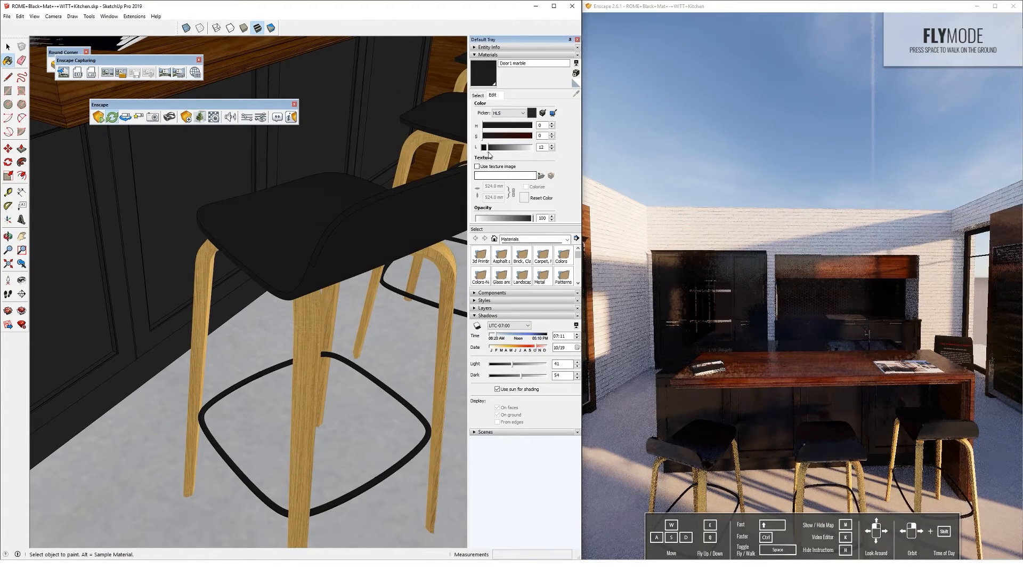
{"action": "middle_click_drag", "start_coordinate": [333, 231], "coordinate": [308, 235]}
- Switch to the texture website and download the club-member high-resolution version of Alder fine wood texture seamless 21171 from the Medium wood category
{"action": "left_click", "coordinate": [475, 96]}
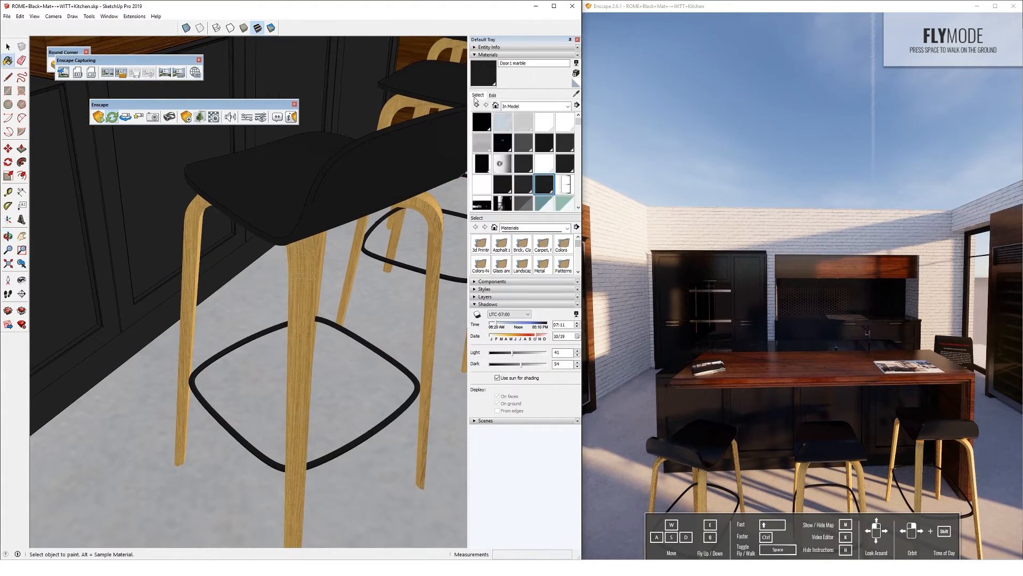
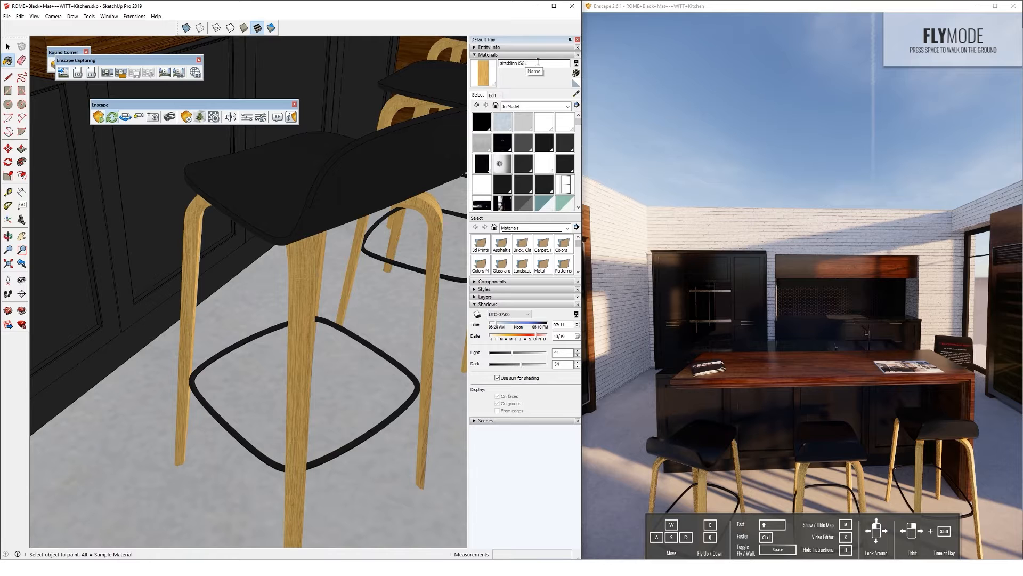
{"action": "key", "text": "alt+Tab"}
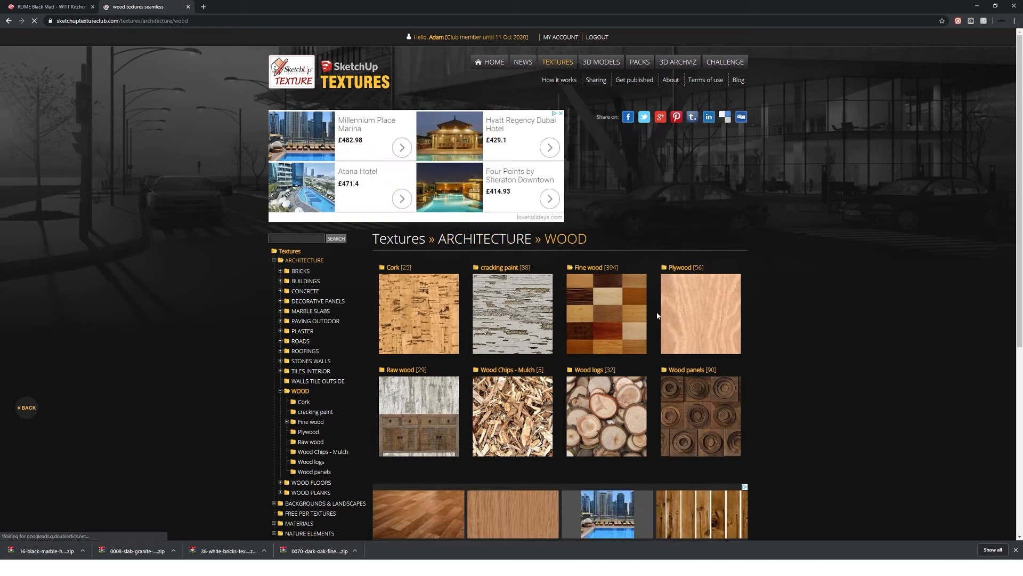
{"action": "left_click", "coordinate": [607, 325]}
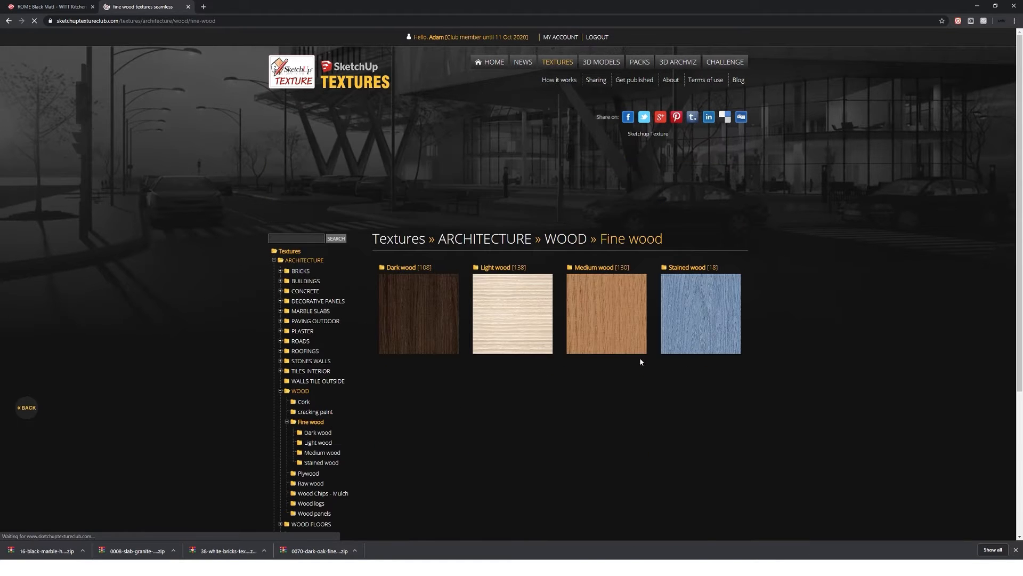
{"action": "left_click", "coordinate": [595, 326]}
{"action": "scroll", "coordinate": [820, 296], "scroll_direction": "down", "scroll_amount": 1}
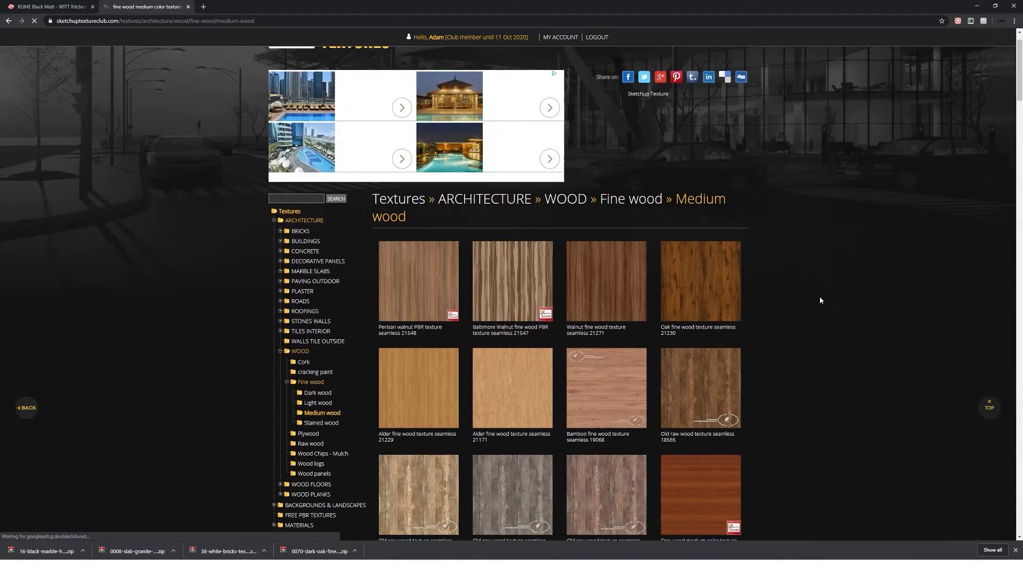
{"action": "left_click", "coordinate": [521, 373]}
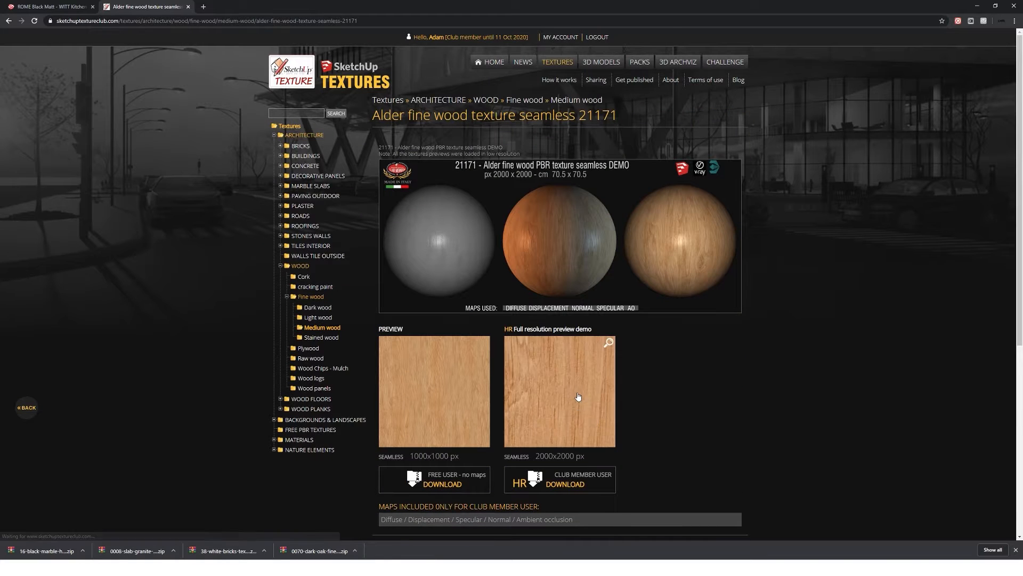
{"action": "left_click", "coordinate": [557, 486]}
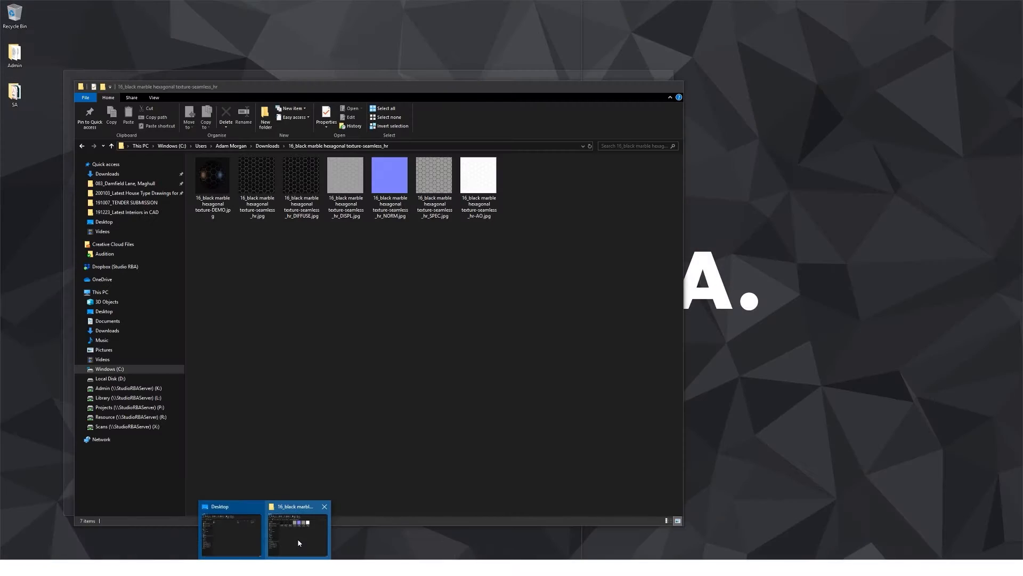
- Extract 126-alder-fine-wood-texture-seamless-hr.zip in the Downloads folder and open the extracted folder
{"action": "left_click", "coordinate": [297, 528]}
{"action": "left_click", "coordinate": [267, 145]}
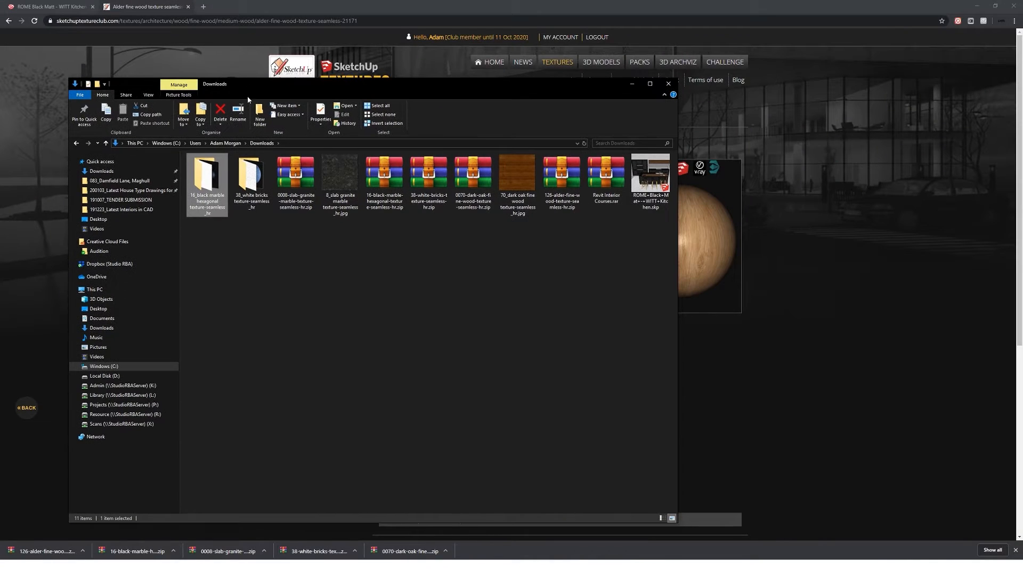
{"action": "right_click", "coordinate": [561, 175]}
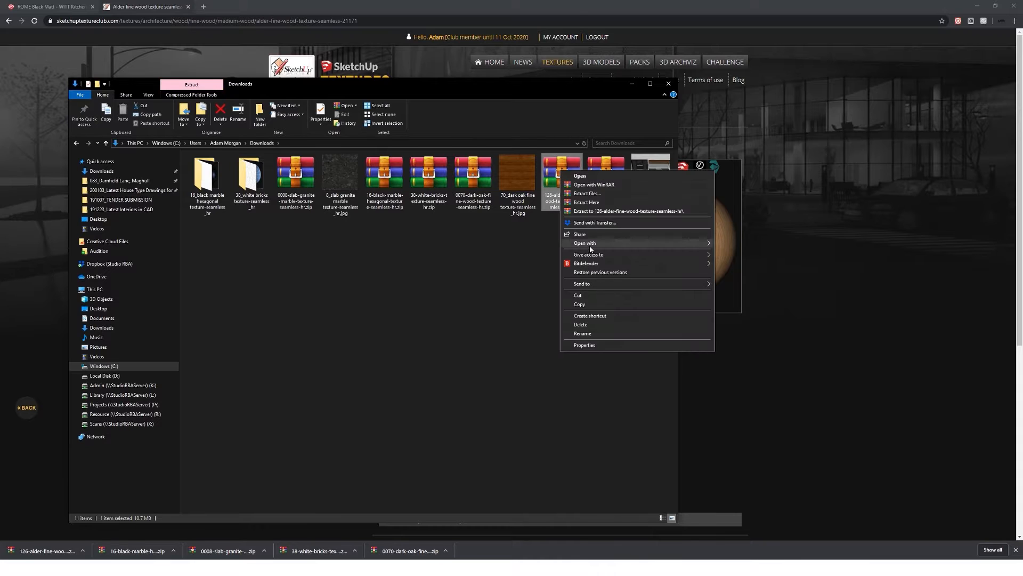
{"action": "left_click", "coordinate": [587, 202]}
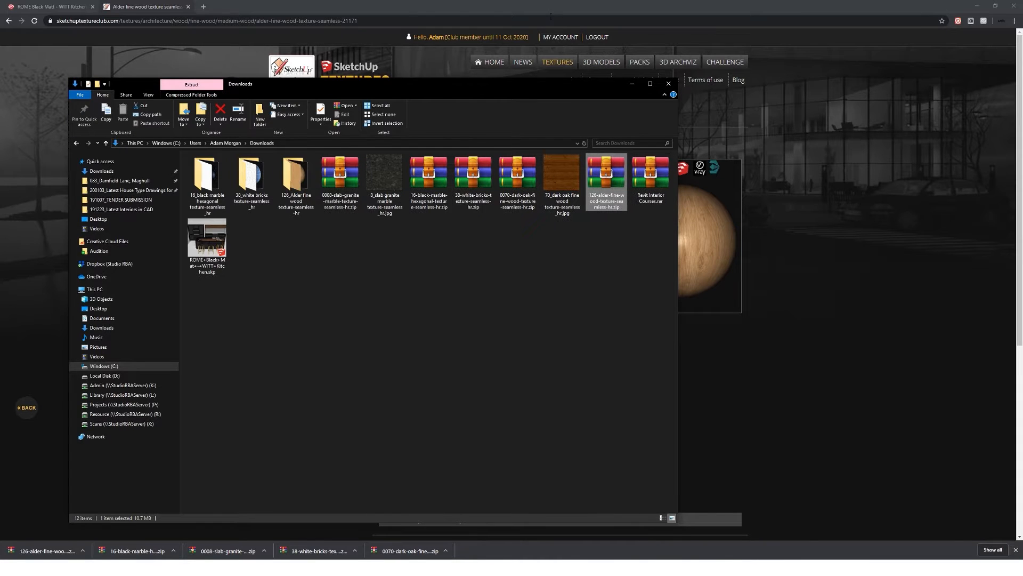
{"action": "left_click", "coordinate": [296, 174]}
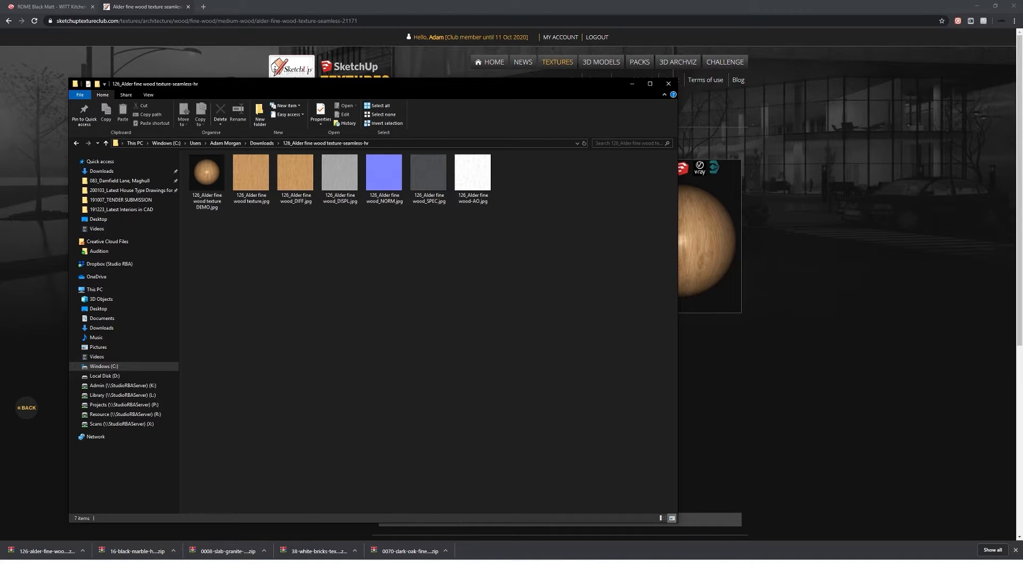
- Switch to SketchUp and create a material named Light wood from 126_Alder fine wood_DIFF.jpg with a texture size of 100 mm
{"action": "mouse_move", "coordinate": [382, 567]}
{"action": "left_click", "coordinate": [362, 533]}
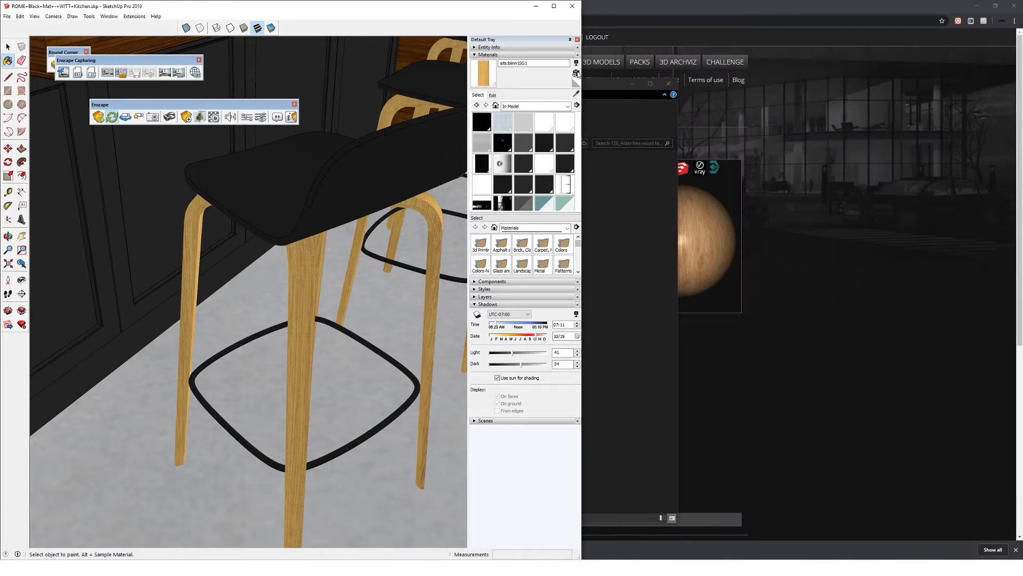
{"action": "left_click", "coordinate": [576, 73]}
{"action": "left_click", "coordinate": [264, 311]}
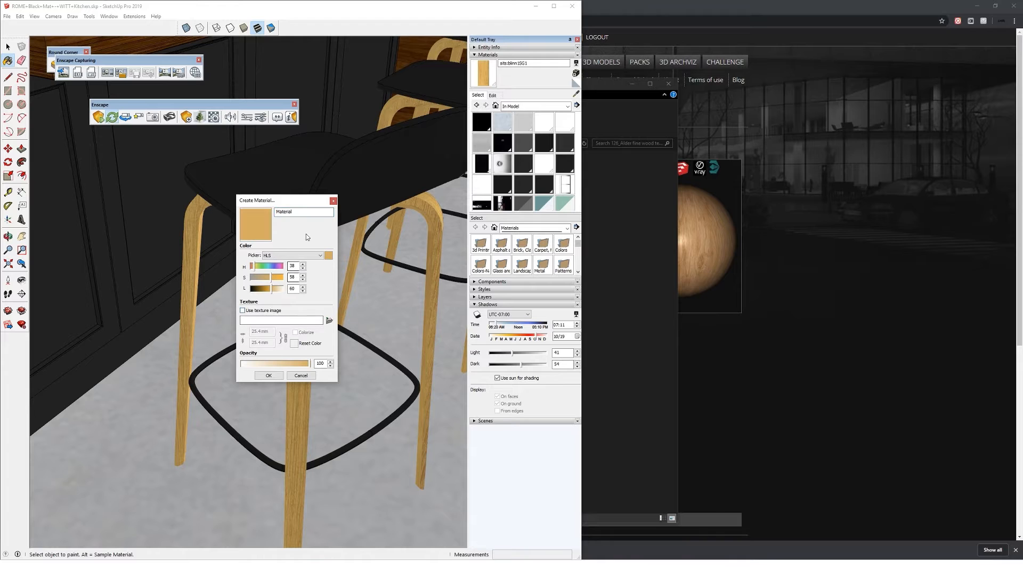
{"action": "double_click", "coordinate": [300, 214]}
{"action": "type", "text": "Light wood"}
{"action": "left_click", "coordinate": [260, 318]}
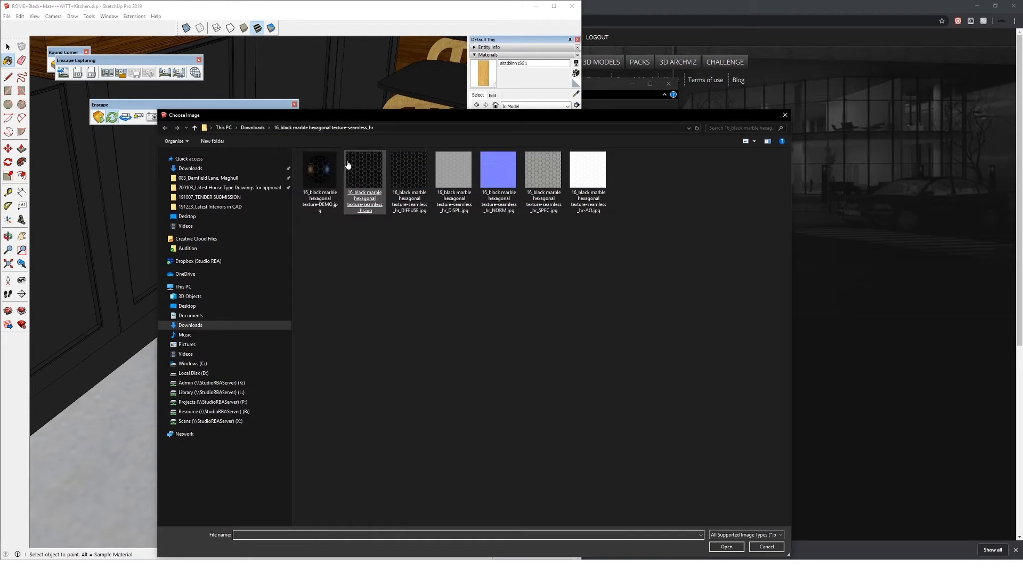
{"action": "left_click_drag", "start_coordinate": [245, 107], "coordinate": [222, 95]}
{"action": "double_click", "coordinate": [361, 160]}
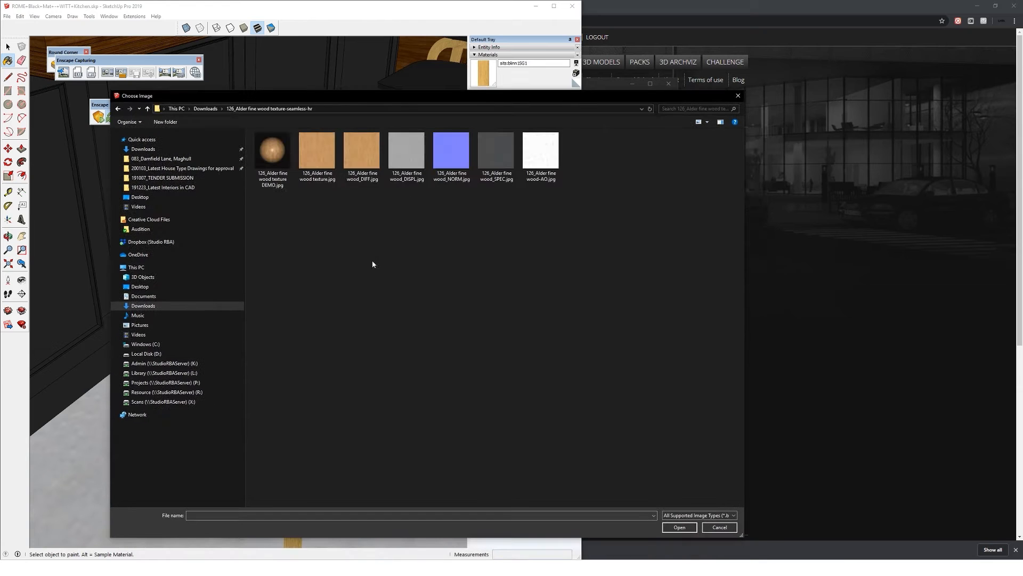
{"action": "double_click", "coordinate": [361, 151]}
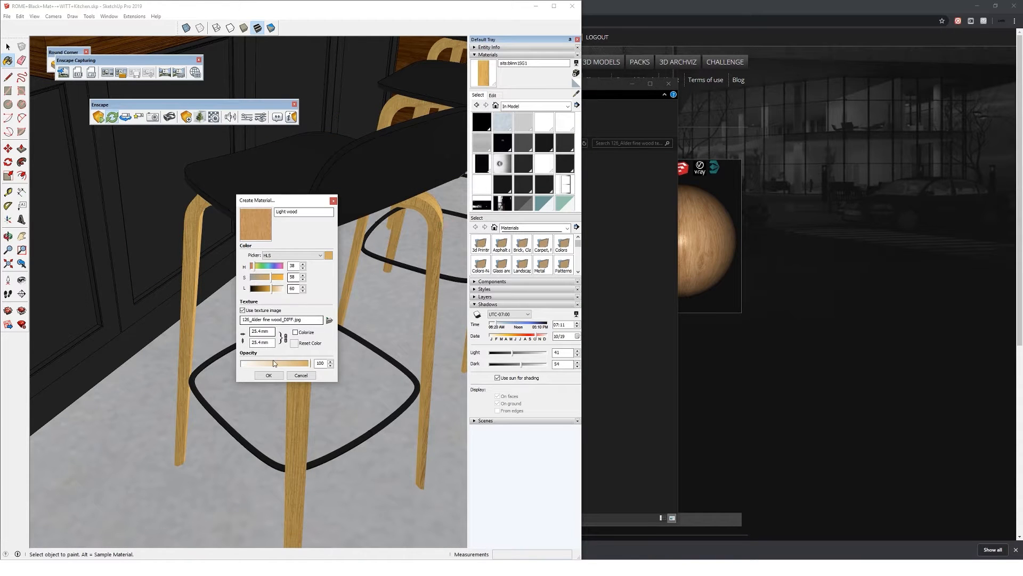
{"action": "type", "text": "100"}
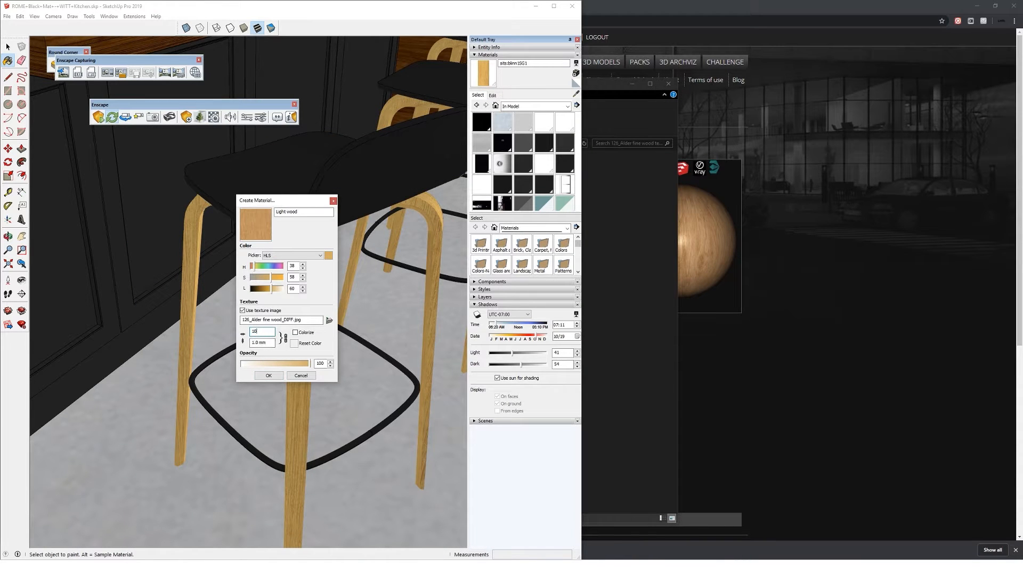
{"action": "left_click", "coordinate": [268, 375]}
- Open the bar stool component for editing and paint its wooden legs with the Light wood material
{"action": "key", "text": "space"}
{"action": "right_click", "coordinate": [192, 250]}
{"action": "left_click", "coordinate": [188, 252]}
{"action": "double_click", "coordinate": [187, 252]}
{"action": "left_click", "coordinate": [187, 251]}
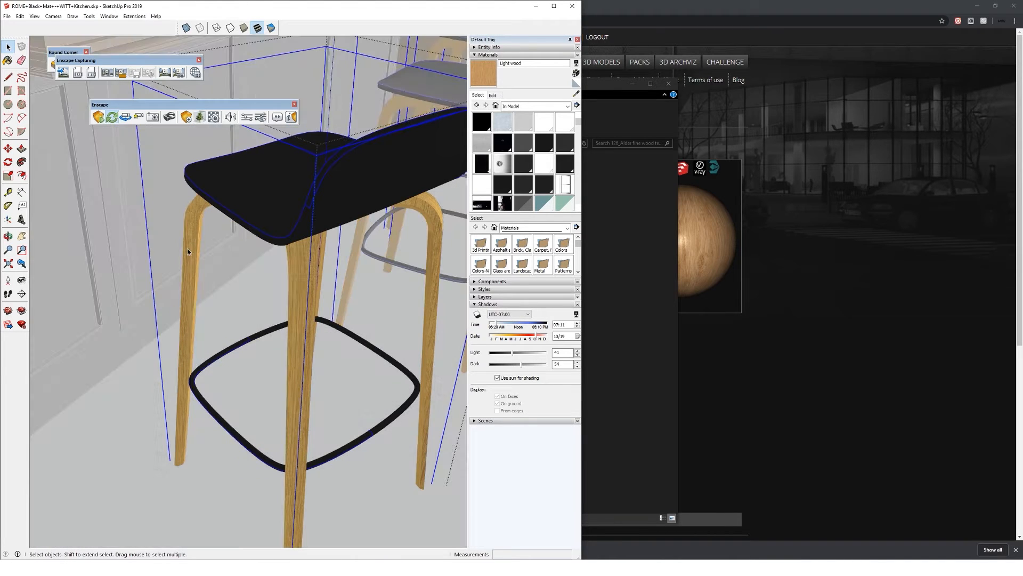
{"action": "double_click", "coordinate": [191, 246]}
{"action": "left_click", "coordinate": [190, 246]}
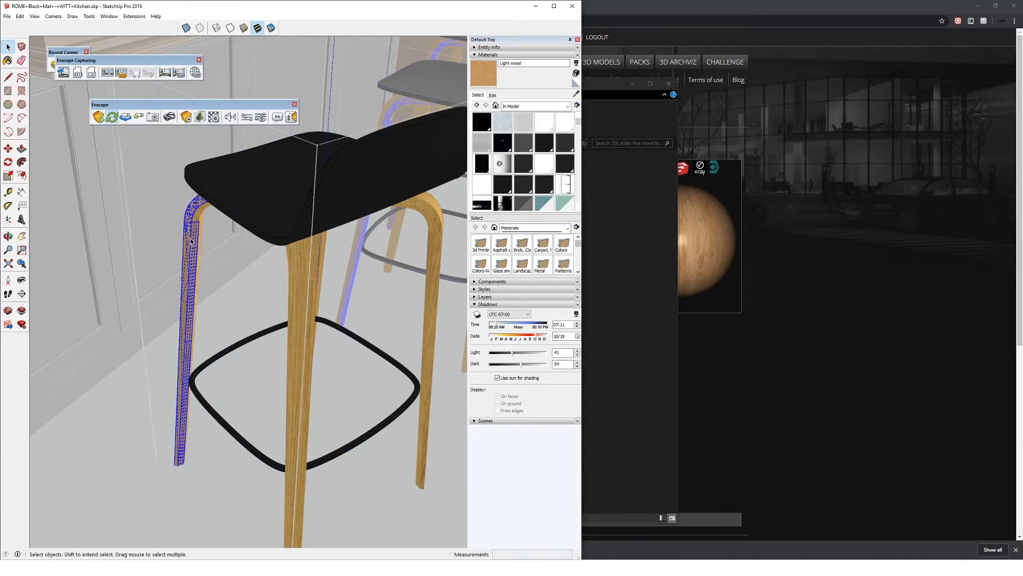
{"action": "left_click", "coordinate": [217, 263]}
{"action": "key", "text": "b"}
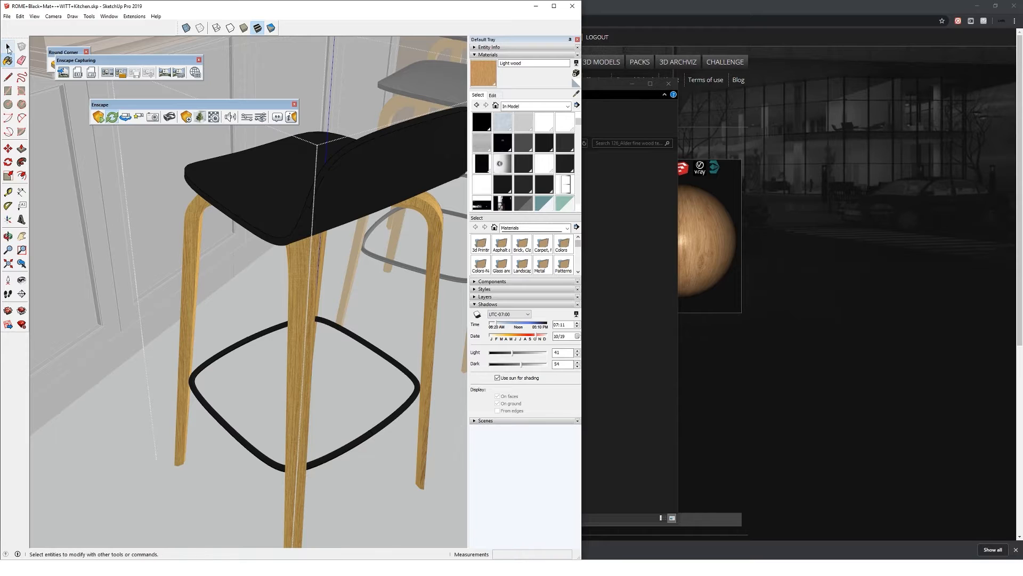
{"action": "left_click", "coordinate": [190, 246], "text": "shift"}
{"action": "key", "text": "space"}
- Enlarge the Light wood texture on the stool legs to a size of 50000 mm and leave the component
{"action": "scroll", "coordinate": [306, 268], "scroll_direction": "up", "scroll_amount": 10}
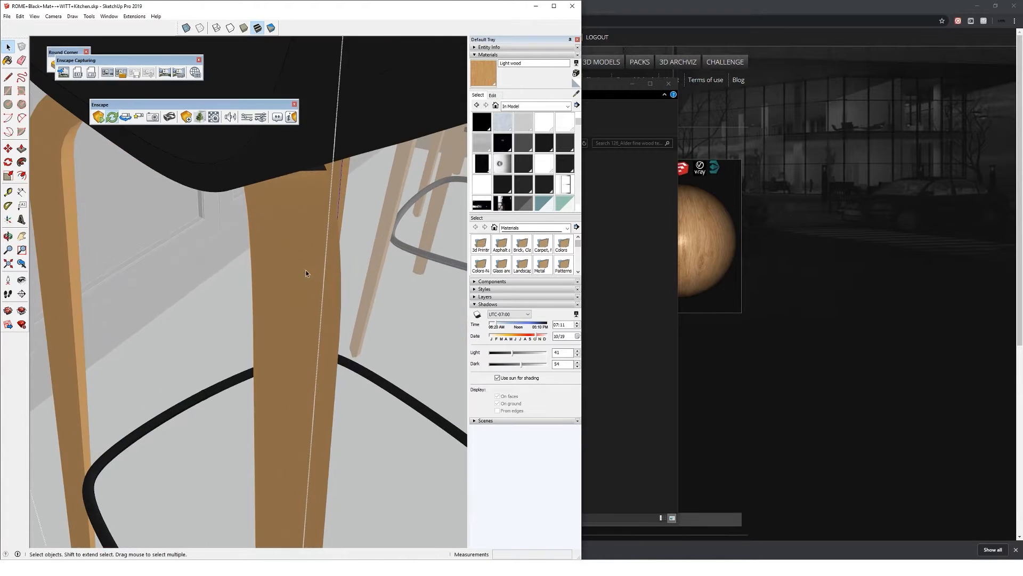
{"action": "left_click", "coordinate": [498, 98]}
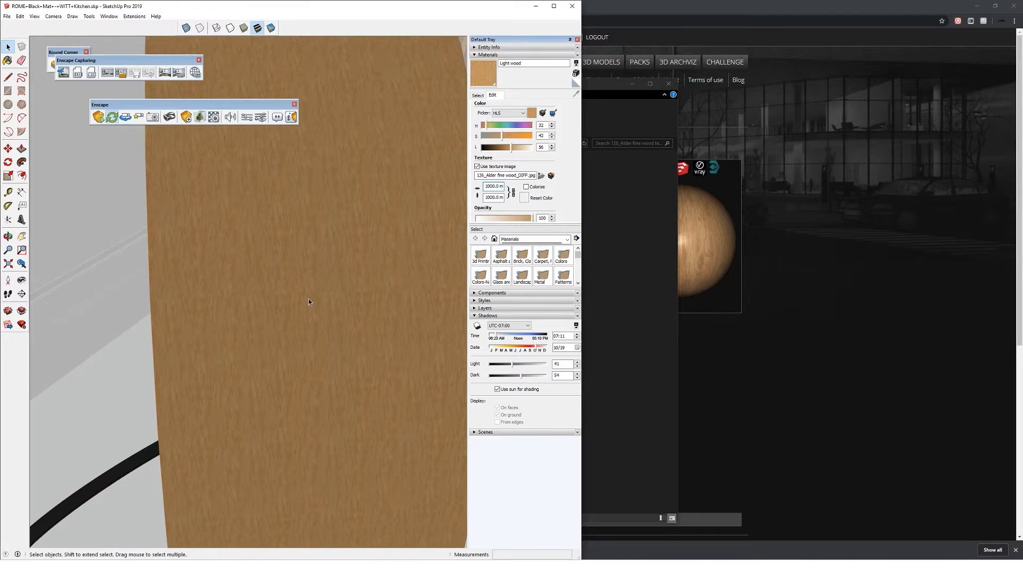
{"action": "scroll", "coordinate": [310, 280], "scroll_direction": "down", "scroll_amount": 5}
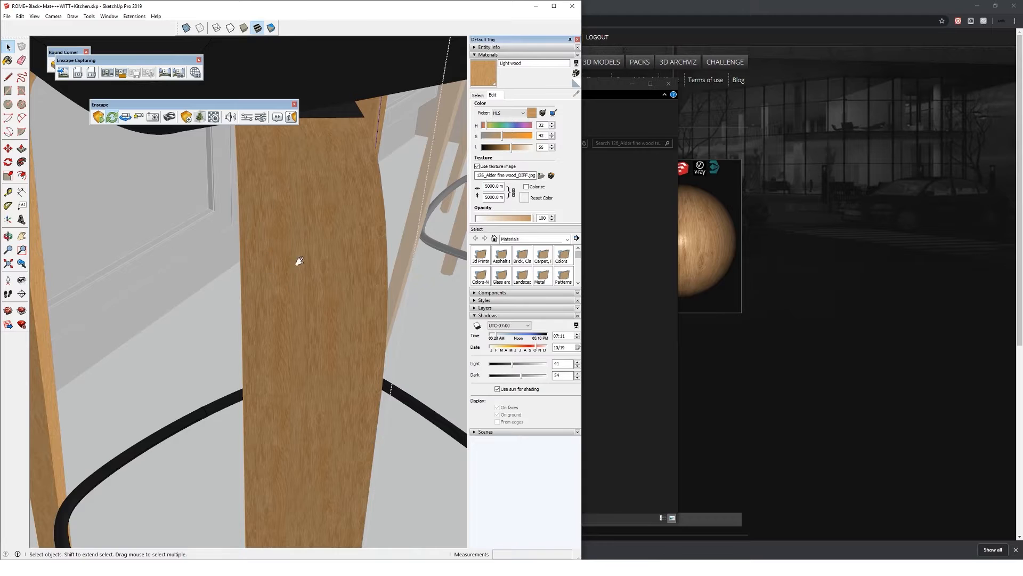
{"action": "scroll", "coordinate": [296, 276], "scroll_direction": "down", "scroll_amount": 2}
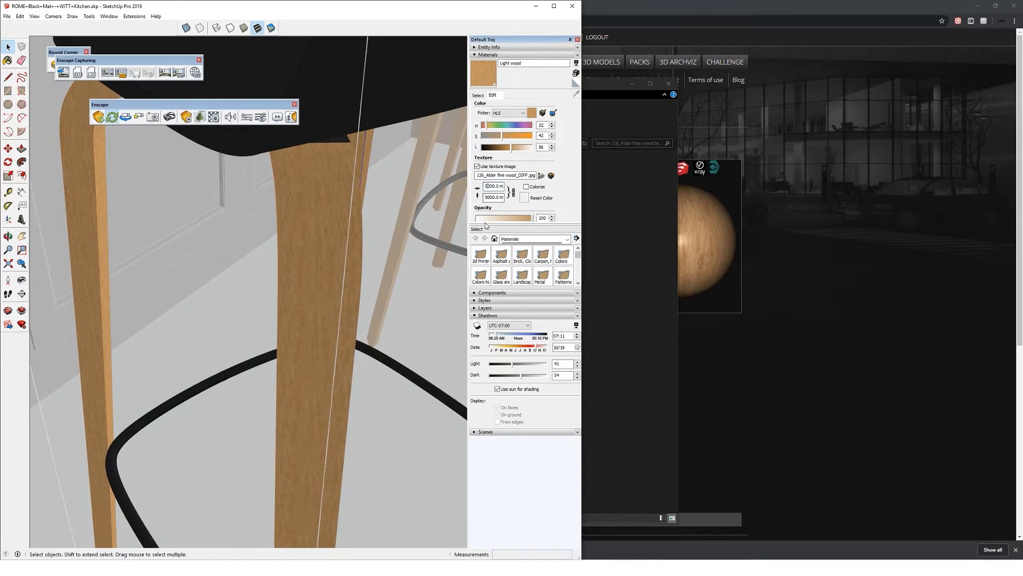
{"action": "middle_click_drag", "start_coordinate": [314, 278], "coordinate": [319, 264], "text": "shift"}
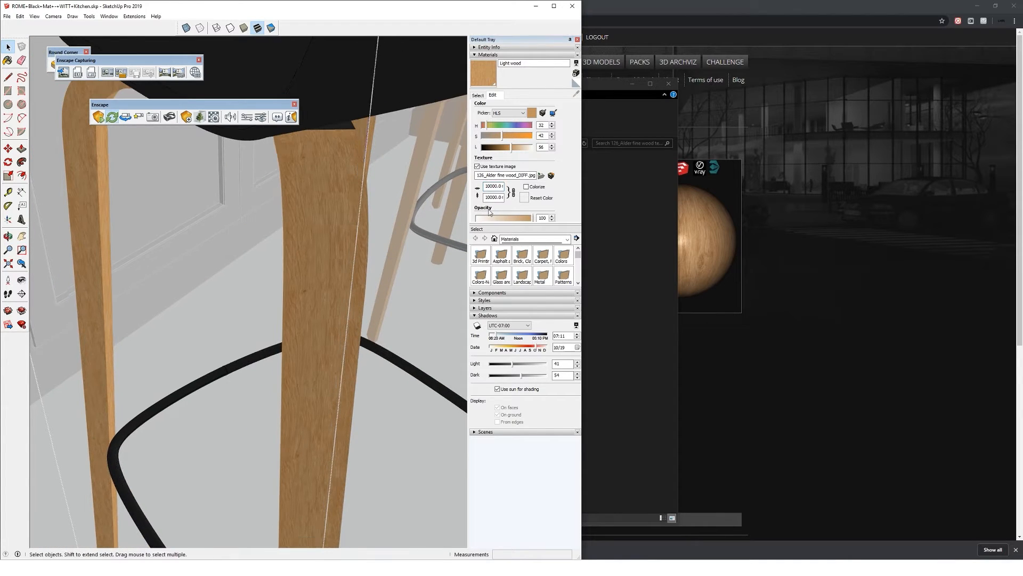
{"action": "left_click", "coordinate": [488, 186]}
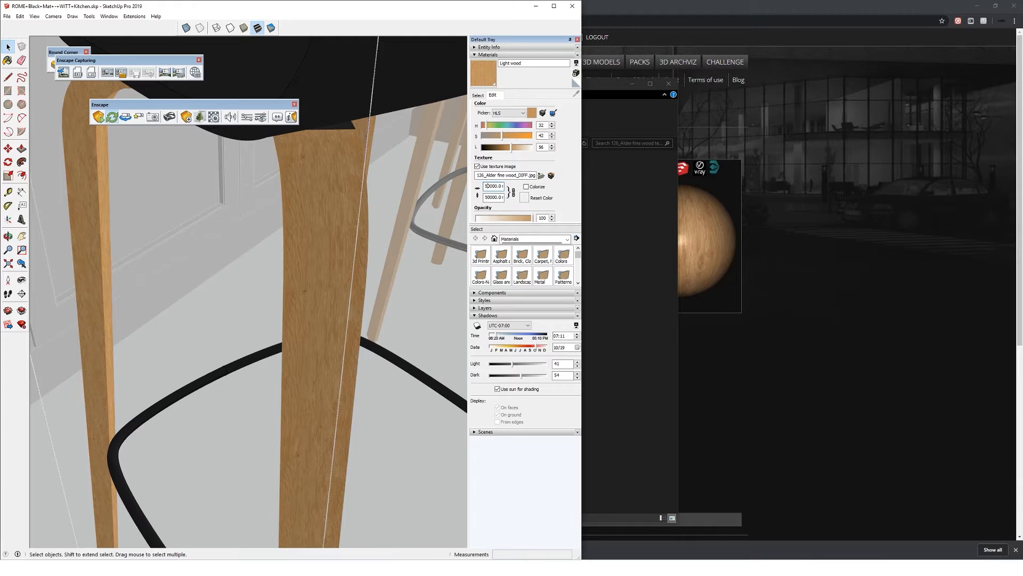
{"action": "scroll", "coordinate": [321, 241], "scroll_direction": "down", "scroll_amount": 6}
{"action": "middle_click_drag", "start_coordinate": [329, 273], "coordinate": [274, 238]}
{"action": "left_click", "coordinate": [305, 226]}
- Assign 126_Alder fine wood_NORM.jpg as the bump map of Light wood in the Enscape materials and set its roughness to 50%
{"action": "scroll", "coordinate": [293, 259], "scroll_direction": "up", "scroll_amount": 4}
{"action": "left_click", "coordinate": [212, 116]}
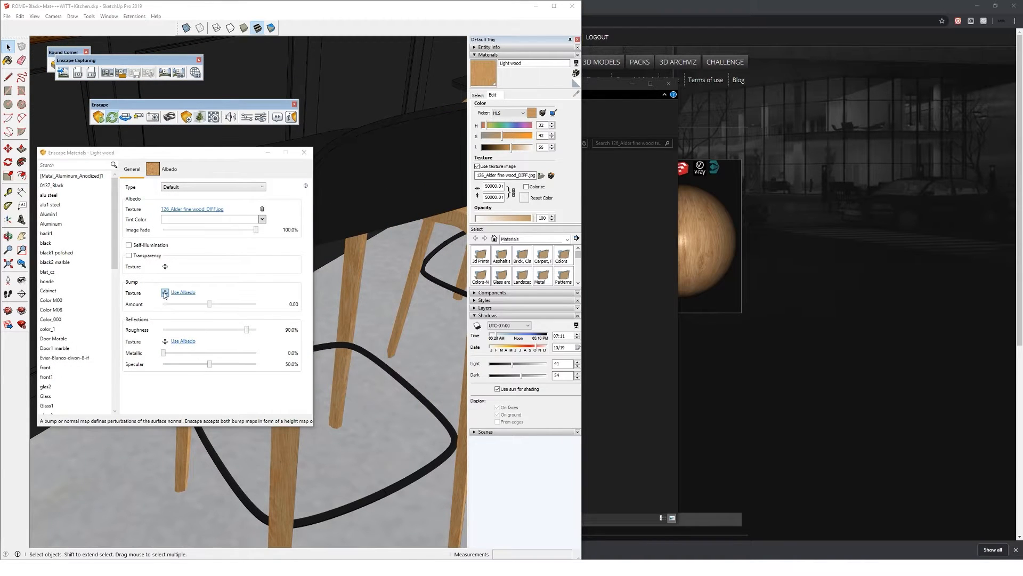
{"action": "left_click", "coordinate": [186, 341]}
{"action": "double_click", "coordinate": [381, 173]}
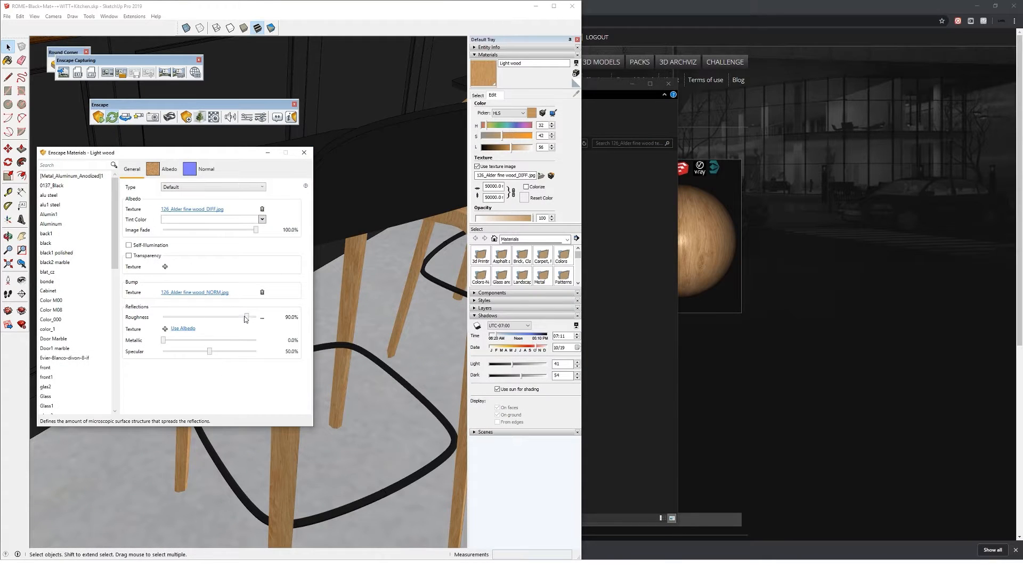
{"action": "left_click_drag", "start_coordinate": [206, 319], "coordinate": [209, 316]}
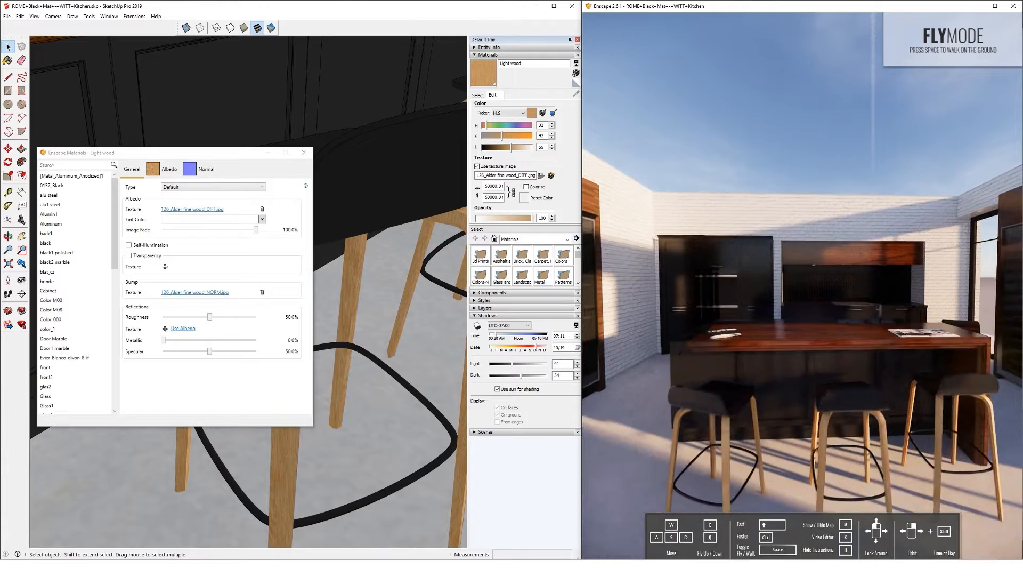
- Examine the wooden stool legs and seats up close in the Enscape render and close the material editor
{"action": "scroll", "coordinate": [766, 408], "scroll_direction": "up", "scroll_amount": 4}
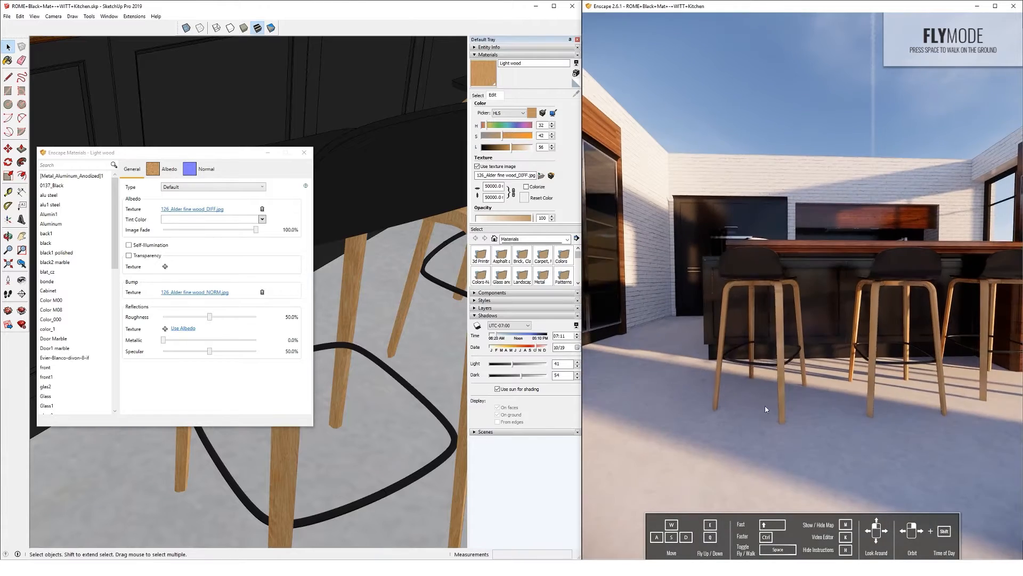
{"action": "scroll", "coordinate": [767, 388], "scroll_direction": "down", "scroll_amount": 2}
{"action": "scroll", "coordinate": [767, 390], "scroll_direction": "up", "scroll_amount": 5}
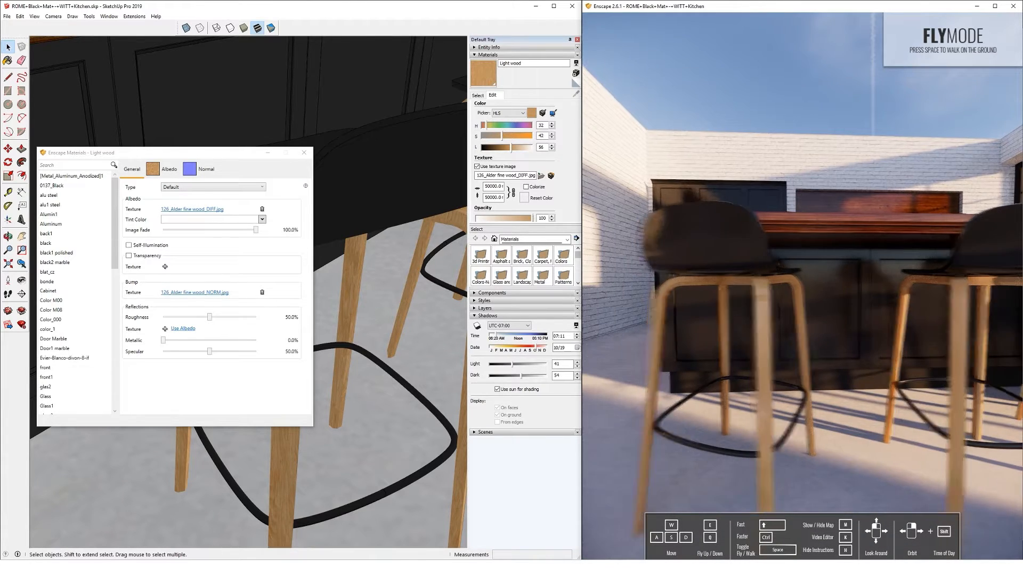
{"action": "left_click_drag", "start_coordinate": [829, 352], "coordinate": [777, 347]}
{"action": "scroll", "coordinate": [777, 347], "scroll_direction": "down", "scroll_amount": 4}
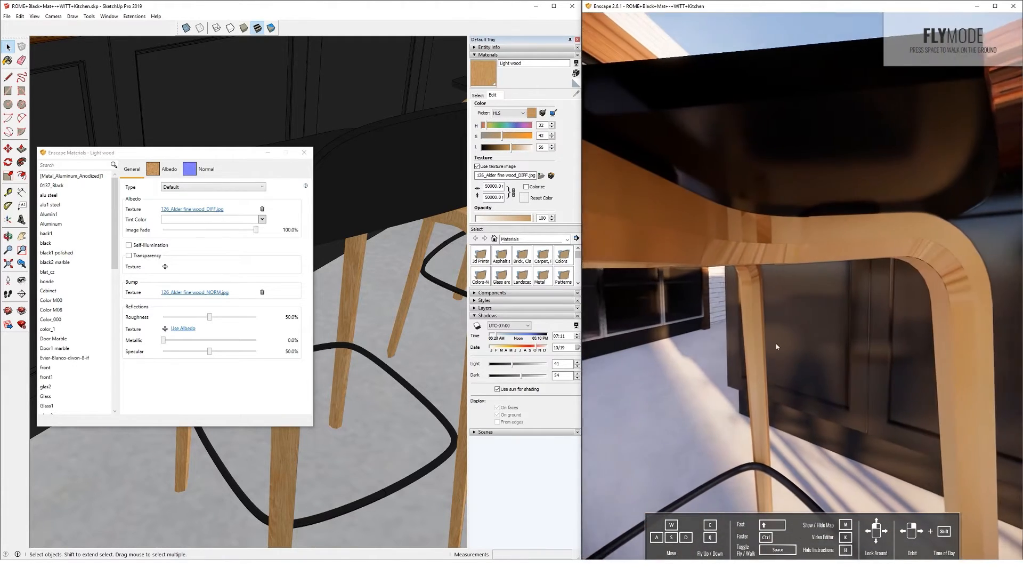
{"action": "scroll", "coordinate": [771, 302], "scroll_direction": "up", "scroll_amount": 4}
{"action": "scroll", "coordinate": [771, 303], "scroll_direction": "down", "scroll_amount": 5}
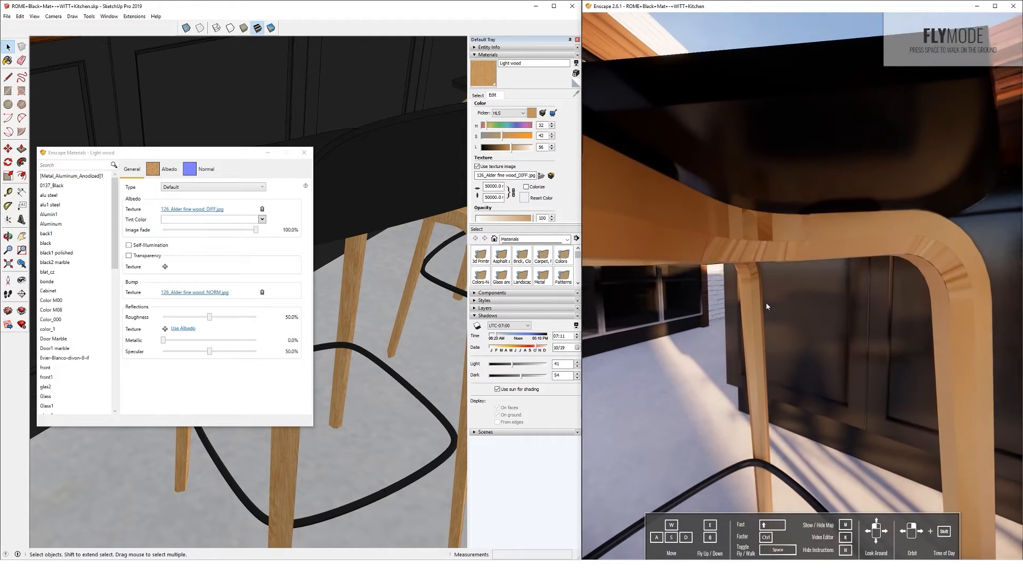
{"action": "middle_click_drag", "start_coordinate": [770, 302], "coordinate": [851, 295]}
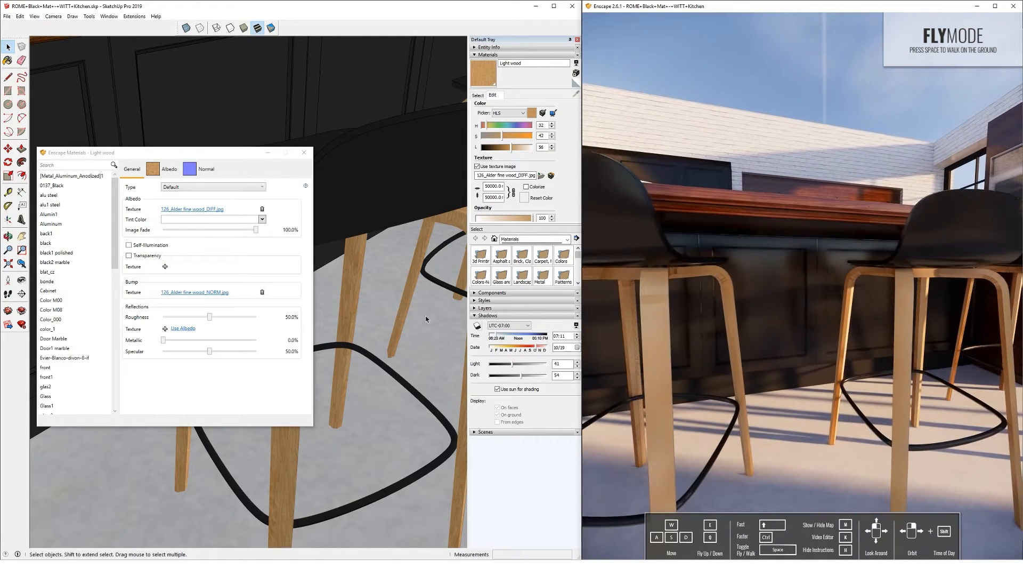
{"action": "left_click", "coordinate": [304, 153]}
{"action": "left_click", "coordinate": [666, 251]}
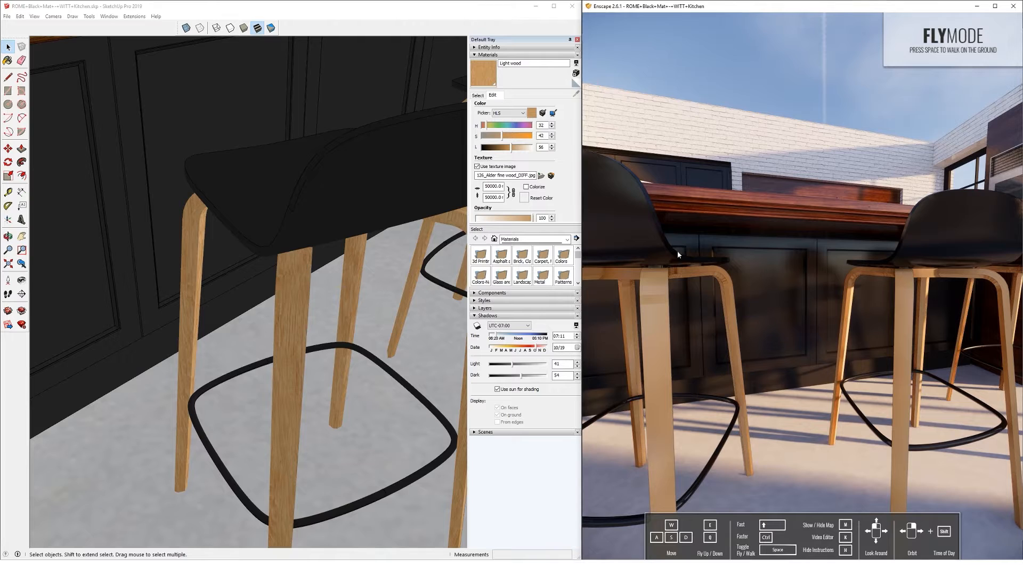
- Restart the Enscape render and look over the kitchen island, bar stools and hexagonal tile splashback in it
{"action": "left_click", "coordinate": [1012, 6]}
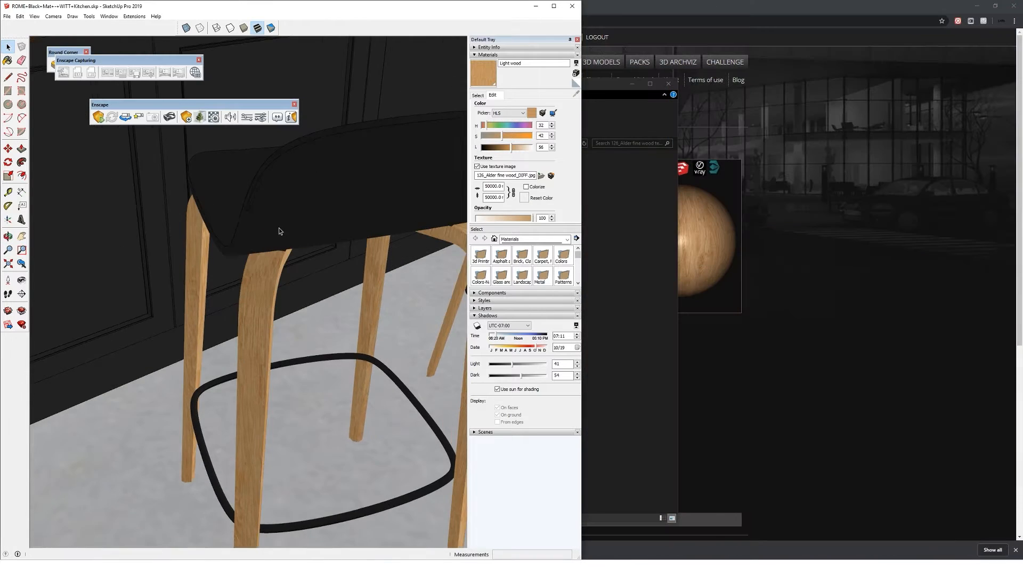
{"action": "left_click", "coordinate": [99, 118]}
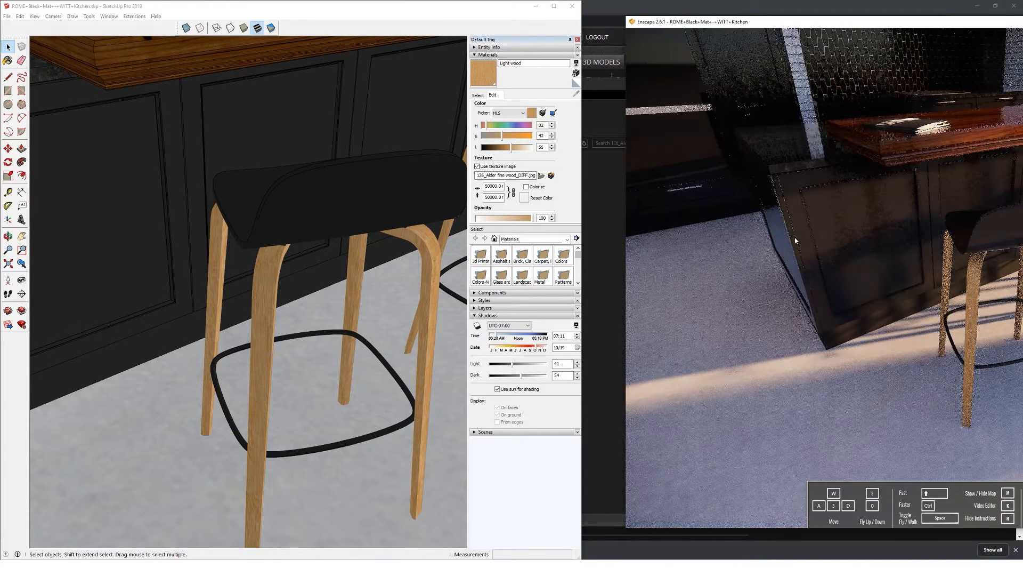
{"action": "scroll", "coordinate": [859, 290], "scroll_direction": "down", "scroll_amount": 5}
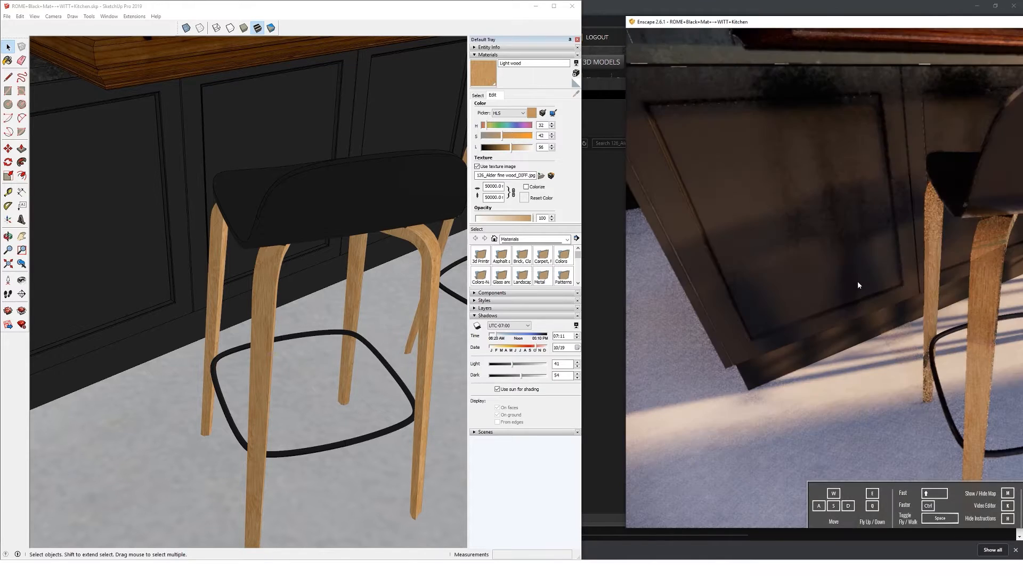
{"action": "left_click_drag", "start_coordinate": [869, 264], "coordinate": [898, 301]}
{"action": "scroll", "coordinate": [847, 197], "scroll_direction": "up", "scroll_amount": 5}
{"action": "scroll", "coordinate": [822, 193], "scroll_direction": "up", "scroll_amount": 4}
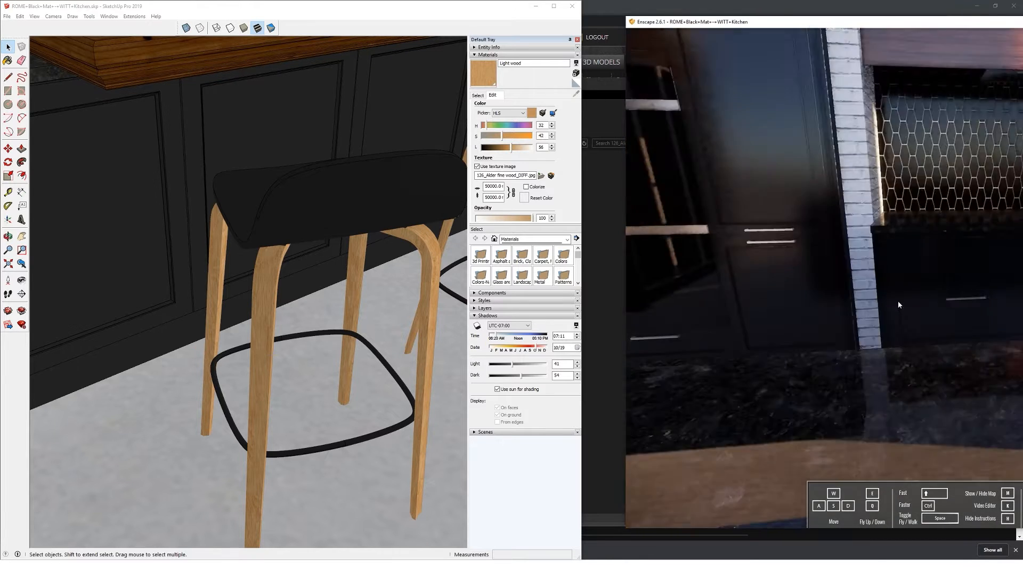
{"action": "scroll", "coordinate": [899, 301], "scroll_direction": "down", "scroll_amount": 3}
{"action": "scroll", "coordinate": [955, 266], "scroll_direction": "up", "scroll_amount": 1}
{"action": "scroll", "coordinate": [948, 245], "scroll_direction": "up", "scroll_amount": 5}
{"action": "left_click_drag", "start_coordinate": [948, 245], "coordinate": [782, 345]}
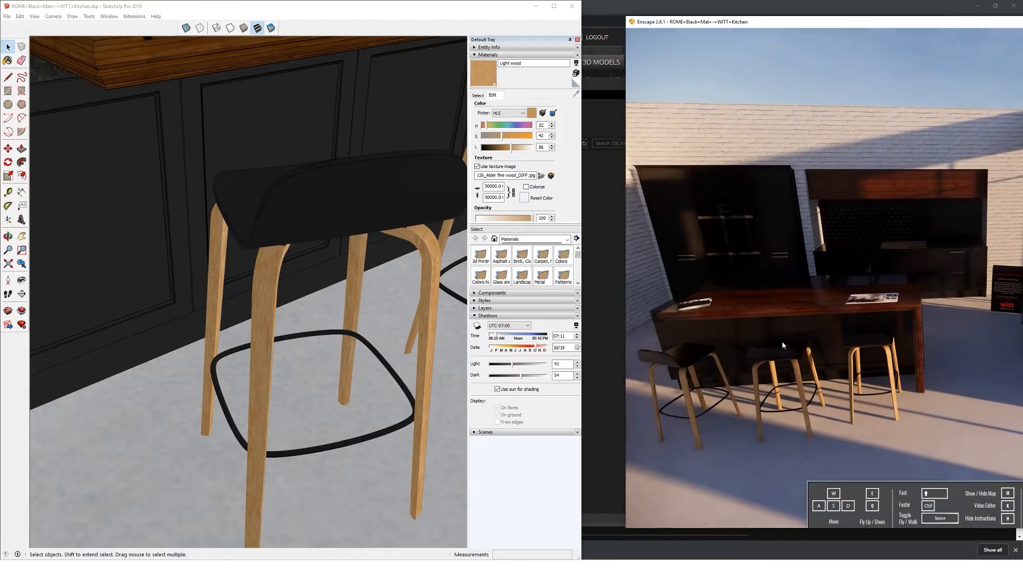
{"action": "scroll", "coordinate": [888, 208], "scroll_direction": "up", "scroll_amount": 5}
- Open the nested groups of the rear kitchen cabinets for editing down to the hexagonal tile splashback
{"action": "left_click", "coordinate": [364, 145]}
{"action": "scroll", "coordinate": [296, 344], "scroll_direction": "down", "scroll_amount": 6}
{"action": "middle_click_drag", "start_coordinate": [330, 302], "coordinate": [272, 251], "text": "shift"}
{"action": "scroll", "coordinate": [258, 233], "scroll_direction": "up", "scroll_amount": 4}
{"action": "left_click", "coordinate": [256, 232]}
{"action": "double_click", "coordinate": [230, 233]}
- Reposition the hexagonal tile texture on the splashback face to make the tiles smaller and evenly proportioned, and leave the group
{"action": "left_click", "coordinate": [219, 231]}
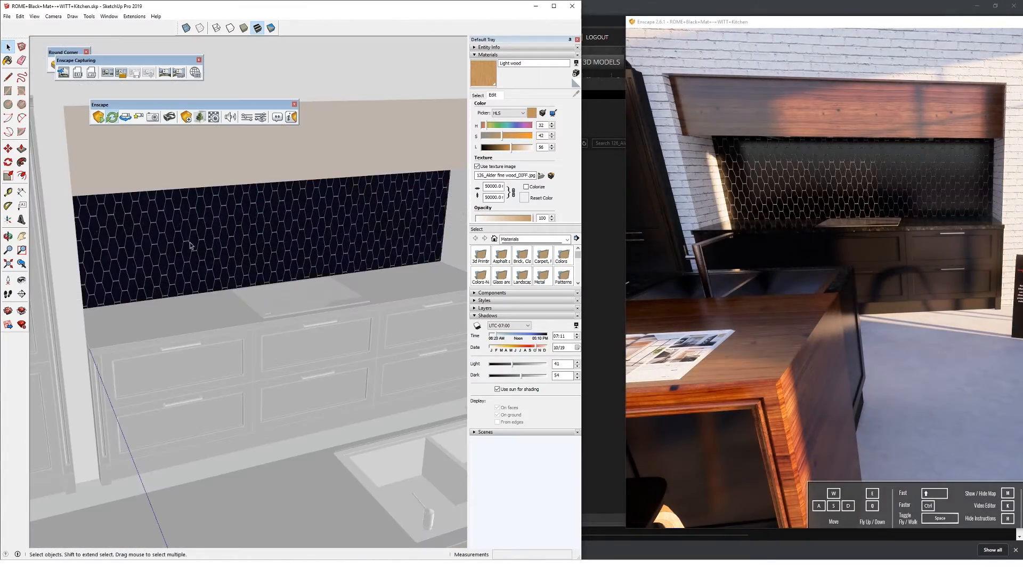
{"action": "middle_click_drag", "start_coordinate": [190, 244], "coordinate": [98, 224]}
{"action": "right_click", "coordinate": [242, 258]}
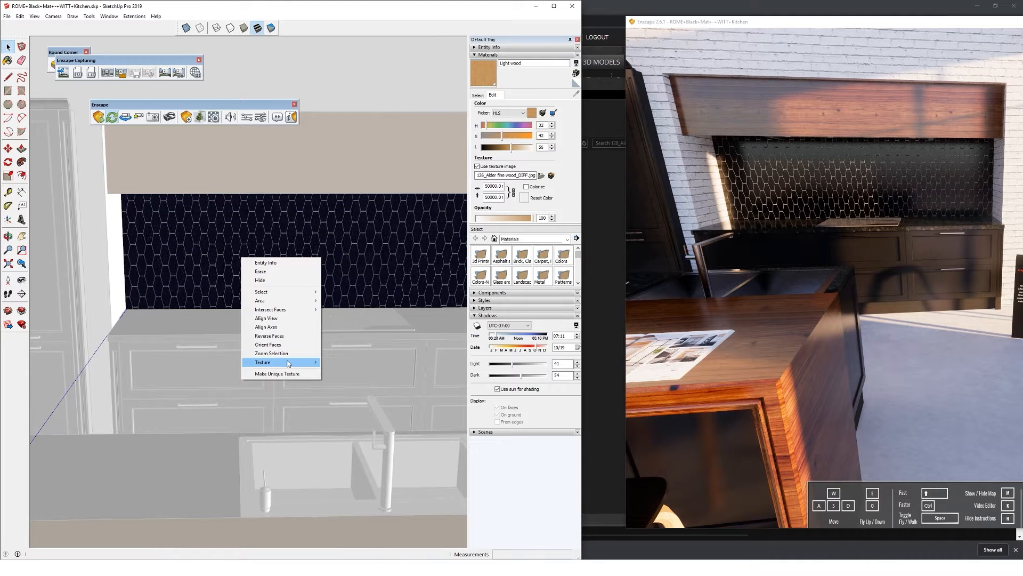
{"action": "mouse_move", "coordinate": [288, 363]}
{"action": "left_click", "coordinate": [351, 368]}
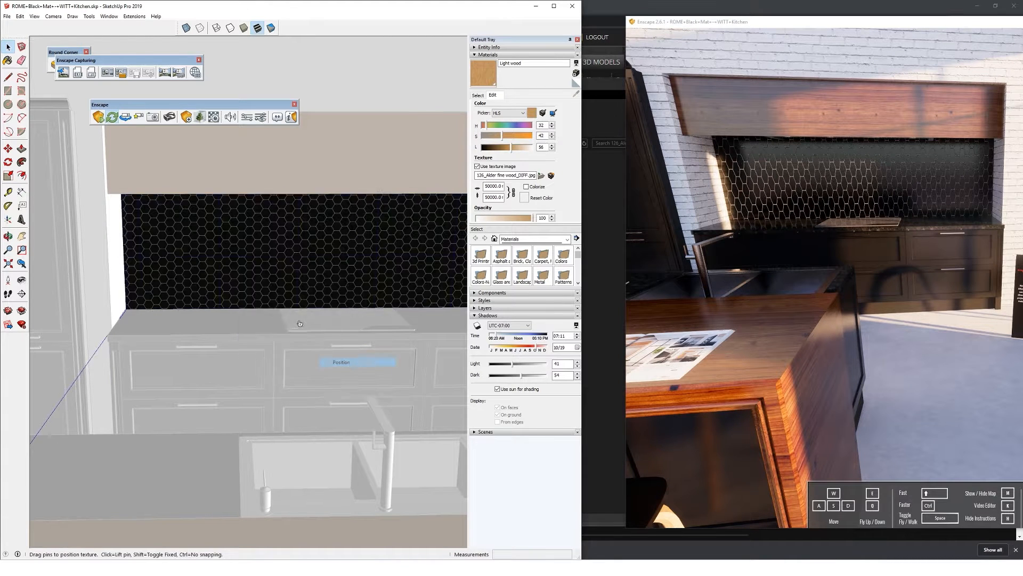
{"action": "scroll", "coordinate": [229, 274], "scroll_direction": "up", "scroll_amount": 2}
{"action": "scroll", "coordinate": [231, 271], "scroll_direction": "up", "scroll_amount": 2}
{"action": "left_click_drag", "start_coordinate": [259, 278], "coordinate": [250, 237]}
{"action": "key", "text": "Return"}
{"action": "scroll", "coordinate": [234, 247], "scroll_direction": "down", "scroll_amount": 10}
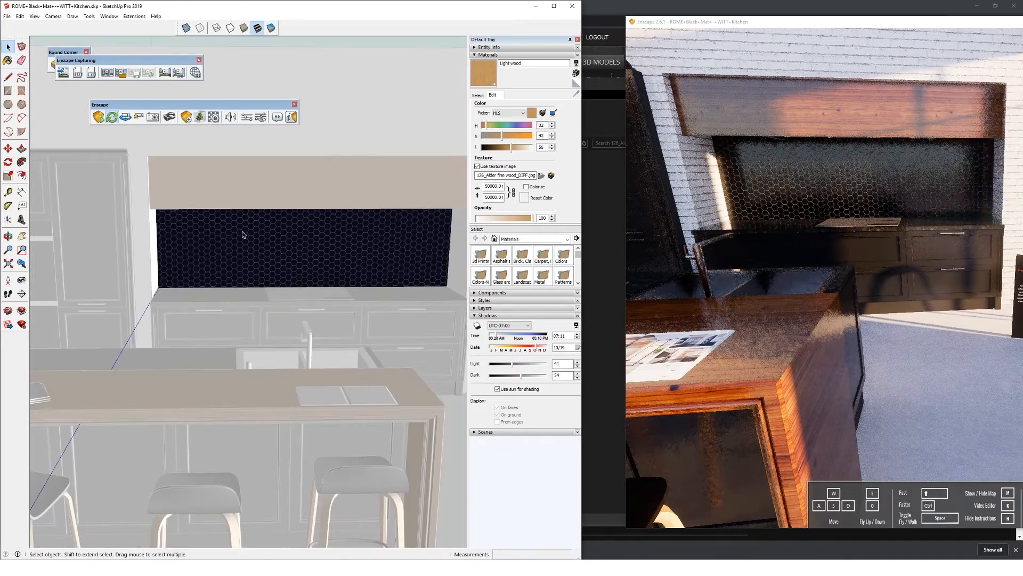
{"action": "scroll", "coordinate": [229, 278], "scroll_direction": "up", "scroll_amount": 4}
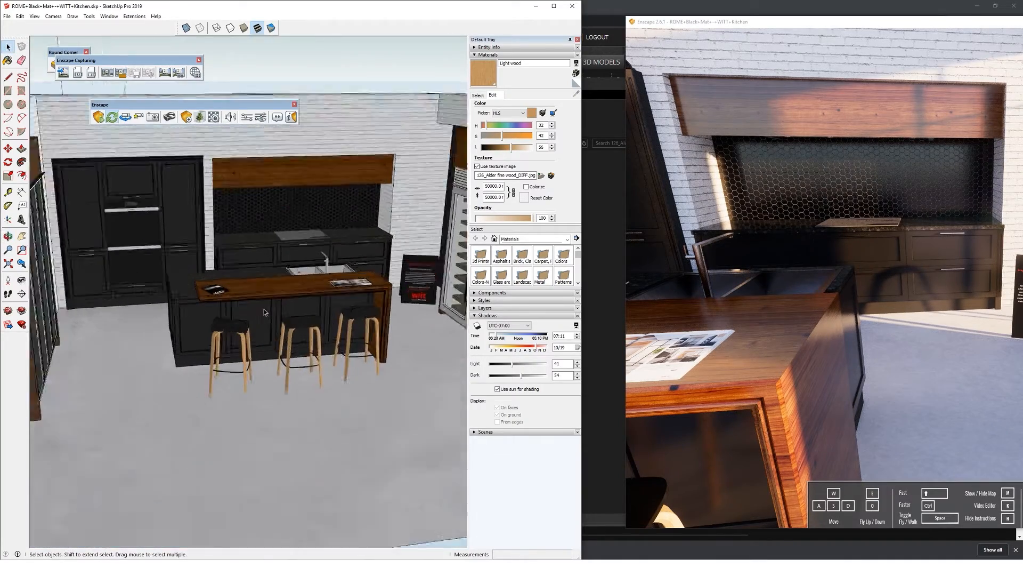
- Delete the WITT information board standing beside the wine cooler
{"action": "left_click", "coordinate": [853, 323]}
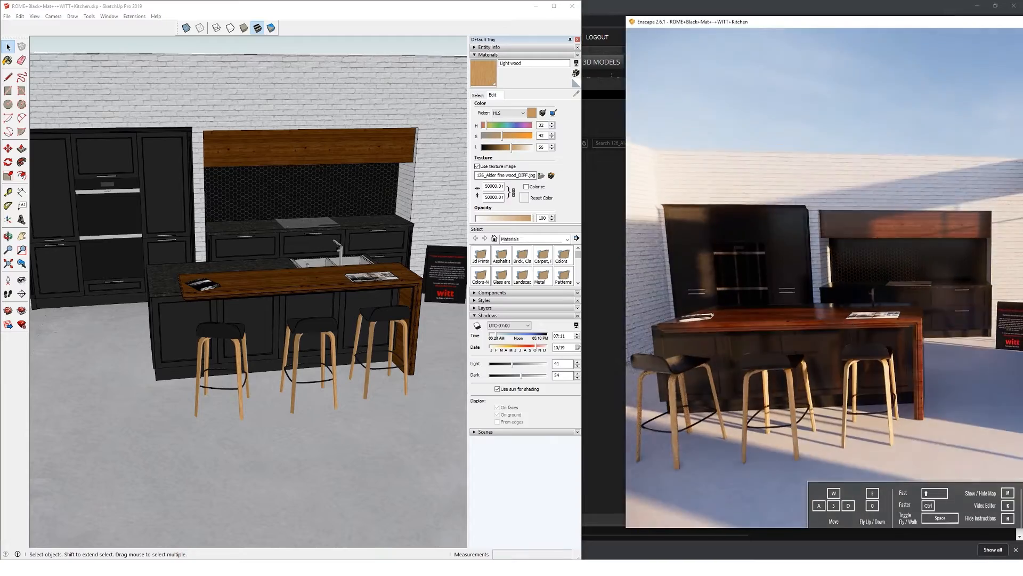
{"action": "scroll", "coordinate": [229, 317], "scroll_direction": "down", "scroll_amount": 2}
{"action": "scroll", "coordinate": [373, 298], "scroll_direction": "up", "scroll_amount": 5}
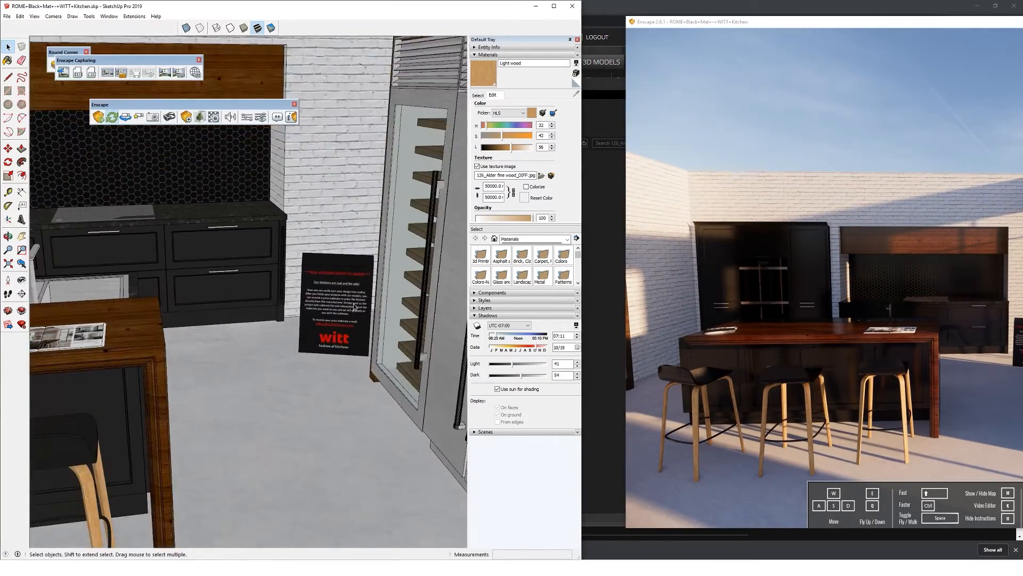
{"action": "left_click", "coordinate": [334, 323]}
{"action": "key", "text": "Delete"}
{"action": "scroll", "coordinate": [340, 314], "scroll_direction": "down", "scroll_amount": 5}
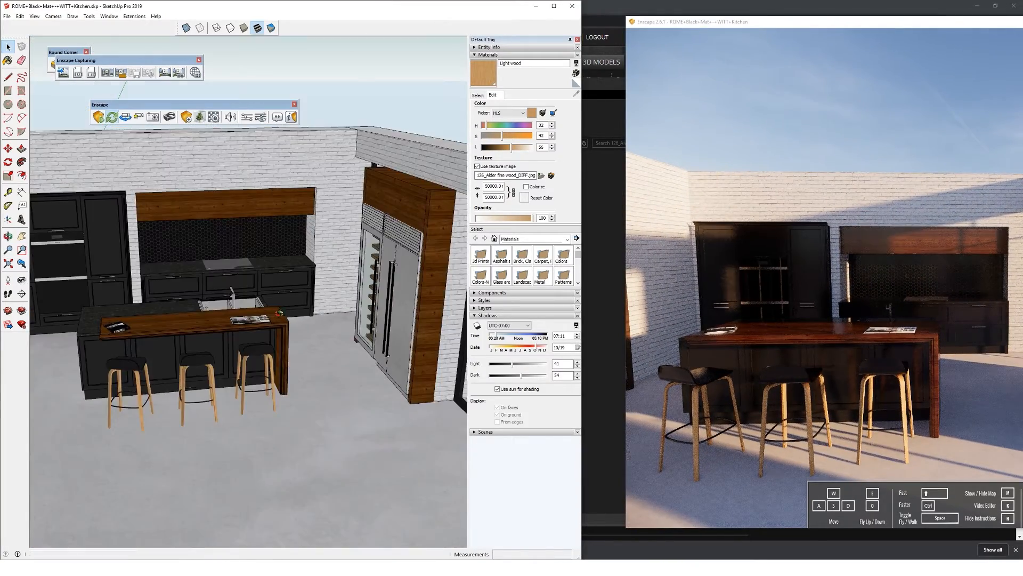
- Check the fridge doors in the Enscape render and sample their Aluminum material from the model
{"action": "scroll", "coordinate": [402, 295], "scroll_direction": "up", "scroll_amount": 3}
{"action": "key", "text": "w"}
{"action": "mouse_move", "coordinate": [869, 339]}
{"action": "left_mouse_down"}
{"action": "mouse_move", "coordinate": [807, 352]}
{"action": "mouse_move", "coordinate": [872, 371]}
{"action": "mouse_move", "coordinate": [874, 320]}
{"action": "left_mouse_up"}
{"action": "key", "text": "w"}
{"action": "key", "text": "s"}
{"action": "left_click", "coordinate": [478, 95]}
{"action": "left_click", "coordinate": [576, 94]}
{"action": "left_click", "coordinate": [421, 183]}
{"action": "scroll", "coordinate": [329, 251], "scroll_direction": "up", "scroll_amount": 10}
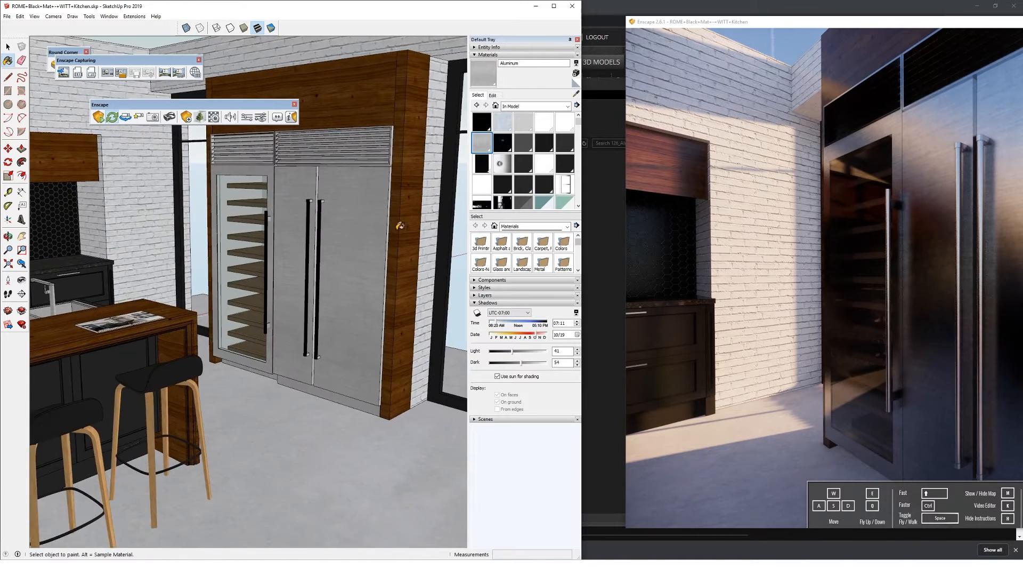
- Reduce the Aluminum texture size to 524 mm
{"action": "left_click", "coordinate": [493, 95]}
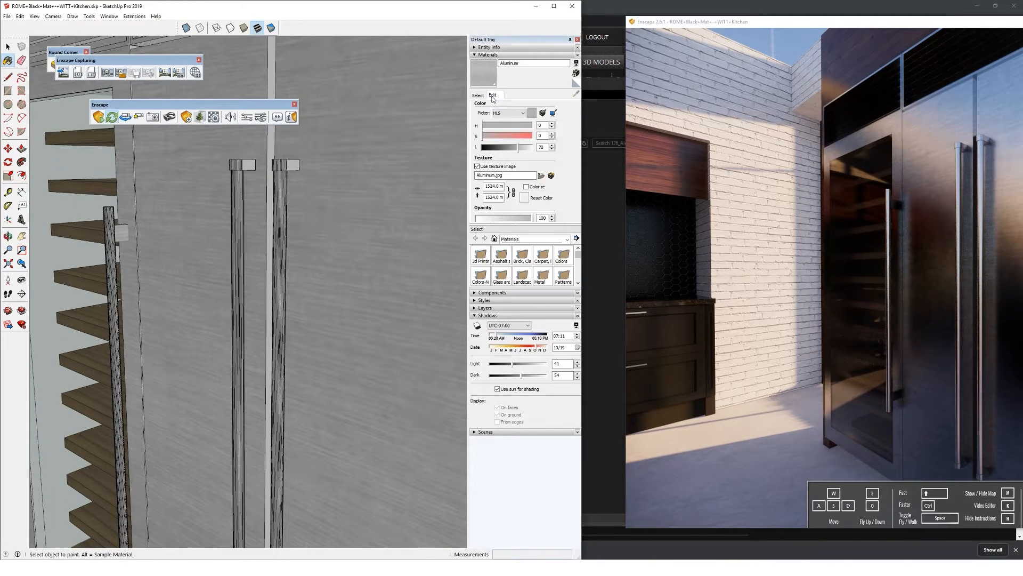
{"action": "left_click", "coordinate": [488, 188]}
{"action": "key", "text": "BackSpace"}
{"action": "key", "text": "Return"}
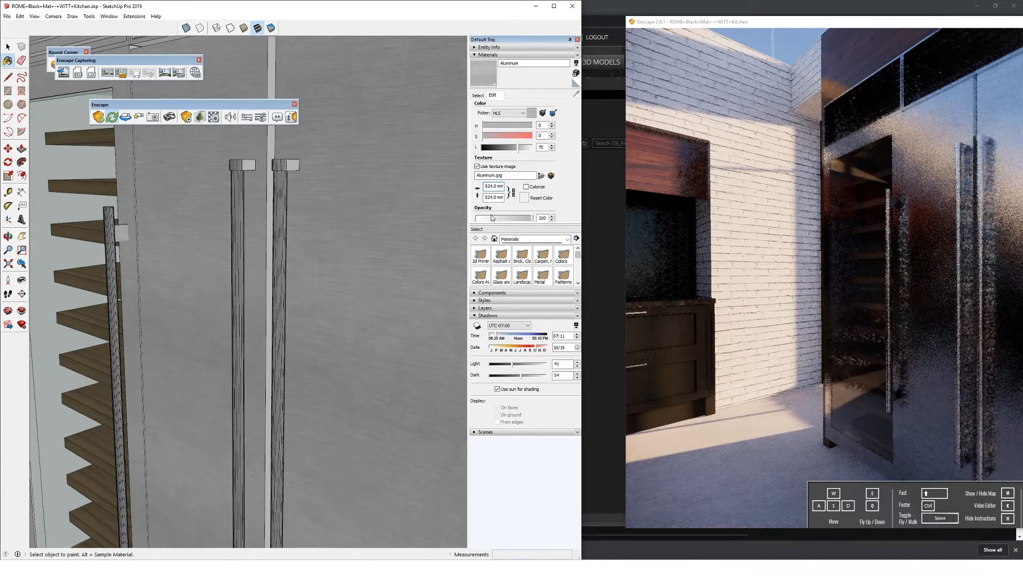
- Examine the fridge's metal finish in the Enscape render, maximize the render window and view the whole kitchen from the front
{"action": "left_click_drag", "start_coordinate": [946, 214], "coordinate": [826, 276]}
{"action": "scroll", "coordinate": [312, 252], "scroll_direction": "down", "scroll_amount": 10}
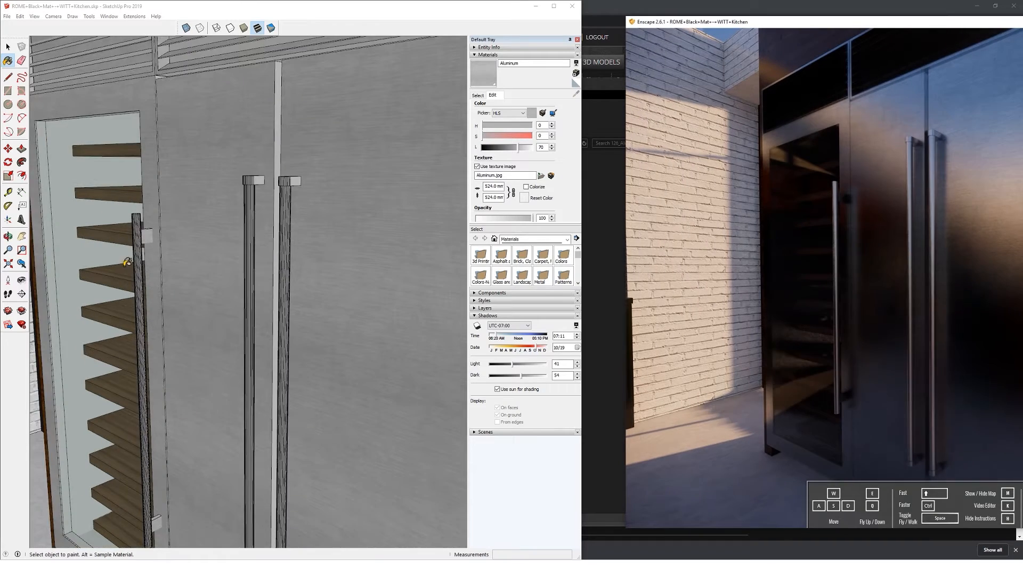
{"action": "left_click_drag", "start_coordinate": [991, 299], "coordinate": [910, 338]}
{"action": "key", "text": "s"}
{"action": "key", "text": "s"}
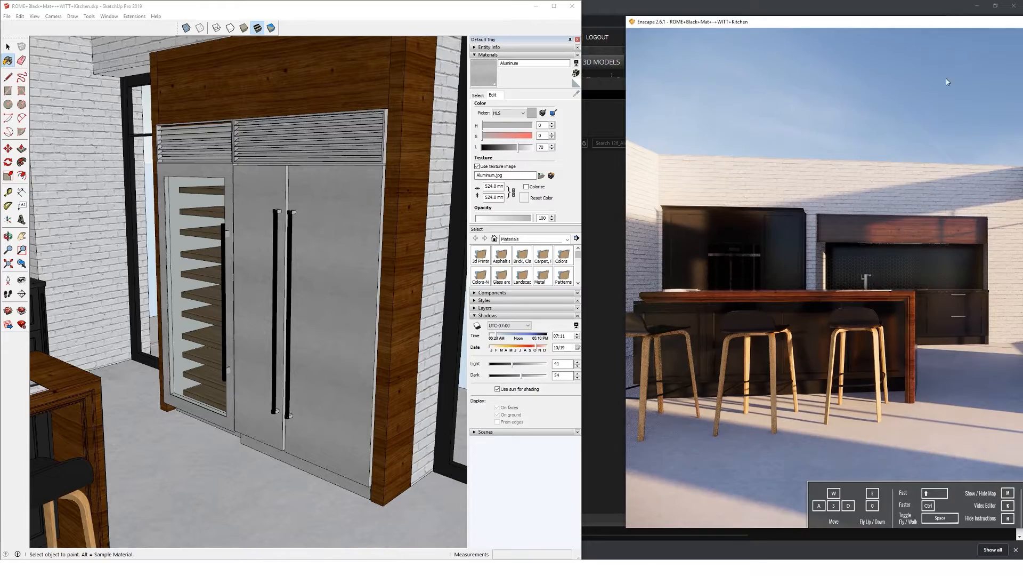
{"action": "left_click_drag", "start_coordinate": [810, 23], "coordinate": [592, 31]}
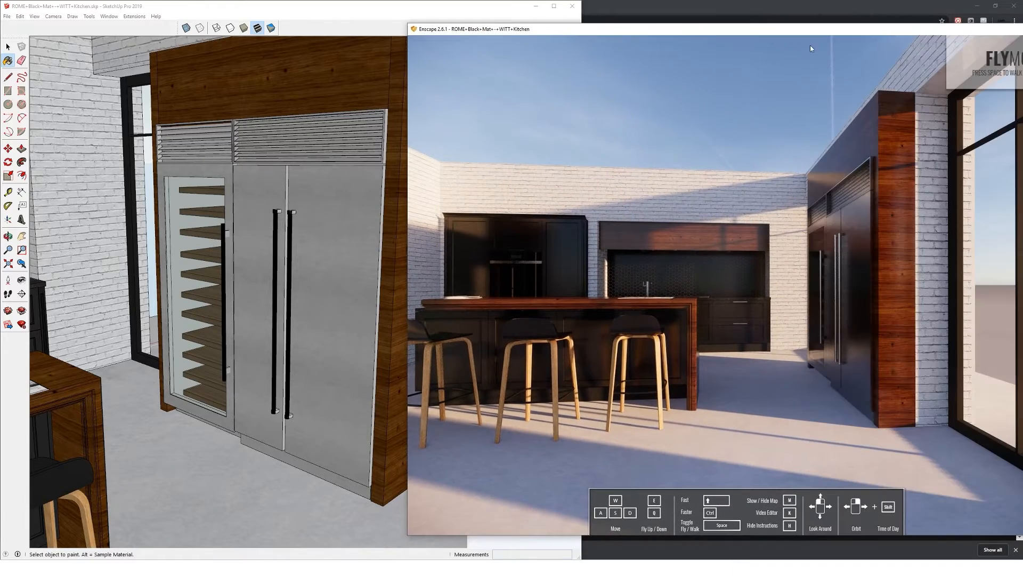
{"action": "double_click", "coordinate": [979, 31]}
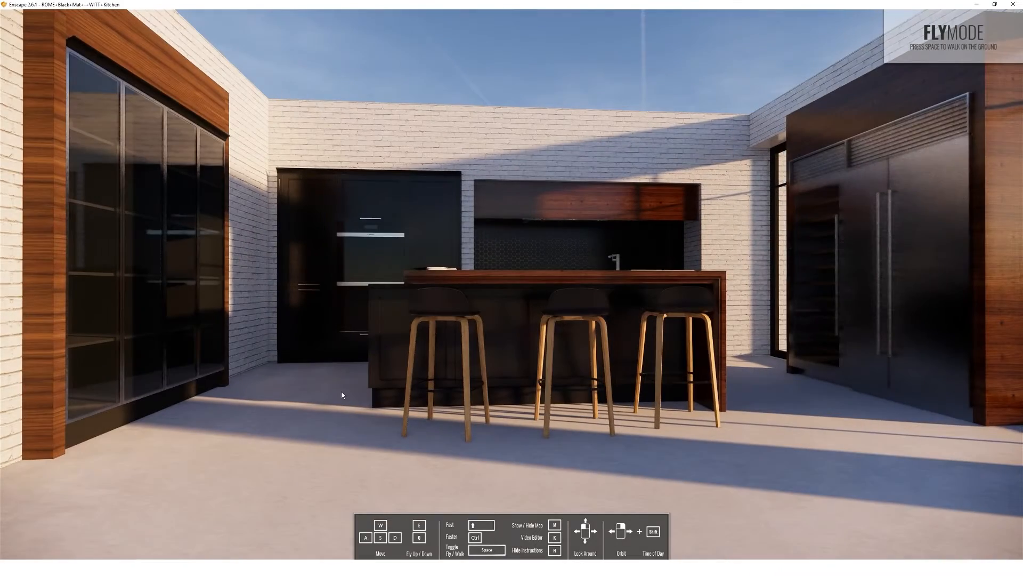
{"action": "middle_click_drag", "start_coordinate": [511, 298], "coordinate": [456, 309]}
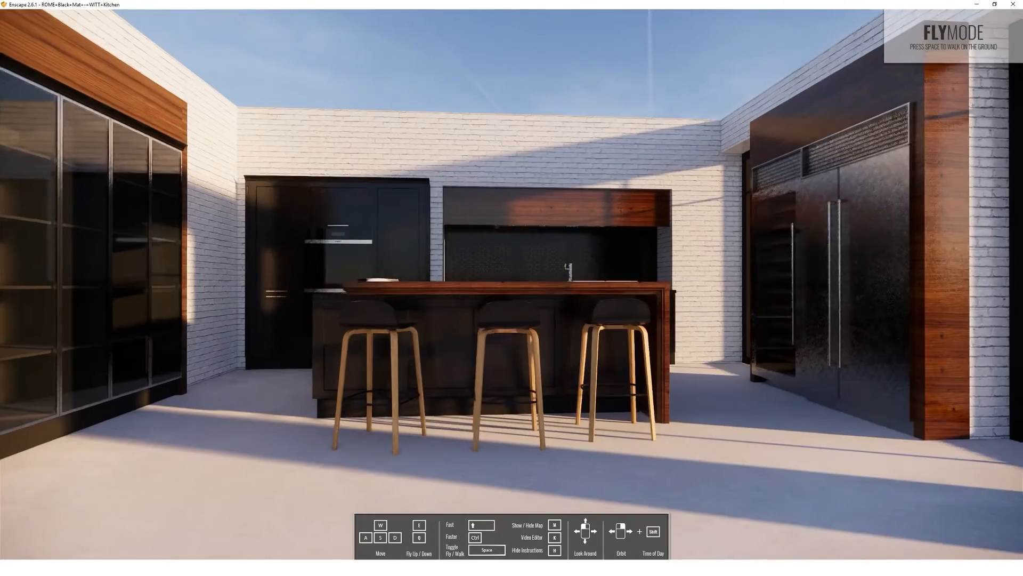
- Switch to the SketchUp Textures website in the browser and open the Clean walls category under Concrete, Bare
{"action": "mouse_move", "coordinate": [225, 568]}
{"action": "left_click", "coordinate": [225, 548]}
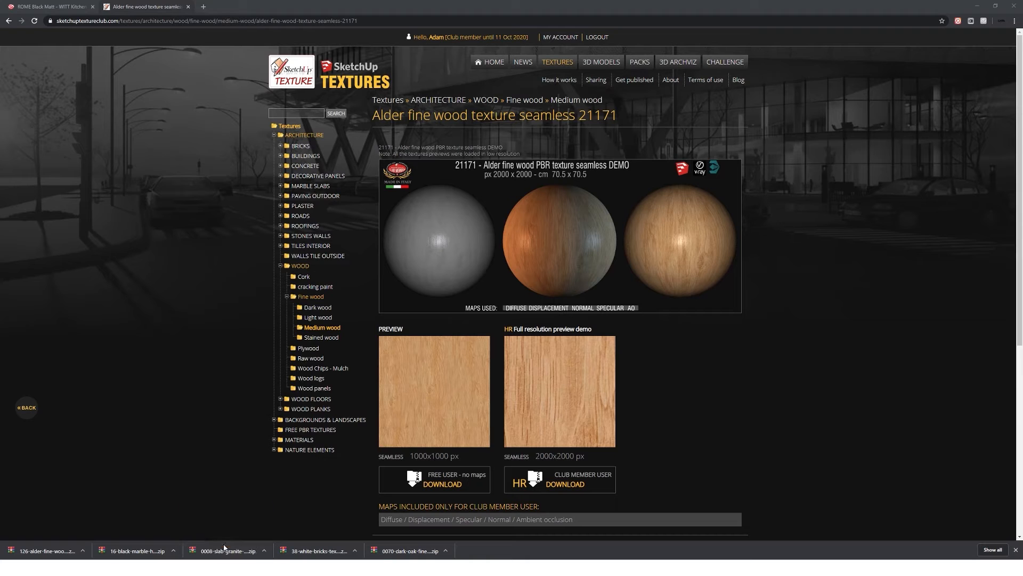
{"action": "left_click", "coordinate": [355, 211]}
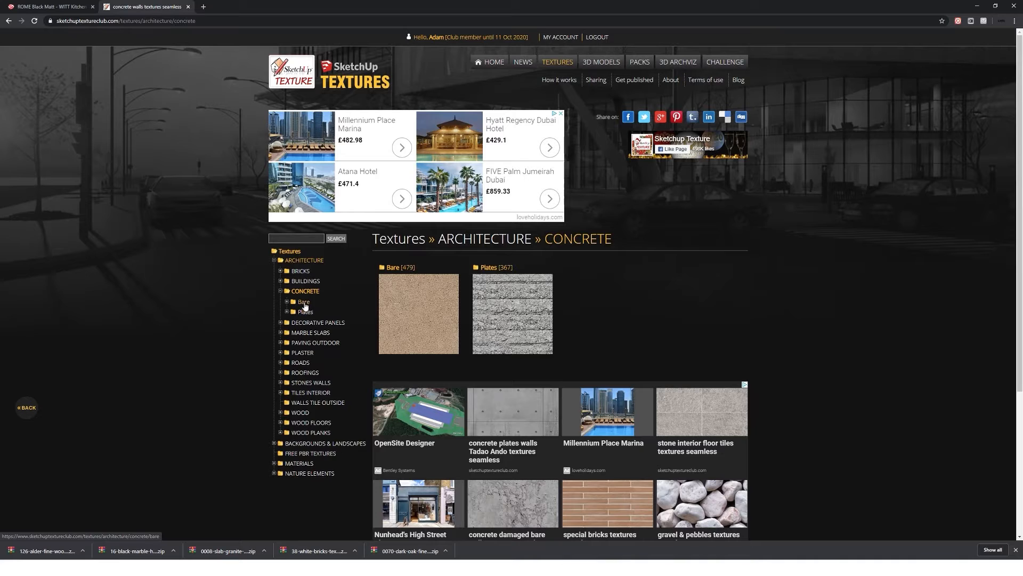
{"action": "left_click", "coordinate": [304, 302]}
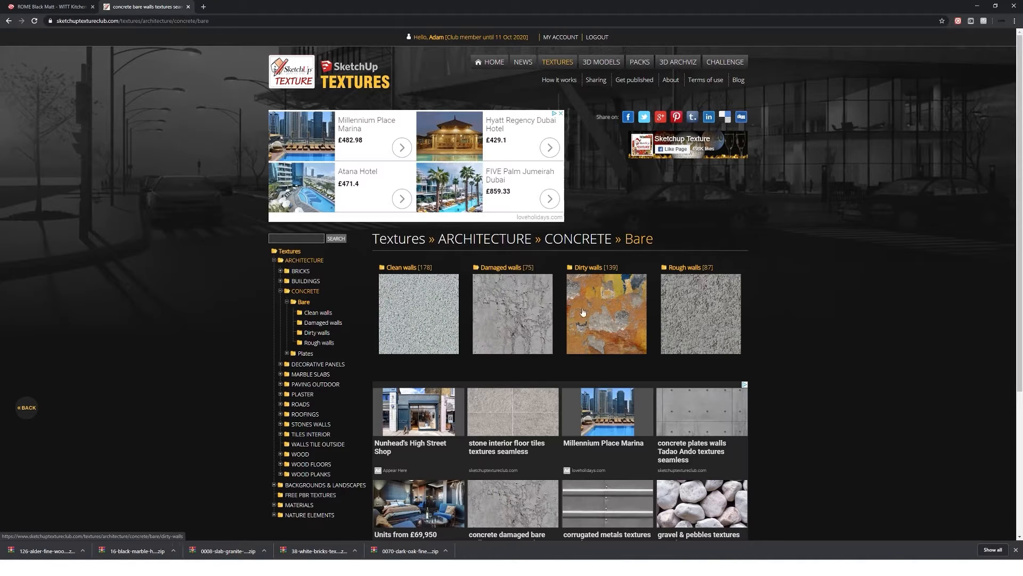
{"action": "left_click", "coordinate": [384, 301]}
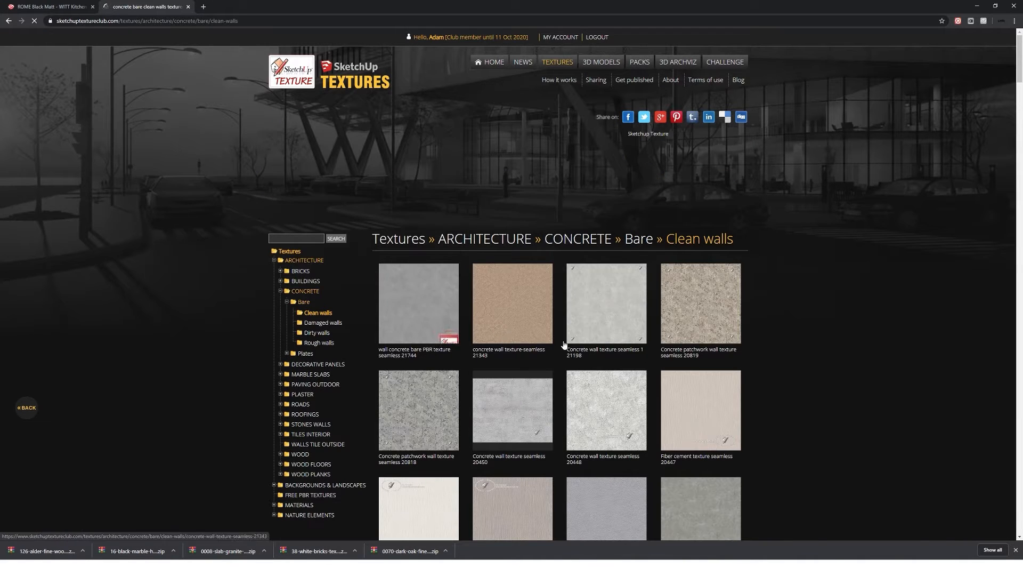
- Download the high-resolution version of Concrete wall texture seamless 1 21198
{"action": "scroll", "coordinate": [817, 315], "scroll_direction": "down", "scroll_amount": 1}
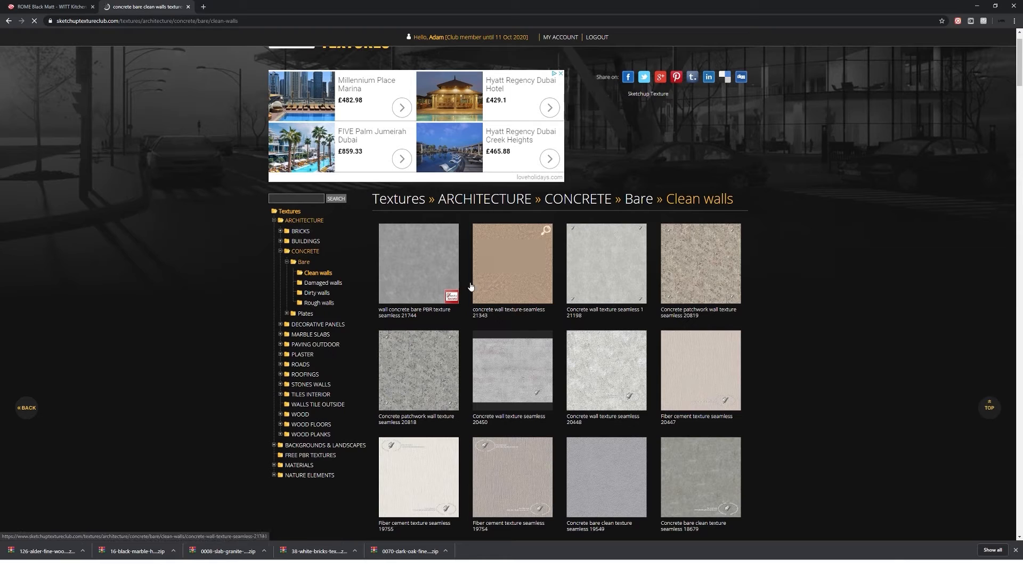
{"action": "left_click", "coordinate": [596, 279]}
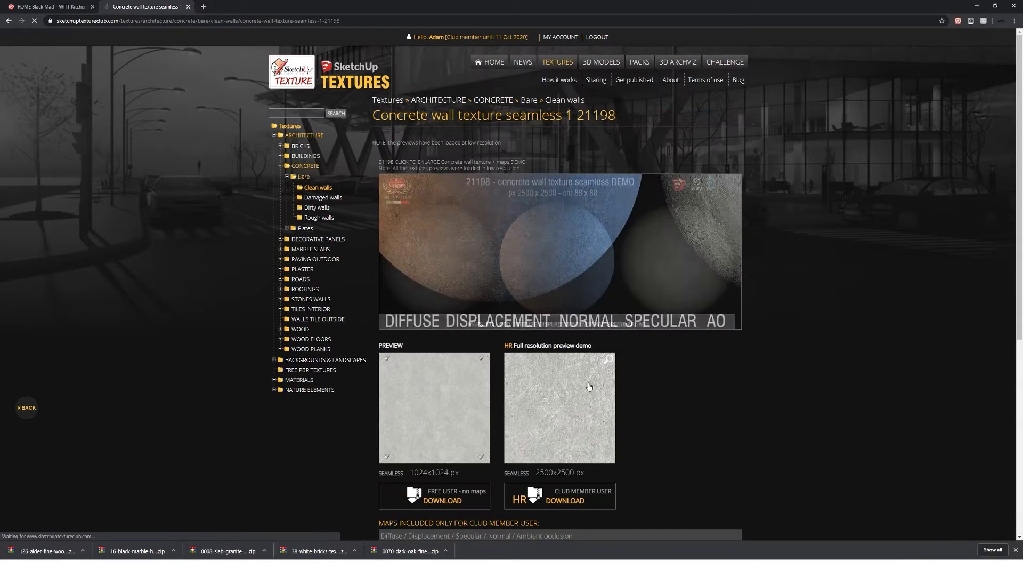
{"action": "left_click", "coordinate": [574, 502]}
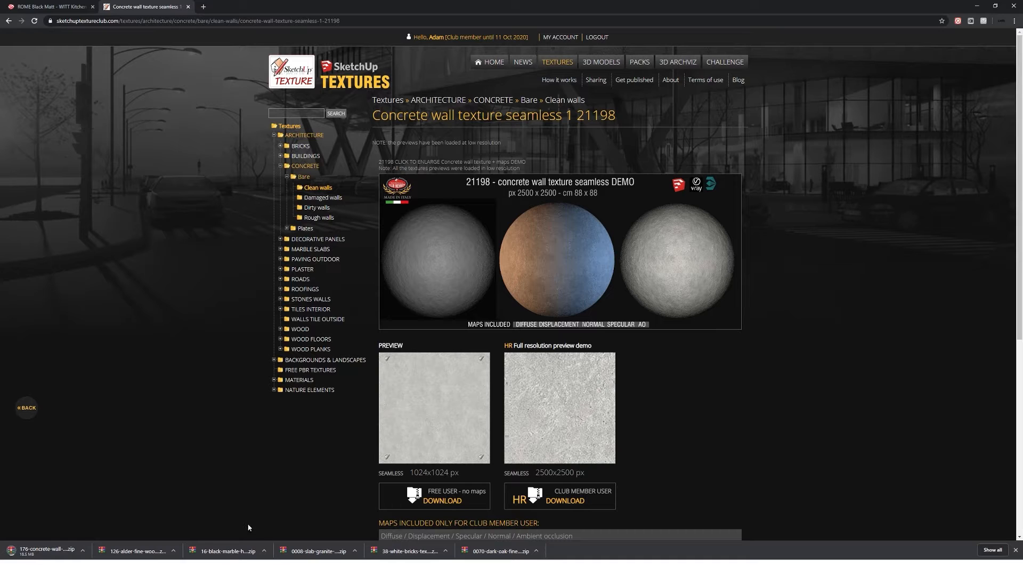
- Open the Downloads folder in File Explorer, show it as details sorted by date, and widen the Name column
{"action": "mouse_move", "coordinate": [266, 549]}
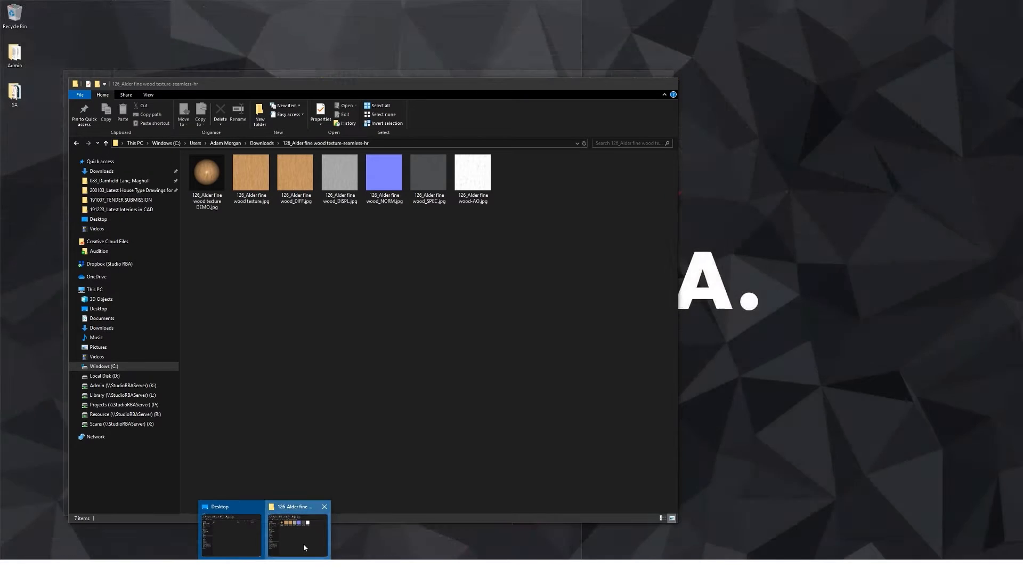
{"action": "left_click", "coordinate": [304, 547]}
{"action": "left_click", "coordinate": [261, 143]}
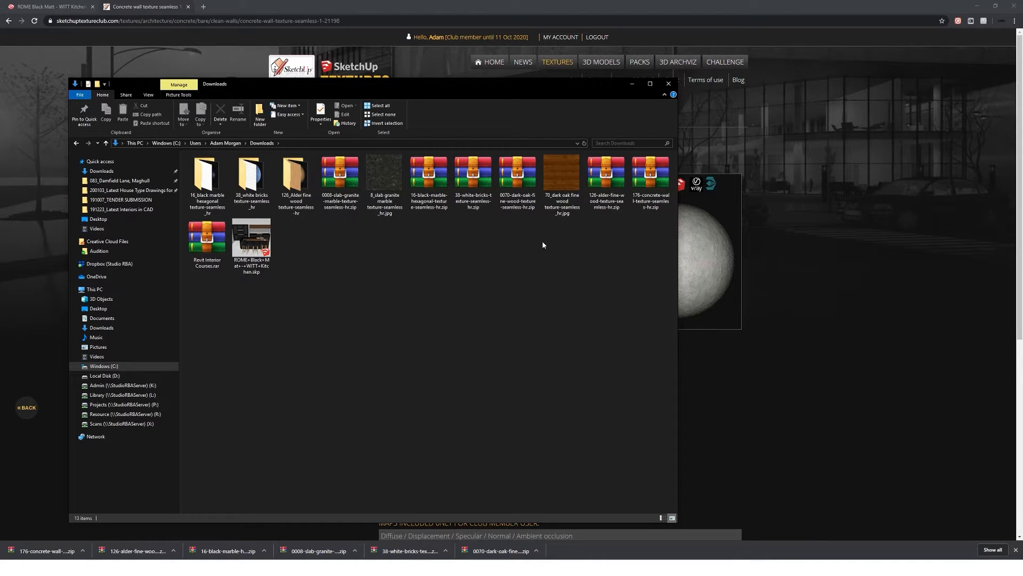
{"action": "right_click", "coordinate": [408, 254]}
{"action": "mouse_move", "coordinate": [455, 260]}
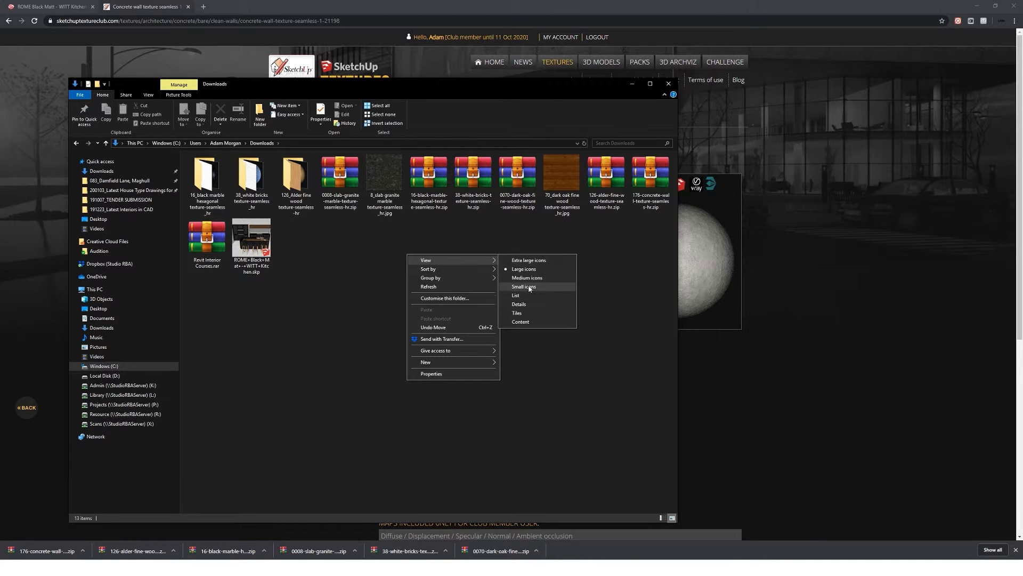
{"action": "left_click", "coordinate": [525, 304]}
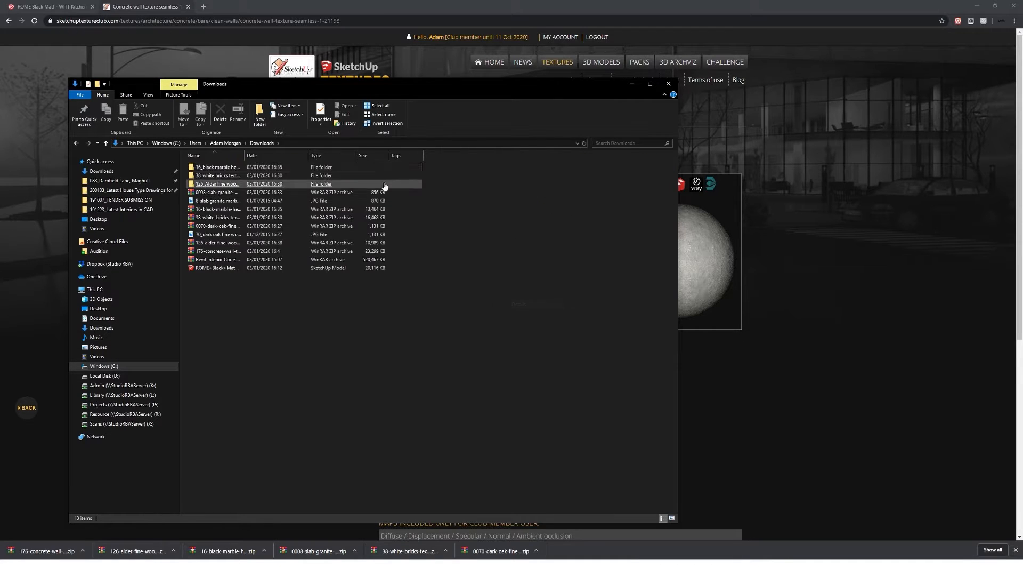
{"action": "left_click", "coordinate": [265, 158]}
{"action": "left_click_drag", "start_coordinate": [244, 155], "coordinate": [383, 155]}
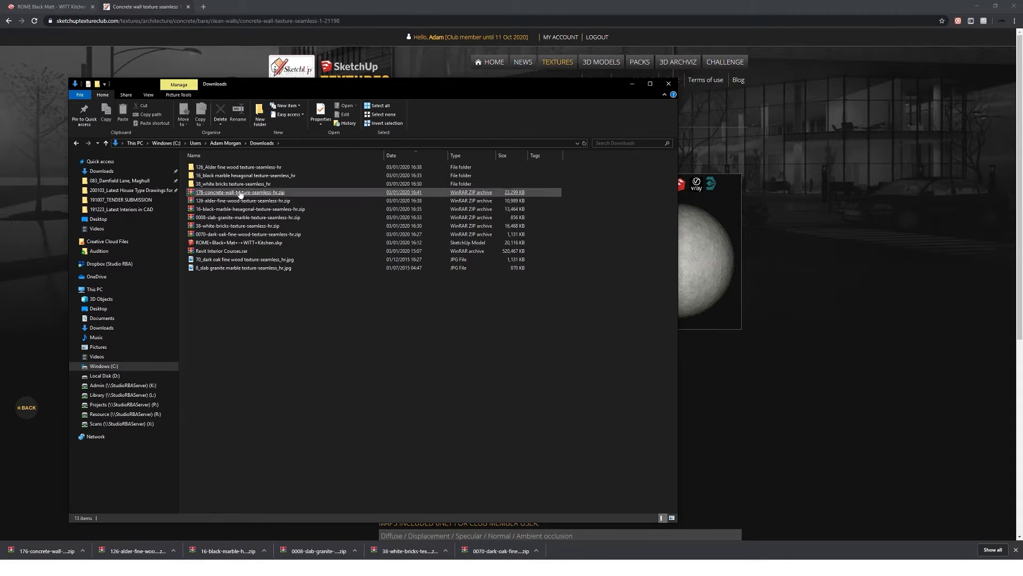
- Extract 176-concrete-wall-texture-seamless-hr.zip in the Downloads folder
{"action": "right_click", "coordinate": [233, 193]}
{"action": "left_click", "coordinate": [258, 225]}
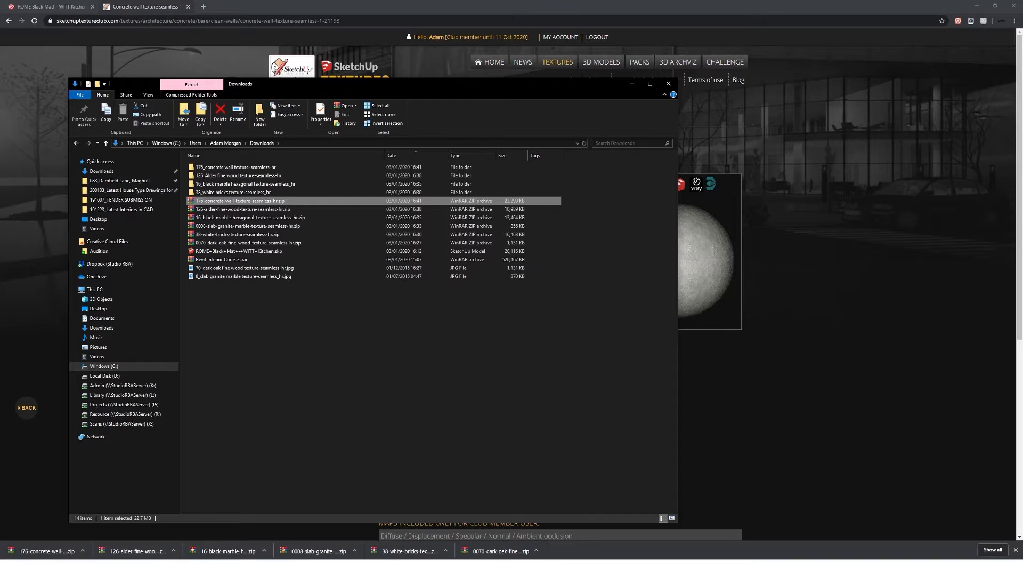
{"action": "mouse_move", "coordinate": [382, 567]}
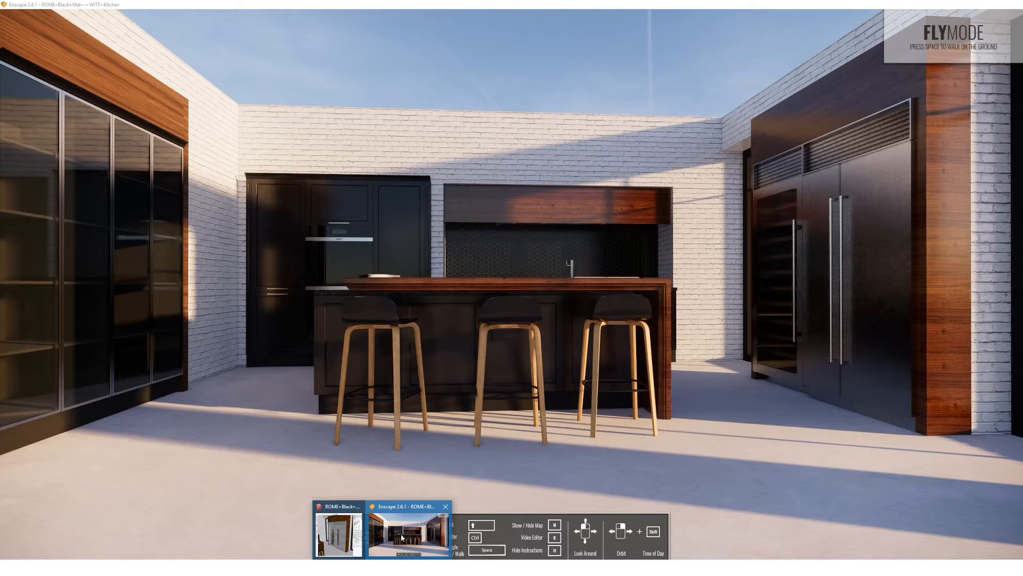
- Dock the Enscape window beside SketchUp and create a material named Concrete Floor using 176_concrete wall texture-seamless_hr_diffuse.jpg
{"action": "left_click", "coordinate": [401, 535]}
{"action": "mouse_move", "coordinate": [374, 4]}
{"action": "left_mouse_down"}
{"action": "mouse_move", "coordinate": [532, 174]}
{"action": "mouse_move", "coordinate": [1022, 208]}
{"action": "left_mouse_up"}
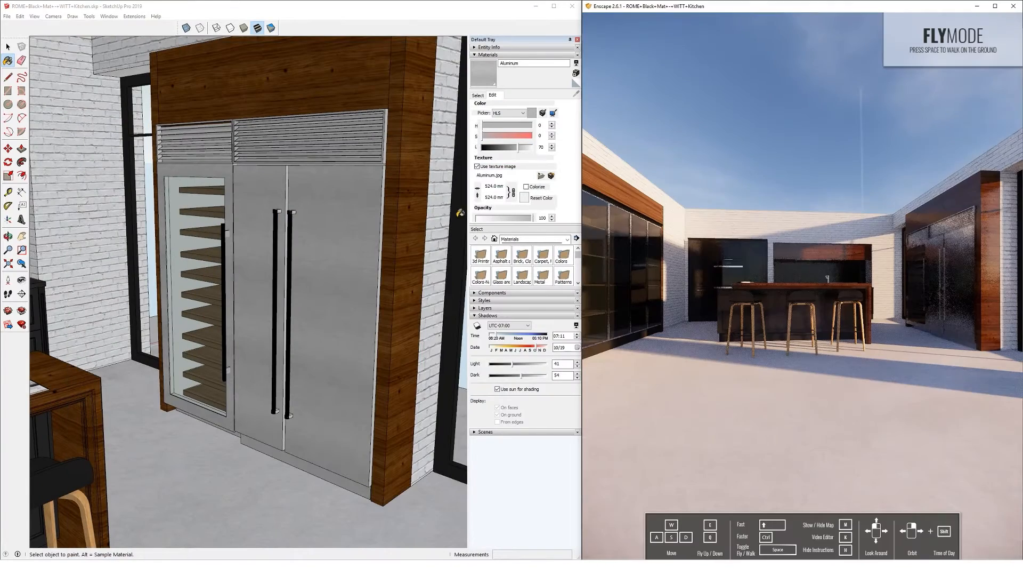
{"action": "left_click", "coordinate": [576, 73]}
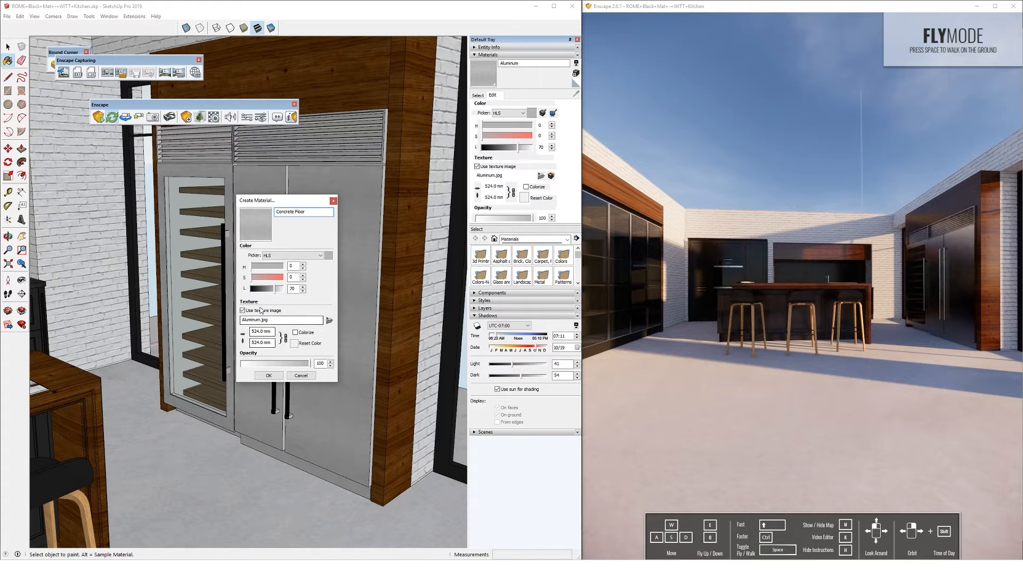
{"action": "left_click", "coordinate": [247, 310]}
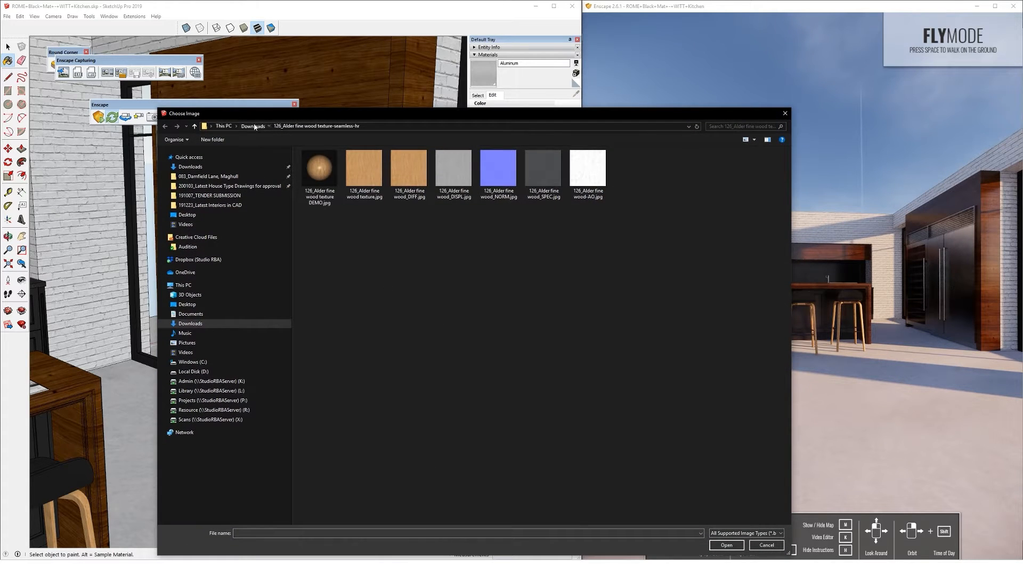
{"action": "double_click", "coordinate": [456, 173]}
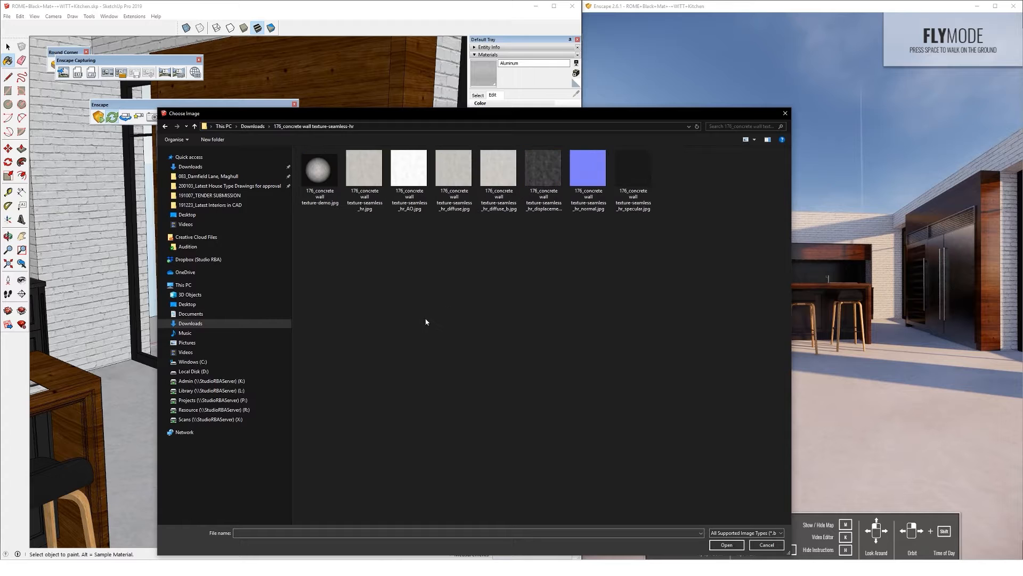
{"action": "double_click", "coordinate": [454, 174]}
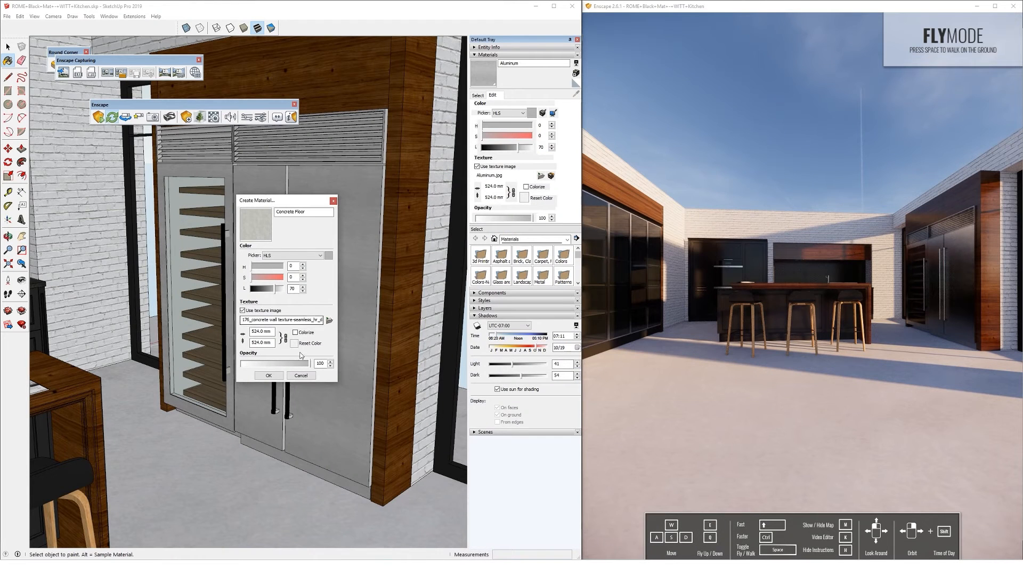
{"action": "left_click", "coordinate": [266, 377]}
- Paint the floor inside its group with Concrete Floor, set the texture width to 1524 mm, and check the floor in the render
{"action": "key", "text": "space"}
{"action": "double_click", "coordinate": [250, 521]}
{"action": "left_click", "coordinate": [250, 521]}
{"action": "middle_click_drag", "start_coordinate": [229, 437], "coordinate": [275, 339], "text": "shift"}
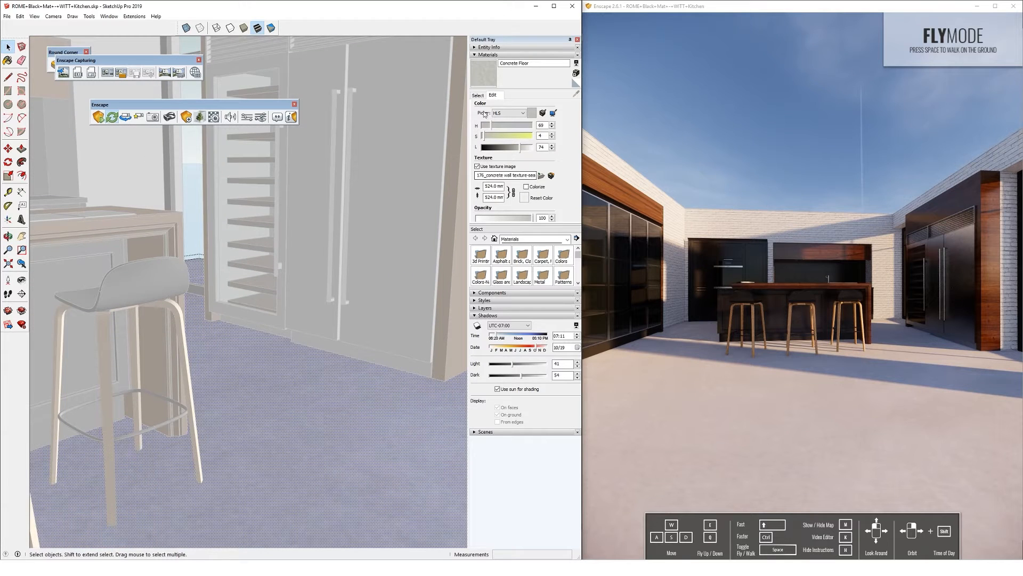
{"action": "left_click", "coordinate": [318, 394]}
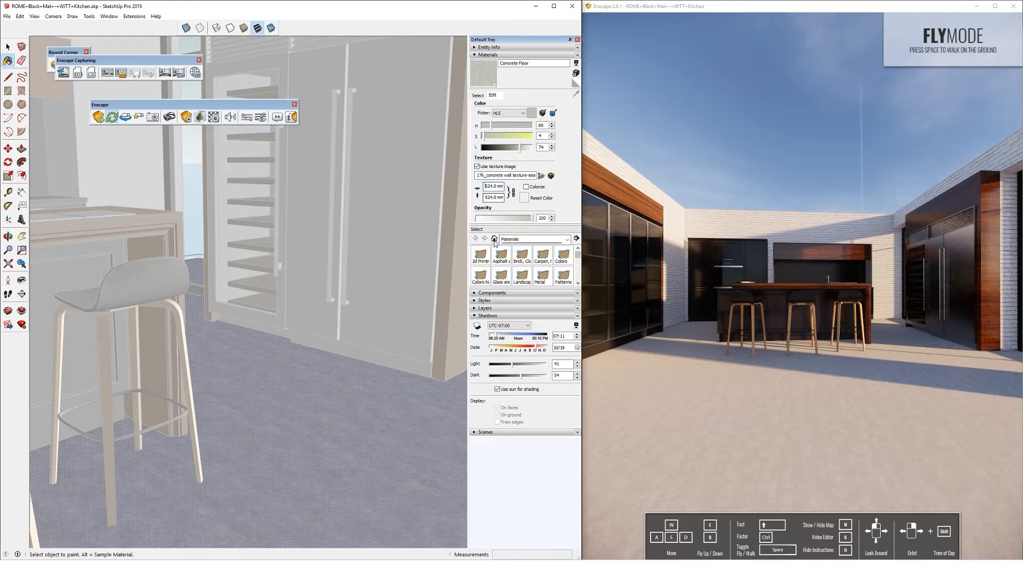
{"action": "type", "text": "1"}
{"action": "middle_click_drag", "start_coordinate": [345, 409], "coordinate": [283, 415]}
{"action": "left_click", "coordinate": [725, 339]}
{"action": "key", "text": "w"}
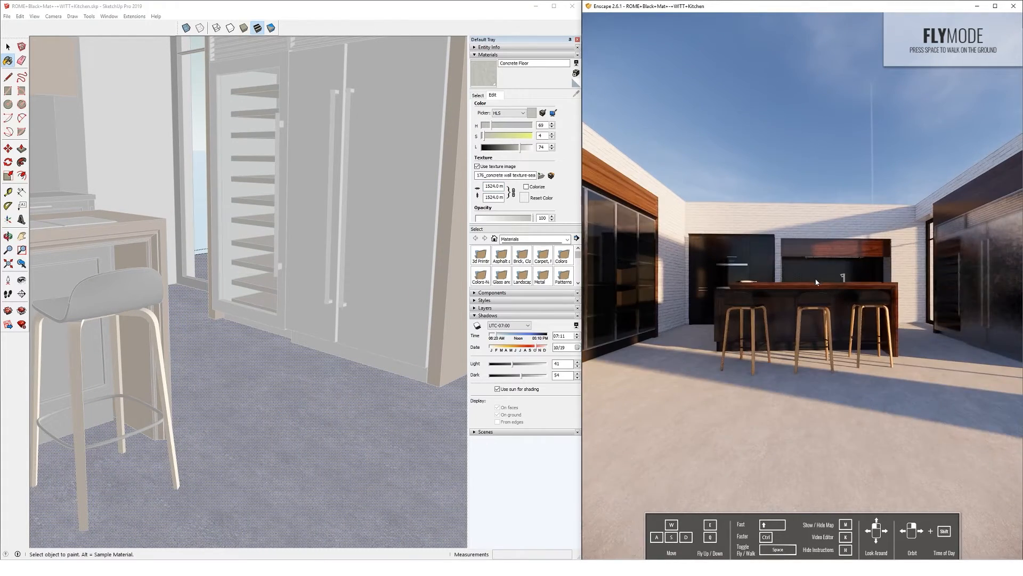
{"action": "left_click_drag", "start_coordinate": [724, 339], "coordinate": [658, 365]}
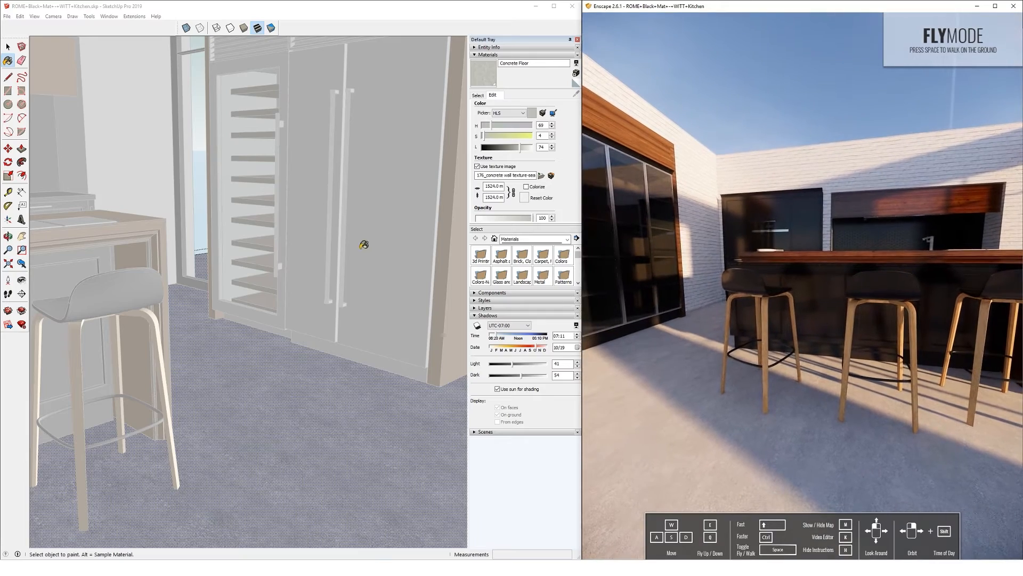
- Close the floor group and open the Enscape material settings for Concrete Floor
{"action": "left_click", "coordinate": [8, 47]}
{"action": "scroll", "coordinate": [238, 370], "scroll_direction": "down", "scroll_amount": 8}
{"action": "left_click", "coordinate": [322, 162]}
{"action": "scroll", "coordinate": [260, 343], "scroll_direction": "up", "scroll_amount": 9}
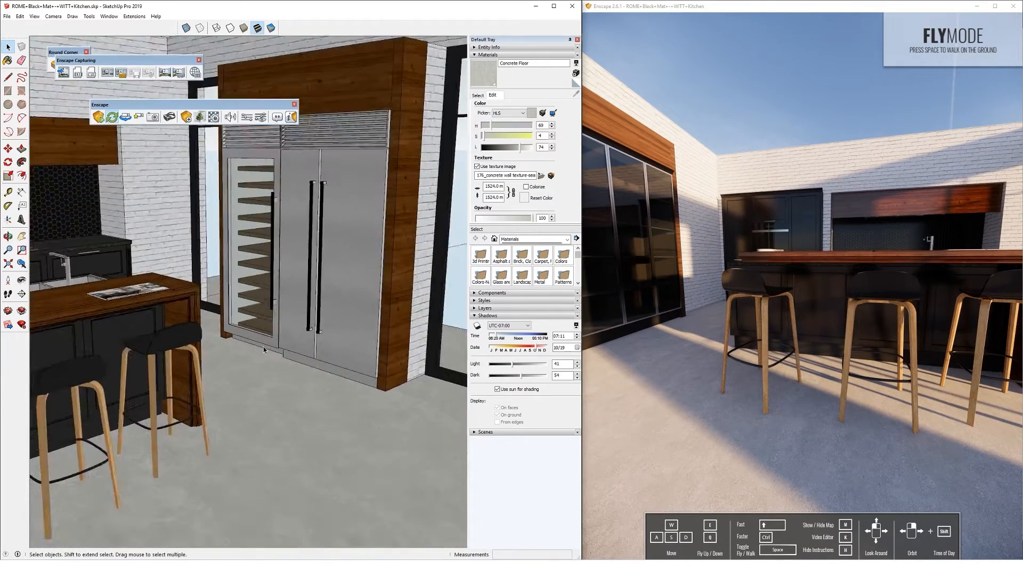
{"action": "left_click", "coordinate": [214, 116]}
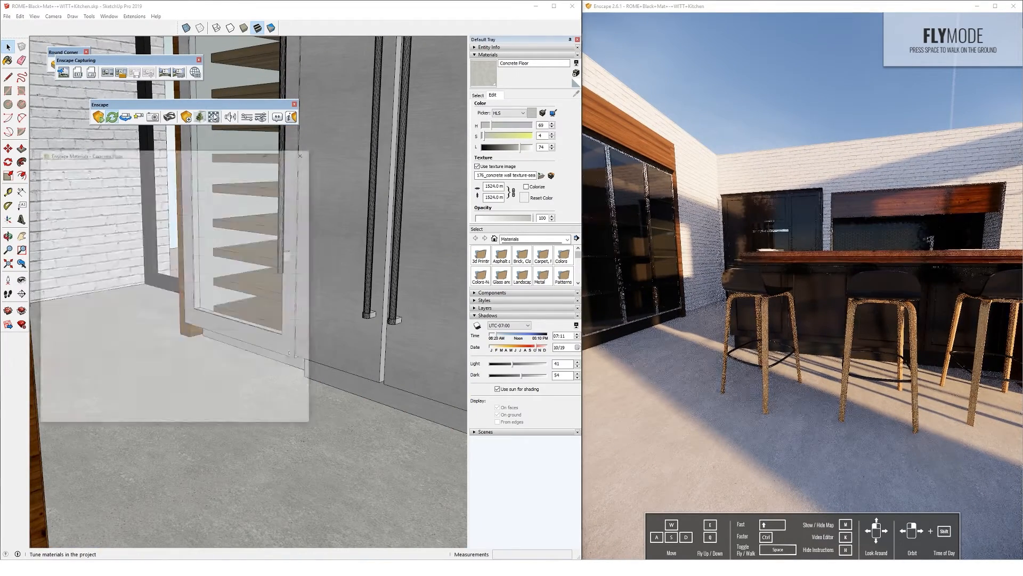
{"action": "left_click_drag", "start_coordinate": [172, 154], "coordinate": [242, 135]}
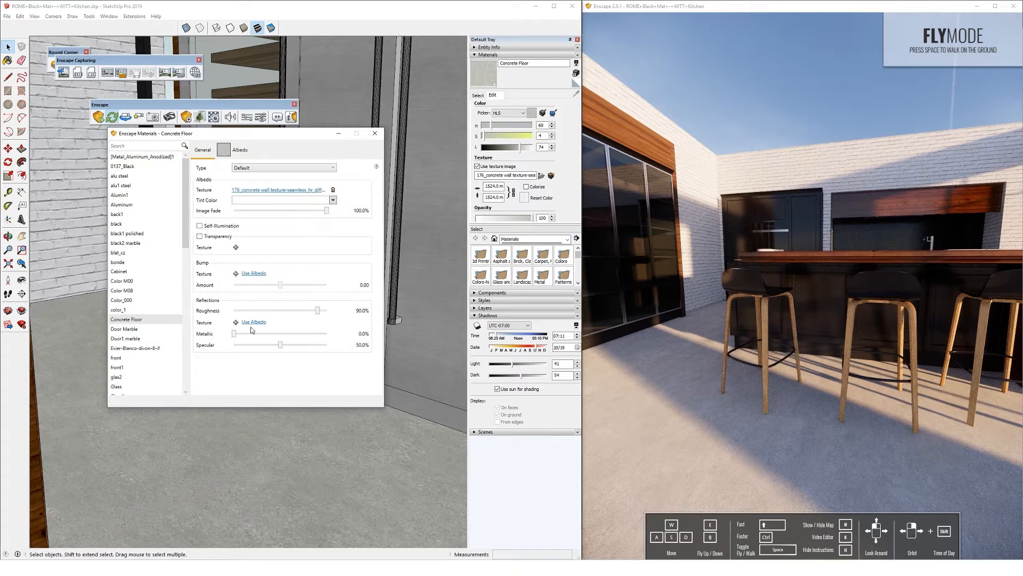
- Try 176_concrete wall texture-seamless_hr_normal.jpg as the Concrete Floor bump texture, inspect the rendered floor up close, and remove the map
{"action": "left_click", "coordinate": [235, 273]}
{"action": "left_click_drag", "start_coordinate": [254, 114], "coordinate": [199, 86]}
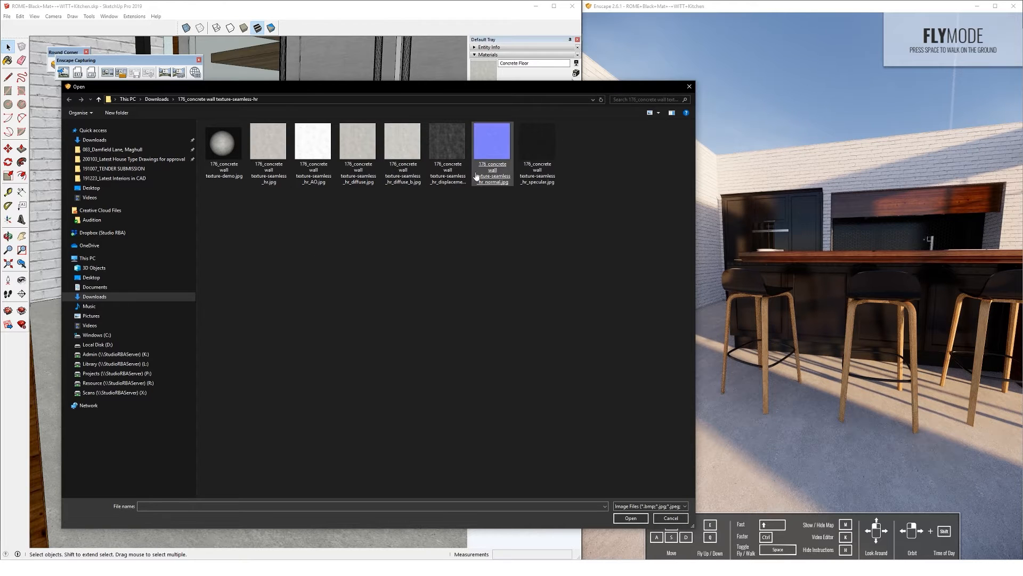
{"action": "double_click", "coordinate": [486, 150]}
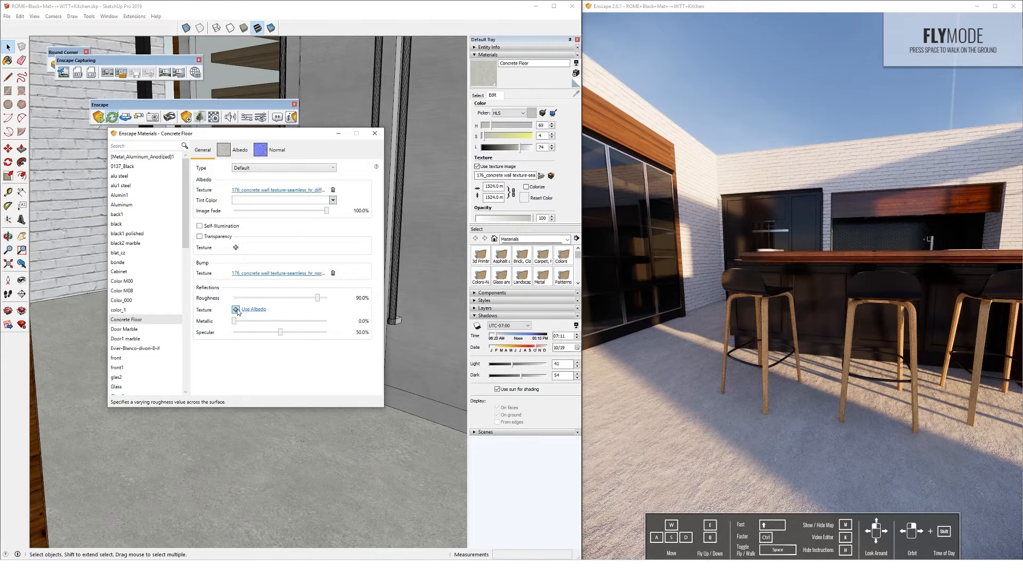
{"action": "left_click", "coordinate": [314, 273]}
{"action": "left_click", "coordinate": [235, 155]}
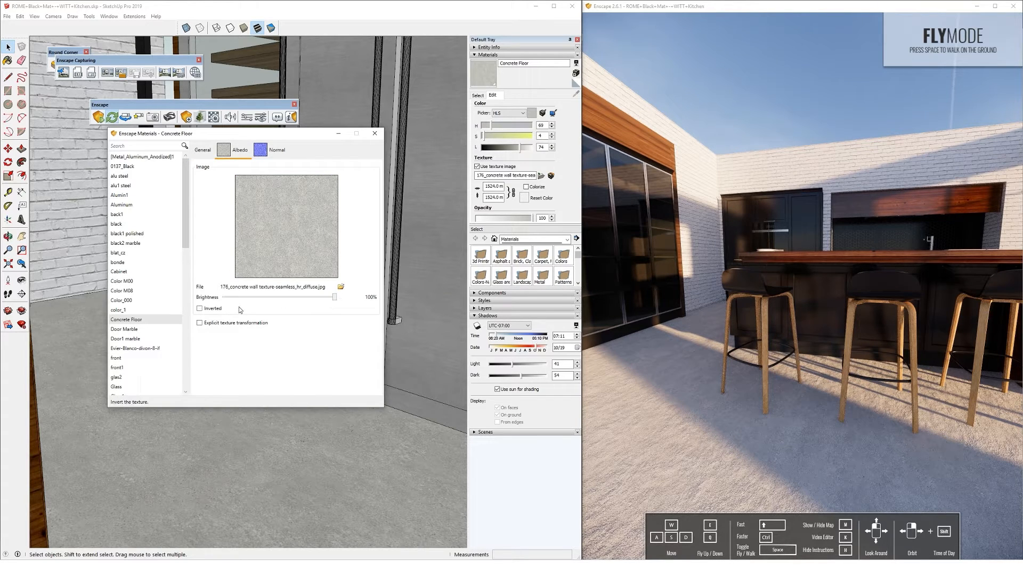
{"action": "left_click", "coordinate": [224, 156]}
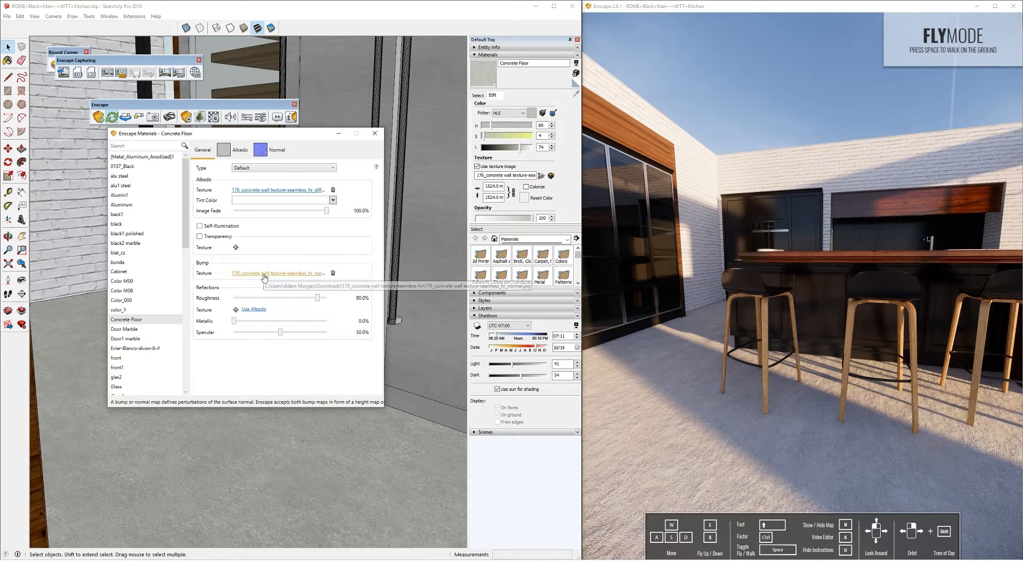
{"action": "middle_click_drag", "start_coordinate": [728, 333], "coordinate": [744, 218]}
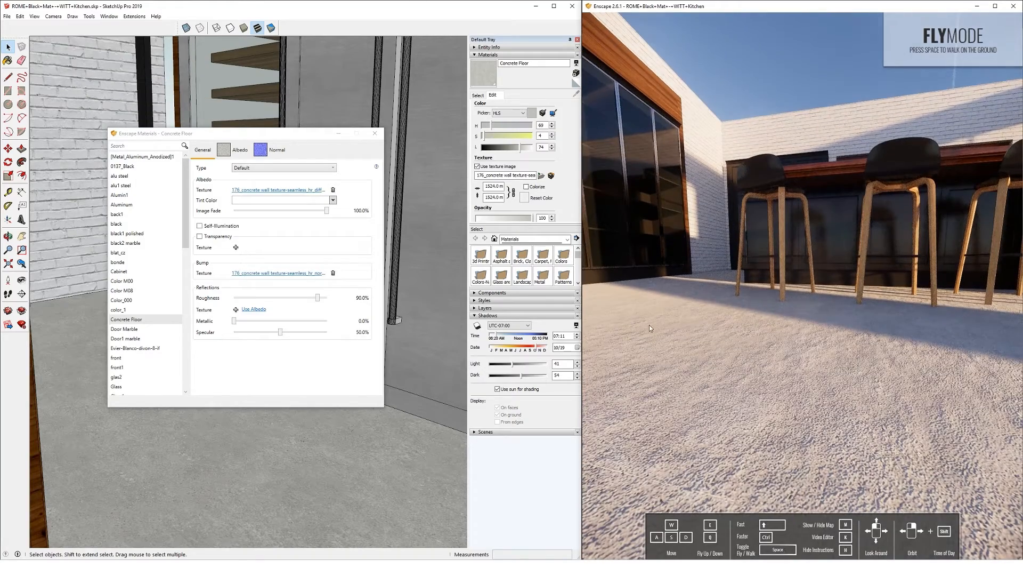
{"action": "left_click", "coordinate": [332, 273]}
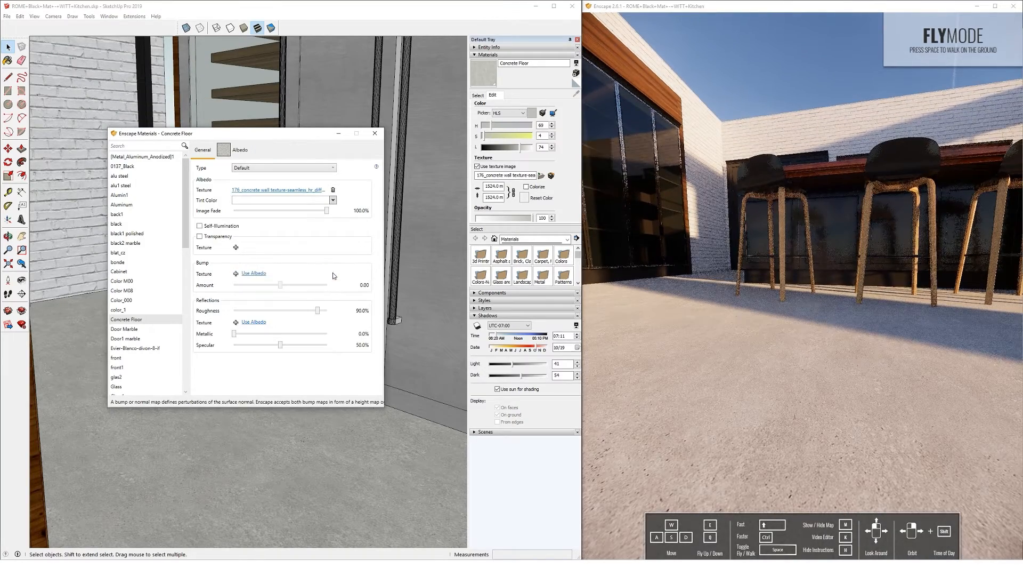
- Use the albedo as the Concrete Floor bump with amount 0.18, and load 176_concrete wall texture-seamless_hr_specular.jpg as its roughness texture
{"action": "left_click", "coordinate": [247, 274]}
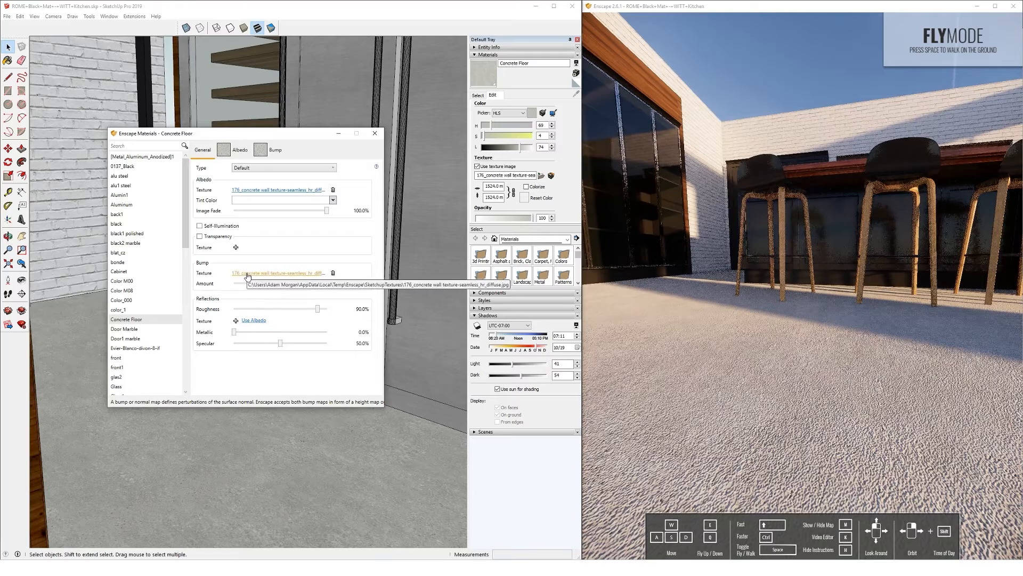
{"action": "left_click_drag", "start_coordinate": [297, 283], "coordinate": [286, 284]}
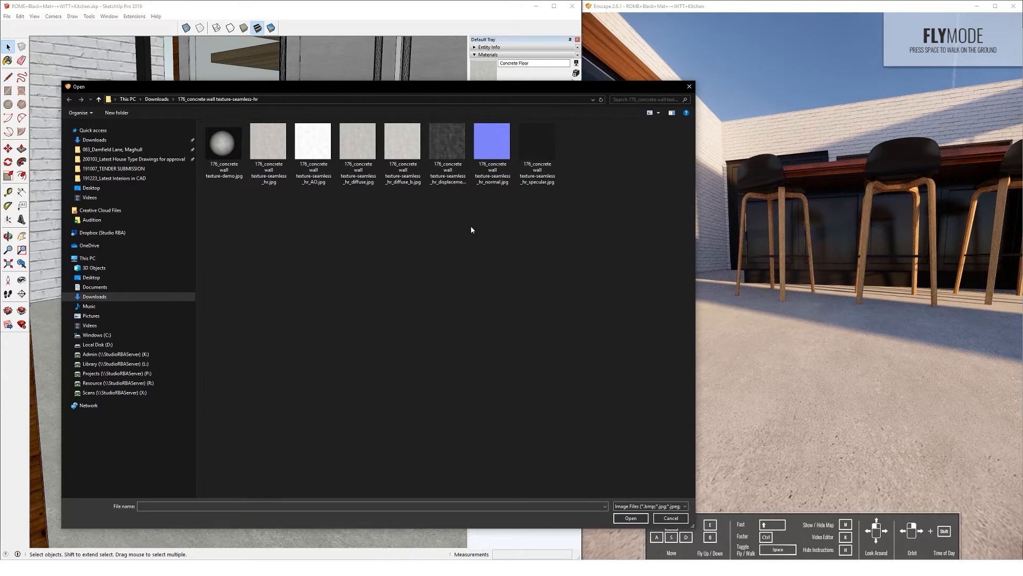
{"action": "double_click", "coordinate": [537, 143]}
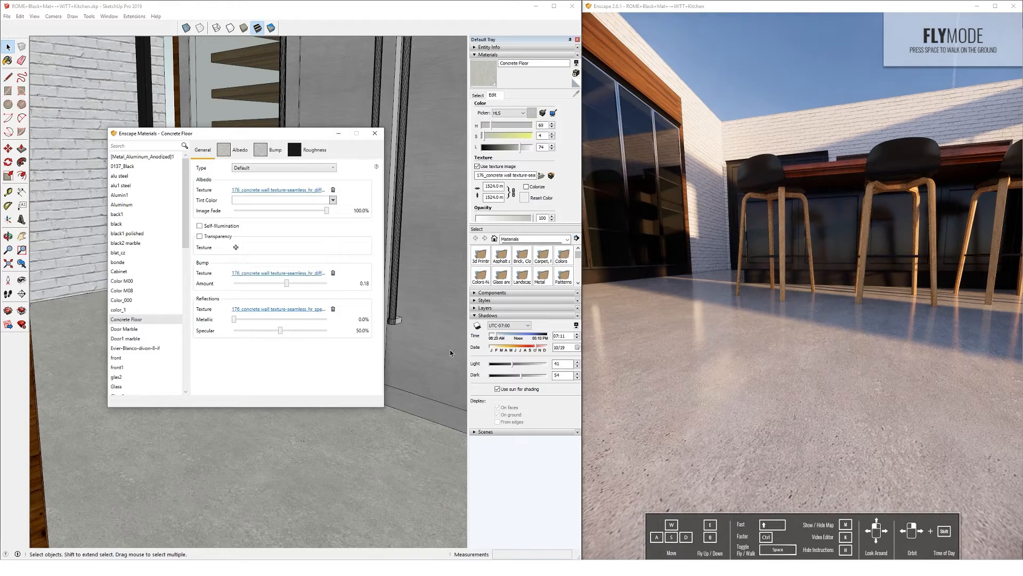
{"action": "left_click", "coordinate": [375, 134]}
{"action": "scroll", "coordinate": [799, 256], "scroll_direction": "down", "scroll_amount": 2}
{"action": "mouse_move", "coordinate": [829, 255]}
{"action": "middle_mouse_down"}
{"action": "mouse_move", "coordinate": [773, 303]}
{"action": "mouse_move", "coordinate": [773, 331]}
{"action": "mouse_move", "coordinate": [832, 252]}
{"action": "mouse_move", "coordinate": [820, 274]}
{"action": "mouse_move", "coordinate": [802, 266]}
{"action": "middle_mouse_up"}
- Unhide all hidden geometry in the kitchen model to bring back the ceiling and front wall
{"action": "left_click", "coordinate": [8, 47]}
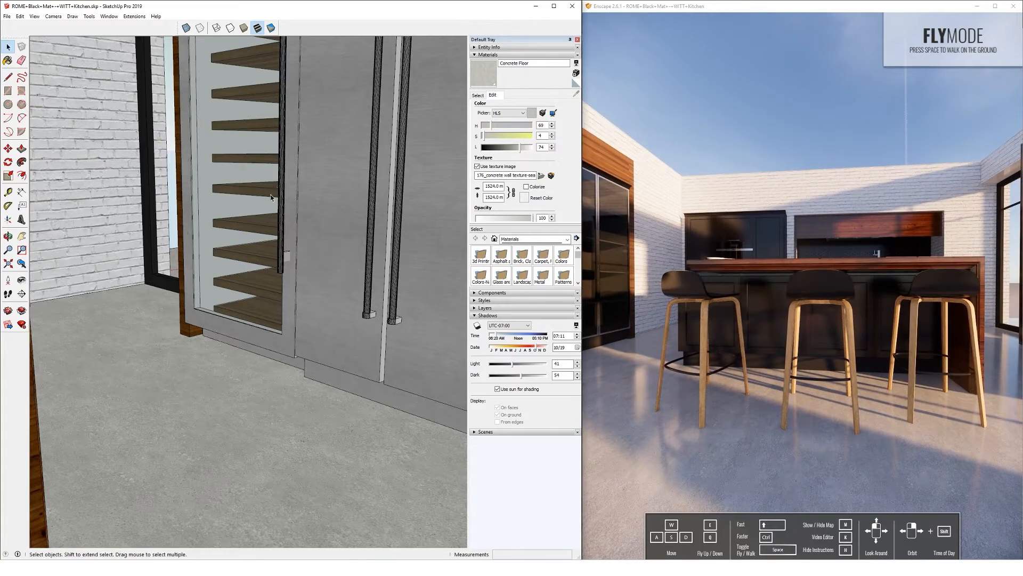
{"action": "middle_click_drag", "start_coordinate": [368, 261], "coordinate": [315, 281]}
{"action": "key", "text": "shift+z"}
{"action": "left_click", "coordinate": [20, 16]}
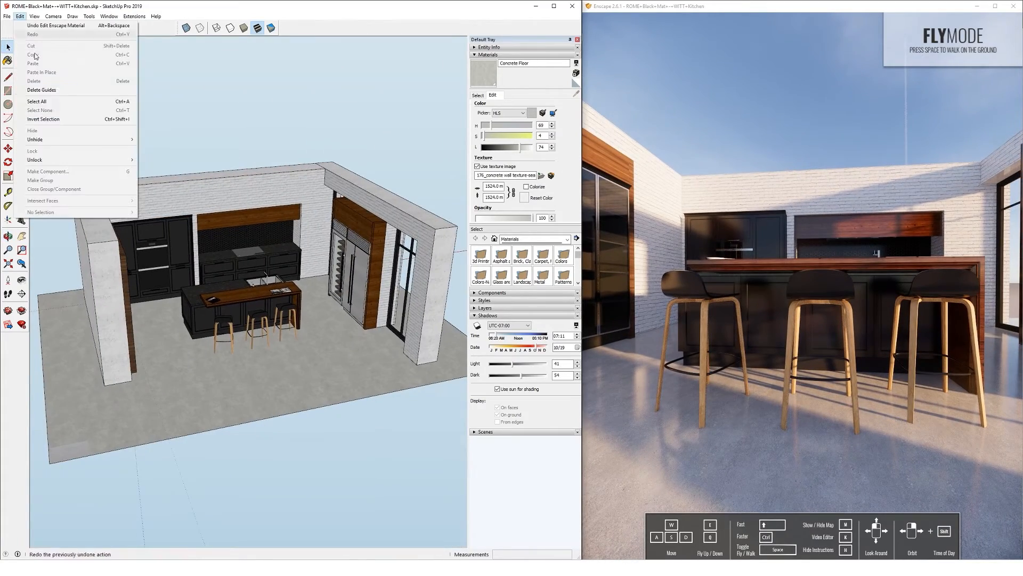
{"action": "mouse_move", "coordinate": [108, 144]}
{"action": "left_click", "coordinate": [155, 157]}
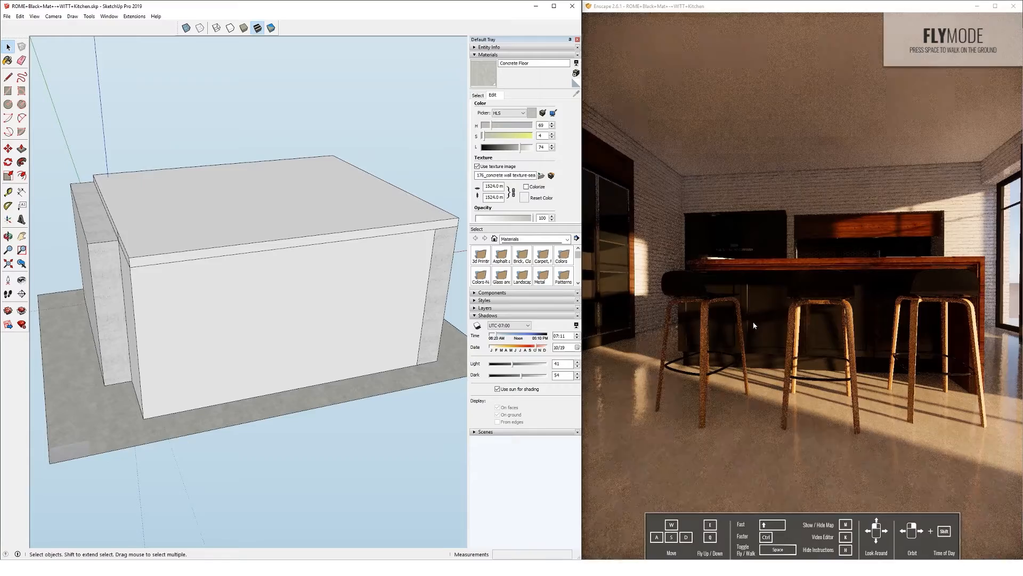
- Float the Enscape window as a smaller widescreen window and frame the kitchen island with its three stools
{"action": "double_click", "coordinate": [813, 6]}
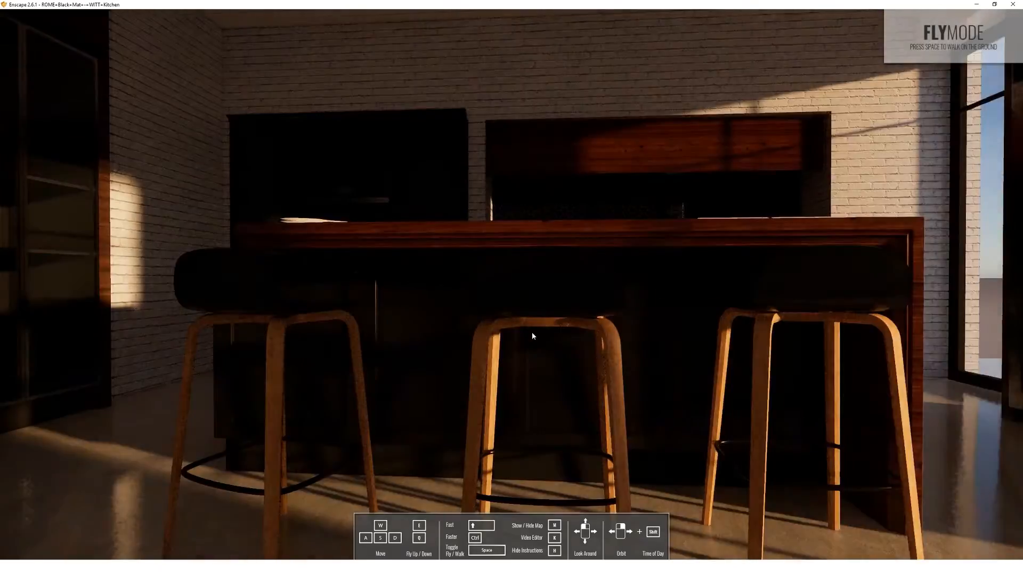
{"action": "key", "text": "w"}
{"action": "left_click_drag", "start_coordinate": [518, 4], "coordinate": [556, 23]}
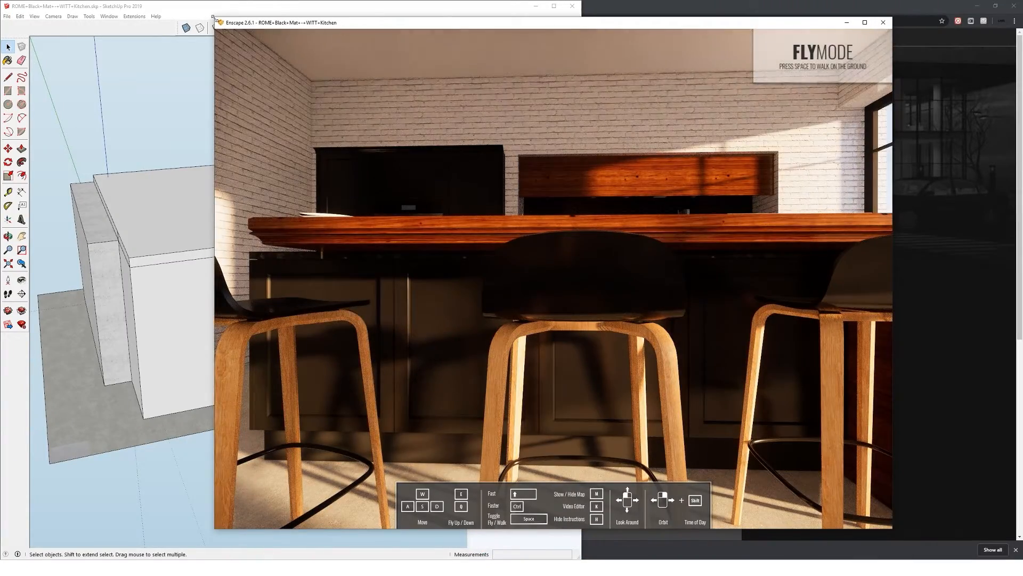
{"action": "left_click_drag", "start_coordinate": [215, 18], "coordinate": [208, 158]}
{"action": "left_click_drag", "start_coordinate": [319, 163], "coordinate": [464, 87]}
{"action": "scroll", "coordinate": [557, 338], "scroll_direction": "down", "scroll_amount": 5}
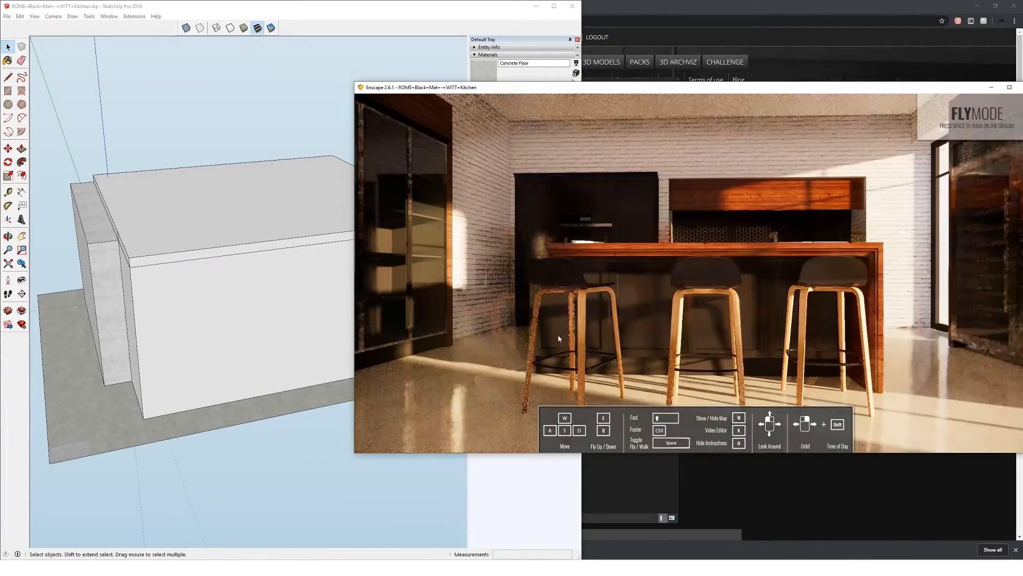
{"action": "left_click_drag", "start_coordinate": [707, 293], "coordinate": [754, 292]}
{"action": "key", "text": "e"}
{"action": "middle_click_drag", "start_coordinate": [506, 244], "coordinate": [565, 212]}
- Open the Enscape Visual Settings and set the capture resolution to Ultra HD
{"action": "left_click", "coordinate": [353, 15]}
{"action": "middle_click_drag", "start_coordinate": [226, 270], "coordinate": [234, 264]}
{"action": "left_click", "coordinate": [246, 117]}
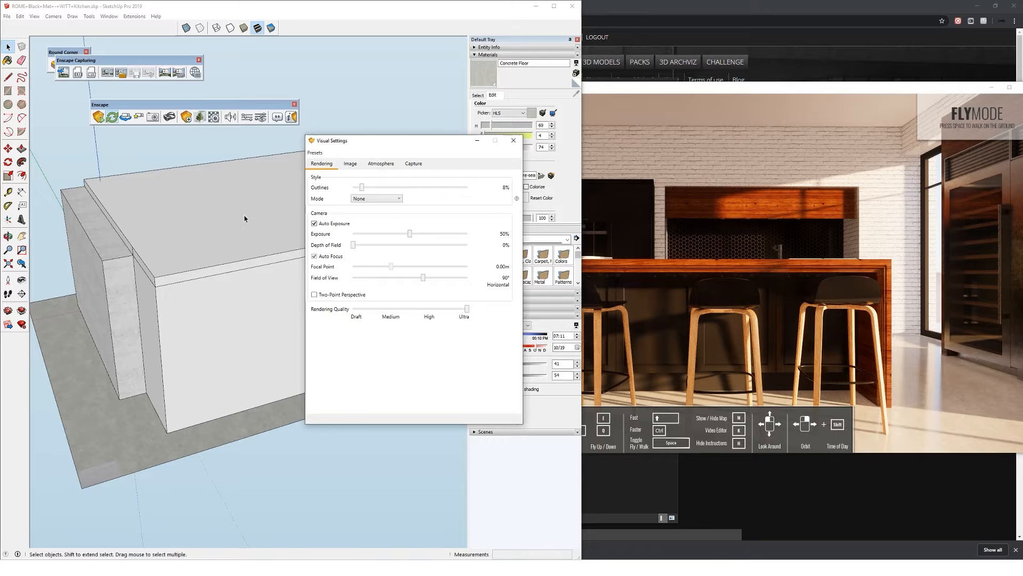
{"action": "left_click", "coordinate": [419, 166]}
{"action": "left_click_drag", "start_coordinate": [409, 144], "coordinate": [239, 138]}
{"action": "left_click", "coordinate": [275, 174]}
{"action": "left_click", "coordinate": [261, 213]}
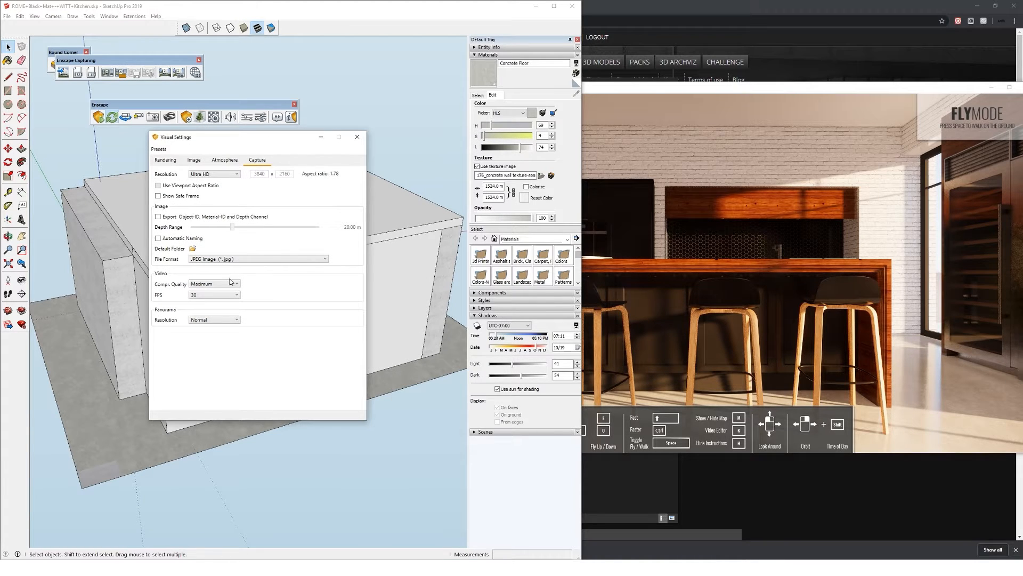
- Review the atmosphere and image settings, and set the rendering field of view to 99°
{"action": "left_click", "coordinate": [223, 160]}
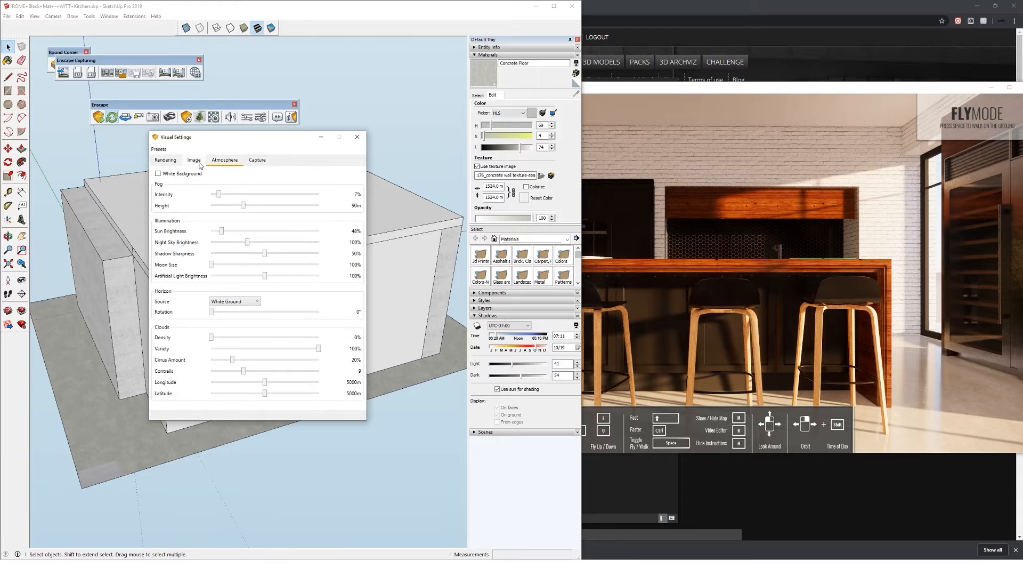
{"action": "left_click", "coordinate": [194, 159]}
{"action": "left_click", "coordinate": [165, 160]}
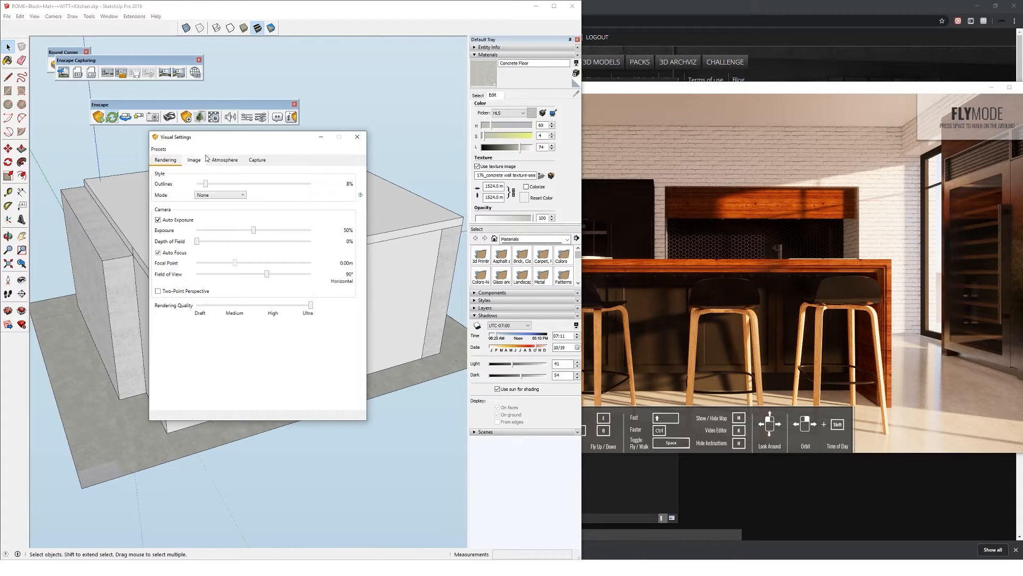
{"action": "left_click_drag", "start_coordinate": [212, 139], "coordinate": [202, 143]}
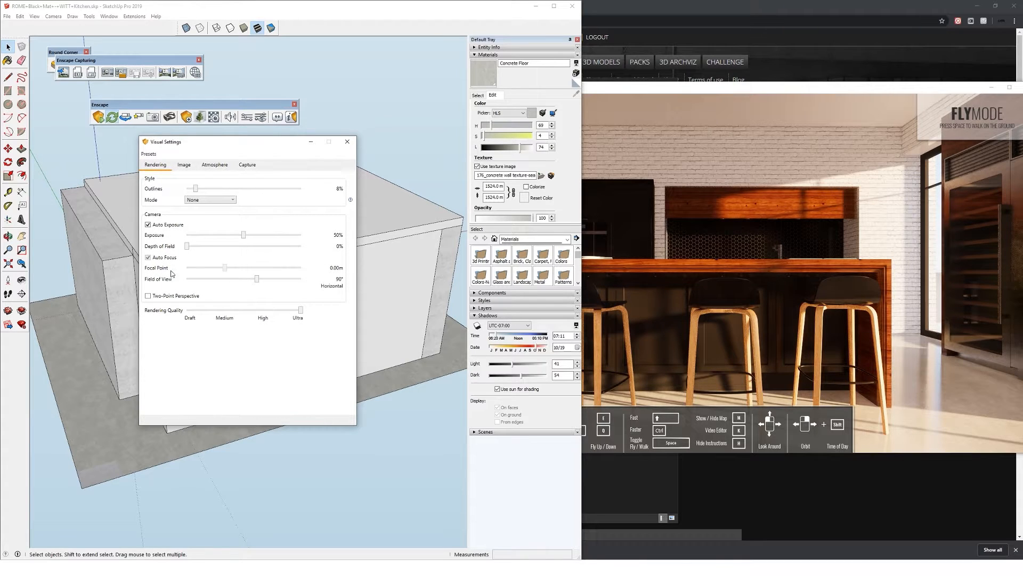
{"action": "mouse_move", "coordinate": [258, 281]}
{"action": "left_mouse_down"}
{"action": "mouse_move", "coordinate": [277, 279]}
{"action": "mouse_move", "coordinate": [267, 281]}
{"action": "left_mouse_up"}
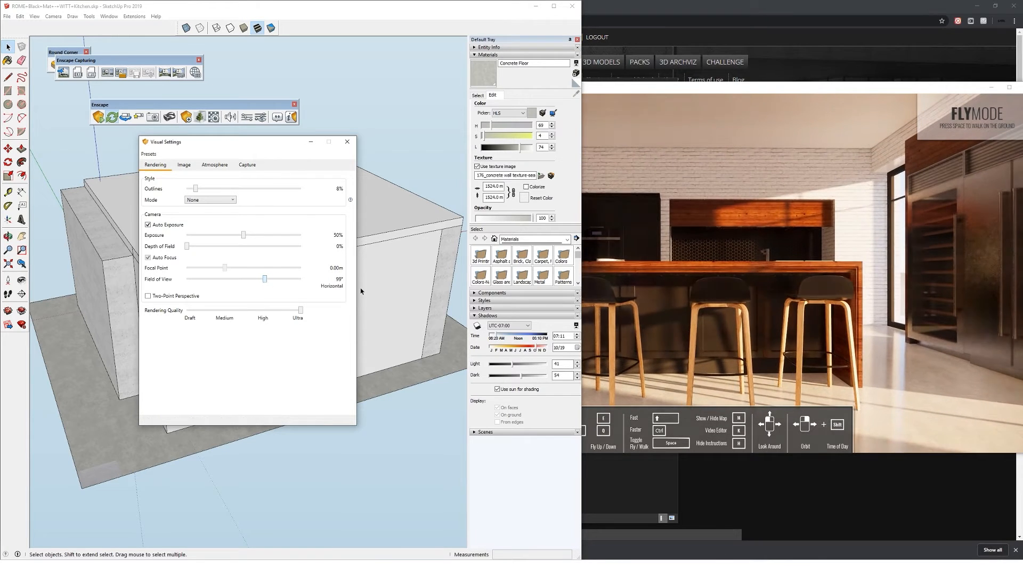
- Recompose the Enscape view around the island, with the glass cabinets and the fridge on either side
{"action": "left_click", "coordinate": [655, 89]}
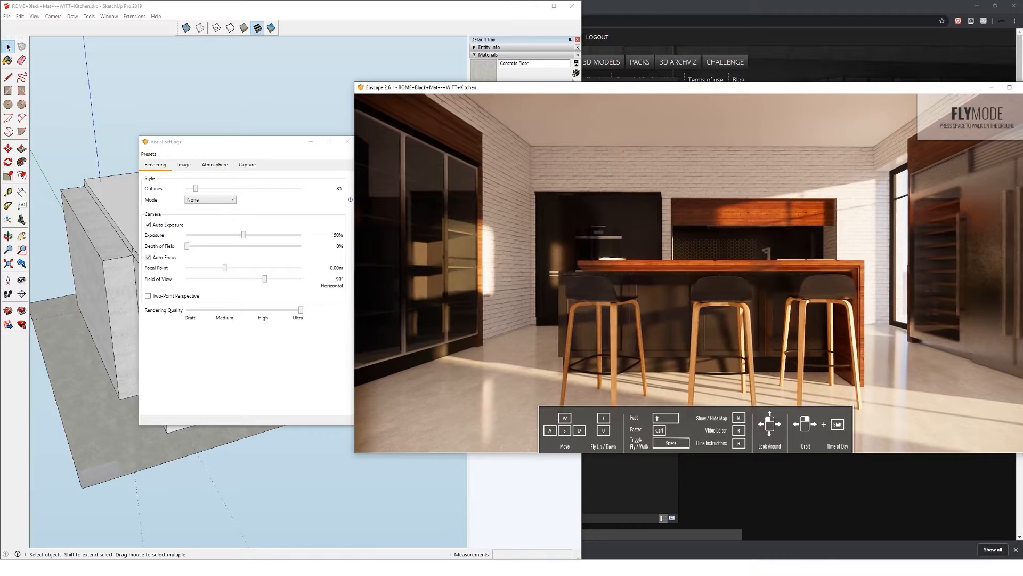
{"action": "key", "text": "d"}
{"action": "left_click_drag", "start_coordinate": [608, 219], "coordinate": [596, 210]}
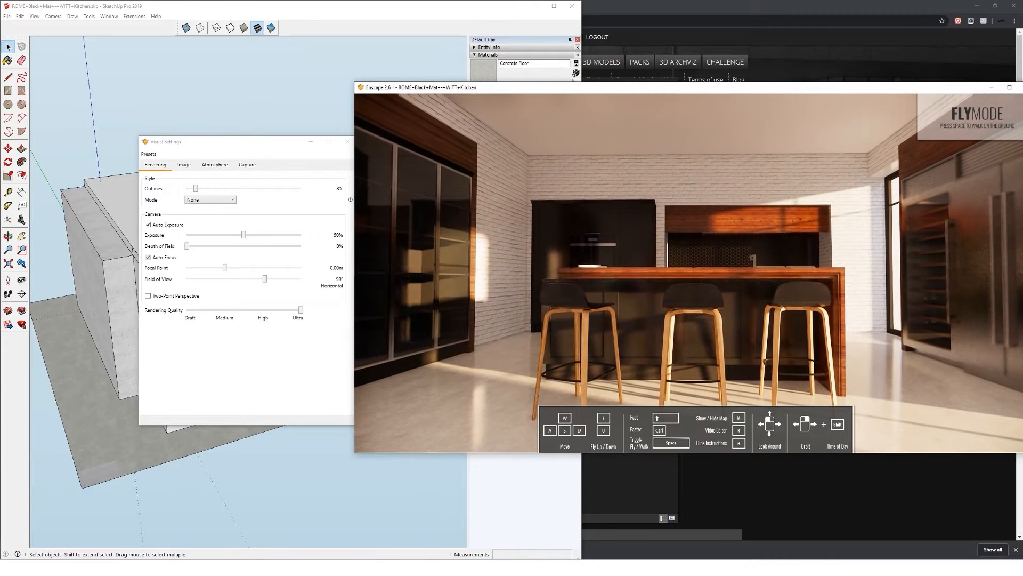
- Review the Enscape capture settings for the Ultra HD JPEG output and shift the Visual Settings window slightly aside
{"action": "left_click", "coordinate": [279, 143]}
{"action": "left_click", "coordinate": [247, 164]}
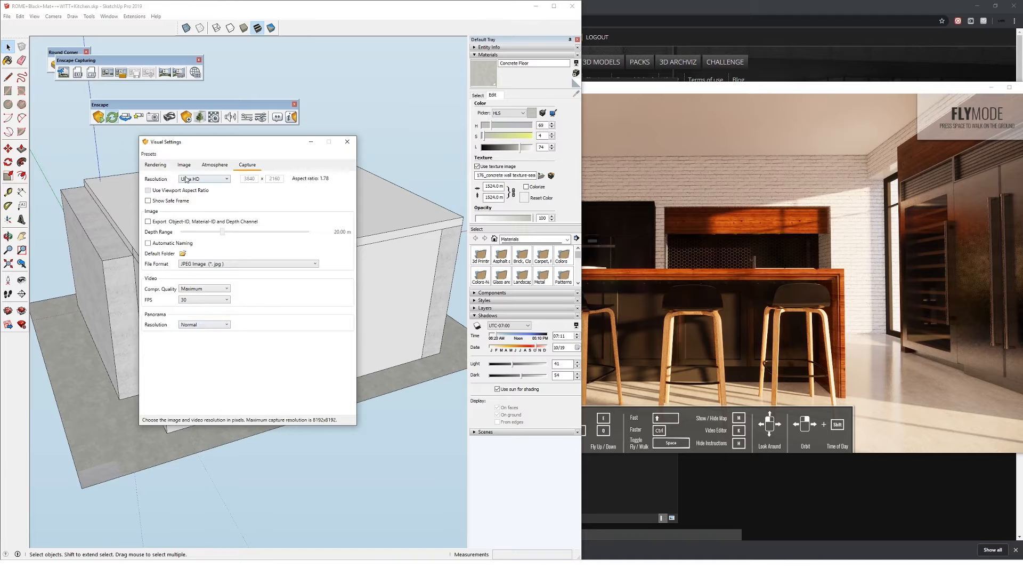
{"action": "left_click_drag", "start_coordinate": [167, 144], "coordinate": [154, 144]}
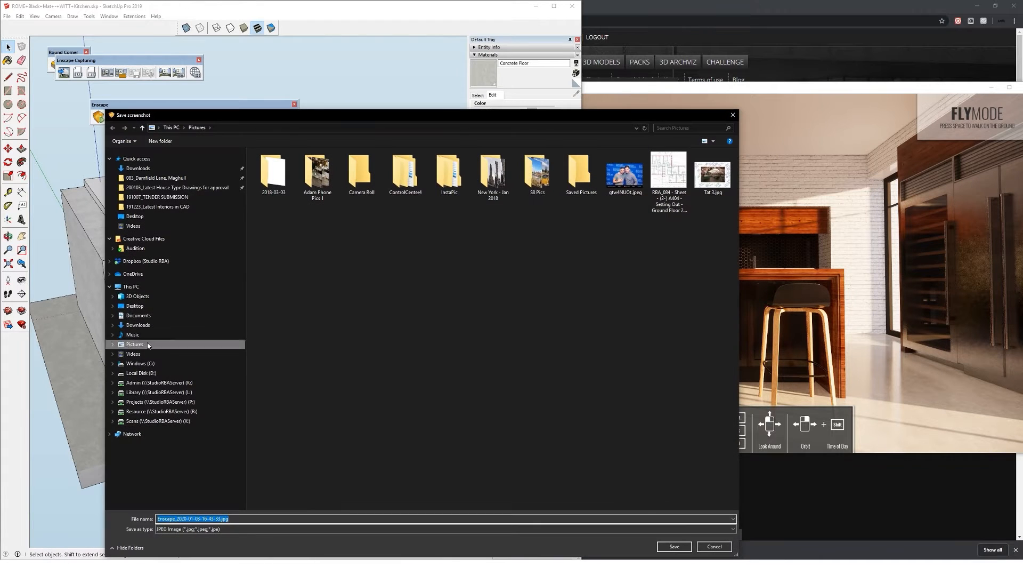
- Render a screenshot of the current Enscape view and save it to the Desktop as the JPEG image "test 1"
{"action": "left_click", "coordinate": [140, 327]}
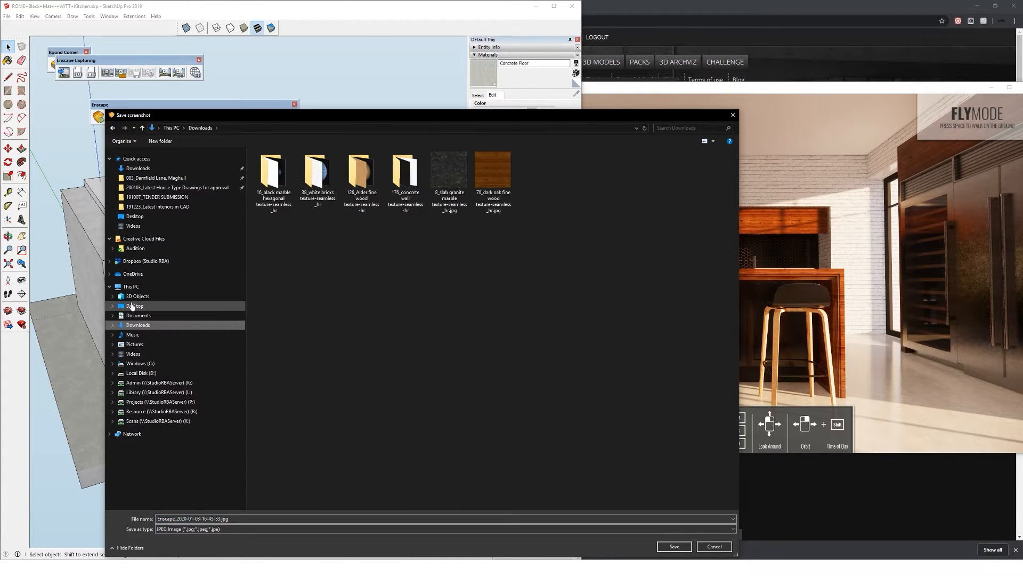
{"action": "left_click", "coordinate": [132, 306]}
{"action": "left_click", "coordinate": [243, 518]}
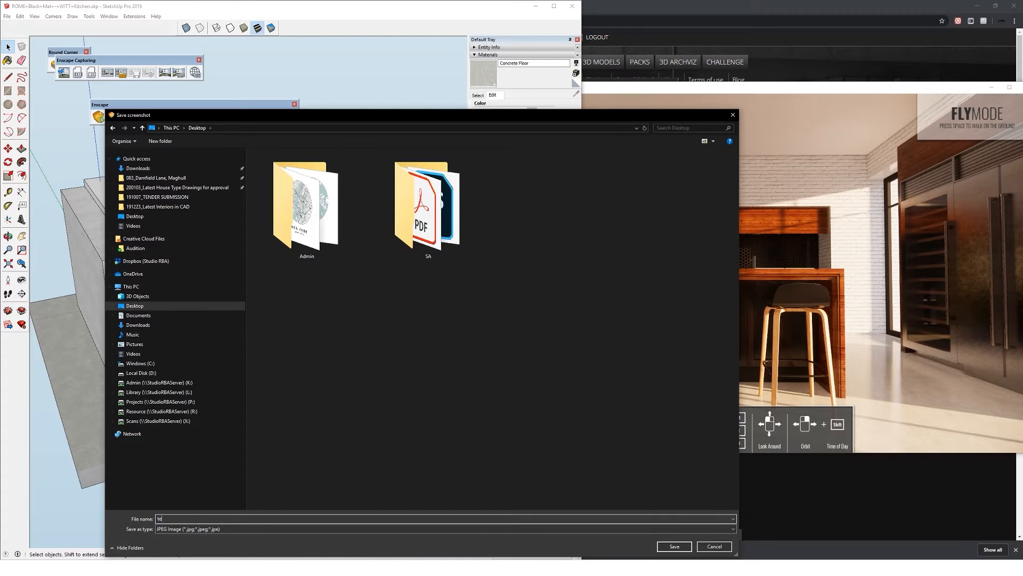
{"action": "type", "text": "test 1"}
{"action": "key", "text": "Return"}
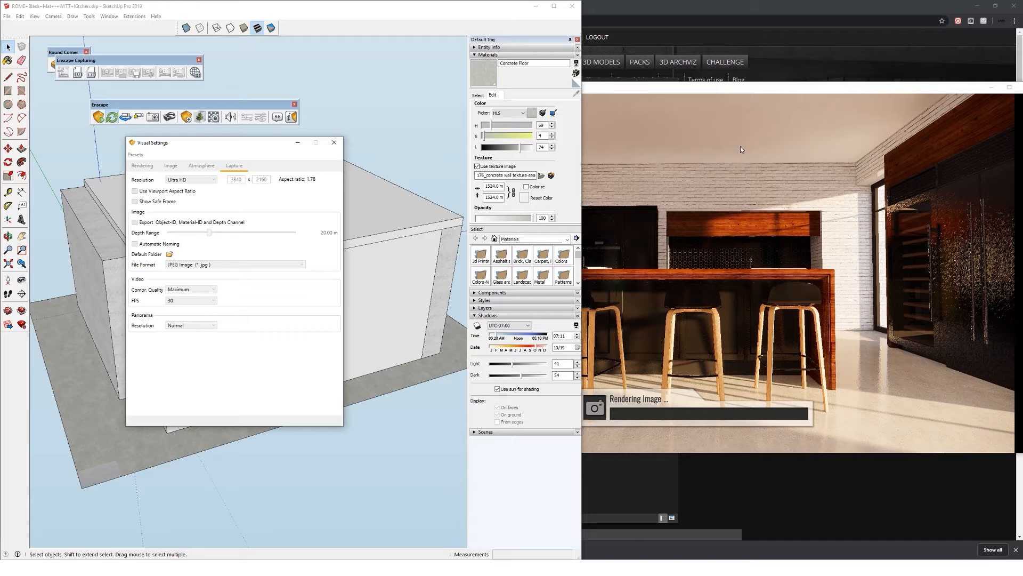
{"action": "left_click", "coordinate": [730, 238]}
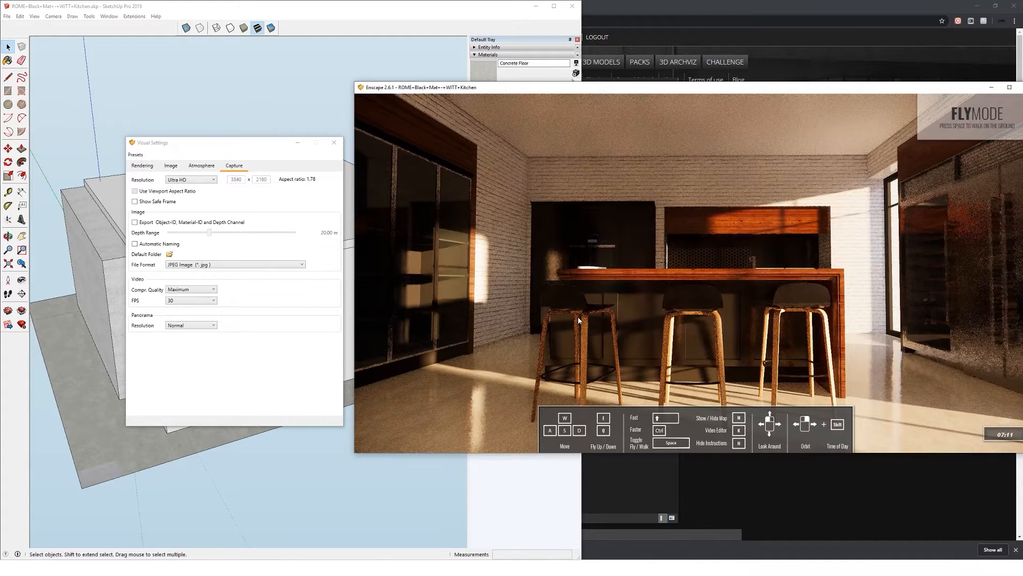
- Open the rendered image test 1.jpg from the Desktop in Photos and examine the stools and concrete floor up close
{"action": "mouse_move", "coordinate": [293, 557]}
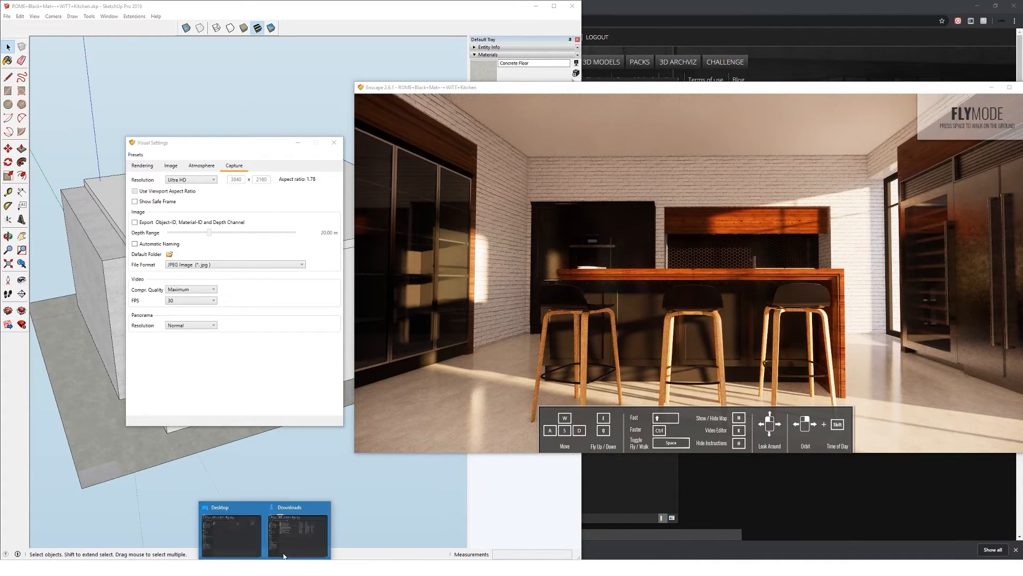
{"action": "left_click", "coordinate": [292, 538]}
{"action": "left_click", "coordinate": [154, 308]}
{"action": "double_click", "coordinate": [205, 166]}
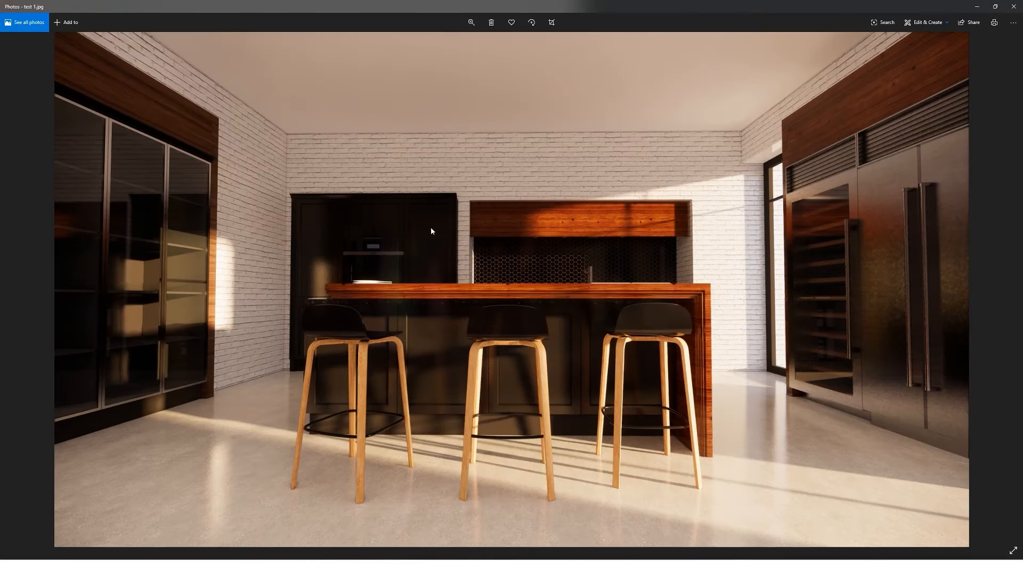
{"action": "scroll", "coordinate": [471, 499], "scroll_direction": "up", "scroll_amount": 5}
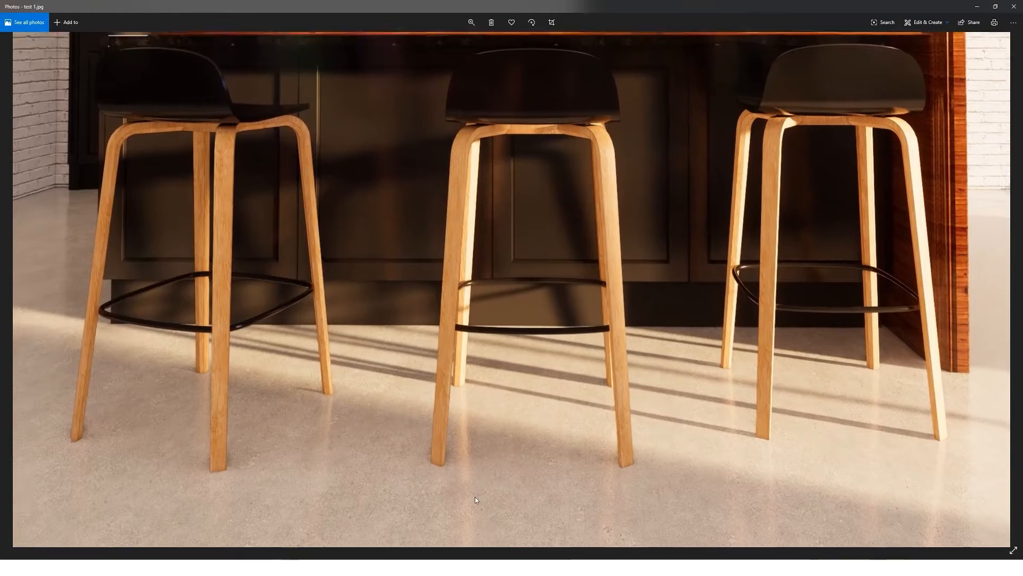
- Examine the kitchen render test 1.jpg up close and in full, and close the image viewer
{"action": "scroll", "coordinate": [453, 459], "scroll_direction": "down", "scroll_amount": 5}
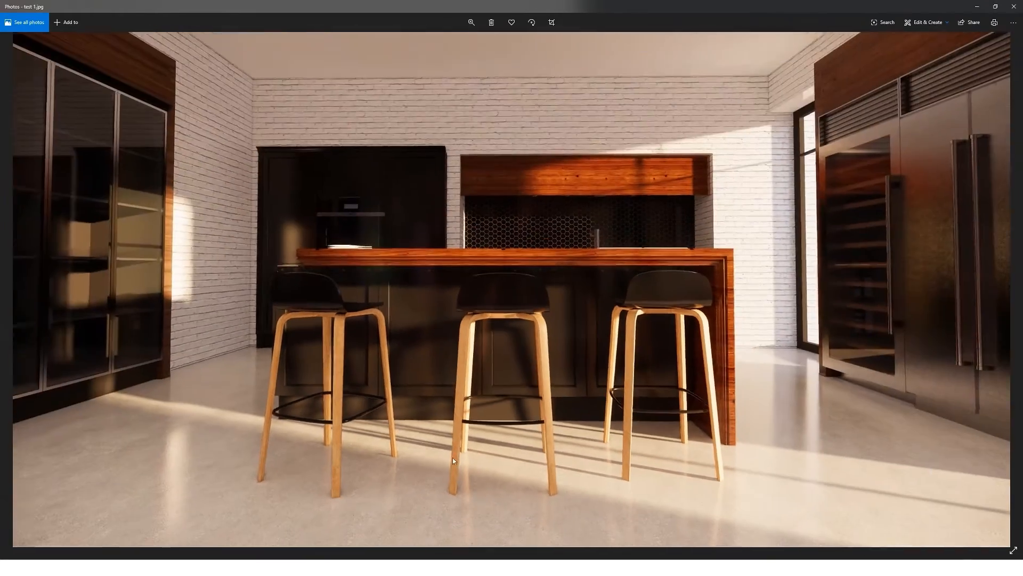
{"action": "scroll", "coordinate": [431, 383], "scroll_direction": "up", "scroll_amount": 3}
{"action": "scroll", "coordinate": [437, 389], "scroll_direction": "down", "scroll_amount": 3}
{"action": "scroll", "coordinate": [437, 392], "scroll_direction": "down", "scroll_amount": 2}
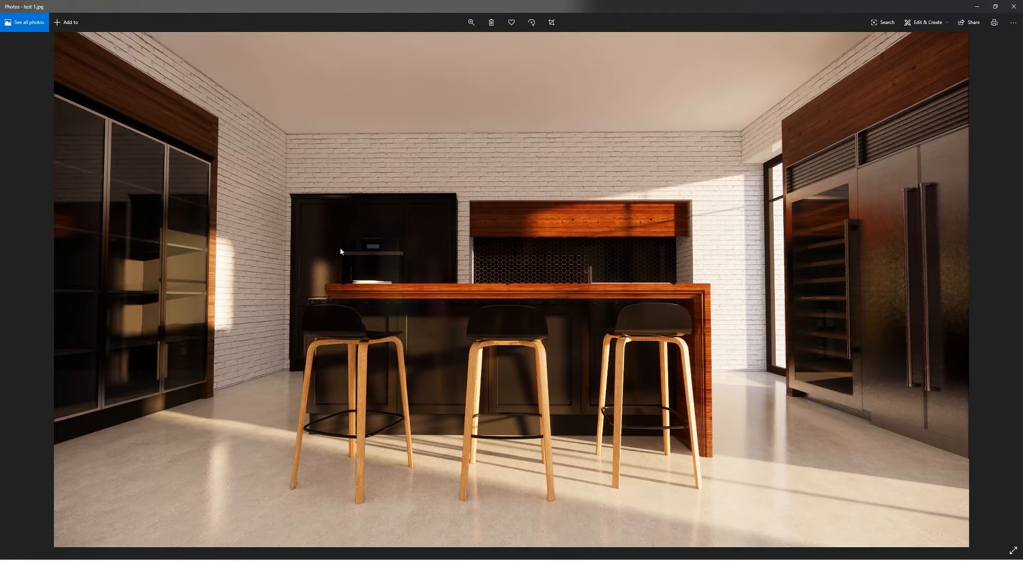
{"action": "left_click", "coordinate": [1017, 4]}
- Close the Visual Settings window and dock the Enscape preview beside the SketchUp model
{"action": "left_click", "coordinate": [630, 84]}
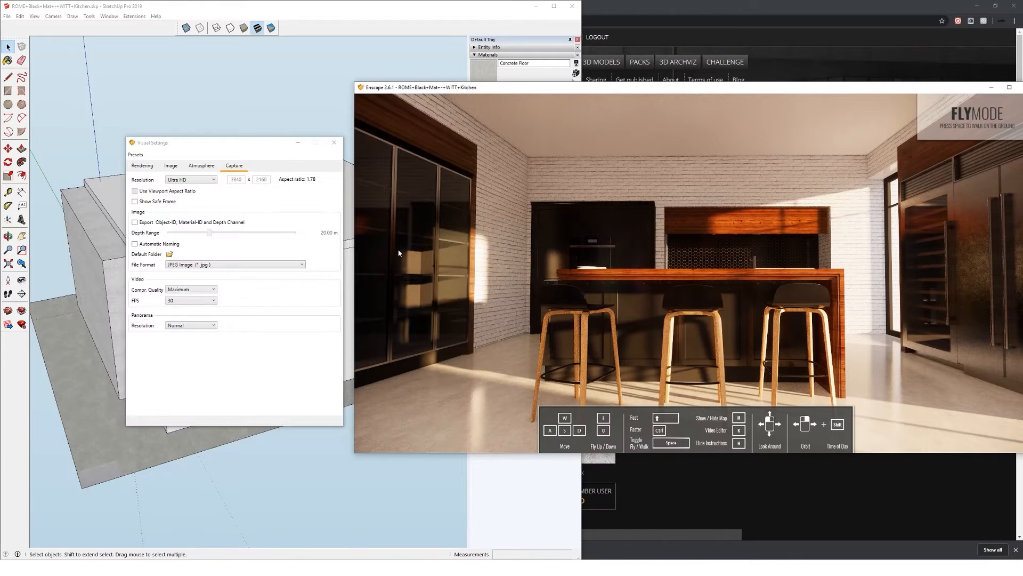
{"action": "left_click", "coordinate": [334, 143]}
{"action": "left_click_drag", "start_coordinate": [507, 90], "coordinate": [1020, 232]}
- Open the room shell group for editing in SketchUp and hide the rest of the model
{"action": "left_click", "coordinate": [284, 304]}
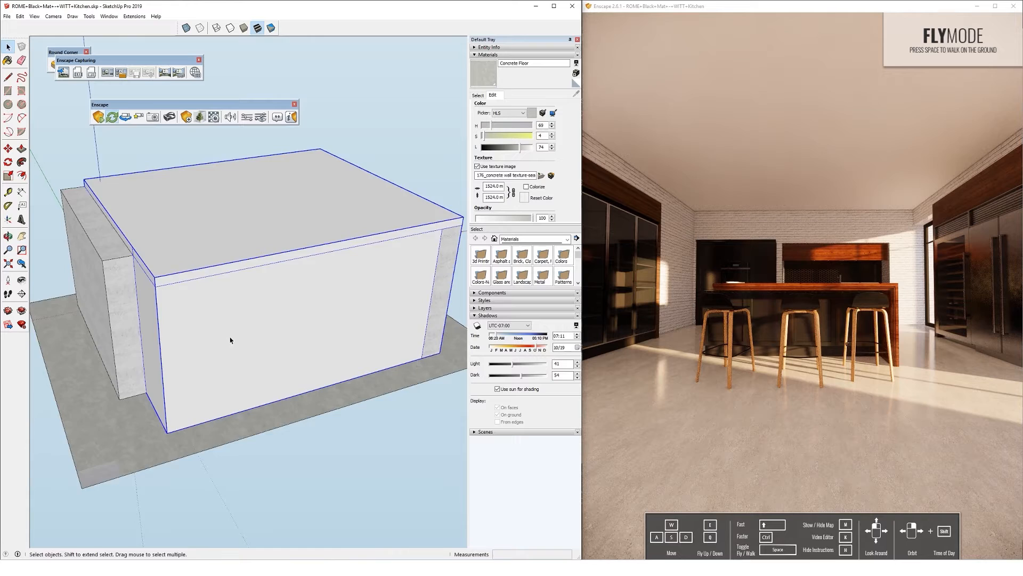
{"action": "middle_click_drag", "start_coordinate": [229, 338], "coordinate": [220, 258]}
{"action": "scroll", "coordinate": [258, 304], "scroll_direction": "up", "scroll_amount": 4}
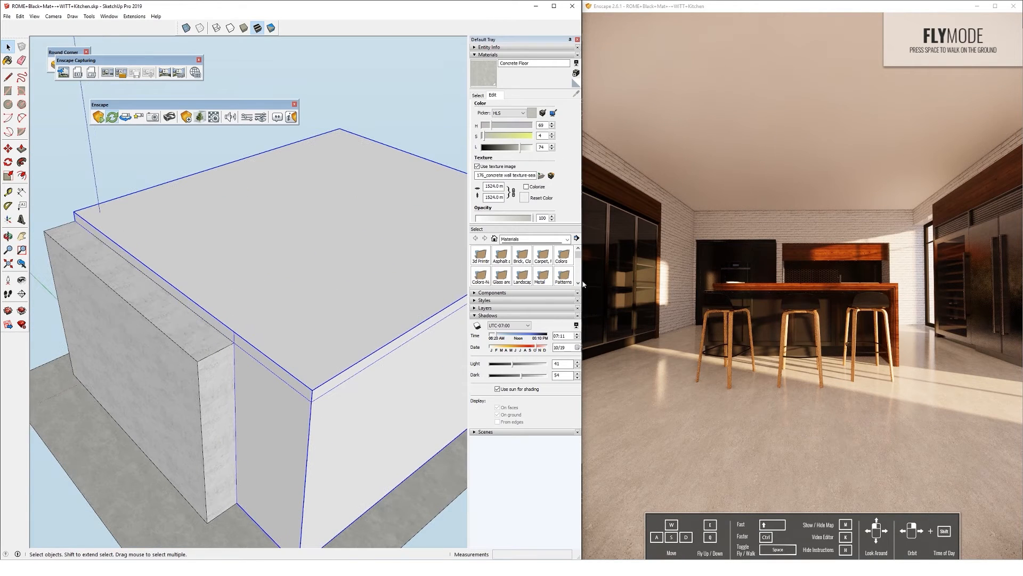
{"action": "mouse_move", "coordinate": [326, 276]}
{"action": "middle_mouse_down"}
{"action": "mouse_move", "coordinate": [244, 295]}
{"action": "mouse_move", "coordinate": [277, 285]}
{"action": "mouse_move", "coordinate": [274, 220]}
{"action": "middle_mouse_up"}
{"action": "scroll", "coordinate": [306, 279], "scroll_direction": "down", "scroll_amount": 3}
{"action": "scroll", "coordinate": [283, 276], "scroll_direction": "up", "scroll_amount": 3}
{"action": "triple_click", "coordinate": [256, 284]}
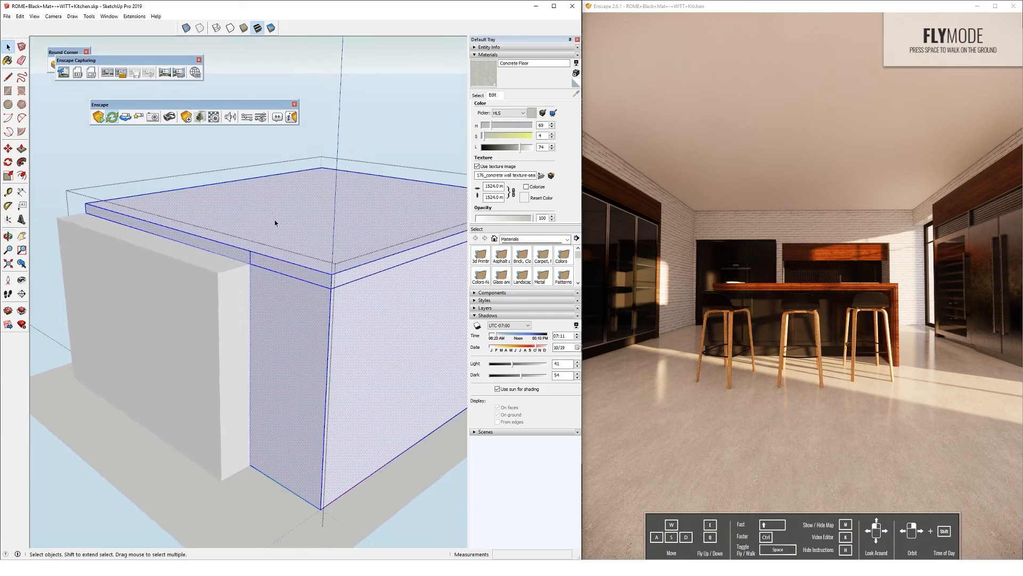
{"action": "left_click", "coordinate": [34, 16]}
{"action": "left_click", "coordinate": [106, 142]}
- Offset the edges of the ceiling's underside inward to outline a central panel
{"action": "mouse_move", "coordinate": [342, 231]}
{"action": "middle_mouse_down"}
{"action": "mouse_move", "coordinate": [388, 242]}
{"action": "mouse_move", "coordinate": [283, 230]}
{"action": "mouse_move", "coordinate": [341, 201]}
{"action": "mouse_move", "coordinate": [292, 238]}
{"action": "mouse_move", "coordinate": [359, 242]}
{"action": "mouse_move", "coordinate": [308, 232]}
{"action": "mouse_move", "coordinate": [253, 256]}
{"action": "mouse_move", "coordinate": [286, 226]}
{"action": "mouse_move", "coordinate": [197, 459]}
{"action": "mouse_move", "coordinate": [304, 283]}
{"action": "mouse_move", "coordinate": [253, 282]}
{"action": "middle_mouse_up"}
{"action": "left_click", "coordinate": [244, 251]}
{"action": "left_click_drag", "start_coordinate": [216, 251], "coordinate": [224, 220]}
{"action": "middle_click_drag", "start_coordinate": [296, 208], "coordinate": [35, 190]}
{"action": "key", "text": "f"}
{"action": "left_click", "coordinate": [43, 258]}
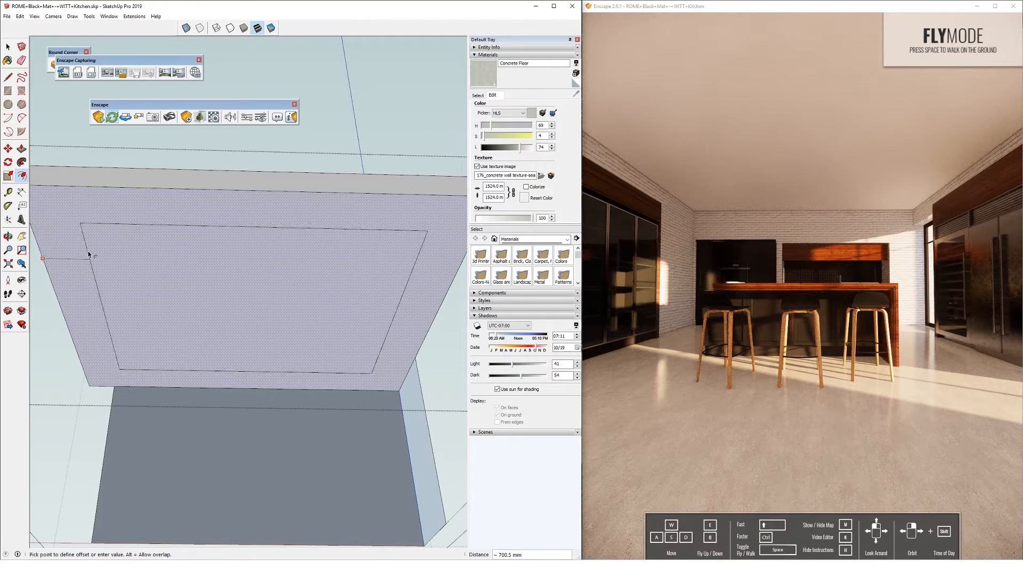
{"action": "left_click", "coordinate": [93, 255]}
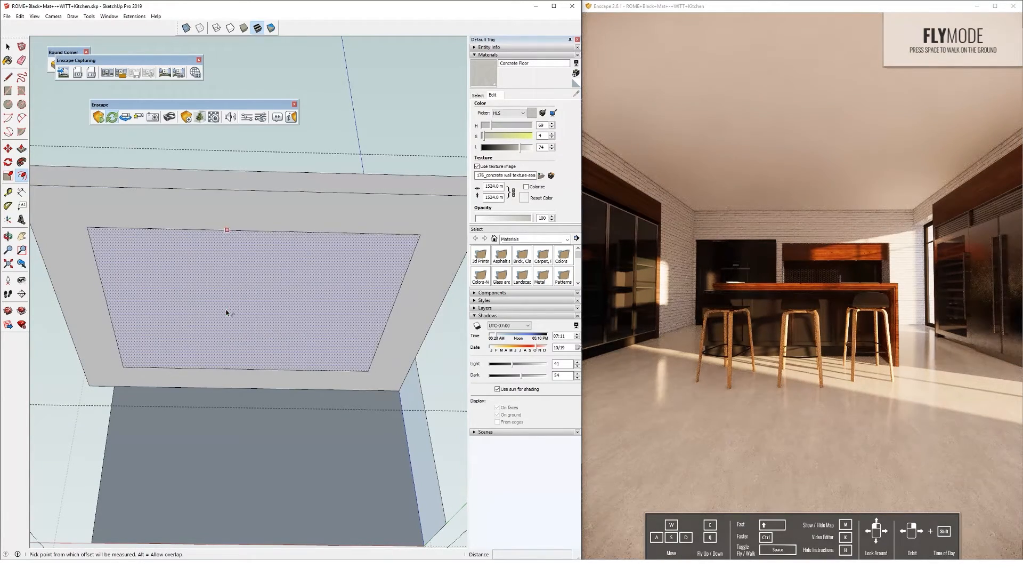
- Push the central ceiling panel up about 150 mm to form a recess
{"action": "key", "text": "p"}
{"action": "scroll", "coordinate": [207, 320], "scroll_direction": "up", "scroll_amount": 1}
{"action": "left_click", "coordinate": [194, 326]}
{"action": "left_click", "coordinate": [196, 320]}
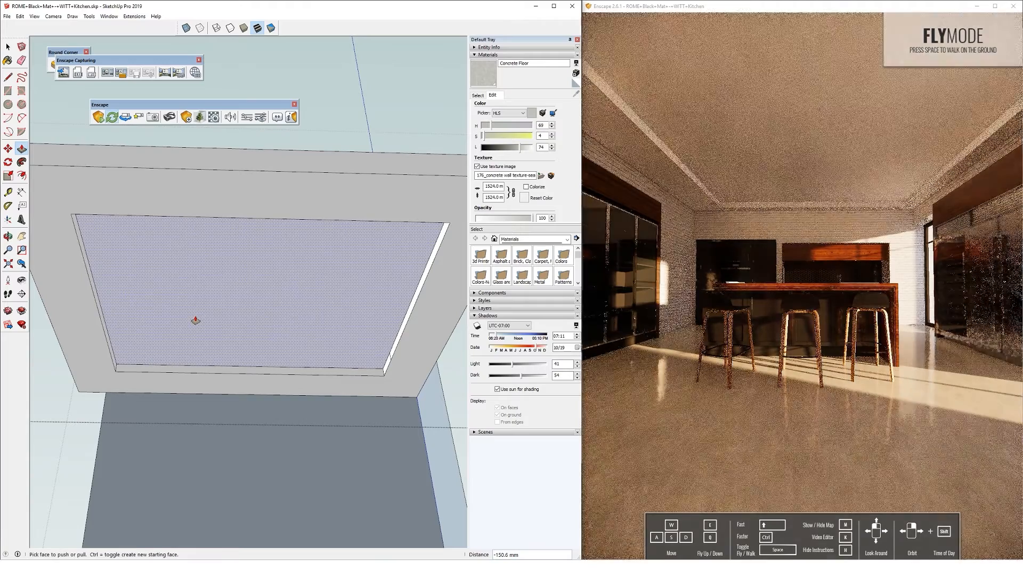
{"action": "mouse_move", "coordinate": [246, 336]}
{"action": "middle_mouse_down"}
{"action": "mouse_move", "coordinate": [290, 290]}
{"action": "mouse_move", "coordinate": [281, 283]}
{"action": "mouse_move", "coordinate": [203, 314]}
{"action": "middle_mouse_up"}
{"action": "left_click", "coordinate": [8, 47]}
- Return to the full model and widen the camera's field of view inside the kitchen
{"action": "scroll", "coordinate": [306, 296], "scroll_direction": "down", "scroll_amount": 5}
{"action": "middle_click_drag", "start_coordinate": [306, 297], "coordinate": [190, 231]}
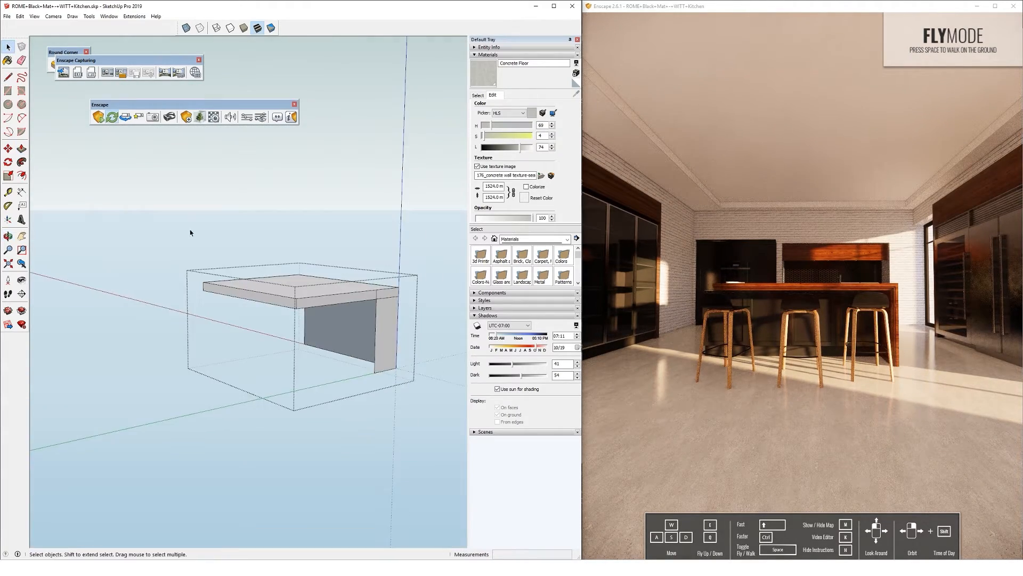
{"action": "scroll", "coordinate": [323, 315], "scroll_direction": "up", "scroll_amount": 5}
{"action": "mouse_move", "coordinate": [322, 315]}
{"action": "middle_mouse_down"}
{"action": "mouse_move", "coordinate": [127, 357]}
{"action": "mouse_move", "coordinate": [324, 171]}
{"action": "mouse_move", "coordinate": [102, 313]}
{"action": "middle_mouse_up"}
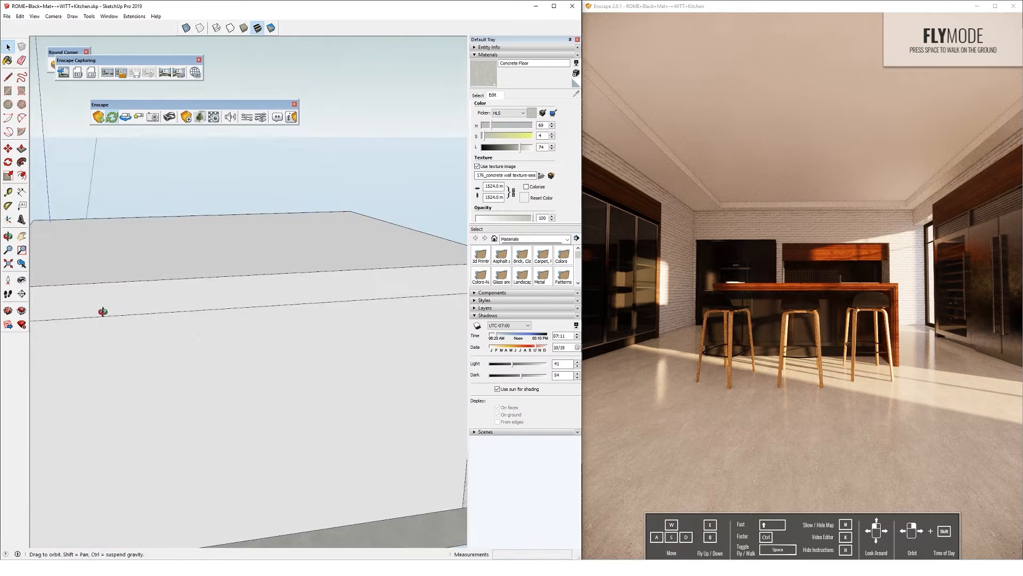
{"action": "scroll", "coordinate": [247, 293], "scroll_direction": "down", "scroll_amount": 4}
{"action": "middle_click_drag", "start_coordinate": [247, 293], "coordinate": [409, 226]}
{"action": "scroll", "coordinate": [98, 344], "scroll_direction": "up", "scroll_amount": 10}
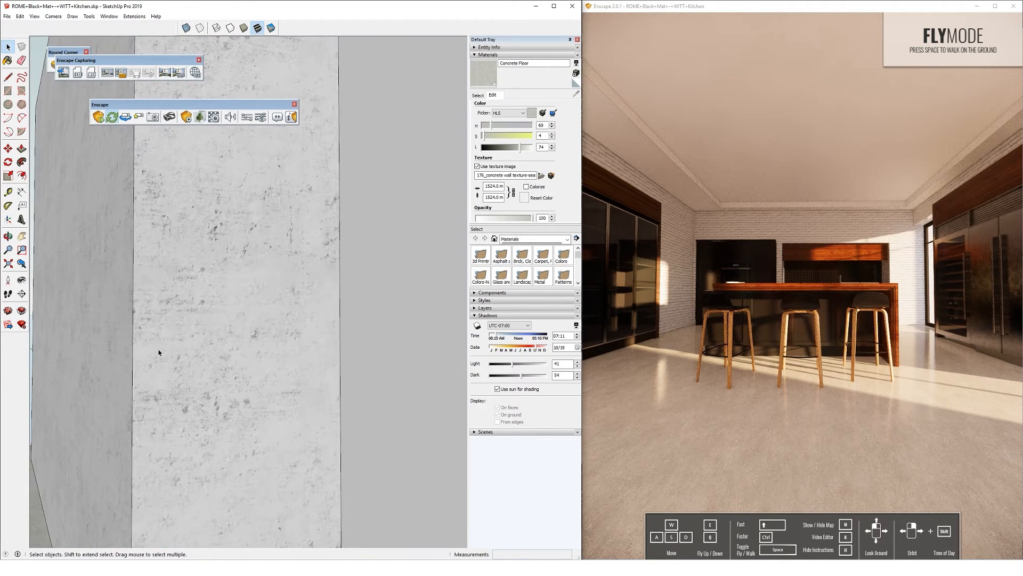
{"action": "middle_click_drag", "start_coordinate": [240, 341], "coordinate": [185, 339]}
{"action": "scroll", "coordinate": [140, 331], "scroll_direction": "up", "scroll_amount": 3}
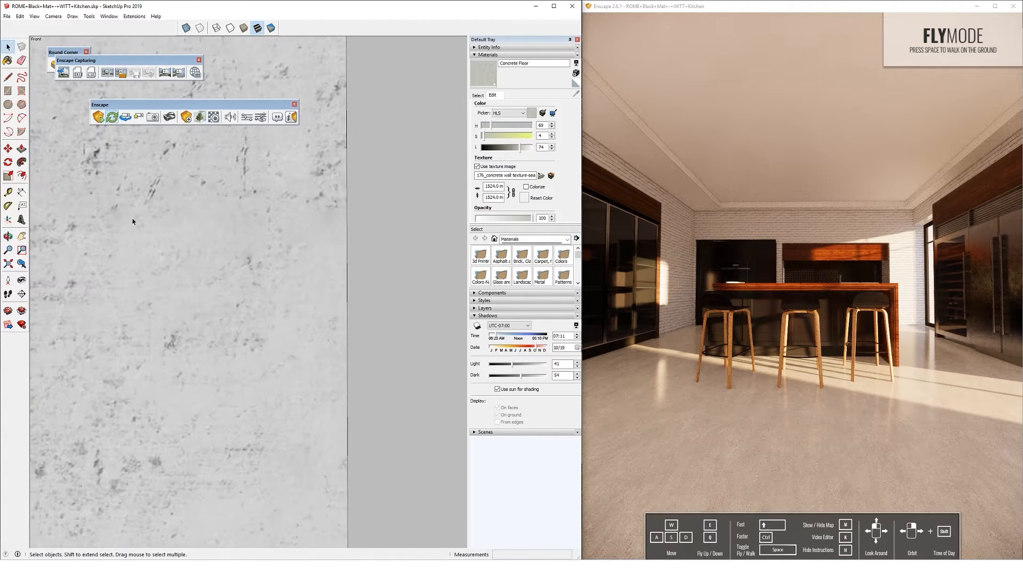
{"action": "left_click", "coordinate": [54, 17]}
{"action": "left_click", "coordinate": [75, 131]}
{"action": "left_click_drag", "start_coordinate": [258, 353], "coordinate": [243, 444]}
{"action": "scroll", "coordinate": [247, 338], "scroll_direction": "down", "scroll_amount": 10}
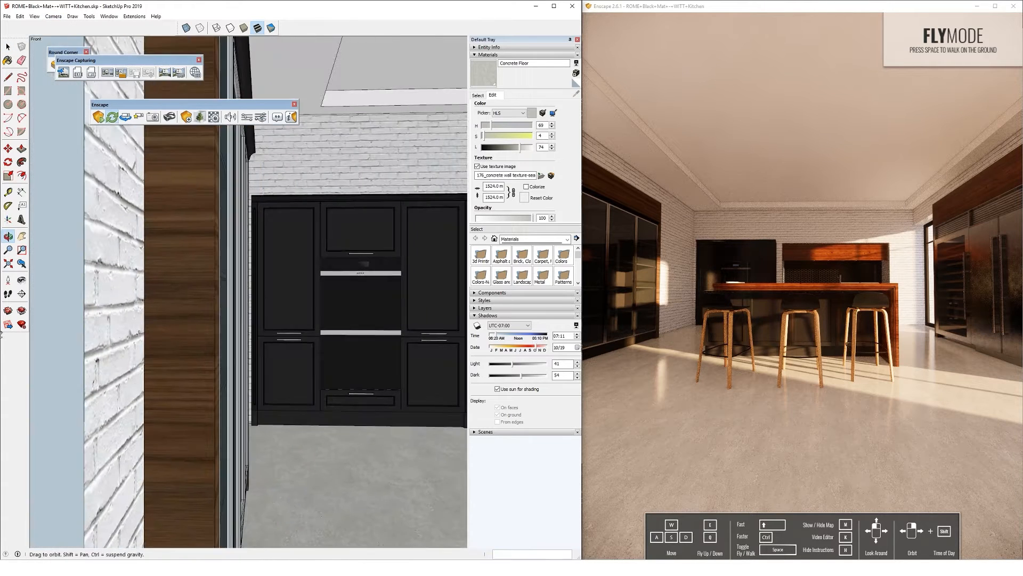
- Reopen the room shell group at the ceiling corner and show the rest of the model during editing
{"action": "left_click", "coordinate": [9, 48]}
{"action": "scroll", "coordinate": [267, 219], "scroll_direction": "down", "scroll_amount": 3}
{"action": "mouse_move", "coordinate": [267, 219]}
{"action": "middle_mouse_down", "text": "shift"}
{"action": "mouse_move", "coordinate": [80, 238]}
{"action": "mouse_move", "coordinate": [232, 231]}
{"action": "middle_mouse_up", "text": "shift"}
{"action": "scroll", "coordinate": [133, 239], "scroll_direction": "down", "scroll_amount": 2}
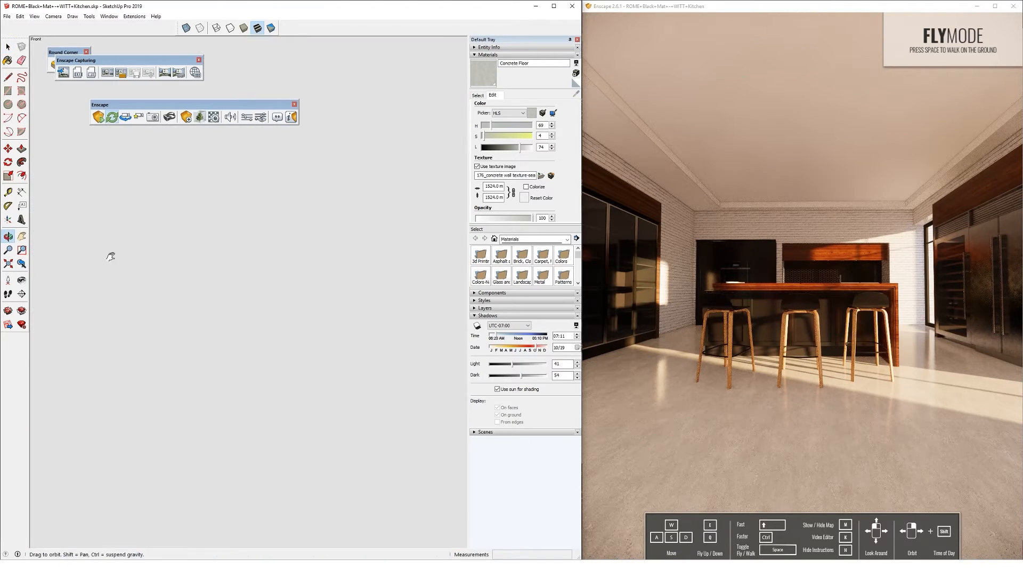
{"action": "scroll", "coordinate": [254, 266], "scroll_direction": "down", "scroll_amount": 3}
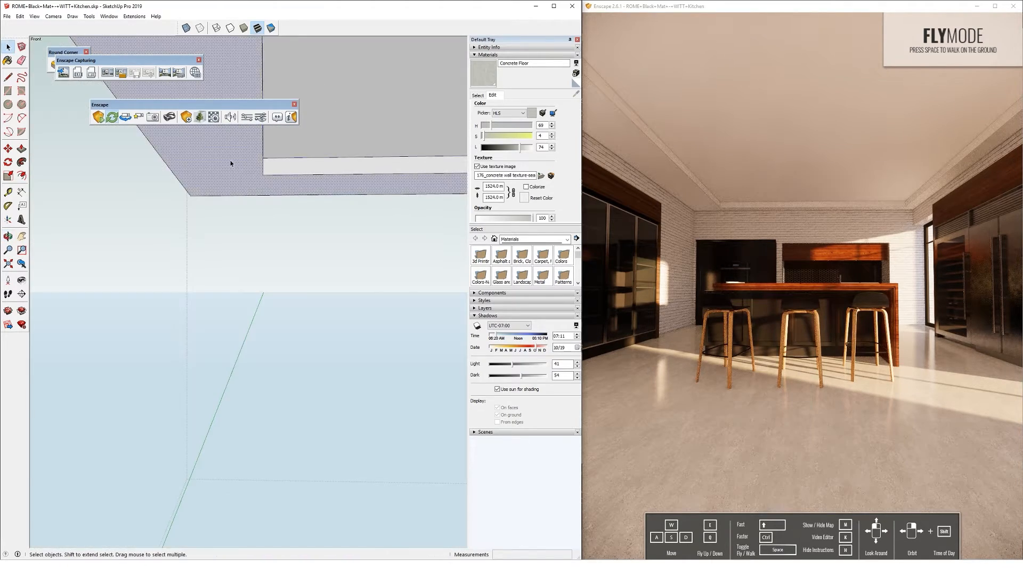
{"action": "left_click", "coordinate": [34, 16]}
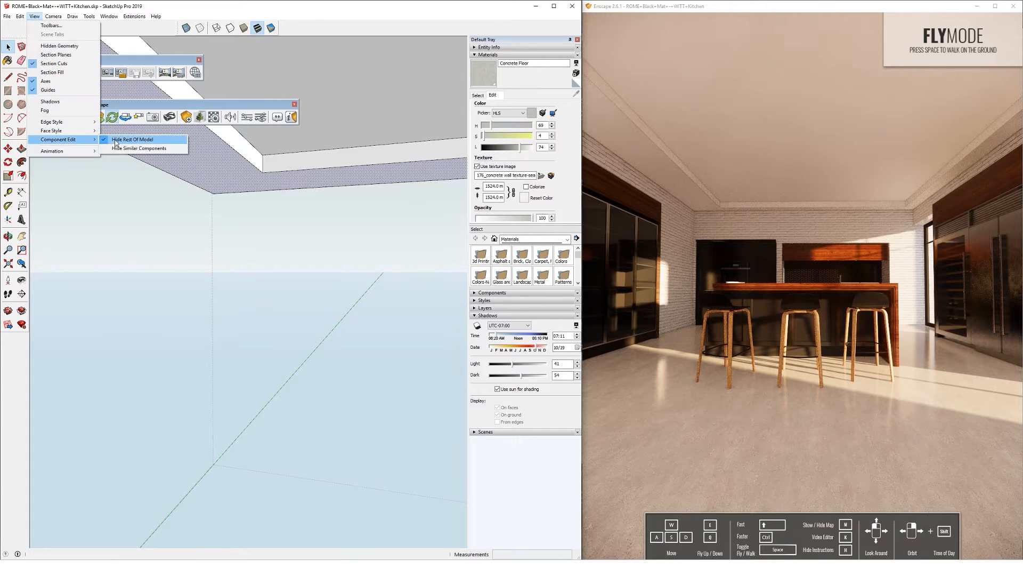
{"action": "left_click", "coordinate": [115, 141]}
{"action": "key", "text": "Escape"}
- Adjust the recess's side faces near the tall cabinets with Push/Pull, moving them toward the walls
{"action": "left_click", "coordinate": [240, 151]}
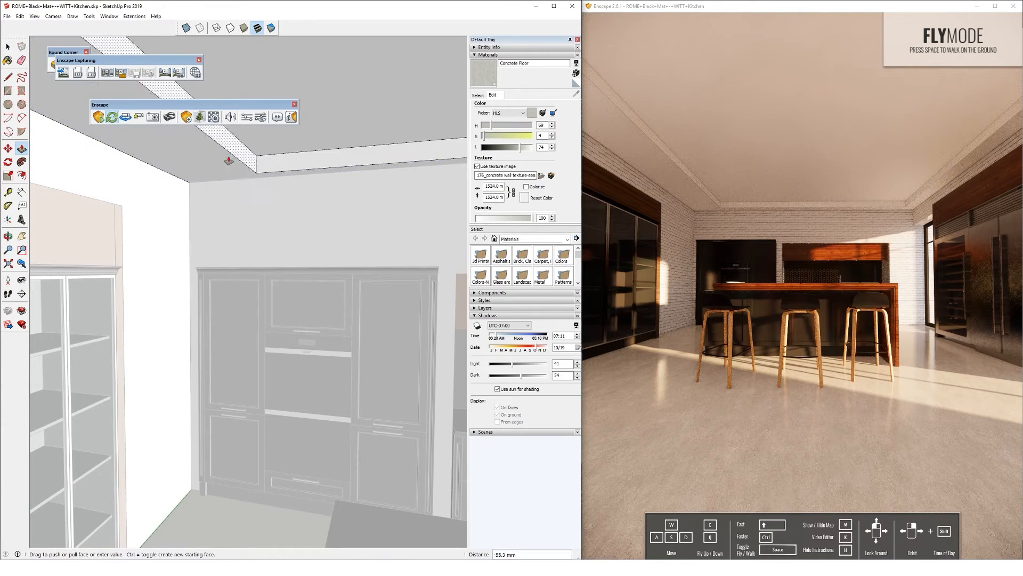
{"action": "left_click", "coordinate": [201, 165]}
{"action": "middle_click_drag", "start_coordinate": [294, 220], "coordinate": [269, 221]}
{"action": "left_click", "coordinate": [237, 177]}
{"action": "left_click", "coordinate": [223, 174]}
{"action": "middle_click_drag", "start_coordinate": [223, 175], "coordinate": [180, 148]}
{"action": "left_click", "coordinate": [180, 155]}
- Pull the recess's refrigerator-side face inward about 266 mm and its rear face about 358 mm
{"action": "mouse_move", "coordinate": [339, 172]}
{"action": "middle_mouse_down"}
{"action": "mouse_move", "coordinate": [185, 224]}
{"action": "mouse_move", "coordinate": [106, 220]}
{"action": "middle_mouse_up"}
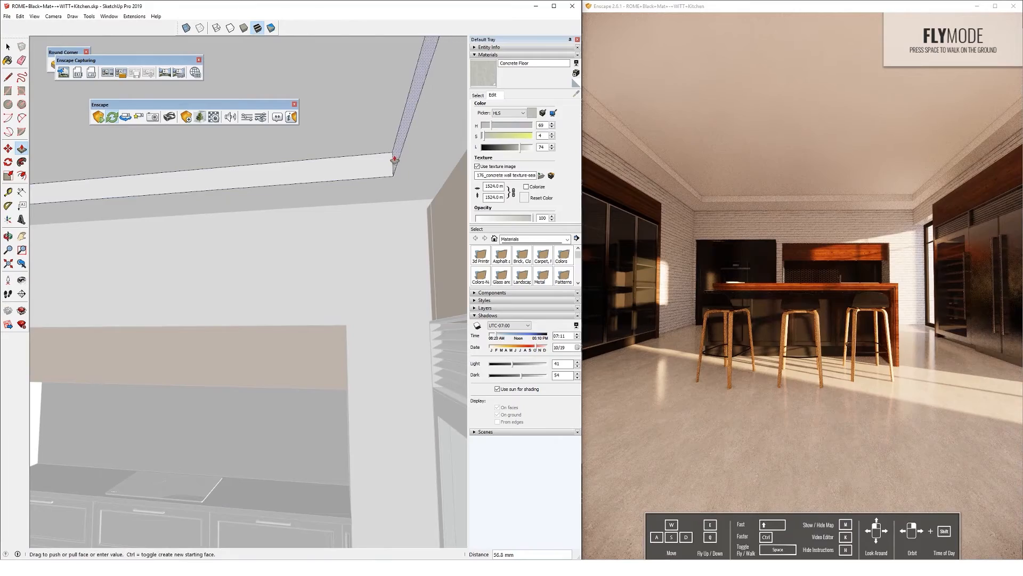
{"action": "left_click", "coordinate": [392, 150]}
{"action": "left_click", "coordinate": [343, 218]}
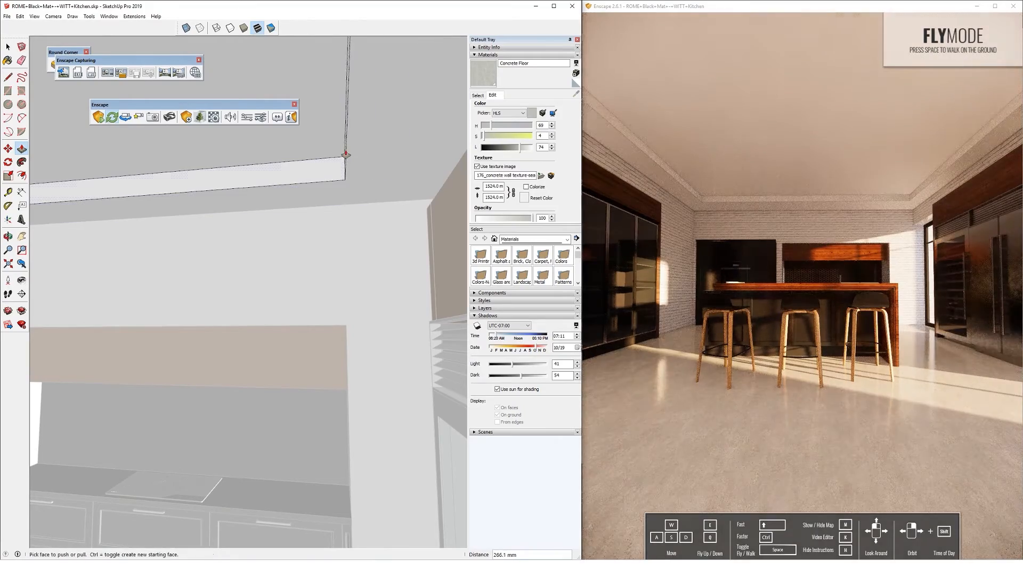
{"action": "middle_click_drag", "start_coordinate": [256, 178], "coordinate": [327, 171]}
{"action": "scroll", "coordinate": [313, 159], "scroll_direction": "down", "scroll_amount": 3}
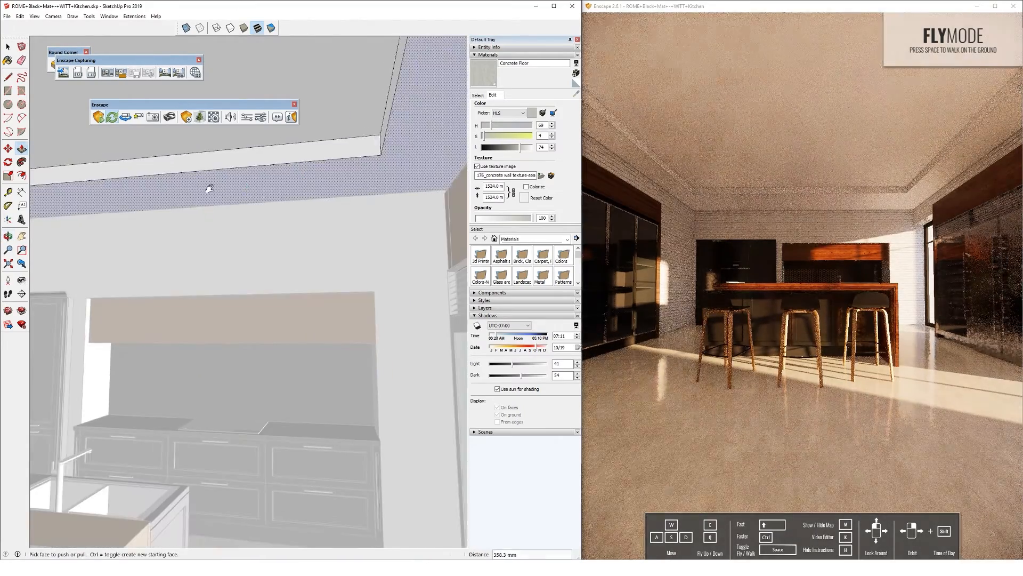
- Lower the ceiling border around the recess about 118 mm with Push/Pull and adjust it by about 16 mm
{"action": "middle_click_drag", "start_coordinate": [208, 187], "coordinate": [356, 203], "text": "shift"}
{"action": "mouse_move", "coordinate": [128, 197]}
{"action": "middle_mouse_down", "text": "shift"}
{"action": "mouse_move", "coordinate": [260, 190]}
{"action": "mouse_move", "coordinate": [224, 231]}
{"action": "mouse_move", "coordinate": [272, 219]}
{"action": "middle_mouse_up", "text": "shift"}
{"action": "left_click", "coordinate": [222, 181]}
{"action": "left_click", "coordinate": [237, 182]}
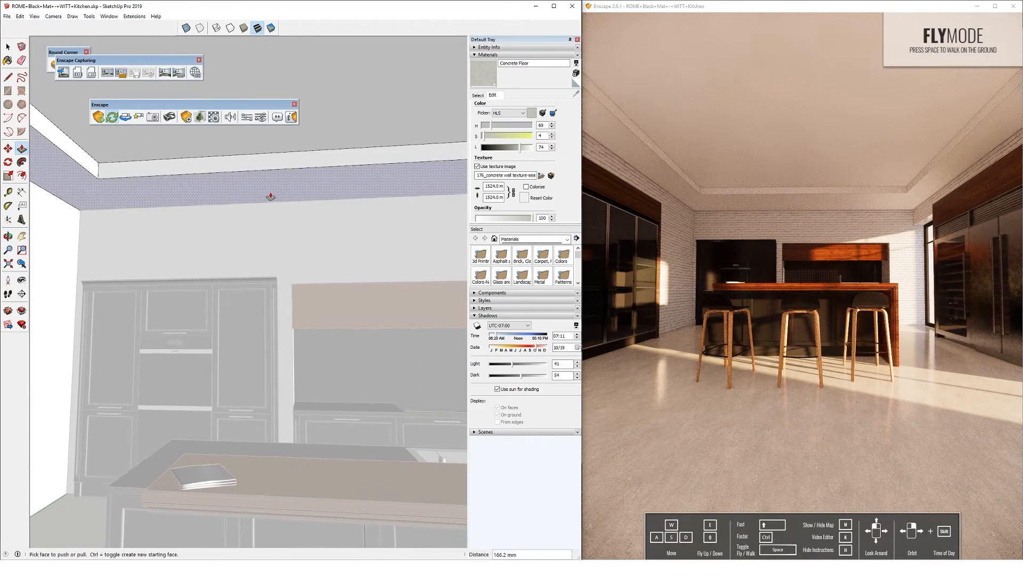
{"action": "left_click", "coordinate": [268, 207]}
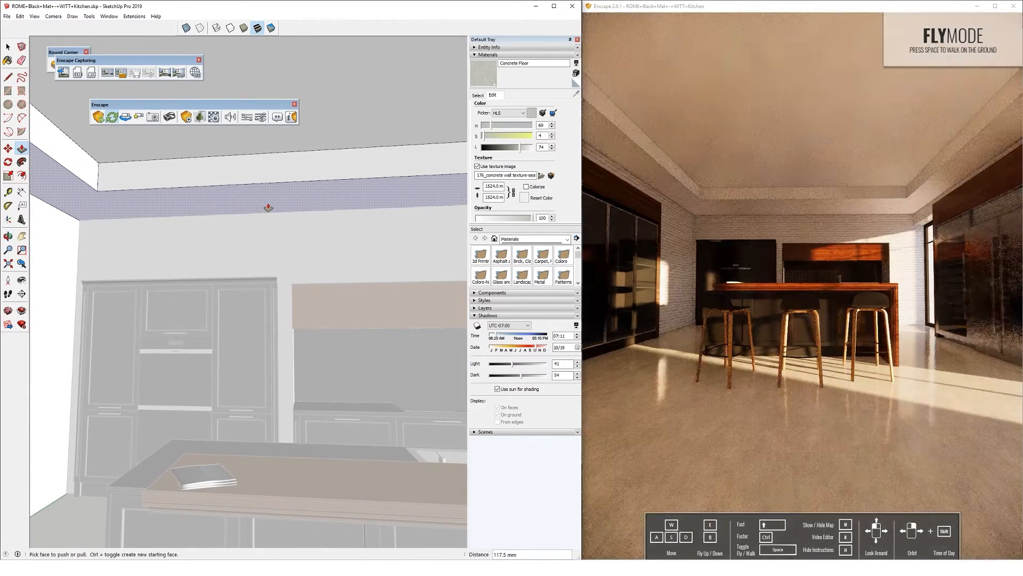
{"action": "scroll", "coordinate": [232, 213], "scroll_direction": "up", "scroll_amount": 3}
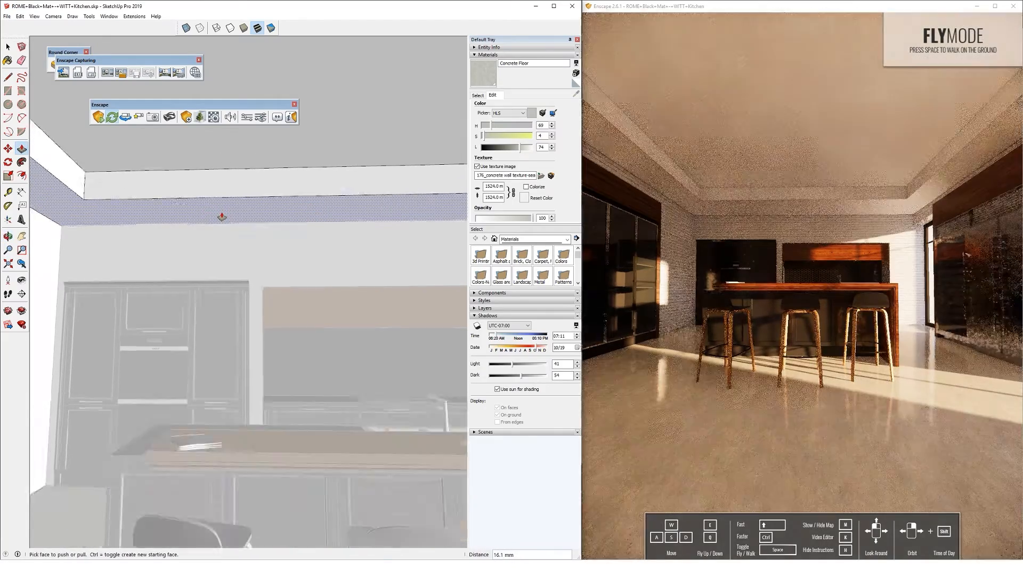
{"action": "left_click", "coordinate": [222, 216]}
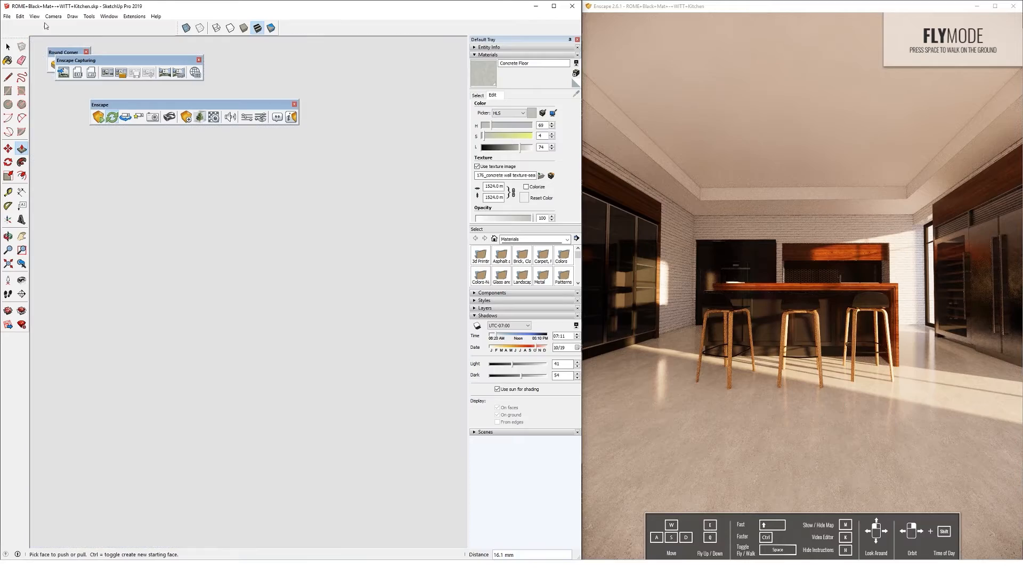
- Hide the rest of the model and push the notch in the recess's corner through to the far end of that side
{"action": "left_click", "coordinate": [35, 16]}
{"action": "left_click", "coordinate": [132, 139]}
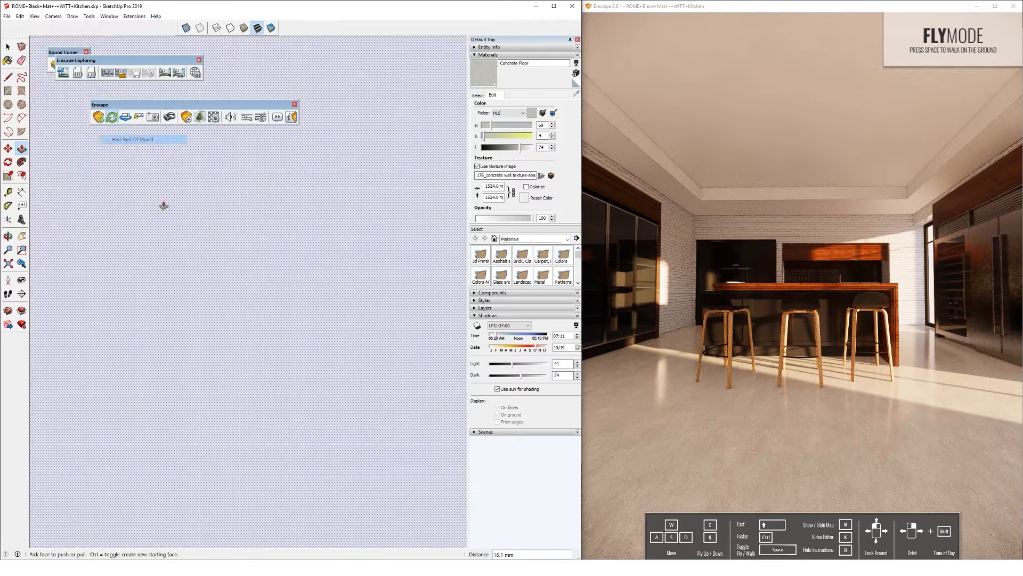
{"action": "scroll", "coordinate": [302, 282], "scroll_direction": "down", "scroll_amount": 8}
{"action": "middle_click_drag", "start_coordinate": [310, 269], "coordinate": [388, 320]}
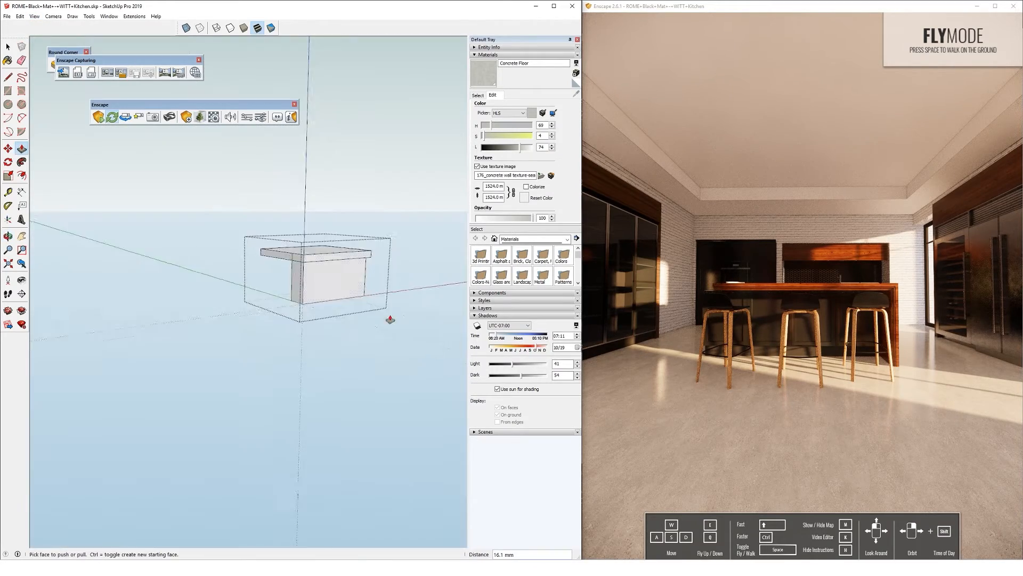
{"action": "scroll", "coordinate": [315, 274], "scroll_direction": "up", "scroll_amount": 5}
{"action": "mouse_move", "coordinate": [313, 274]}
{"action": "middle_mouse_down"}
{"action": "mouse_move", "coordinate": [251, 283]}
{"action": "mouse_move", "coordinate": [299, 251]}
{"action": "middle_mouse_up"}
{"action": "mouse_move", "coordinate": [297, 291]}
{"action": "middle_mouse_down"}
{"action": "mouse_move", "coordinate": [322, 260]}
{"action": "mouse_move", "coordinate": [241, 267]}
{"action": "mouse_move", "coordinate": [329, 270]}
{"action": "mouse_move", "coordinate": [349, 292]}
{"action": "middle_mouse_up"}
{"action": "scroll", "coordinate": [322, 260], "scroll_direction": "up", "scroll_amount": 3}
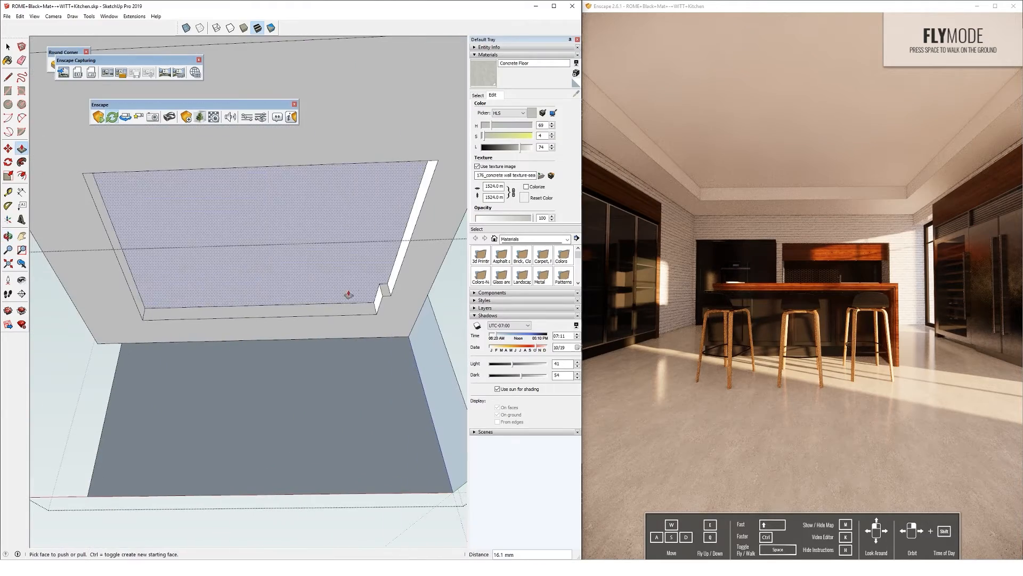
{"action": "left_click", "coordinate": [383, 293]}
{"action": "left_click", "coordinate": [413, 164]}
- Close the recess opening with a flat face drawn across its lower edges
{"action": "middle_click_drag", "start_coordinate": [230, 220], "coordinate": [245, 241]}
{"action": "key", "text": "r"}
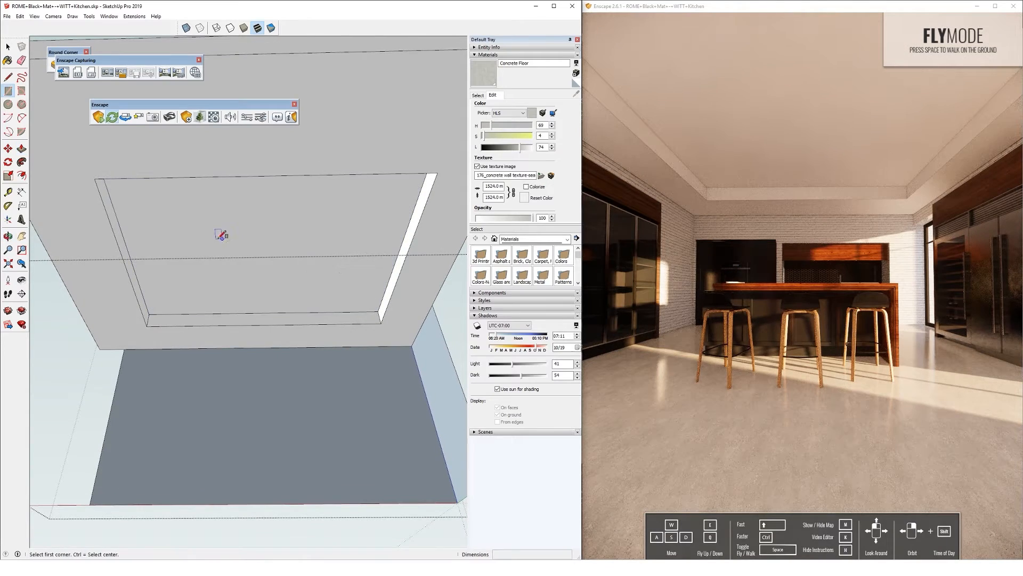
{"action": "left_click", "coordinate": [382, 322]}
{"action": "key", "text": "f"}
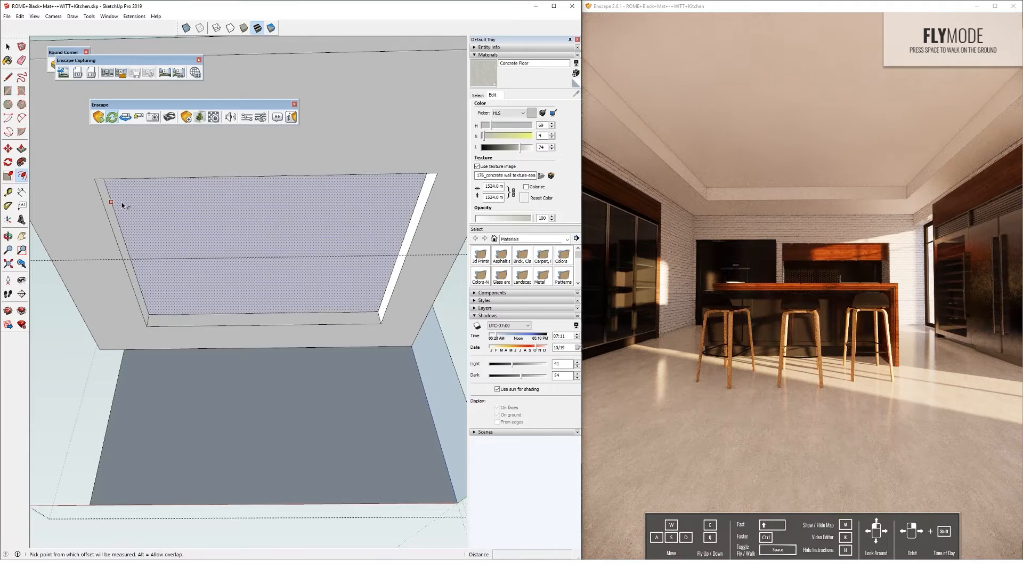
{"action": "left_click", "coordinate": [149, 325]}
- Offset the closing face's edges slightly inward and delete the inner part, leaving a narrow lip around the recess
{"action": "key", "text": "f"}
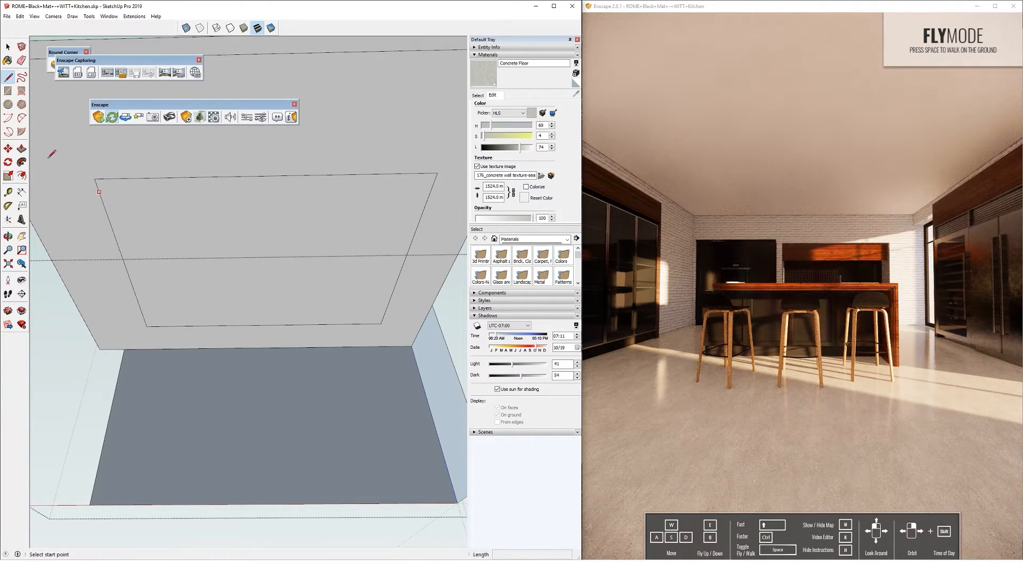
{"action": "left_click", "coordinate": [120, 214]}
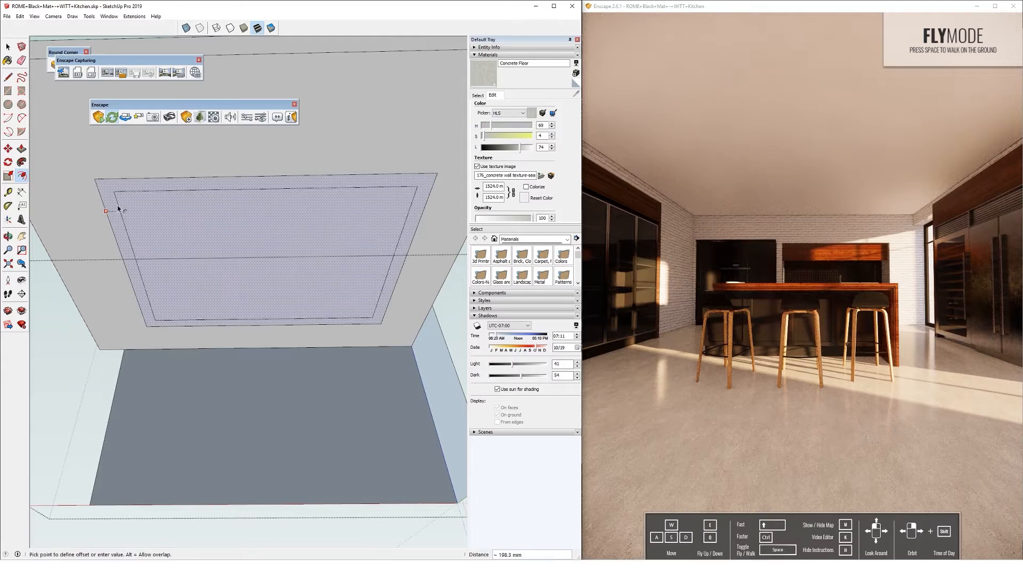
{"action": "left_click", "coordinate": [113, 208]}
{"action": "key", "text": "space"}
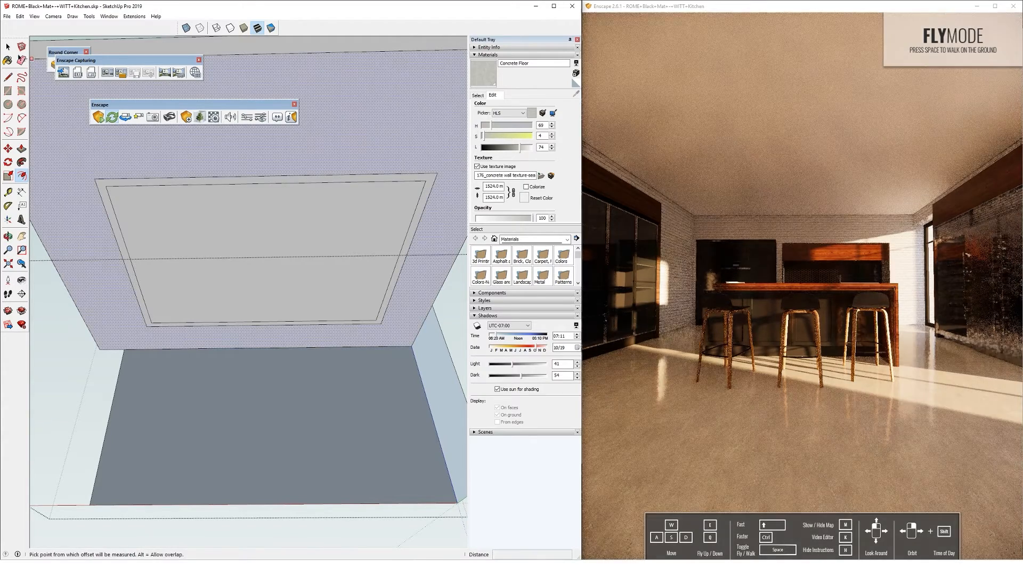
{"action": "left_click", "coordinate": [143, 195]}
{"action": "key", "text": "Delete"}
- Push/Pull the narrow lip around the recess by about 48 mm and reverse its back-facing underside
{"action": "middle_click_drag", "start_coordinate": [153, 354], "coordinate": [157, 389]}
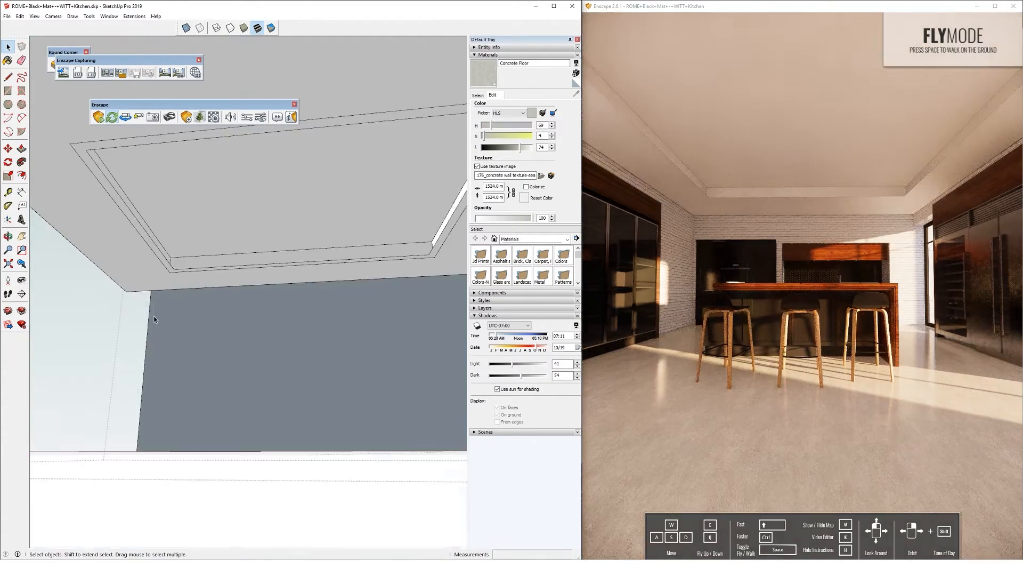
{"action": "scroll", "coordinate": [183, 249], "scroll_direction": "up", "scroll_amount": 5}
{"action": "key", "text": "p"}
{"action": "left_click", "coordinate": [167, 257]}
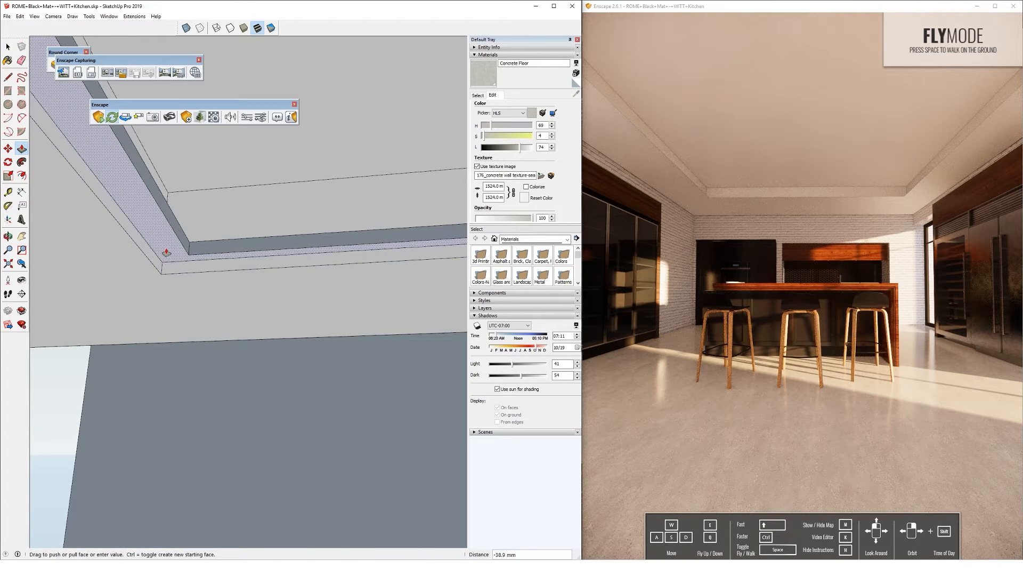
{"action": "left_click", "coordinate": [170, 260]}
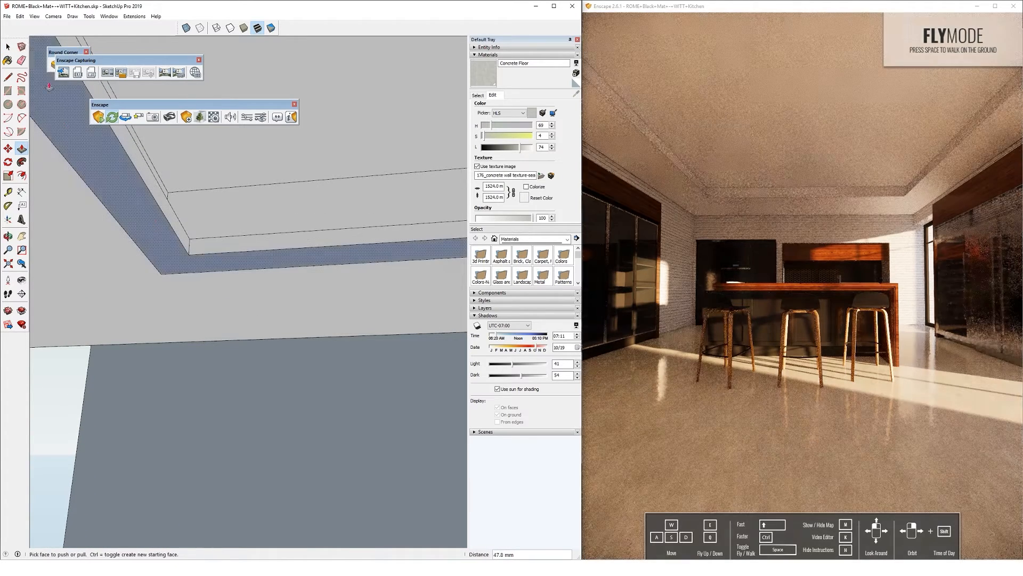
{"action": "key", "text": "space"}
{"action": "right_click", "coordinate": [144, 228]}
{"action": "left_click", "coordinate": [183, 305]}
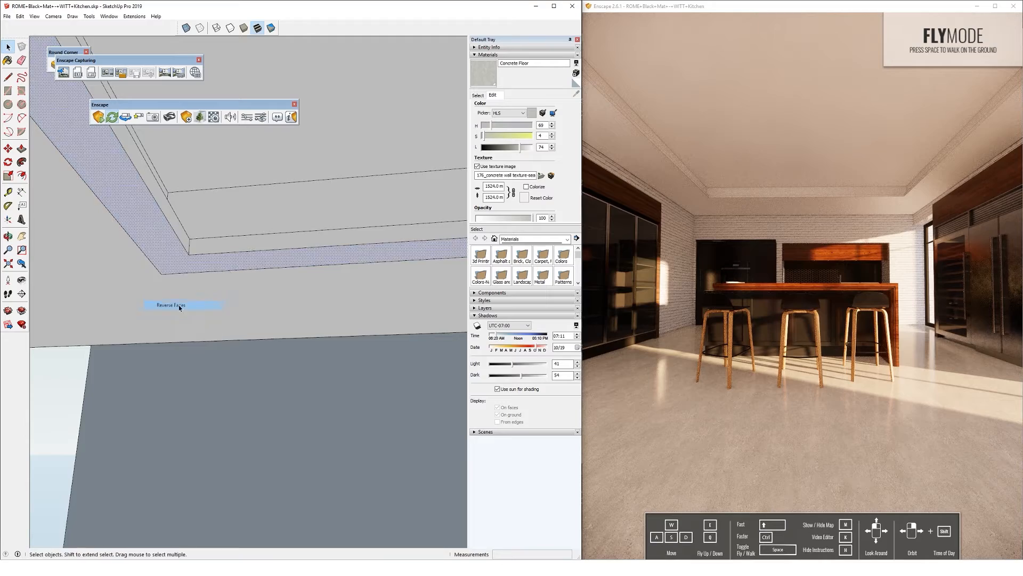
- Paint the upper face of the lip inside the recess with the orange Color C04 from the Colors collection
{"action": "scroll", "coordinate": [228, 272], "scroll_direction": "down", "scroll_amount": 2}
{"action": "middle_click_drag", "start_coordinate": [229, 272], "coordinate": [222, 333]}
{"action": "scroll", "coordinate": [213, 258], "scroll_direction": "up", "scroll_amount": 2}
{"action": "mouse_move", "coordinate": [213, 257]}
{"action": "middle_mouse_down"}
{"action": "mouse_move", "coordinate": [239, 313]}
{"action": "mouse_move", "coordinate": [299, 290]}
{"action": "mouse_move", "coordinate": [184, 285]}
{"action": "middle_mouse_up"}
{"action": "left_click", "coordinate": [203, 275]}
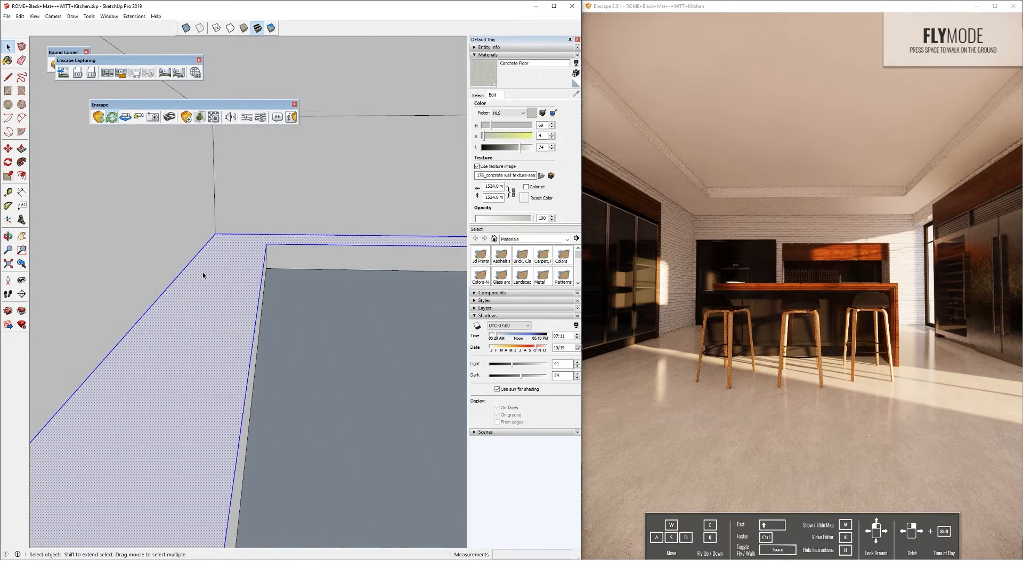
{"action": "right_click", "coordinate": [214, 275]}
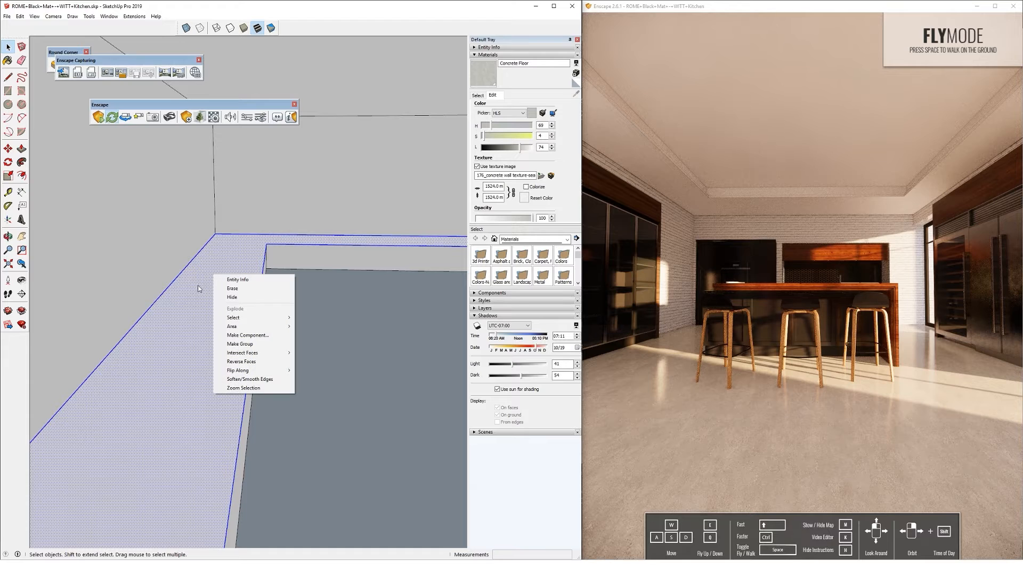
{"action": "key", "text": "Escape"}
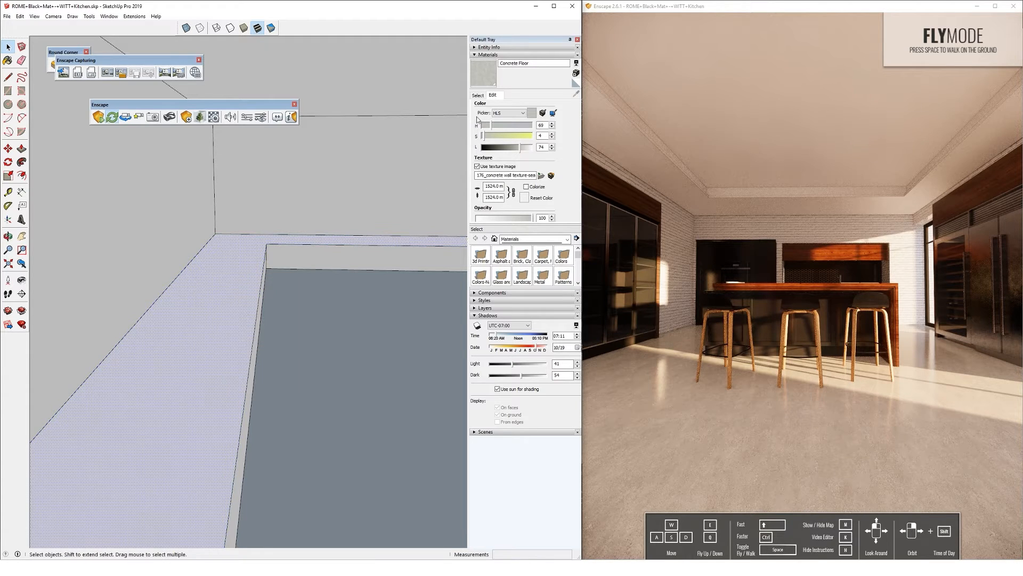
{"action": "left_click", "coordinate": [479, 95]}
{"action": "left_click", "coordinate": [520, 107]}
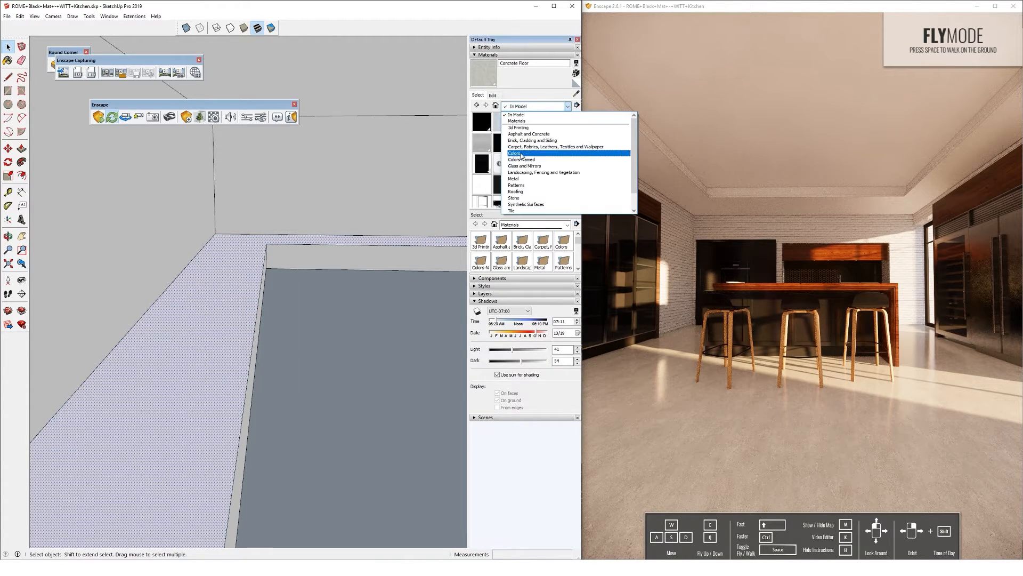
{"action": "left_click", "coordinate": [521, 153]}
{"action": "scroll", "coordinate": [557, 186], "scroll_direction": "down", "scroll_amount": 2}
{"action": "left_click", "coordinate": [564, 170]}
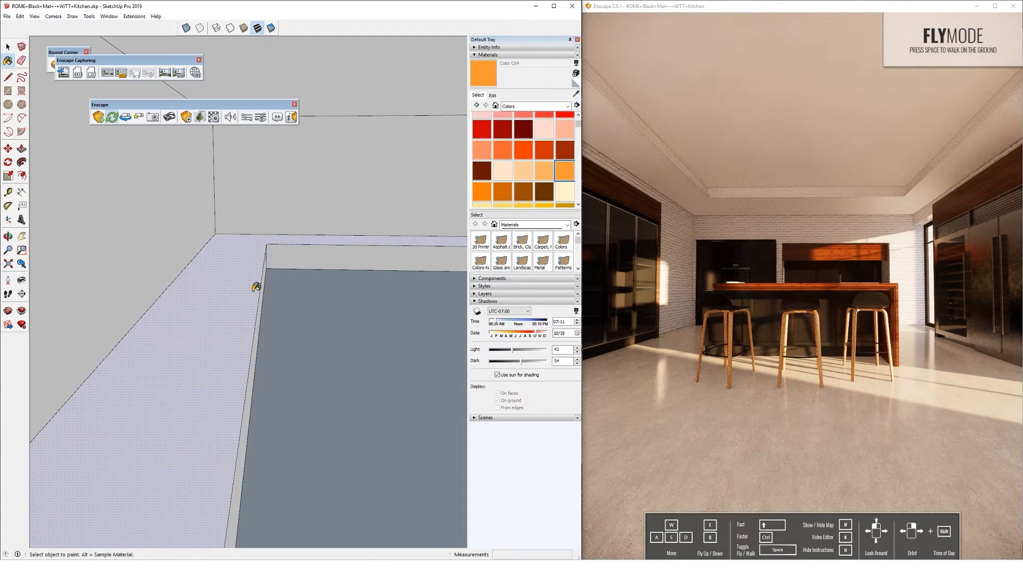
{"action": "left_click", "coordinate": [255, 287]}
- Enable self-illumination for the Color C04 material in Enscape and raise its luminance to about 12195 cd/m²
{"action": "mouse_move", "coordinate": [233, 286]}
{"action": "middle_mouse_down"}
{"action": "mouse_move", "coordinate": [141, 285]}
{"action": "mouse_move", "coordinate": [107, 262]}
{"action": "mouse_move", "coordinate": [196, 134]}
{"action": "middle_mouse_up"}
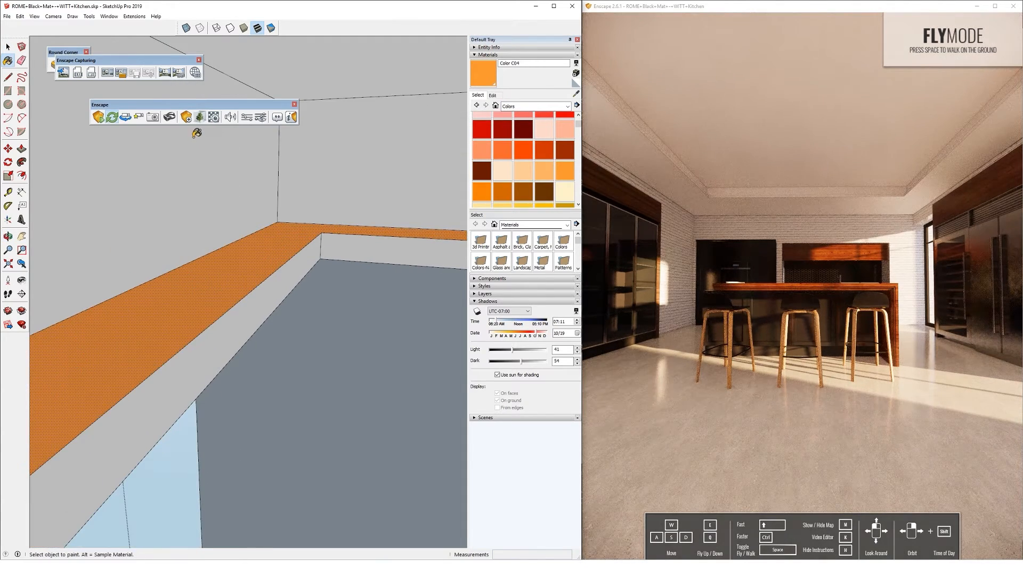
{"action": "left_click", "coordinate": [213, 117]}
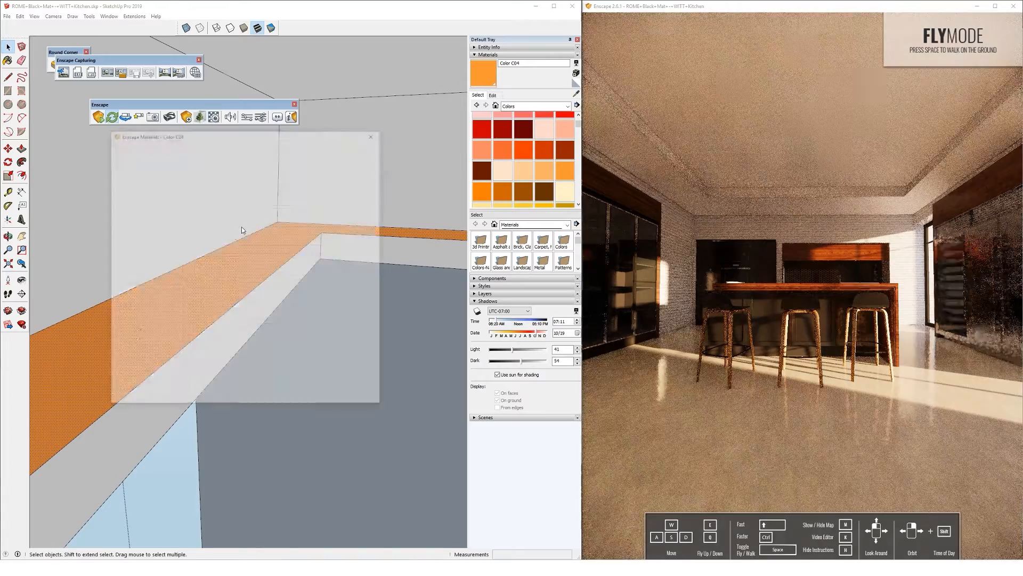
{"action": "left_click", "coordinate": [215, 218]}
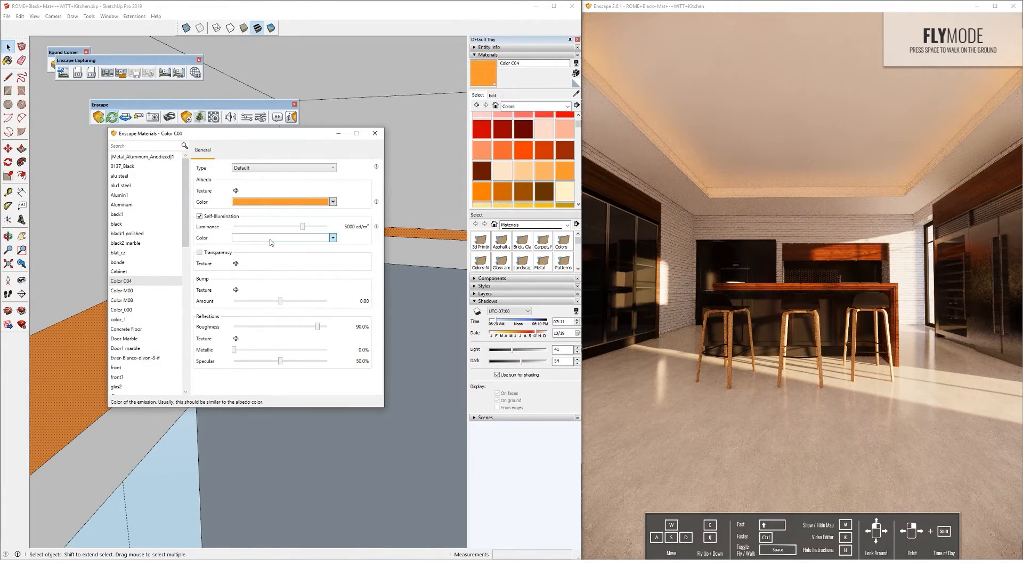
{"action": "left_click_drag", "start_coordinate": [304, 228], "coordinate": [310, 228]}
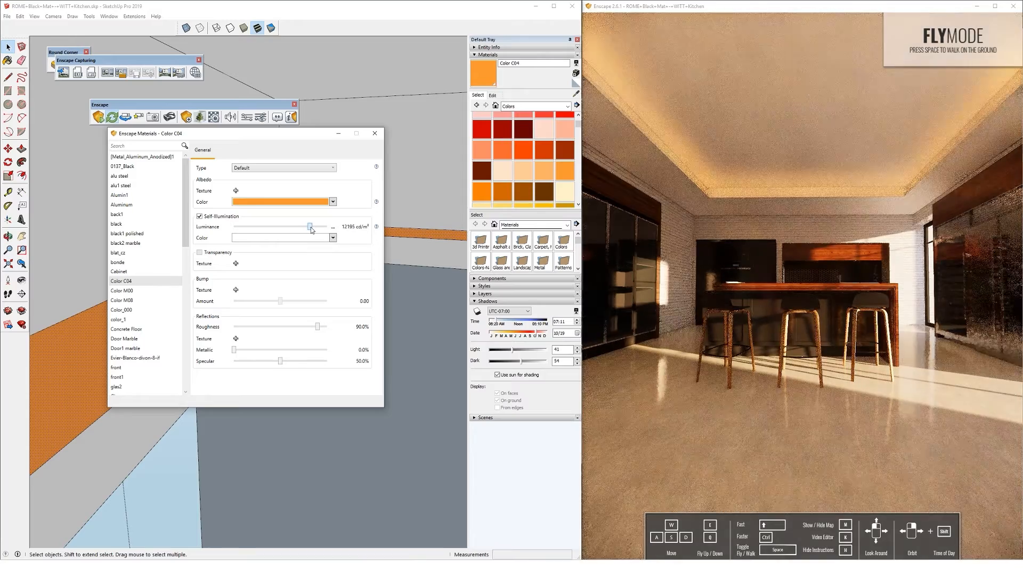
{"action": "left_click", "coordinate": [374, 136]}
- Draw a circle with a 50 mm radius on the top face of the ceiling slab
{"action": "scroll", "coordinate": [290, 197], "scroll_direction": "down", "scroll_amount": 6}
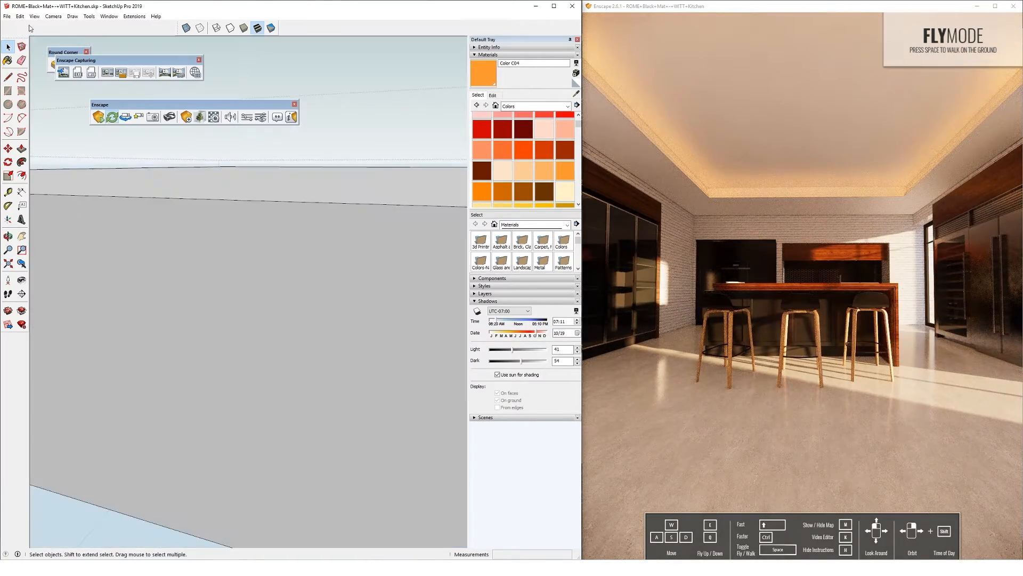
{"action": "scroll", "coordinate": [227, 219], "scroll_direction": "down", "scroll_amount": 8}
{"action": "mouse_move", "coordinate": [196, 295]}
{"action": "middle_mouse_down"}
{"action": "mouse_move", "coordinate": [155, 208]}
{"action": "mouse_move", "coordinate": [159, 138]}
{"action": "middle_mouse_up"}
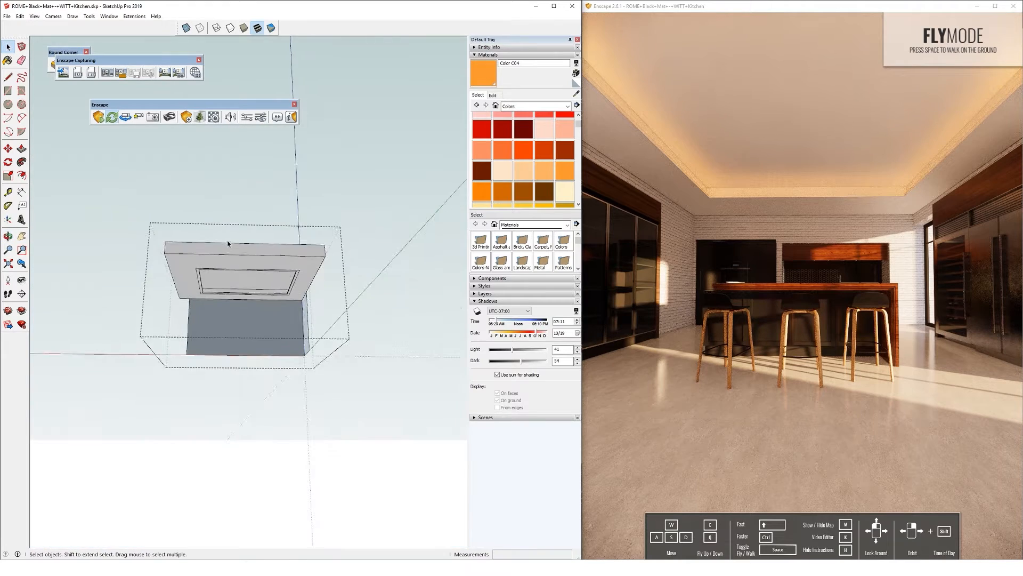
{"action": "scroll", "coordinate": [221, 293], "scroll_direction": "up", "scroll_amount": 5}
{"action": "scroll", "coordinate": [248, 276], "scroll_direction": "down", "scroll_amount": 5}
{"action": "mouse_move", "coordinate": [249, 277]}
{"action": "middle_mouse_down"}
{"action": "mouse_move", "coordinate": [238, 224]}
{"action": "mouse_move", "coordinate": [171, 382]}
{"action": "mouse_move", "coordinate": [164, 341]}
{"action": "mouse_move", "coordinate": [203, 304]}
{"action": "mouse_move", "coordinate": [235, 341]}
{"action": "middle_mouse_up"}
{"action": "scroll", "coordinate": [243, 333], "scroll_direction": "up", "scroll_amount": 3}
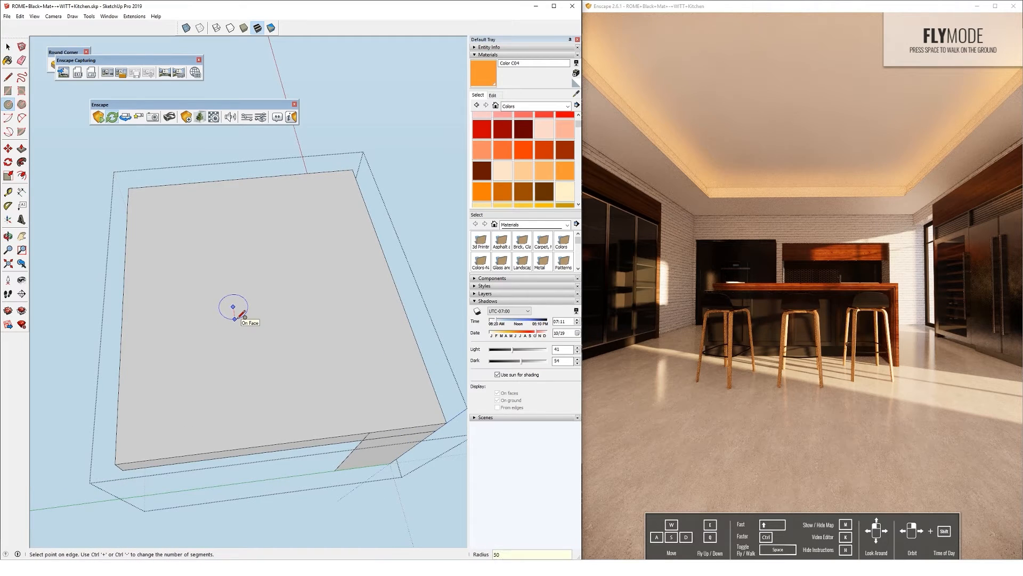
- Turn the circle on the ceiling slab into a component named Spot lights
{"action": "key", "text": "space"}
{"action": "scroll", "coordinate": [243, 298], "scroll_direction": "up", "scroll_amount": 3}
{"action": "right_click", "coordinate": [233, 318]}
{"action": "left_click", "coordinate": [258, 387]}
{"action": "right_click", "coordinate": [236, 316]}
{"action": "left_click", "coordinate": [249, 387]}
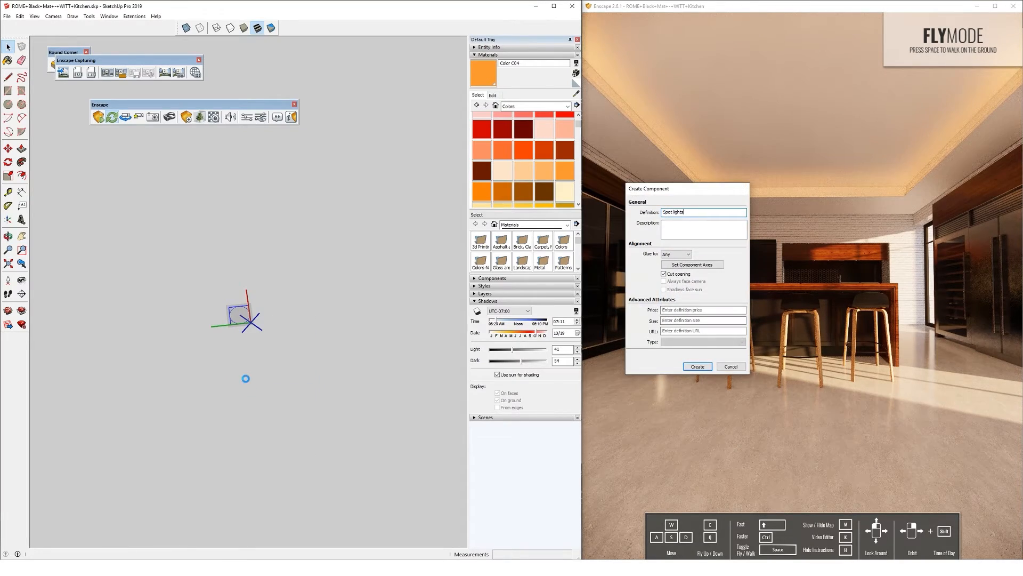
{"action": "key", "text": "Return"}
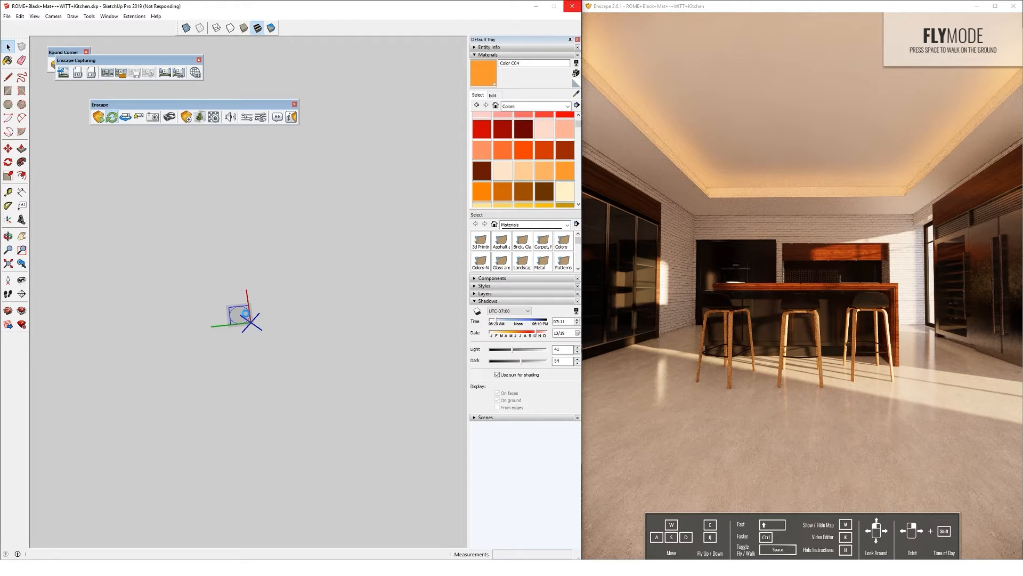
- Hide the slab's top face and paste the Spot lights component onto the recess panel near one corner
{"action": "key", "text": "m"}
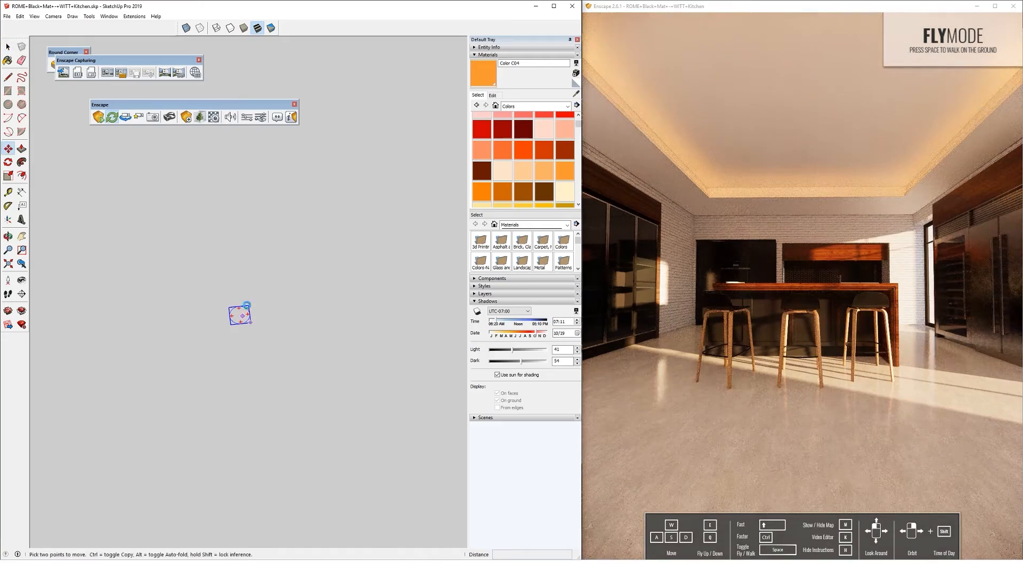
{"action": "scroll", "coordinate": [247, 318], "scroll_direction": "up", "scroll_amount": 10}
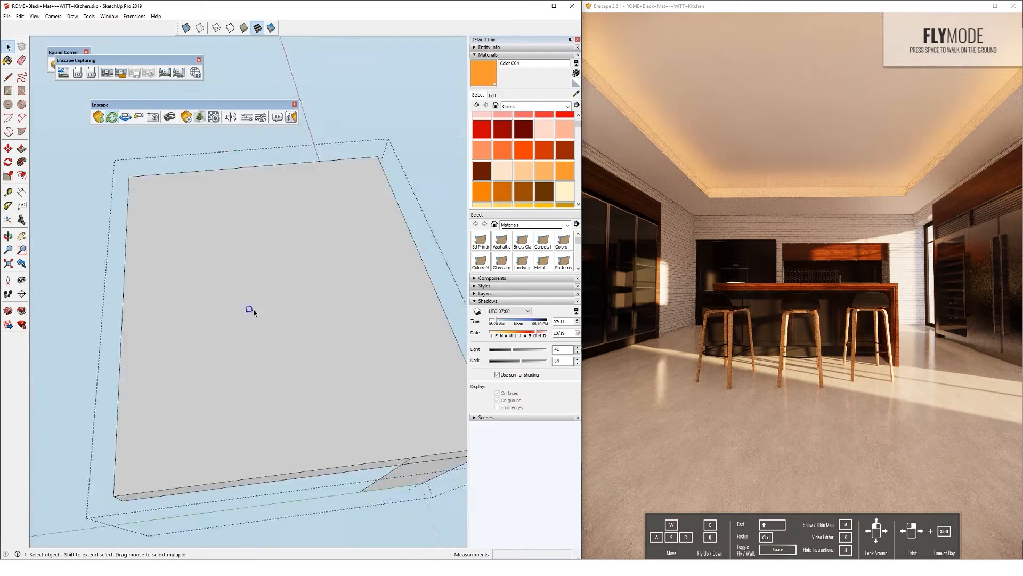
{"action": "right_click", "coordinate": [210, 282]}
{"action": "left_click", "coordinate": [227, 303]}
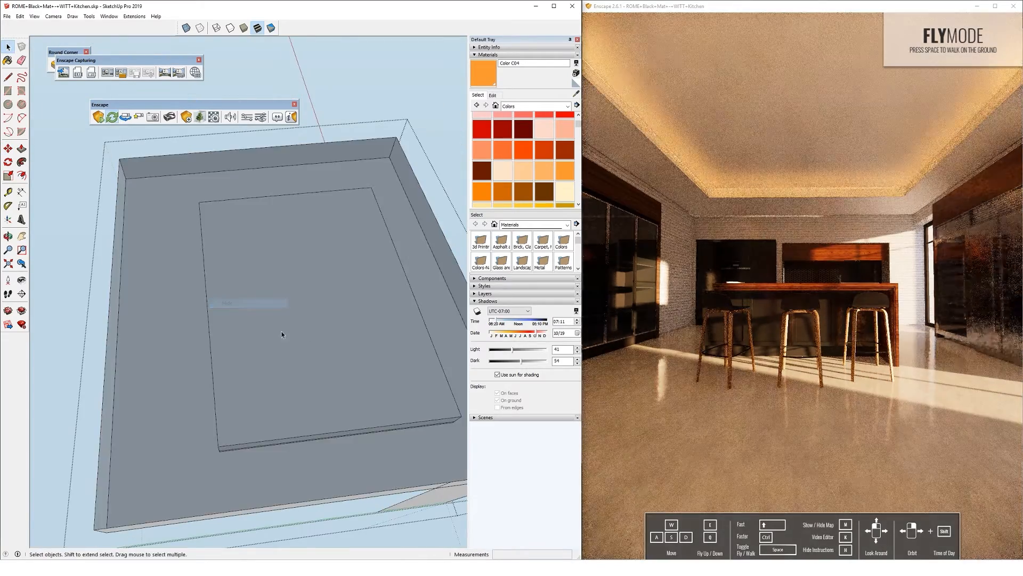
{"action": "scroll", "coordinate": [250, 403], "scroll_direction": "up", "scroll_amount": 5}
{"action": "key", "text": "ctrl+v"}
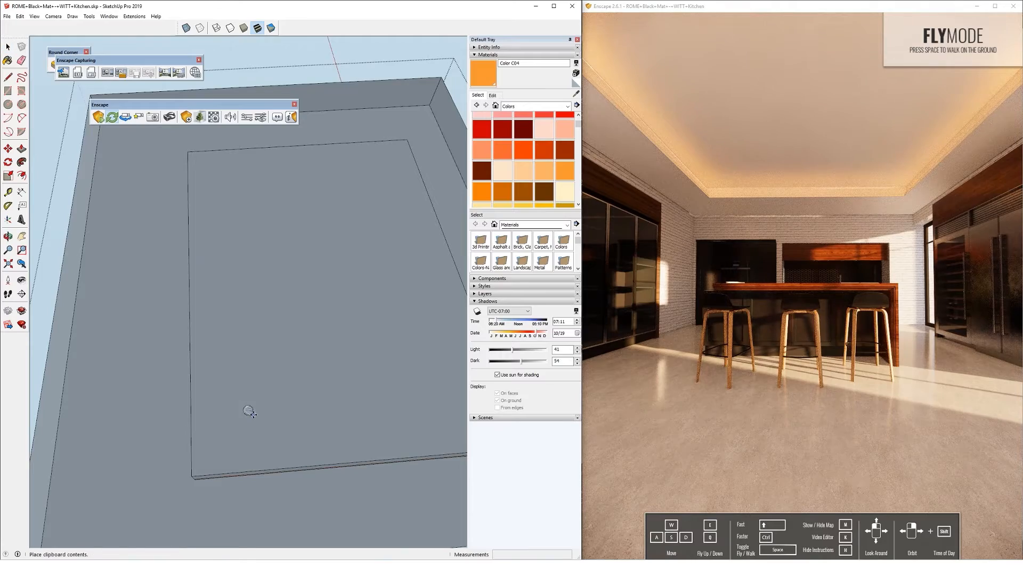
{"action": "left_click", "coordinate": [247, 394]}
- Array the spot light along the short side of the recess panel with two evenly spaced copies (2x)
{"action": "scroll", "coordinate": [293, 311], "scroll_direction": "up", "scroll_amount": 5}
{"action": "scroll", "coordinate": [313, 325], "scroll_direction": "down", "scroll_amount": 3}
{"action": "scroll", "coordinate": [254, 353], "scroll_direction": "up", "scroll_amount": 3}
{"action": "middle_click_drag", "start_coordinate": [154, 372], "coordinate": [137, 389]}
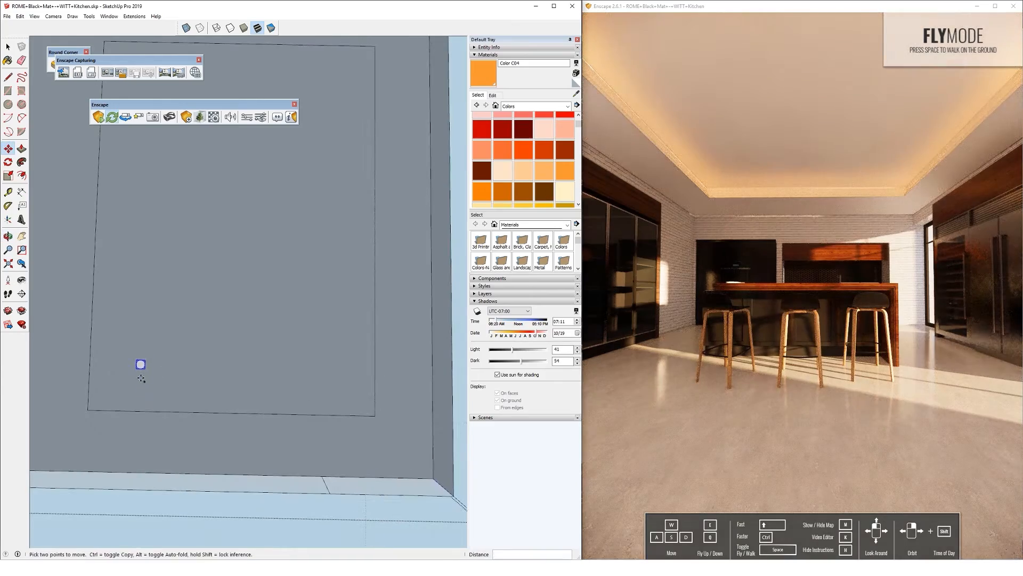
{"action": "left_click", "coordinate": [234, 380]}
{"action": "type", "text": "2x"}
{"action": "key", "text": "Return"}
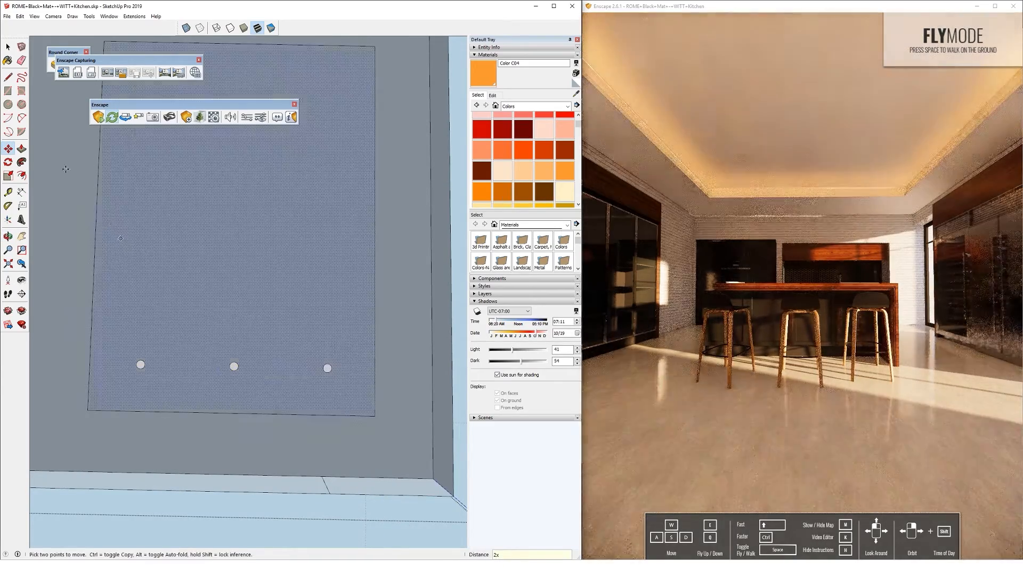
- Array the row of three spot lights along the length of the recess panel with three evenly spaced copies (3x)
{"action": "scroll", "coordinate": [203, 287], "scroll_direction": "down", "scroll_amount": 2}
{"action": "left_click", "coordinate": [8, 78]}
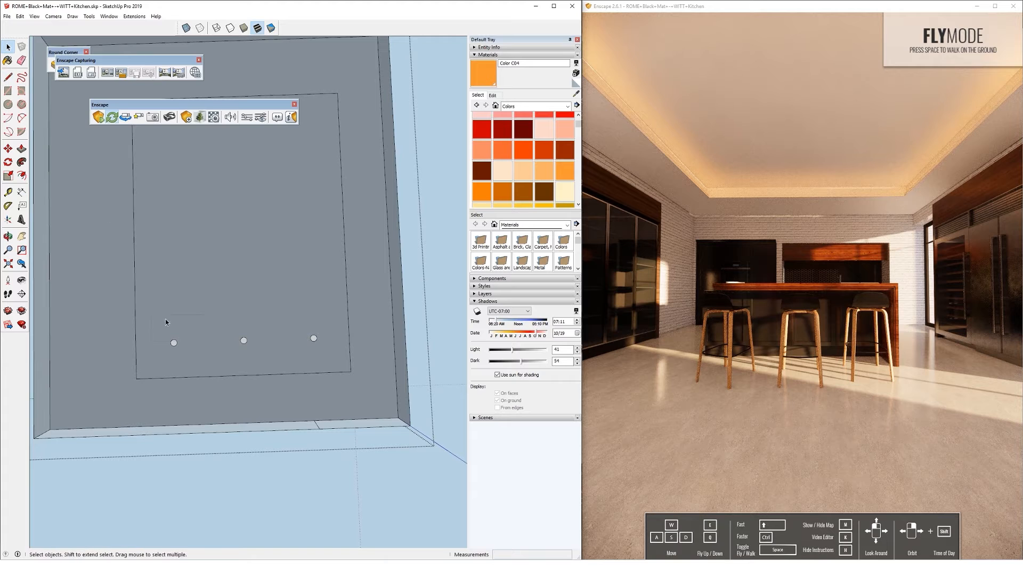
{"action": "left_click_drag", "start_coordinate": [317, 355], "coordinate": [317, 356]}
{"action": "middle_click_drag", "start_coordinate": [240, 331], "coordinate": [53, 318]}
{"action": "key", "text": "m"}
{"action": "key", "text": "ctrl"}
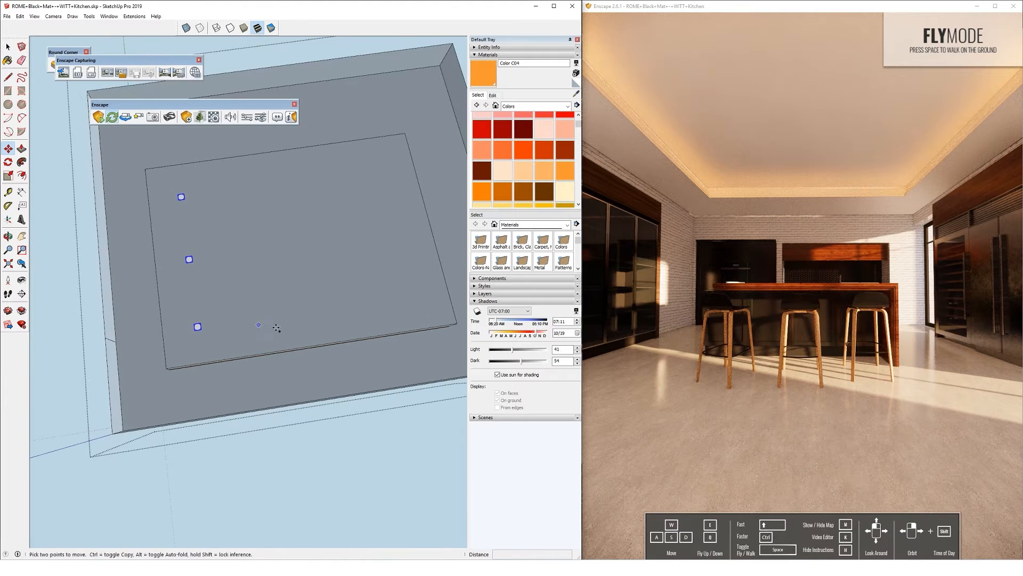
{"action": "middle_click_drag", "start_coordinate": [276, 329], "coordinate": [246, 330]}
{"action": "scroll", "coordinate": [188, 335], "scroll_direction": "up", "scroll_amount": 2}
{"action": "left_click", "coordinate": [182, 333]}
{"action": "scroll", "coordinate": [182, 333], "scroll_direction": "down", "scroll_amount": 2}
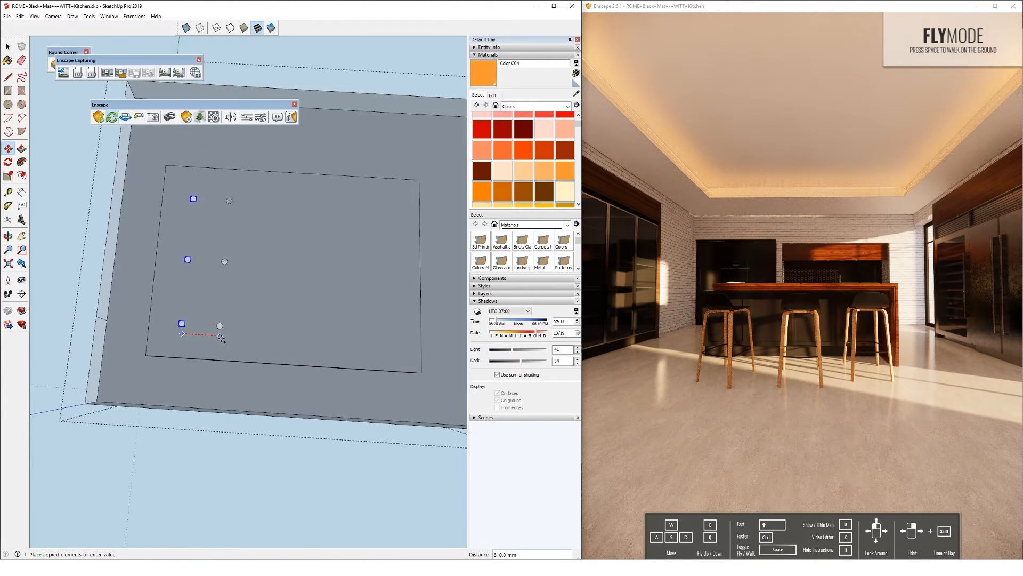
{"action": "left_click", "coordinate": [248, 338]}
{"action": "type", "text": "3x"}
{"action": "key", "text": "Return"}
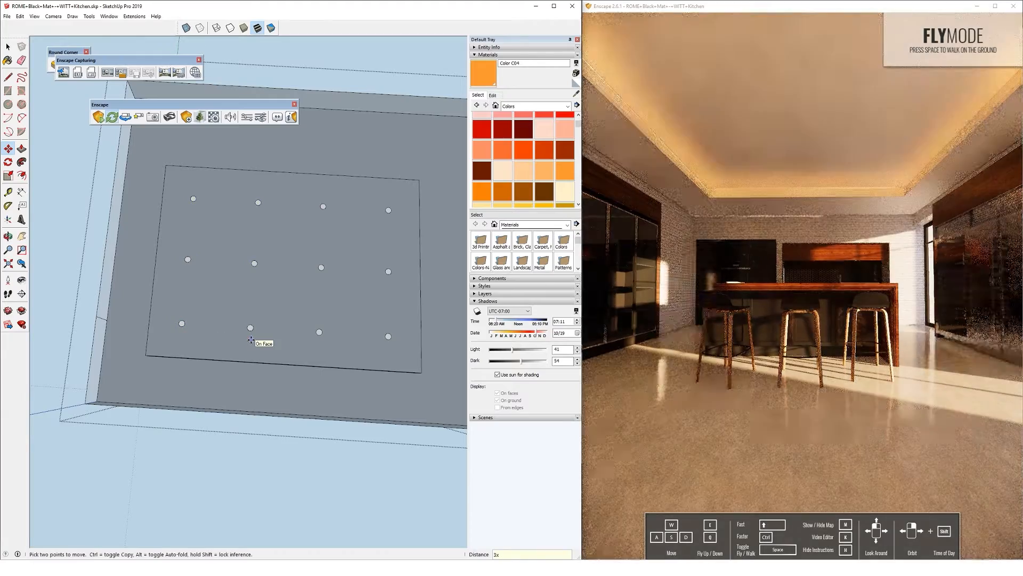
- Select all twelve spot lights and move the grid to centre it on the recess panel
{"action": "left_click", "coordinate": [7, 48]}
{"action": "middle_click_drag", "start_coordinate": [275, 266], "coordinate": [284, 275]}
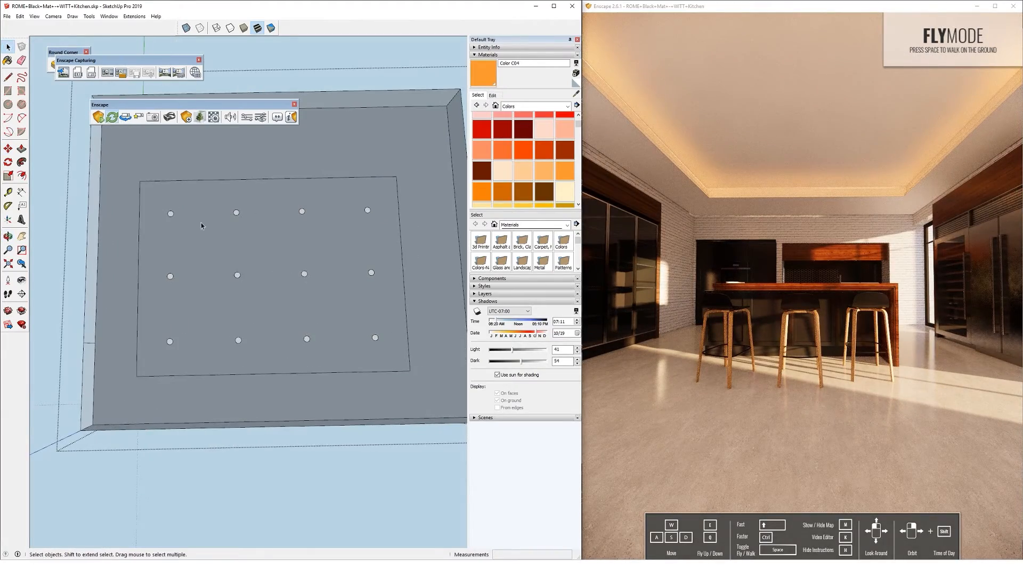
{"action": "middle_click_drag", "start_coordinate": [376, 348], "coordinate": [352, 350]}
{"action": "key", "text": "s"}
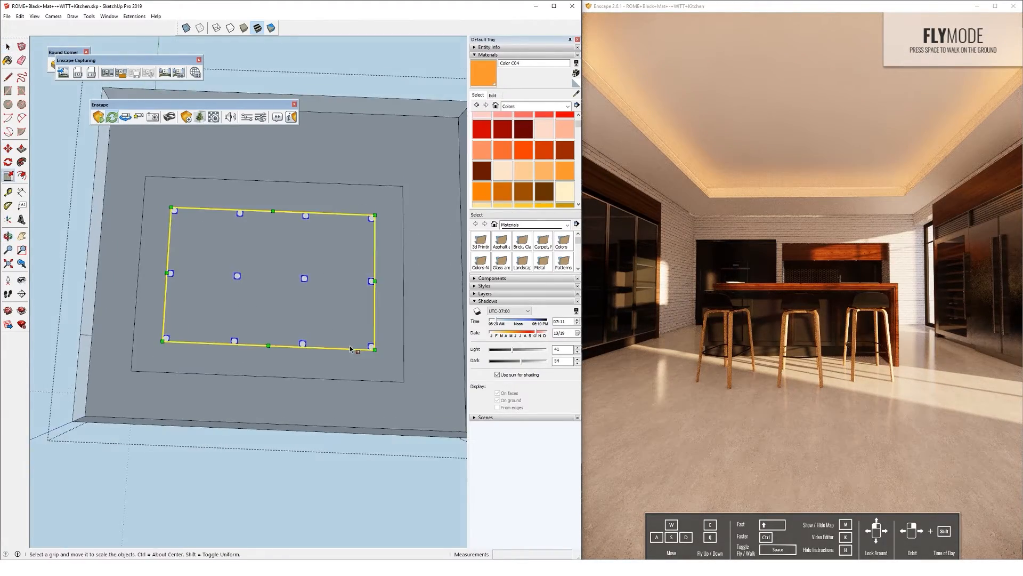
{"action": "scroll", "coordinate": [277, 320], "scroll_direction": "up", "scroll_amount": 6}
{"action": "key", "text": "m"}
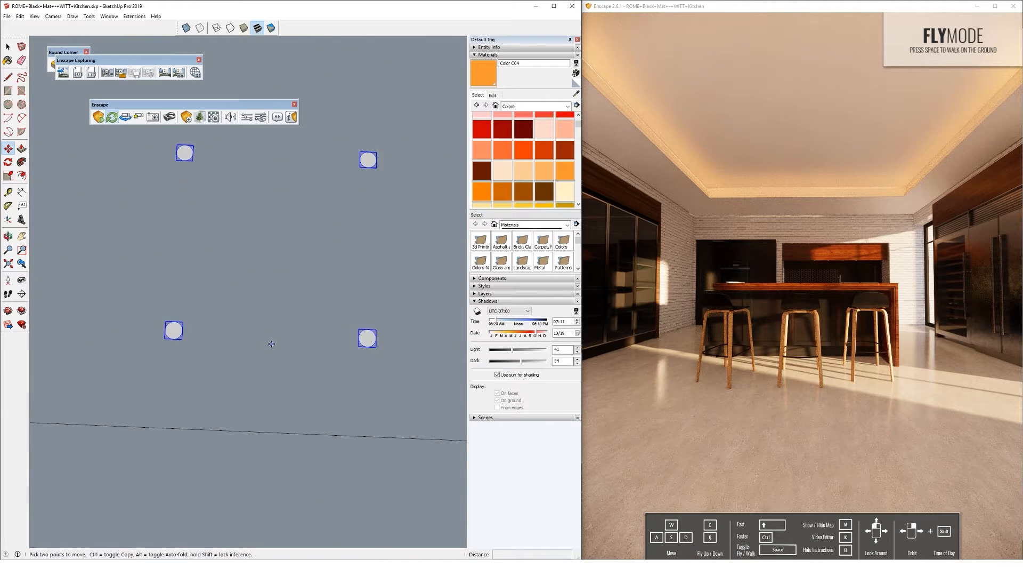
{"action": "left_click", "coordinate": [271, 344]}
{"action": "scroll", "coordinate": [269, 346], "scroll_direction": "down", "scroll_amount": 5}
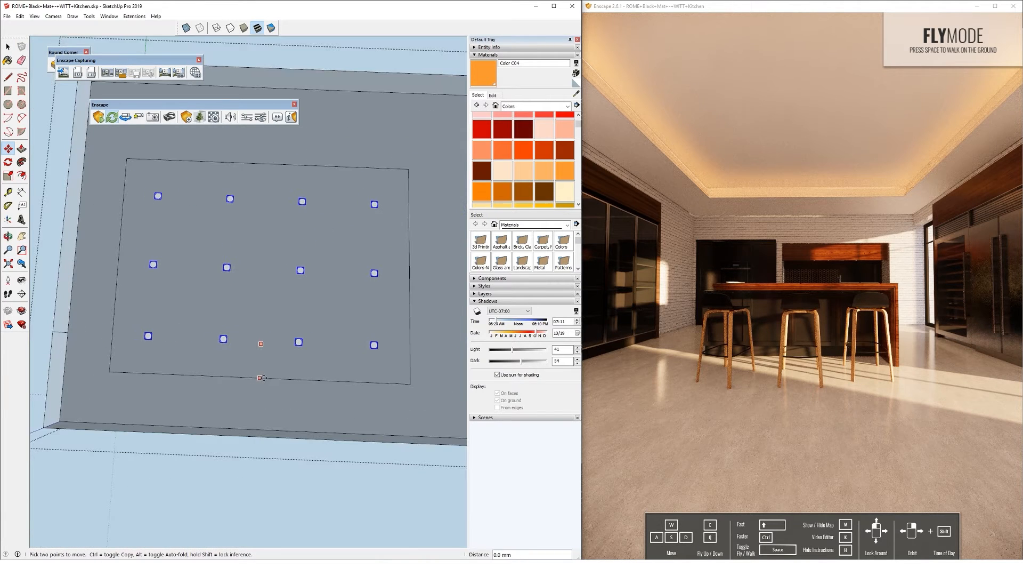
{"action": "left_click", "coordinate": [265, 164]}
- Open one spot light component from below and extrude its circular face slightly to give it thickness
{"action": "mouse_move", "coordinate": [219, 282]}
{"action": "middle_mouse_down"}
{"action": "mouse_move", "coordinate": [258, 213]}
{"action": "mouse_move", "coordinate": [294, 179]}
{"action": "mouse_move", "coordinate": [241, 215]}
{"action": "mouse_move", "coordinate": [233, 174]}
{"action": "mouse_move", "coordinate": [189, 186]}
{"action": "middle_mouse_up"}
{"action": "scroll", "coordinate": [233, 173], "scroll_direction": "up", "scroll_amount": 8}
{"action": "key", "text": "space"}
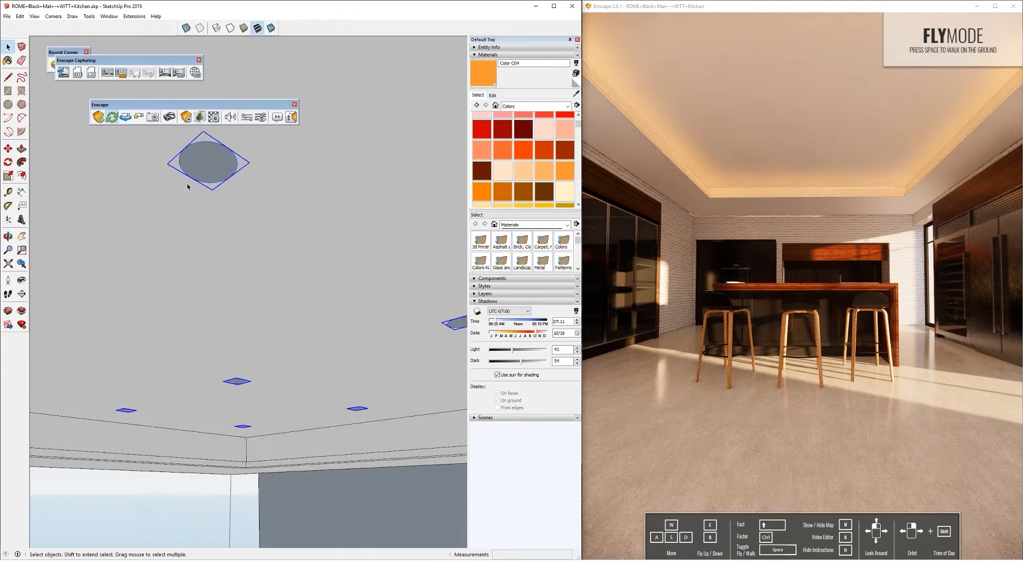
{"action": "scroll", "coordinate": [191, 184], "scroll_direction": "up", "scroll_amount": 1}
{"action": "double_click", "coordinate": [218, 158]}
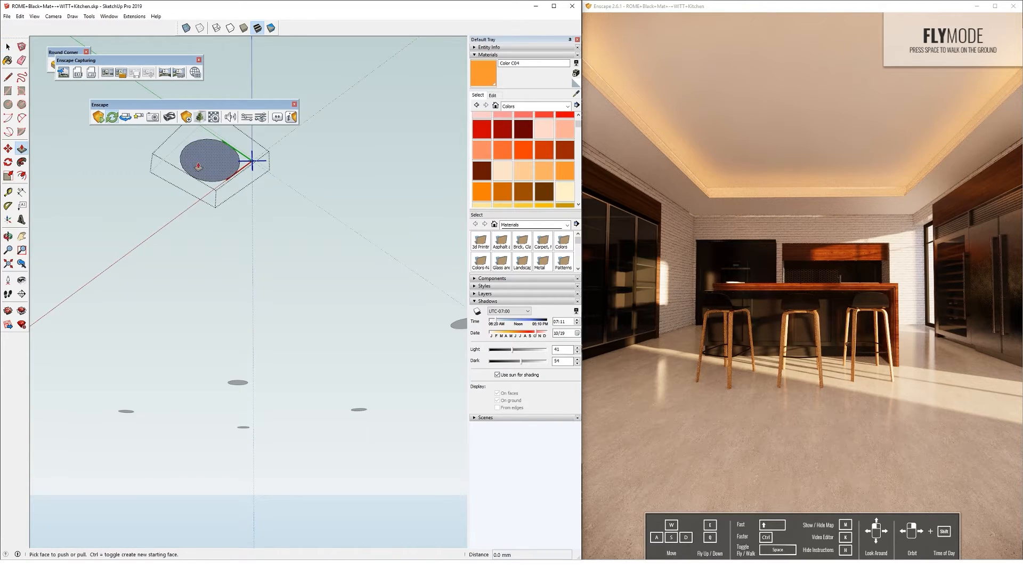
{"action": "left_click", "coordinate": [197, 167]}
{"action": "left_click", "coordinate": [197, 172]}
- Offset the spot light disc's circular underside inward to form a narrow outer rim
{"action": "scroll", "coordinate": [198, 170], "scroll_direction": "up", "scroll_amount": 2}
{"action": "middle_click_drag", "start_coordinate": [221, 172], "coordinate": [221, 210], "text": "shift"}
{"action": "scroll", "coordinate": [207, 210], "scroll_direction": "up", "scroll_amount": 1}
{"action": "key", "text": "f"}
{"action": "scroll", "coordinate": [197, 186], "scroll_direction": "up", "scroll_amount": 1}
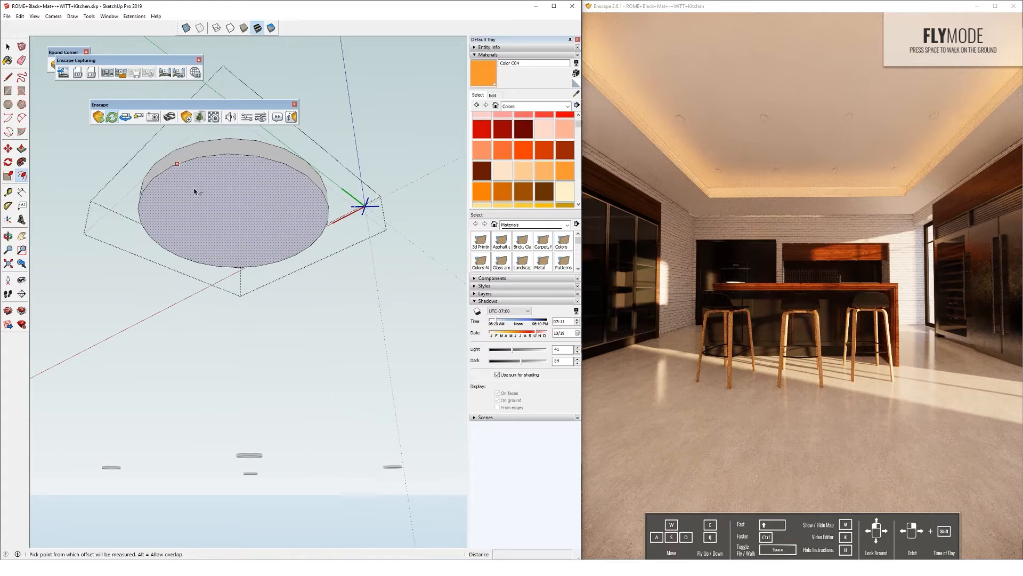
{"action": "left_click", "coordinate": [161, 192]}
{"action": "scroll", "coordinate": [213, 222], "scroll_direction": "up", "scroll_amount": 2}
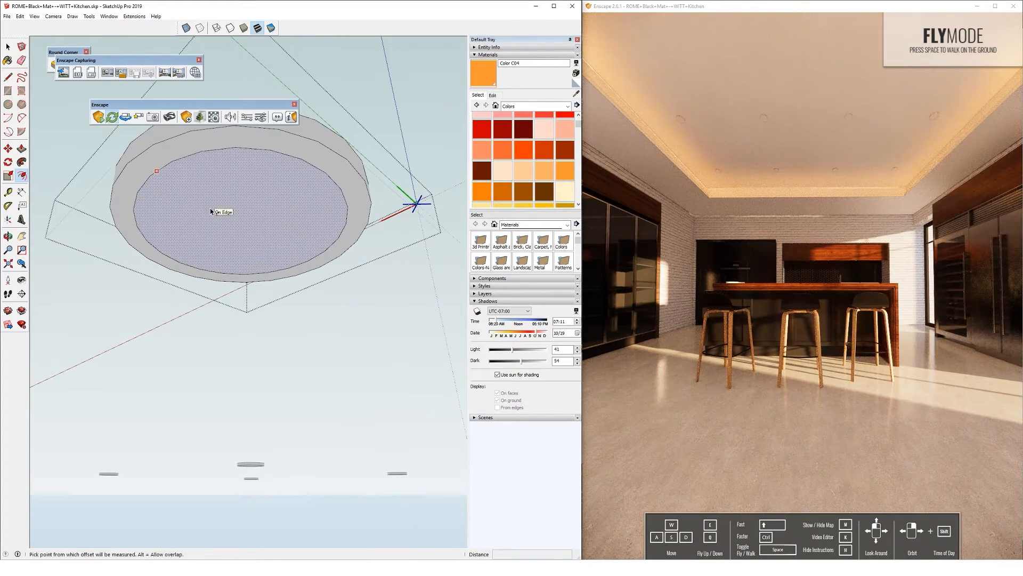
- Add further stepped, inset rings inside the spot light's rim and paint the central face with orange Color C04
{"action": "left_click", "coordinate": [149, 200]}
{"action": "scroll", "coordinate": [150, 202], "scroll_direction": "up", "scroll_amount": 2}
{"action": "key", "text": "p"}
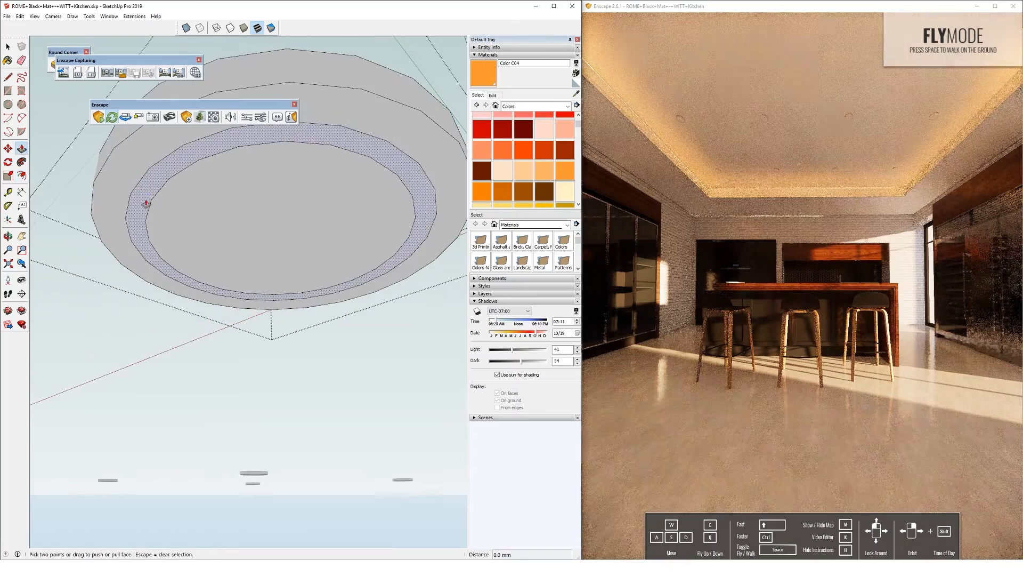
{"action": "key", "text": "f"}
{"action": "left_click", "coordinate": [155, 198]}
{"action": "left_click", "coordinate": [172, 201]}
{"action": "key", "text": "b"}
{"action": "left_click", "coordinate": [321, 205]}
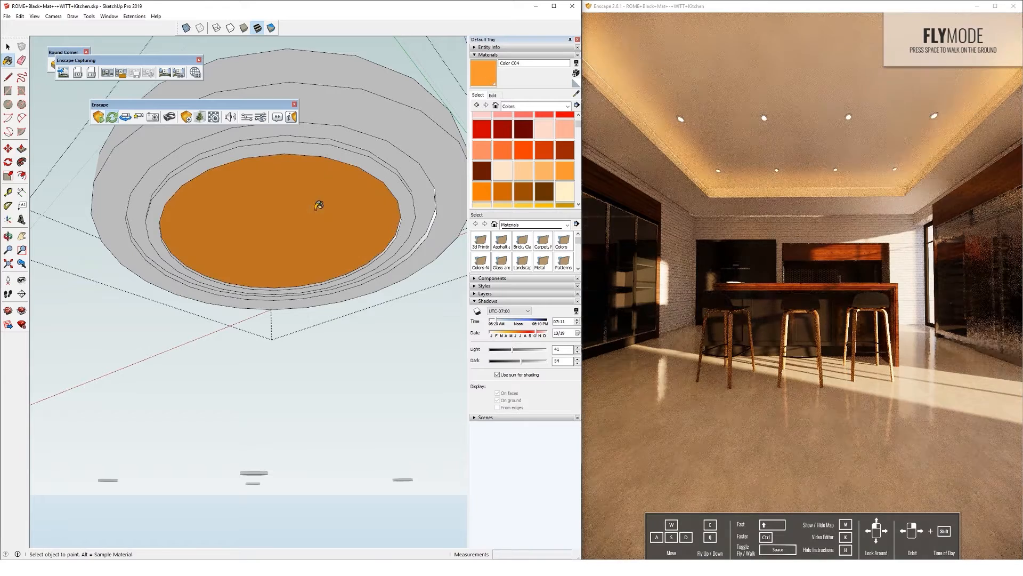
- Paint the spot light's rings with a grey from the Colors collection and rename that material Color M03 Chrome
{"action": "left_click", "coordinate": [549, 106]}
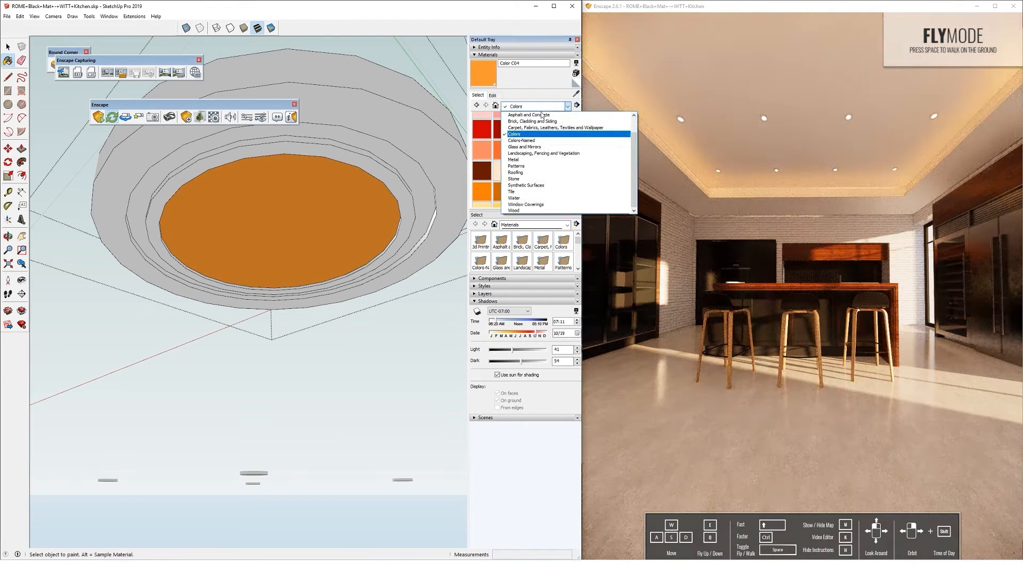
{"action": "left_click", "coordinate": [520, 135]}
{"action": "scroll", "coordinate": [565, 160], "scroll_direction": "down", "scroll_amount": 10}
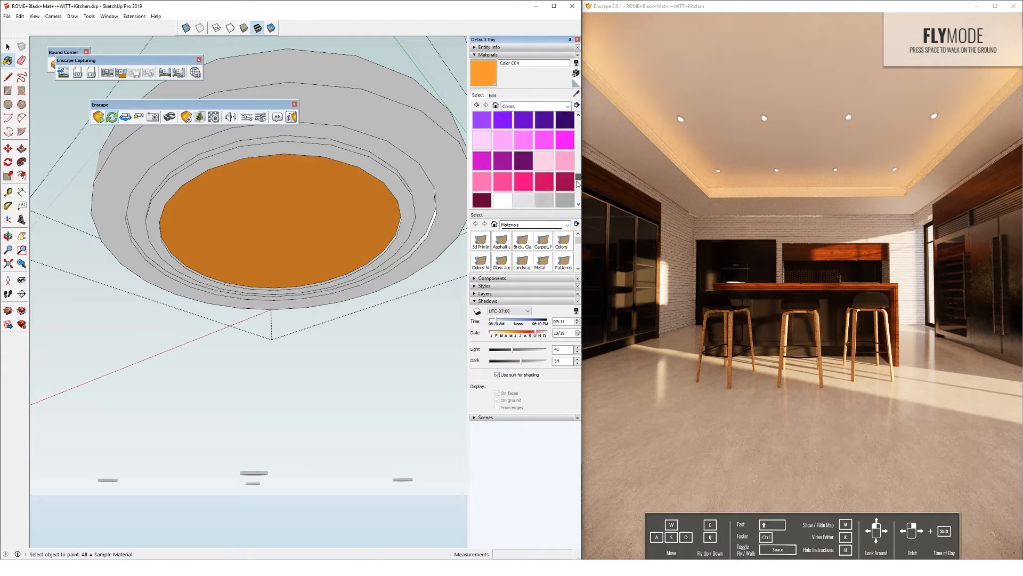
{"action": "left_click", "coordinate": [564, 164]}
{"action": "left_click", "coordinate": [391, 117], "text": "shift"}
{"action": "left_click", "coordinate": [537, 63]}
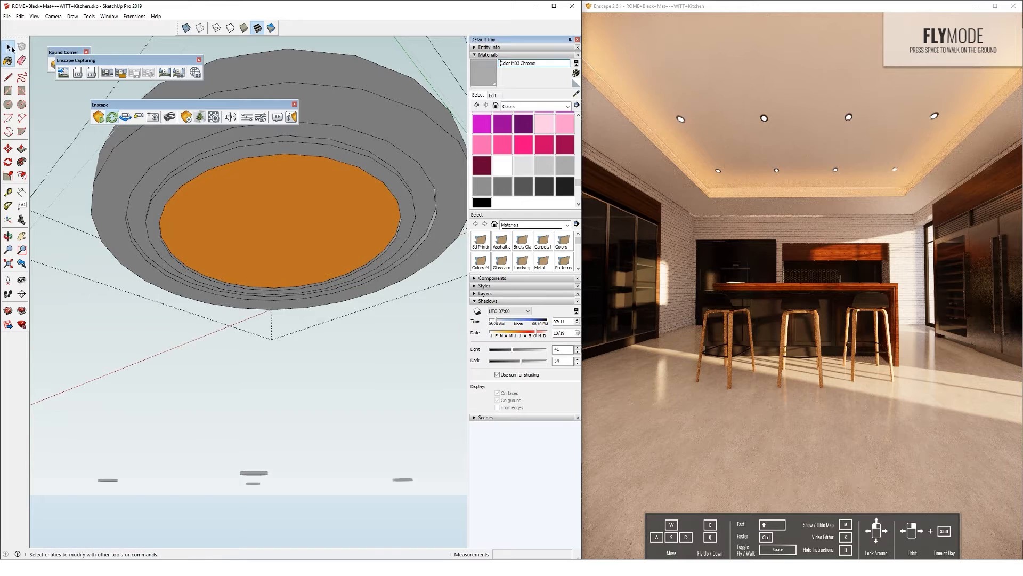
- Close the spot light component and unhide the last hidden ceiling geometry
{"action": "left_click", "coordinate": [13, 49]}
{"action": "scroll", "coordinate": [320, 228], "scroll_direction": "down", "scroll_amount": 8}
{"action": "left_click", "coordinate": [242, 162]}
{"action": "scroll", "coordinate": [366, 200], "scroll_direction": "down", "scroll_amount": 3}
{"action": "scroll", "coordinate": [366, 200], "scroll_direction": "down", "scroll_amount": 8}
{"action": "mouse_move", "coordinate": [313, 223]}
{"action": "middle_mouse_down"}
{"action": "mouse_move", "coordinate": [340, 260]}
{"action": "mouse_move", "coordinate": [312, 344]}
{"action": "middle_mouse_up"}
{"action": "scroll", "coordinate": [340, 260], "scroll_direction": "up", "scroll_amount": 2}
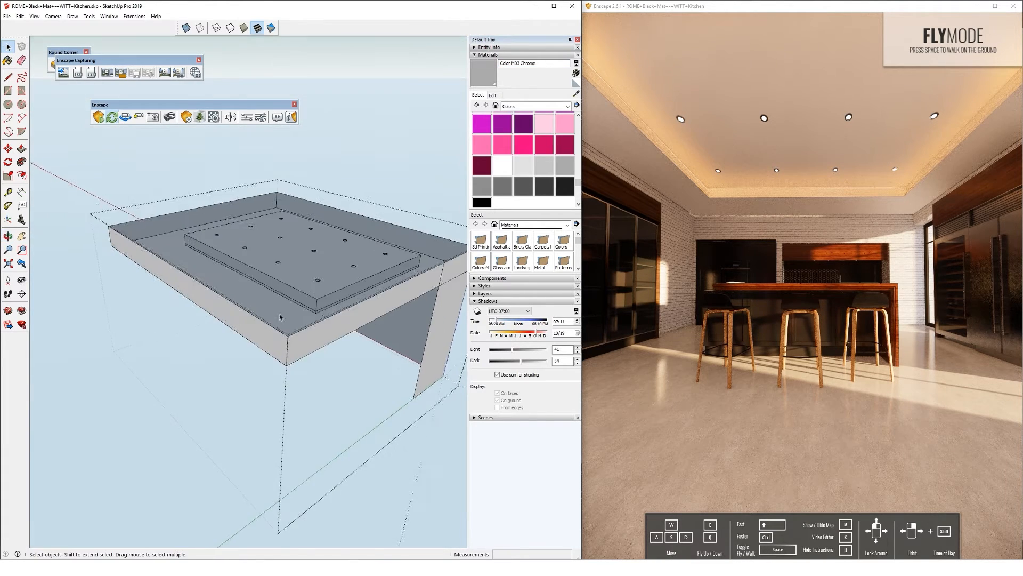
{"action": "scroll", "coordinate": [265, 286], "scroll_direction": "up", "scroll_amount": 2}
{"action": "left_click", "coordinate": [19, 17]}
{"action": "mouse_move", "coordinate": [109, 141]}
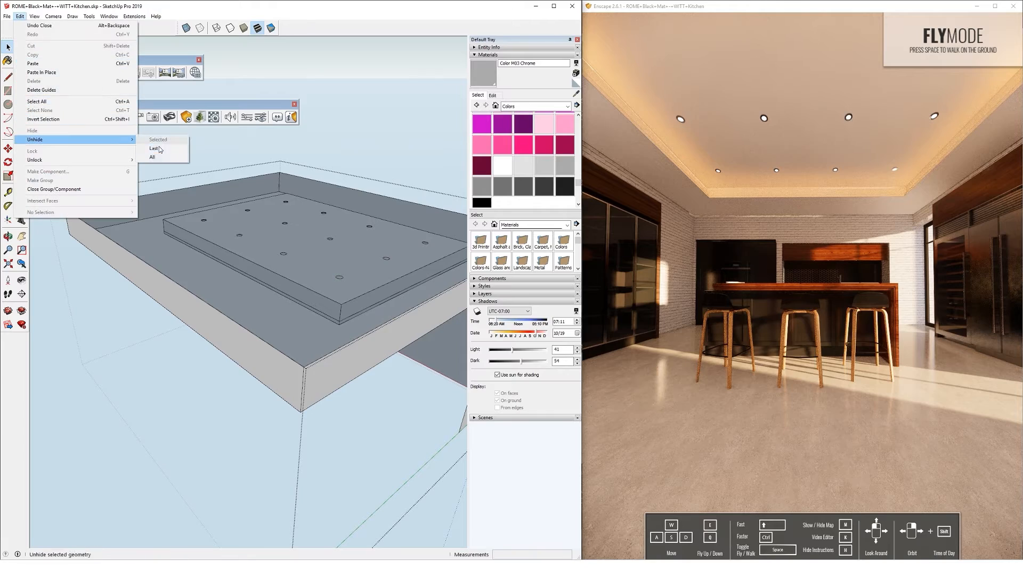
{"action": "left_click", "coordinate": [149, 148]}
- Close the ceiling group and open the Enscape Objects window for placing light sources
{"action": "scroll", "coordinate": [265, 289], "scroll_direction": "down", "scroll_amount": 4}
{"action": "left_click", "coordinate": [365, 164]}
{"action": "mouse_move", "coordinate": [366, 164]}
{"action": "middle_mouse_down"}
{"action": "mouse_move", "coordinate": [320, 304]}
{"action": "mouse_move", "coordinate": [271, 290]}
{"action": "mouse_move", "coordinate": [133, 312]}
{"action": "middle_mouse_up"}
{"action": "left_click", "coordinate": [271, 290]}
{"action": "left_click", "coordinate": [150, 226]}
{"action": "scroll", "coordinate": [199, 300], "scroll_direction": "up", "scroll_amount": 5}
{"action": "scroll", "coordinate": [210, 298], "scroll_direction": "down", "scroll_amount": 2}
{"action": "mouse_move", "coordinate": [211, 297]}
{"action": "middle_mouse_down"}
{"action": "mouse_move", "coordinate": [229, 284]}
{"action": "mouse_move", "coordinate": [389, 288]}
{"action": "middle_mouse_up"}
{"action": "mouse_move", "coordinate": [221, 329]}
{"action": "middle_mouse_down"}
{"action": "mouse_move", "coordinate": [215, 309]}
{"action": "mouse_move", "coordinate": [315, 359]}
{"action": "mouse_move", "coordinate": [335, 341]}
{"action": "middle_mouse_up"}
{"action": "scroll", "coordinate": [214, 308], "scroll_direction": "up", "scroll_amount": 5}
{"action": "scroll", "coordinate": [215, 309], "scroll_direction": "down", "scroll_amount": 5}
{"action": "scroll", "coordinate": [229, 305], "scroll_direction": "up", "scroll_amount": 5}
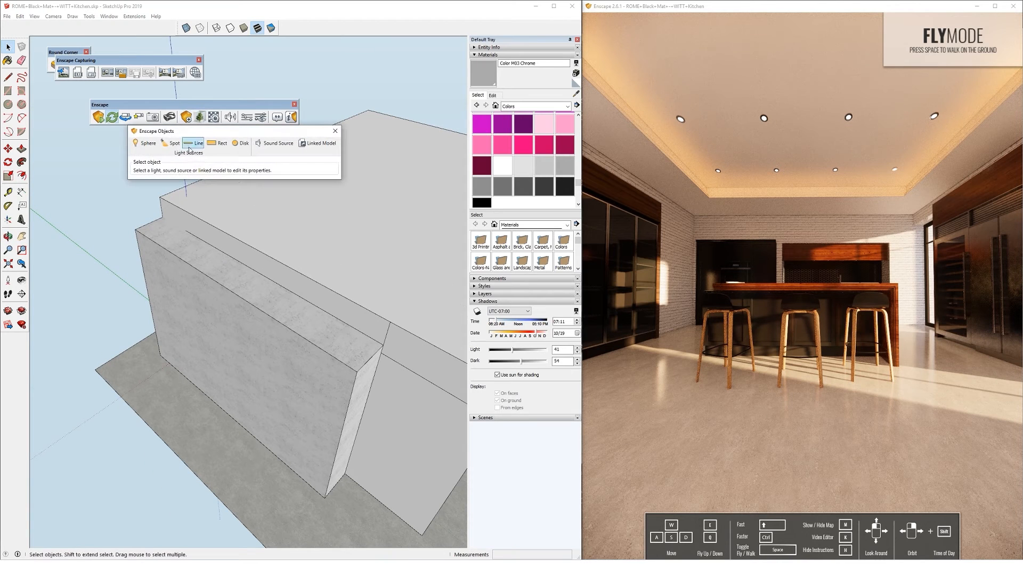
- Open the ceiling group and hide its top face to expose the recess panel and spot lights
{"action": "scroll", "coordinate": [235, 239], "scroll_direction": "down", "scroll_amount": 3}
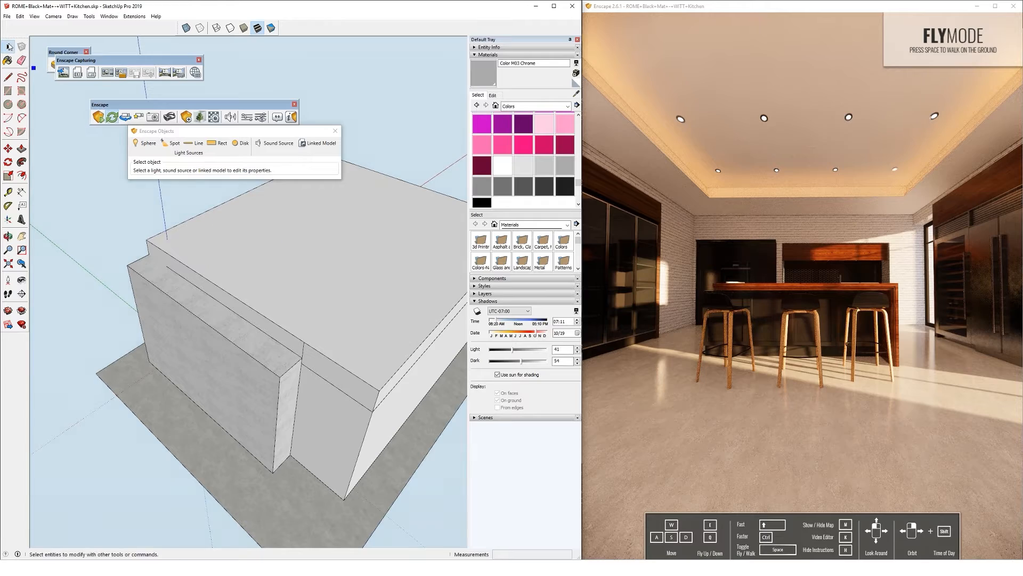
{"action": "double_click", "coordinate": [269, 252]}
{"action": "right_click", "coordinate": [273, 244]}
{"action": "left_click", "coordinate": [295, 269]}
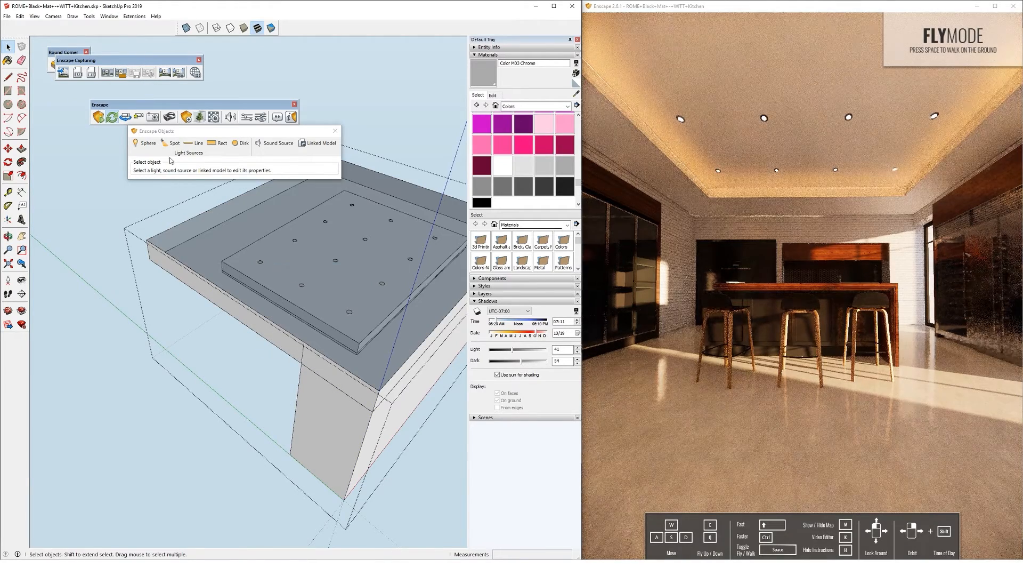
- Place an Enscape spot light aimed straight down just below the ceiling
{"action": "scroll", "coordinate": [277, 252], "scroll_direction": "up", "scroll_amount": 5}
{"action": "mouse_move", "coordinate": [239, 273]}
{"action": "middle_mouse_down"}
{"action": "mouse_move", "coordinate": [359, 244]}
{"action": "mouse_move", "coordinate": [291, 214]}
{"action": "middle_mouse_up"}
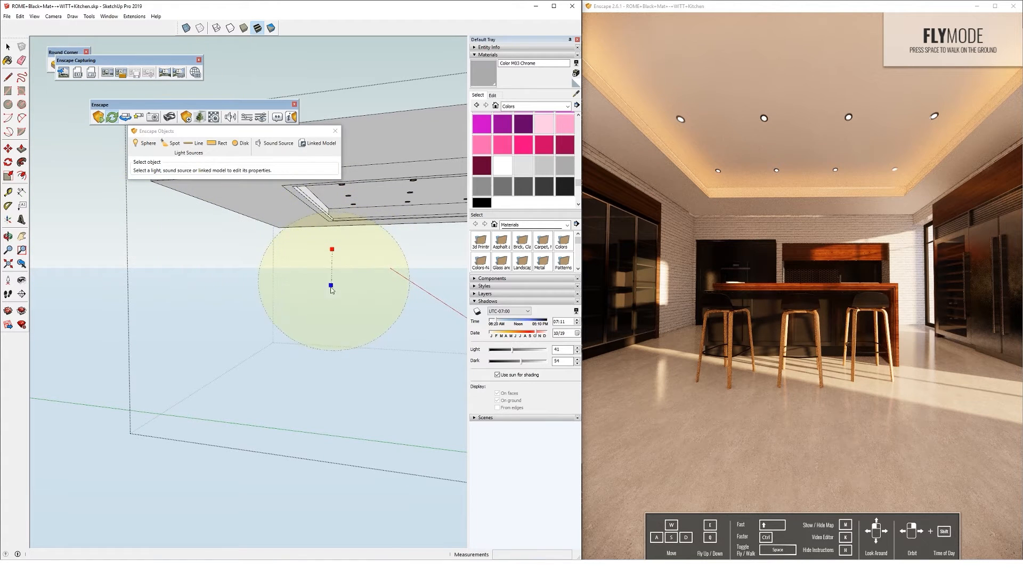
{"action": "mouse_move", "coordinate": [296, 327]}
{"action": "middle_mouse_down"}
{"action": "mouse_move", "coordinate": [98, 313]}
{"action": "mouse_move", "coordinate": [229, 322]}
{"action": "mouse_move", "coordinate": [222, 267]}
{"action": "mouse_move", "coordinate": [231, 294]}
{"action": "mouse_move", "coordinate": [346, 324]}
{"action": "middle_mouse_up"}
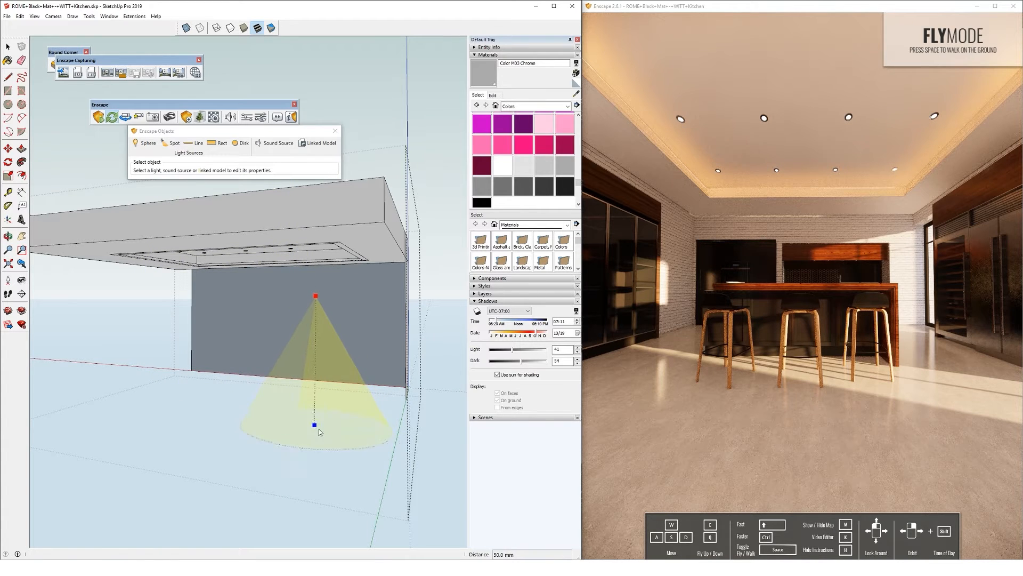
{"action": "left_click", "coordinate": [314, 423]}
{"action": "key", "text": "space"}
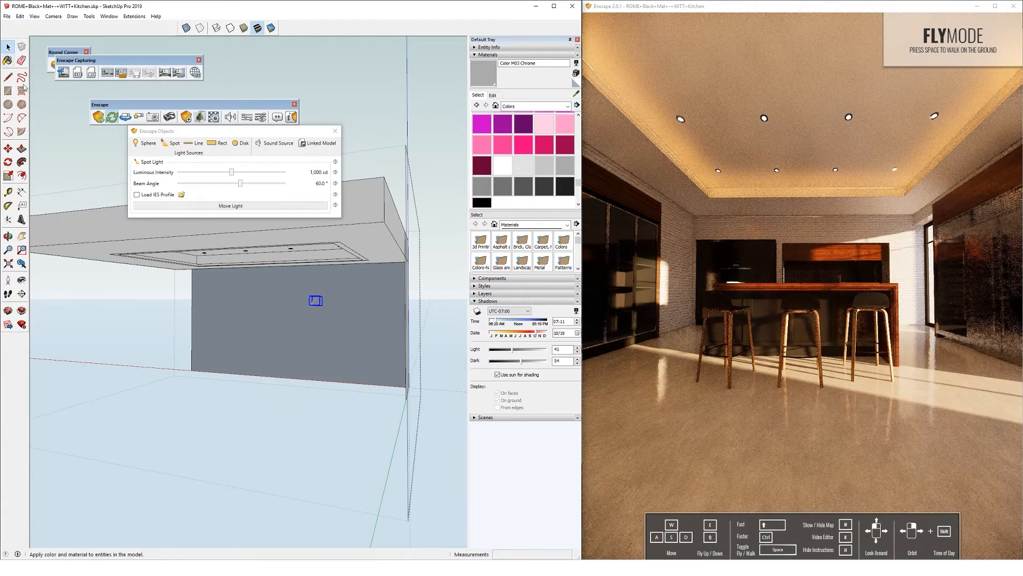
- Cut the Enscape spot light from the ceiling group and paste it inside one of the recessed spot light components
{"action": "scroll", "coordinate": [316, 332], "scroll_direction": "up", "scroll_amount": 6}
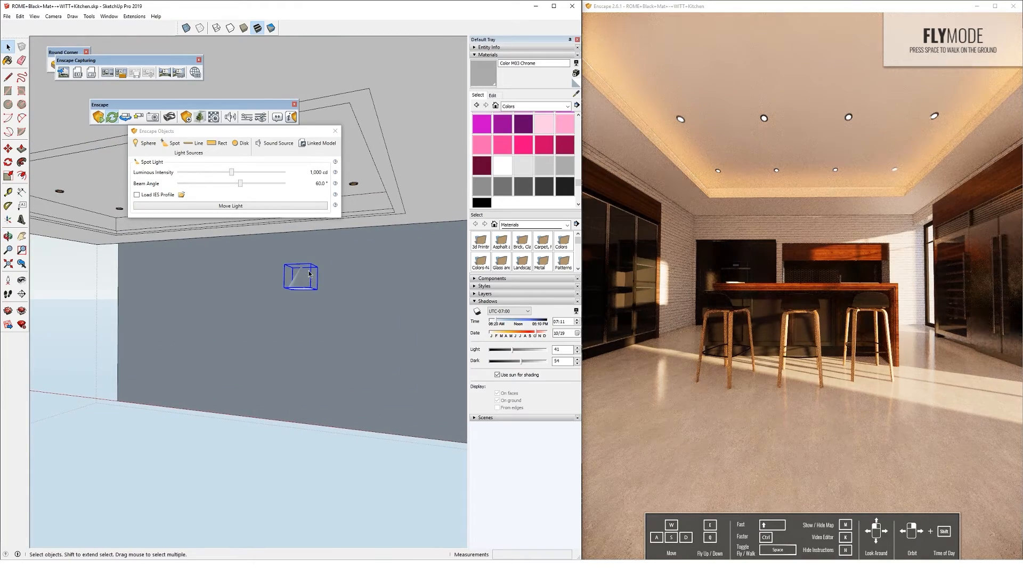
{"action": "scroll", "coordinate": [309, 274], "scroll_direction": "up", "scroll_amount": 8}
{"action": "key", "text": "m"}
{"action": "middle_click_drag", "start_coordinate": [309, 274], "coordinate": [299, 282]}
{"action": "scroll", "coordinate": [298, 316], "scroll_direction": "down", "scroll_amount": 7}
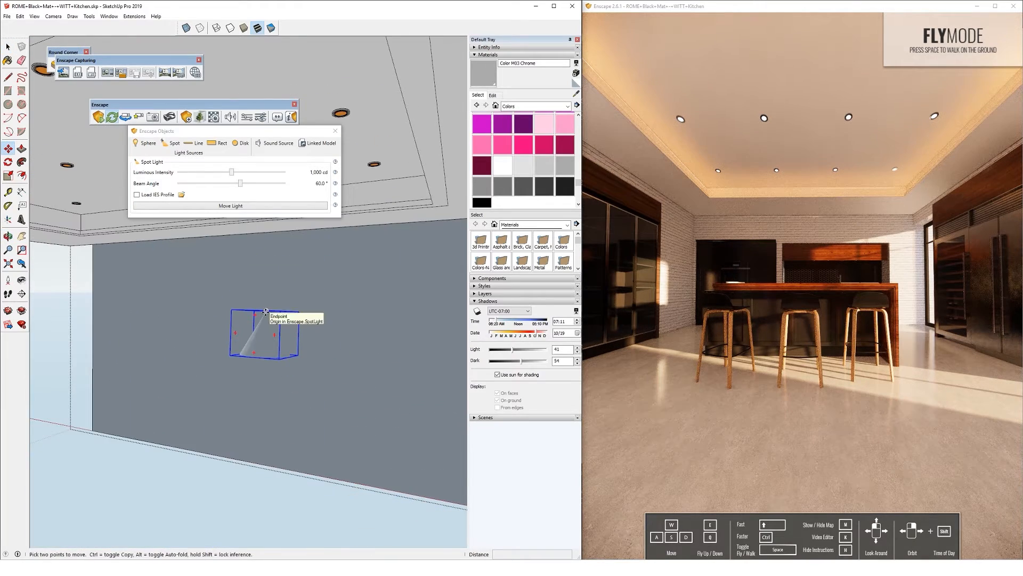
{"action": "key", "text": "Delete"}
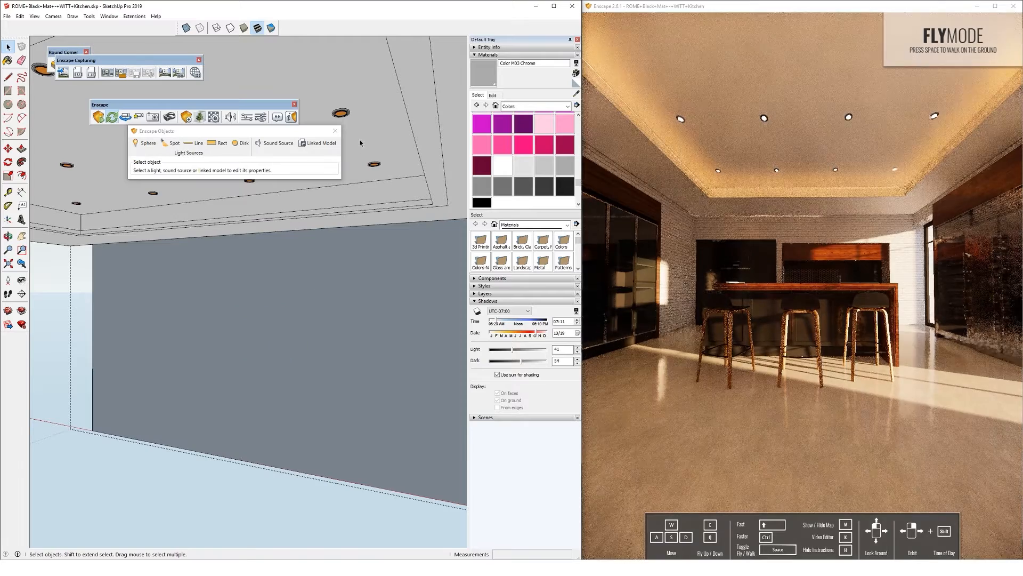
{"action": "double_click", "coordinate": [343, 114]}
{"action": "scroll", "coordinate": [346, 115], "scroll_direction": "up", "scroll_amount": 5}
{"action": "middle_click_drag", "start_coordinate": [346, 117], "coordinate": [397, 190], "text": "shift"}
{"action": "key", "text": "ctrl+v"}
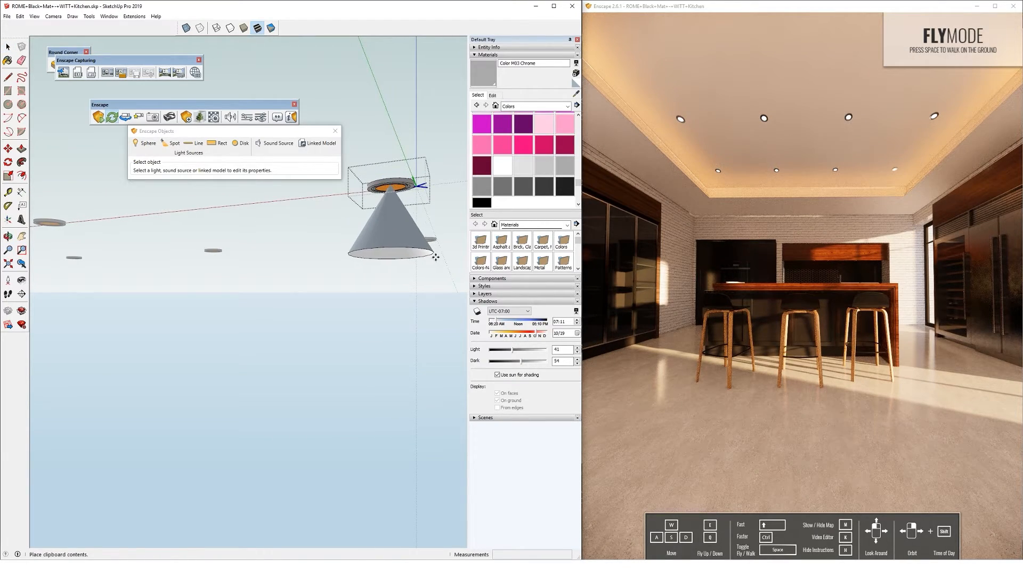
{"action": "left_click", "coordinate": [441, 258]}
- Align the pasted Enscape spot light beneath the fixture's disc and set its luminous intensity to 8,985 cd
{"action": "key", "text": "m"}
{"action": "scroll", "coordinate": [374, 272], "scroll_direction": "up", "scroll_amount": 3}
{"action": "mouse_move", "coordinate": [374, 272]}
{"action": "middle_mouse_down"}
{"action": "mouse_move", "coordinate": [327, 320]}
{"action": "mouse_move", "coordinate": [151, 414]}
{"action": "mouse_move", "coordinate": [224, 432]}
{"action": "middle_mouse_up"}
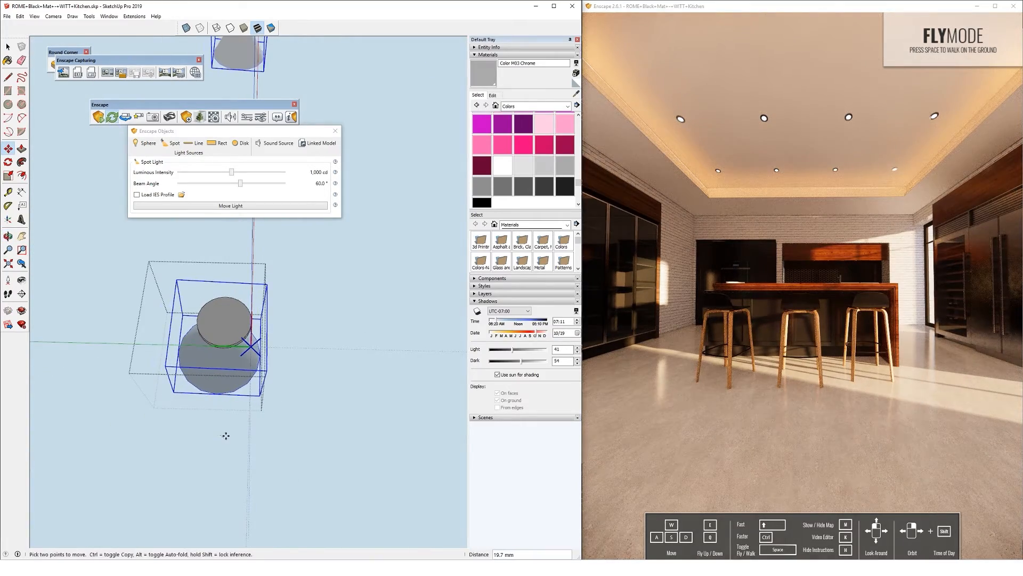
{"action": "mouse_move", "coordinate": [232, 173]}
{"action": "left_mouse_down"}
{"action": "mouse_move", "coordinate": [262, 177]}
{"action": "mouse_move", "coordinate": [250, 178]}
{"action": "left_mouse_up"}
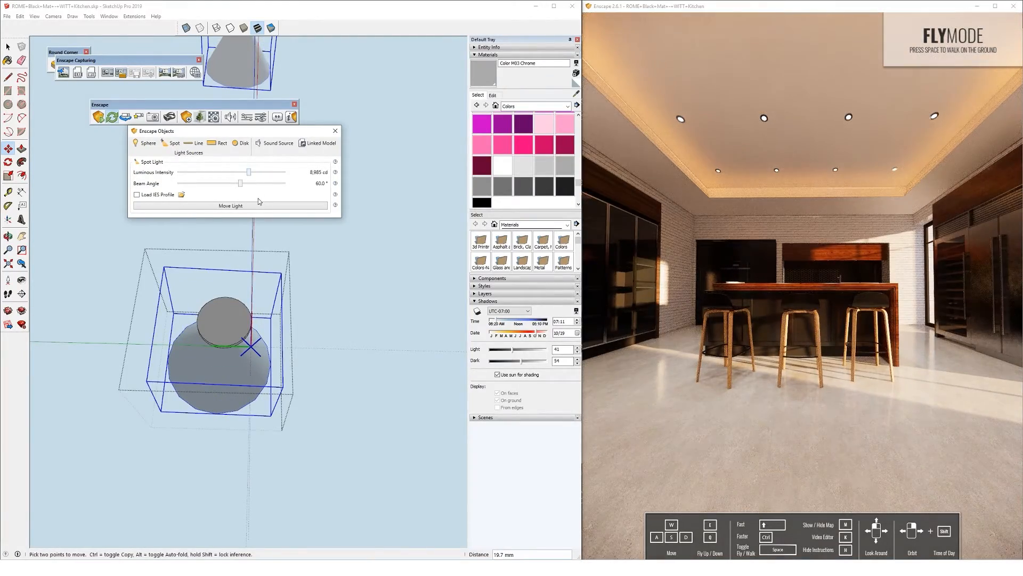
- Close the spot light component and the ceiling group
{"action": "left_click", "coordinate": [8, 47]}
{"action": "scroll", "coordinate": [226, 338], "scroll_direction": "down", "scroll_amount": 3}
{"action": "scroll", "coordinate": [225, 338], "scroll_direction": "down", "scroll_amount": 2}
{"action": "middle_click_drag", "start_coordinate": [224, 338], "coordinate": [272, 338], "text": "shift"}
{"action": "left_click", "coordinate": [168, 353]}
{"action": "scroll", "coordinate": [168, 353], "scroll_direction": "down", "scroll_amount": 3}
{"action": "mouse_move", "coordinate": [168, 353]}
{"action": "middle_mouse_down"}
{"action": "mouse_move", "coordinate": [186, 305]}
{"action": "mouse_move", "coordinate": [349, 215]}
{"action": "mouse_move", "coordinate": [246, 292]}
{"action": "mouse_move", "coordinate": [241, 311]}
{"action": "middle_mouse_up"}
{"action": "left_click", "coordinate": [389, 205]}
- Examine the kitchen building from several sides and compare the open ceiling with the Enscape preview
{"action": "middle_click_drag", "start_coordinate": [128, 357], "coordinate": [325, 272]}
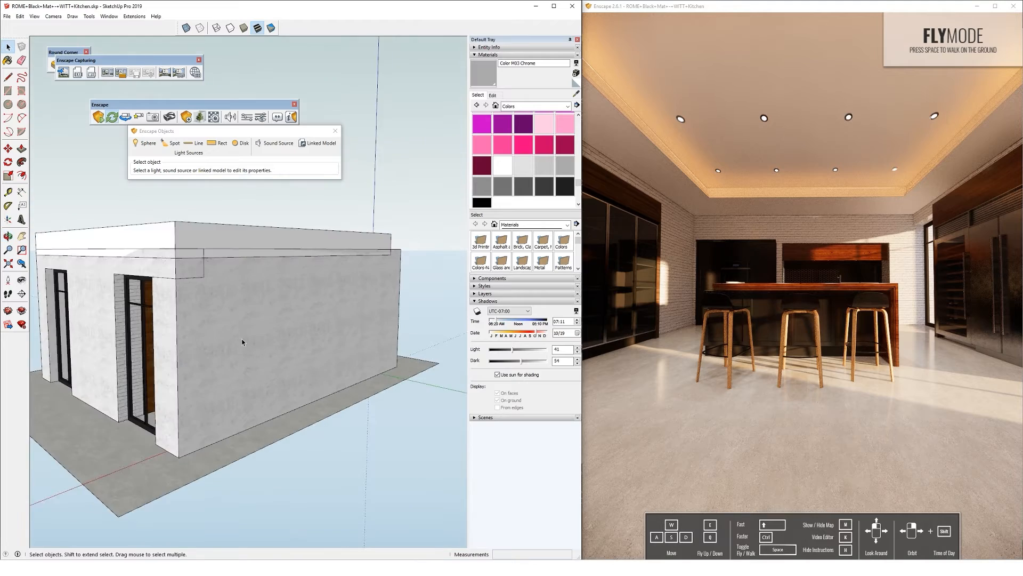
{"action": "middle_click_drag", "start_coordinate": [241, 341], "coordinate": [436, 336]}
{"action": "scroll", "coordinate": [330, 341], "scroll_direction": "up", "scroll_amount": 5}
{"action": "scroll", "coordinate": [352, 325], "scroll_direction": "down", "scroll_amount": 4}
{"action": "mouse_move", "coordinate": [352, 325]}
{"action": "middle_mouse_down"}
{"action": "mouse_move", "coordinate": [381, 411]}
{"action": "mouse_move", "coordinate": [342, 295]}
{"action": "mouse_move", "coordinate": [375, 293]}
{"action": "mouse_move", "coordinate": [359, 299]}
{"action": "middle_mouse_up"}
{"action": "scroll", "coordinate": [359, 299], "scroll_direction": "up", "scroll_amount": 2}
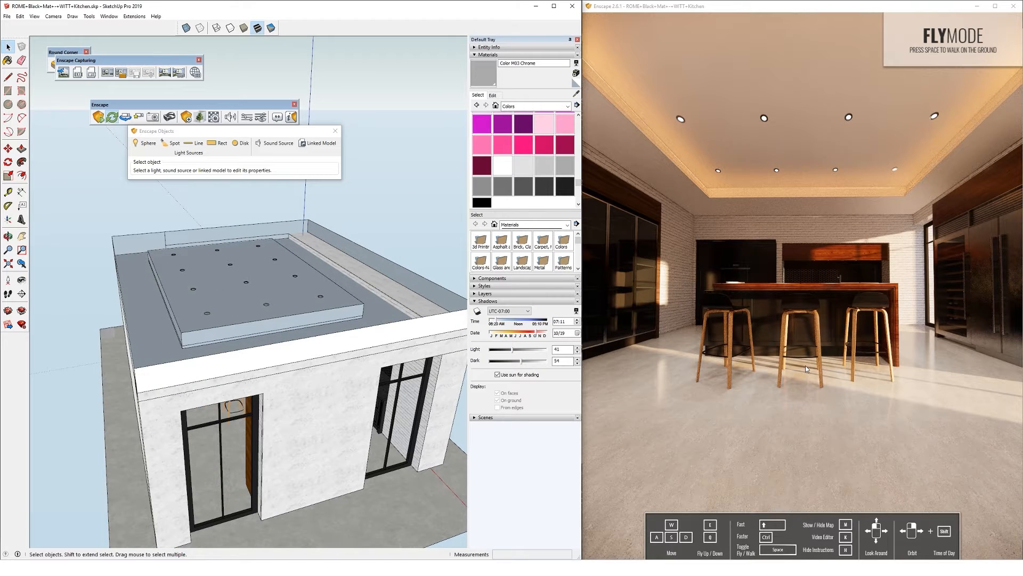
{"action": "scroll", "coordinate": [327, 338], "scroll_direction": "down", "scroll_amount": 3}
{"action": "middle_click_drag", "start_coordinate": [239, 325], "coordinate": [307, 292]}
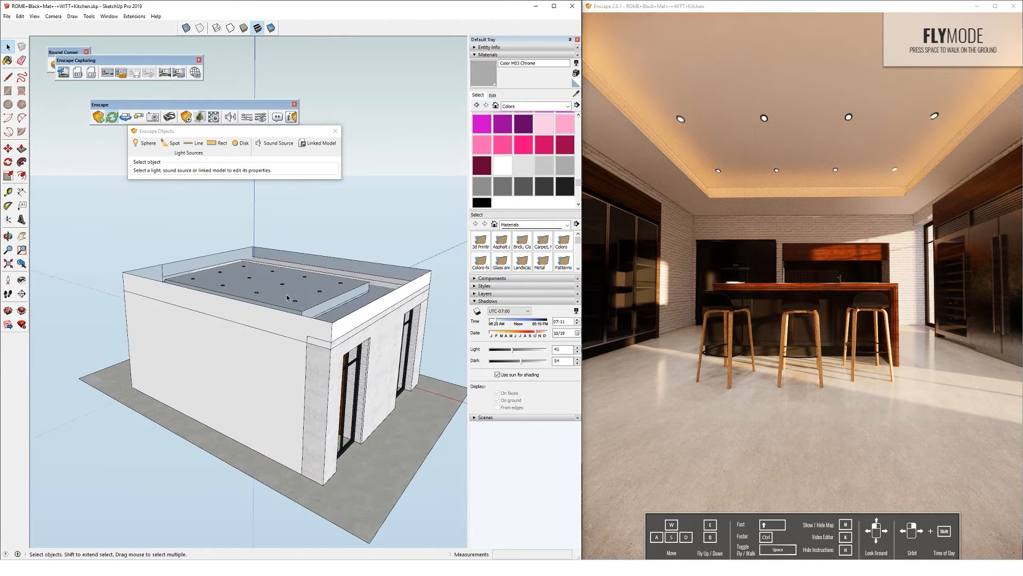
- Paste a copy of one spot light onto the ceiling outside the recess panel, in line with the panel's corner light
{"action": "scroll", "coordinate": [288, 298], "scroll_direction": "up", "scroll_amount": 6}
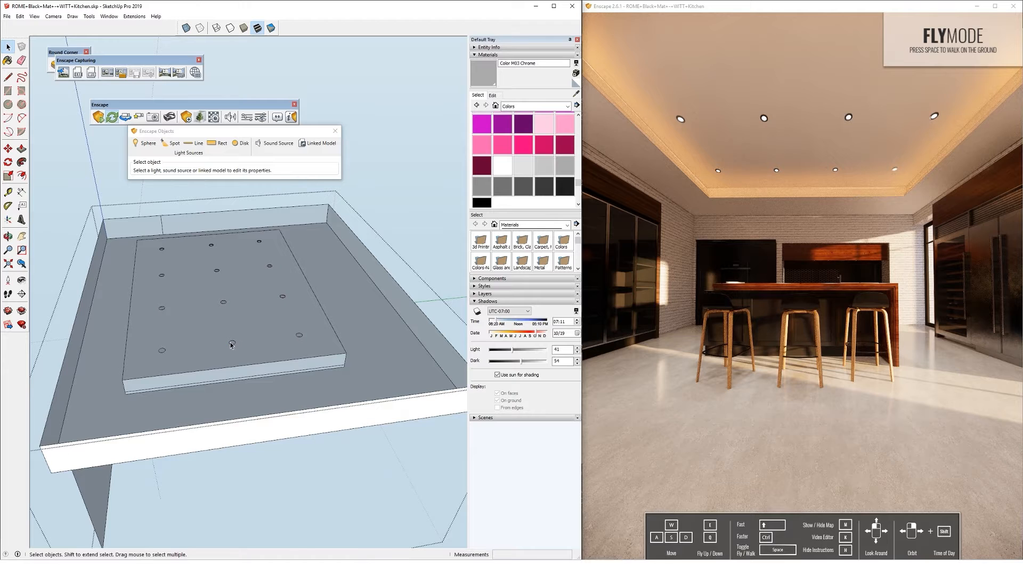
{"action": "middle_click_drag", "start_coordinate": [231, 349], "coordinate": [248, 414]}
{"action": "key", "text": "ctrl"}
{"action": "left_click", "coordinate": [207, 382]}
{"action": "scroll", "coordinate": [282, 417], "scroll_direction": "up", "scroll_amount": 2}
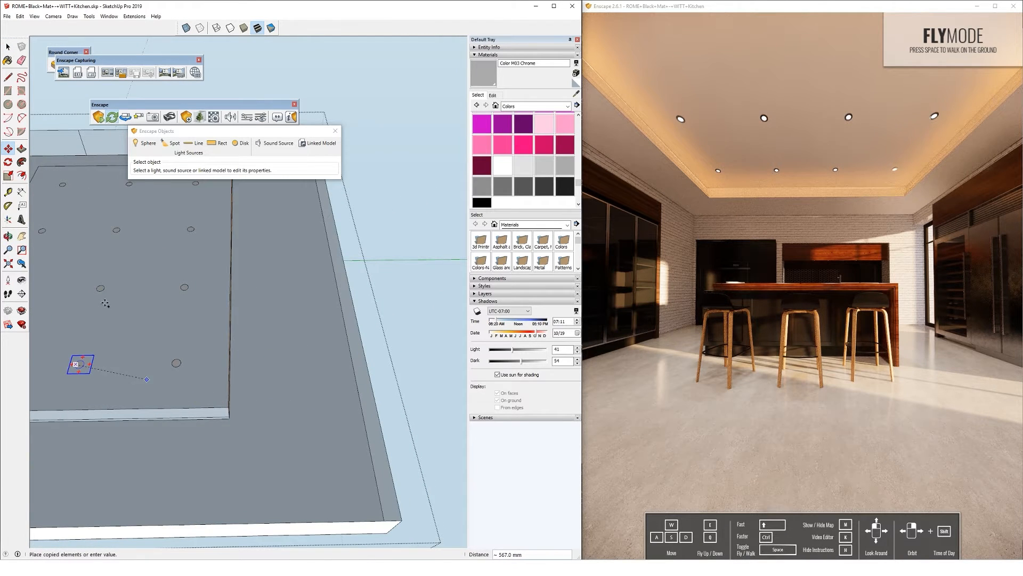
{"action": "key", "text": "ctrl+v"}
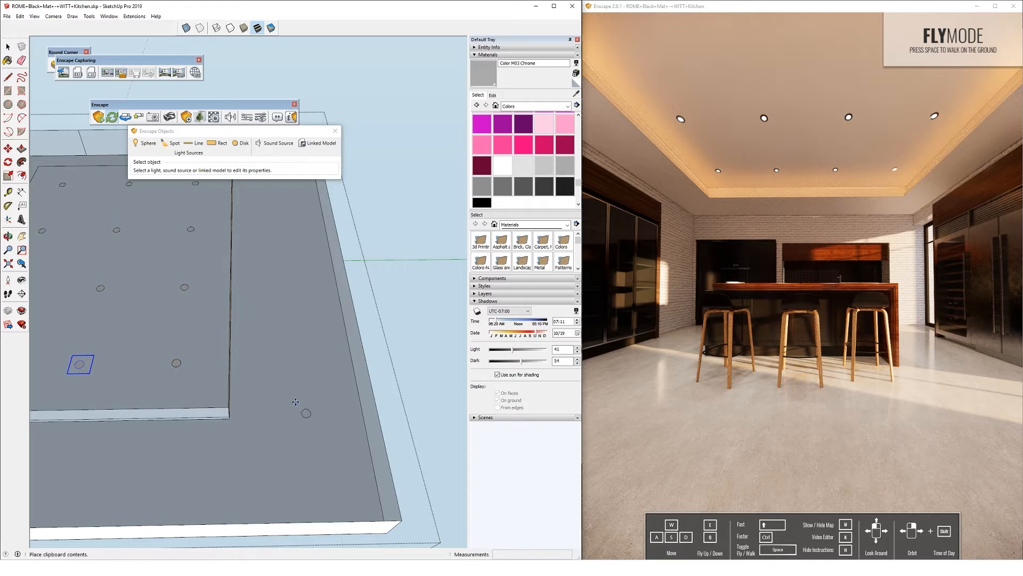
{"action": "left_click", "coordinate": [288, 363]}
{"action": "mouse_move", "coordinate": [288, 363]}
{"action": "middle_mouse_down"}
{"action": "mouse_move", "coordinate": [250, 395]}
{"action": "mouse_move", "coordinate": [320, 408]}
{"action": "mouse_move", "coordinate": [304, 413]}
{"action": "middle_mouse_up"}
{"action": "mouse_move", "coordinate": [293, 361]}
{"action": "middle_mouse_down"}
{"action": "mouse_move", "coordinate": [251, 389]}
{"action": "mouse_move", "coordinate": [240, 368]}
{"action": "mouse_move", "coordinate": [338, 314]}
{"action": "middle_mouse_up"}
{"action": "scroll", "coordinate": [248, 356], "scroll_direction": "up", "scroll_amount": 2}
{"action": "scroll", "coordinate": [322, 407], "scroll_direction": "up", "scroll_amount": 3}
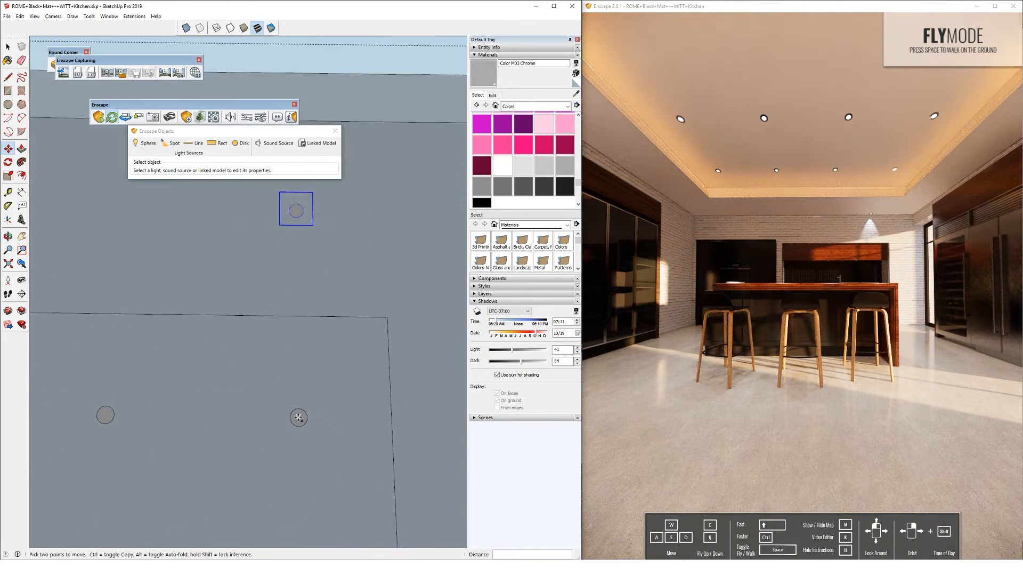
- Array the pasted spot light parallel to the recess panel's edge with three evenly spaced copies (3x)
{"action": "middle_click_drag", "start_coordinate": [179, 410], "coordinate": [330, 417]}
{"action": "left_click", "coordinate": [329, 418]}
{"action": "scroll", "coordinate": [329, 418], "scroll_direction": "down", "scroll_amount": 4}
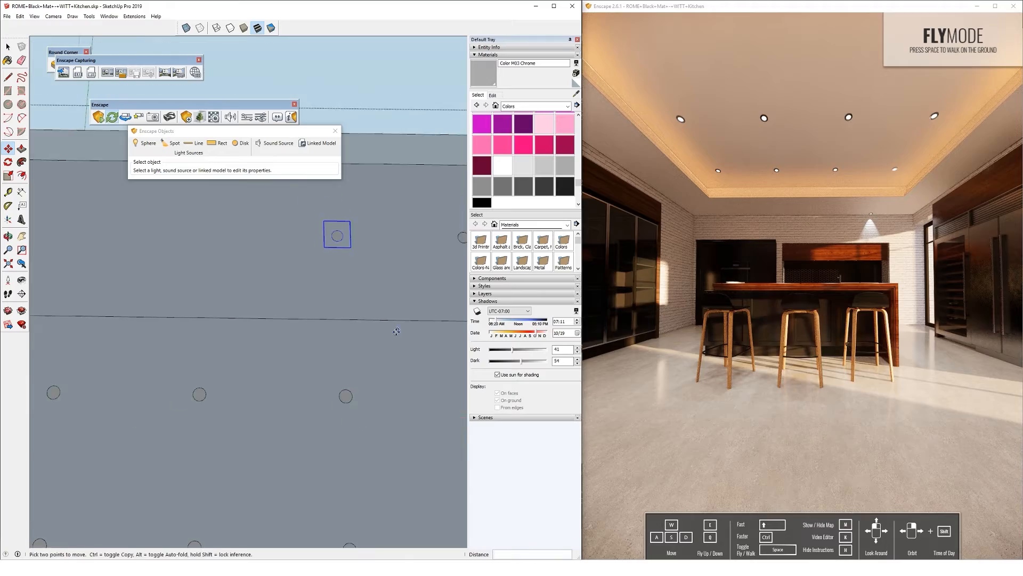
{"action": "type", "text": "3x"}
{"action": "key", "text": "Return"}
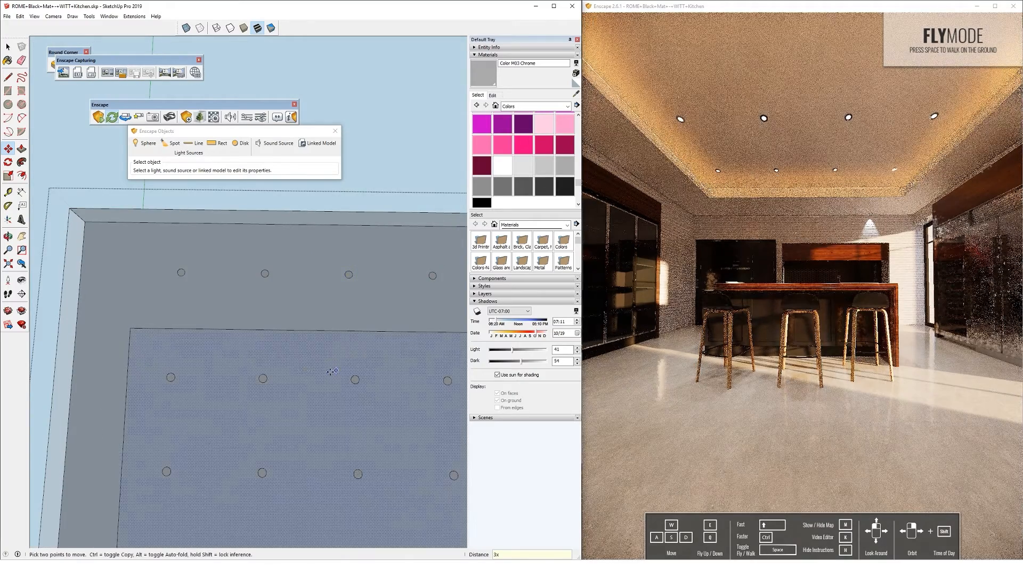
{"action": "key", "text": "space"}
{"action": "scroll", "coordinate": [206, 300], "scroll_direction": "down", "scroll_amount": 3}
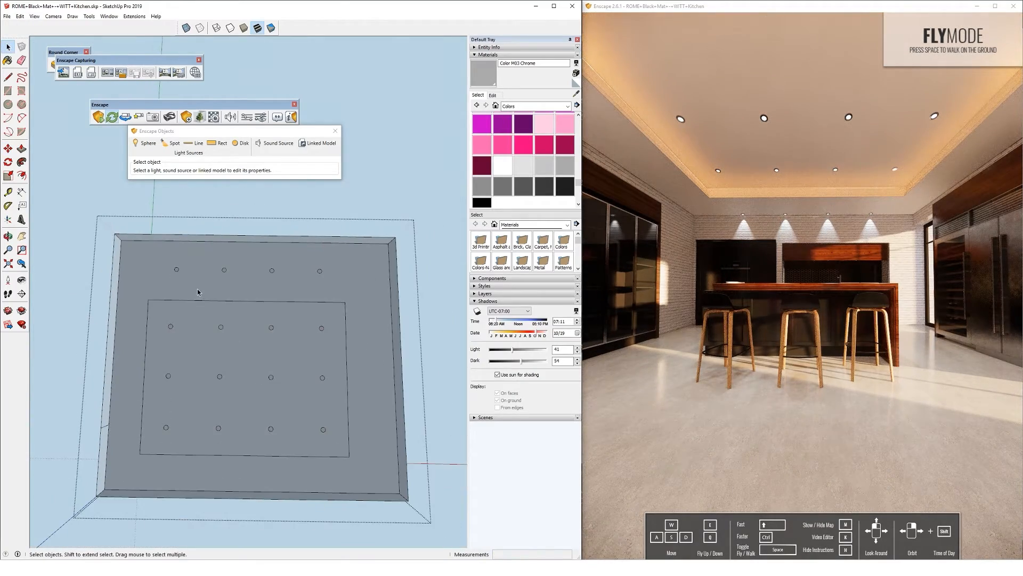
- Copy the first spot light of the outer row about 970 mm outward along the row towards the nearby ceiling edge
{"action": "left_click", "coordinate": [177, 269]}
{"action": "scroll", "coordinate": [267, 293], "scroll_direction": "up", "scroll_amount": 3}
{"action": "key", "text": "m"}
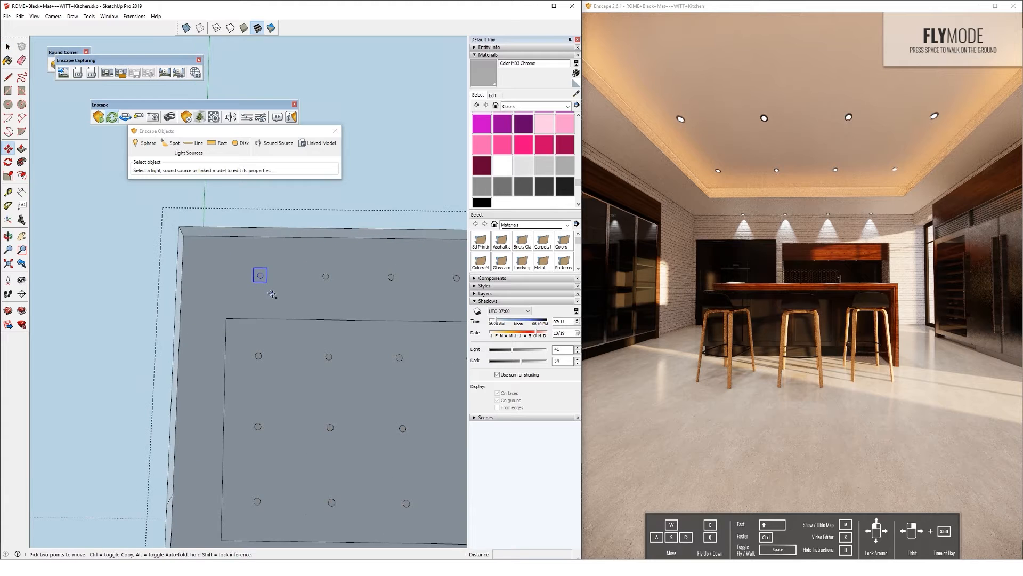
{"action": "left_click", "coordinate": [280, 292]}
{"action": "key", "text": "ctrl"}
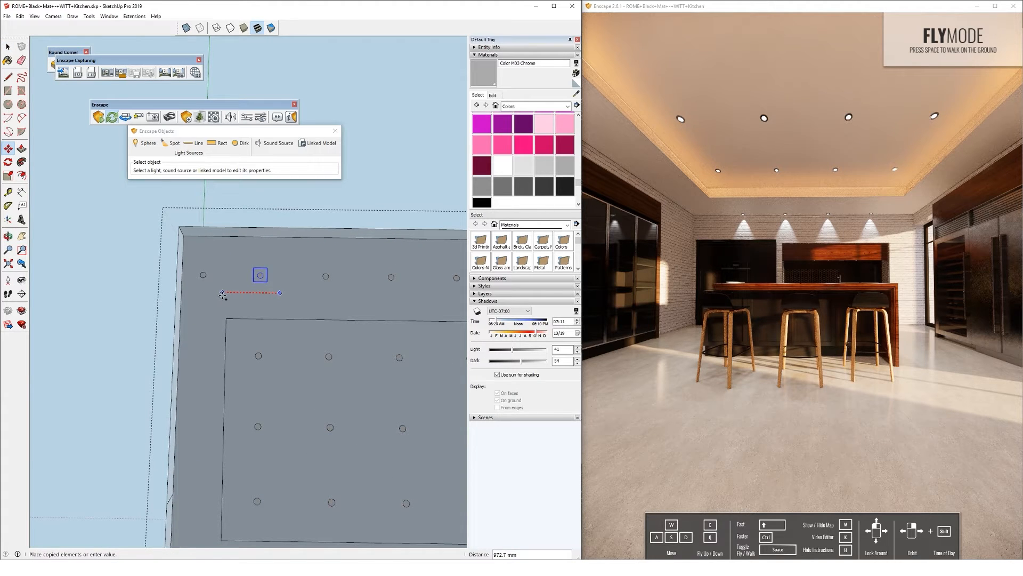
{"action": "left_click", "coordinate": [11, 48]}
- Copy the spot light at the outer row's opposite end outward along the row towards the other ceiling edge
{"action": "scroll", "coordinate": [206, 295], "scroll_direction": "down", "scroll_amount": 2}
{"action": "middle_click_drag", "start_coordinate": [410, 300], "coordinate": [219, 292], "text": "shift"}
{"action": "scroll", "coordinate": [246, 283], "scroll_direction": "up", "scroll_amount": 2}
{"action": "left_click", "coordinate": [194, 273]}
{"action": "key", "text": "m"}
{"action": "left_click", "coordinate": [208, 290]}
{"action": "key", "text": "ctrl"}
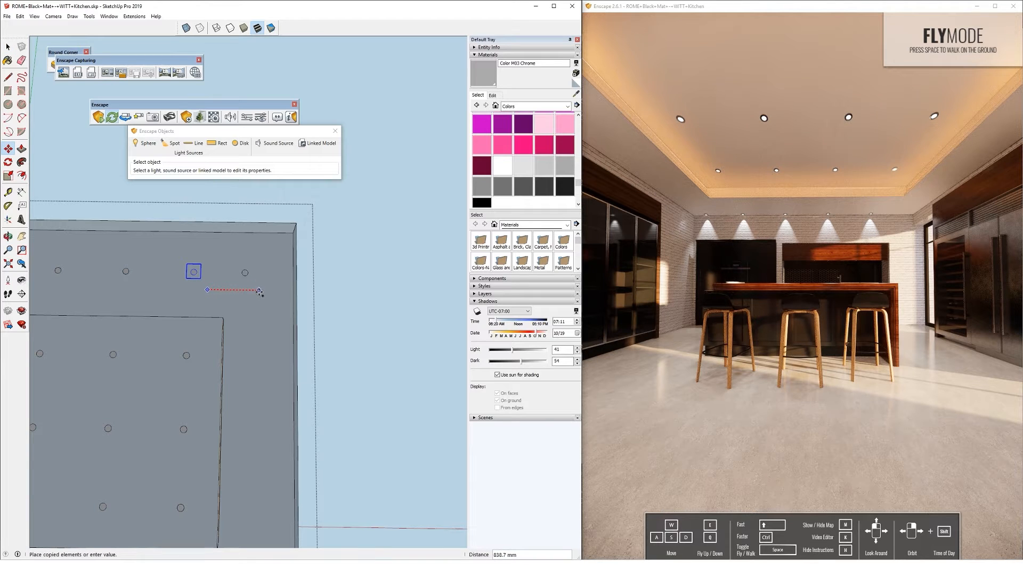
{"action": "left_click", "coordinate": [265, 292]}
{"action": "scroll", "coordinate": [192, 277], "scroll_direction": "down", "scroll_amount": 3}
{"action": "key", "text": "space"}
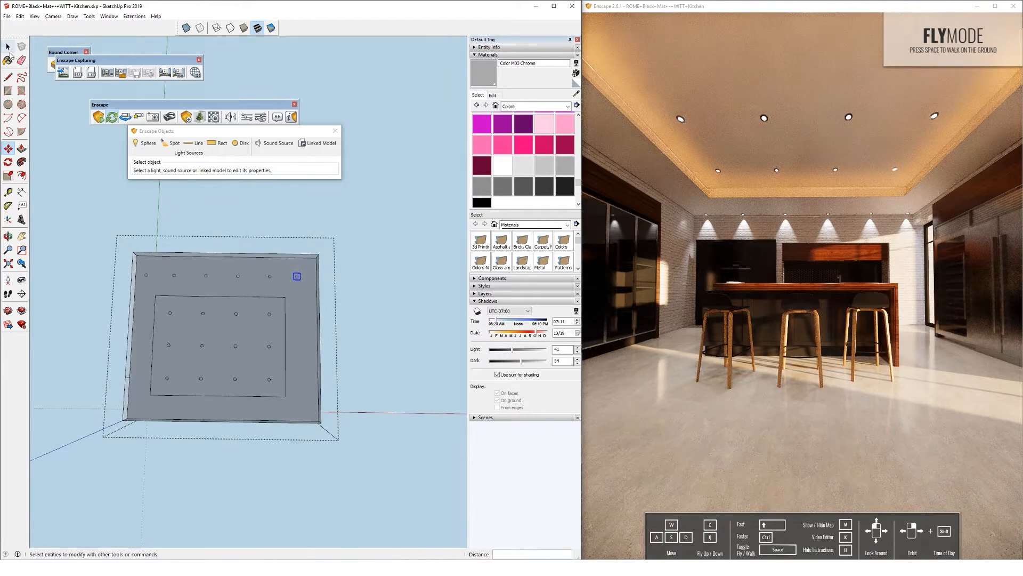
- Copy the outer row's two end spot lights about 1367 mm along the ceiling's side edges and repeat them as three copies (3x)
{"action": "scroll", "coordinate": [149, 274], "scroll_direction": "up", "scroll_amount": 1}
{"action": "key", "text": "m"}
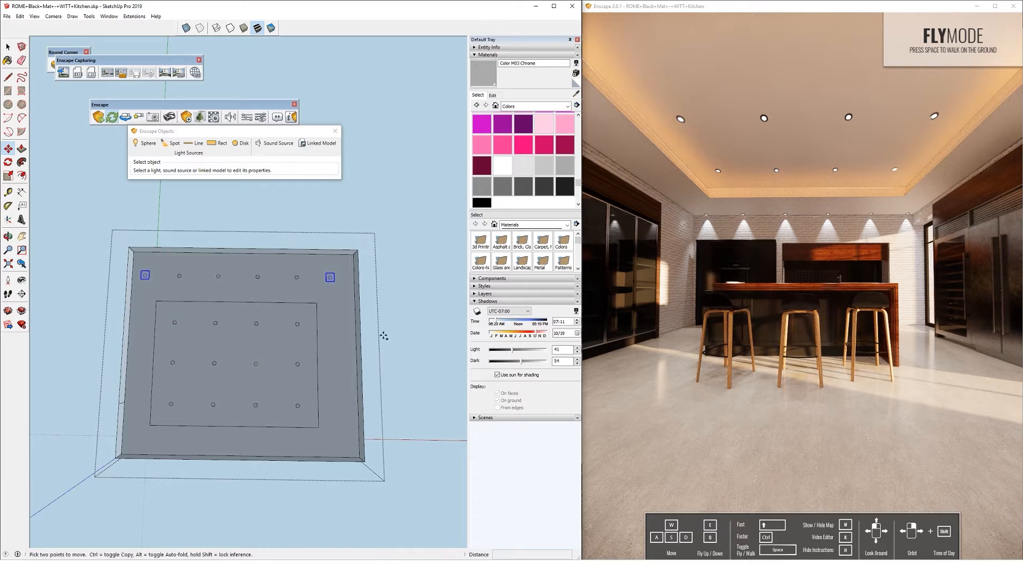
{"action": "left_click", "coordinate": [335, 294]}
{"action": "key", "text": "ctrl"}
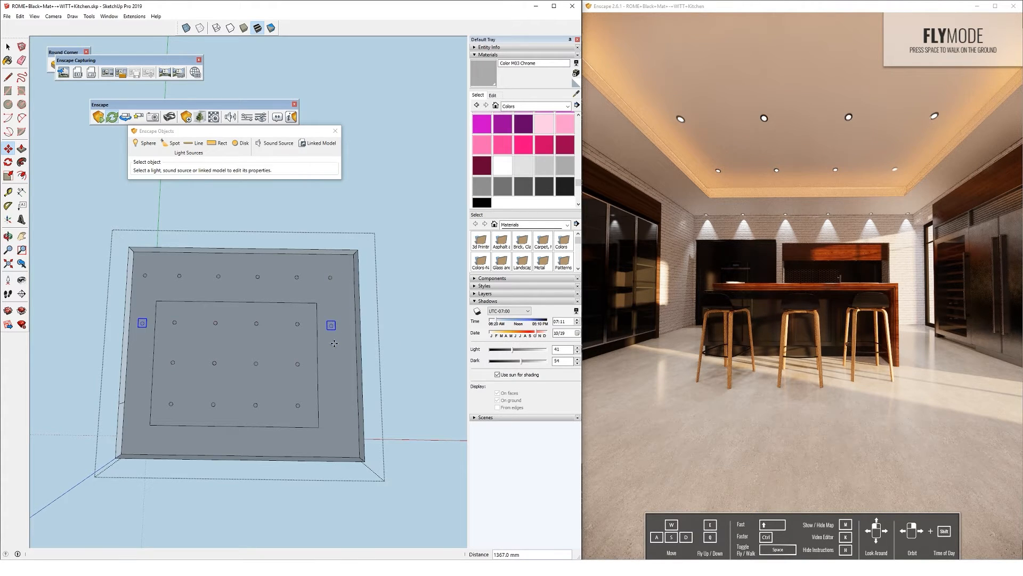
{"action": "type", "text": "3x"}
{"action": "key", "text": "Return"}
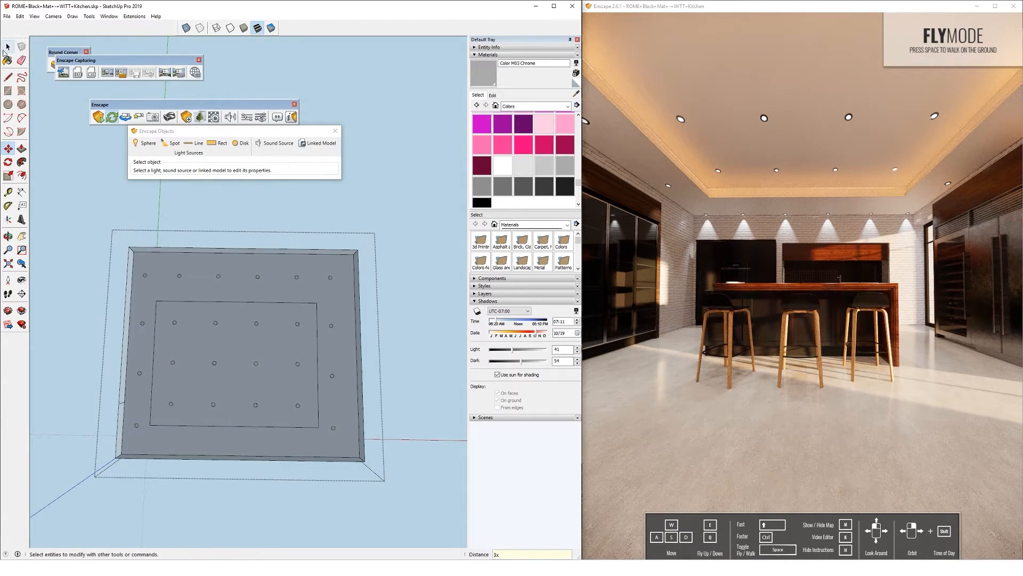
- Reduce the luminous intensity of the outer ceiling spot lights to 699 cd by editing the light inside one component
{"action": "middle_click_drag", "start_coordinate": [208, 324], "coordinate": [221, 323], "text": "shift"}
{"action": "left_click", "coordinate": [103, 213]}
{"action": "middle_click_drag", "start_coordinate": [165, 341], "coordinate": [270, 251]}
{"action": "scroll", "coordinate": [254, 275], "scroll_direction": "up", "scroll_amount": 4}
{"action": "scroll", "coordinate": [261, 279], "scroll_direction": "up", "scroll_amount": 6}
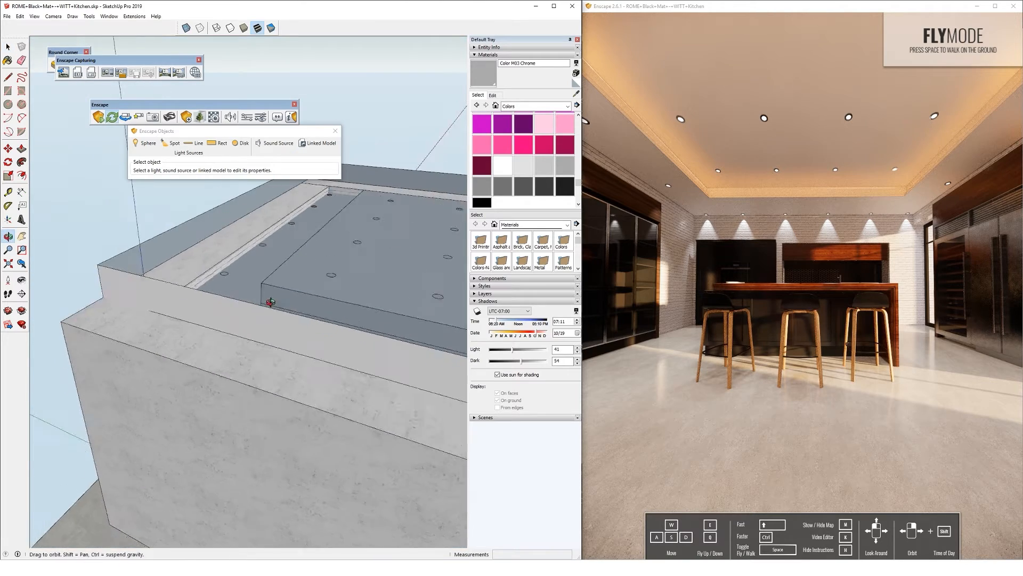
{"action": "middle_click_drag", "start_coordinate": [277, 283], "coordinate": [115, 123]}
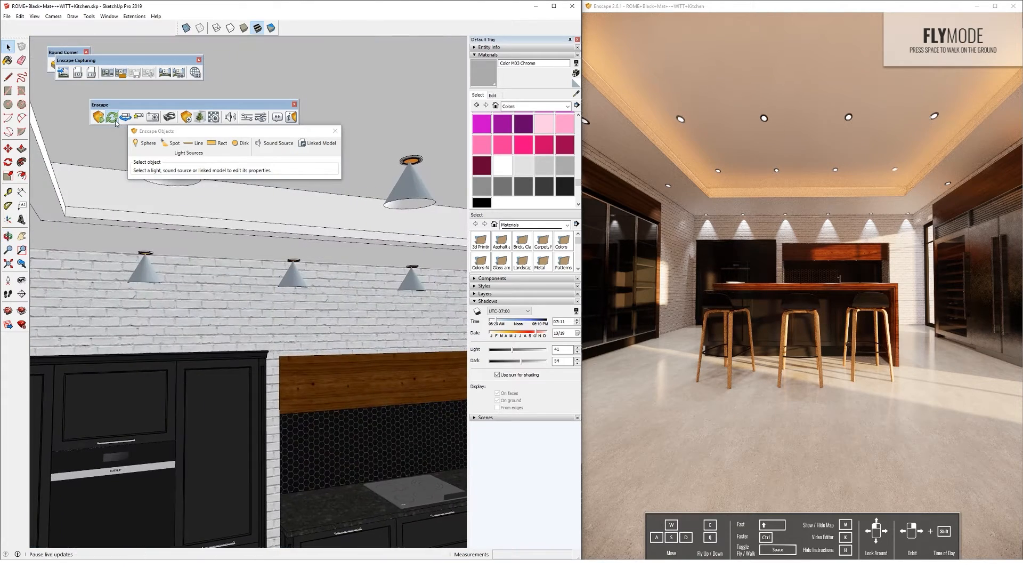
{"action": "left_click", "coordinate": [140, 281]}
{"action": "scroll", "coordinate": [141, 275], "scroll_direction": "up", "scroll_amount": 3}
{"action": "double_click", "coordinate": [143, 270]}
{"action": "left_click", "coordinate": [143, 270]}
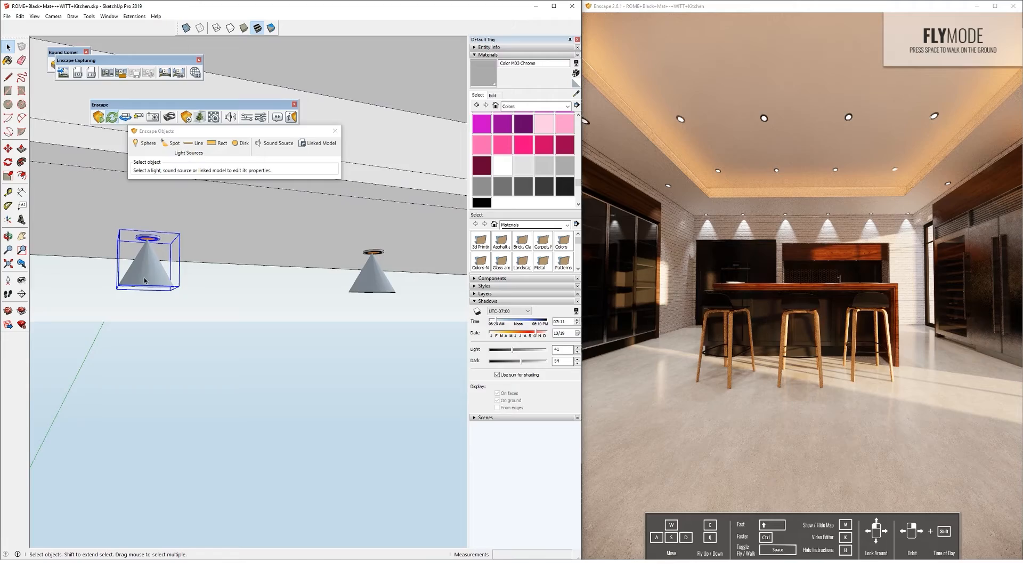
{"action": "double_click", "coordinate": [143, 268]}
{"action": "key", "text": "ctrl+a"}
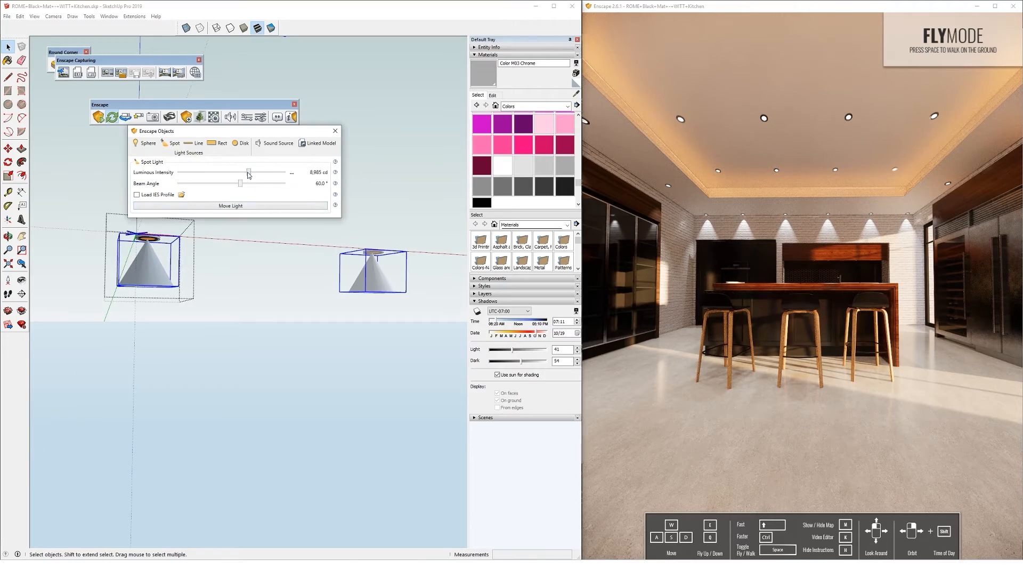
{"action": "left_click_drag", "start_coordinate": [248, 174], "coordinate": [228, 174]}
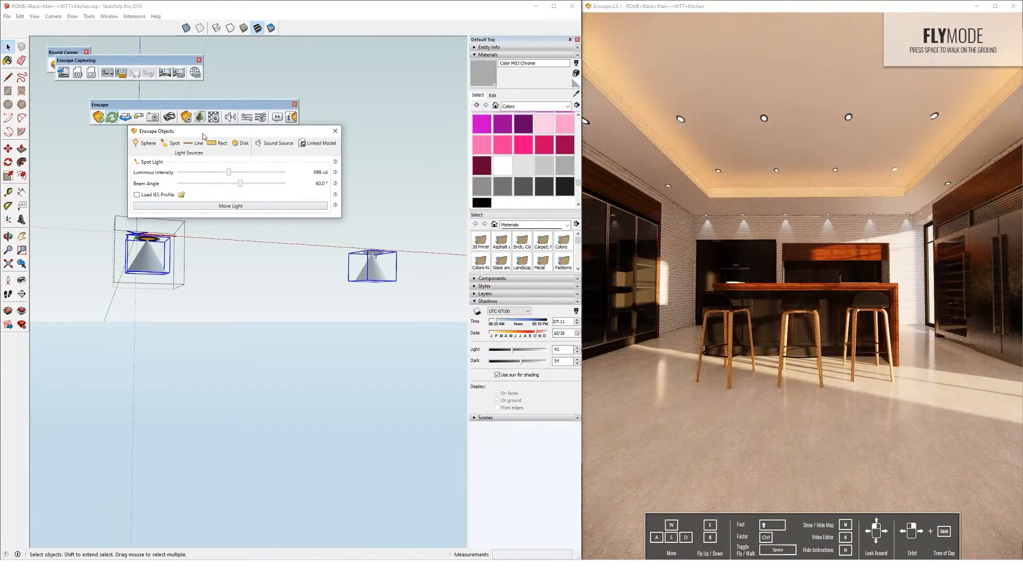
{"action": "left_click_drag", "start_coordinate": [202, 133], "coordinate": [175, 165]}
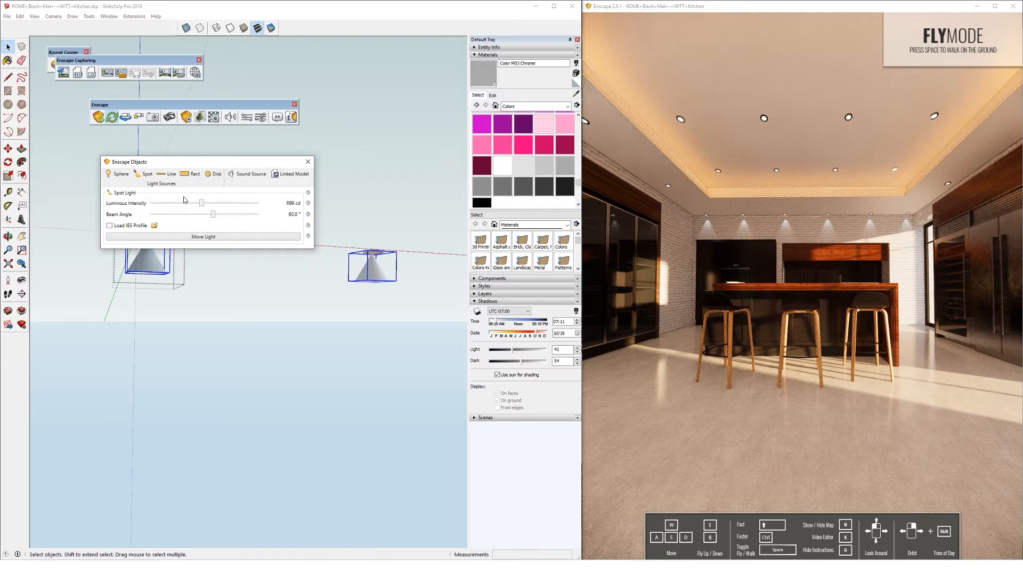
{"action": "left_click", "coordinate": [307, 163]}
{"action": "left_click", "coordinate": [247, 244]}
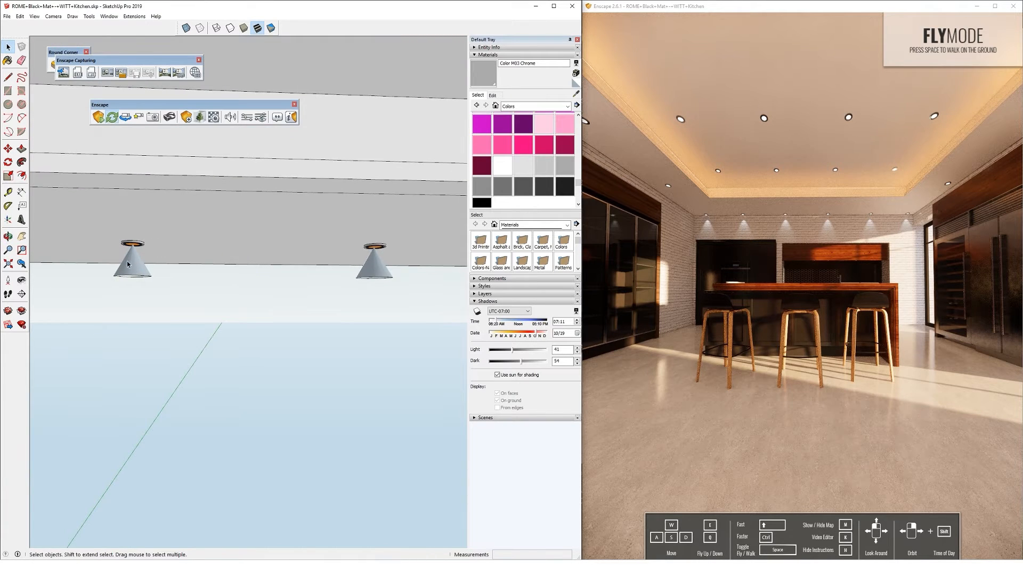
- Widen the outer spot lights' beam angle to 74.4° inside the same component
{"action": "double_click", "coordinate": [127, 263]}
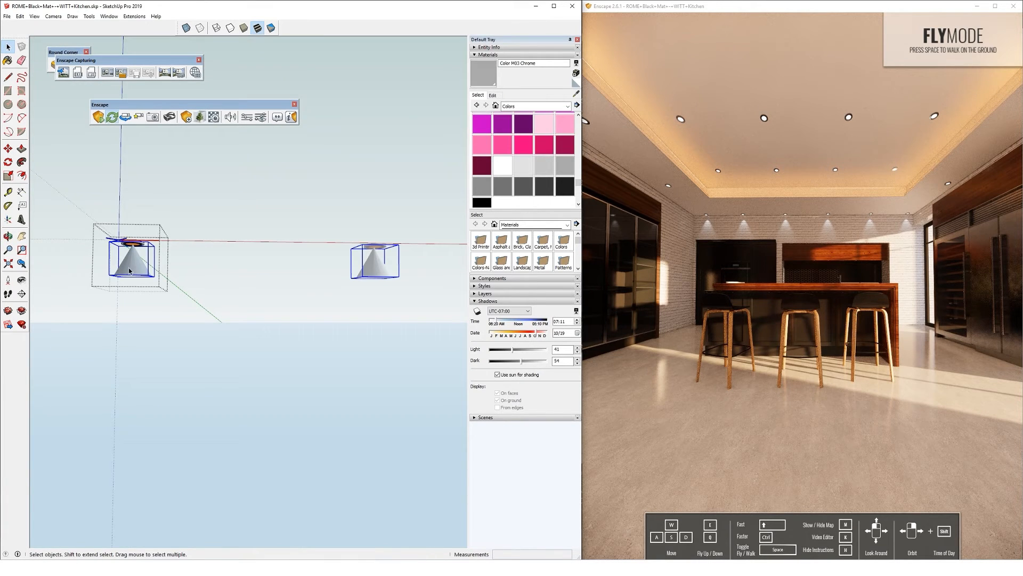
{"action": "left_click", "coordinate": [186, 117]}
{"action": "left_click_drag", "start_coordinate": [76, 22], "coordinate": [237, 162]}
{"action": "left_click_drag", "start_coordinate": [288, 211], "coordinate": [312, 212]}
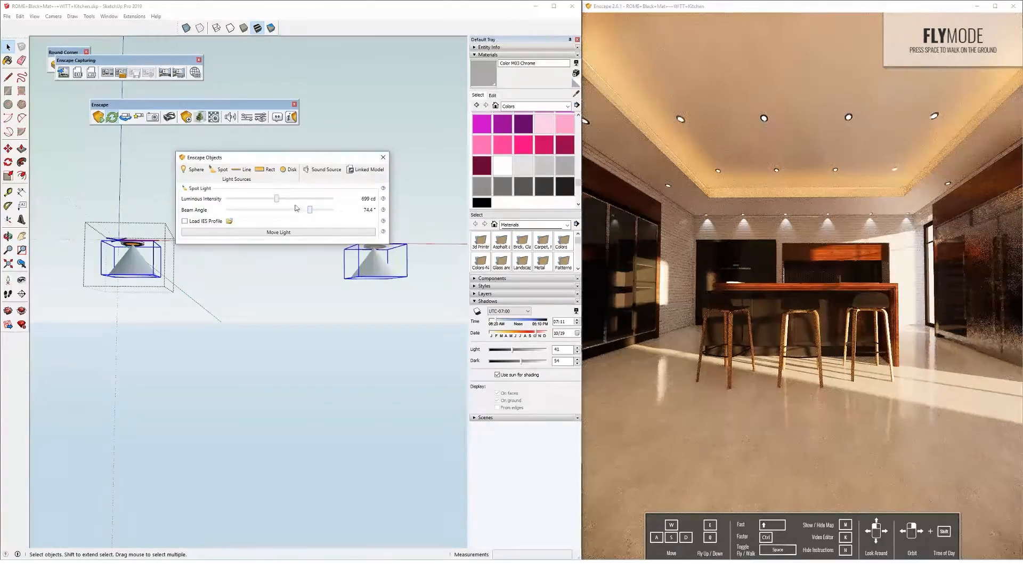
{"action": "left_click_drag", "start_coordinate": [299, 157], "coordinate": [297, 207]}
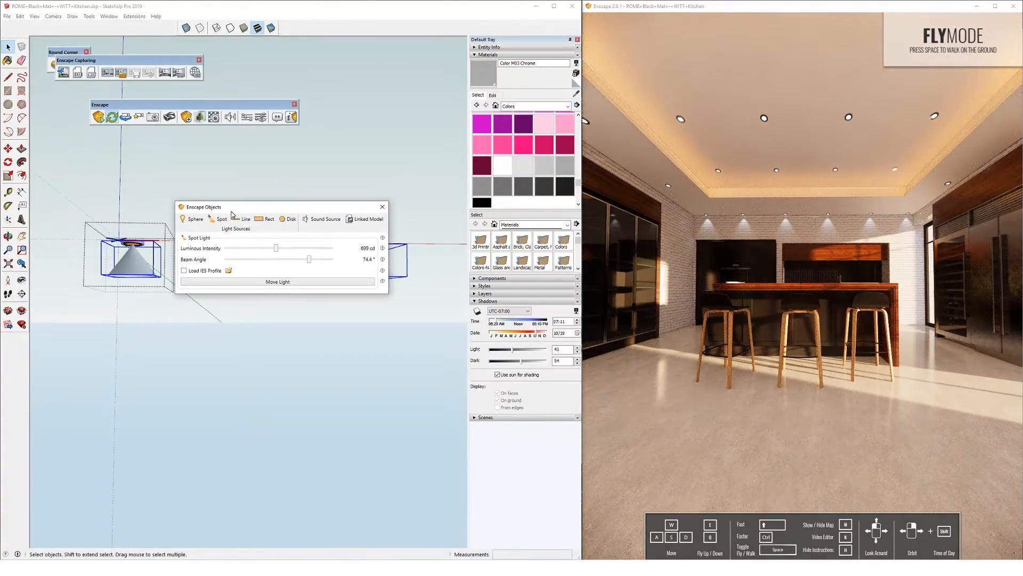
{"action": "left_click", "coordinate": [382, 209]}
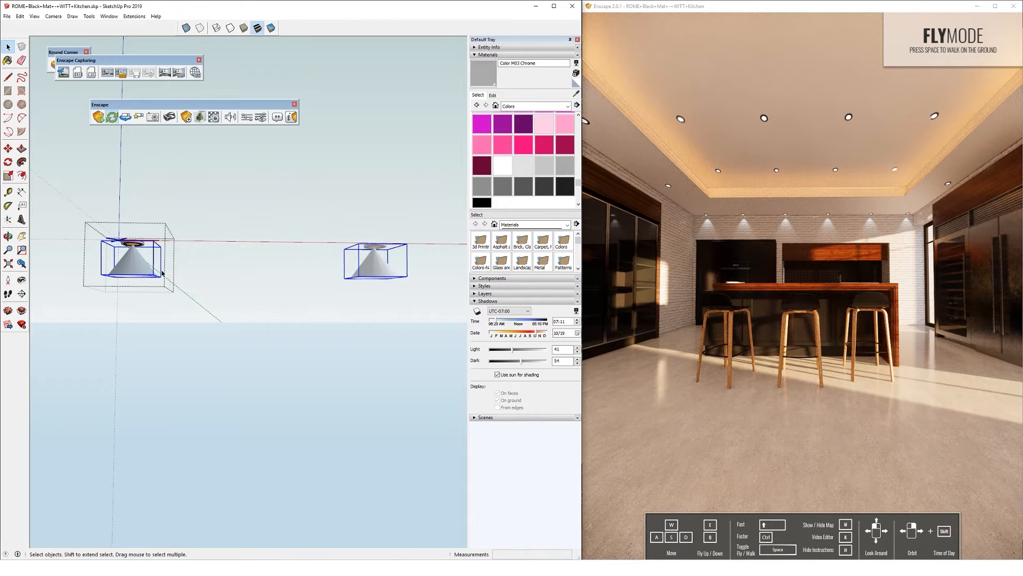
- Inspect the spot light's cone and orange disc up close and leave the component
{"action": "scroll", "coordinate": [186, 199], "scroll_direction": "up", "scroll_amount": 6}
{"action": "middle_click_drag", "start_coordinate": [187, 200], "coordinate": [233, 204], "text": "shift"}
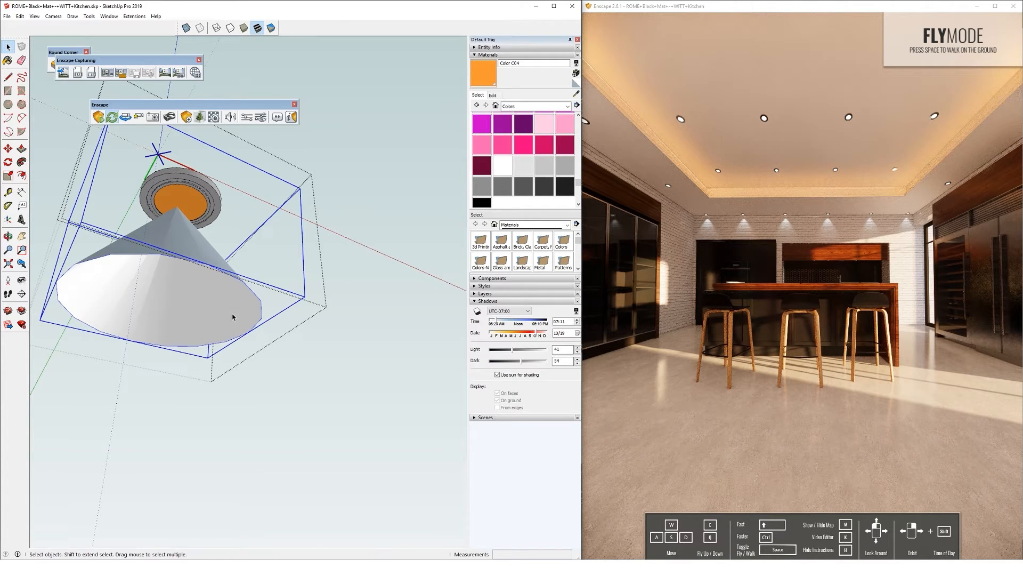
{"action": "middle_click_drag", "start_coordinate": [243, 328], "coordinate": [41, 64]}
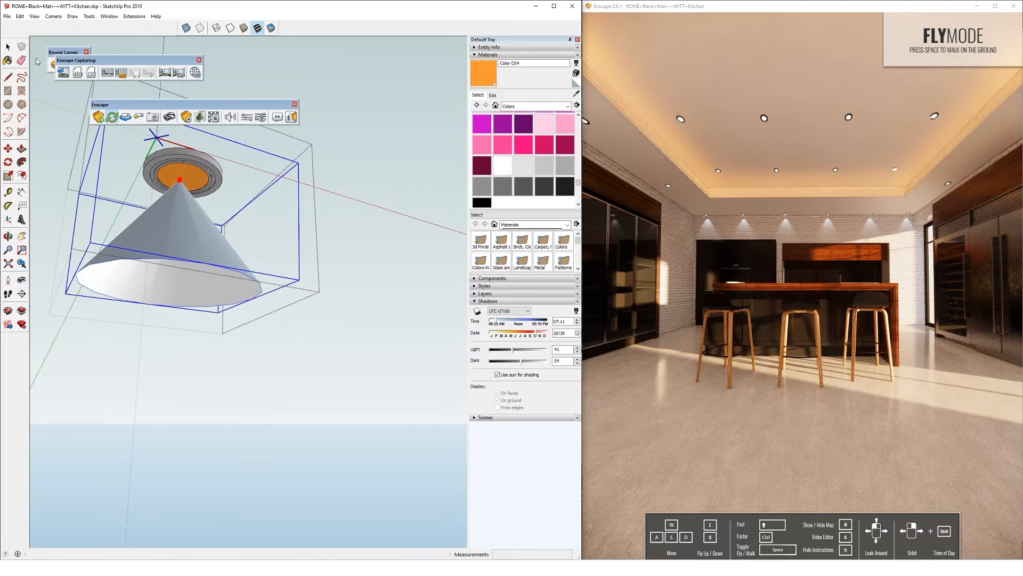
{"action": "scroll", "coordinate": [272, 282], "scroll_direction": "down", "scroll_amount": 10}
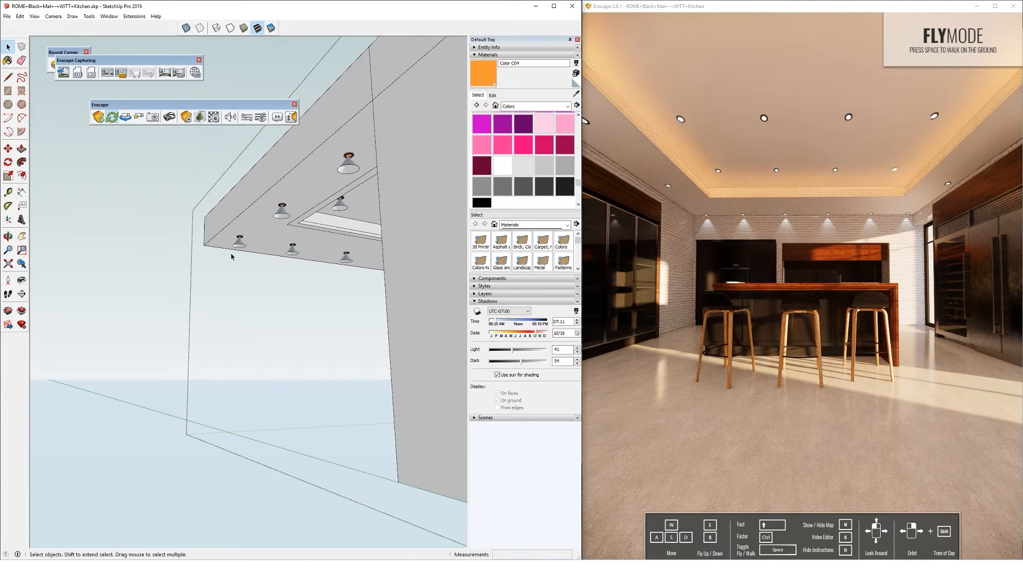
{"action": "scroll", "coordinate": [298, 312], "scroll_direction": "down", "scroll_amount": 5}
{"action": "key", "text": "Escape"}
- Bring the kitchen island into view and filter the Enscape Asset Library by the kitchen tag
{"action": "mouse_move", "coordinate": [372, 256]}
{"action": "middle_mouse_down"}
{"action": "mouse_move", "coordinate": [253, 326]}
{"action": "mouse_move", "coordinate": [263, 326]}
{"action": "mouse_move", "coordinate": [247, 318]}
{"action": "middle_mouse_up"}
{"action": "scroll", "coordinate": [254, 327], "scroll_direction": "up", "scroll_amount": 8}
{"action": "scroll", "coordinate": [320, 365], "scroll_direction": "up", "scroll_amount": 5}
{"action": "mouse_move", "coordinate": [321, 365]}
{"action": "middle_mouse_down", "text": "shift"}
{"action": "mouse_move", "coordinate": [199, 231]}
{"action": "mouse_move", "coordinate": [118, 276]}
{"action": "mouse_move", "coordinate": [63, 261]}
{"action": "middle_mouse_up", "text": "shift"}
{"action": "scroll", "coordinate": [265, 343], "scroll_direction": "up", "scroll_amount": 3}
{"action": "mouse_move", "coordinate": [264, 343]}
{"action": "middle_mouse_down"}
{"action": "mouse_move", "coordinate": [208, 341]}
{"action": "mouse_move", "coordinate": [290, 293]}
{"action": "mouse_move", "coordinate": [235, 357]}
{"action": "middle_mouse_up"}
{"action": "scroll", "coordinate": [203, 341], "scroll_direction": "down", "scroll_amount": 3}
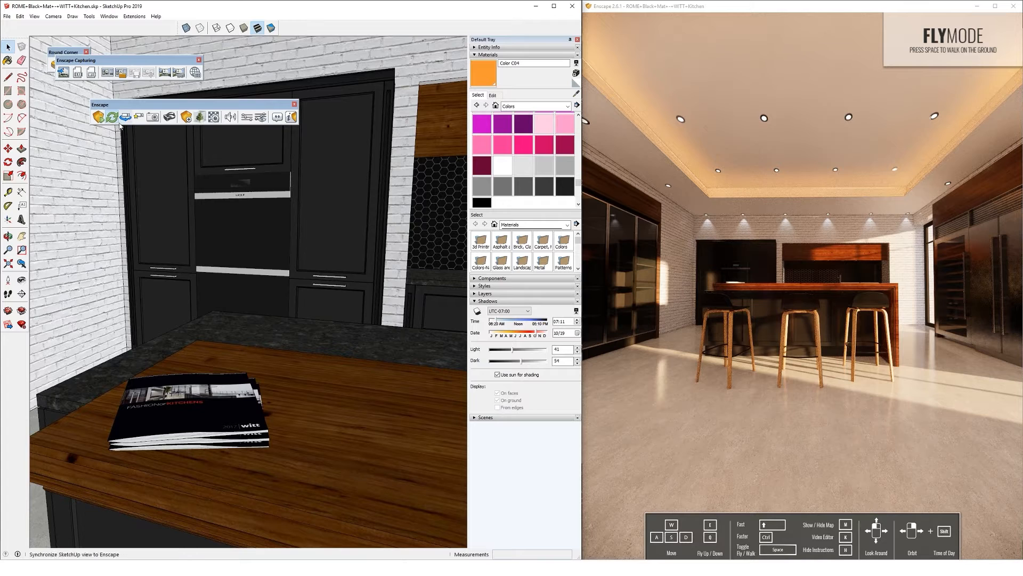
{"action": "left_click", "coordinate": [201, 119]}
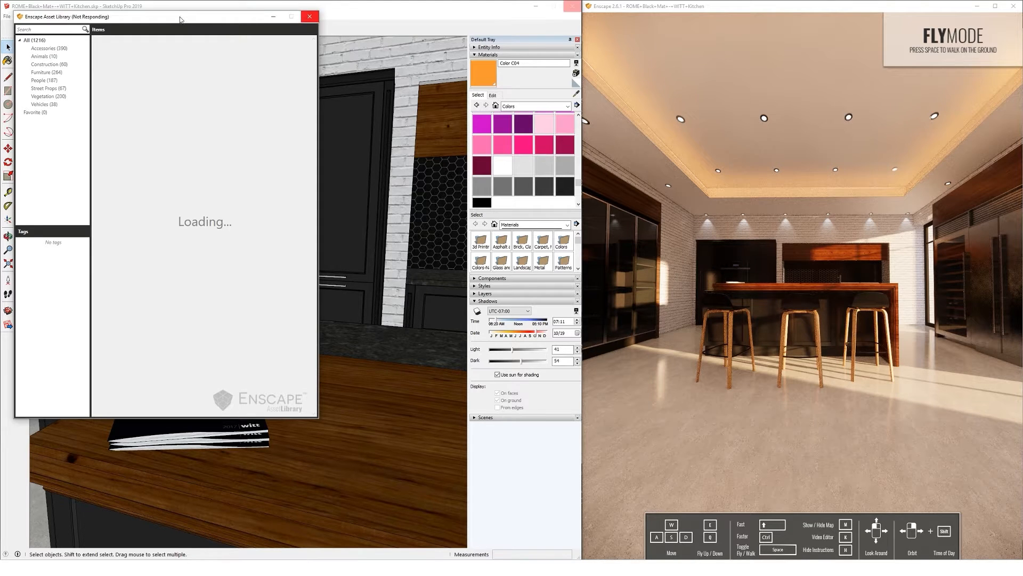
{"action": "left_click_drag", "start_coordinate": [180, 20], "coordinate": [193, 26]}
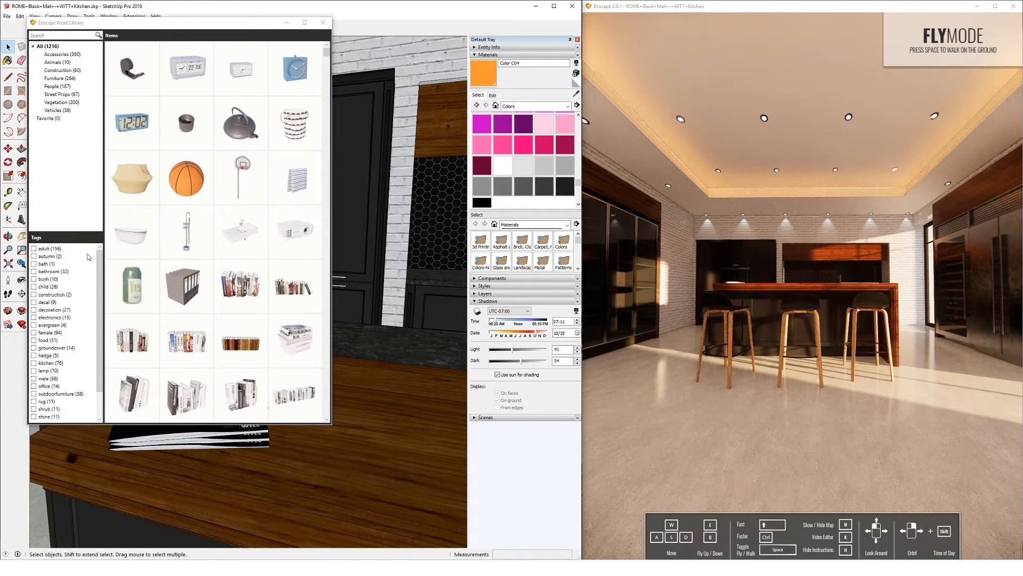
{"action": "left_click", "coordinate": [35, 363]}
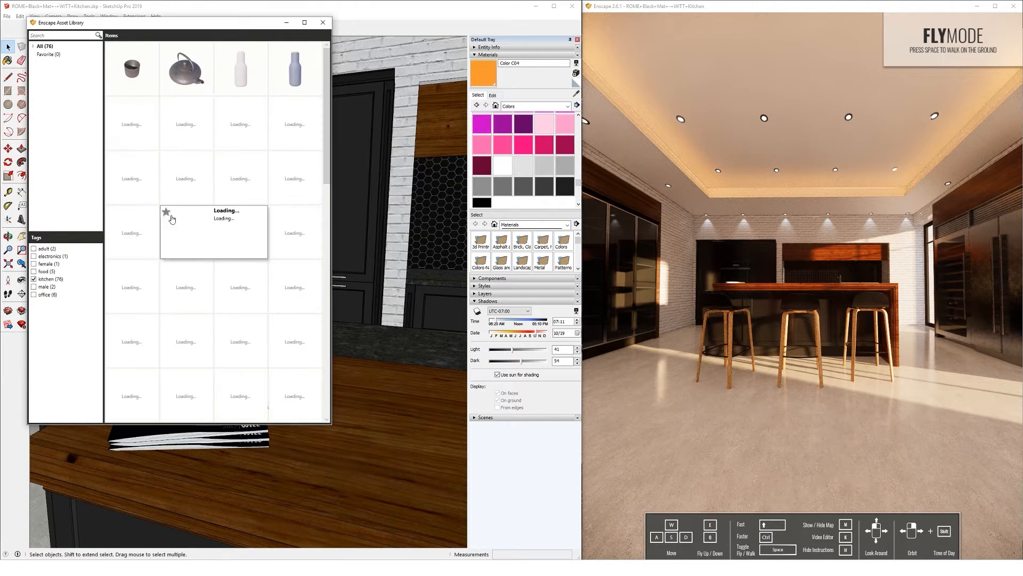
{"action": "mouse_move", "coordinate": [130, 26]}
{"action": "left_mouse_down"}
{"action": "mouse_move", "coordinate": [207, 60]}
{"action": "mouse_move", "coordinate": [703, 124]}
{"action": "left_mouse_up"}
- Sample the Aluminum material from the sink in the island worktop
{"action": "mouse_move", "coordinate": [373, 347]}
{"action": "middle_mouse_down"}
{"action": "mouse_move", "coordinate": [237, 356]}
{"action": "mouse_move", "coordinate": [263, 343]}
{"action": "mouse_move", "coordinate": [320, 363]}
{"action": "mouse_move", "coordinate": [335, 381]}
{"action": "mouse_move", "coordinate": [283, 390]}
{"action": "mouse_move", "coordinate": [298, 372]}
{"action": "middle_mouse_up"}
{"action": "scroll", "coordinate": [320, 362], "scroll_direction": "up", "scroll_amount": 2}
{"action": "scroll", "coordinate": [336, 381], "scroll_direction": "up", "scroll_amount": 3}
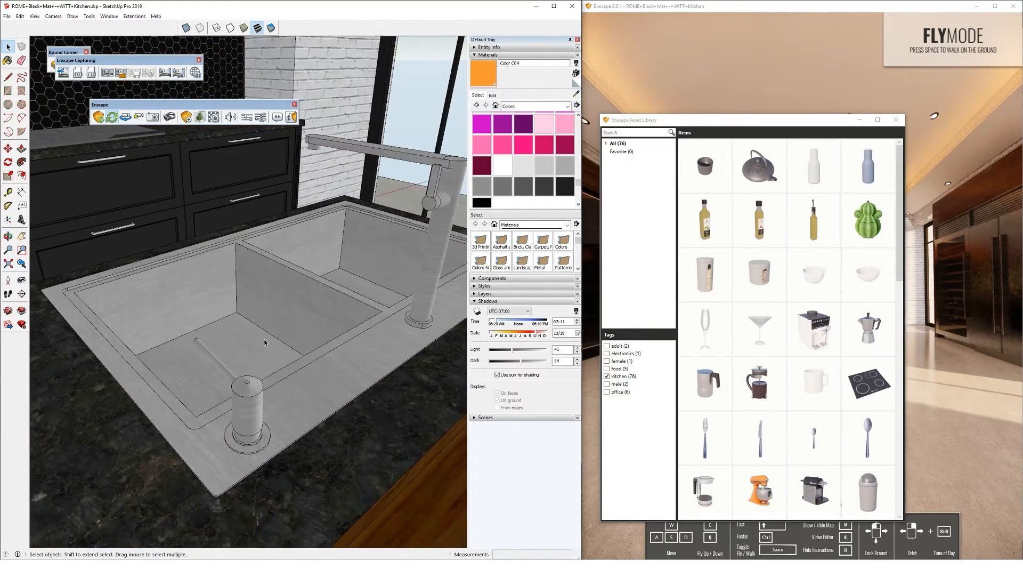
{"action": "scroll", "coordinate": [266, 342], "scroll_direction": "down", "scroll_amount": 2}
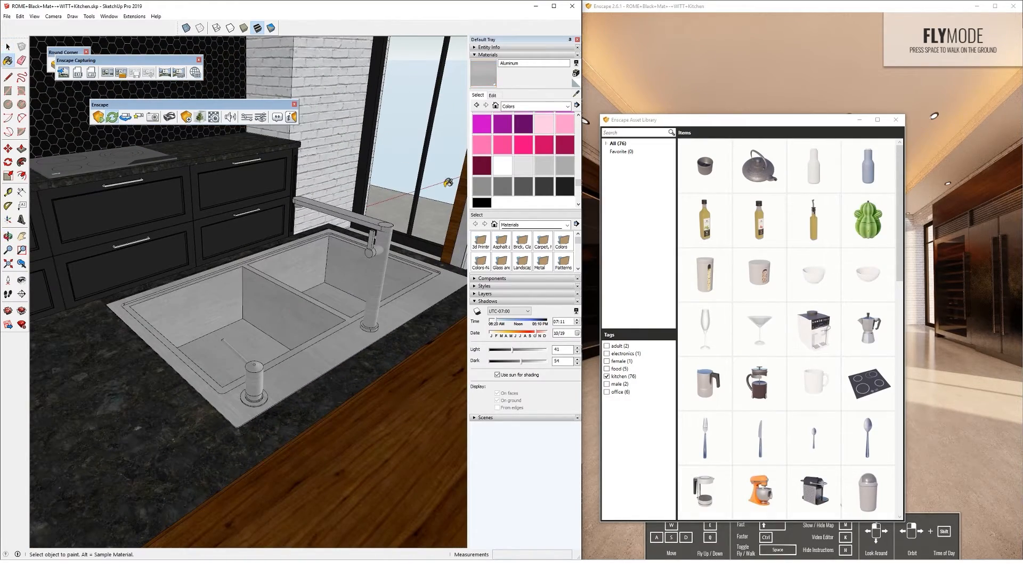
- Fly the Enscape camera over the island to view the sink and wooden bar top up close
{"action": "left_click_drag", "start_coordinate": [698, 123], "coordinate": [427, 108]}
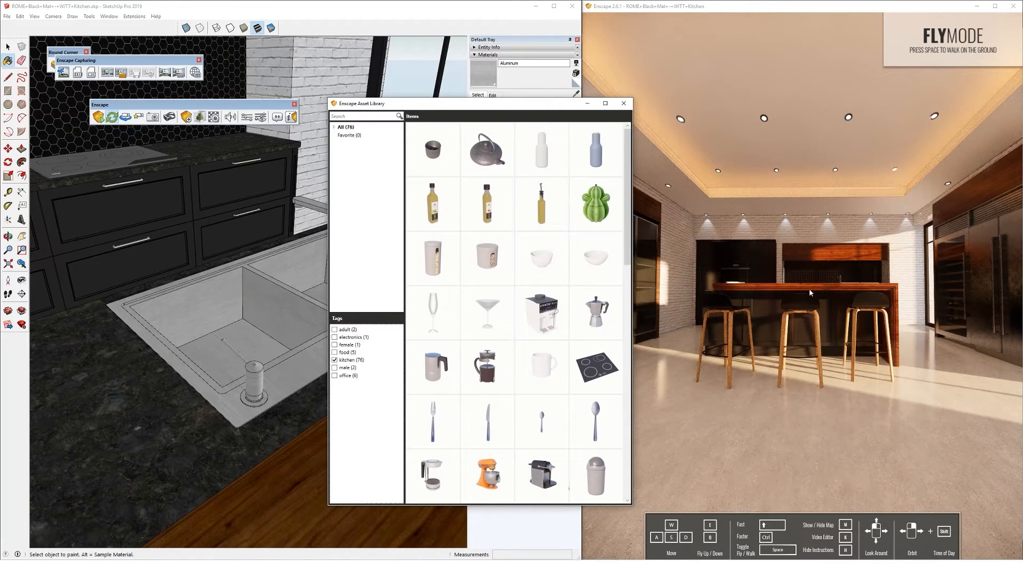
{"action": "key", "text": "w"}
{"action": "left_click_drag", "start_coordinate": [847, 323], "coordinate": [922, 358]}
{"action": "key", "text": "e"}
{"action": "key", "text": "s"}
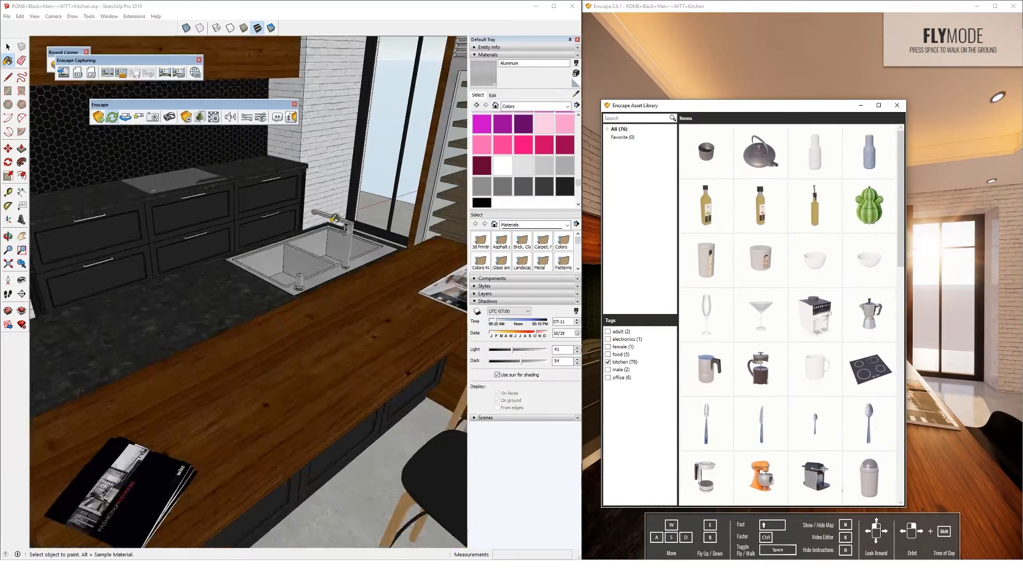
- Place the Electric Mixer asset on the back counter beside the brick wall and turn the Enscape view towards it
{"action": "middle_click_drag", "start_coordinate": [238, 240], "coordinate": [216, 257]}
{"action": "scroll", "coordinate": [215, 231], "scroll_direction": "up", "scroll_amount": 6}
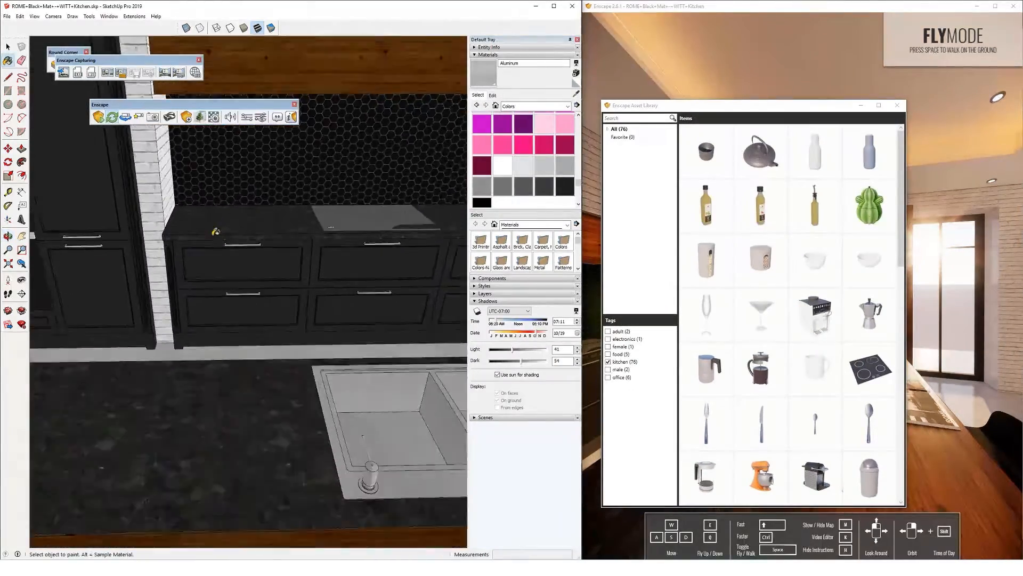
{"action": "mouse_move", "coordinate": [231, 194]}
{"action": "middle_mouse_down", "text": "shift"}
{"action": "mouse_move", "coordinate": [251, 264]}
{"action": "mouse_move", "coordinate": [257, 233]}
{"action": "middle_mouse_up", "text": "shift"}
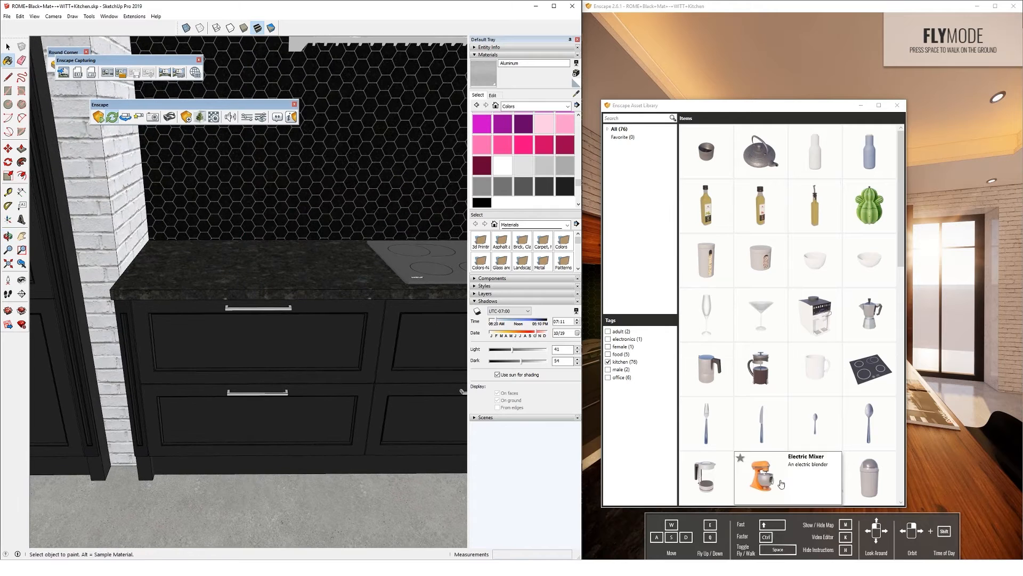
{"action": "left_click", "coordinate": [760, 489]}
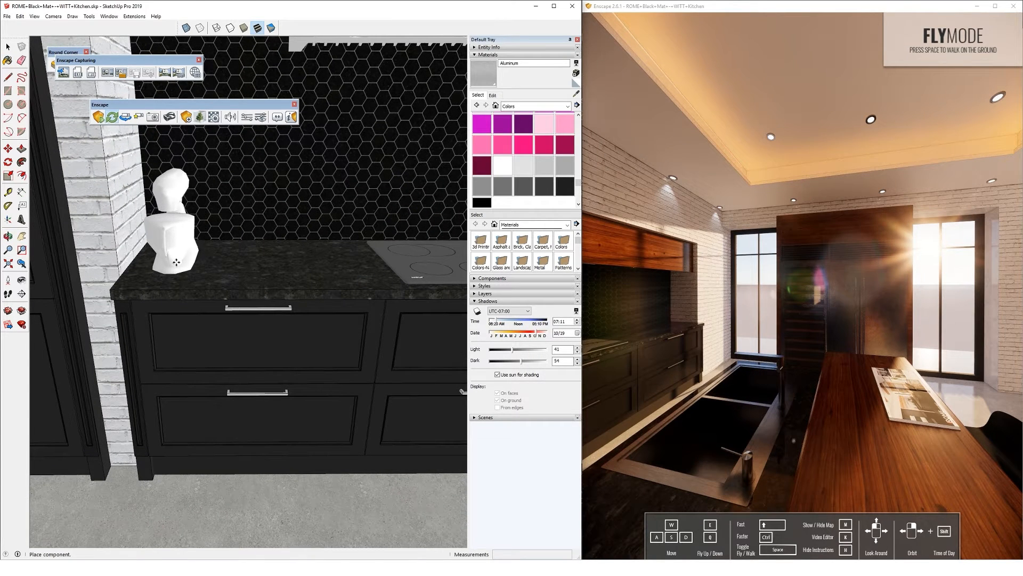
{"action": "left_click_drag", "start_coordinate": [708, 339], "coordinate": [764, 342]}
{"action": "left_click", "coordinate": [368, 12]}
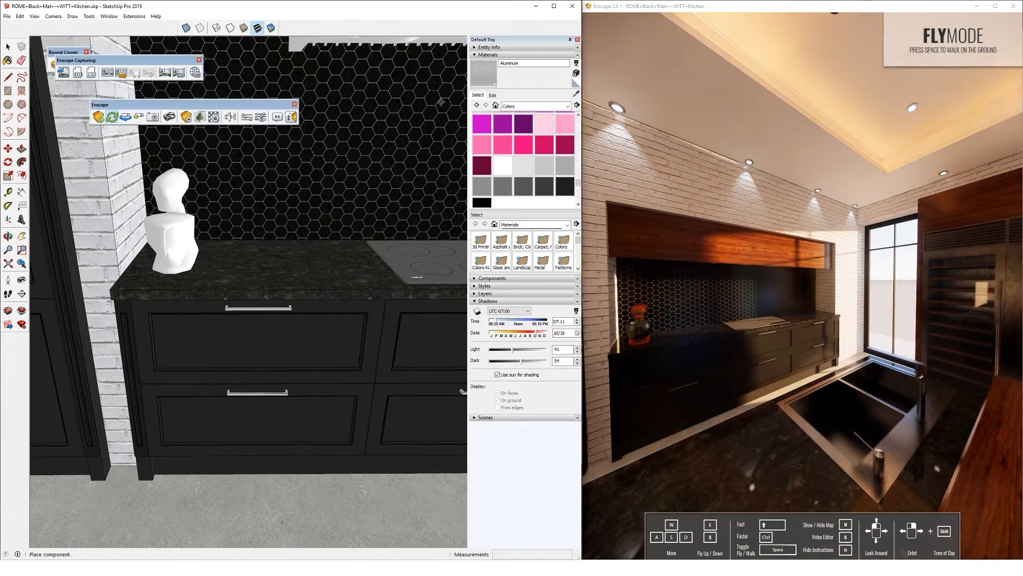
- Place more kitchen assets along the back counter: a coffee machine beside the mixer, a canister at the far end, a jug, a bottle and a bowl
{"action": "left_click", "coordinate": [200, 116]}
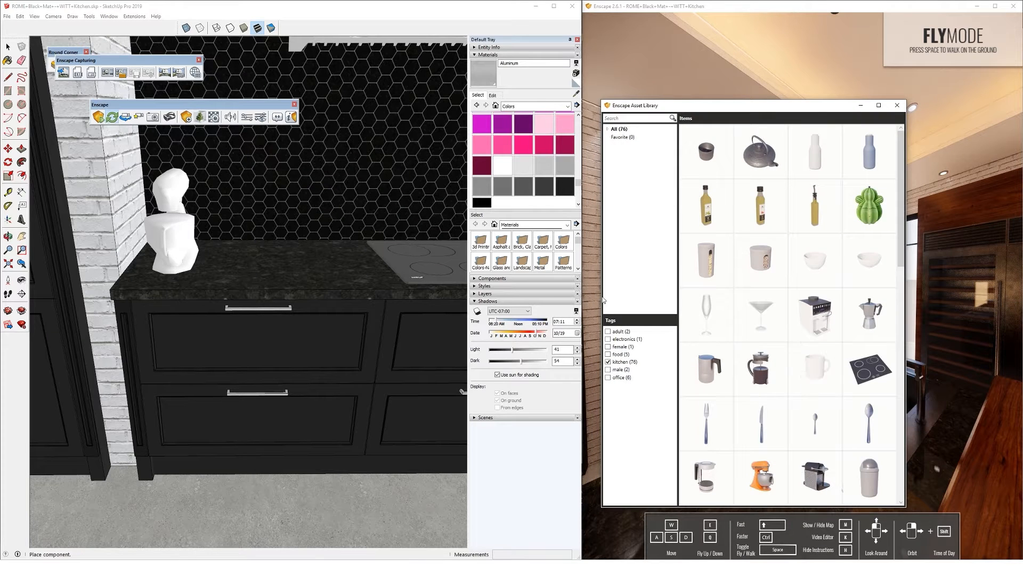
{"action": "left_click", "coordinate": [815, 479]}
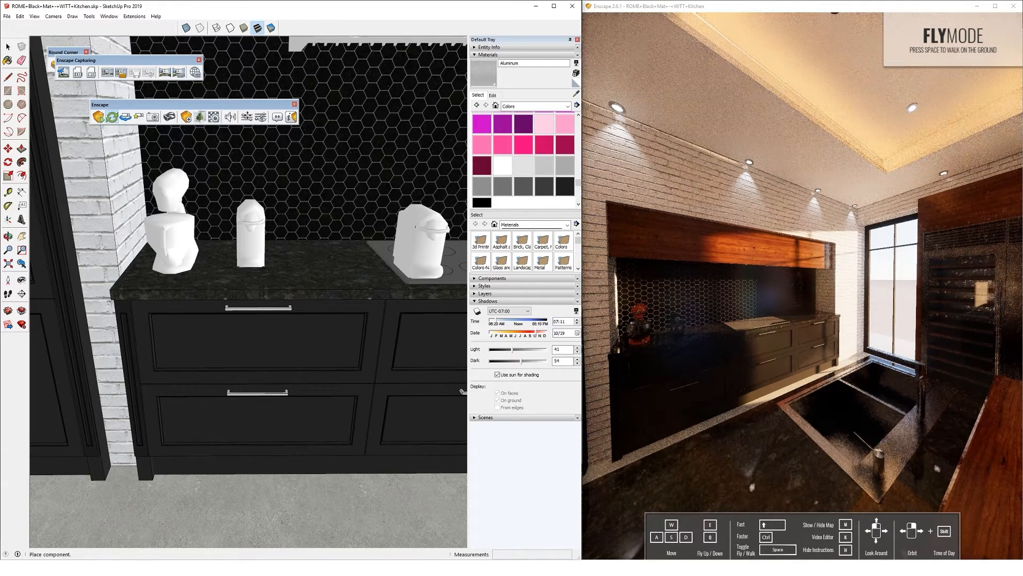
{"action": "left_click", "coordinate": [200, 117]}
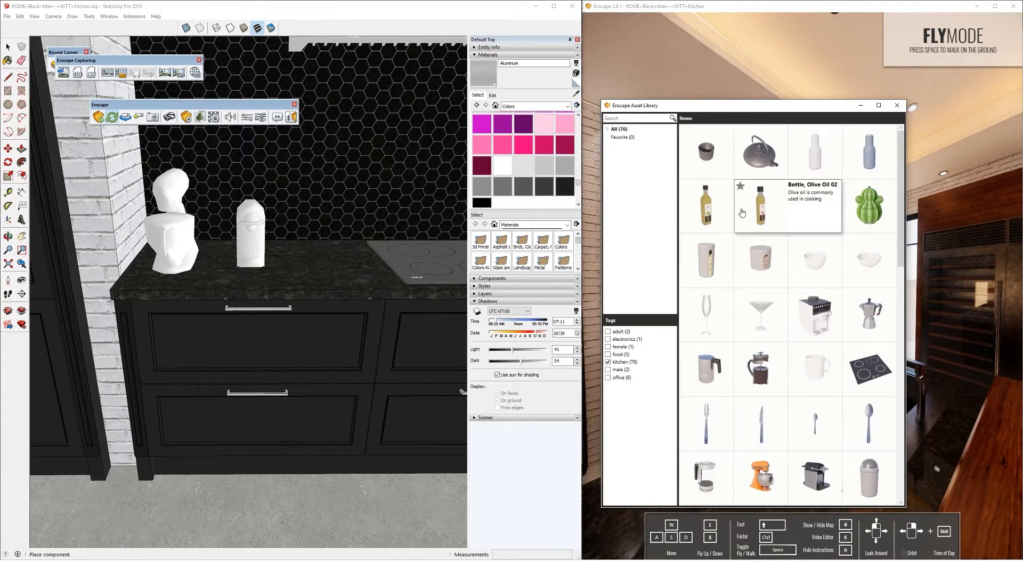
{"action": "left_click", "coordinate": [710, 270]}
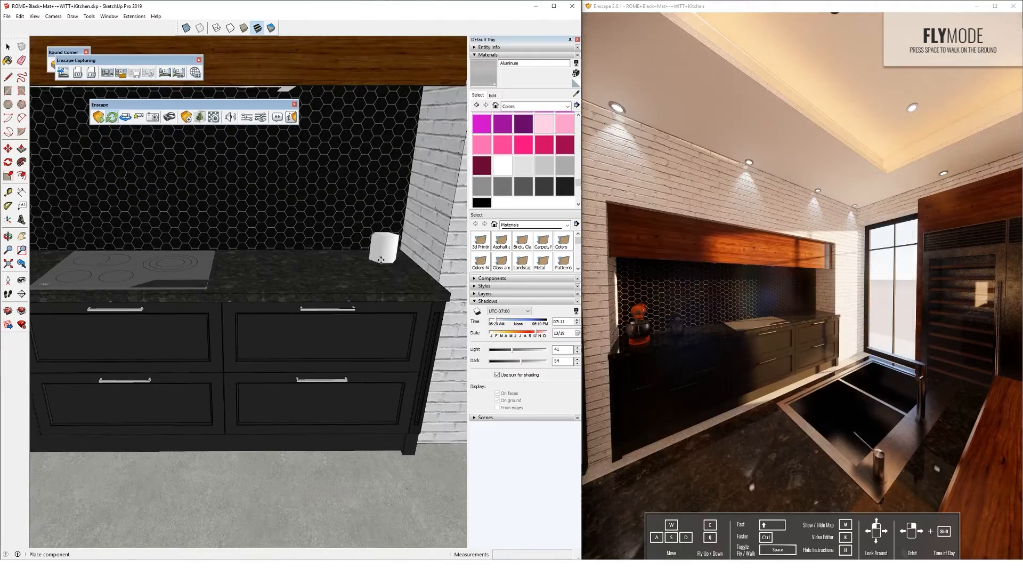
{"action": "left_click", "coordinate": [200, 116]}
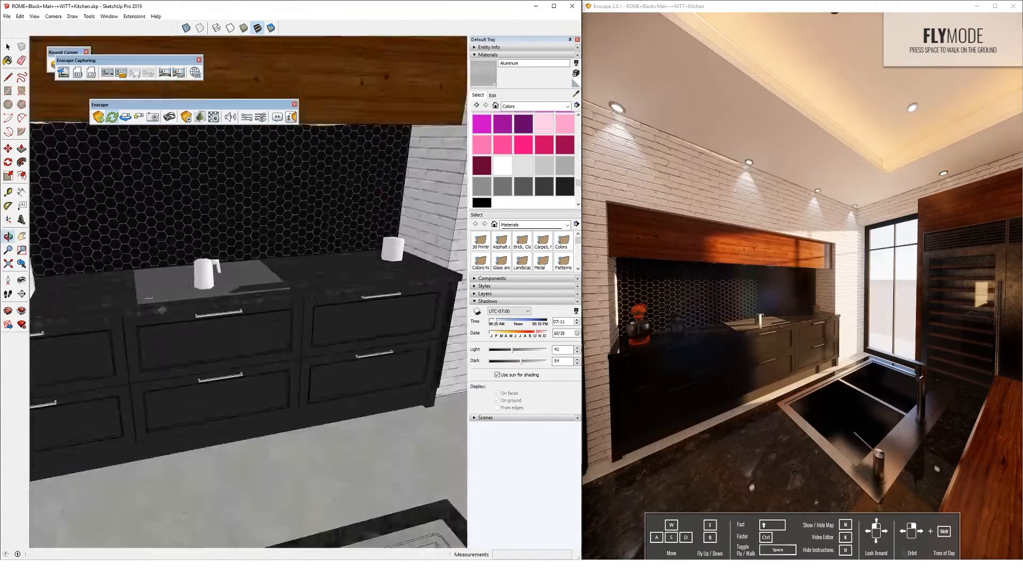
{"action": "left_click", "coordinate": [870, 369]}
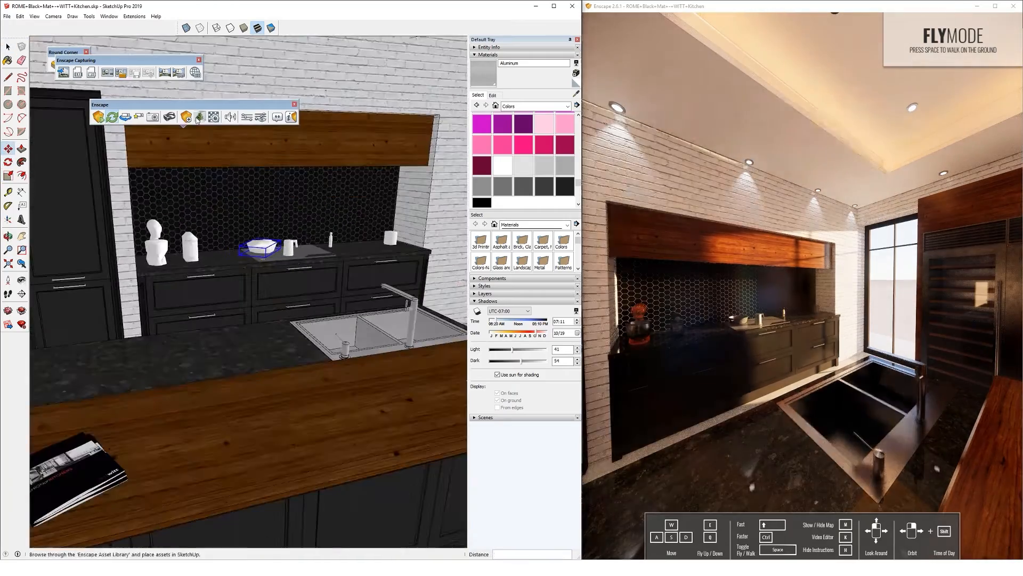
- Clear the kitchen tag filter in the Enscape Asset Library and browse the full list of assets for more decoration
{"action": "left_click", "coordinate": [200, 117]}
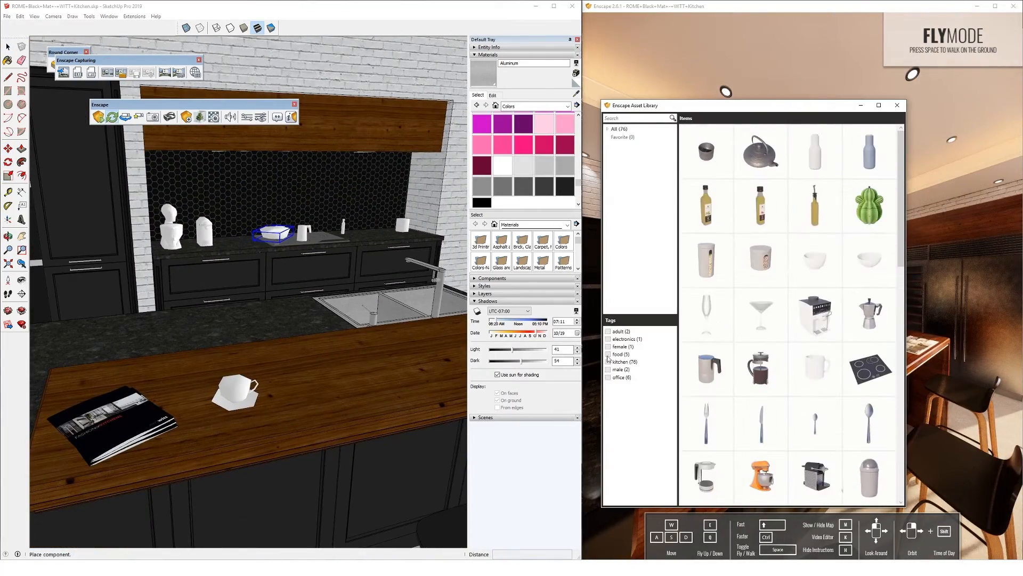
{"action": "left_click", "coordinate": [608, 361]}
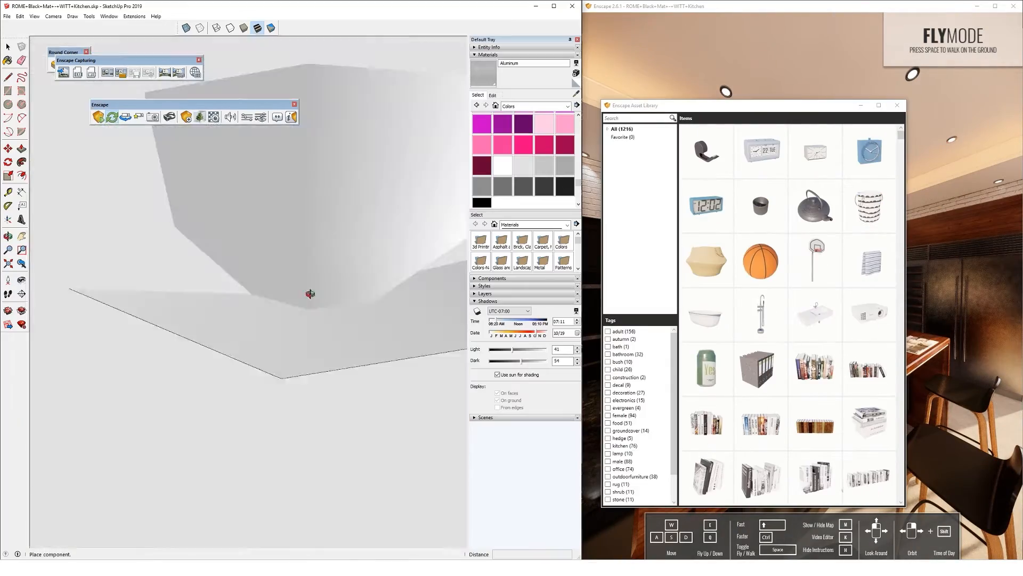
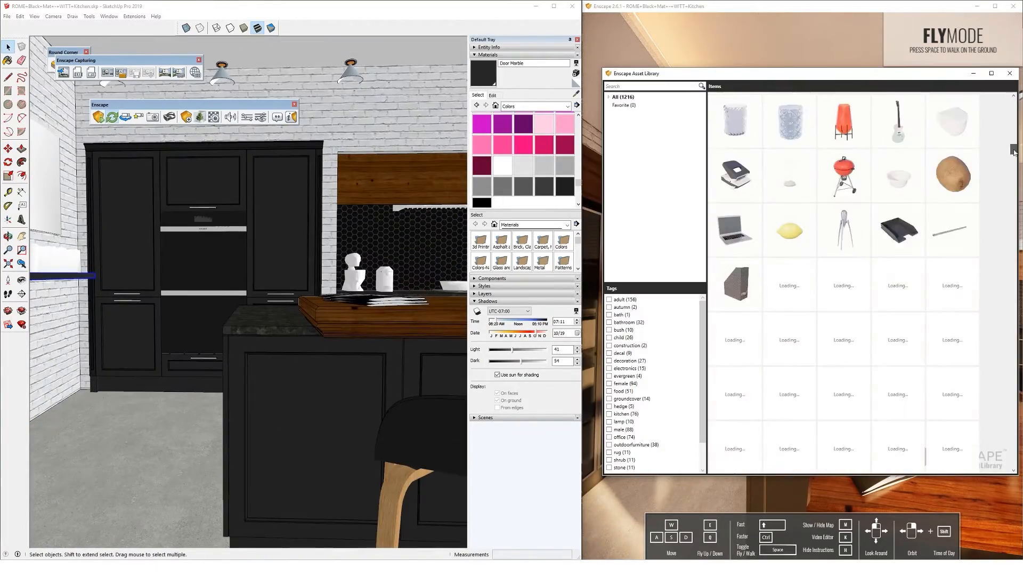
{"action": "left_click_drag", "start_coordinate": [1013, 101], "coordinate": [1013, 171]}
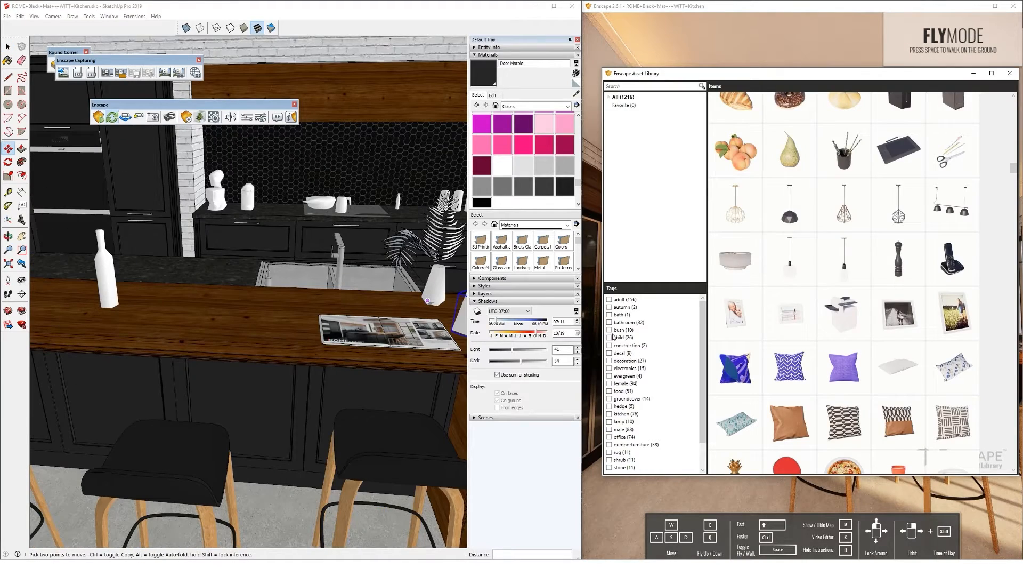
- Place the Pendant Lamp 05 asset at the island's wooden bar top, between the magazines and the bottle
{"action": "mouse_move", "coordinate": [844, 213]}
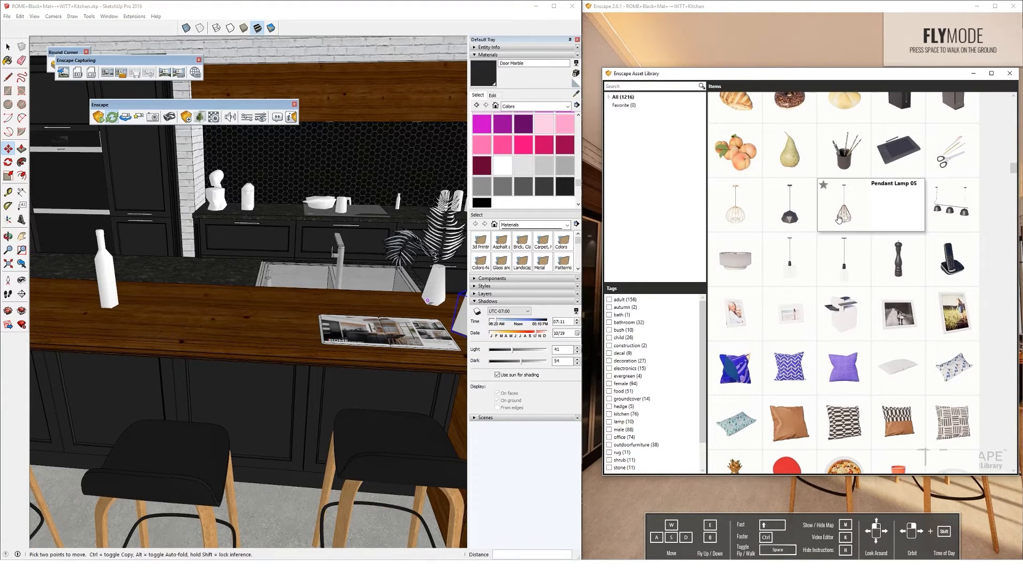
{"action": "left_click", "coordinate": [839, 216]}
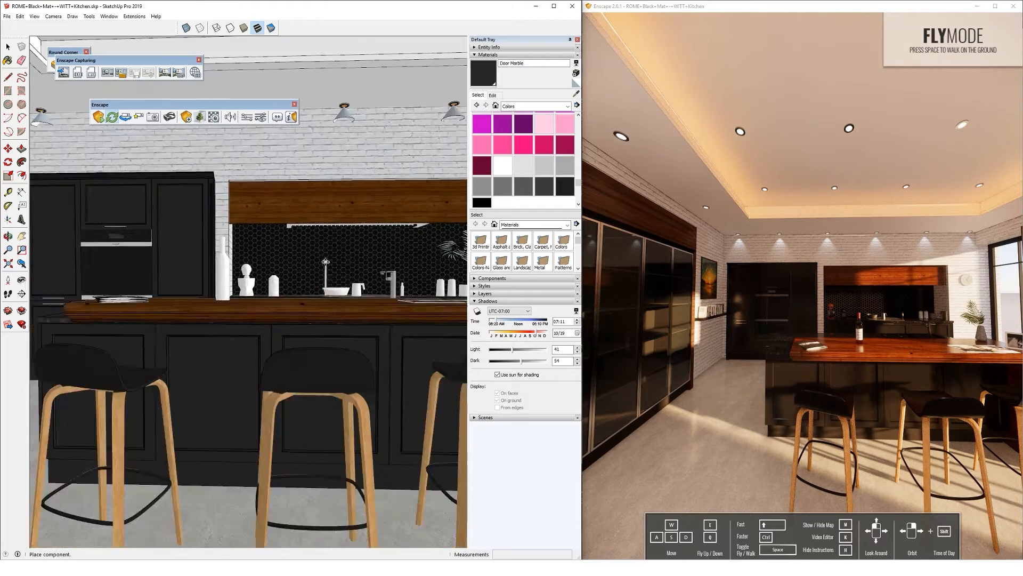
{"action": "middle_click_drag", "start_coordinate": [326, 262], "coordinate": [293, 309]}
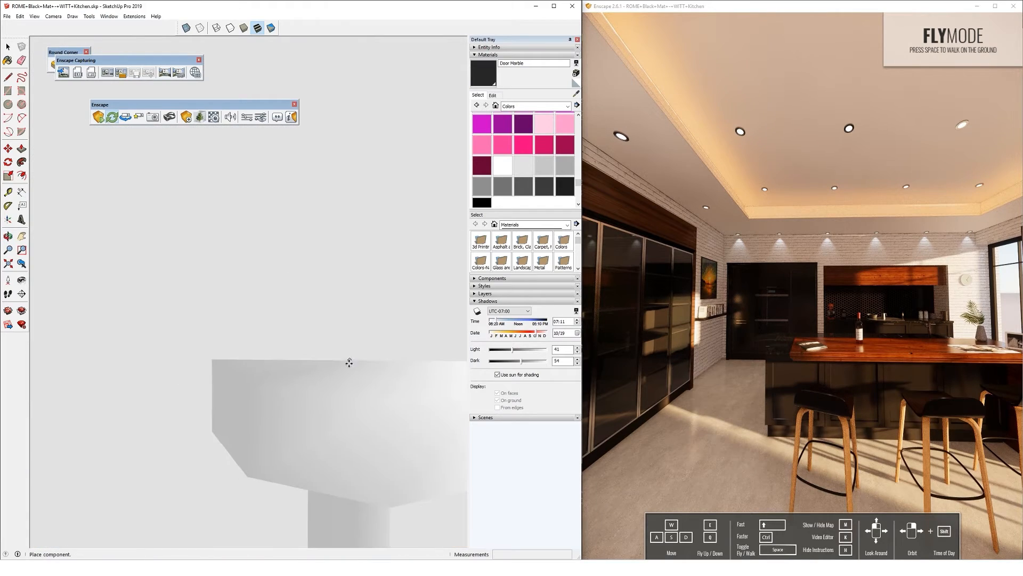
{"action": "mouse_move", "coordinate": [358, 315]}
{"action": "middle_mouse_down"}
{"action": "mouse_move", "coordinate": [235, 306]}
{"action": "mouse_move", "coordinate": [247, 298]}
{"action": "middle_mouse_up"}
{"action": "scroll", "coordinate": [245, 296], "scroll_direction": "down", "scroll_amount": 5}
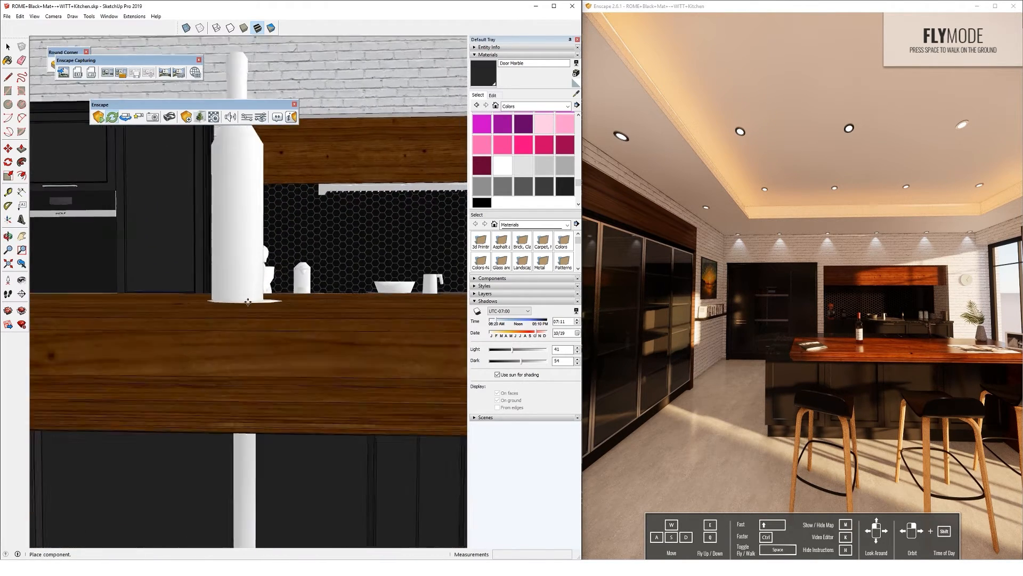
{"action": "mouse_move", "coordinate": [181, 268]}
{"action": "middle_mouse_down"}
{"action": "mouse_move", "coordinate": [205, 343]}
{"action": "mouse_move", "coordinate": [185, 495]}
{"action": "mouse_move", "coordinate": [179, 483]}
{"action": "middle_mouse_up"}
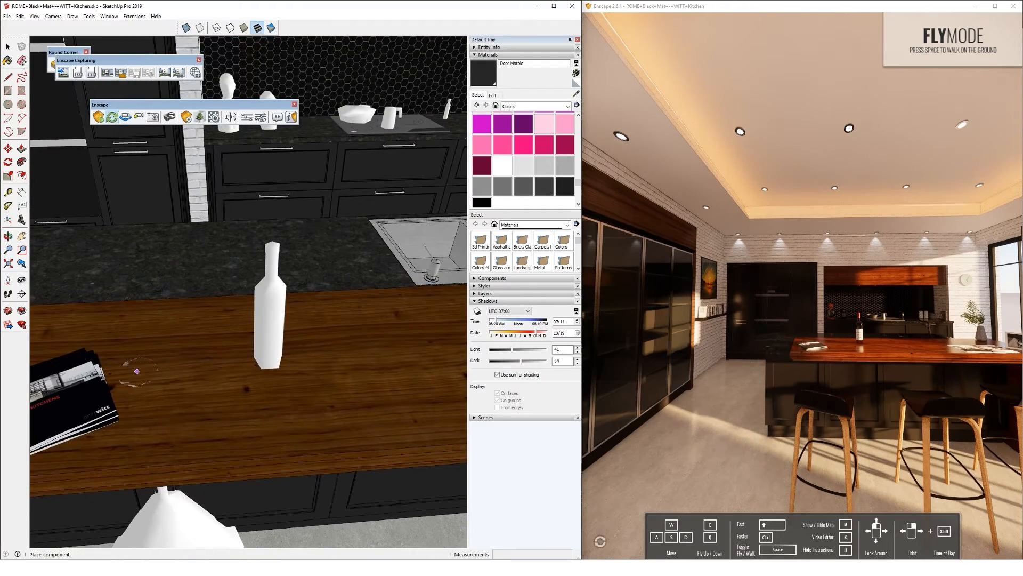
{"action": "left_click", "coordinate": [137, 371]}
- Copy the pendant lamp along the bar top and repeat it with 2x to make a row of three lamps
{"action": "scroll", "coordinate": [219, 277], "scroll_direction": "down", "scroll_amount": 3}
{"action": "mouse_move", "coordinate": [228, 427]}
{"action": "middle_mouse_down"}
{"action": "mouse_move", "coordinate": [187, 399]}
{"action": "mouse_move", "coordinate": [215, 339]}
{"action": "middle_mouse_up"}
{"action": "scroll", "coordinate": [188, 384], "scroll_direction": "down", "scroll_amount": 3}
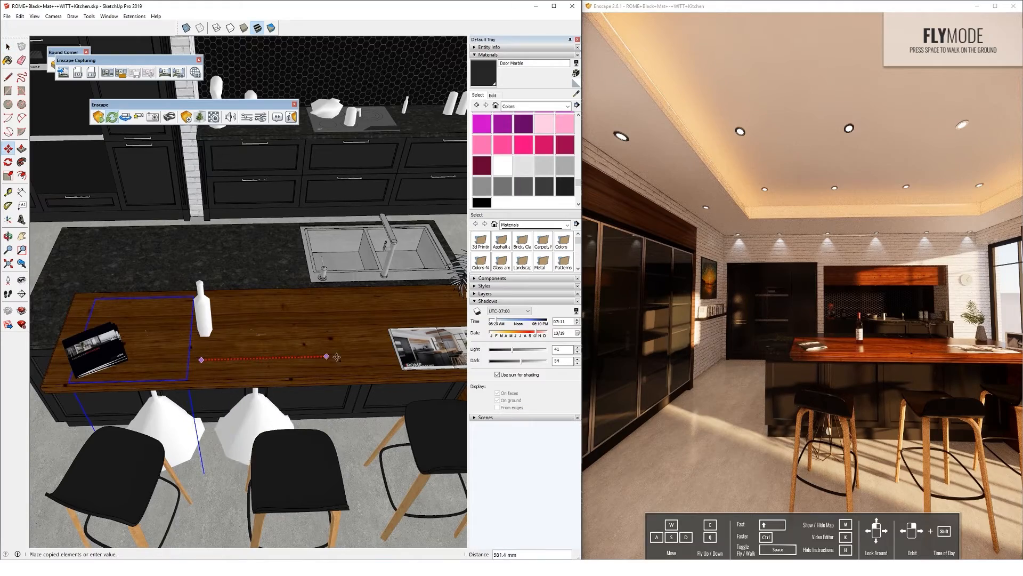
{"action": "left_click", "coordinate": [384, 354]}
{"action": "type", "text": "2x"}
{"action": "key", "text": "Return"}
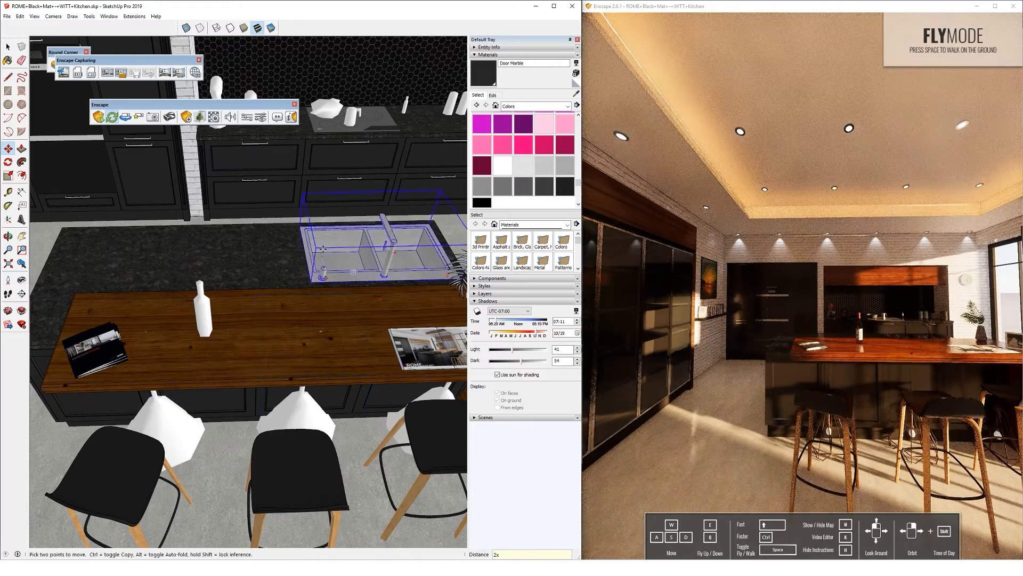
- Move the three pendant lamps straight up along the blue axis so they hang from the ceiling above the island
{"action": "left_click", "coordinate": [8, 47]}
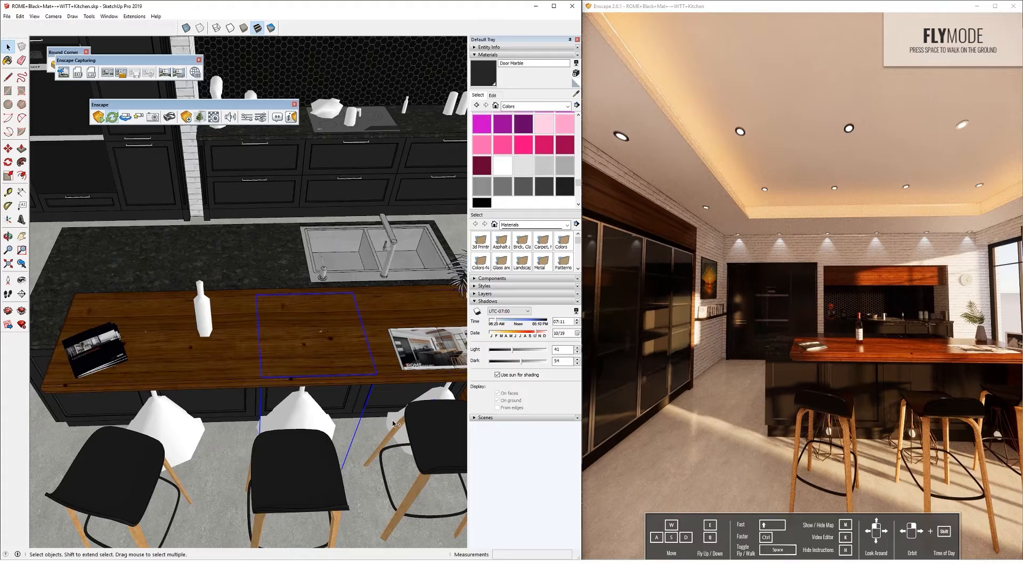
{"action": "mouse_move", "coordinate": [185, 426]}
{"action": "middle_mouse_down"}
{"action": "mouse_move", "coordinate": [240, 305]}
{"action": "mouse_move", "coordinate": [243, 163]}
{"action": "mouse_move", "coordinate": [252, 329]}
{"action": "mouse_move", "coordinate": [261, 283]}
{"action": "middle_mouse_up"}
{"action": "left_click", "coordinate": [246, 288]}
{"action": "key", "text": "Up"}
{"action": "left_click", "coordinate": [309, 216]}
{"action": "mouse_move", "coordinate": [309, 216]}
{"action": "middle_mouse_down"}
{"action": "mouse_move", "coordinate": [347, 204]}
{"action": "mouse_move", "coordinate": [247, 251]}
{"action": "mouse_move", "coordinate": [245, 222]}
{"action": "middle_mouse_up"}
{"action": "scroll", "coordinate": [244, 223], "scroll_direction": "down", "scroll_amount": 2}
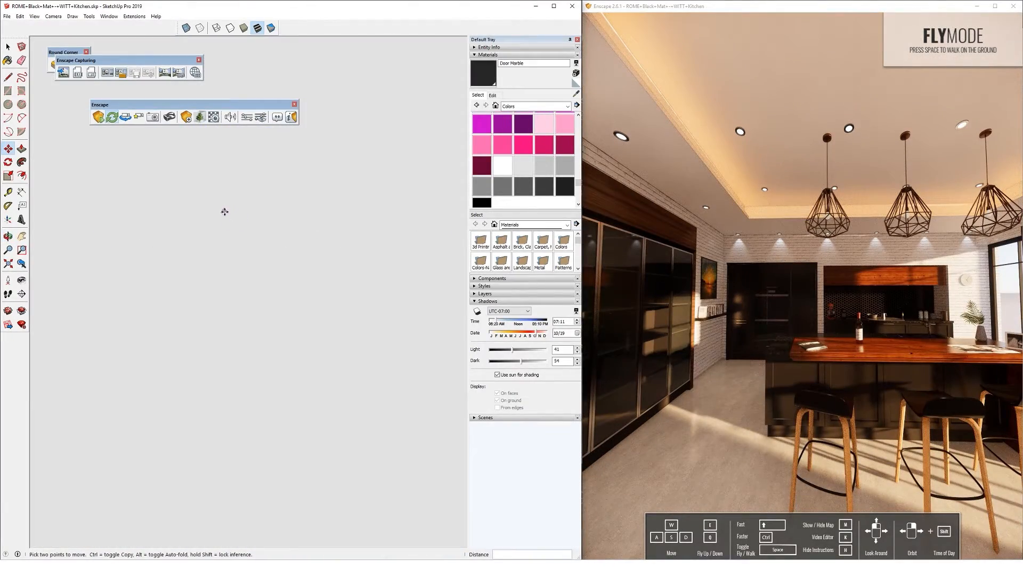
{"action": "scroll", "coordinate": [253, 282], "scroll_direction": "up", "scroll_amount": 2}
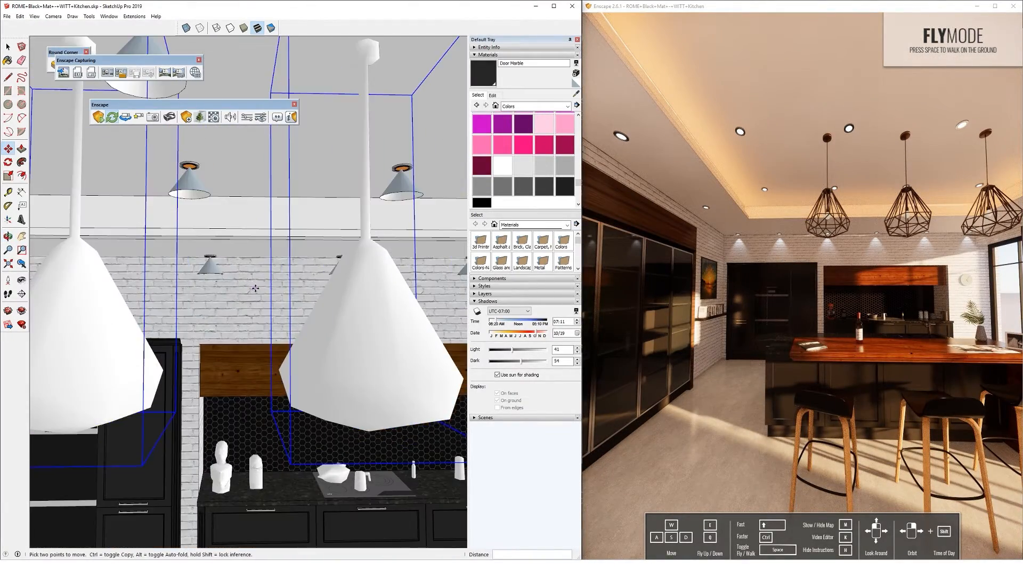
- Slide the pendant lamp nearest the tall oven cabinets about 320 mm outward along the red axis
{"action": "scroll", "coordinate": [255, 289], "scroll_direction": "down", "scroll_amount": 1}
{"action": "mouse_move", "coordinate": [133, 223]}
{"action": "middle_mouse_down", "text": "shift"}
{"action": "mouse_move", "coordinate": [273, 213]}
{"action": "mouse_move", "coordinate": [240, 206]}
{"action": "middle_mouse_up", "text": "shift"}
{"action": "left_click", "coordinate": [281, 277]}
{"action": "scroll", "coordinate": [282, 275], "scroll_direction": "down", "scroll_amount": 2}
{"action": "middle_click_drag", "start_coordinate": [282, 274], "coordinate": [255, 267]}
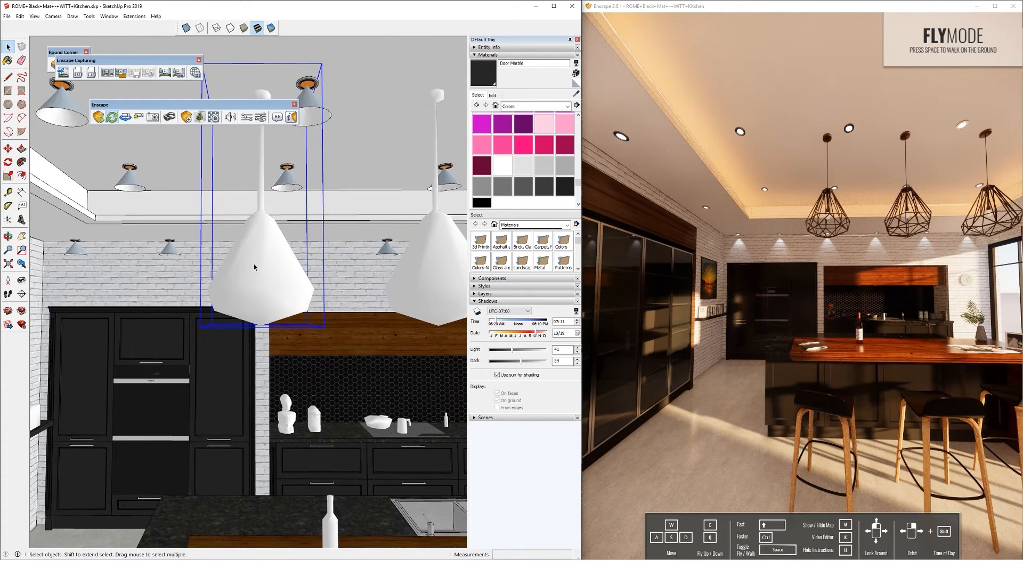
{"action": "left_click", "coordinate": [256, 266]}
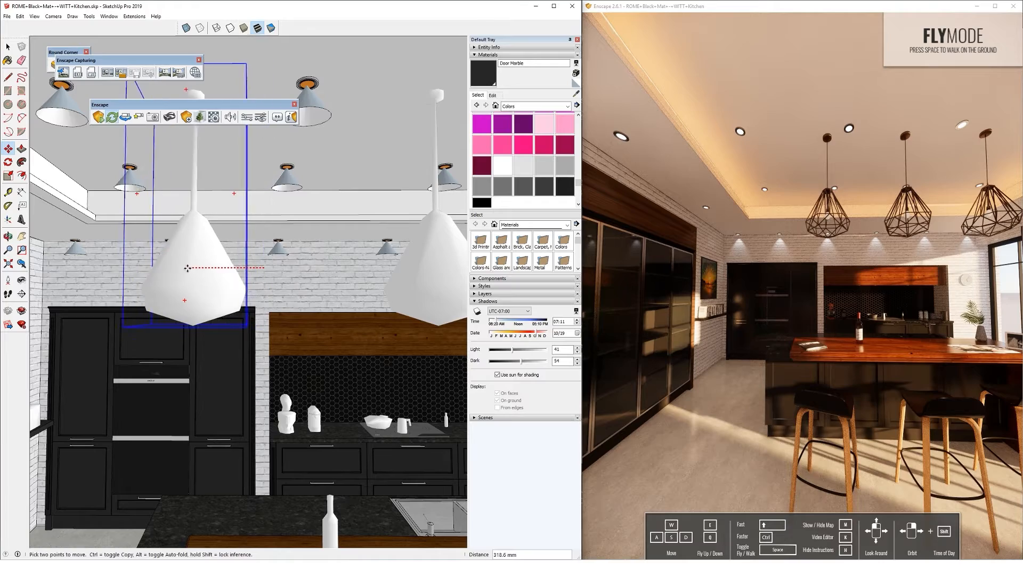
{"action": "left_click", "coordinate": [179, 270]}
{"action": "key", "text": "space"}
- Shift the middle pendant lamp towards the first one and the third outward to even out the spacing above the island
{"action": "middle_click_drag", "start_coordinate": [261, 201], "coordinate": [118, 206], "text": "shift"}
{"action": "middle_click_drag", "start_coordinate": [198, 292], "coordinate": [253, 291], "text": "shift"}
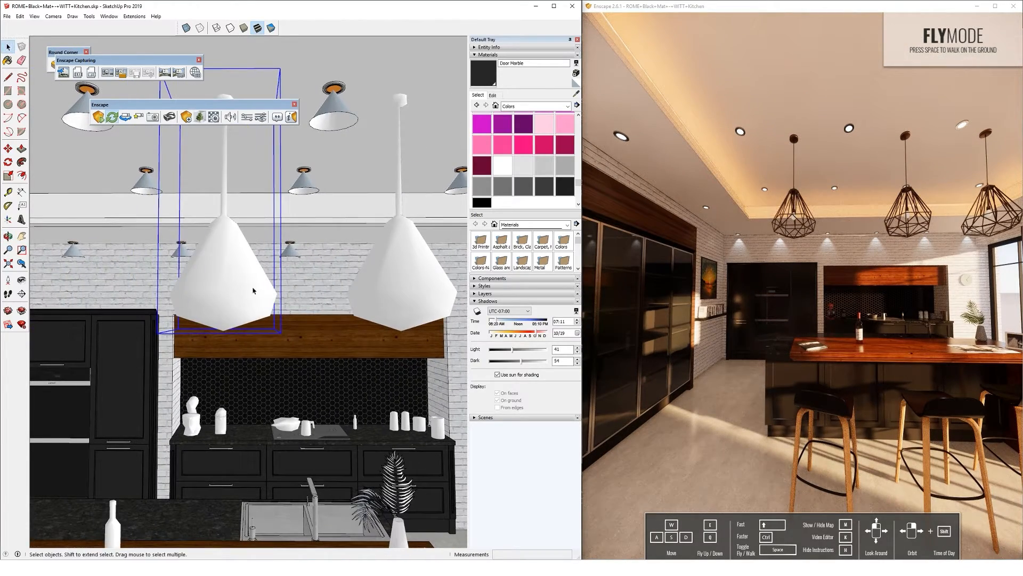
{"action": "left_click", "coordinate": [242, 286]}
{"action": "left_click", "coordinate": [230, 287]}
{"action": "left_click", "coordinate": [8, 47]}
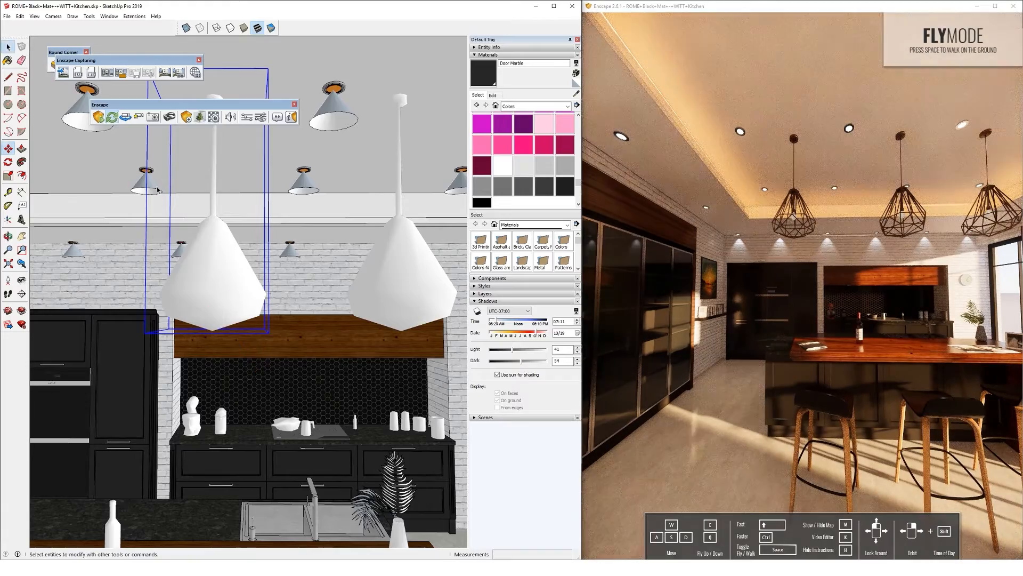
{"action": "middle_click_drag", "start_coordinate": [334, 255], "coordinate": [241, 251], "text": "shift"}
{"action": "left_click", "coordinate": [246, 273]}
{"action": "key", "text": "space"}
- Fly the Enscape camera to a frontal view of the island, bar stools and row of pendant lamps
{"action": "left_click", "coordinate": [756, 277]}
{"action": "key", "text": "s"}
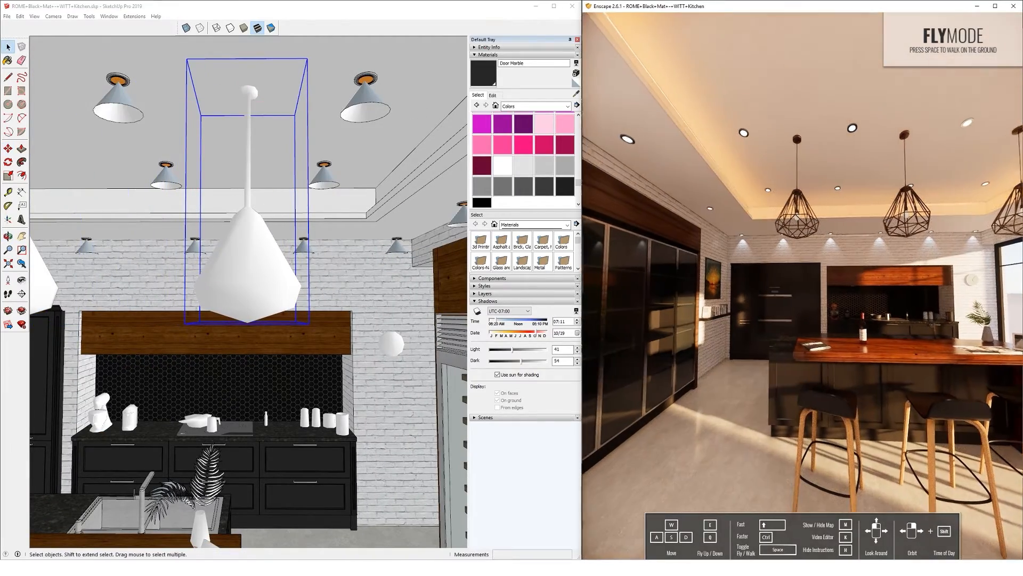
{"action": "key", "text": "d"}
{"action": "key", "text": "w"}
- Delete the third and middle pendant lamps, leaving only the one nearest the tall cabinets
{"action": "middle_click_drag", "start_coordinate": [270, 268], "coordinate": [382, 291]}
{"action": "scroll", "coordinate": [382, 291], "scroll_direction": "down", "scroll_amount": 3}
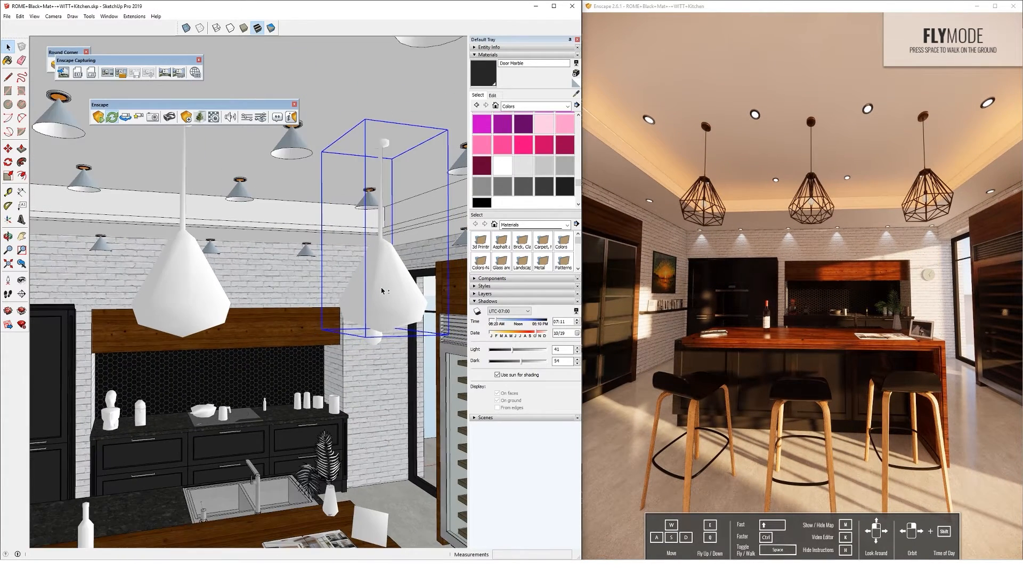
{"action": "scroll", "coordinate": [215, 300], "scroll_direction": "up", "scroll_amount": 5}
{"action": "scroll", "coordinate": [283, 302], "scroll_direction": "down", "scroll_amount": 5}
{"action": "key", "text": "Delete"}
{"action": "left_click", "coordinate": [212, 297]}
{"action": "key", "text": "Delete"}
- Scale the remaining pendant lamp down to about 0.91 and slim its shade with a side grip
{"action": "mouse_move", "coordinate": [198, 286]}
{"action": "middle_mouse_down"}
{"action": "mouse_move", "coordinate": [298, 287]}
{"action": "mouse_move", "coordinate": [181, 269]}
{"action": "mouse_move", "coordinate": [169, 279]}
{"action": "middle_mouse_up"}
{"action": "key", "text": "s"}
{"action": "left_click_drag", "start_coordinate": [212, 329], "coordinate": [192, 305]}
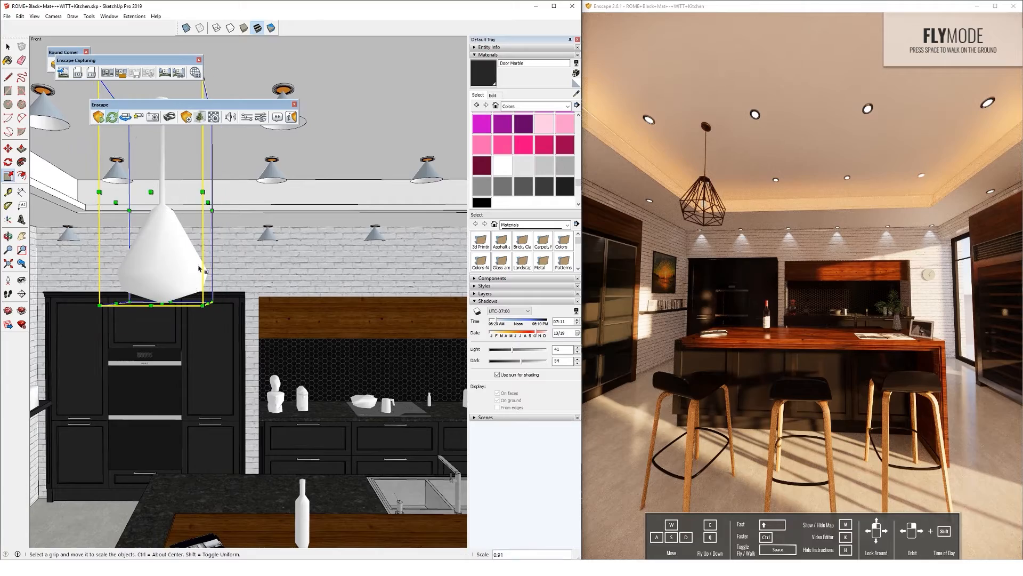
{"action": "middle_click_drag", "start_coordinate": [147, 265], "coordinate": [112, 221]}
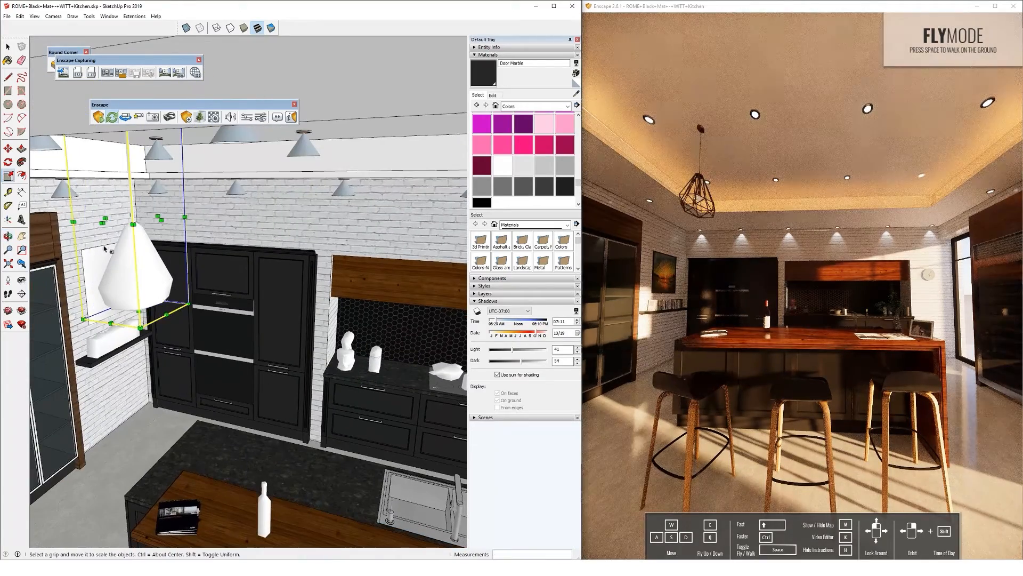
{"action": "left_click_drag", "start_coordinate": [115, 220], "coordinate": [116, 221]}
- Try stretching the pendant lamp downward along the blue axis and undo the stretch
{"action": "middle_click_drag", "start_coordinate": [152, 270], "coordinate": [280, 166]}
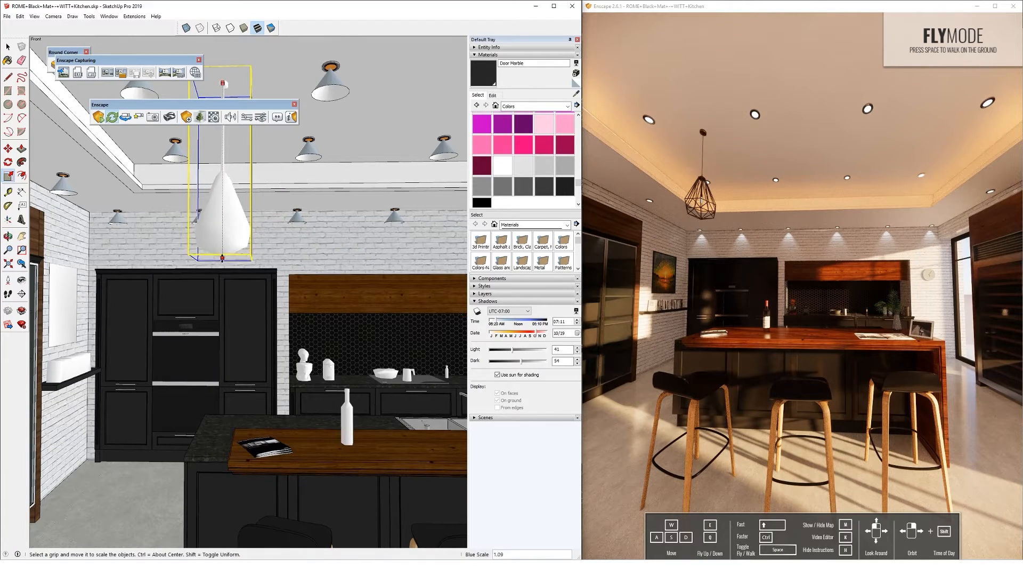
{"action": "left_click_drag", "start_coordinate": [234, 279], "coordinate": [236, 290]}
{"action": "middle_click_drag", "start_coordinate": [236, 288], "coordinate": [235, 264]}
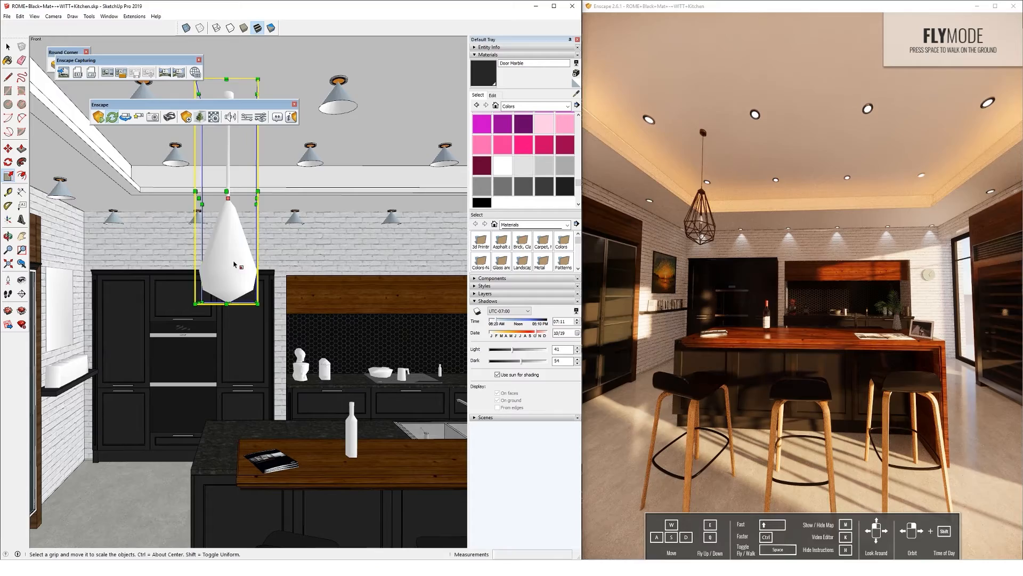
{"action": "key", "text": "ctrl+z"}
- Try lengthening the lamp's cord inside the component by showing hidden geometry and moving the top canopy up about 467 mm
{"action": "mouse_move", "coordinate": [240, 227]}
{"action": "middle_mouse_down"}
{"action": "mouse_move", "coordinate": [227, 249]}
{"action": "mouse_move", "coordinate": [185, 244]}
{"action": "middle_mouse_up"}
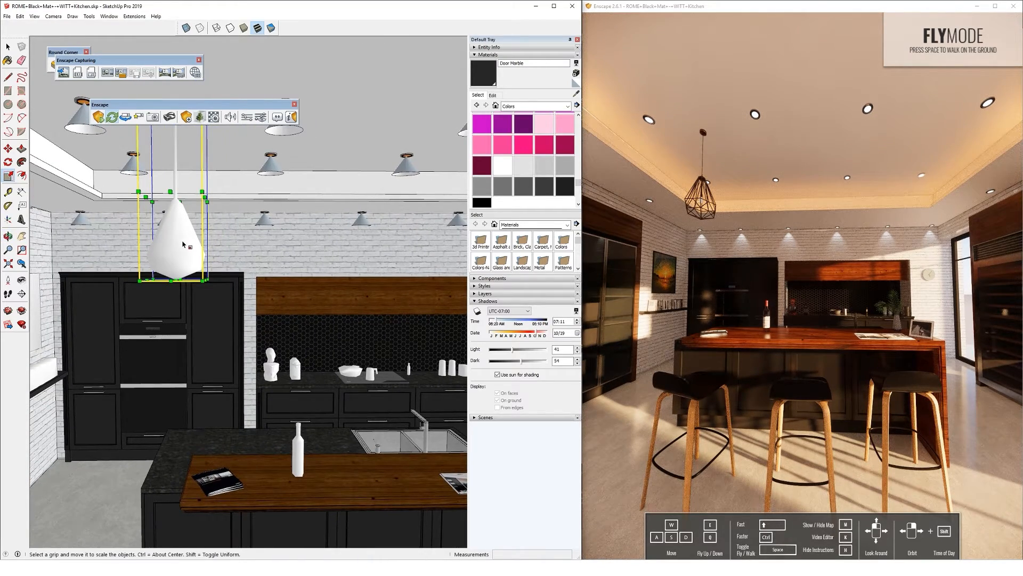
{"action": "middle_click_drag", "start_coordinate": [183, 260], "coordinate": [189, 290]}
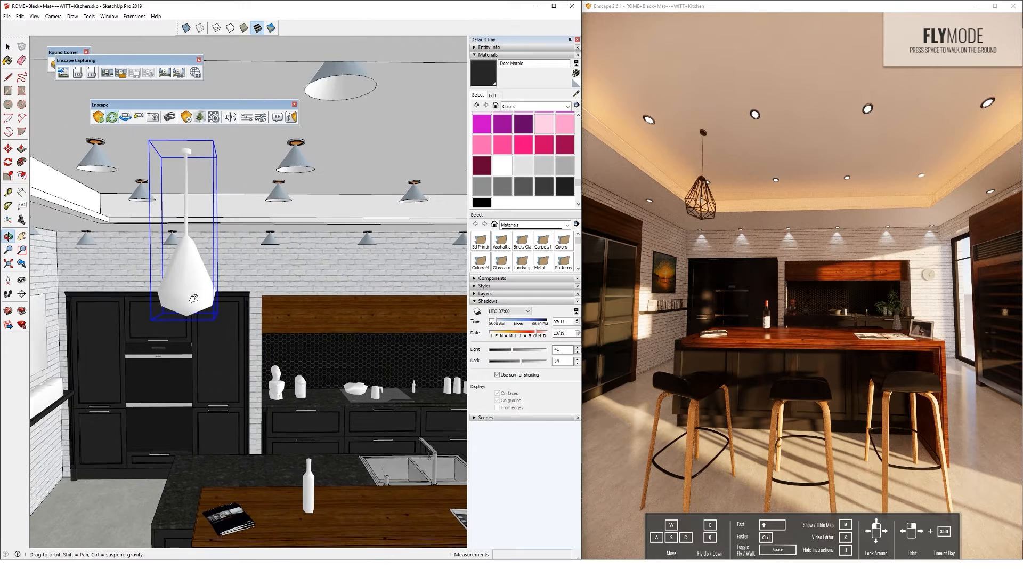
{"action": "double_click", "coordinate": [190, 292]}
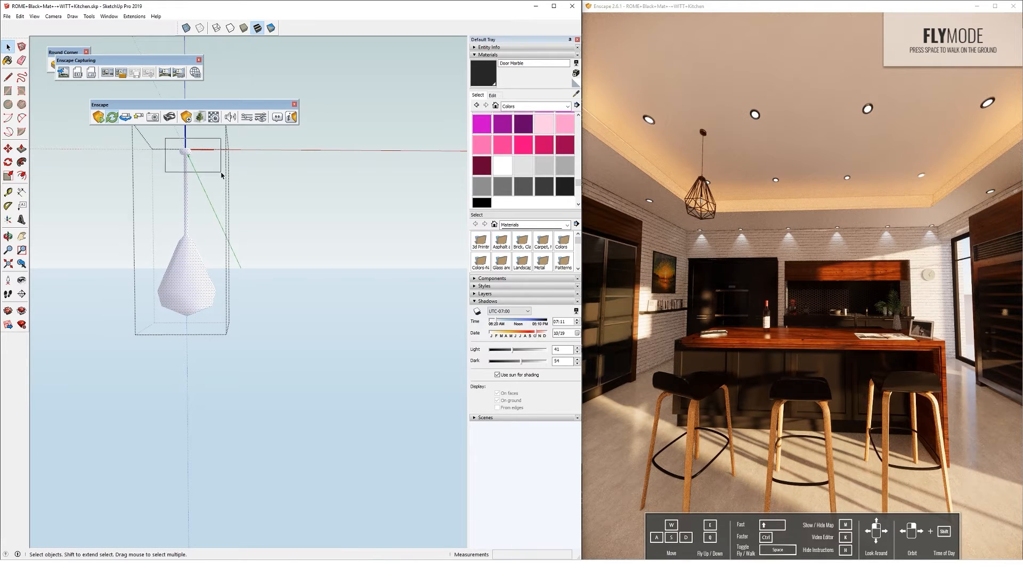
{"action": "left_click_drag", "start_coordinate": [221, 175], "coordinate": [221, 174]}
{"action": "left_click", "coordinate": [34, 16]}
{"action": "left_click", "coordinate": [59, 46]}
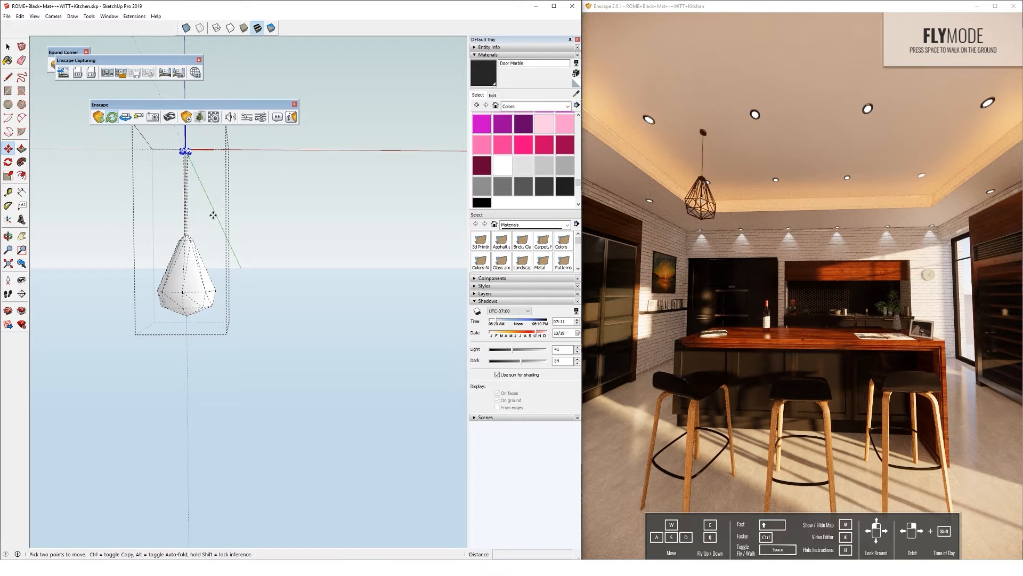
{"action": "left_click", "coordinate": [212, 137]}
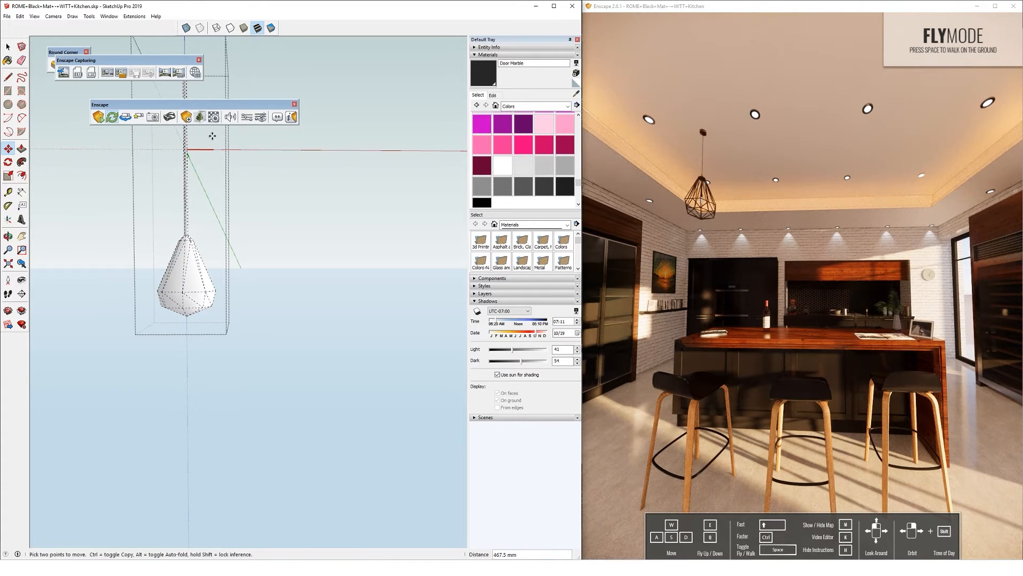
{"action": "left_click", "coordinate": [98, 204]}
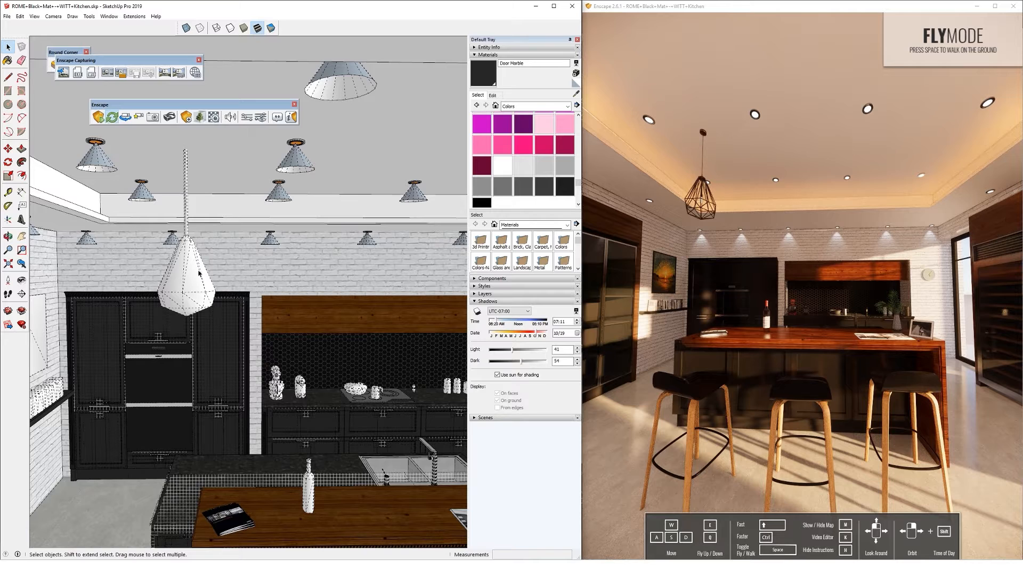
{"action": "double_click", "coordinate": [197, 271]}
{"action": "key", "text": "Escape"}
- Scale the pendant lamp up from its lower corner so the shade is larger and hangs lower
{"action": "double_click", "coordinate": [187, 267]}
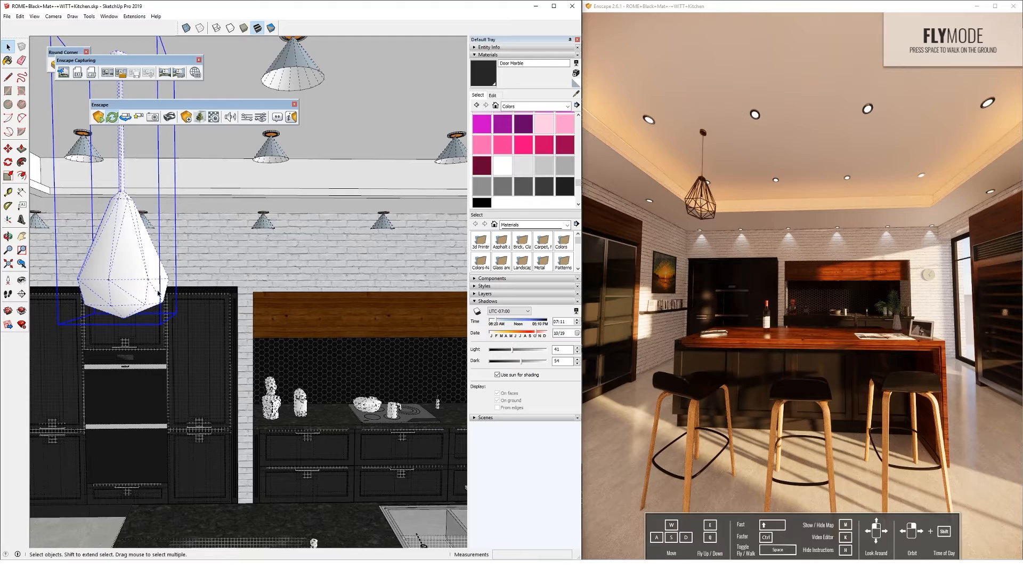
{"action": "key", "text": "s"}
{"action": "left_click_drag", "start_coordinate": [160, 323], "coordinate": [185, 381]}
{"action": "middle_click_drag", "start_coordinate": [152, 317], "coordinate": [182, 284], "text": "shift"}
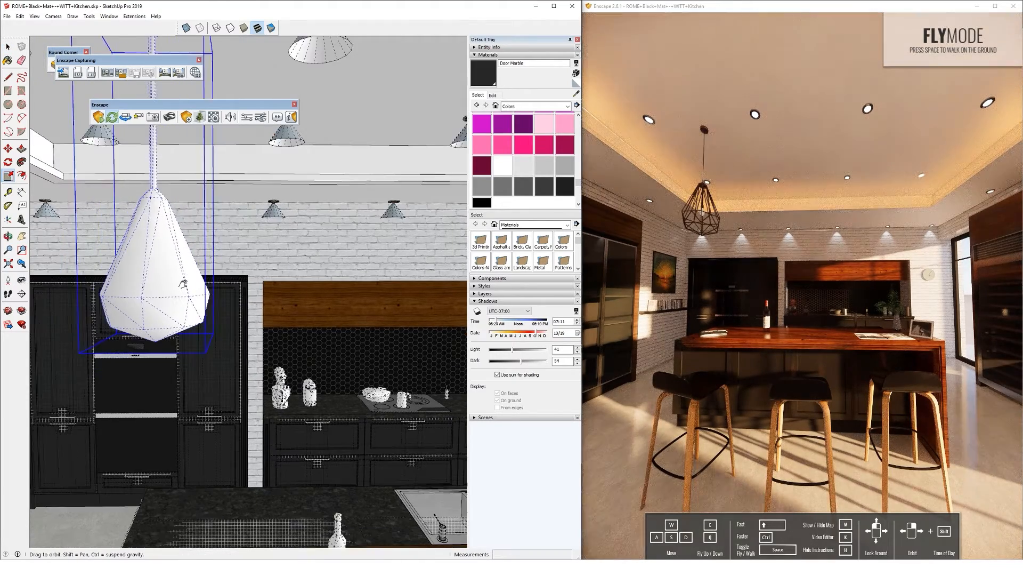
- Copy the resized pendant lamp about 1144 mm along the red axis and repeat it with 2x to form three lamps
{"action": "mouse_move", "coordinate": [144, 228]}
{"action": "middle_mouse_down"}
{"action": "mouse_move", "coordinate": [183, 230]}
{"action": "mouse_move", "coordinate": [189, 195]}
{"action": "middle_mouse_up"}
{"action": "key", "text": "m"}
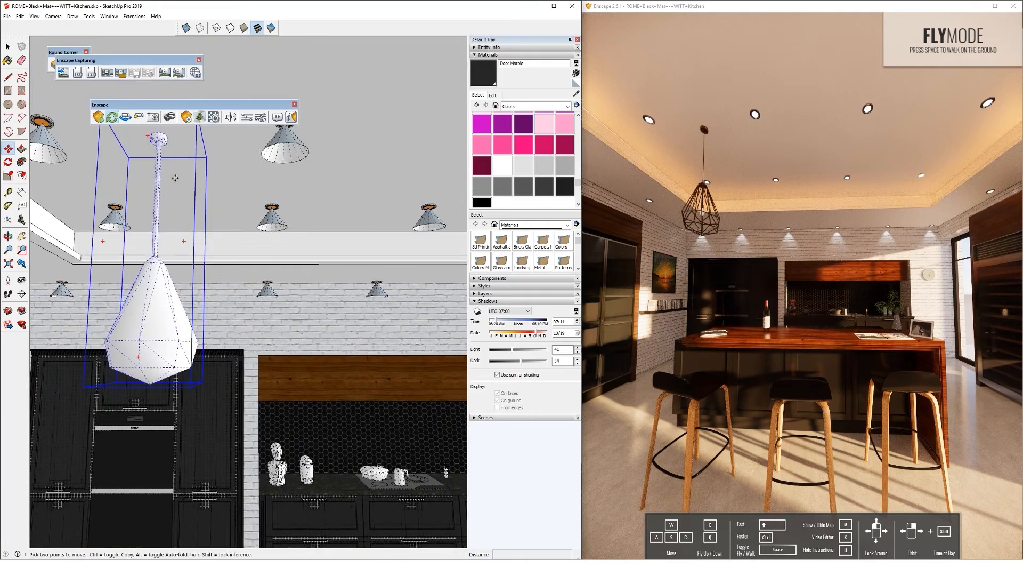
{"action": "middle_click_drag", "start_coordinate": [336, 179], "coordinate": [149, 194], "text": "shift"}
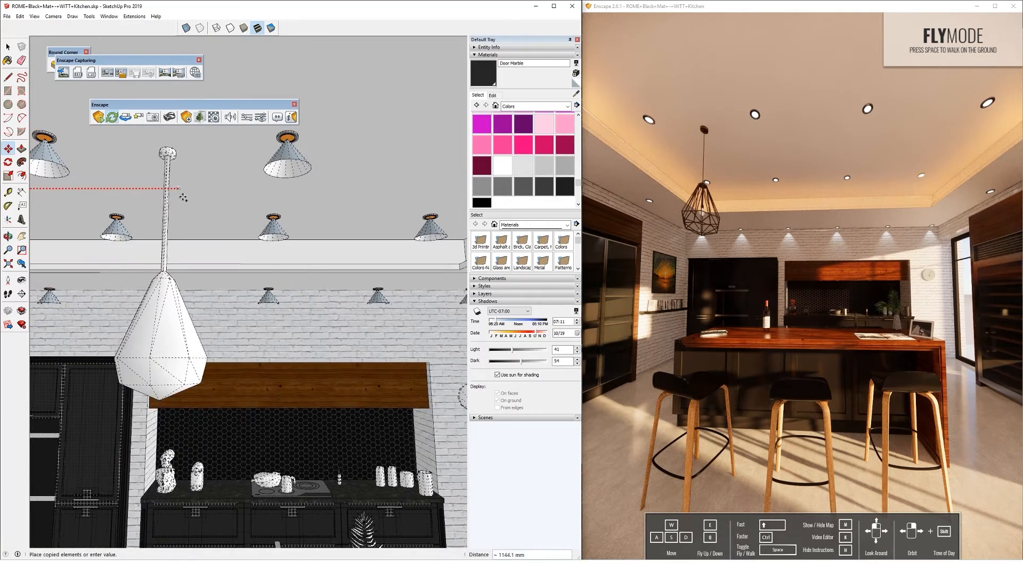
{"action": "left_click", "coordinate": [186, 199]}
{"action": "type", "text": "2x"}
{"action": "key", "text": "Return"}
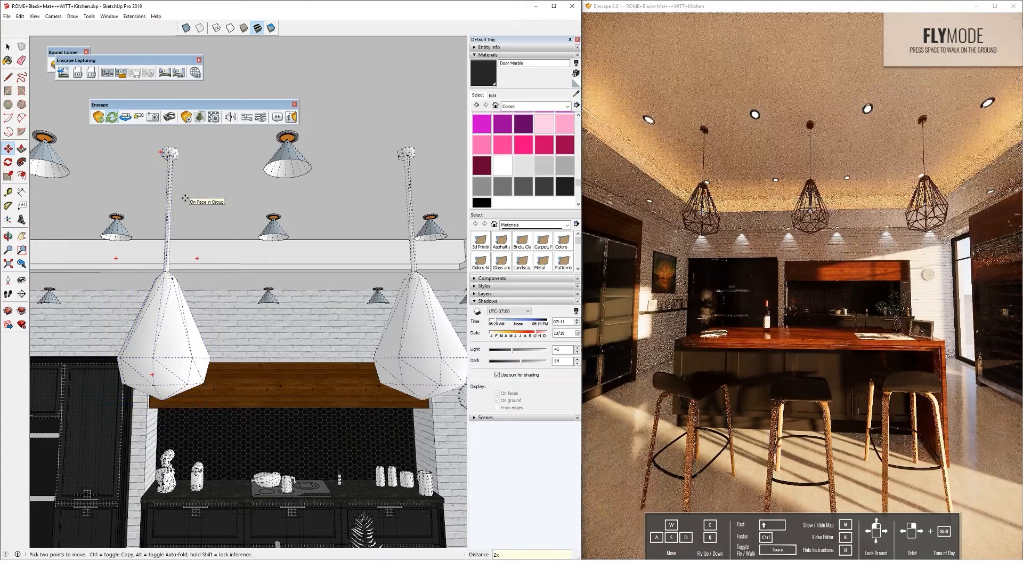
- Turn off the display of hidden geometry in the kitchen model
{"action": "middle_click_drag", "start_coordinate": [228, 366], "coordinate": [258, 344]}
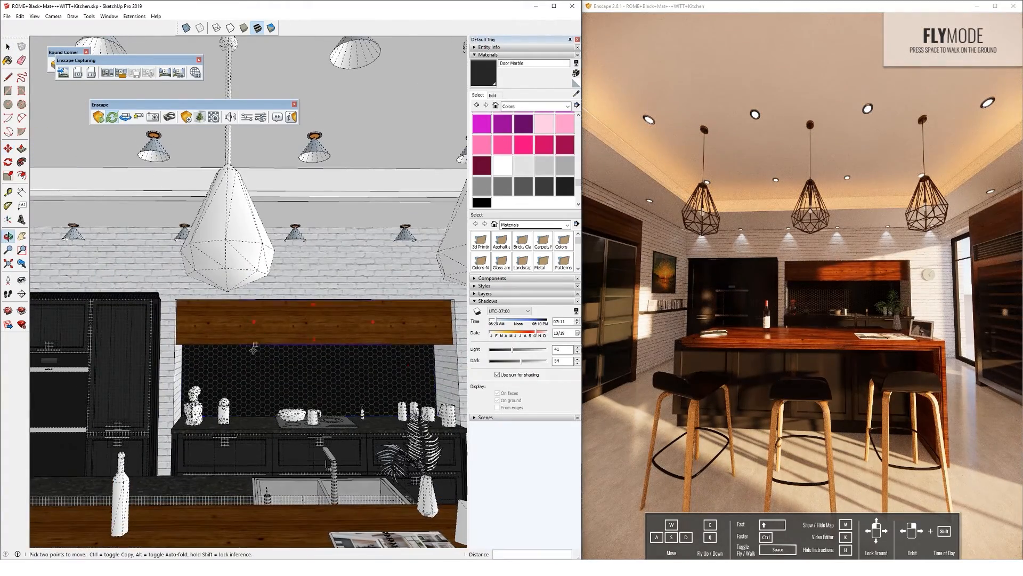
{"action": "left_click", "coordinate": [38, 17]}
{"action": "left_click", "coordinate": [55, 46]}
{"action": "left_click", "coordinate": [8, 47]}
{"action": "mouse_move", "coordinate": [212, 362]}
{"action": "middle_mouse_down"}
{"action": "mouse_move", "coordinate": [212, 381]}
{"action": "mouse_move", "coordinate": [233, 320]}
{"action": "mouse_move", "coordinate": [322, 426]}
{"action": "middle_mouse_up"}
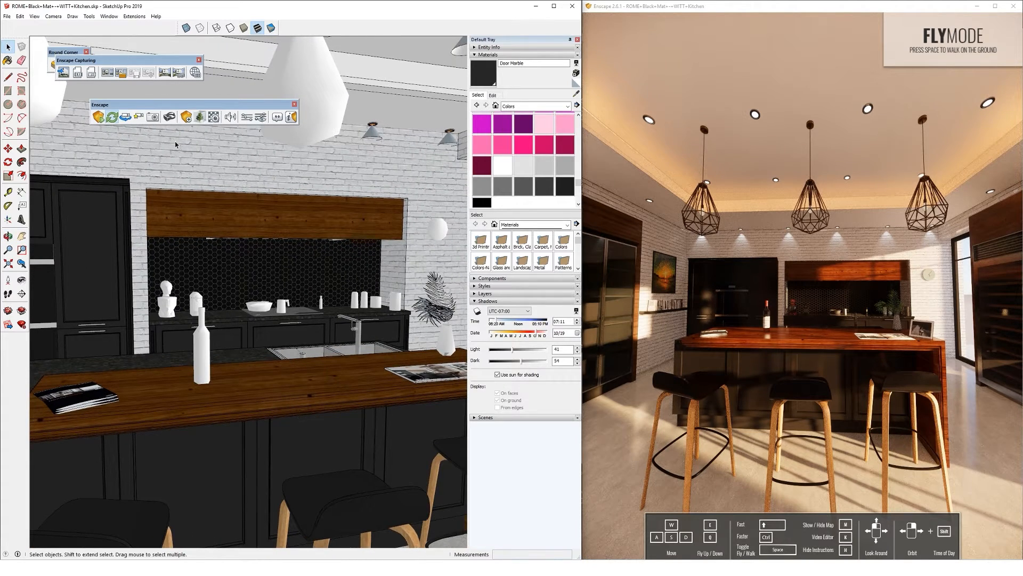
- Open the Enscape asset library, filter it by the kitchen tag and browse the items for a wine glass
{"action": "left_click", "coordinate": [202, 118]}
{"action": "scroll", "coordinate": [830, 416], "scroll_direction": "down", "scroll_amount": 5}
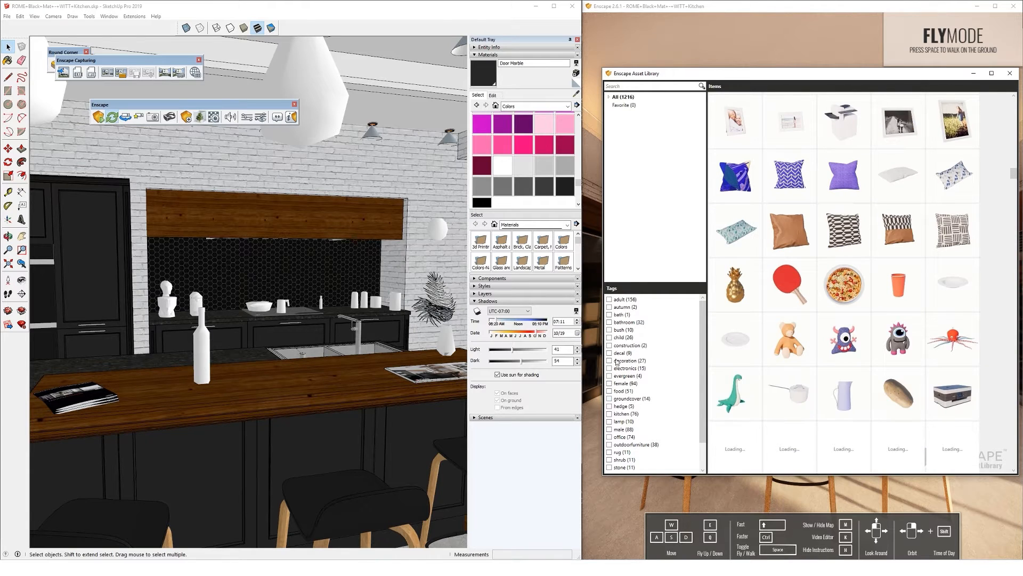
{"action": "left_click", "coordinate": [610, 414]}
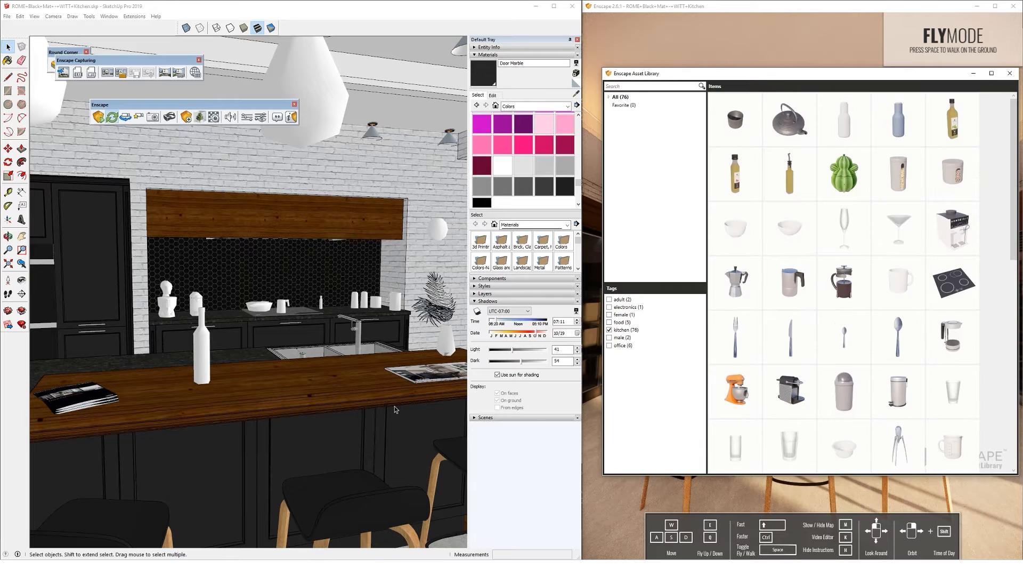
{"action": "scroll", "coordinate": [849, 410], "scroll_direction": "down", "scroll_amount": 3}
{"action": "scroll", "coordinate": [848, 419], "scroll_direction": "down", "scroll_amount": 2}
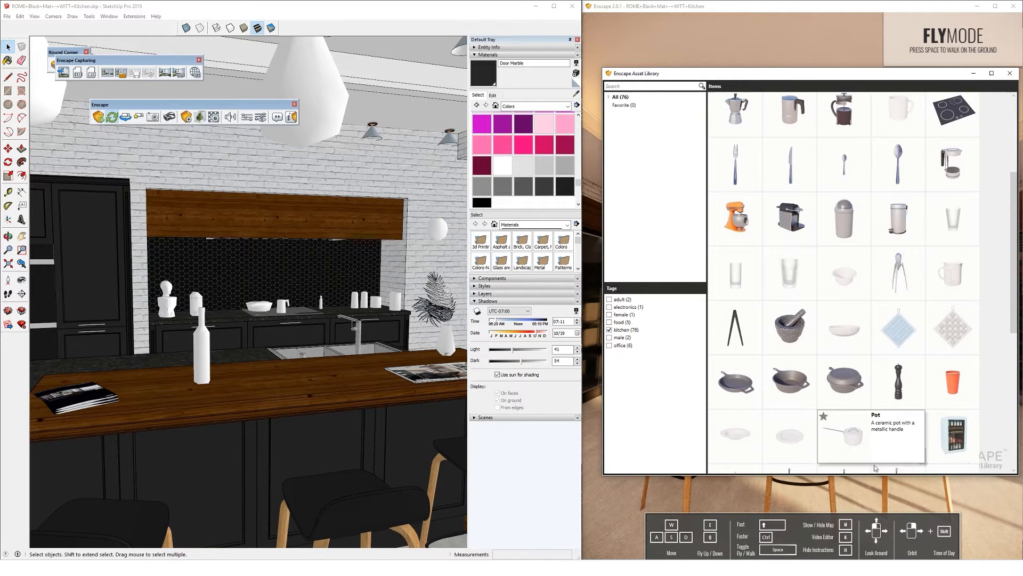
{"action": "scroll", "coordinate": [844, 426], "scroll_direction": "down", "scroll_amount": 8}
{"action": "scroll", "coordinate": [844, 430], "scroll_direction": "down", "scroll_amount": 2}
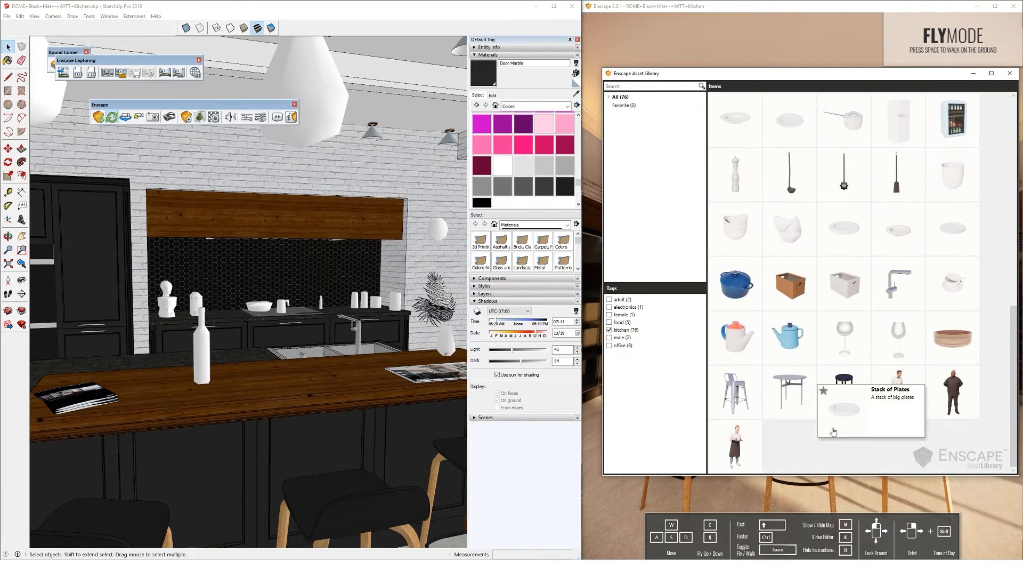
- Place three wine glasses from the asset library on the wooden island top beside the wine bottle
{"action": "left_click", "coordinate": [911, 348]}
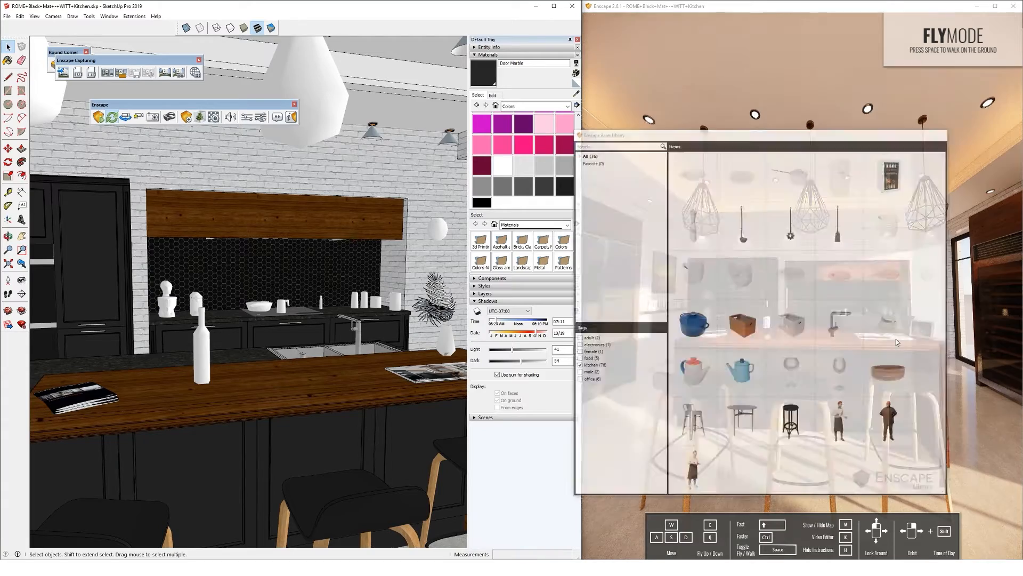
{"action": "scroll", "coordinate": [176, 424], "scroll_direction": "up", "scroll_amount": 3}
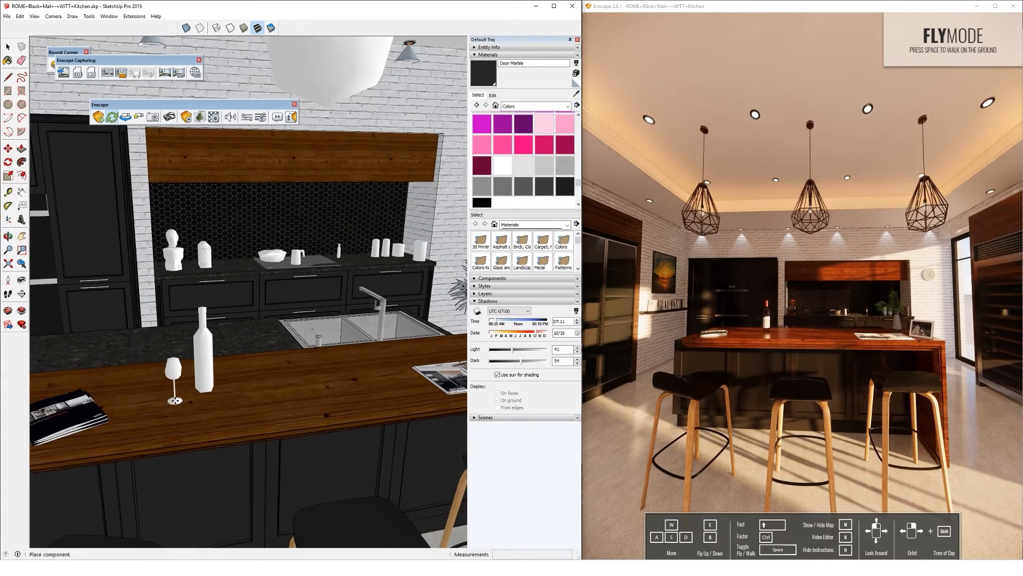
{"action": "left_click", "coordinate": [207, 412]}
{"action": "left_click", "coordinate": [176, 421]}
{"action": "key", "text": "space"}
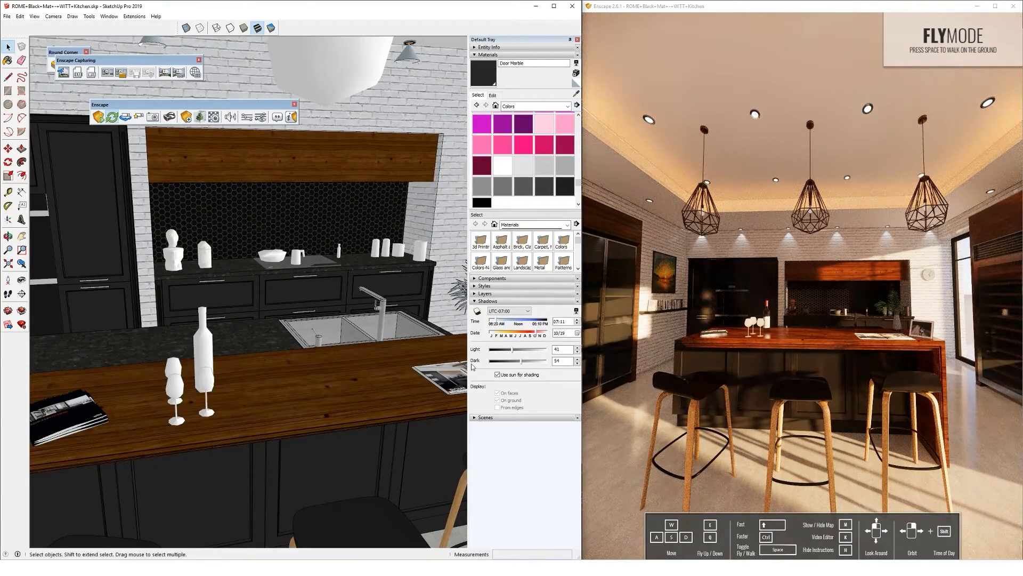
- Try to sample the wine glass material and examine the placed glasses up close in the Enscape preview
{"action": "scroll", "coordinate": [395, 242], "scroll_direction": "up", "scroll_amount": 3}
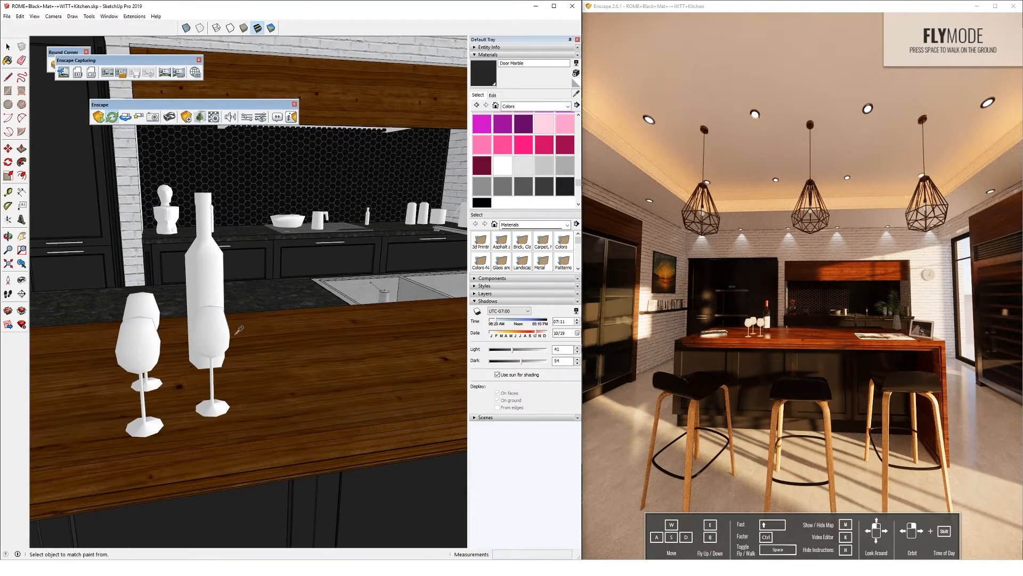
{"action": "scroll", "coordinate": [762, 354], "scroll_direction": "up", "scroll_amount": 4}
{"action": "middle_click_drag", "start_coordinate": [715, 415], "coordinate": [853, 346], "text": "shift"}
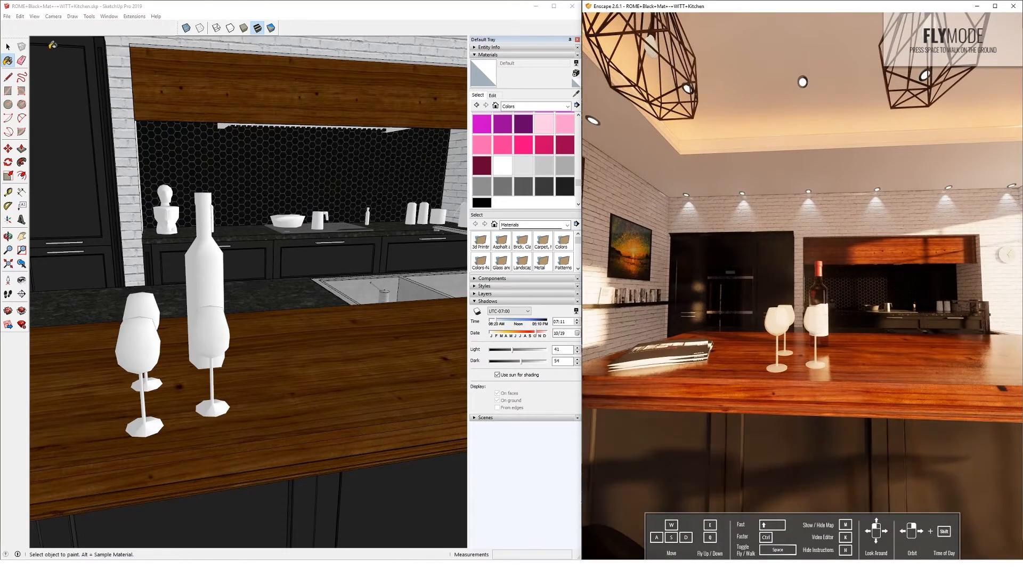
{"action": "left_click", "coordinate": [204, 391]}
{"action": "key", "text": "space"}
{"action": "middle_click_drag", "start_coordinate": [202, 387], "coordinate": [205, 412]}
{"action": "scroll", "coordinate": [216, 354], "scroll_direction": "up", "scroll_amount": 2}
{"action": "left_click", "coordinate": [216, 354]}
{"action": "mouse_move", "coordinate": [217, 354]}
{"action": "middle_mouse_down"}
{"action": "mouse_move", "coordinate": [257, 343]}
{"action": "mouse_move", "coordinate": [222, 371]}
{"action": "middle_mouse_up"}
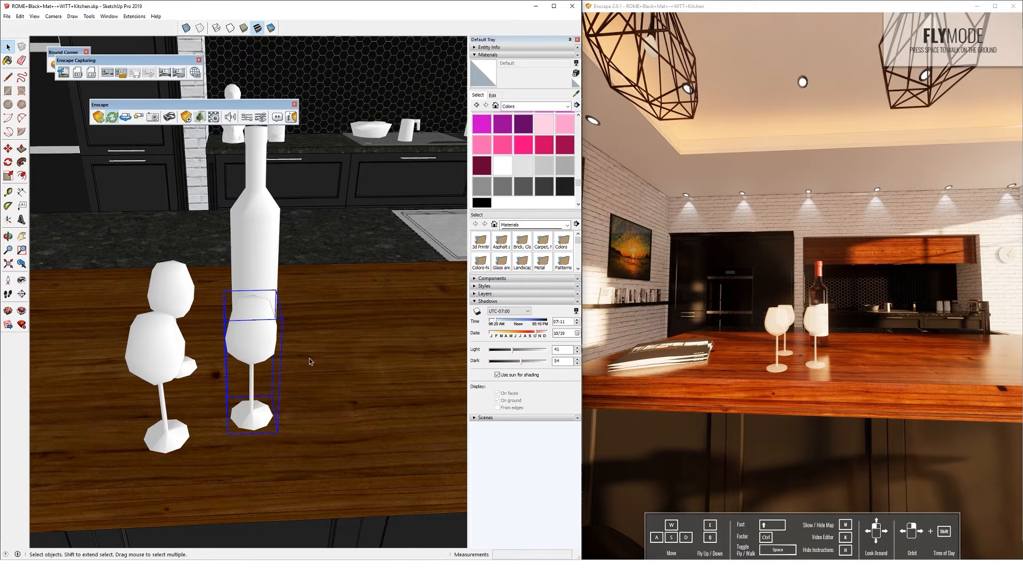
{"action": "left_click", "coordinate": [856, 335]}
{"action": "key", "text": "d"}
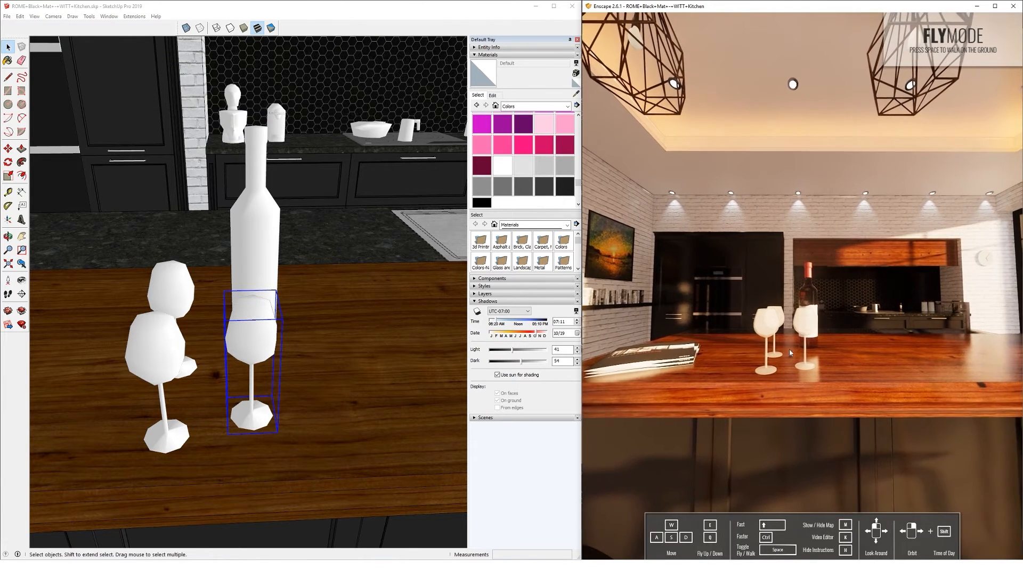
- Delete the library wine glasses from the island top, keeping the wine bottle
{"action": "left_click", "coordinate": [254, 338]}
{"action": "key", "text": "Delete"}
{"action": "left_click", "coordinate": [157, 354]}
{"action": "key", "text": "Delete"}
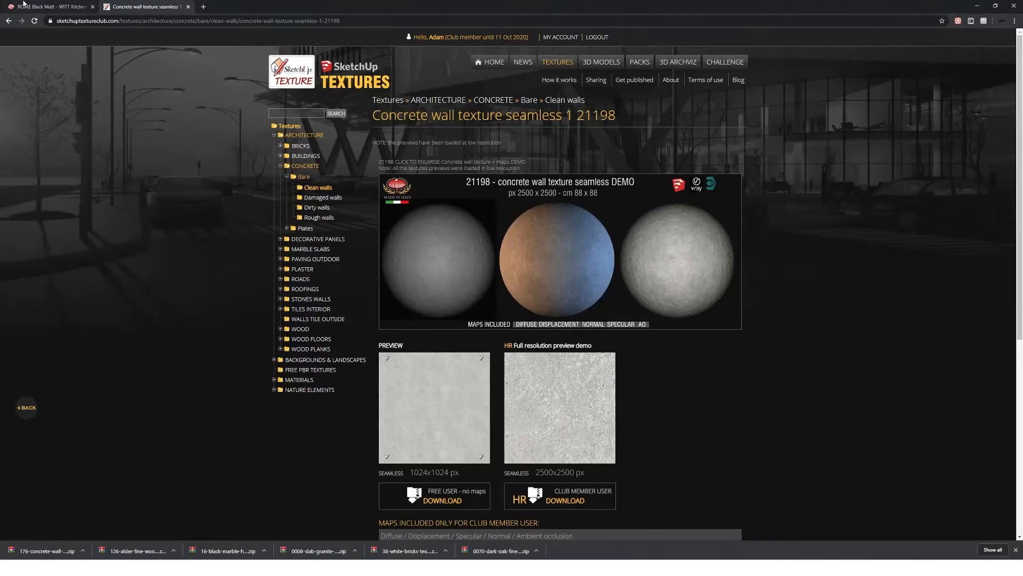
- Switch to the browser, search 3D Warehouse for "wine glass" and download the Wine Glasses model as a SketchUp file
{"action": "left_click", "coordinate": [24, 4]}
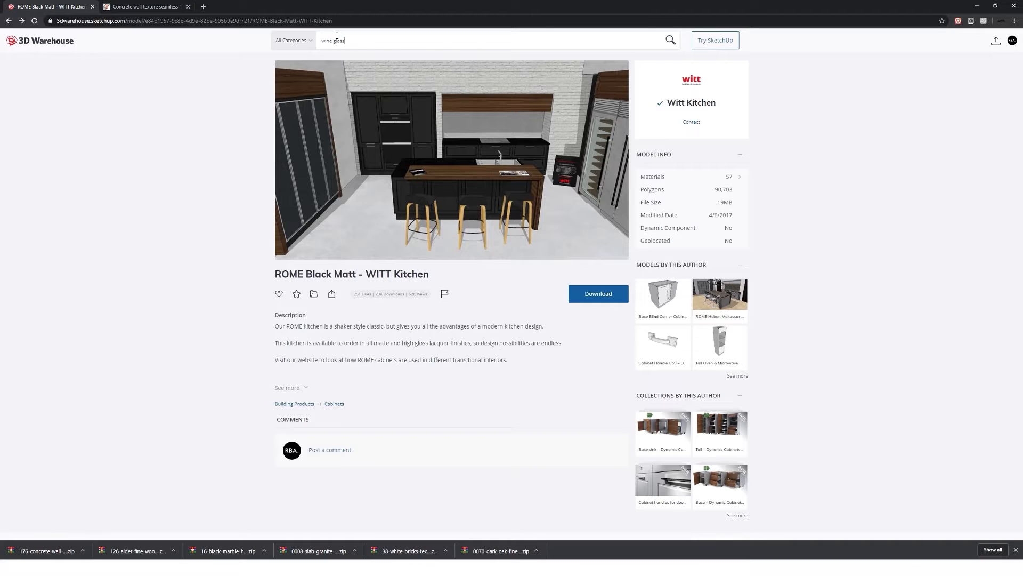
{"action": "key", "text": "Return"}
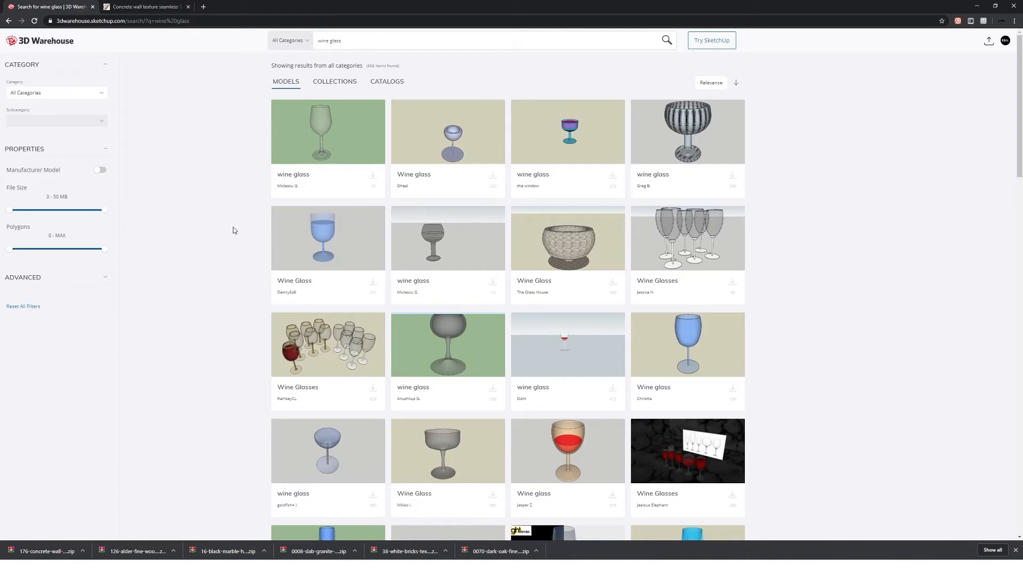
{"action": "scroll", "coordinate": [235, 234], "scroll_direction": "down", "scroll_amount": 1}
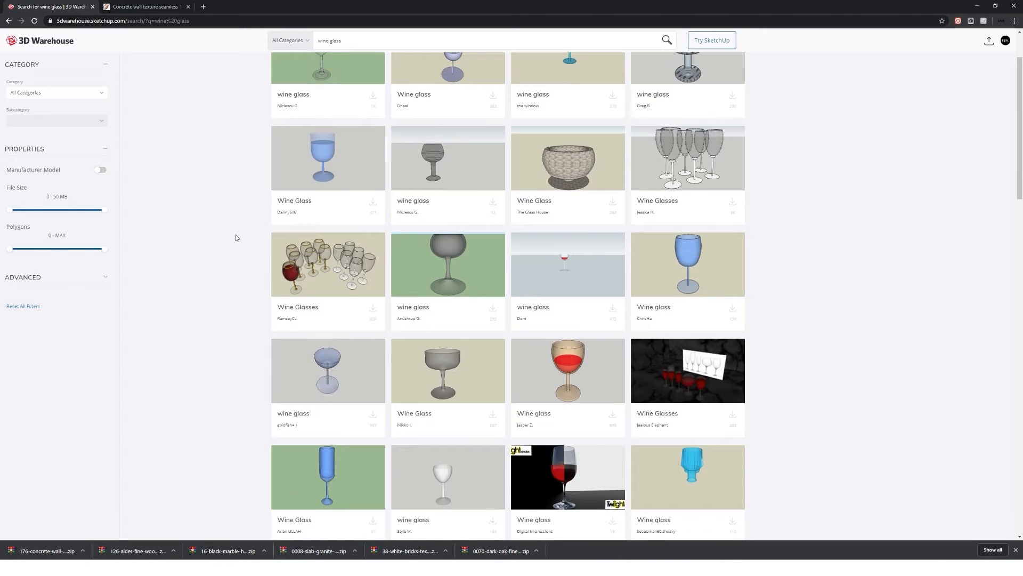
{"action": "left_click", "coordinate": [346, 278]}
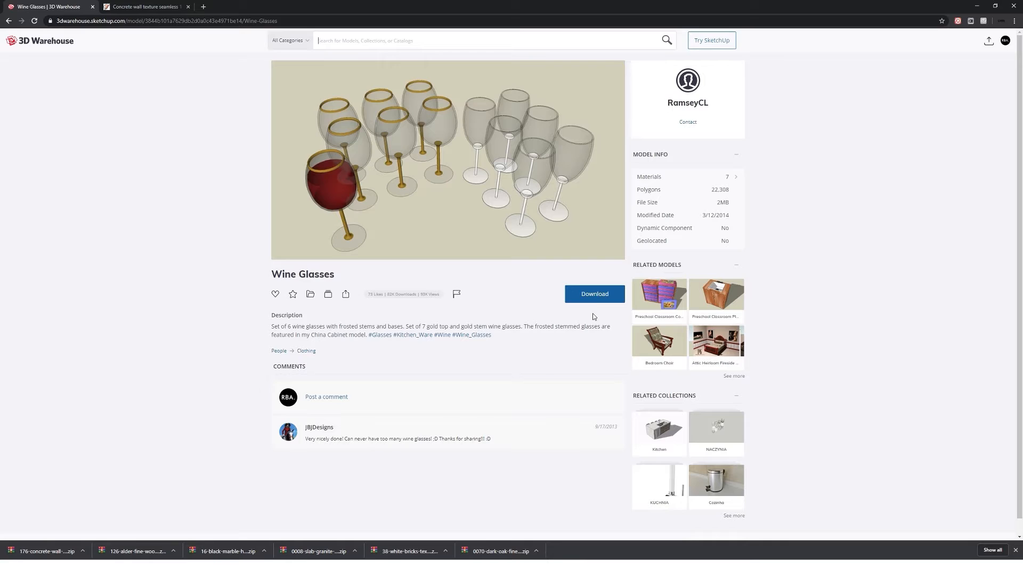
{"action": "left_click", "coordinate": [594, 298]}
{"action": "left_click", "coordinate": [584, 323]}
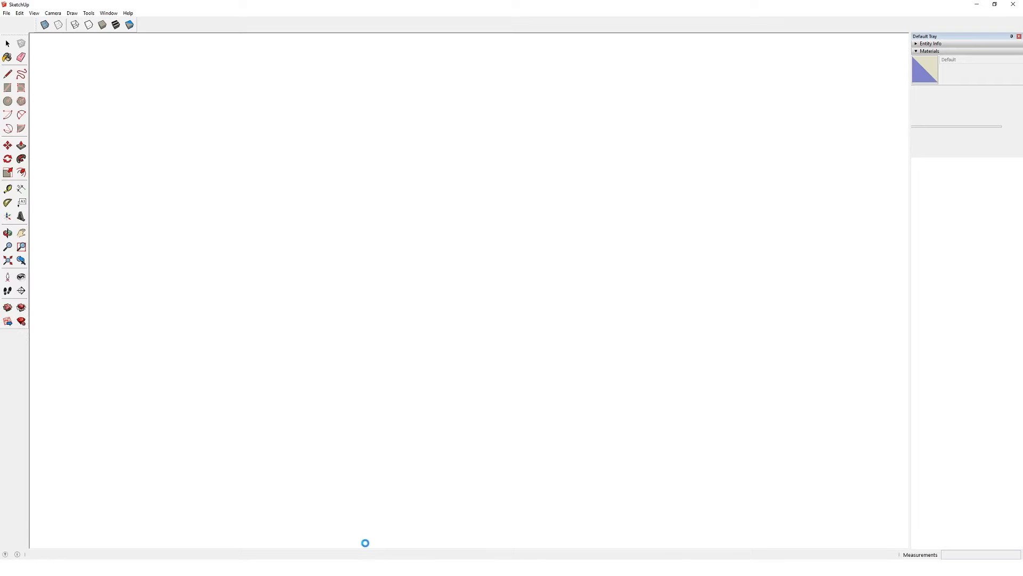
- Switch back to the kitchen model with the Enscape preview beside it, and select the wine bottle on the island
{"action": "mouse_move", "coordinate": [383, 567]}
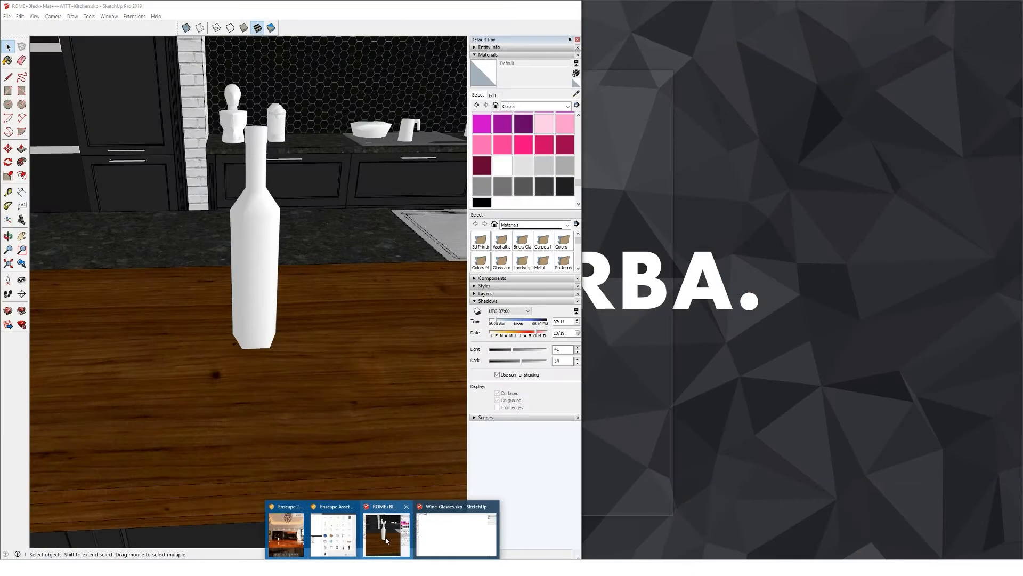
{"action": "left_click", "coordinate": [383, 534]}
{"action": "scroll", "coordinate": [285, 303], "scroll_direction": "down", "scroll_amount": 4}
{"action": "mouse_move", "coordinate": [382, 567]}
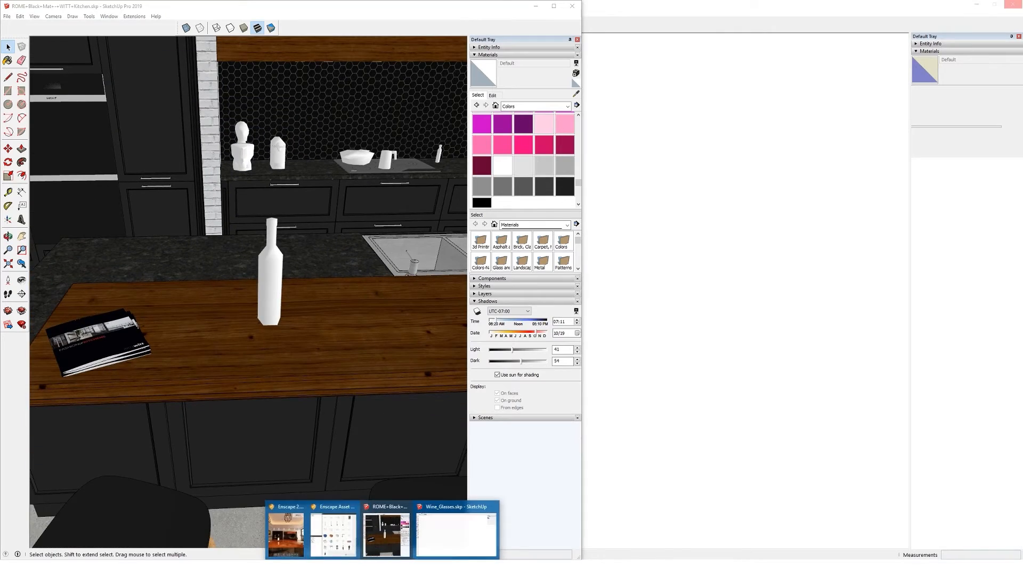
{"action": "left_click", "coordinate": [285, 535]}
{"action": "mouse_move", "coordinate": [302, 341]}
{"action": "middle_mouse_down"}
{"action": "mouse_move", "coordinate": [243, 315]}
{"action": "mouse_move", "coordinate": [290, 338]}
{"action": "middle_mouse_up"}
{"action": "left_click", "coordinate": [243, 314]}
- Open the end unit of the tall glazed cabinet for editing and hide its glass doors
{"action": "right_click_drag", "start_coordinate": [737, 390], "coordinate": [634, 394]}
{"action": "middle_click_drag", "start_coordinate": [114, 326], "coordinate": [453, 410], "text": "shift"}
{"action": "mouse_move", "coordinate": [231, 358]}
{"action": "middle_mouse_down"}
{"action": "mouse_move", "coordinate": [184, 346]}
{"action": "mouse_move", "coordinate": [203, 360]}
{"action": "middle_mouse_up"}
{"action": "scroll", "coordinate": [230, 344], "scroll_direction": "up", "scroll_amount": 3}
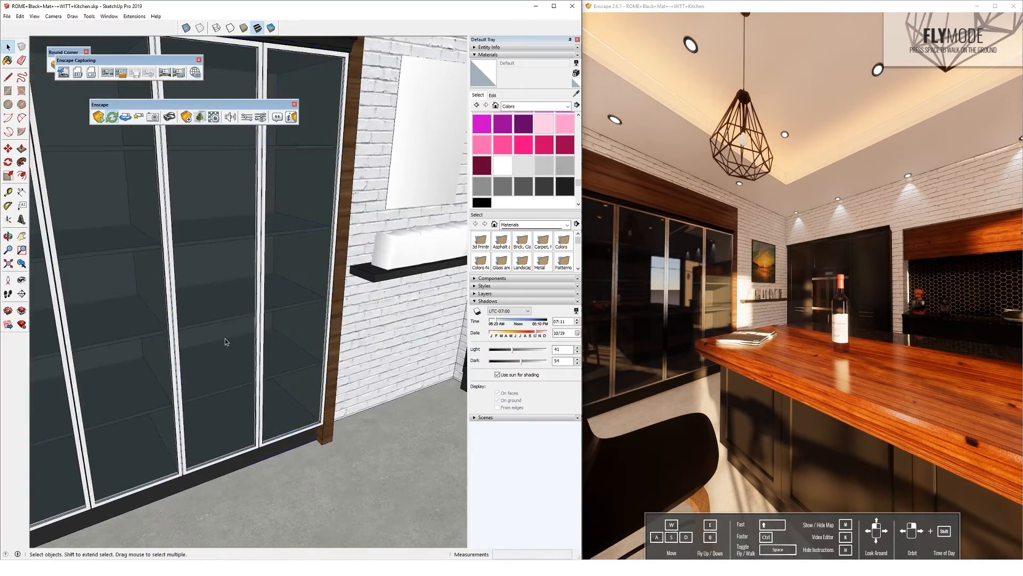
{"action": "double_click", "coordinate": [226, 341]}
{"action": "scroll", "coordinate": [233, 349], "scroll_direction": "up", "scroll_amount": 3}
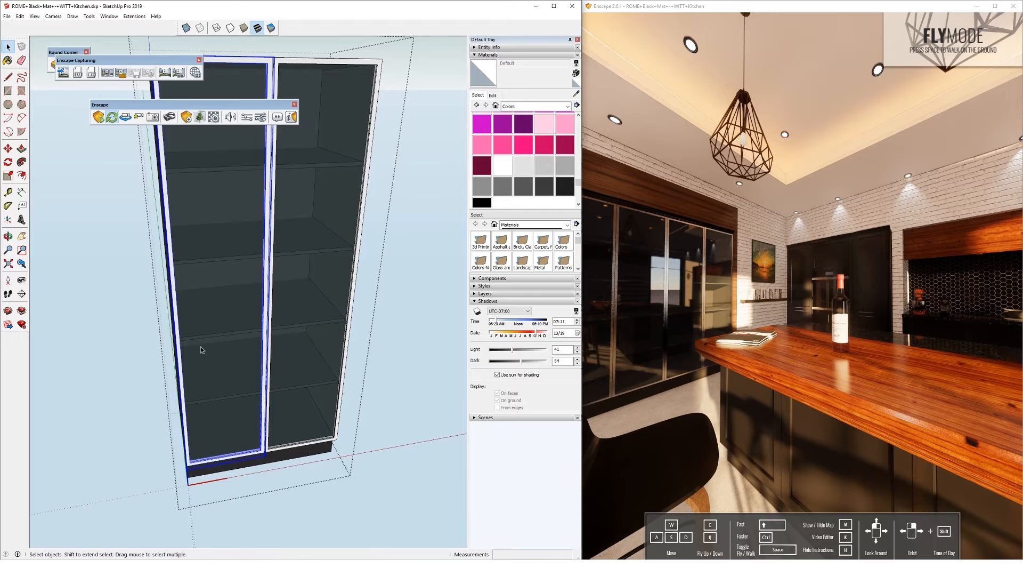
{"action": "key", "text": "Escape"}
{"action": "scroll", "coordinate": [220, 369], "scroll_direction": "up", "scroll_amount": 4}
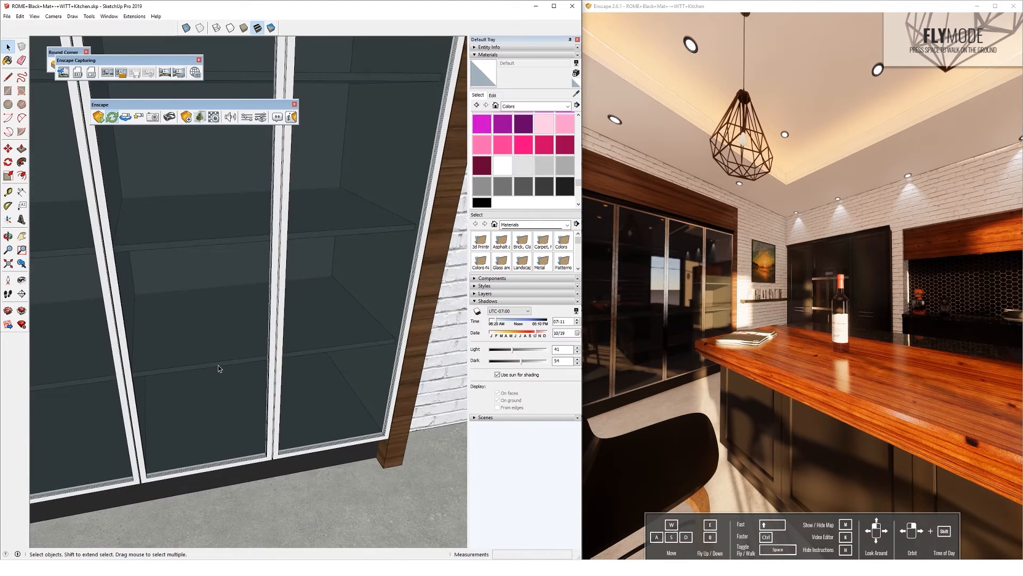
{"action": "double_click", "coordinate": [218, 368]}
{"action": "middle_click_drag", "start_coordinate": [192, 367], "coordinate": [264, 367]}
{"action": "right_click", "coordinate": [369, 328]}
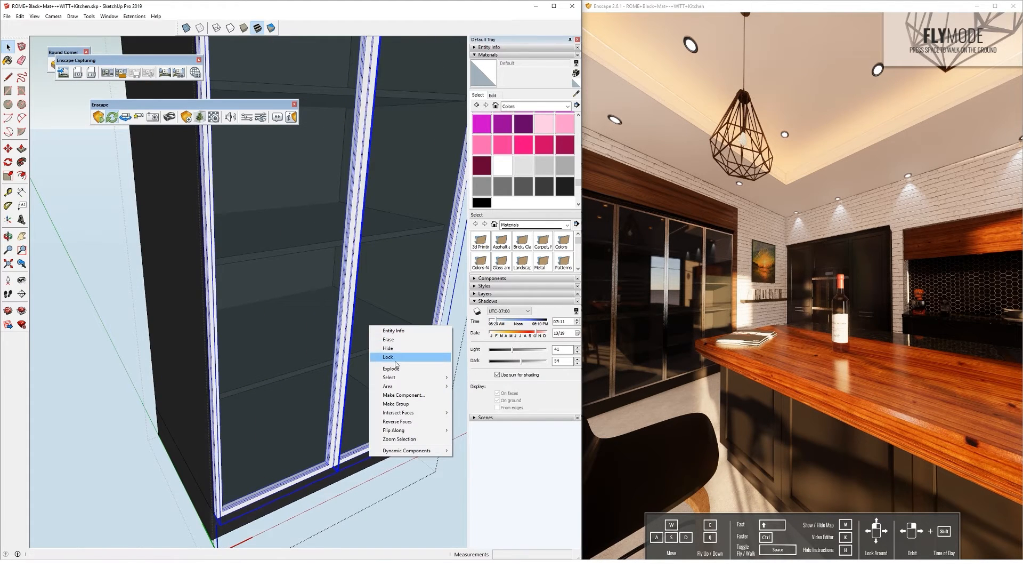
{"action": "left_click", "coordinate": [380, 353]}
- Paste the wine bottle inside the open cabinet and rotate it 90° so it lies on its side
{"action": "middle_click_drag", "start_coordinate": [381, 383], "coordinate": [264, 393]}
{"action": "key", "text": "ctrl+v"}
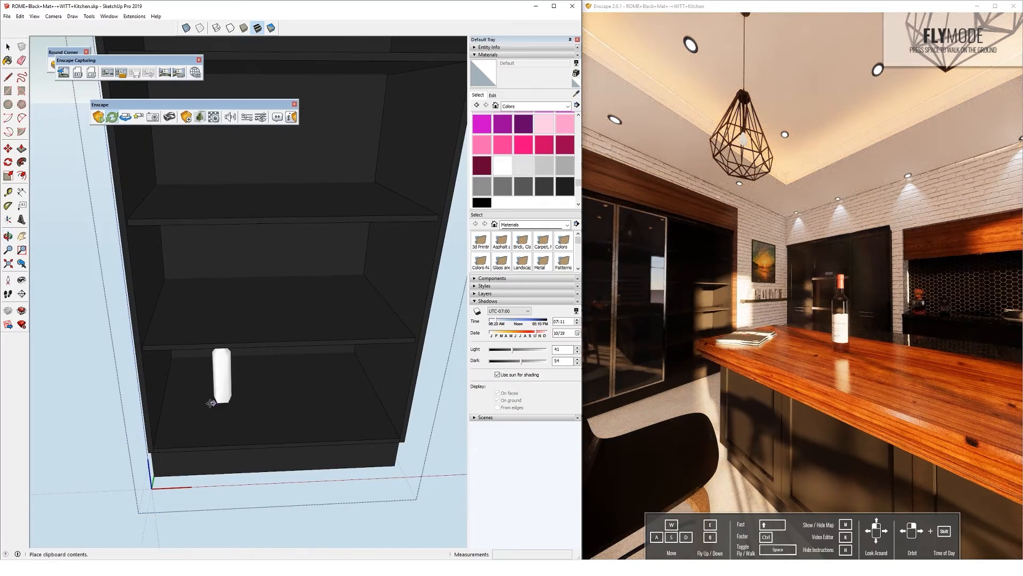
{"action": "left_click", "coordinate": [187, 418]}
{"action": "key", "text": "q"}
{"action": "mouse_move", "coordinate": [121, 303]}
{"action": "middle_mouse_down"}
{"action": "mouse_move", "coordinate": [63, 354]}
{"action": "mouse_move", "coordinate": [103, 353]}
{"action": "mouse_move", "coordinate": [94, 348]}
{"action": "middle_mouse_up"}
{"action": "scroll", "coordinate": [132, 354], "scroll_direction": "up", "scroll_amount": 3}
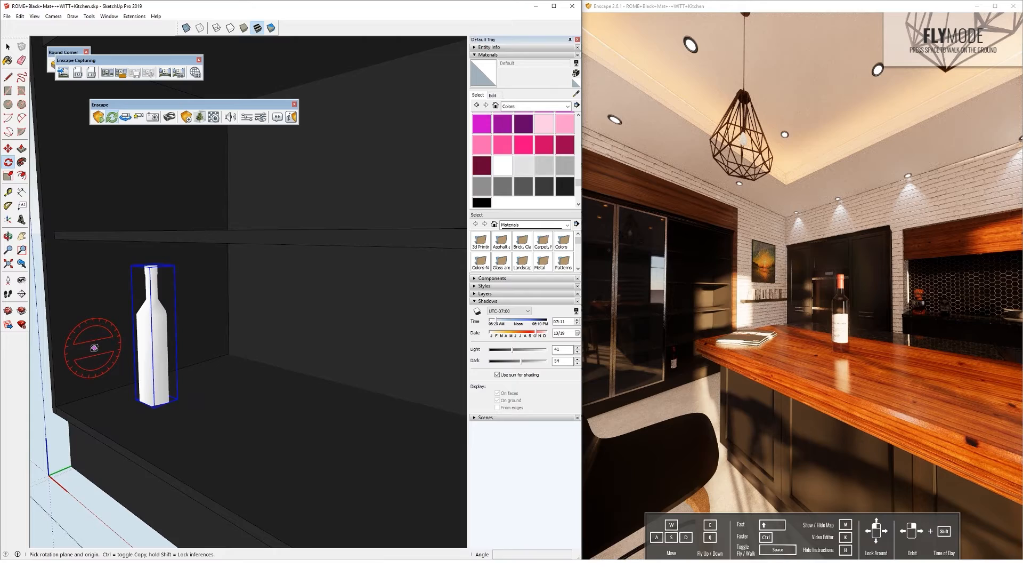
{"action": "left_click", "coordinate": [113, 343]}
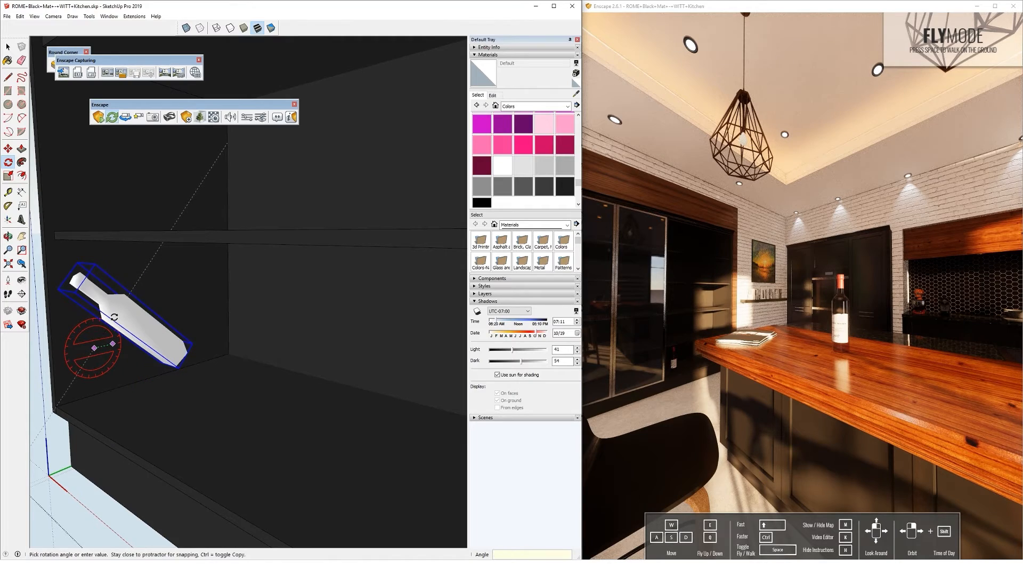
{"action": "key", "text": "Return"}
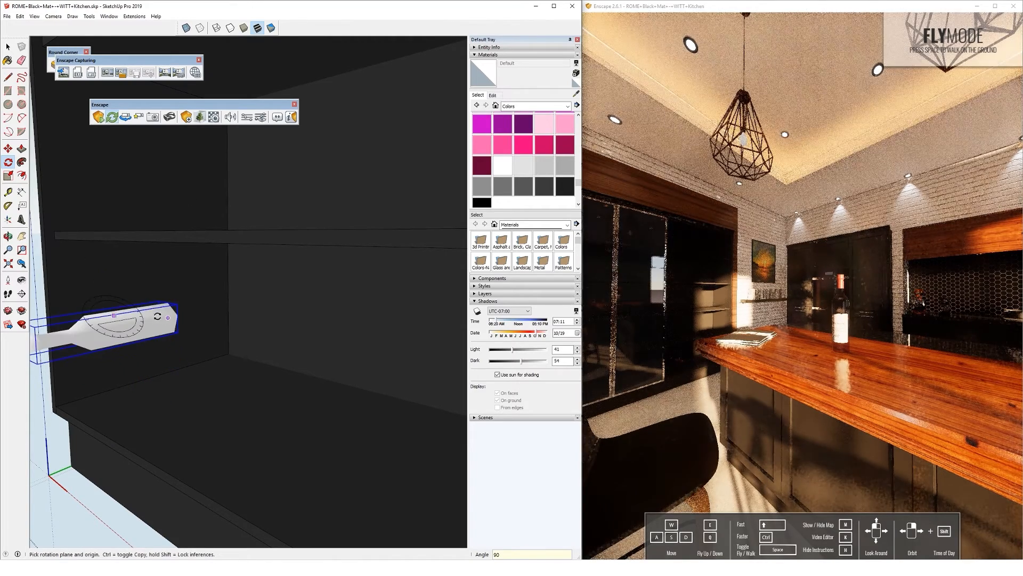
- Move the lying bottle about 160 mm down the blue axis onto the cabinet's lowest shelf
{"action": "middle_click_drag", "start_coordinate": [132, 321], "coordinate": [307, 358]}
{"action": "mouse_move", "coordinate": [282, 439]}
{"action": "middle_mouse_down"}
{"action": "mouse_move", "coordinate": [146, 429]}
{"action": "mouse_move", "coordinate": [251, 378]}
{"action": "mouse_move", "coordinate": [376, 339]}
{"action": "middle_mouse_up"}
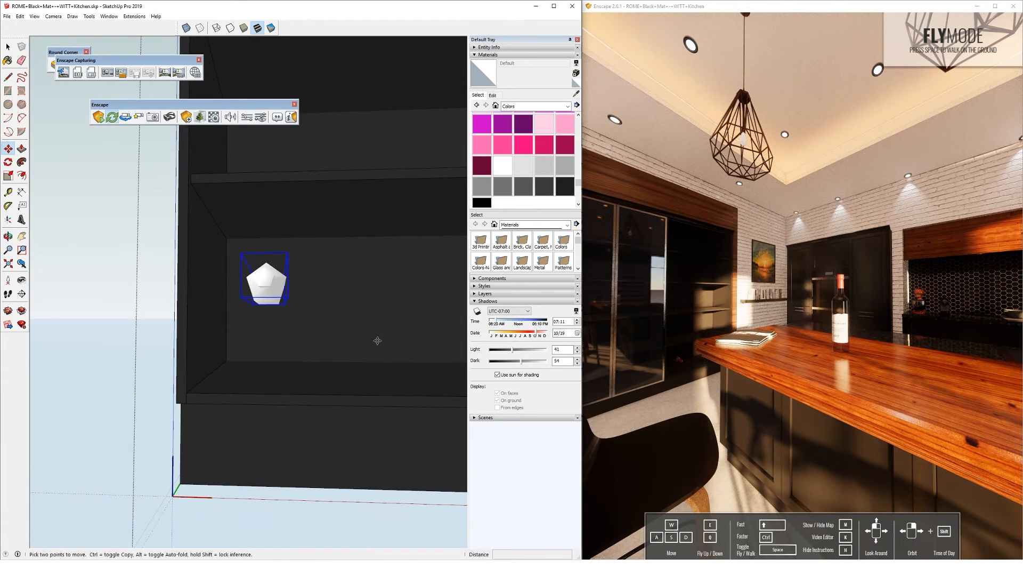
{"action": "left_click", "coordinate": [348, 269]}
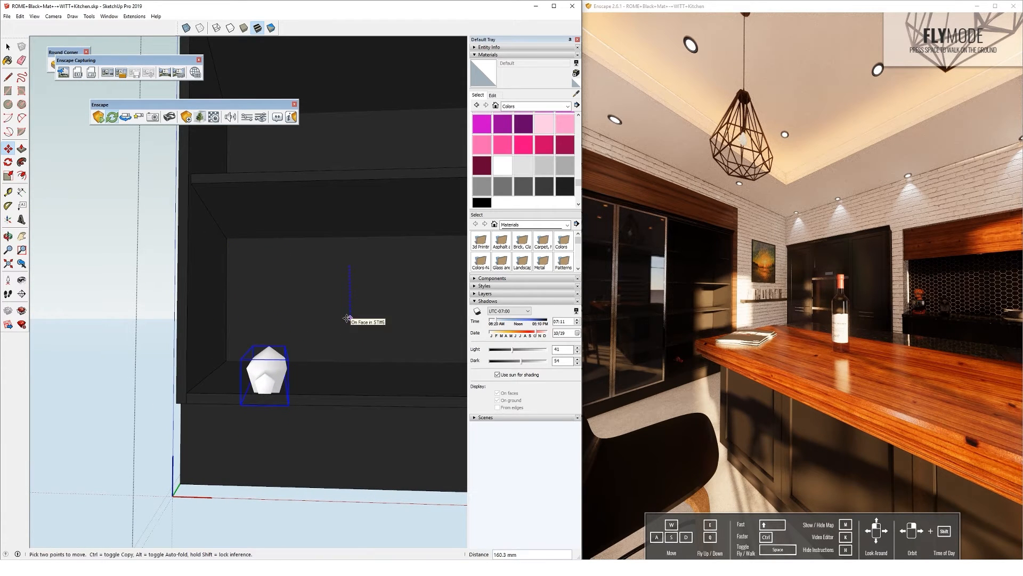
{"action": "left_click", "coordinate": [348, 319]}
- Copy the lying bottle about 87 mm along the red axis and repeat it with 10x to fill the shelf
{"action": "mouse_move", "coordinate": [297, 442]}
{"action": "middle_mouse_down"}
{"action": "mouse_move", "coordinate": [303, 406]}
{"action": "mouse_move", "coordinate": [191, 404]}
{"action": "mouse_move", "coordinate": [226, 369]}
{"action": "mouse_move", "coordinate": [309, 392]}
{"action": "mouse_move", "coordinate": [298, 379]}
{"action": "mouse_move", "coordinate": [226, 421]}
{"action": "middle_mouse_up"}
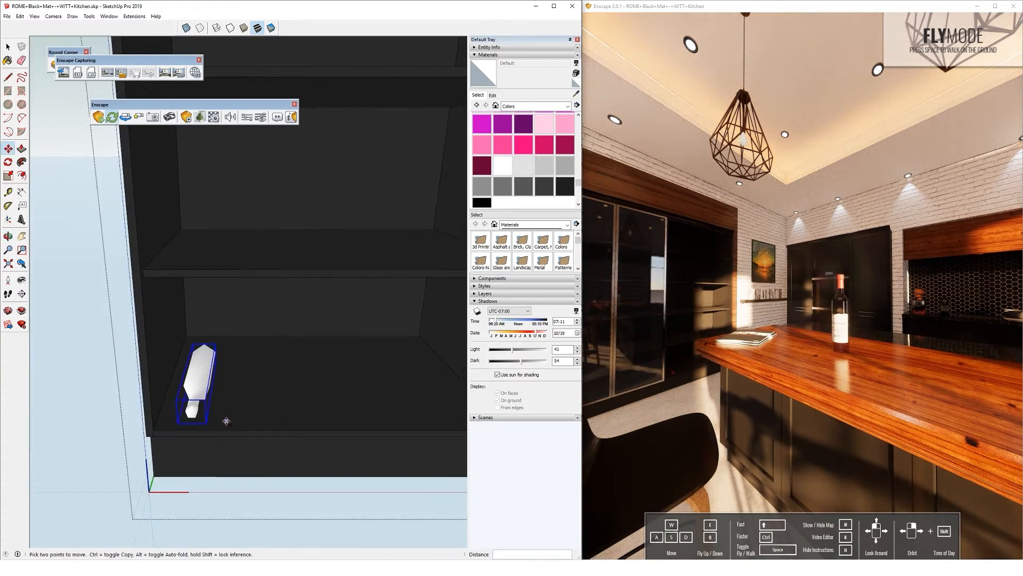
{"action": "left_click", "coordinate": [256, 414]}
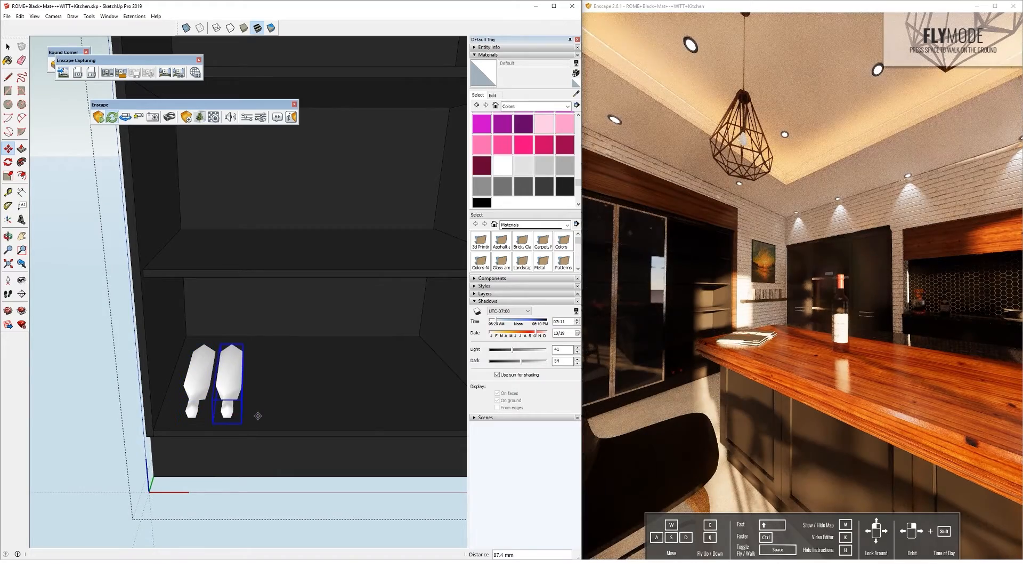
{"action": "type", "text": "10x"}
{"action": "key", "text": "Return"}
{"action": "key", "text": "space"}
{"action": "scroll", "coordinate": [201, 329], "scroll_direction": "down", "scroll_amount": 4}
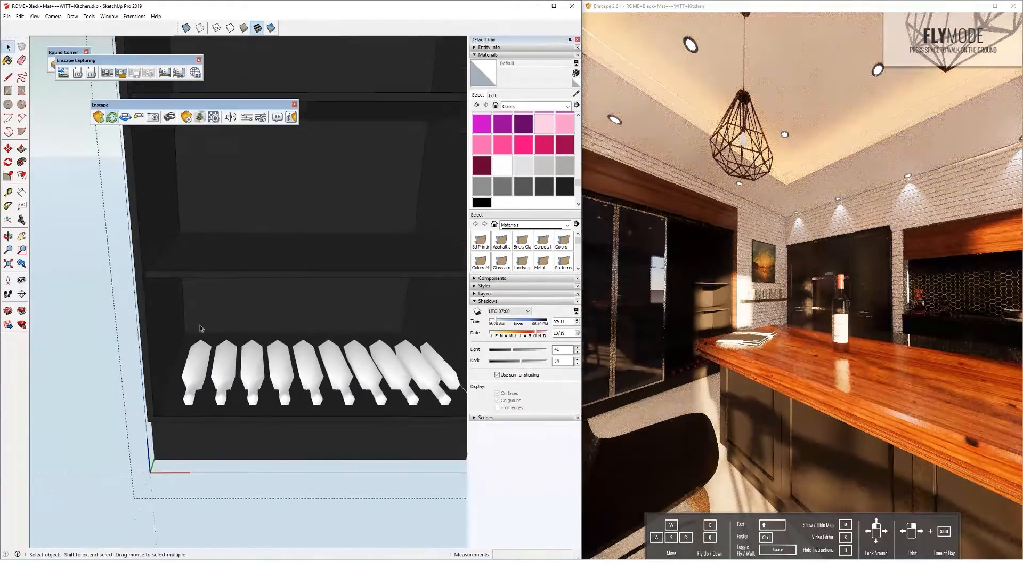
- Delete the surplus bottle at the far end of the row on the lowest shelf
{"action": "left_click", "coordinate": [367, 358]}
{"action": "scroll", "coordinate": [341, 365], "scroll_direction": "up", "scroll_amount": 2}
{"action": "key", "text": "Delete"}
- Move the whole row of lying bottles on the lowest shelf about 50 mm along the red axis to centre it
{"action": "left_click", "coordinate": [342, 356]}
{"action": "left_click", "coordinate": [323, 352], "text": "shift"}
{"action": "left_click", "coordinate": [298, 352], "text": "shift"}
{"action": "left_click", "coordinate": [274, 352], "text": "shift"}
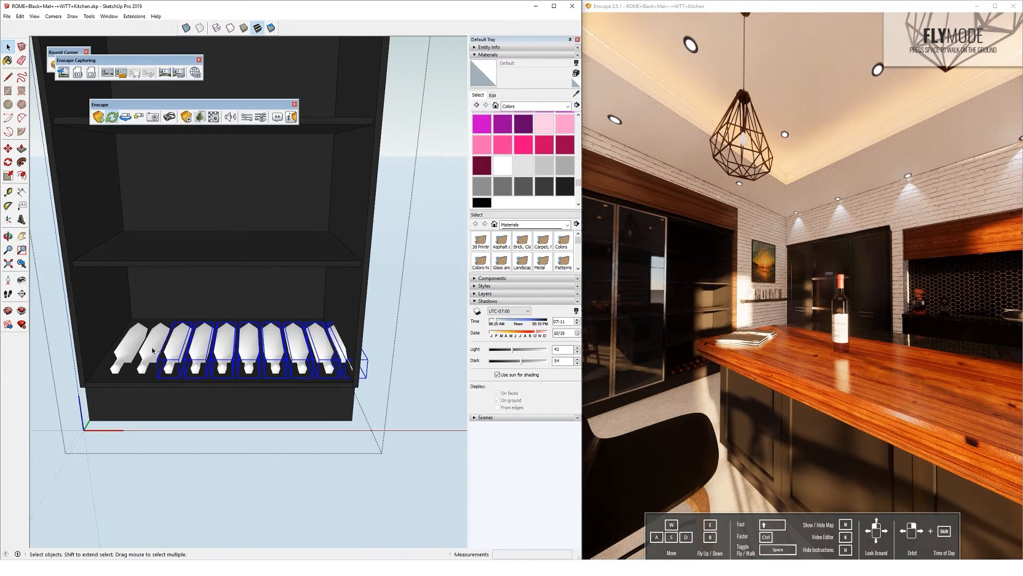
{"action": "middle_click_drag", "start_coordinate": [141, 352], "coordinate": [189, 301]}
{"action": "scroll", "coordinate": [256, 402], "scroll_direction": "up", "scroll_amount": 1}
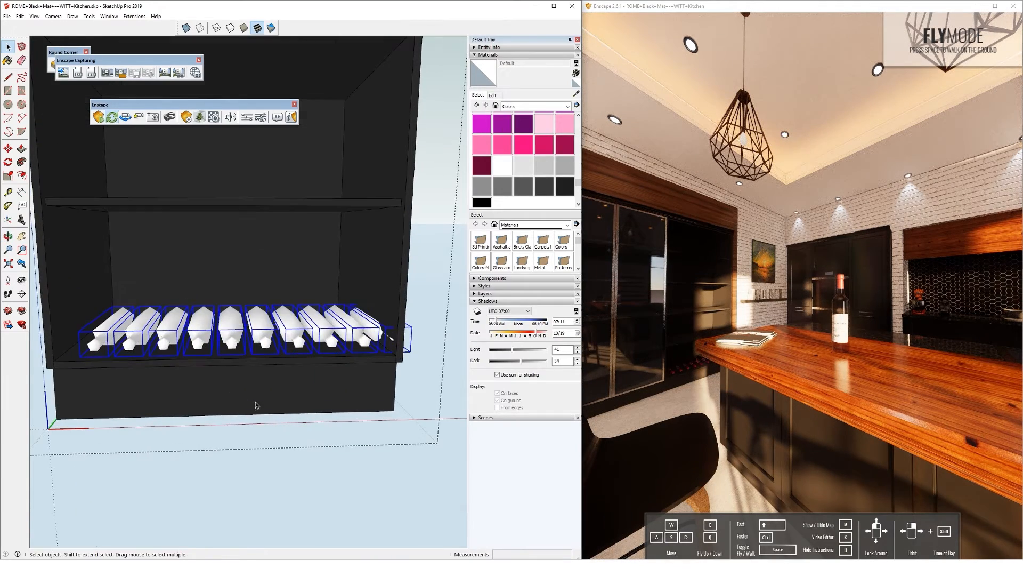
{"action": "left_click", "coordinate": [284, 400]}
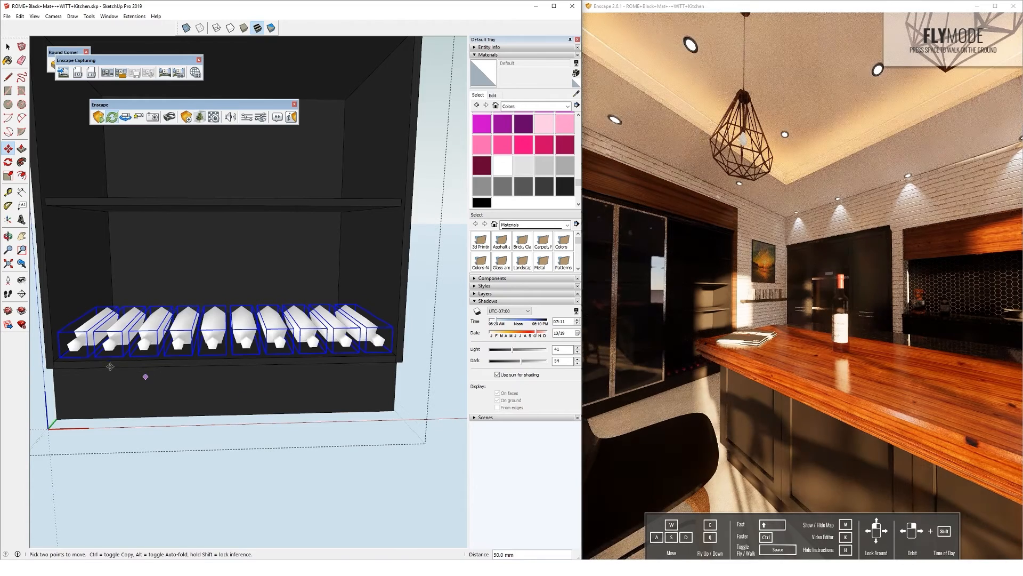
- Copy the bottle row about 72 mm diagonally upward to stack a second, staggered row on the first
{"action": "scroll", "coordinate": [205, 392], "scroll_direction": "up", "scroll_amount": 3}
{"action": "middle_click_drag", "start_coordinate": [191, 388], "coordinate": [180, 336]}
{"action": "left_click", "coordinate": [192, 493]}
{"action": "key", "text": "ctrl"}
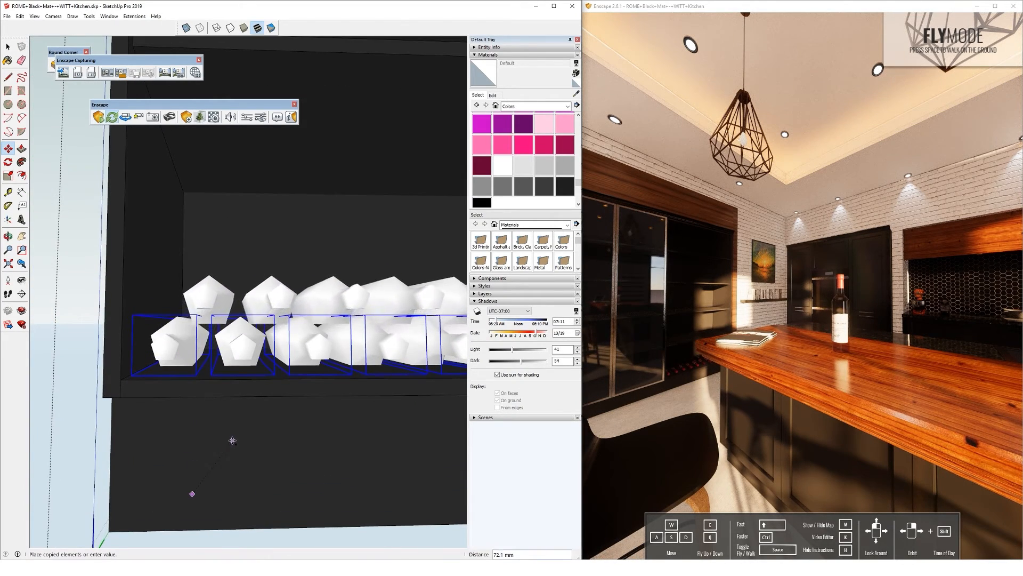
{"action": "left_click", "coordinate": [233, 440]}
{"action": "key", "text": "space"}
- Delete the surplus bottle at the far end of the upper row that sticks through the cabinet side
{"action": "scroll", "coordinate": [160, 304], "scroll_direction": "down", "scroll_amount": 2}
{"action": "scroll", "coordinate": [160, 305], "scroll_direction": "down", "scroll_amount": 2}
{"action": "scroll", "coordinate": [370, 323], "scroll_direction": "up", "scroll_amount": 3}
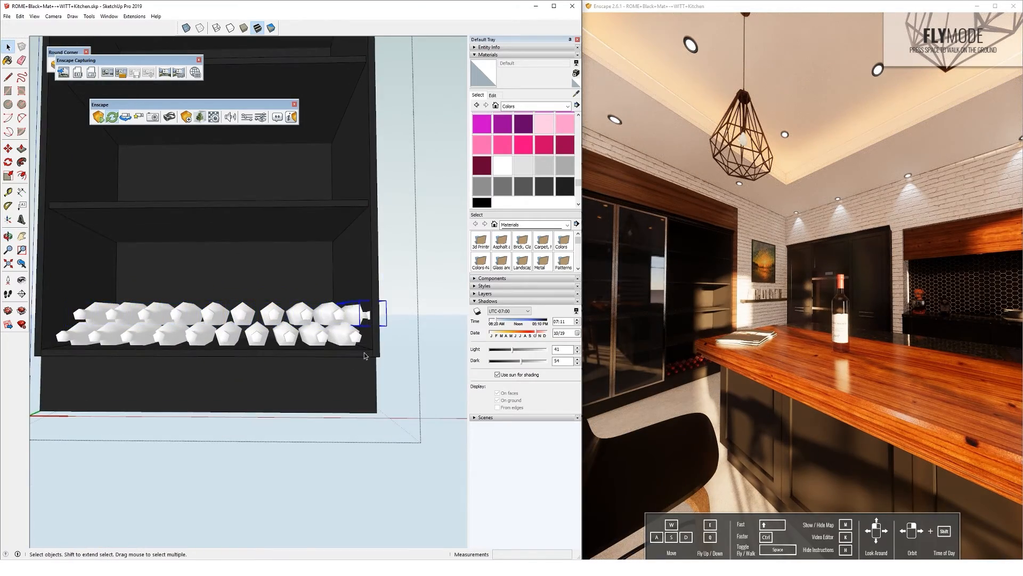
{"action": "key", "text": "Delete"}
- Select both stacked bottle rows and copy them about 397 mm up onto the next shelf
{"action": "middle_click_drag", "start_coordinate": [346, 378], "coordinate": [353, 382]}
{"action": "left_click", "coordinate": [150, 328]}
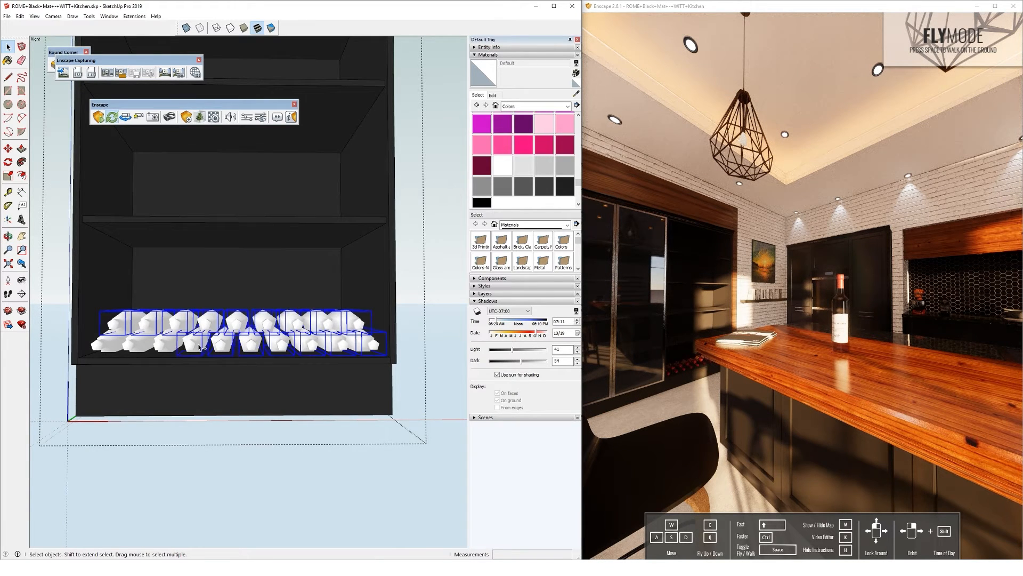
{"action": "middle_click_drag", "start_coordinate": [209, 338], "coordinate": [44, 431]}
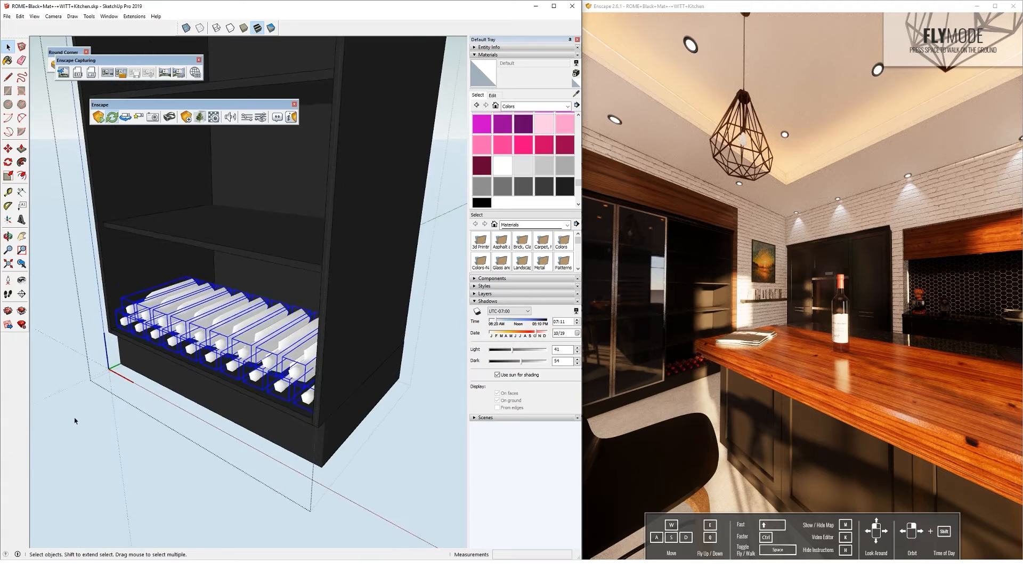
{"action": "scroll", "coordinate": [111, 344], "scroll_direction": "up", "scroll_amount": 4}
{"action": "key", "text": "m"}
{"action": "key", "text": "ctrl"}
{"action": "left_click", "coordinate": [104, 318]}
{"action": "scroll", "coordinate": [149, 346], "scroll_direction": "down", "scroll_amount": 3}
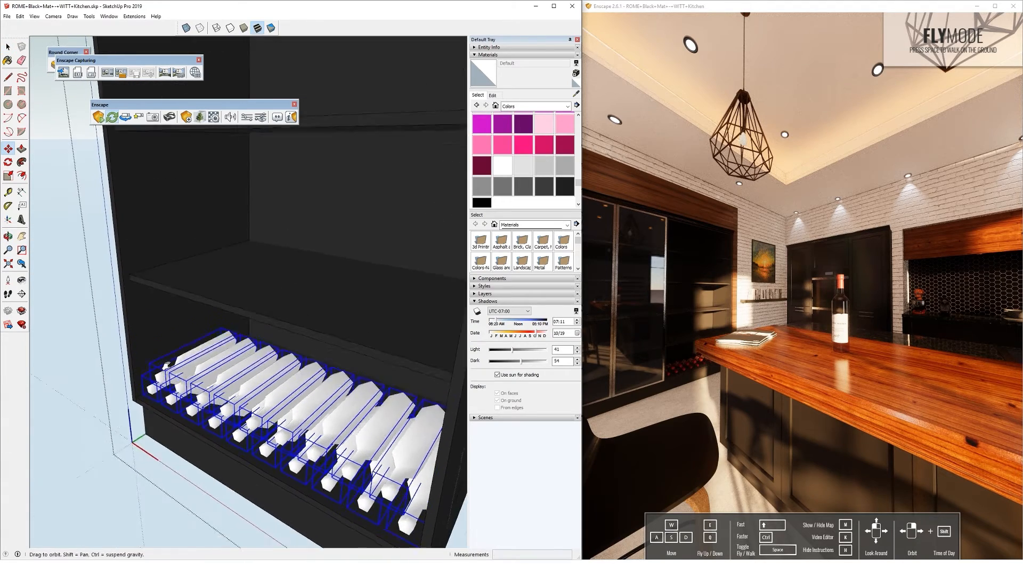
{"action": "left_click", "coordinate": [135, 278]}
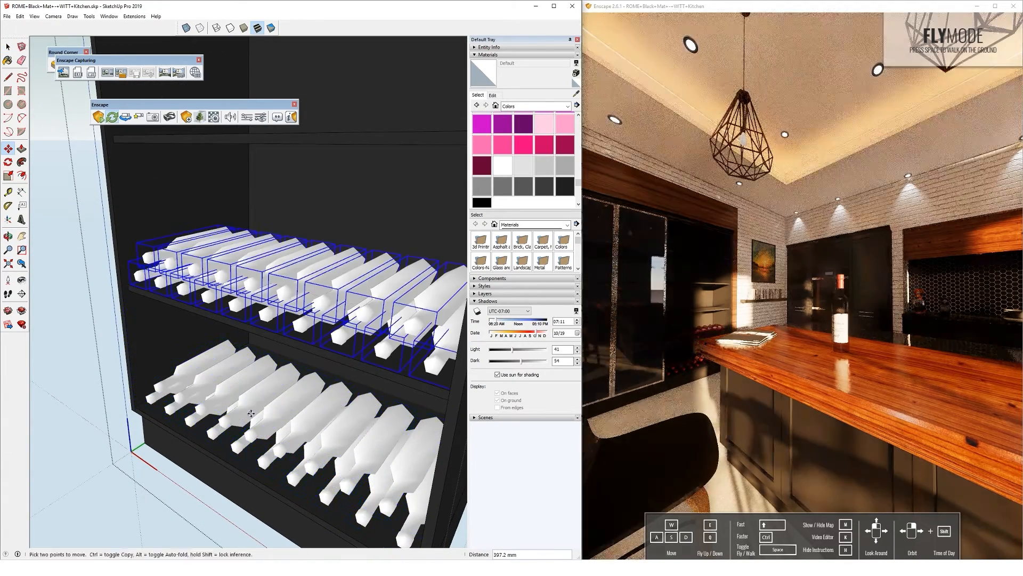
- Copy the second shelf's bottles up one shelf and repeat the copy with 3x to fill the remaining shelves
{"action": "scroll", "coordinate": [160, 287], "scroll_direction": "down", "scroll_amount": 3}
{"action": "scroll", "coordinate": [255, 383], "scroll_direction": "up", "scroll_amount": 3}
{"action": "scroll", "coordinate": [259, 390], "scroll_direction": "up", "scroll_amount": 2}
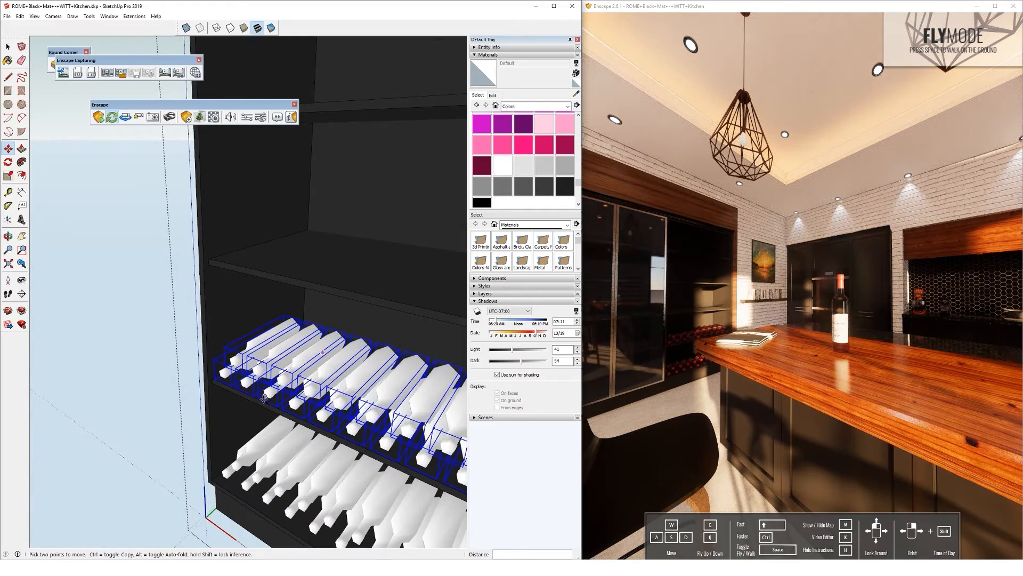
{"action": "key", "text": "ctrl"}
{"action": "left_click", "coordinate": [212, 379]}
{"action": "left_click", "coordinate": [209, 260]}
{"action": "scroll", "coordinate": [256, 375], "scroll_direction": "down", "scroll_amount": 3}
{"action": "mouse_move", "coordinate": [273, 347]}
{"action": "middle_mouse_down"}
{"action": "mouse_move", "coordinate": [283, 358]}
{"action": "mouse_move", "coordinate": [144, 336]}
{"action": "middle_mouse_up"}
{"action": "key", "text": "Return"}
{"action": "key", "text": "space"}
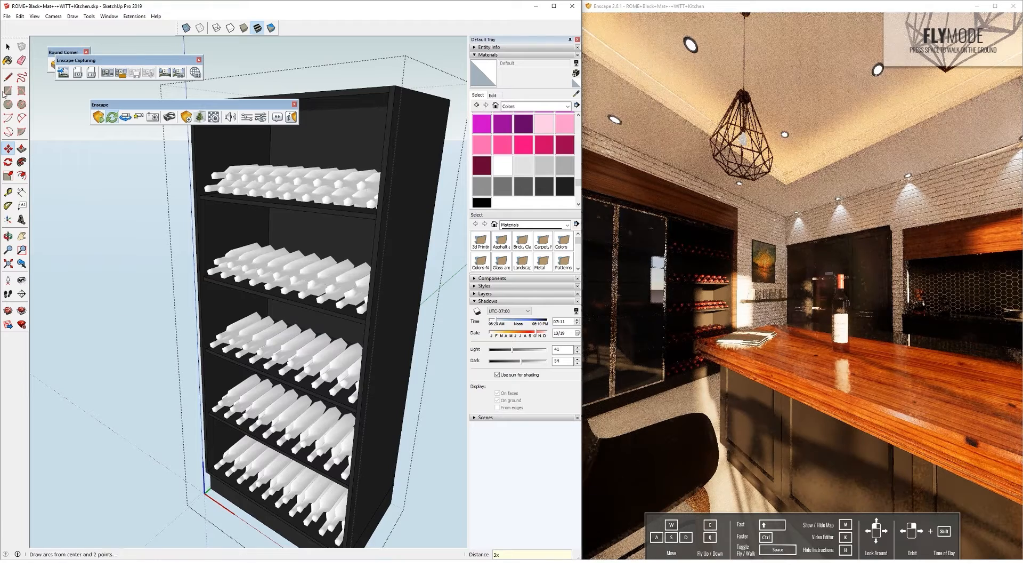
- Unhide the last hidden parts, the glass doors in front of the bottle shelves
{"action": "left_click", "coordinate": [20, 16]}
{"action": "mouse_move", "coordinate": [34, 16]}
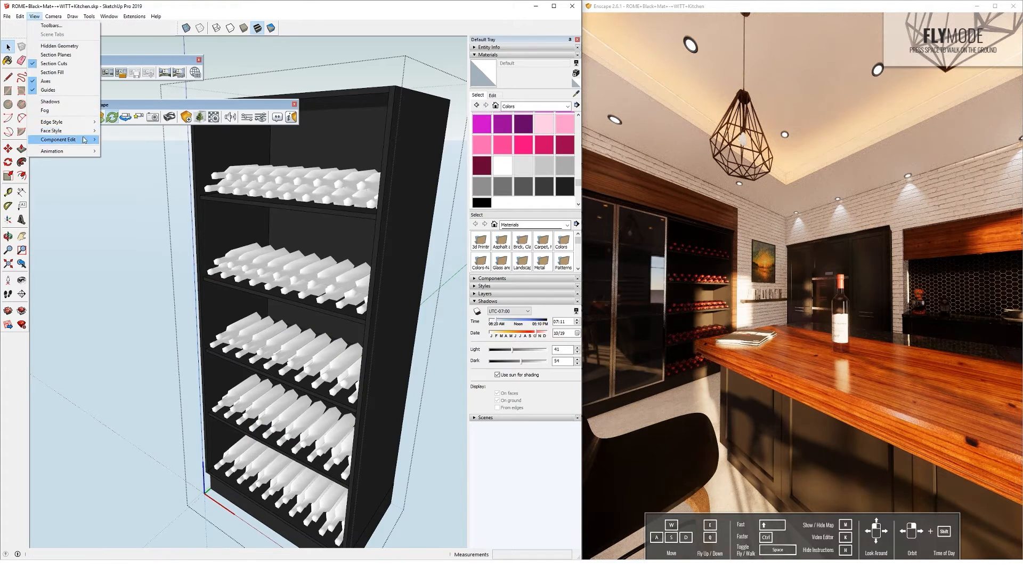
{"action": "left_click", "coordinate": [55, 46]}
{"action": "left_click", "coordinate": [19, 16]}
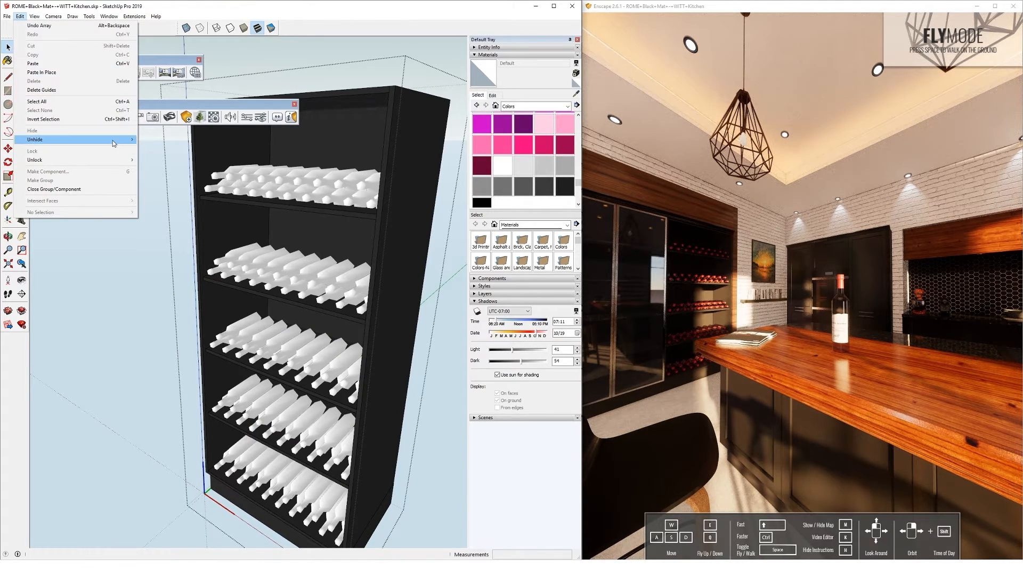
{"action": "left_click", "coordinate": [163, 148]}
{"action": "scroll", "coordinate": [273, 196], "scroll_direction": "up", "scroll_amount": 5}
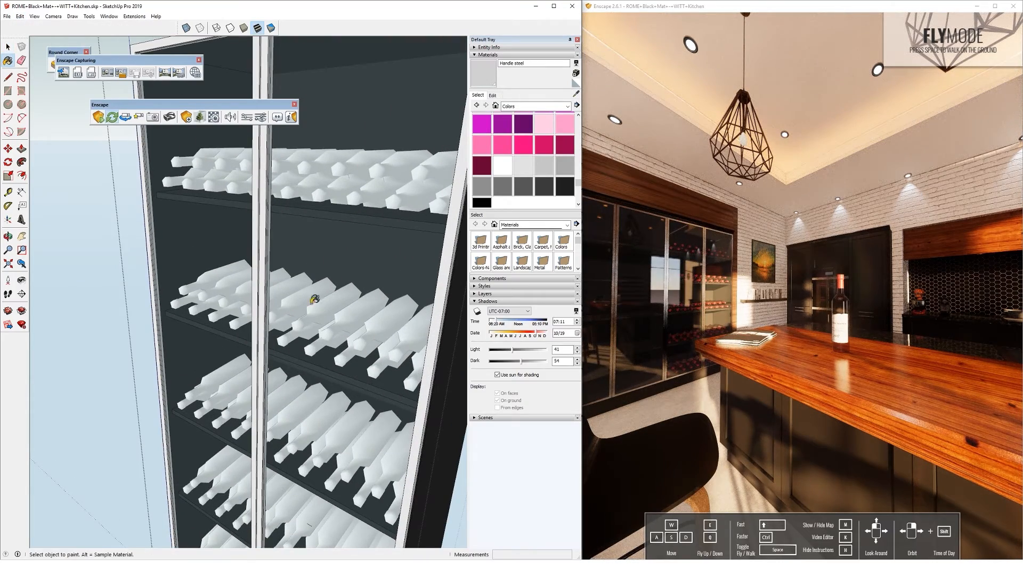
{"action": "scroll", "coordinate": [315, 300], "scroll_direction": "down", "scroll_amount": 5}
{"action": "scroll", "coordinate": [253, 403], "scroll_direction": "down", "scroll_amount": 4}
{"action": "key", "text": "Escape"}
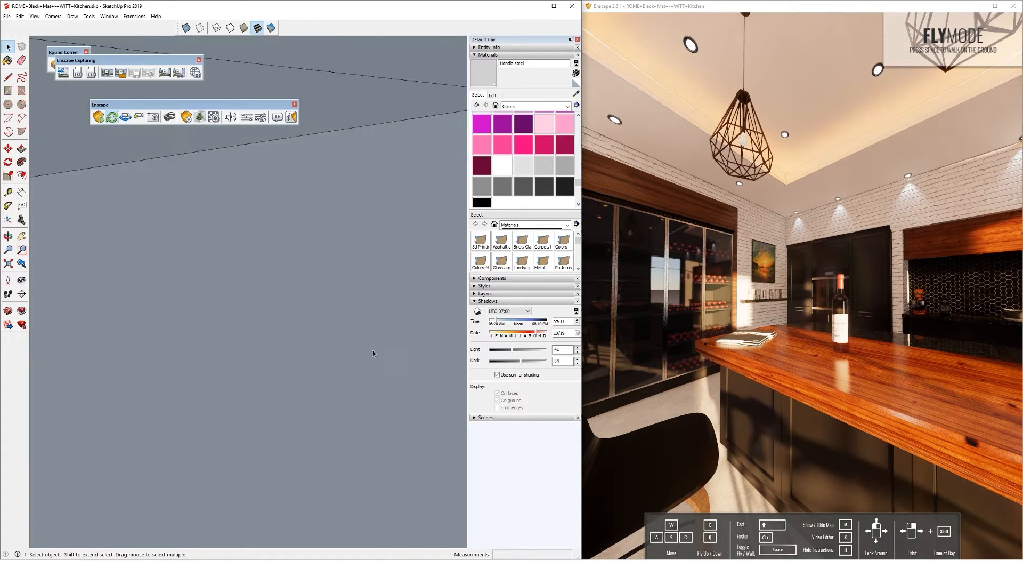
- Unhide all geometry of the kitchen model and hide the roof and ceiling to gain access from above
{"action": "scroll", "coordinate": [378, 358], "scroll_direction": "down", "scroll_amount": 8}
{"action": "scroll", "coordinate": [215, 315], "scroll_direction": "up", "scroll_amount": 5}
{"action": "left_click", "coordinate": [19, 16]}
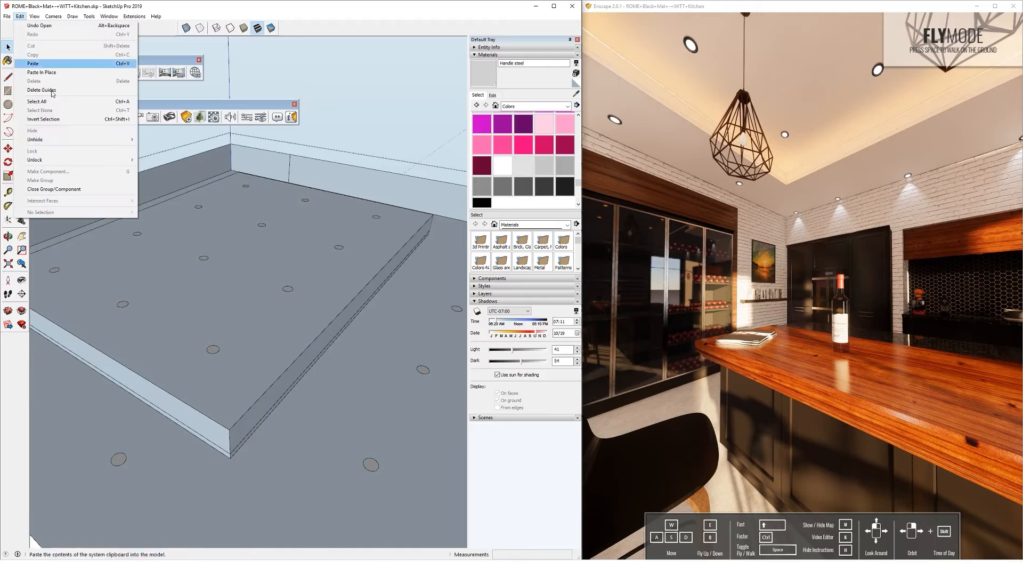
{"action": "left_click", "coordinate": [153, 158]}
{"action": "left_click", "coordinate": [304, 154]}
{"action": "right_click", "coordinate": [255, 212]}
{"action": "left_click", "coordinate": [274, 233]}
- Delete the empty glazed cabinet beside the one filled with wine bottles
{"action": "middle_click_drag", "start_coordinate": [211, 320], "coordinate": [277, 301], "text": "shift"}
{"action": "scroll", "coordinate": [259, 275], "scroll_direction": "up", "scroll_amount": 5}
{"action": "left_click", "coordinate": [275, 303]}
{"action": "key", "text": "Delete"}
- Copy the filled wine cabinet 900 mm along the green axis from its lower corner into the vacated bay
{"action": "right_click", "coordinate": [356, 327]}
{"action": "left_click", "coordinate": [384, 372]}
{"action": "scroll", "coordinate": [325, 413], "scroll_direction": "up", "scroll_amount": 3}
{"action": "key", "text": "m"}
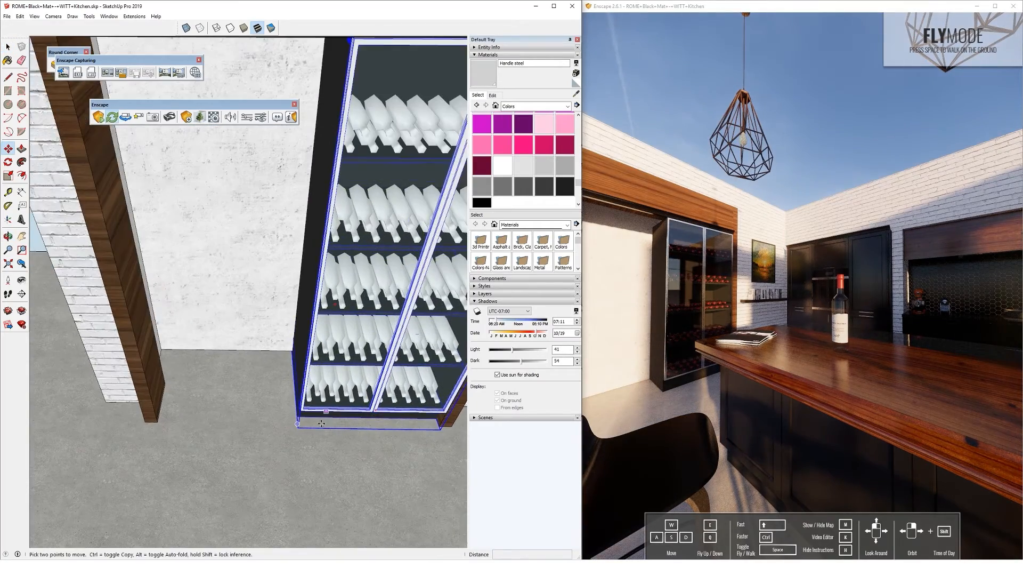
{"action": "key", "text": "ctrl"}
{"action": "left_click", "coordinate": [297, 409]}
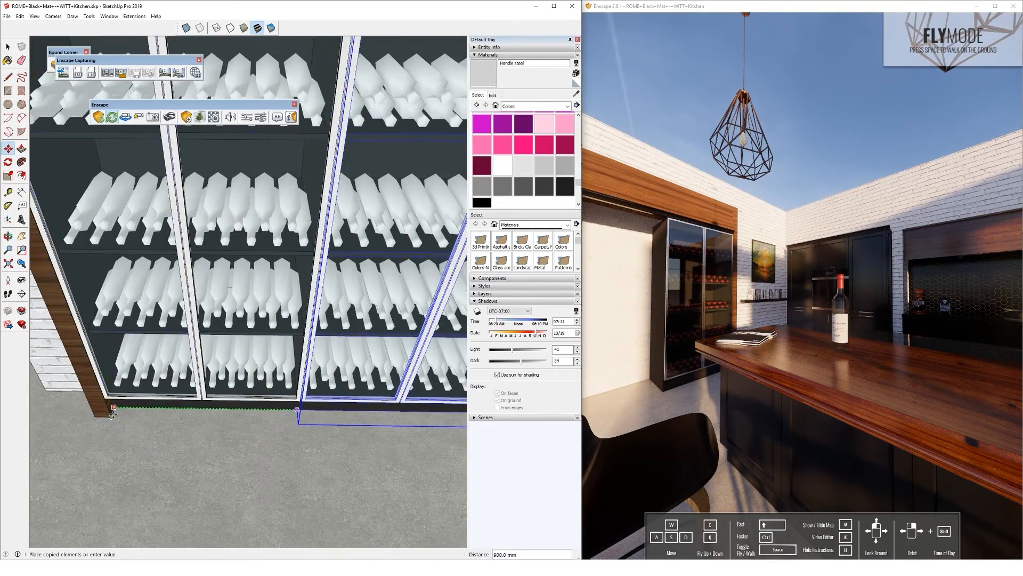
{"action": "left_click", "coordinate": [113, 415]}
{"action": "scroll", "coordinate": [220, 353], "scroll_direction": "down", "scroll_amount": 1}
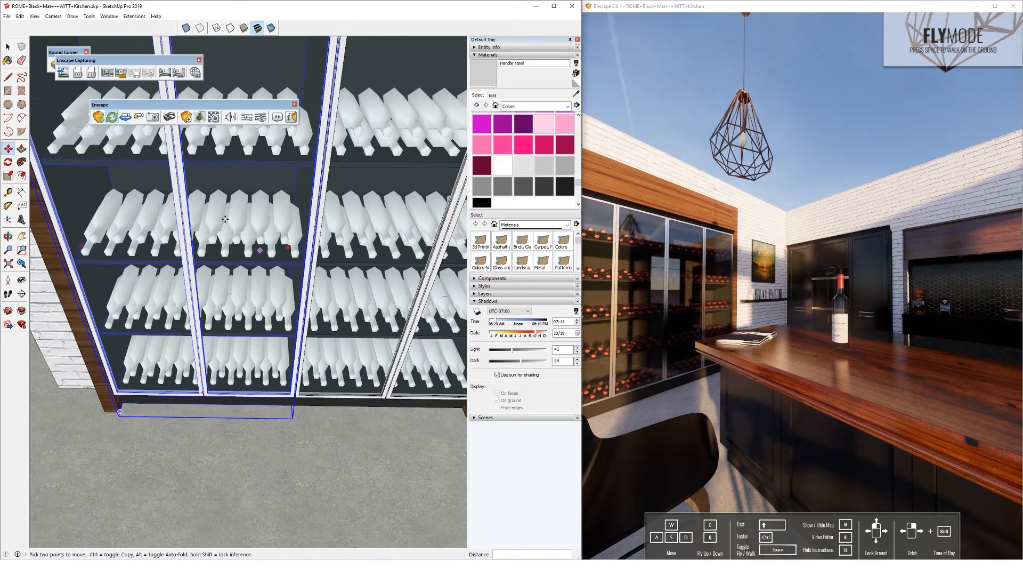
{"action": "left_click", "coordinate": [8, 47]}
- Unhide the roof and ceiling and turn the Enscape view towards the wine bottle on the island
{"action": "scroll", "coordinate": [164, 289], "scroll_direction": "down", "scroll_amount": 2}
{"action": "middle_click_drag", "start_coordinate": [164, 289], "coordinate": [361, 277]}
{"action": "left_click", "coordinate": [19, 16]}
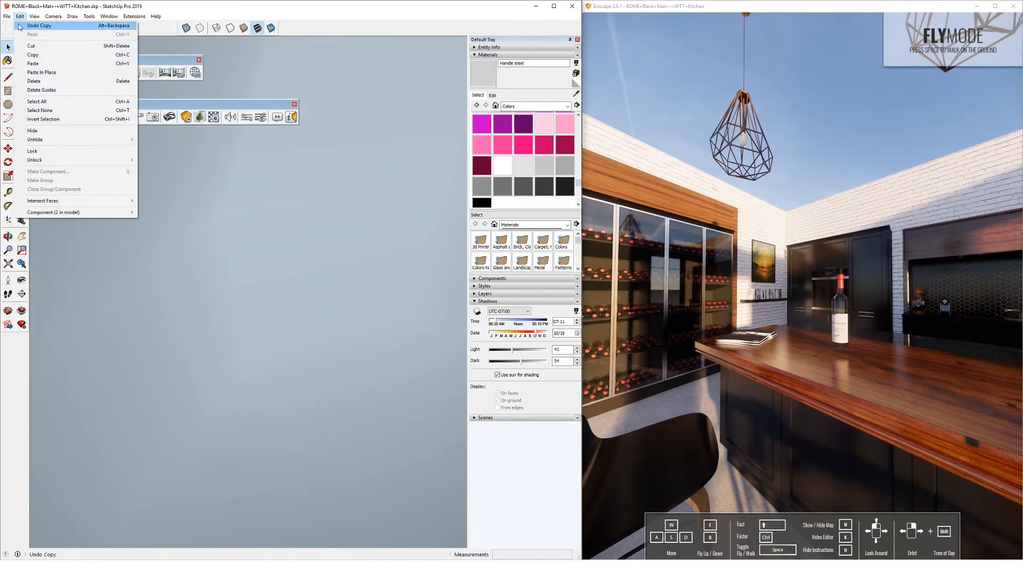
{"action": "left_click", "coordinate": [152, 158]}
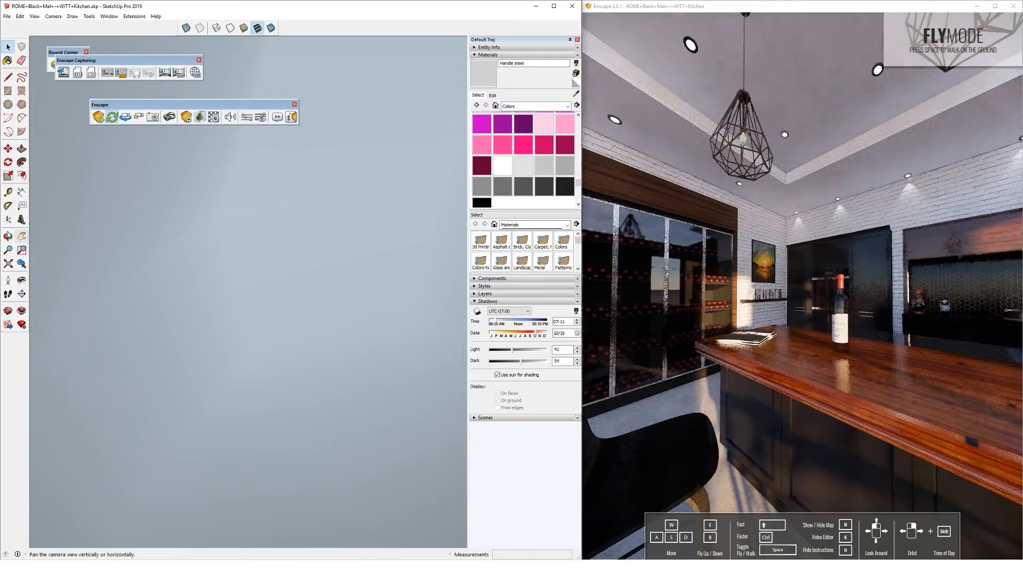
{"action": "left_click", "coordinate": [8, 263]}
{"action": "left_click_drag", "start_coordinate": [760, 307], "coordinate": [863, 306]}
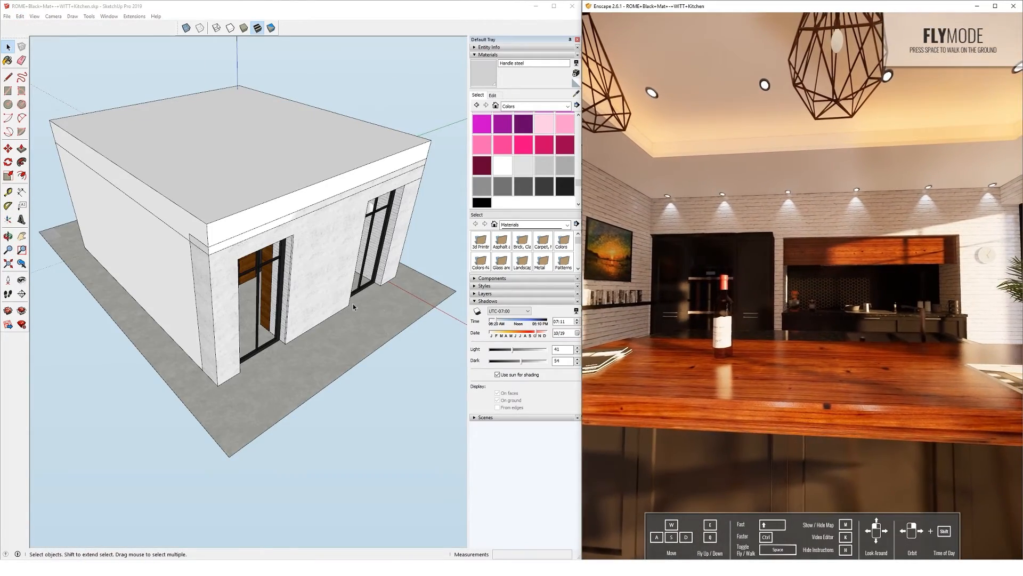
- Switch to the Wine_Glasses.skp SketchUp window, open the gold-rimmed glass set and select a single empty glass to copy
{"action": "left_click", "coordinate": [429, 539]}
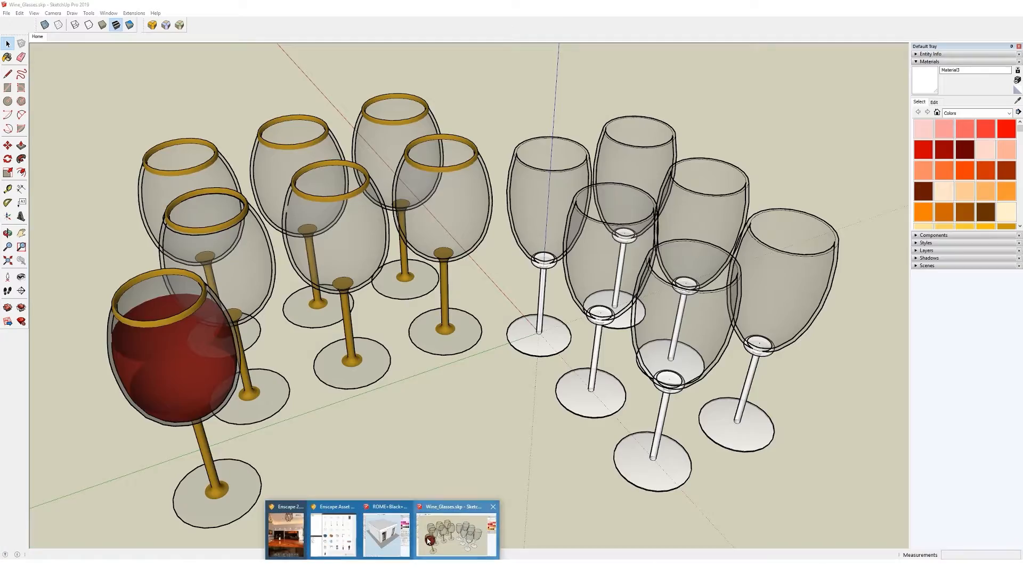
{"action": "mouse_move", "coordinate": [634, 277]}
{"action": "middle_mouse_down"}
{"action": "mouse_move", "coordinate": [613, 256]}
{"action": "mouse_move", "coordinate": [611, 159]}
{"action": "mouse_move", "coordinate": [586, 375]}
{"action": "middle_mouse_up"}
{"action": "left_click", "coordinate": [405, 256]}
{"action": "scroll", "coordinate": [402, 258], "scroll_direction": "up", "scroll_amount": 3}
{"action": "double_click", "coordinate": [401, 258]}
{"action": "left_click", "coordinate": [401, 259]}
{"action": "middle_click_drag", "start_coordinate": [410, 266], "coordinate": [364, 316], "text": "shift"}
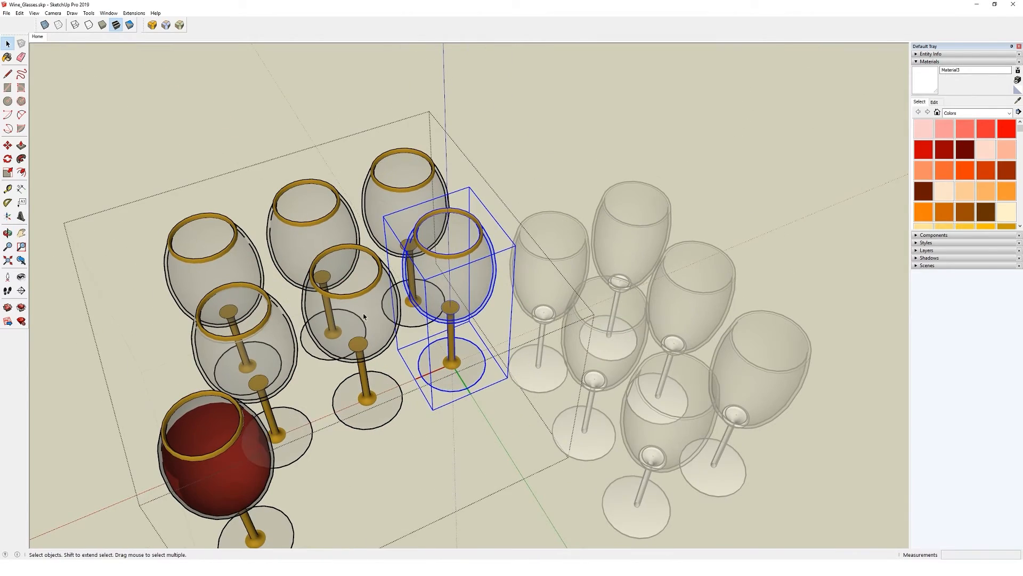
- Switch back to the kitchen model and paste the gold-rimmed wine glass on the island beside the bottle
{"action": "mouse_move", "coordinate": [333, 566]}
{"action": "mouse_move", "coordinate": [295, 536]}
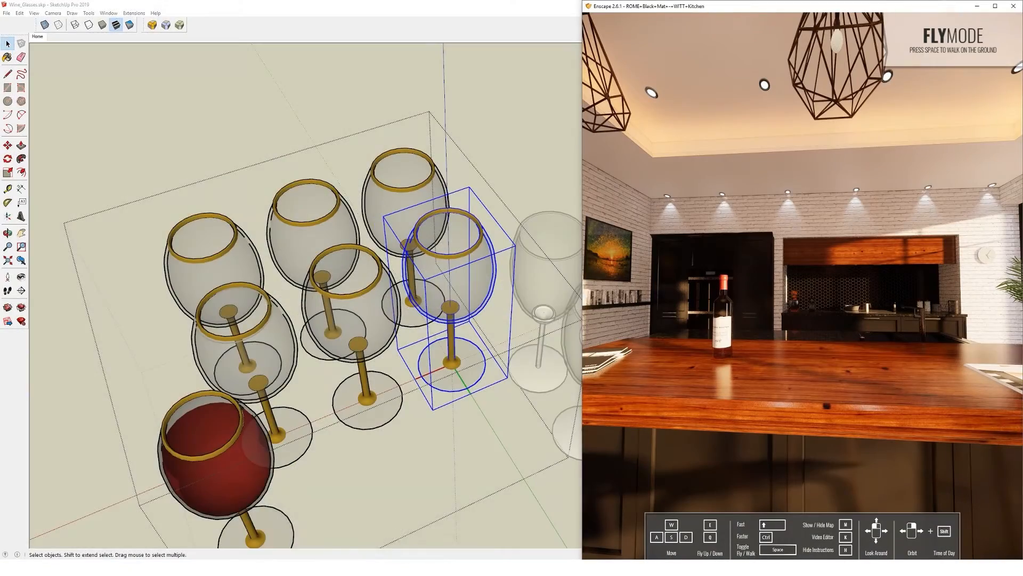
{"action": "left_click", "coordinate": [391, 533]}
{"action": "scroll", "coordinate": [288, 271], "scroll_direction": "up", "scroll_amount": 10}
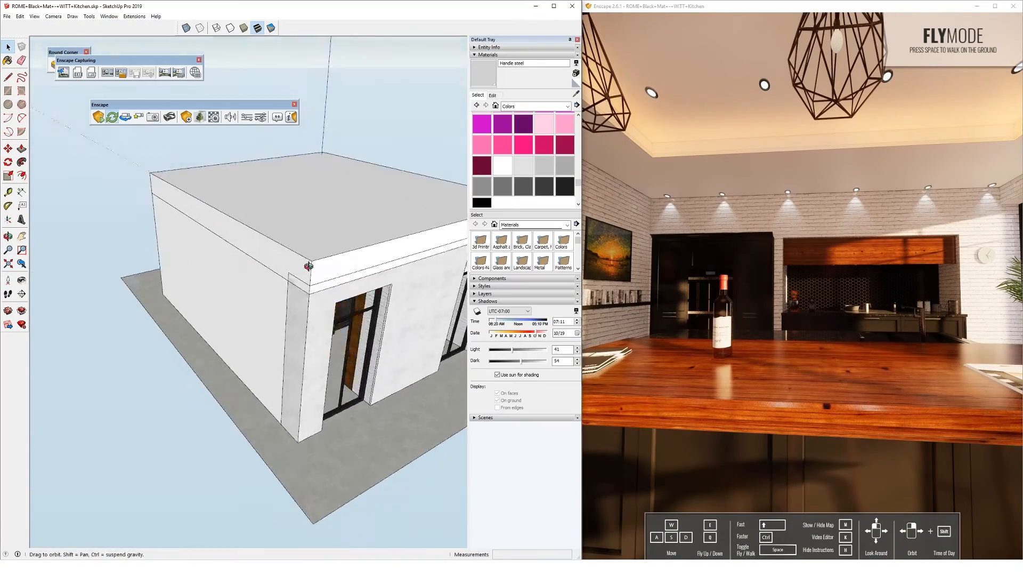
{"action": "scroll", "coordinate": [323, 269], "scroll_direction": "down", "scroll_amount": 8}
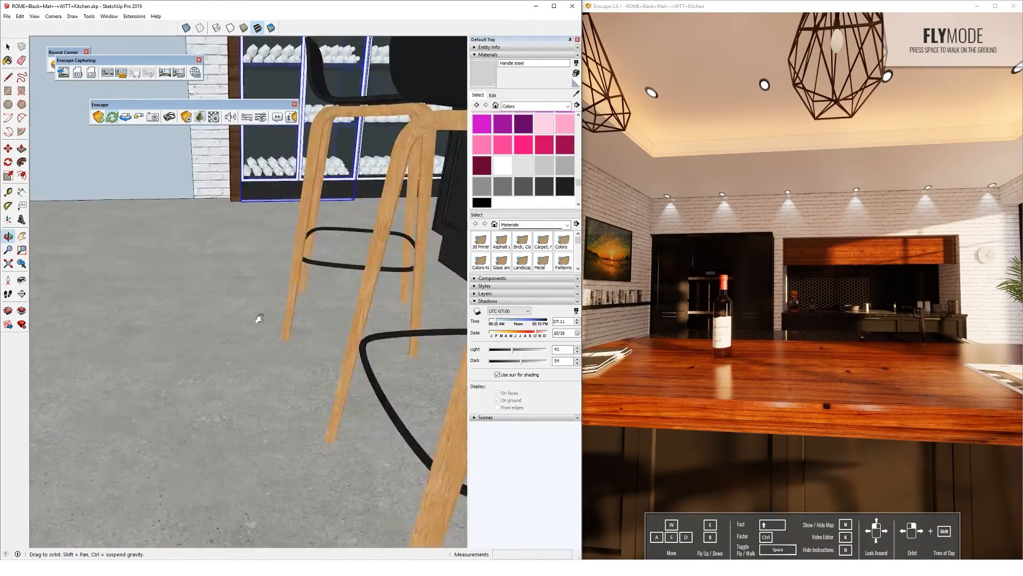
{"action": "scroll", "coordinate": [288, 367], "scroll_direction": "down", "scroll_amount": 2}
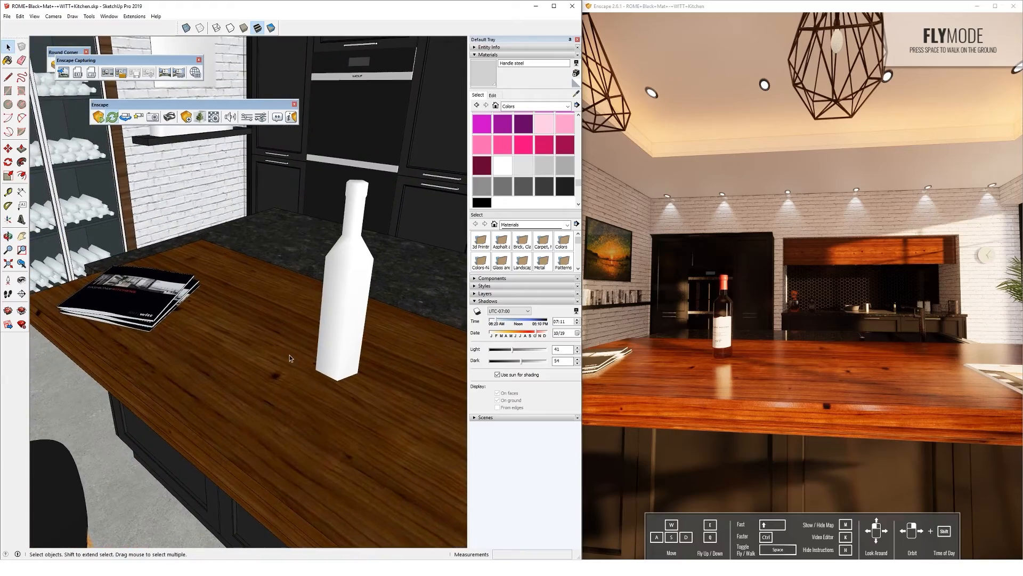
{"action": "key", "text": "ctrl+v"}
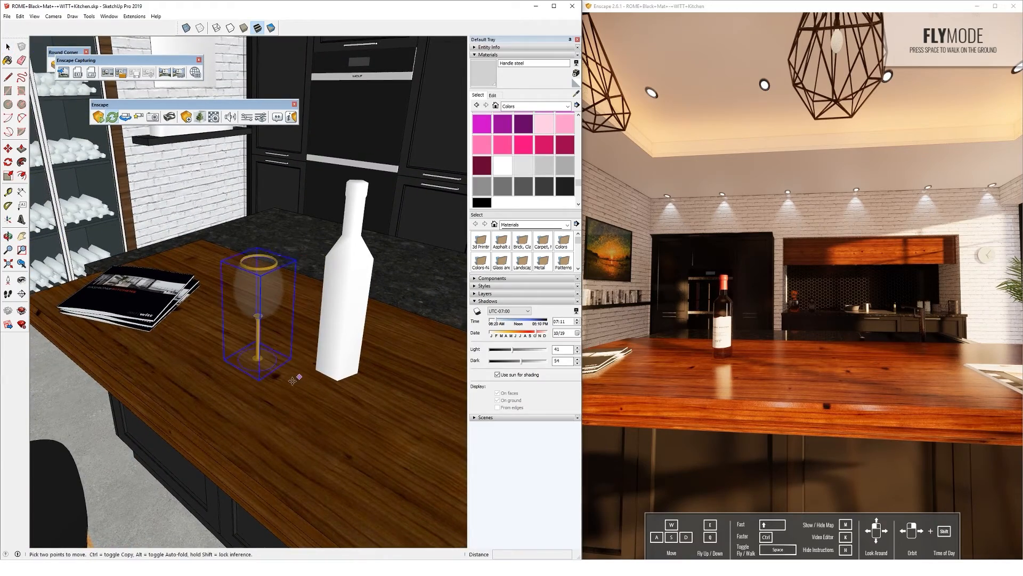
- Copy the wine glass twice on the wooden countertop to form a triangle, placing the last copy about 125 mm away
{"action": "middle_click_drag", "start_coordinate": [311, 397], "coordinate": [318, 421]}
{"action": "key", "text": "ctrl"}
{"action": "left_click", "coordinate": [233, 364]}
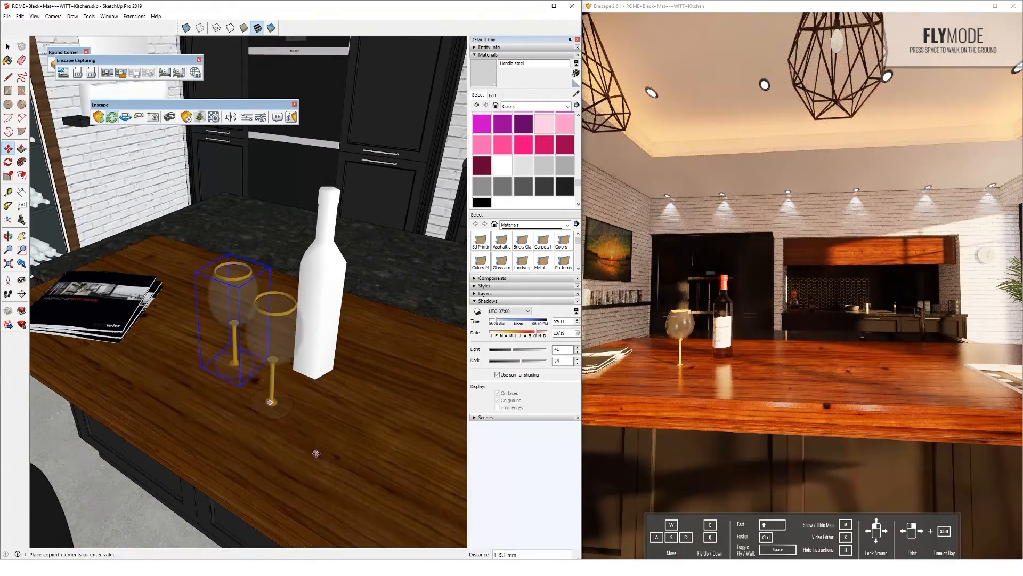
{"action": "left_click", "coordinate": [198, 403]}
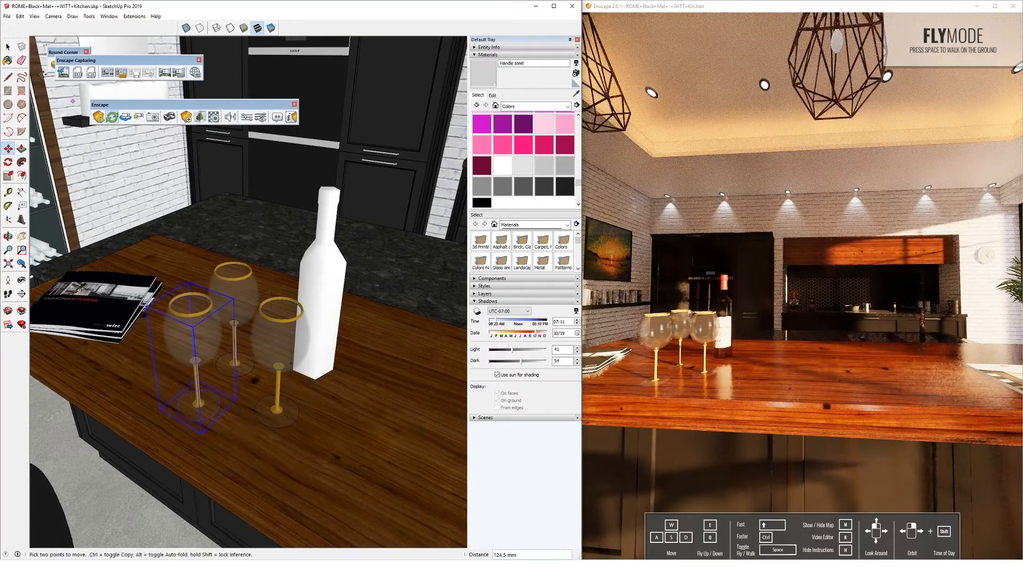
{"action": "left_click", "coordinate": [8, 47]}
- Edit the wine glasses' transparent bowl material, Material4, and set its opacity to 0
{"action": "middle_click_drag", "start_coordinate": [233, 368], "coordinate": [384, 370]}
{"action": "scroll", "coordinate": [312, 311], "scroll_direction": "up", "scroll_amount": 3}
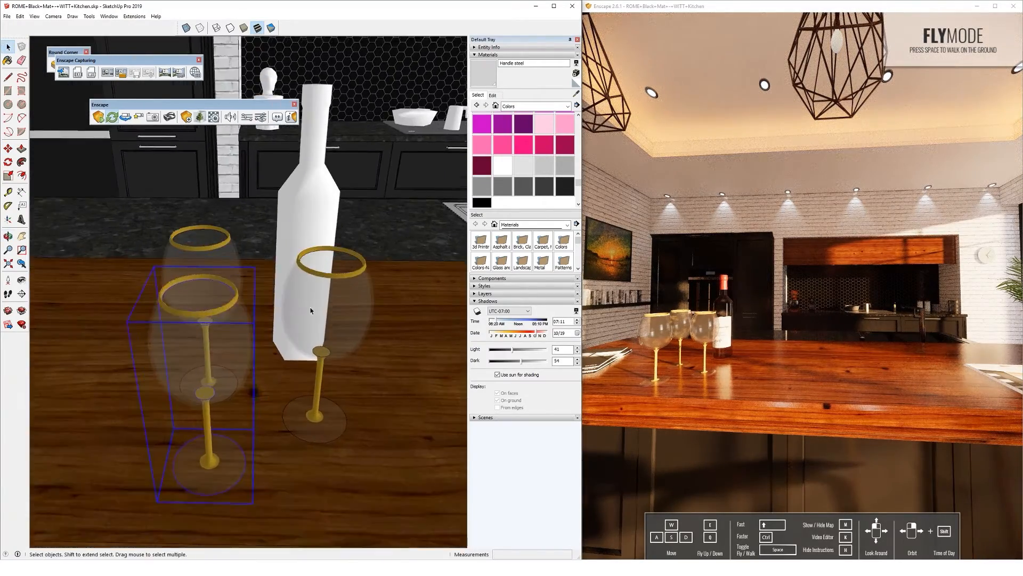
{"action": "middle_click_drag", "start_coordinate": [310, 310], "coordinate": [373, 240]}
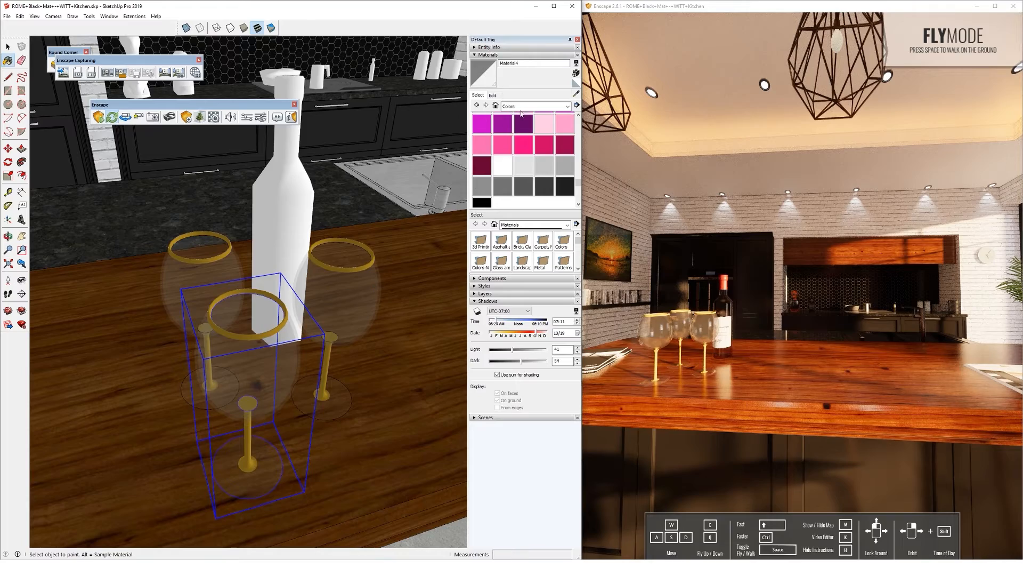
{"action": "left_click", "coordinate": [493, 95]}
{"action": "left_click_drag", "start_coordinate": [481, 221], "coordinate": [477, 220]}
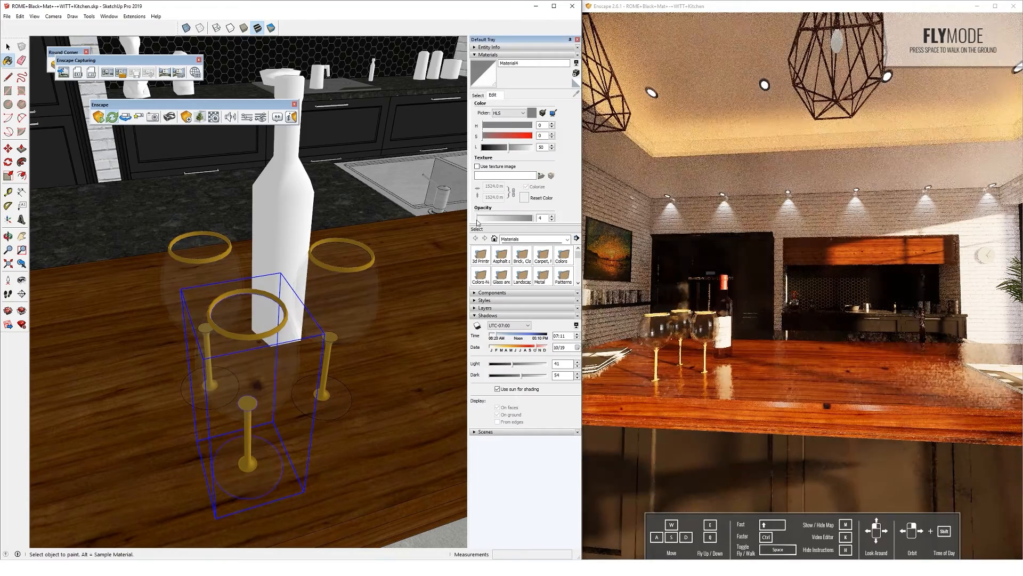
{"action": "scroll", "coordinate": [228, 368], "scroll_direction": "up", "scroll_amount": 1}
{"action": "scroll", "coordinate": [228, 368], "scroll_direction": "up", "scroll_amount": 2}
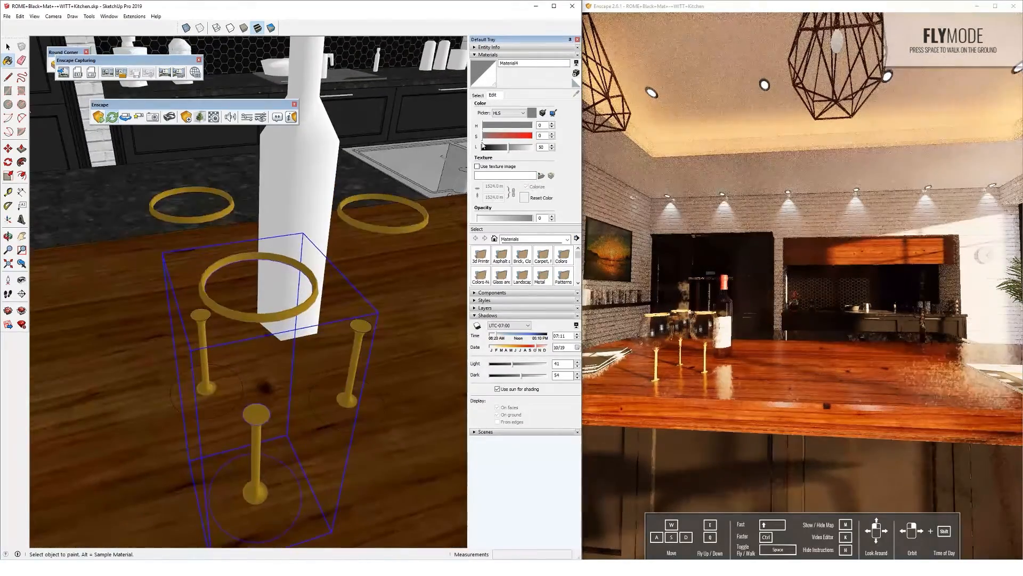
- Rename the wine glasses' gold material to "Color_D12 carpaint" and check the glasses on the island in Enscape
{"action": "left_click", "coordinate": [478, 95]}
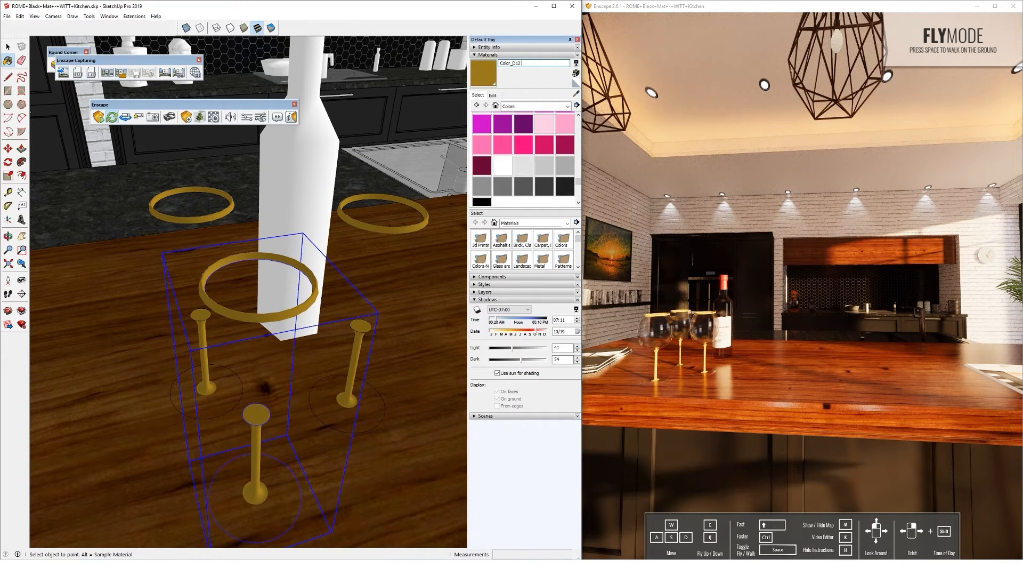
{"action": "type", "text": "nt"}
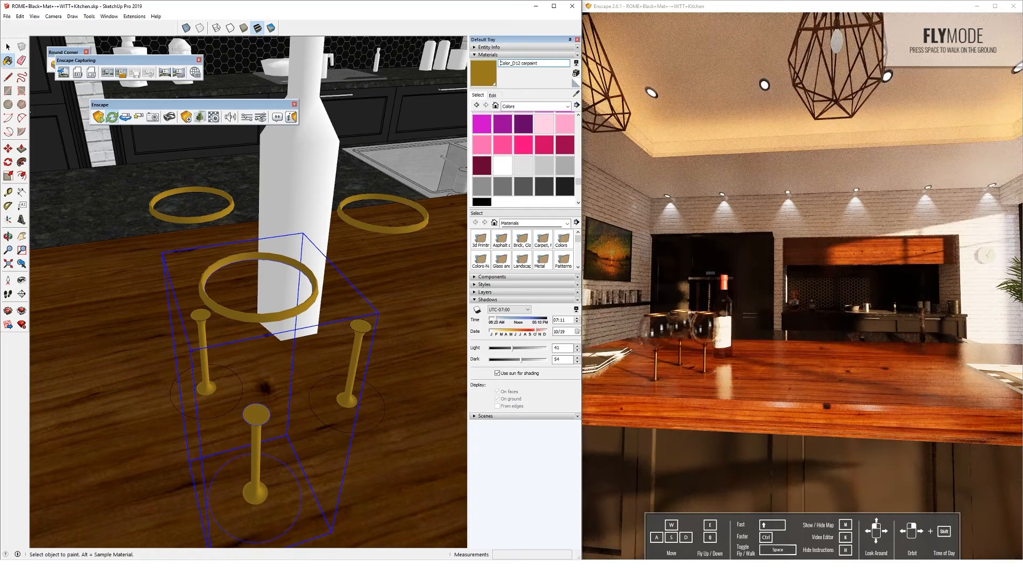
{"action": "scroll", "coordinate": [689, 347], "scroll_direction": "up", "scroll_amount": 2}
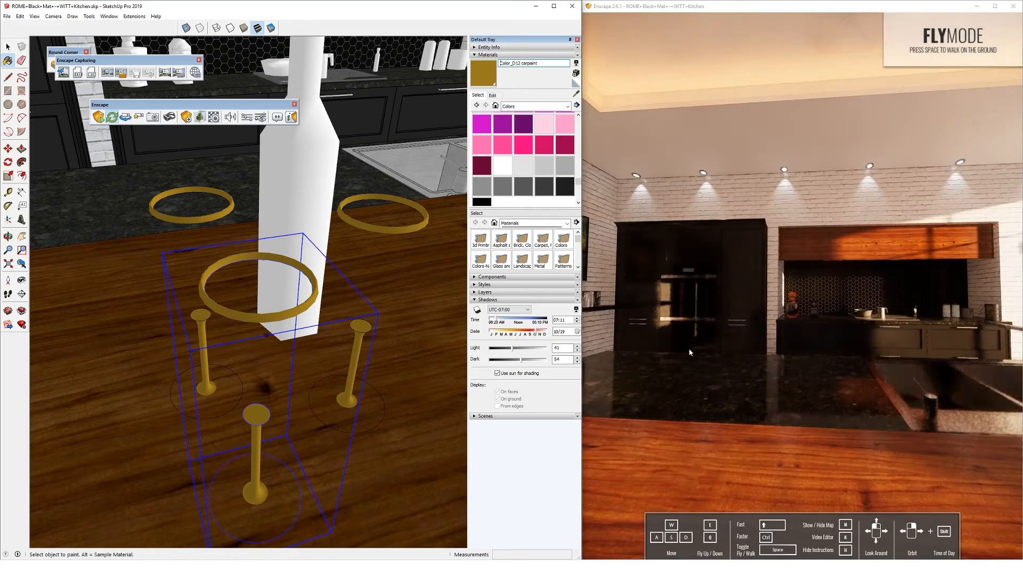
{"action": "scroll", "coordinate": [698, 354], "scroll_direction": "down", "scroll_amount": 2}
{"action": "left_click_drag", "start_coordinate": [721, 376], "coordinate": [719, 369]}
{"action": "scroll", "coordinate": [711, 365], "scroll_direction": "down", "scroll_amount": 4}
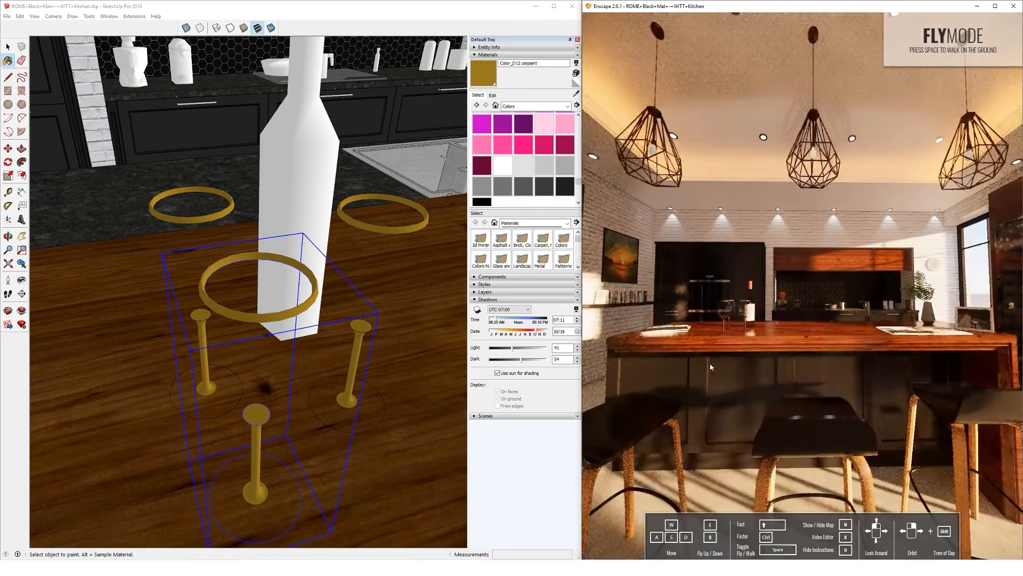
{"action": "mouse_move", "coordinate": [711, 365]}
{"action": "left_mouse_down"}
{"action": "mouse_move", "coordinate": [773, 367]}
{"action": "mouse_move", "coordinate": [708, 361]}
{"action": "mouse_move", "coordinate": [729, 361]}
{"action": "left_mouse_up"}
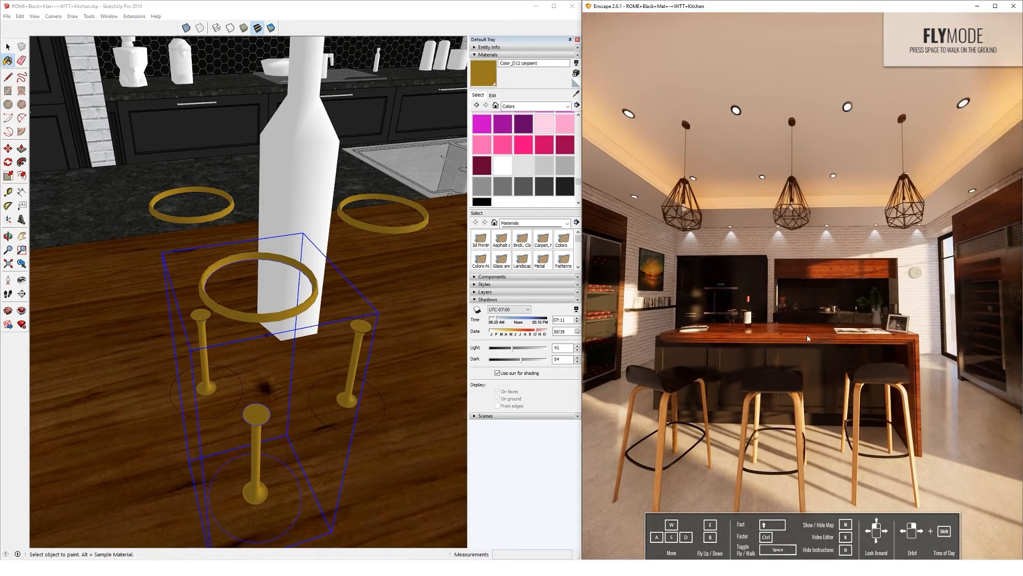
- Rename the black steel material of the tall window's frame to "Color M08 steel"
{"action": "key", "text": "d"}
{"action": "scroll", "coordinate": [358, 185], "scroll_direction": "up", "scroll_amount": 3}
{"action": "mouse_move", "coordinate": [359, 186]}
{"action": "middle_mouse_down", "text": "shift"}
{"action": "mouse_move", "coordinate": [213, 373]}
{"action": "mouse_move", "coordinate": [315, 356]}
{"action": "middle_mouse_up", "text": "shift"}
{"action": "scroll", "coordinate": [315, 356], "scroll_direction": "up", "scroll_amount": 4}
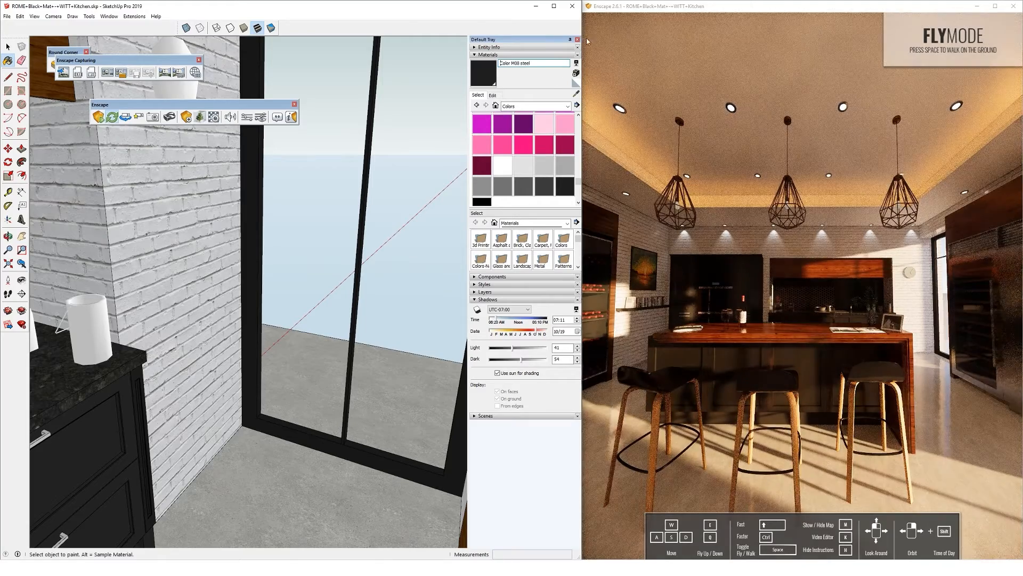
- Set the fridge door glass, Glass1, to opacity 13 and raise its Enscape specular to 91.3%
{"action": "scroll", "coordinate": [245, 283], "scroll_direction": "down", "scroll_amount": 3}
{"action": "mouse_move", "coordinate": [245, 283]}
{"action": "middle_mouse_down"}
{"action": "mouse_move", "coordinate": [175, 244]}
{"action": "mouse_move", "coordinate": [349, 211]}
{"action": "middle_mouse_up"}
{"action": "scroll", "coordinate": [176, 244], "scroll_direction": "down", "scroll_amount": 5}
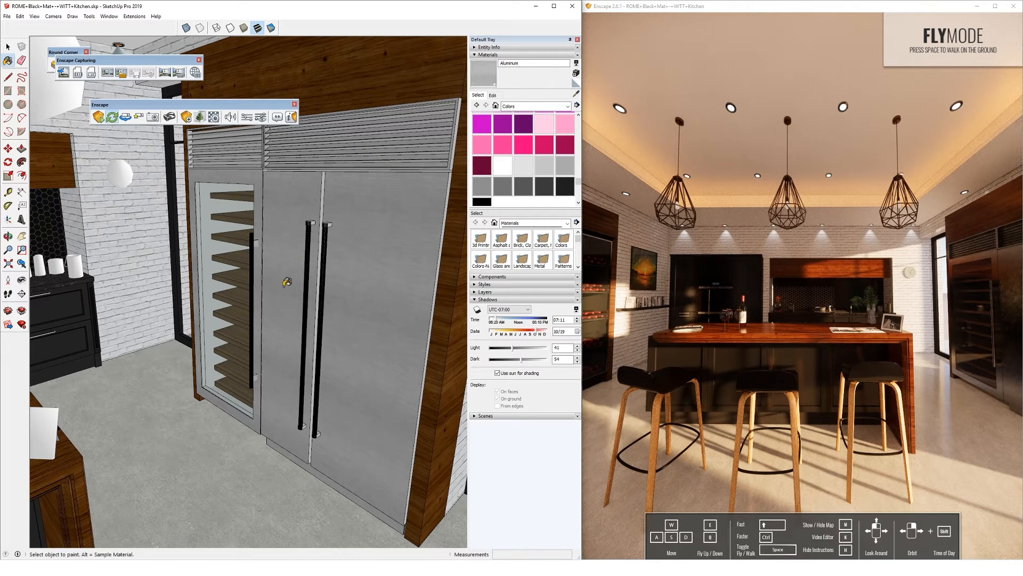
{"action": "mouse_move", "coordinate": [282, 348]}
{"action": "middle_mouse_down"}
{"action": "mouse_move", "coordinate": [184, 345]}
{"action": "mouse_move", "coordinate": [187, 333]}
{"action": "mouse_move", "coordinate": [278, 306]}
{"action": "middle_mouse_up"}
{"action": "left_click", "coordinate": [10, 49]}
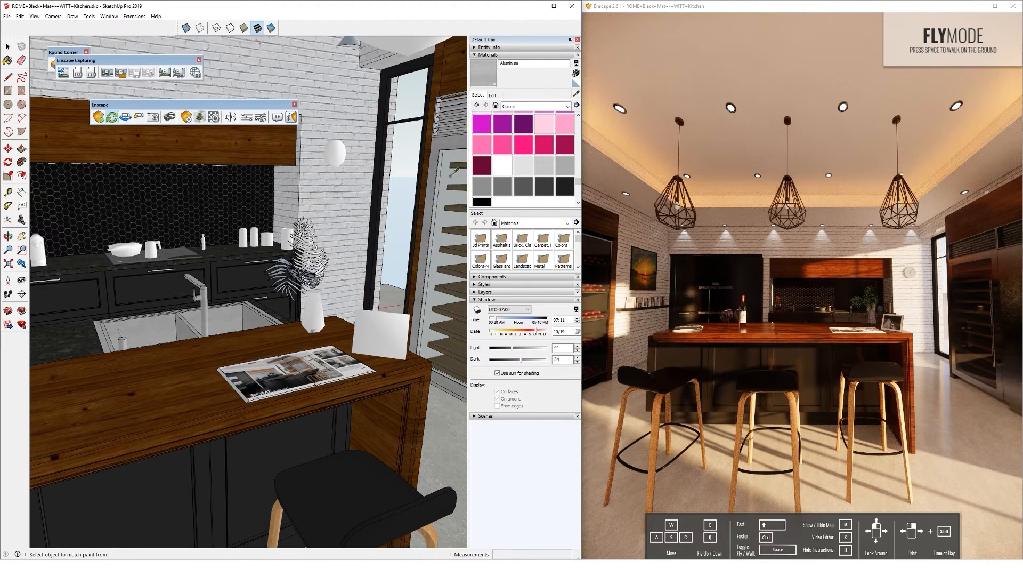
{"action": "left_click", "coordinate": [493, 95]}
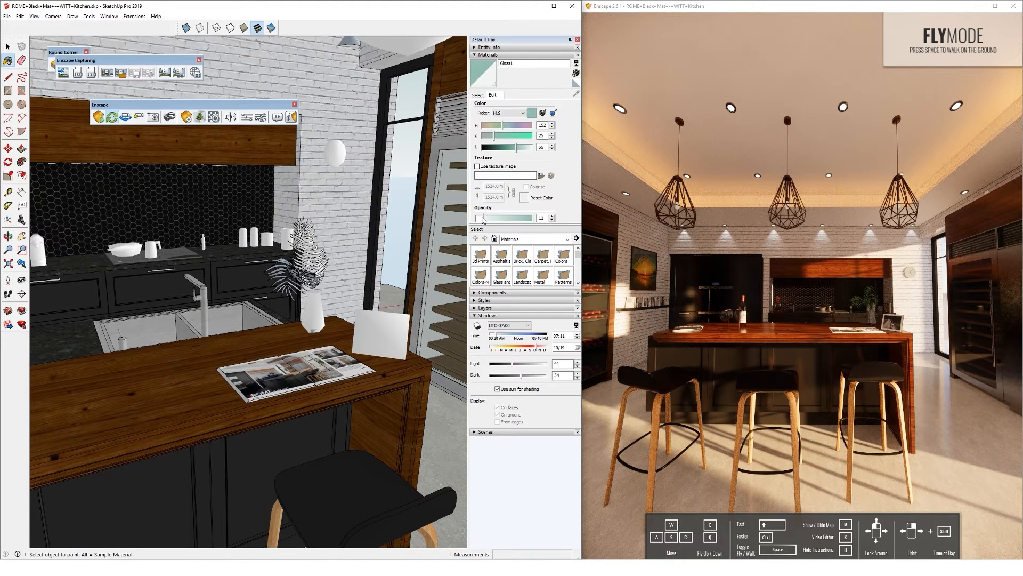
{"action": "left_click_drag", "start_coordinate": [482, 220], "coordinate": [486, 223]}
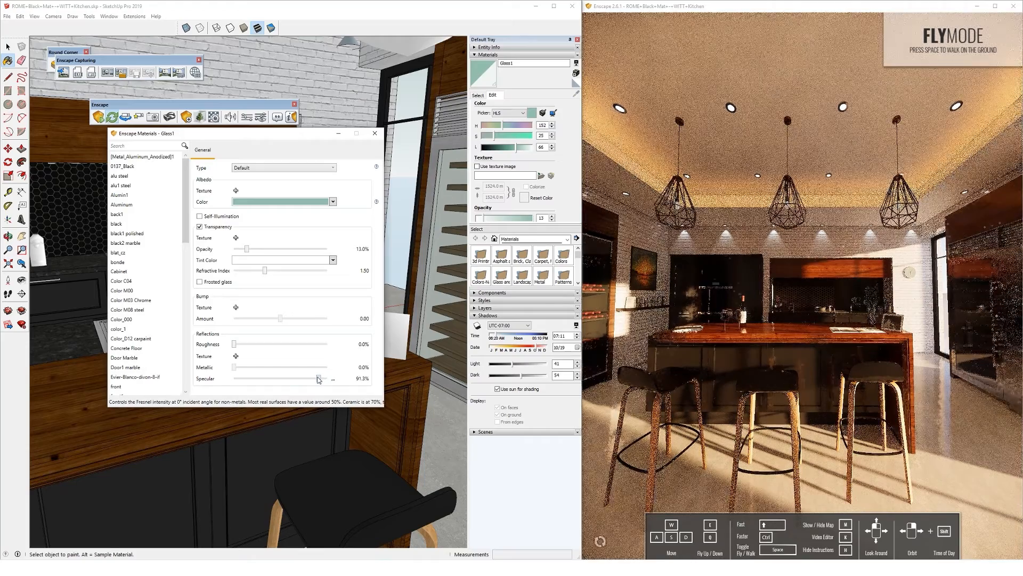
{"action": "left_click", "coordinate": [374, 133]}
- Raise the wine cabinet's Glass material specular to 83.6% and preview the cabinet doors in Enscape
{"action": "middle_click_drag", "start_coordinate": [82, 206], "coordinate": [163, 310]}
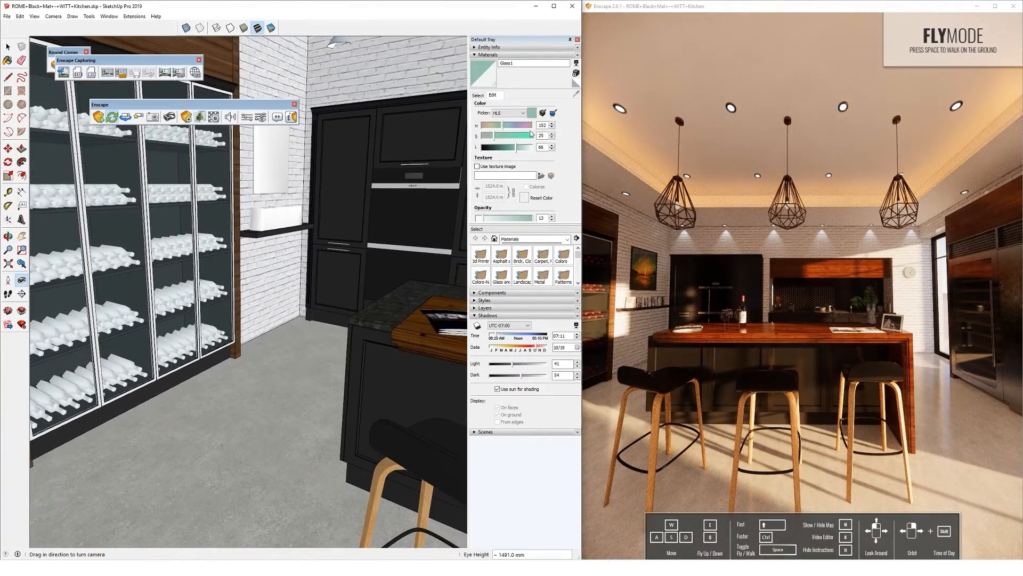
{"action": "left_click", "coordinate": [480, 99]}
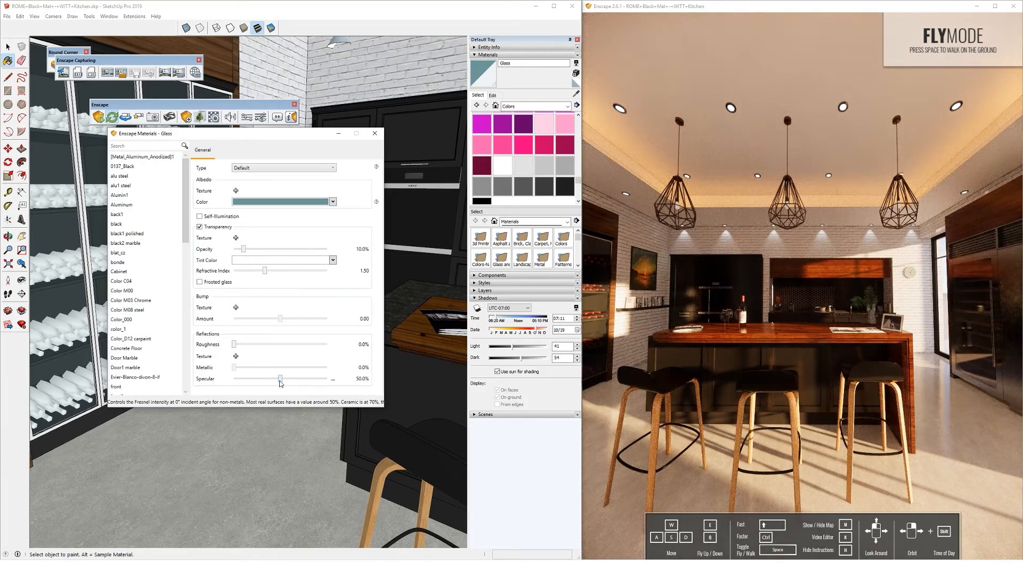
{"action": "left_click_drag", "start_coordinate": [281, 381], "coordinate": [322, 383]}
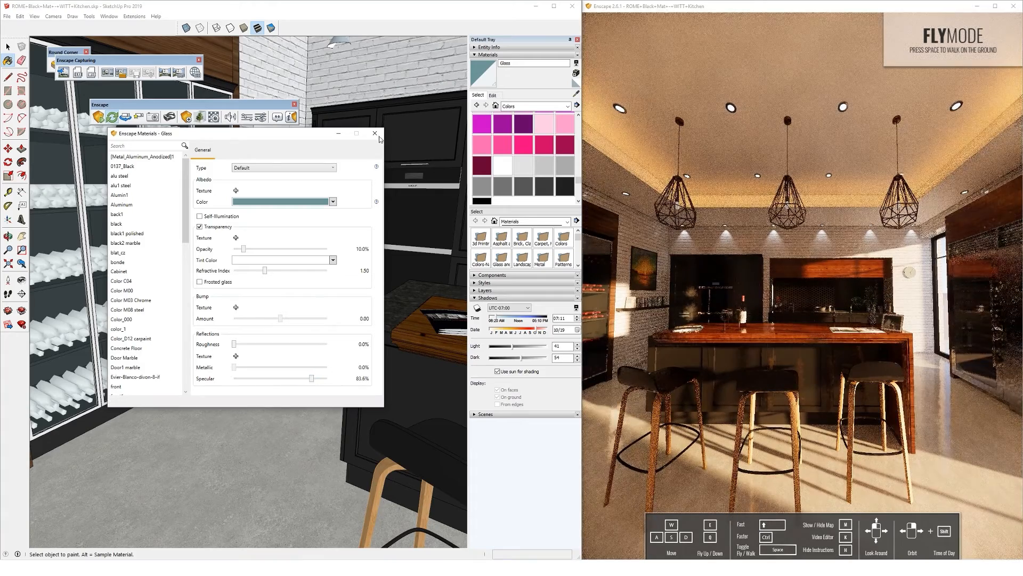
{"action": "left_click", "coordinate": [375, 133]}
{"action": "key", "text": "space"}
{"action": "mouse_move", "coordinate": [260, 299]}
{"action": "middle_mouse_down"}
{"action": "mouse_move", "coordinate": [333, 281]}
{"action": "mouse_move", "coordinate": [277, 283]}
{"action": "middle_mouse_up"}
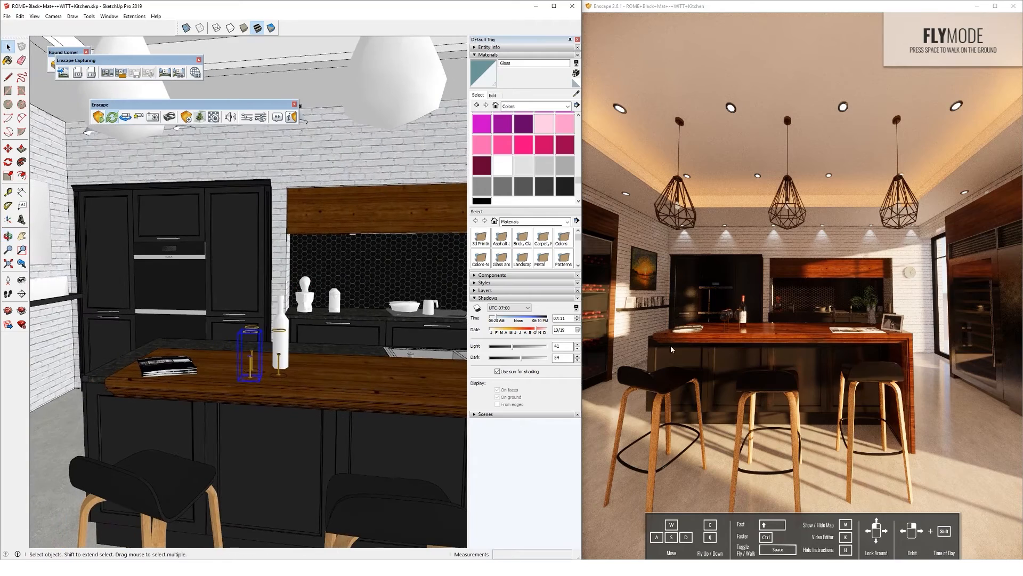
{"action": "left_click", "coordinate": [673, 350]}
{"action": "key", "text": "a"}
{"action": "mouse_move", "coordinate": [759, 318]}
{"action": "middle_mouse_down"}
{"action": "mouse_move", "coordinate": [717, 316]}
{"action": "mouse_move", "coordinate": [793, 336]}
{"action": "middle_mouse_up"}
{"action": "scroll", "coordinate": [336, 304], "scroll_direction": "down", "scroll_amount": 2}
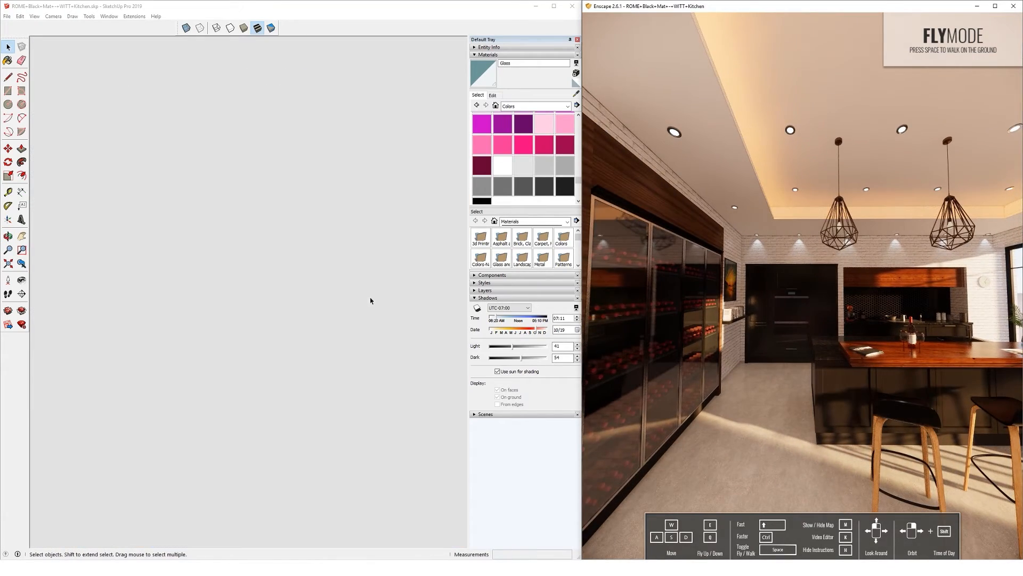
- Hide the group forming the room's roof and outer walls to expose the kitchen interior
{"action": "scroll", "coordinate": [309, 339], "scroll_direction": "down", "scroll_amount": 5}
{"action": "mouse_move", "coordinate": [309, 339]}
{"action": "middle_mouse_down"}
{"action": "mouse_move", "coordinate": [304, 309]}
{"action": "mouse_move", "coordinate": [331, 344]}
{"action": "middle_mouse_up"}
{"action": "right_click", "coordinate": [308, 284]}
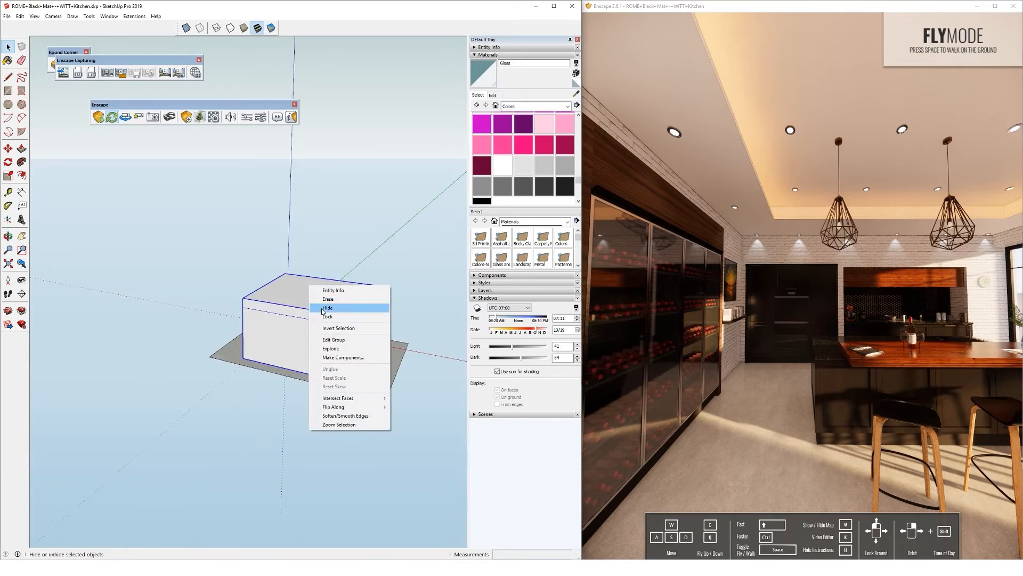
{"action": "left_click", "coordinate": [327, 307]}
- Open the wine cabinet's horizontal wooden header and paint it with the Wood grain material
{"action": "scroll", "coordinate": [259, 331], "scroll_direction": "up", "scroll_amount": 5}
{"action": "scroll", "coordinate": [259, 331], "scroll_direction": "up", "scroll_amount": 5}
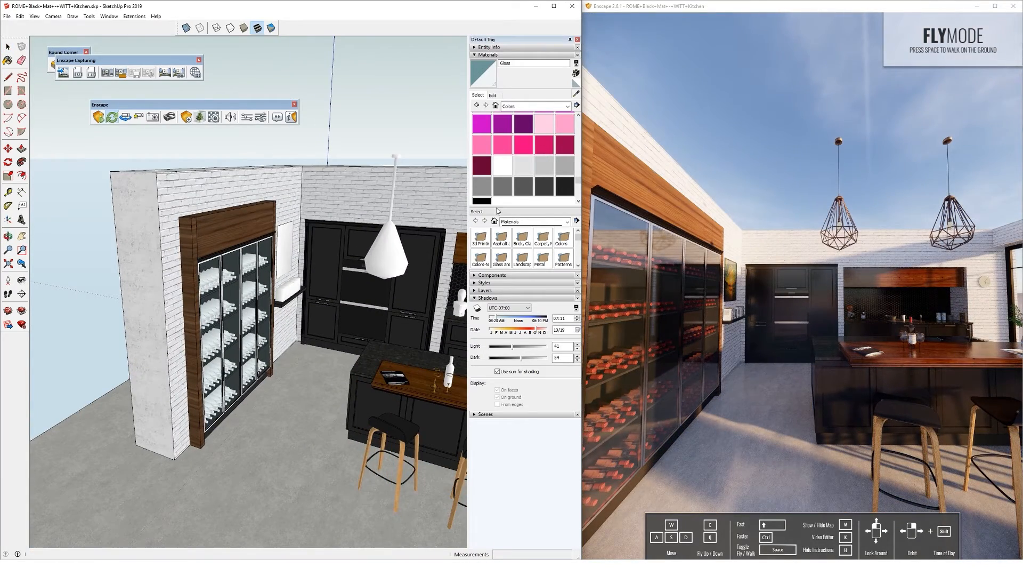
{"action": "scroll", "coordinate": [217, 240], "scroll_direction": "up", "scroll_amount": 5}
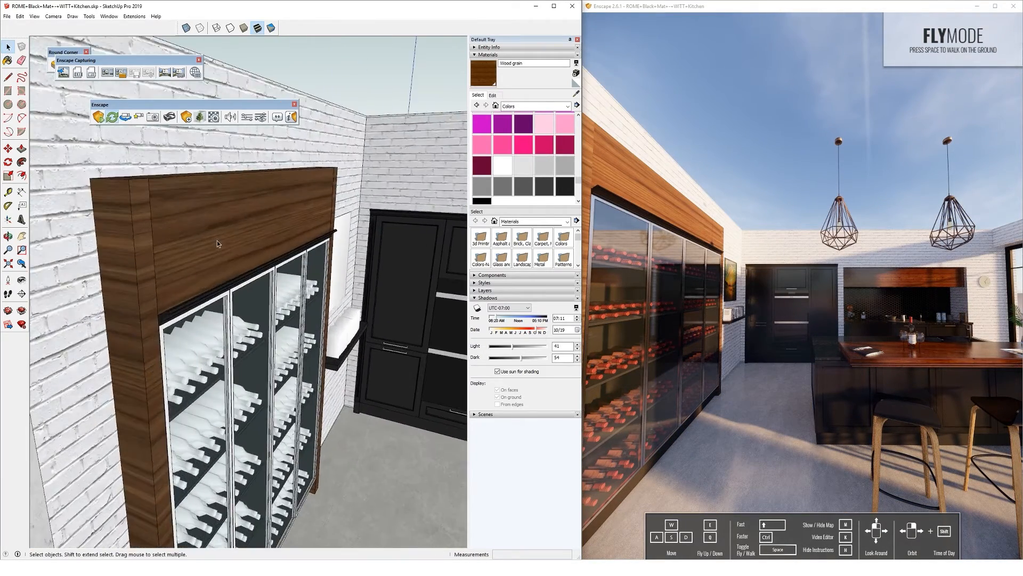
{"action": "double_click", "coordinate": [217, 240]}
{"action": "left_click", "coordinate": [220, 234]}
{"action": "middle_click_drag", "start_coordinate": [220, 234], "coordinate": [191, 316]}
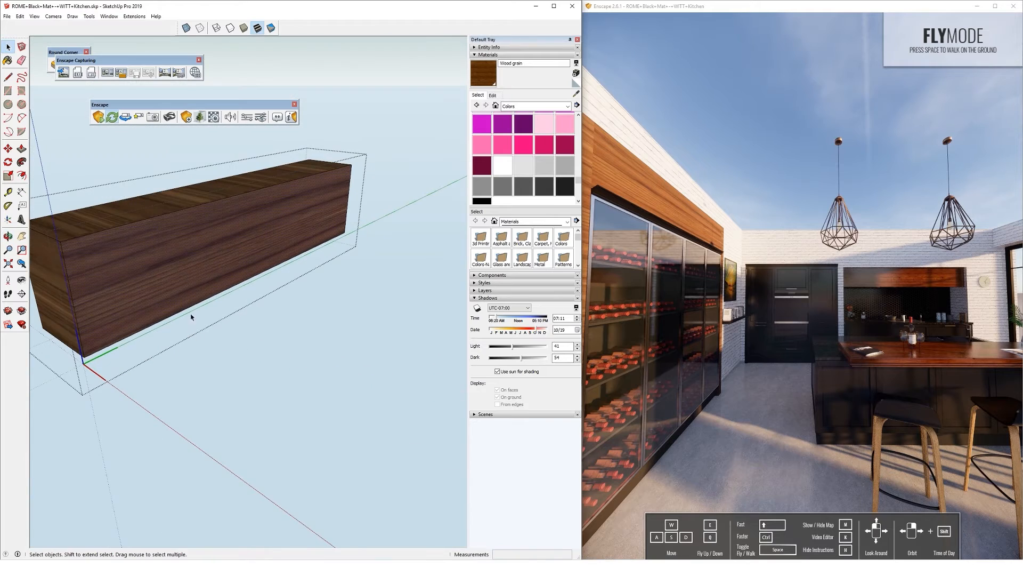
{"action": "left_click", "coordinate": [318, 222]}
{"action": "key", "text": "space"}
{"action": "left_click", "coordinate": [235, 288]}
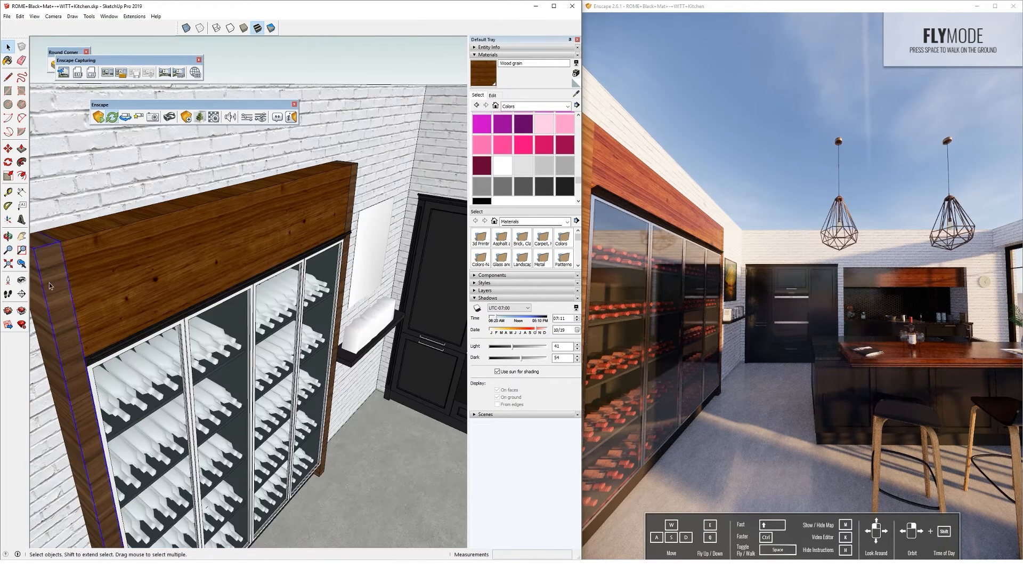
- Open the wine cabinet's vertical side panel and paint its faces with the Wood grain material
{"action": "double_click", "coordinate": [49, 283]}
{"action": "middle_click_drag", "start_coordinate": [49, 283], "coordinate": [241, 243]}
{"action": "left_click", "coordinate": [153, 241], "text": "shift"}
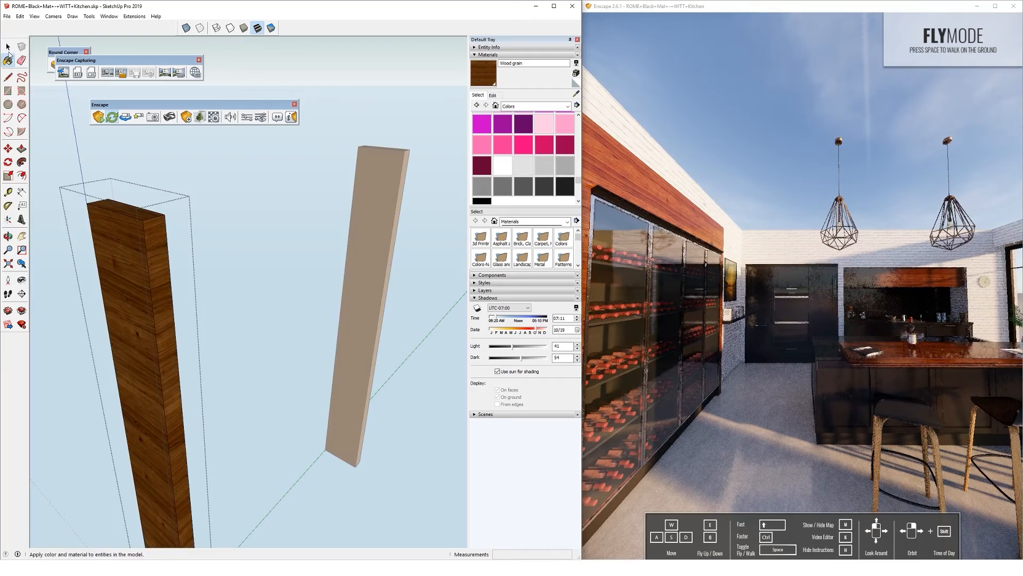
{"action": "key", "text": "space"}
{"action": "left_click", "coordinate": [311, 138]}
- Unhide all hidden objects to bring back the room's roof and outer walls
{"action": "mouse_move", "coordinate": [363, 195]}
{"action": "middle_mouse_down", "text": "shift"}
{"action": "mouse_move", "coordinate": [271, 206]}
{"action": "mouse_move", "coordinate": [262, 184]}
{"action": "middle_mouse_up", "text": "shift"}
{"action": "scroll", "coordinate": [266, 210], "scroll_direction": "down", "scroll_amount": 5}
{"action": "left_click", "coordinate": [20, 16]}
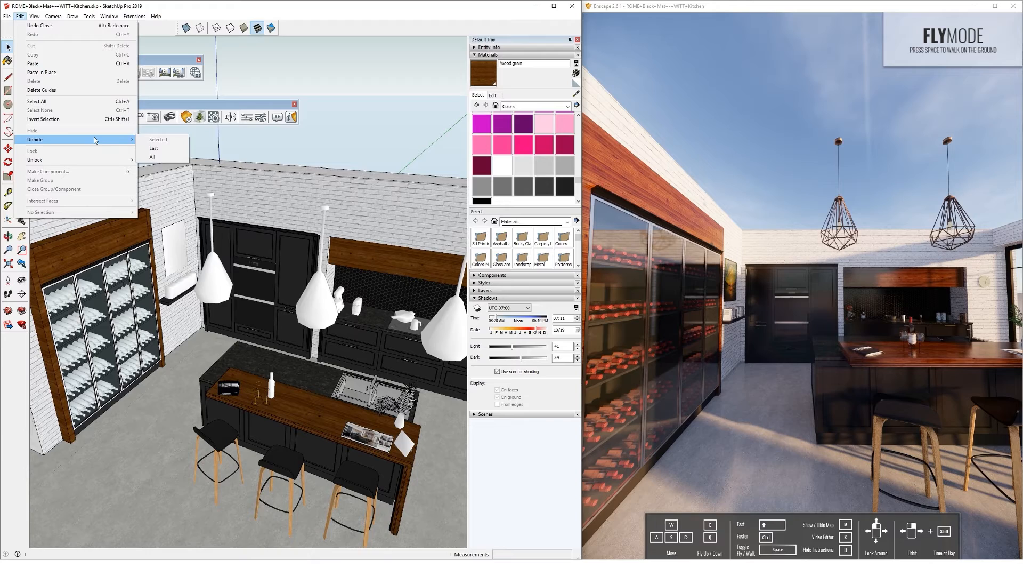
{"action": "left_click", "coordinate": [151, 157]}
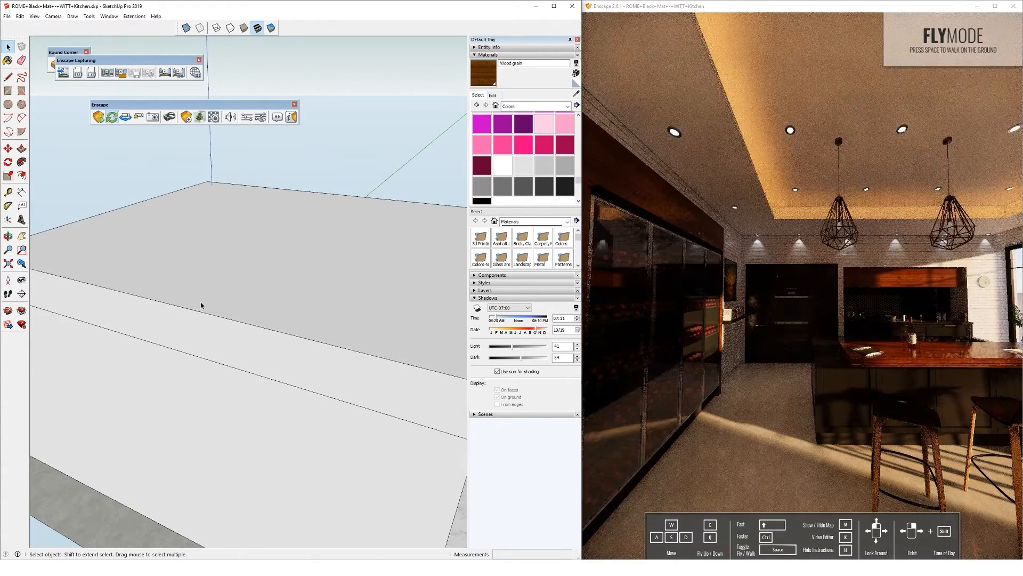
- Examine the ovens, the wine cabinet and the island with its glasses in the Enscape render
{"action": "scroll", "coordinate": [778, 326], "scroll_direction": "up", "scroll_amount": 5}
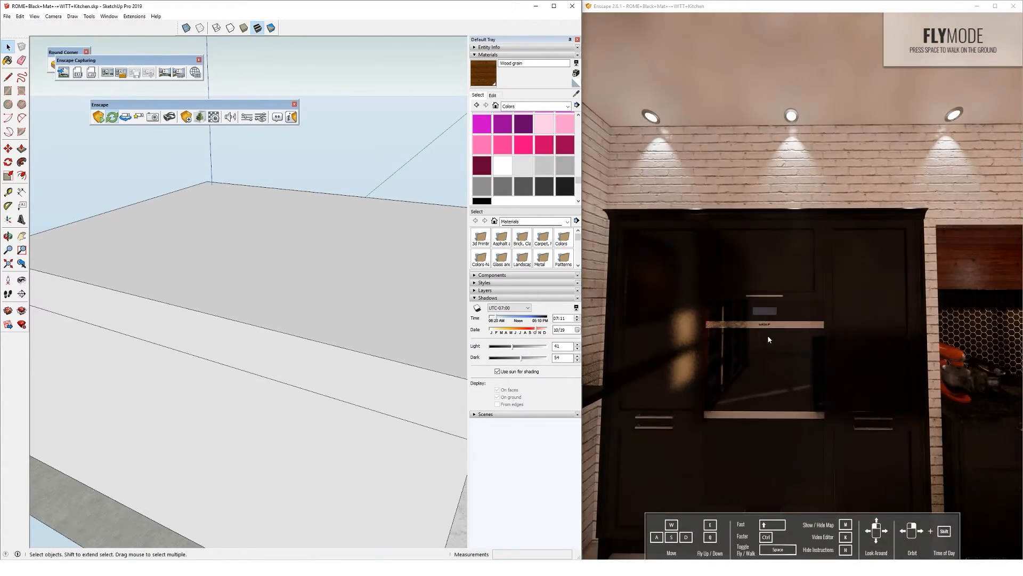
{"action": "scroll", "coordinate": [762, 333], "scroll_direction": "down", "scroll_amount": 3}
{"action": "scroll", "coordinate": [836, 370], "scroll_direction": "down", "scroll_amount": 3}
{"action": "middle_click_drag", "start_coordinate": [835, 369], "coordinate": [765, 346]}
{"action": "scroll", "coordinate": [306, 303], "scroll_direction": "down", "scroll_amount": 2}
{"action": "scroll", "coordinate": [306, 302], "scroll_direction": "down", "scroll_amount": 3}
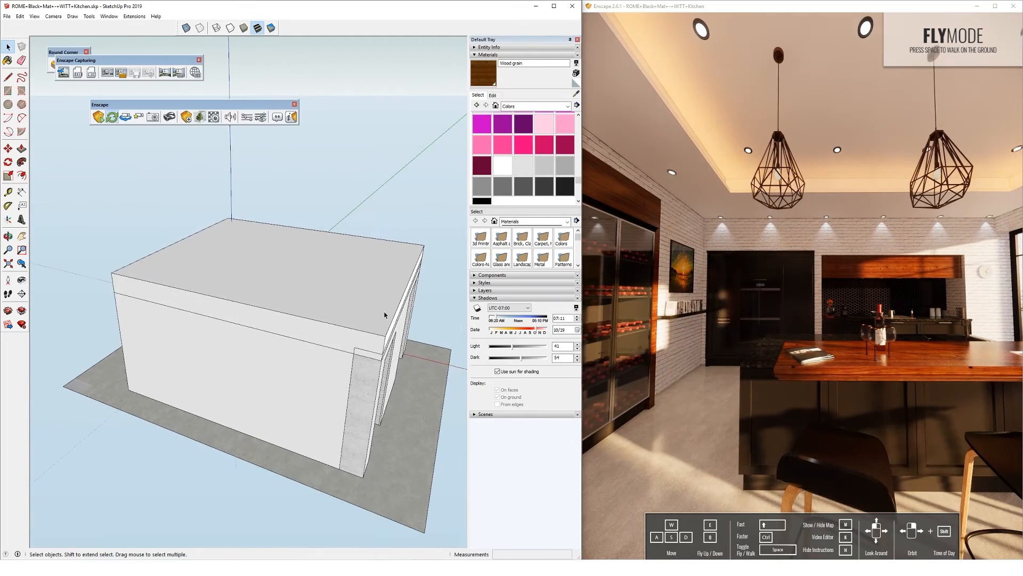
{"action": "middle_click_drag", "start_coordinate": [832, 304], "coordinate": [732, 290]}
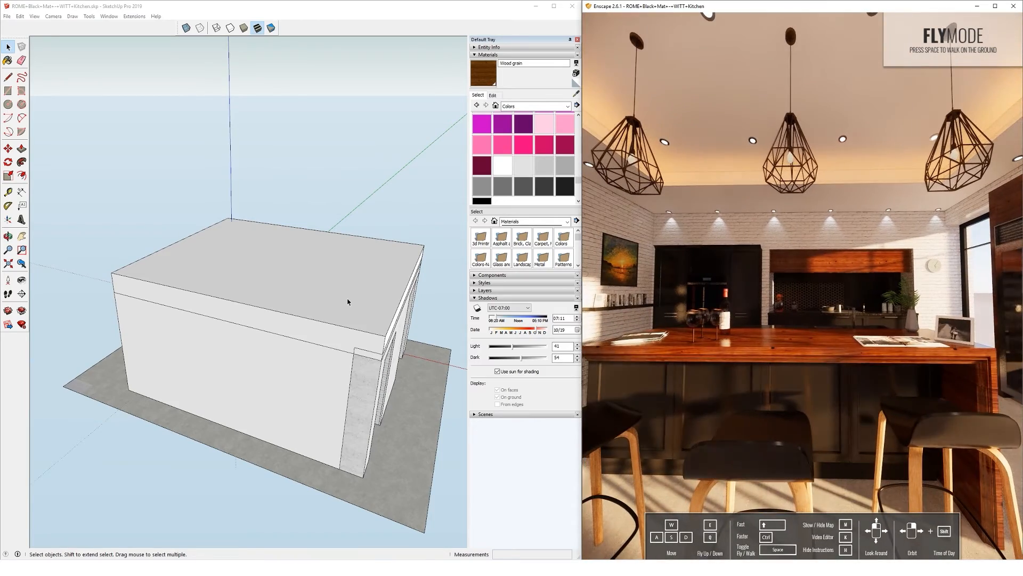
- Maximise the Enscape window and frame the whole island with its three stools and pendant lamps
{"action": "left_click", "coordinate": [272, 327]}
{"action": "middle_click_drag", "start_coordinate": [272, 327], "coordinate": [290, 210]}
{"action": "left_click", "coordinate": [289, 210]}
{"action": "left_click", "coordinate": [669, 8]}
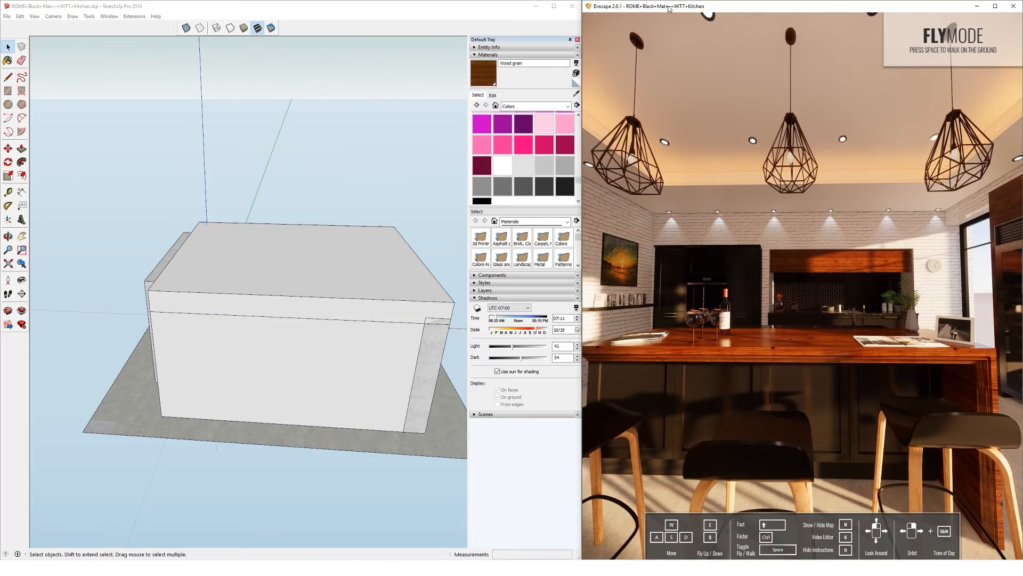
{"action": "left_click", "coordinate": [992, 7]}
{"action": "scroll", "coordinate": [554, 311], "scroll_direction": "down", "scroll_amount": 5}
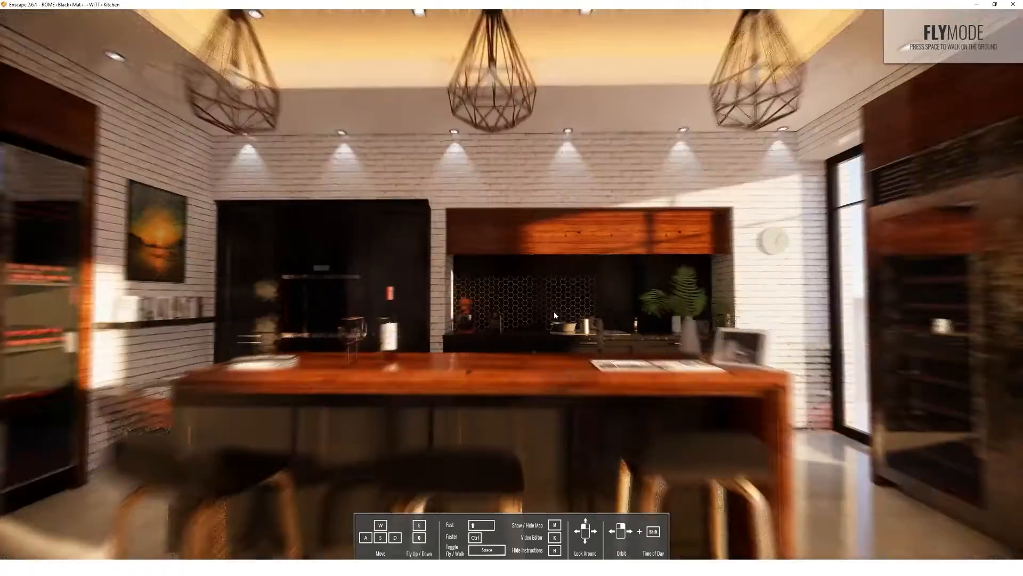
{"action": "scroll", "coordinate": [536, 321], "scroll_direction": "up", "scroll_amount": 2}
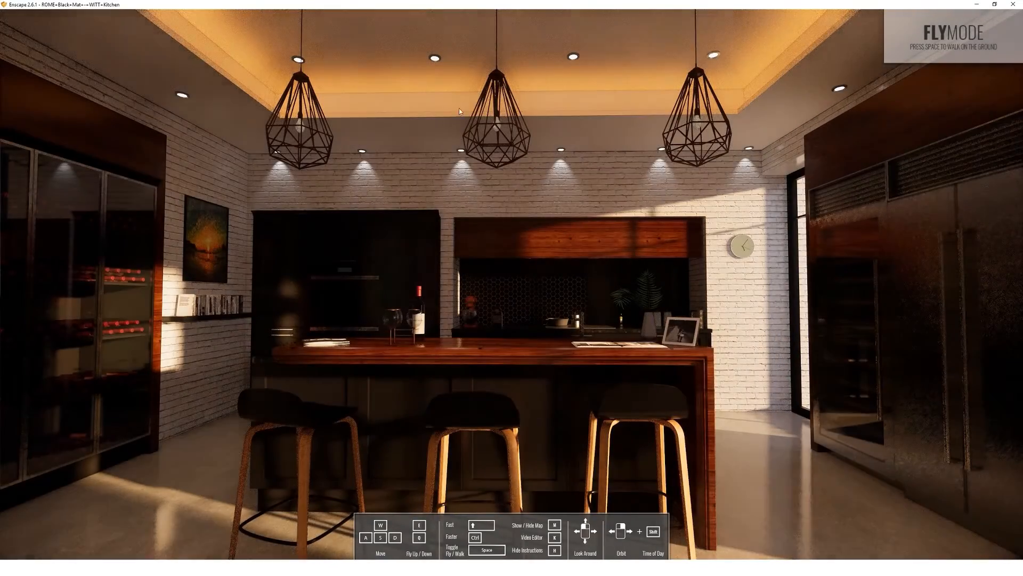
- Restore Enscape to a smaller floating window, make it taller and place it beside the SketchUp model
{"action": "mouse_move", "coordinate": [400, 5]}
{"action": "left_mouse_down"}
{"action": "mouse_move", "coordinate": [600, 92]}
{"action": "mouse_move", "coordinate": [672, 92]}
{"action": "left_mouse_up"}
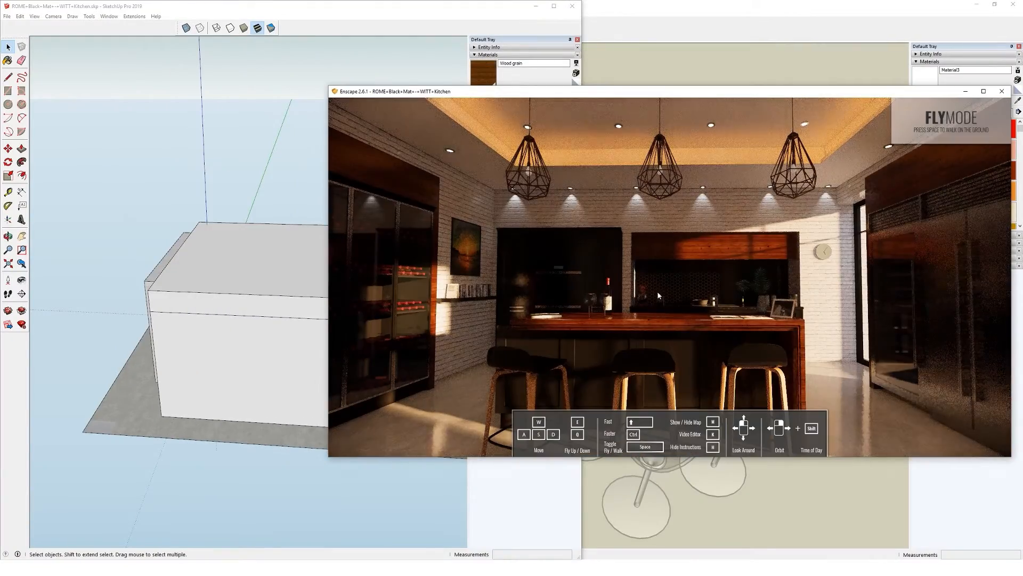
{"action": "left_click_drag", "start_coordinate": [492, 457], "coordinate": [492, 501]}
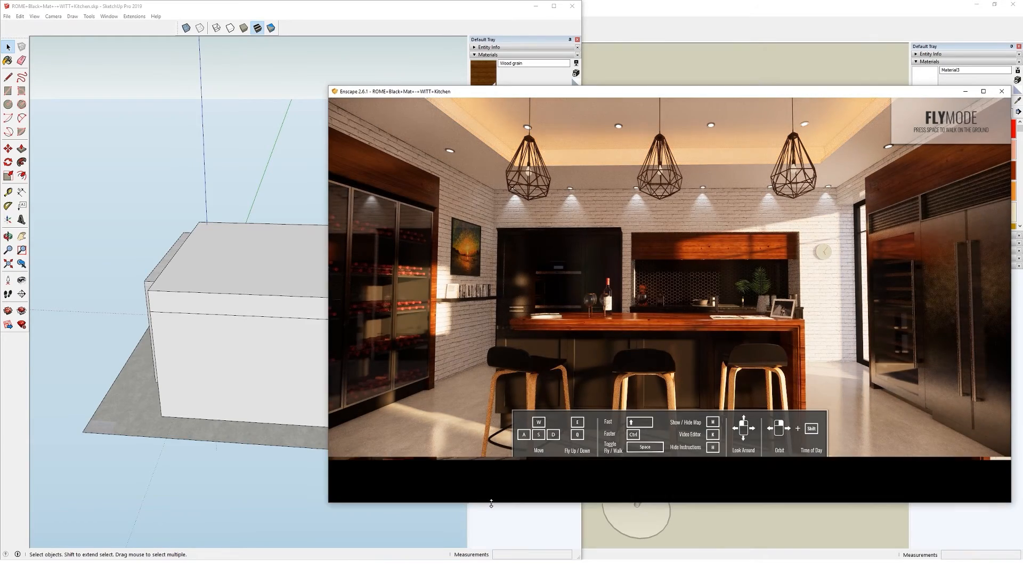
{"action": "left_click_drag", "start_coordinate": [566, 97], "coordinate": [630, 84]}
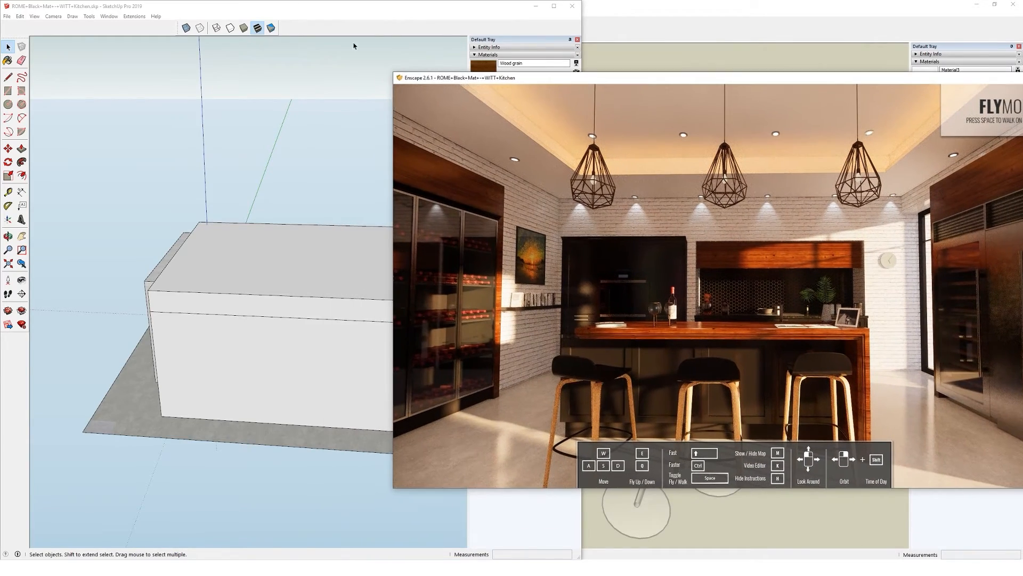
- Turn on Two-Point Perspective in Enscape's Visual Settings and open the Image settings, arranged beside the render window
{"action": "left_click", "coordinate": [269, 52]}
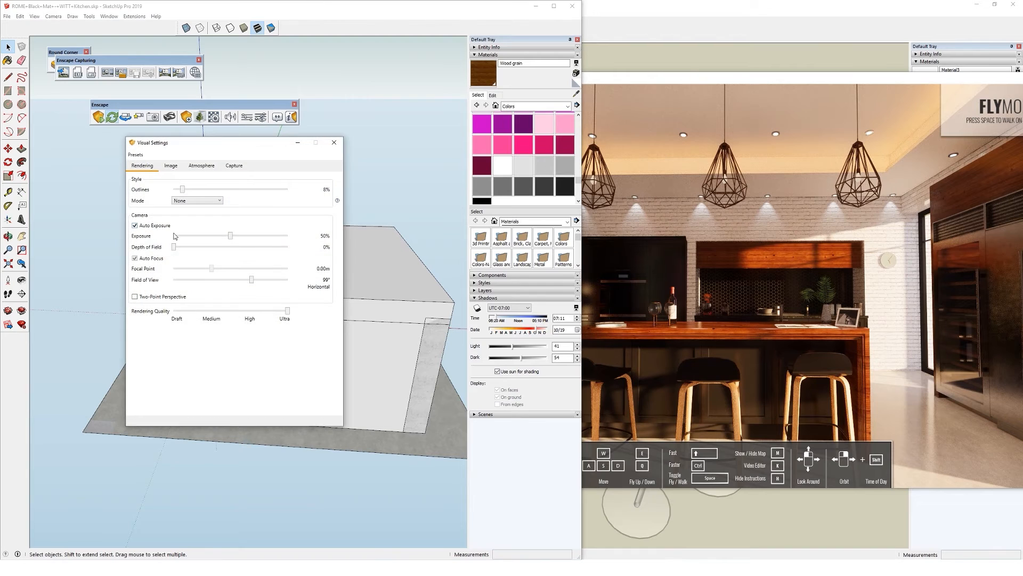
{"action": "left_click", "coordinate": [135, 296]}
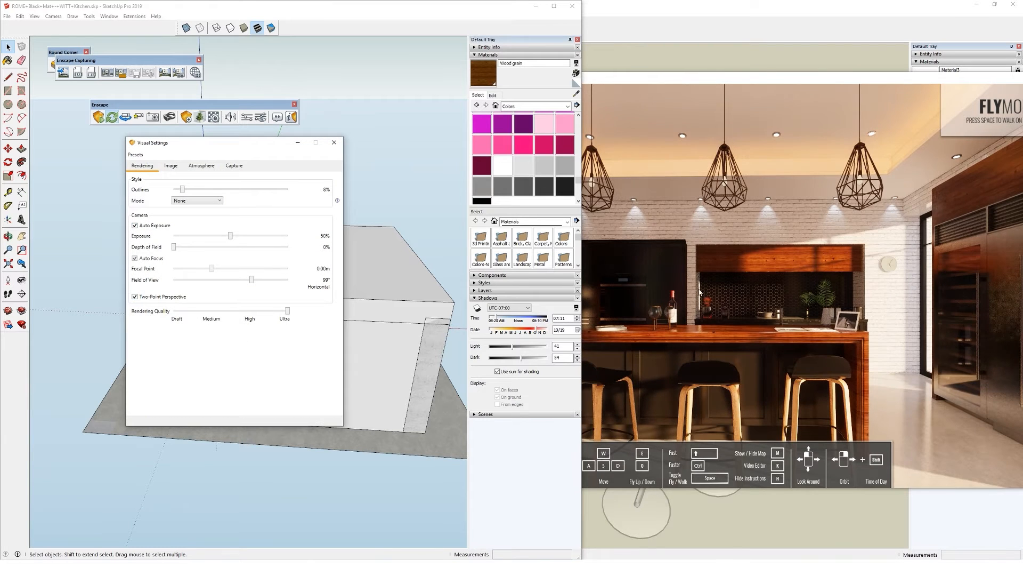
{"action": "left_click_drag", "start_coordinate": [224, 150], "coordinate": [172, 147]}
{"action": "left_click", "coordinate": [118, 163]}
{"action": "left_click", "coordinate": [659, 76]}
{"action": "mouse_move", "coordinate": [659, 76]}
{"action": "left_mouse_down"}
{"action": "mouse_move", "coordinate": [590, 87]}
{"action": "mouse_move", "coordinate": [616, 77]}
{"action": "left_mouse_up"}
{"action": "mouse_move", "coordinate": [201, 140]}
{"action": "left_mouse_down"}
{"action": "mouse_move", "coordinate": [233, 133]}
{"action": "mouse_move", "coordinate": [253, 156]}
{"action": "mouse_move", "coordinate": [241, 153]}
{"action": "left_mouse_up"}
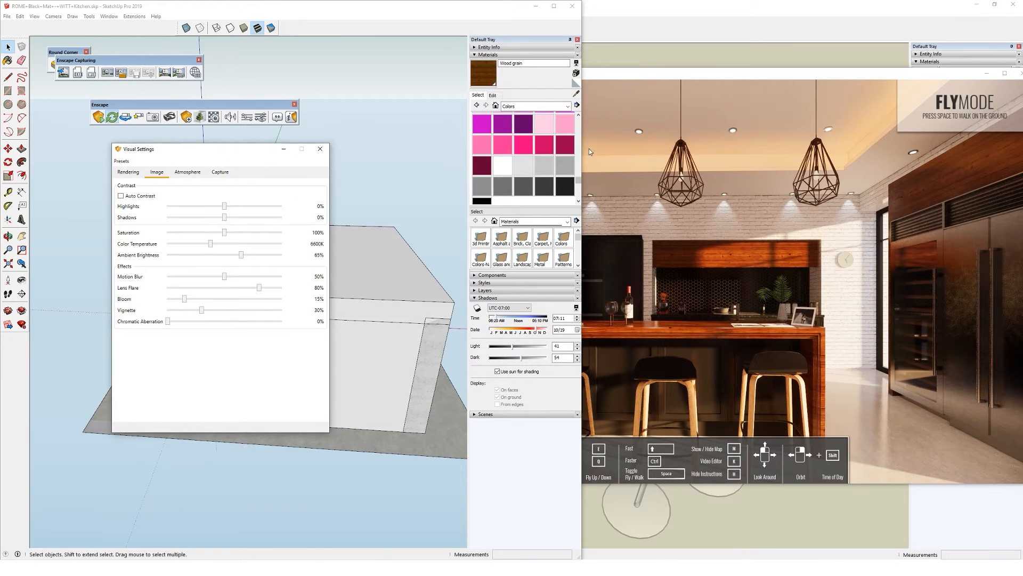
- Narrow the SketchUp window and place the Visual Settings dialog beside the full Enscape render view
{"action": "left_click_drag", "start_coordinate": [582, 148], "coordinate": [401, 144]}
{"action": "left_click_drag", "start_coordinate": [479, 74], "coordinate": [462, 76]}
{"action": "left_click_drag", "start_coordinate": [218, 147], "coordinate": [181, 153]}
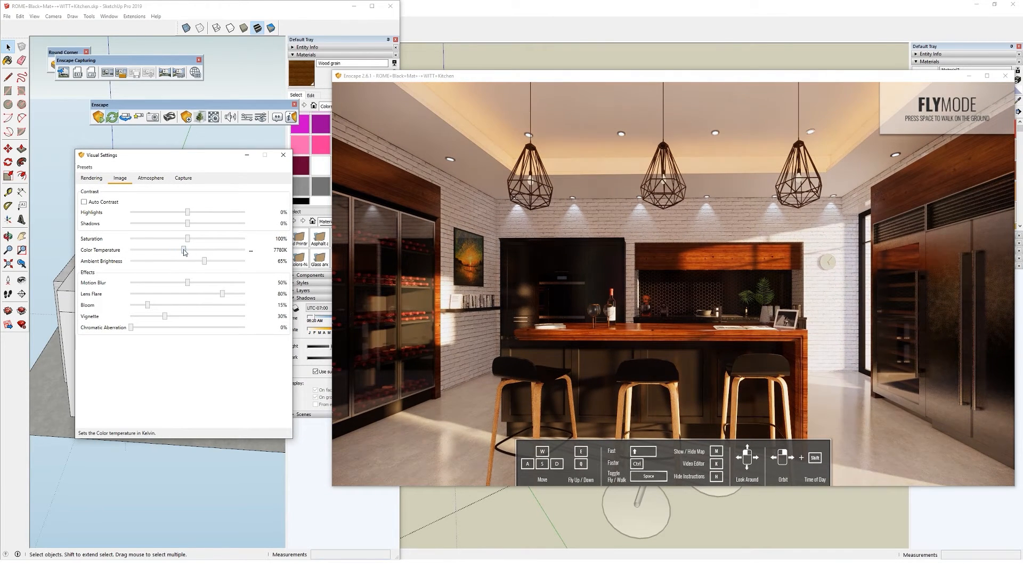
- Set colour temperature to 6930K, ambient brightness to 87%, bloom to 23%, vignette to 9% and chromatic aberration to 2% for the render image
{"action": "left_click_drag", "start_coordinate": [204, 260], "coordinate": [231, 260]}
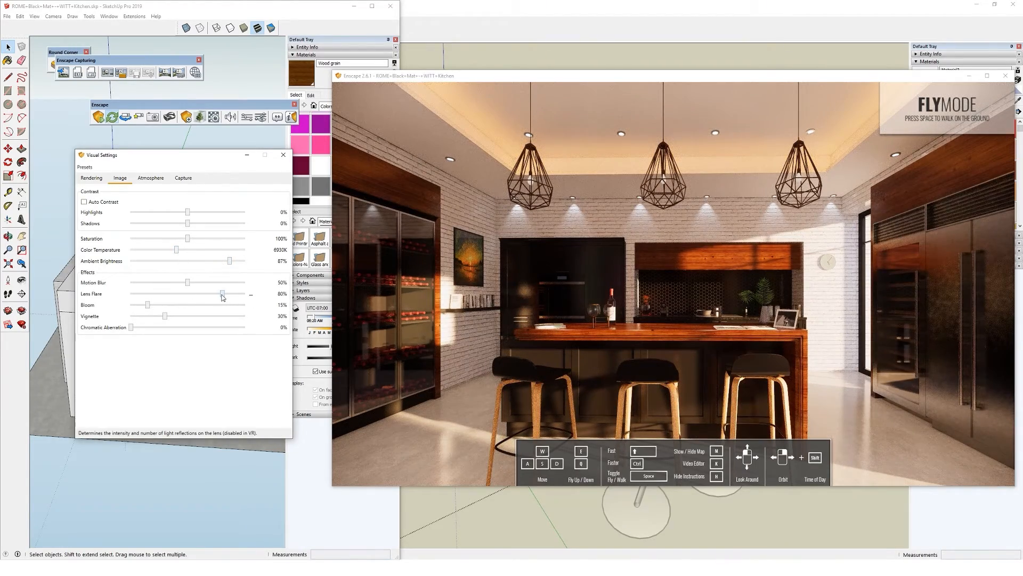
{"action": "mouse_move", "coordinate": [148, 306]}
{"action": "left_mouse_down"}
{"action": "mouse_move", "coordinate": [169, 306]}
{"action": "mouse_move", "coordinate": [139, 318]}
{"action": "left_mouse_up"}
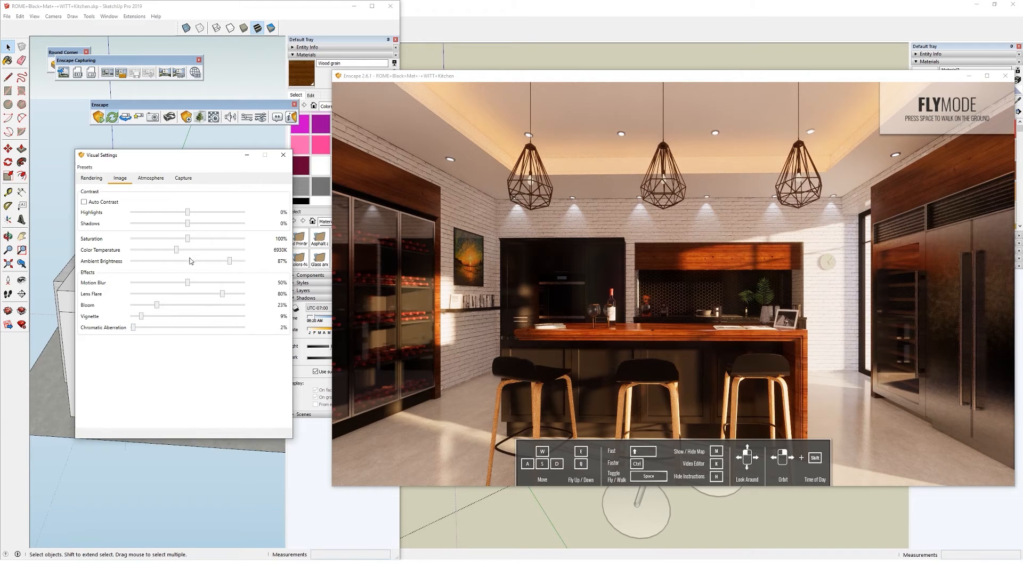
- Adjust the atmosphere to 17% fog intensity, 86% sun brightness, 62% shadow sharpness and 106% artificial light brightness
{"action": "left_click", "coordinate": [139, 179]}
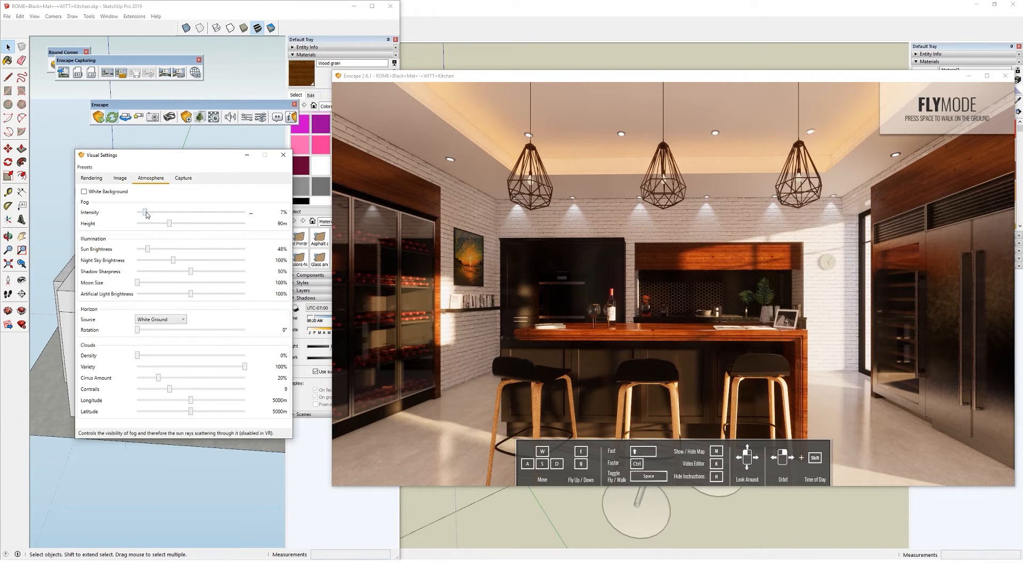
{"action": "left_click_drag", "start_coordinate": [145, 212], "coordinate": [168, 213]}
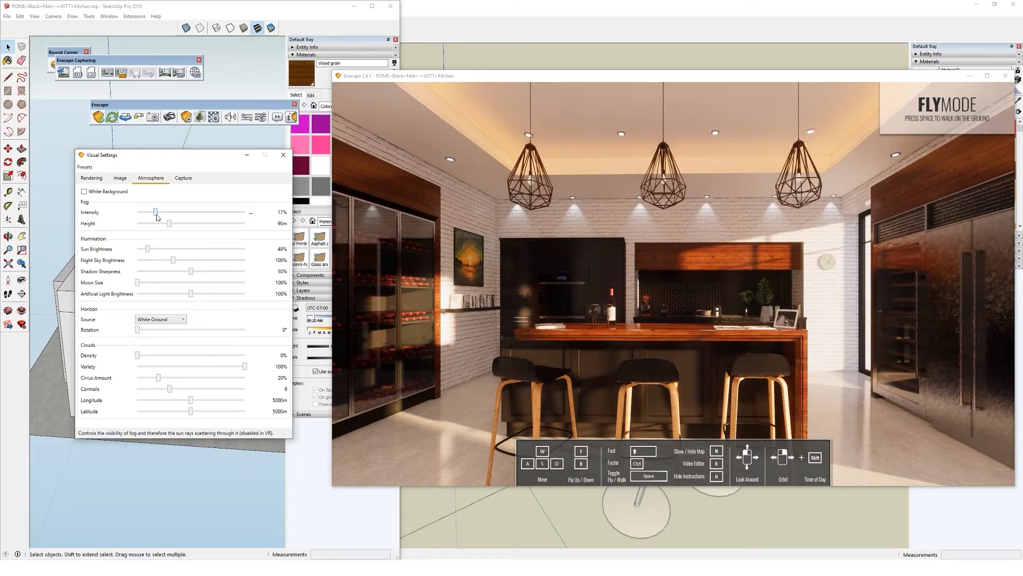
{"action": "left_click_drag", "start_coordinate": [150, 249], "coordinate": [159, 252]}
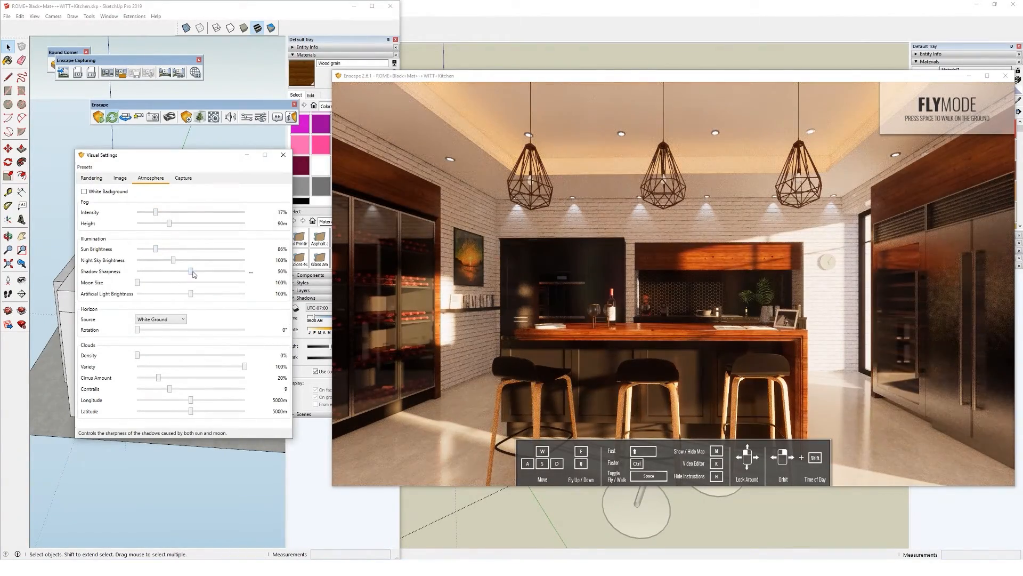
{"action": "mouse_move", "coordinate": [190, 272]}
{"action": "left_mouse_down"}
{"action": "mouse_move", "coordinate": [220, 273]}
{"action": "mouse_move", "coordinate": [211, 274]}
{"action": "left_mouse_up"}
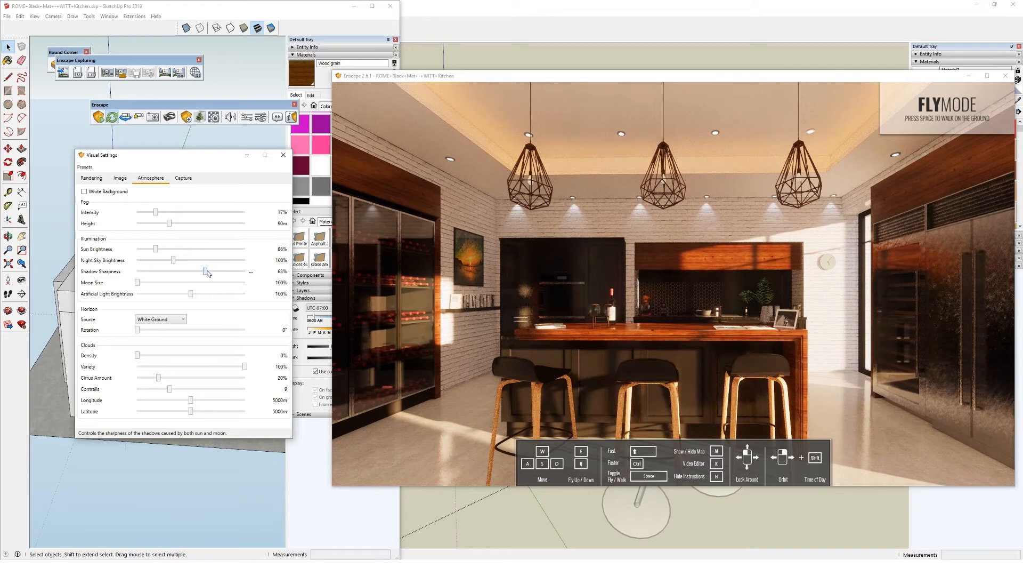
{"action": "left_click_drag", "start_coordinate": [191, 294], "coordinate": [196, 295]}
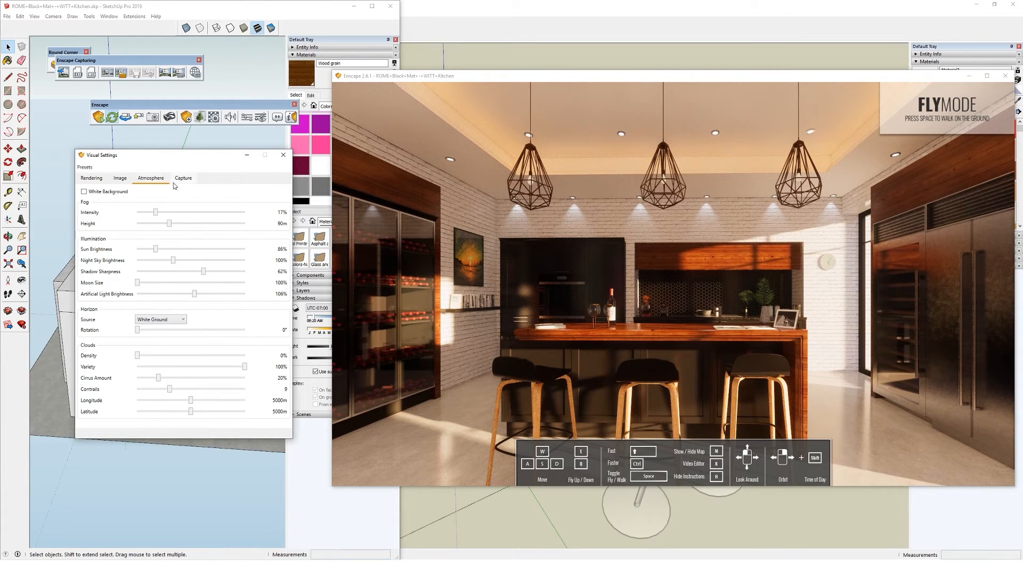
- Set the image shadows to -51%, highlights to 24%, lens flare to 85% and bloom to 27%
{"action": "left_click", "coordinate": [120, 178]}
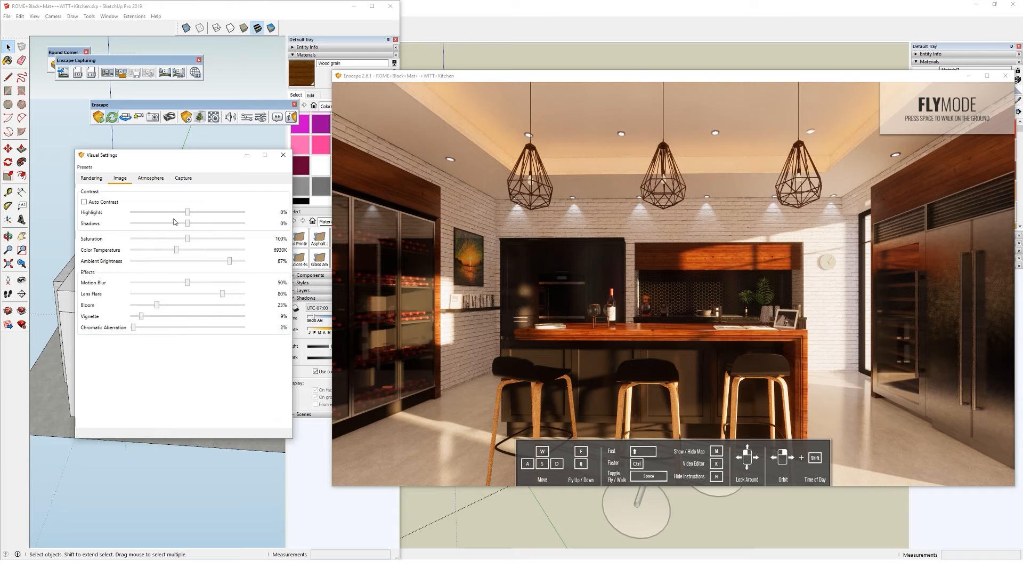
{"action": "left_click_drag", "start_coordinate": [190, 227], "coordinate": [168, 230]}
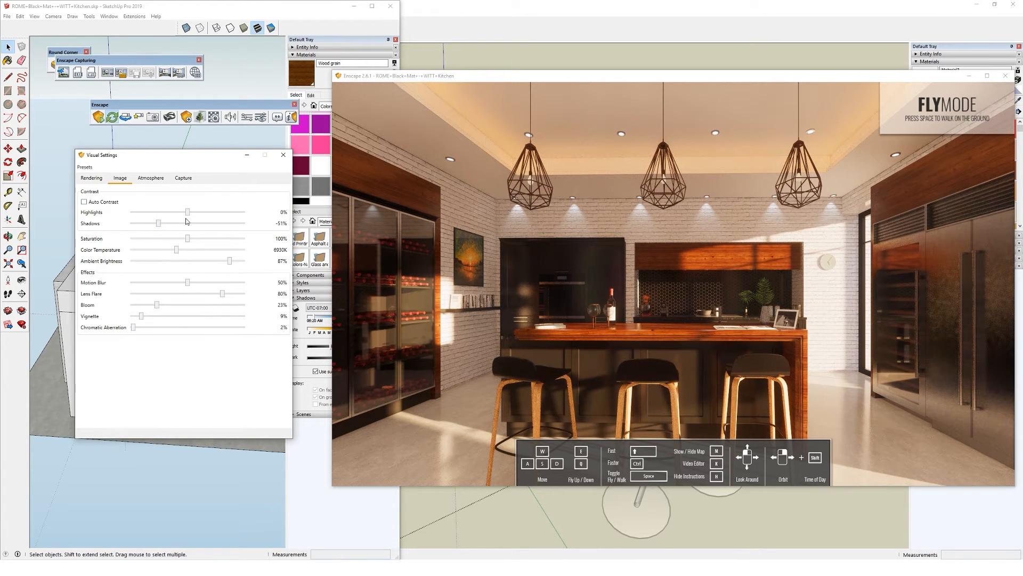
{"action": "left_click_drag", "start_coordinate": [188, 213], "coordinate": [219, 214]}
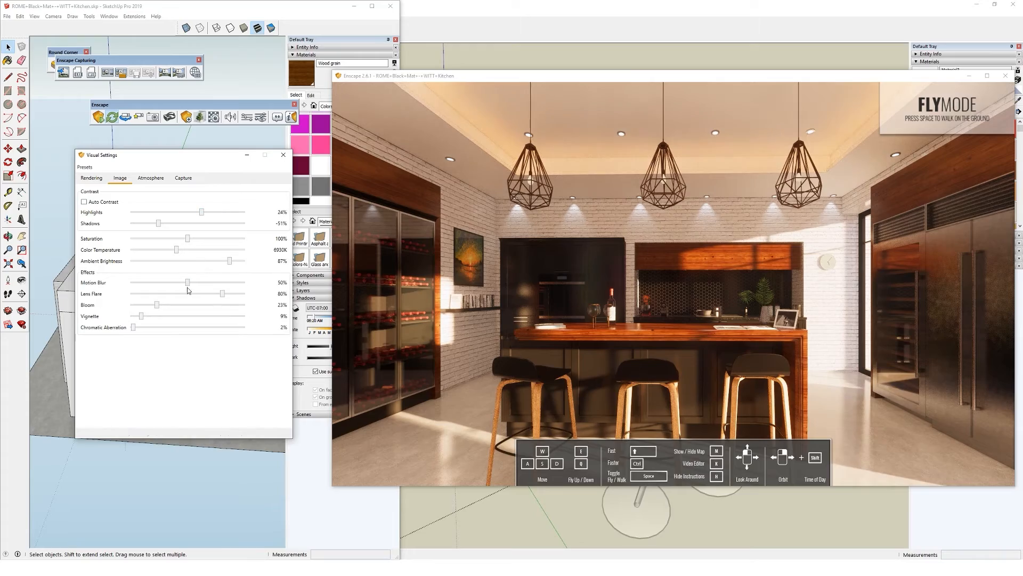
{"action": "left_click_drag", "start_coordinate": [222, 293], "coordinate": [235, 294]}
{"action": "mouse_move", "coordinate": [157, 304]}
{"action": "left_mouse_down"}
{"action": "mouse_move", "coordinate": [224, 304]}
{"action": "mouse_move", "coordinate": [137, 304]}
{"action": "mouse_move", "coordinate": [177, 304]}
{"action": "mouse_move", "coordinate": [166, 304]}
{"action": "left_mouse_up"}
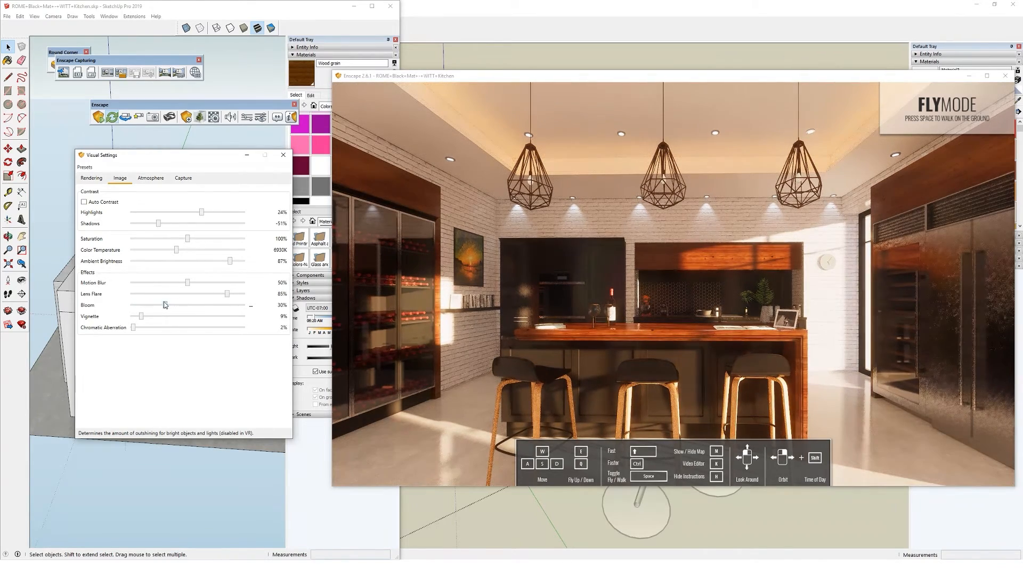
- Lower the Enscape camera so the island and its three stools are framed from nearer the countertop height
{"action": "left_click", "coordinate": [510, 310]}
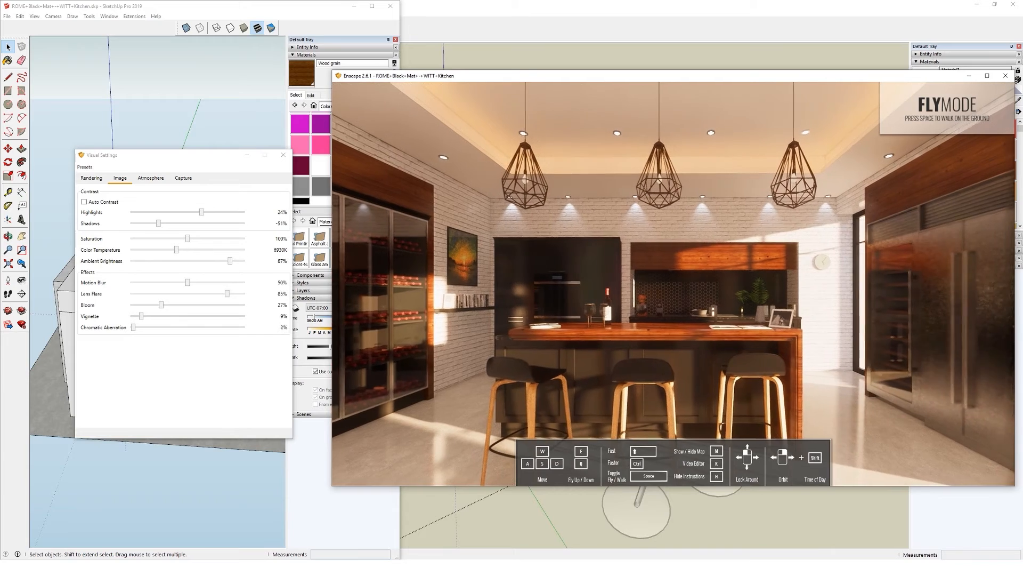
{"action": "key", "text": "q"}
{"action": "key", "text": "a"}
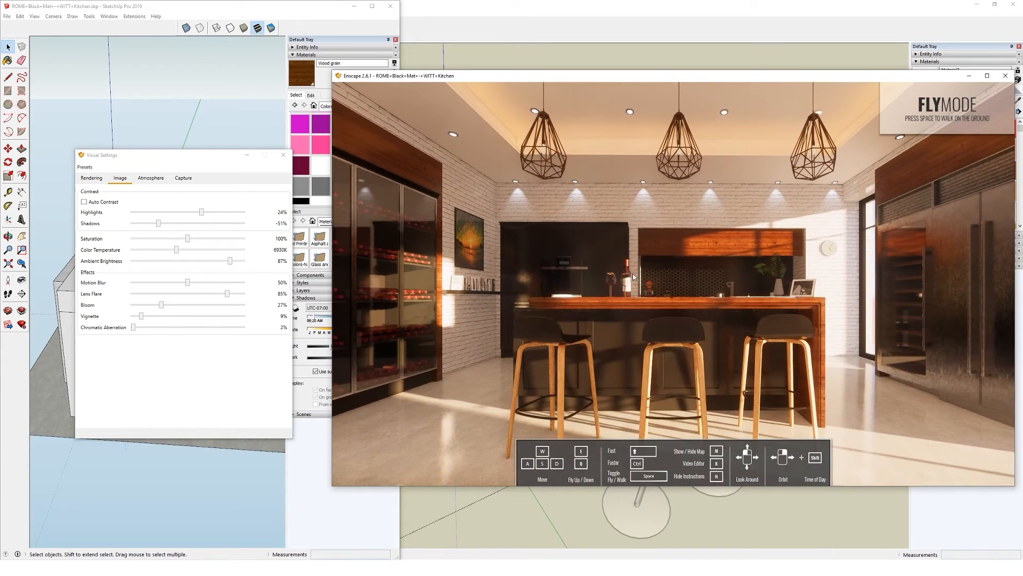
{"action": "left_click_drag", "start_coordinate": [633, 274], "coordinate": [628, 275]}
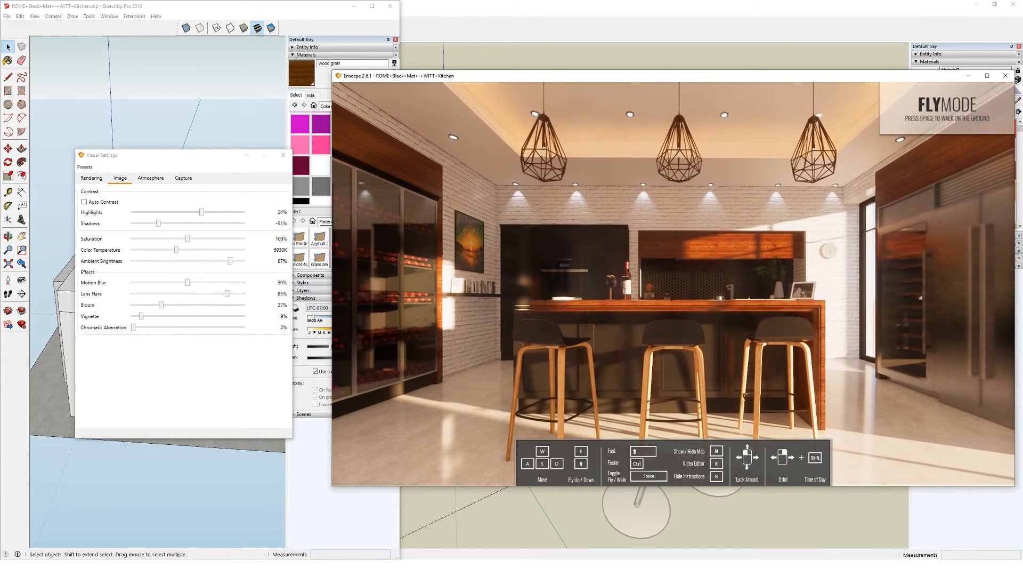
- Set the depth of field to 5% and the outlines to 0% in the rendering settings
{"action": "left_click", "coordinate": [92, 179]}
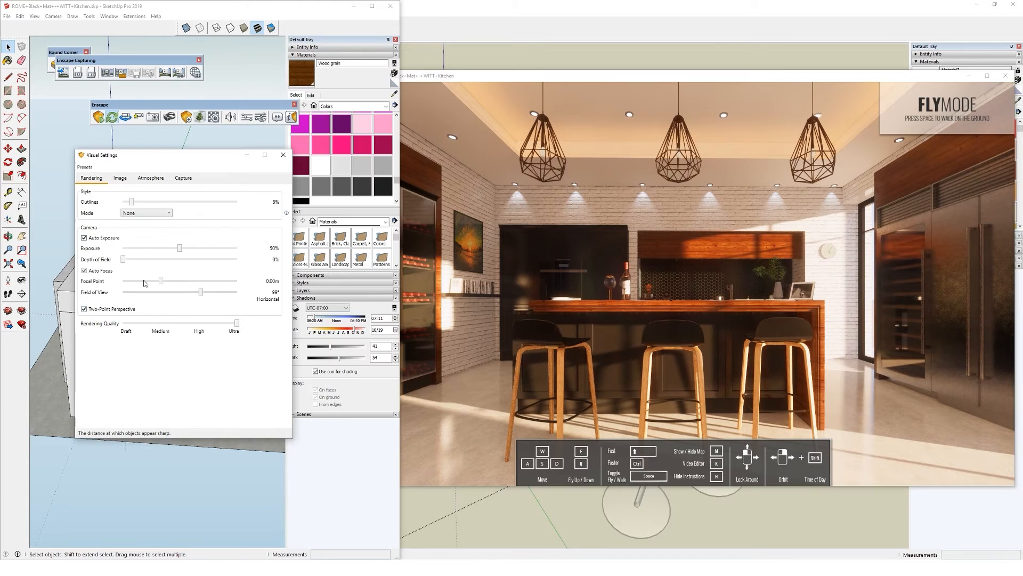
{"action": "left_click_drag", "start_coordinate": [126, 261], "coordinate": [149, 260]}
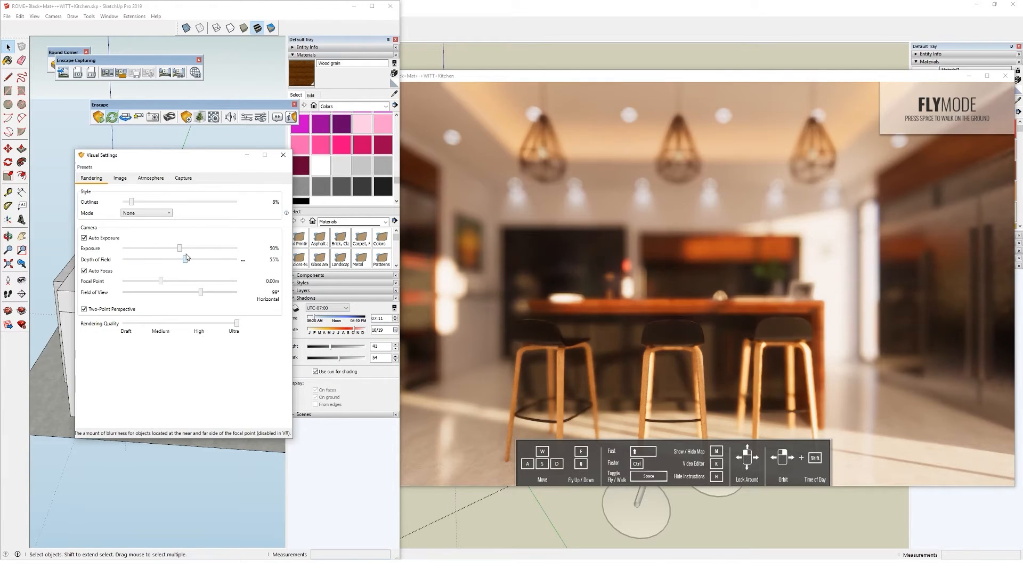
{"action": "left_click_drag", "start_coordinate": [147, 259], "coordinate": [132, 262]}
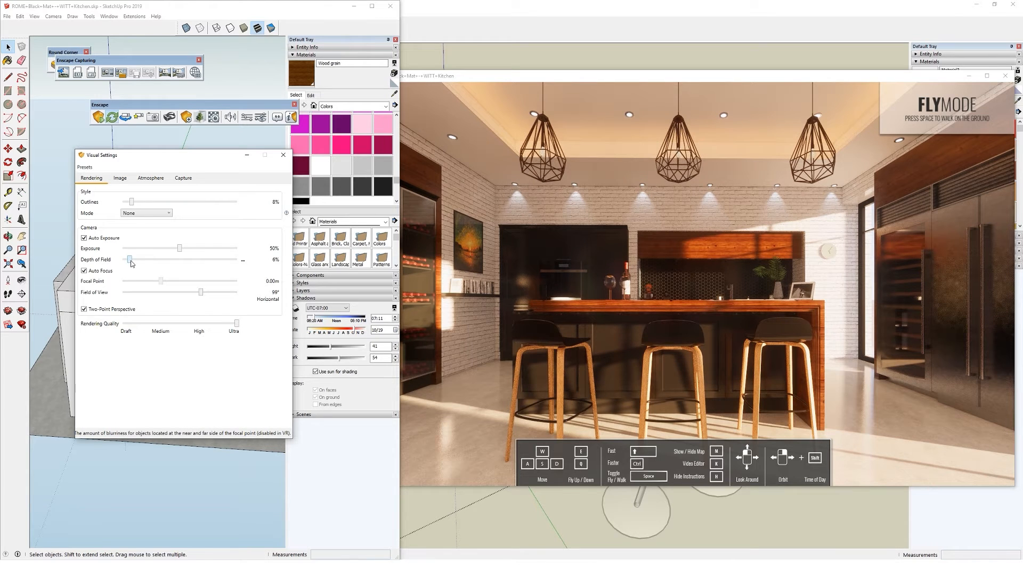
{"action": "left_click_drag", "start_coordinate": [130, 263], "coordinate": [129, 263]}
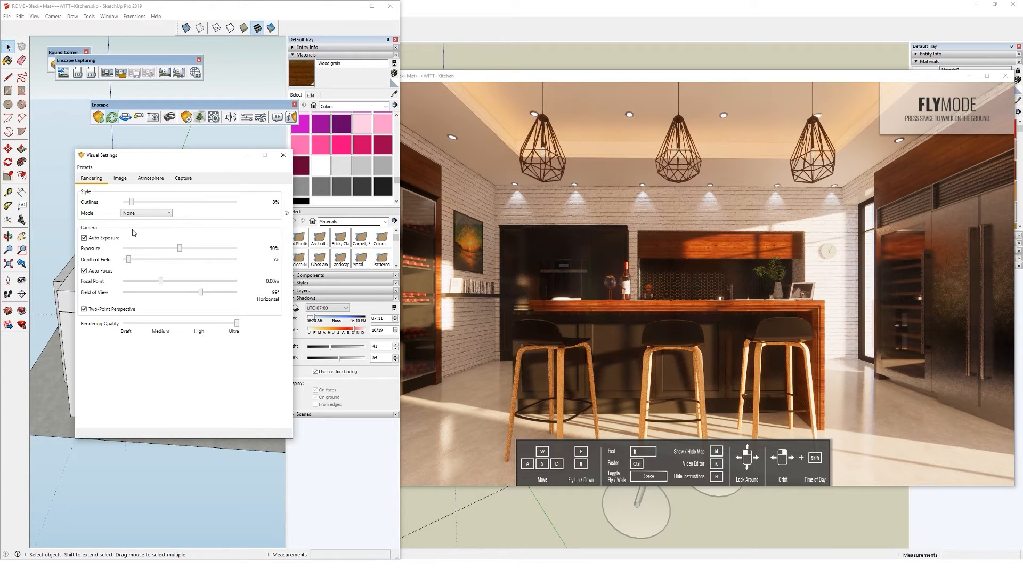
{"action": "left_click_drag", "start_coordinate": [133, 203], "coordinate": [123, 202]}
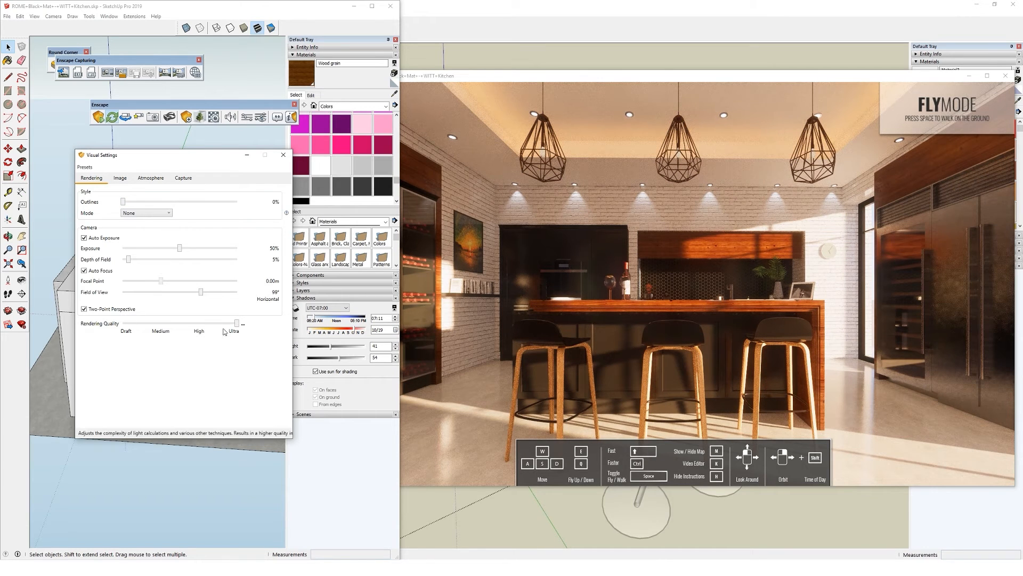
- Move the Visual Settings dialog aside, check the capture settings and widen the camera's field of view to 104°
{"action": "left_click_drag", "start_coordinate": [163, 158], "coordinate": [134, 166]}
{"action": "left_click", "coordinate": [169, 185]}
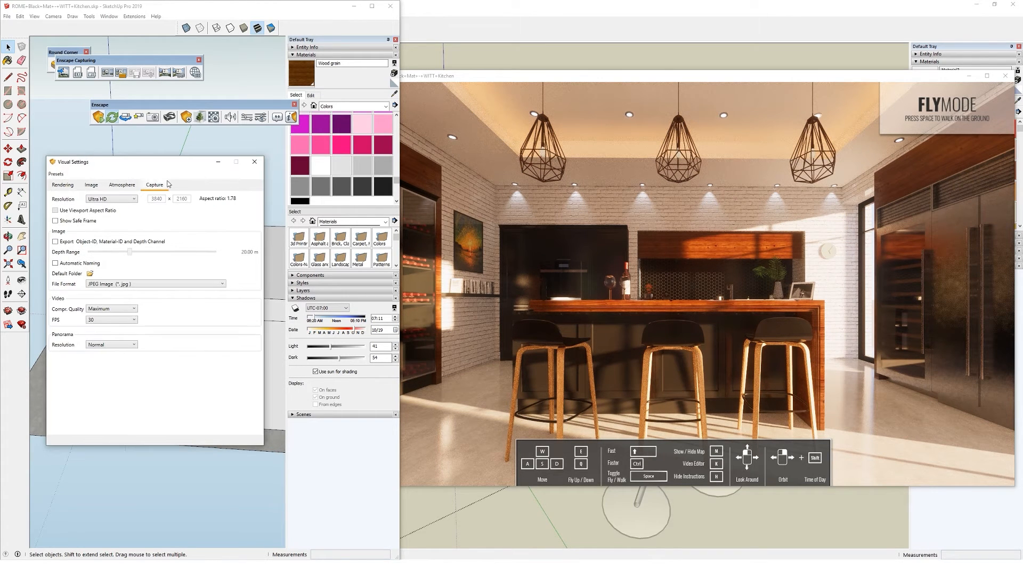
{"action": "left_click", "coordinate": [63, 185]}
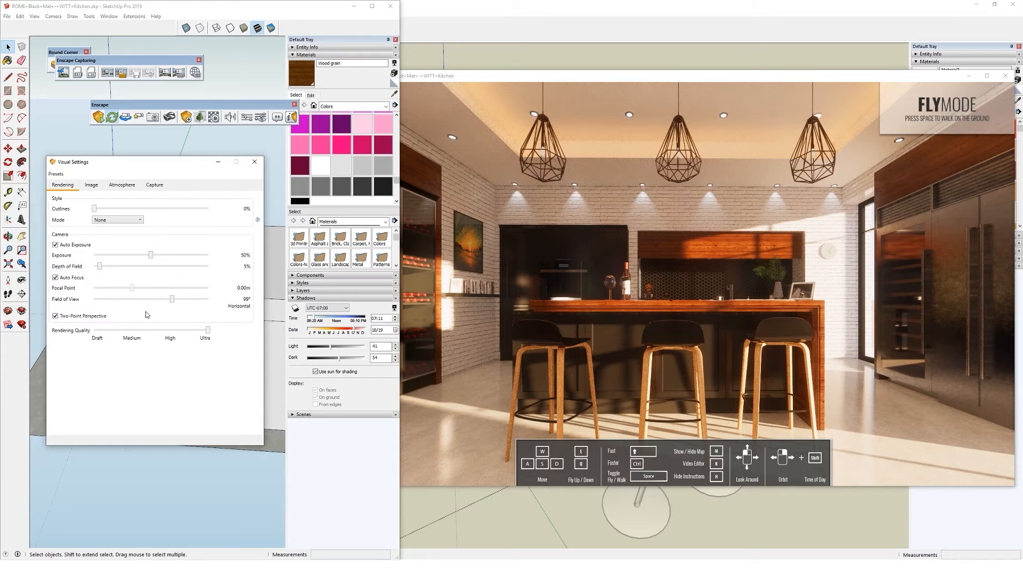
{"action": "left_click_drag", "start_coordinate": [175, 300], "coordinate": [178, 300]}
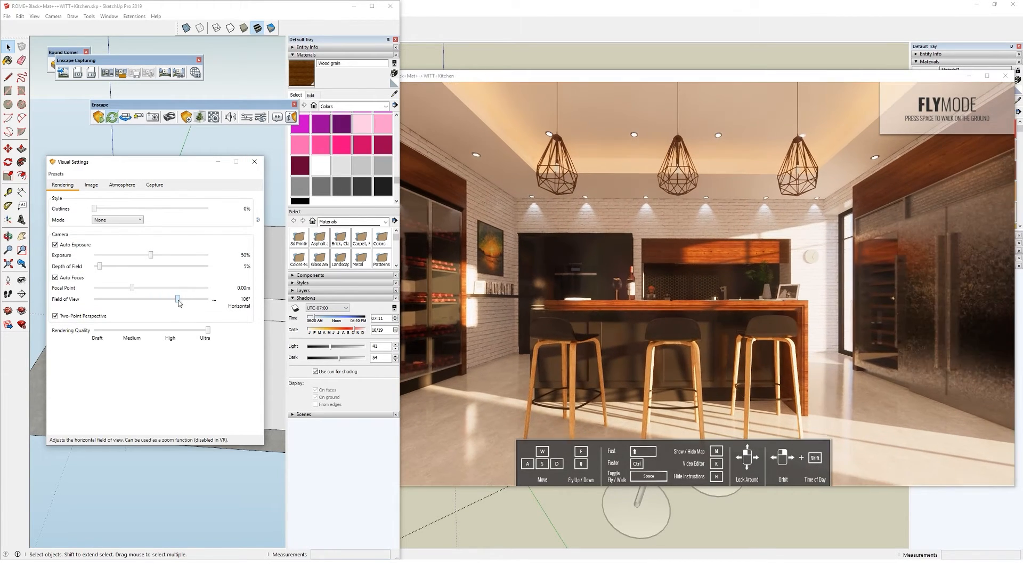
- Reframe the Enscape camera so the whole island, stools, pendant lamps and both side cabinets are in view, and hide the on-screen instructions
{"action": "left_click", "coordinate": [574, 329]}
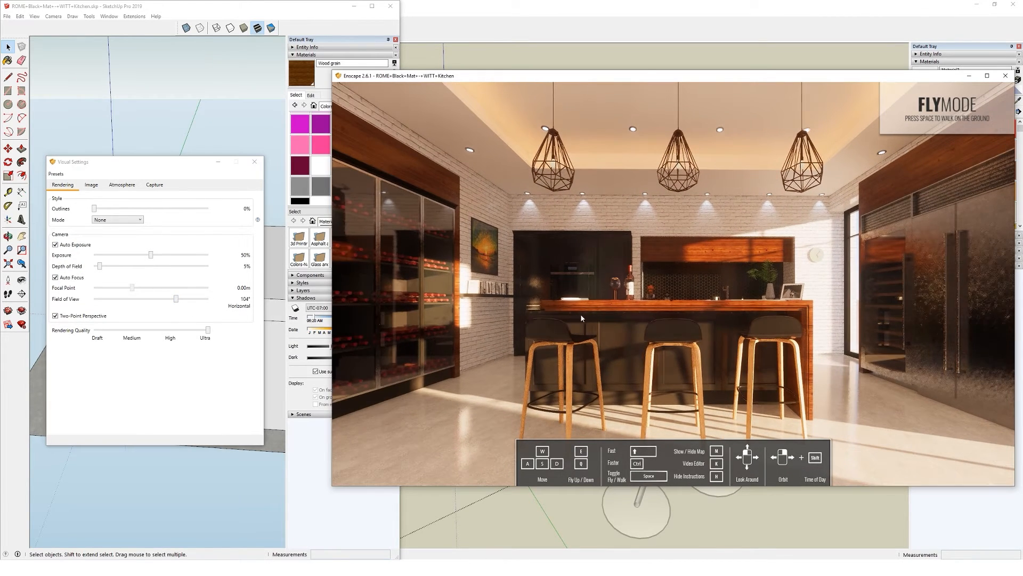
{"action": "left_click_drag", "start_coordinate": [626, 319], "coordinate": [629, 346]}
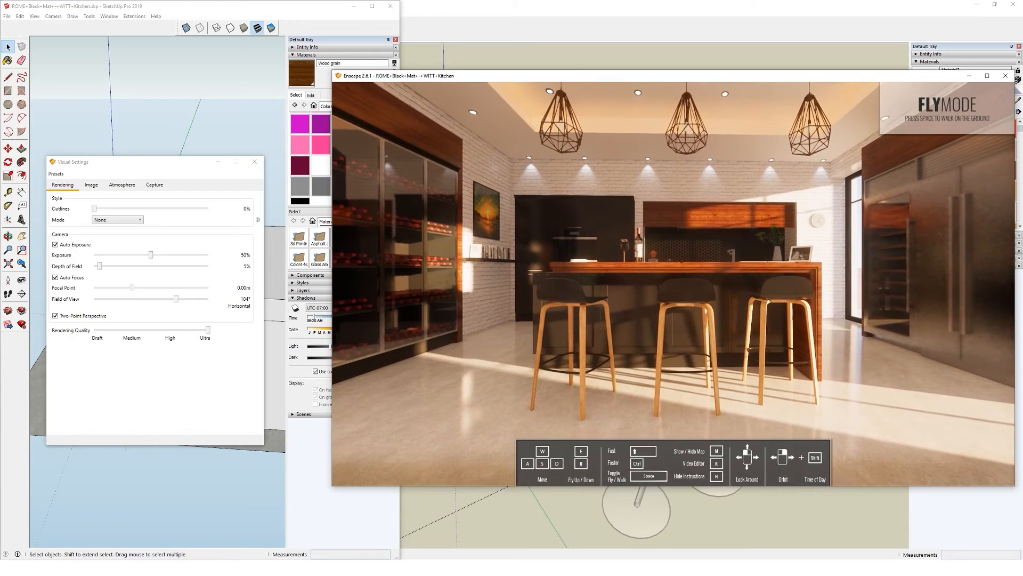
{"action": "key", "text": "e"}
{"action": "key", "text": "s"}
{"action": "key", "text": "w"}
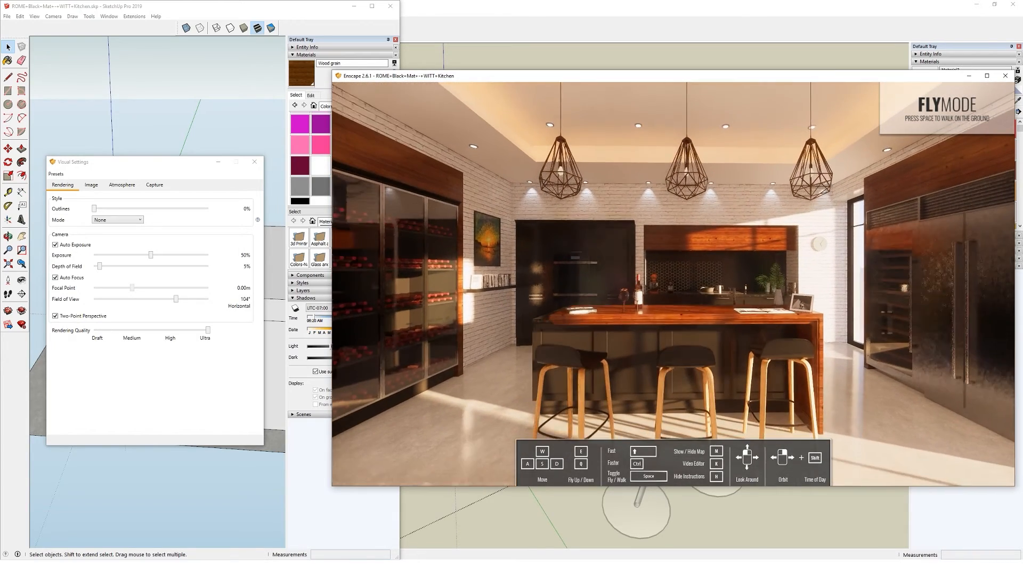
{"action": "key", "text": "e"}
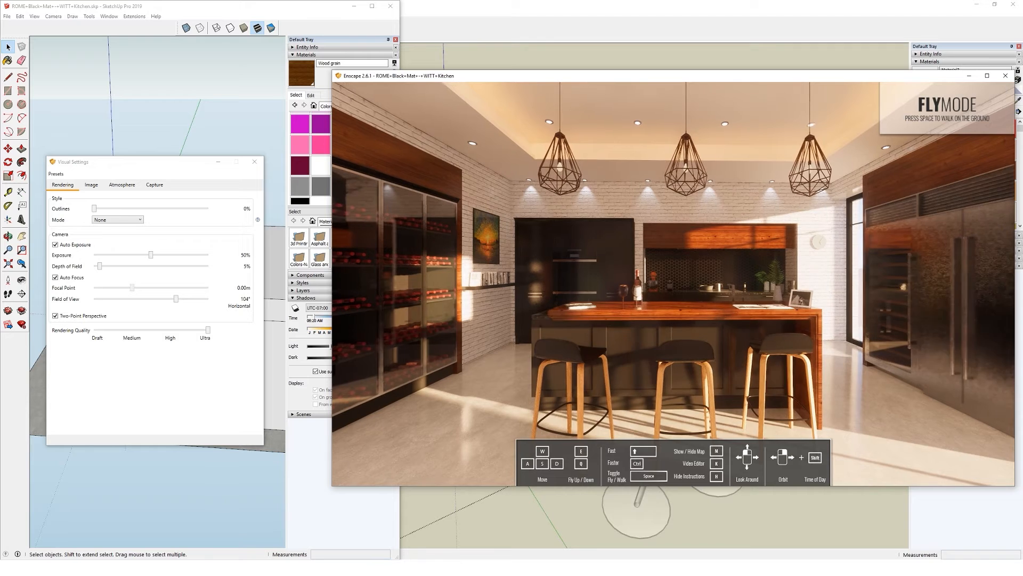
{"action": "left_click_drag", "start_coordinate": [613, 387], "coordinate": [618, 392]}
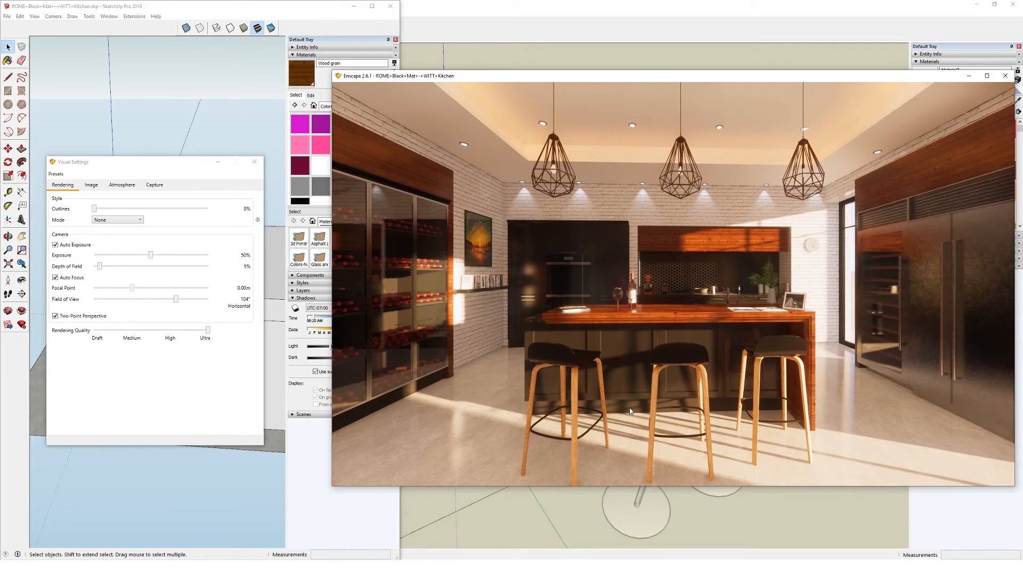
{"action": "left_click_drag", "start_coordinate": [618, 393], "coordinate": [610, 376]}
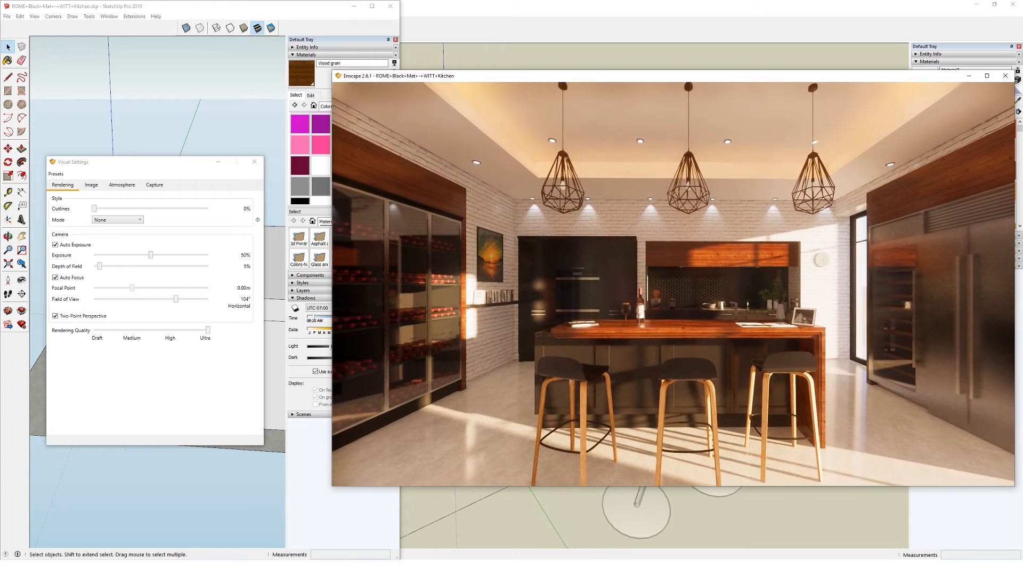
- Close the Visual Settings and hide the outer box enclosing the kitchen in the SketchUp model
{"action": "left_click", "coordinate": [162, 171]}
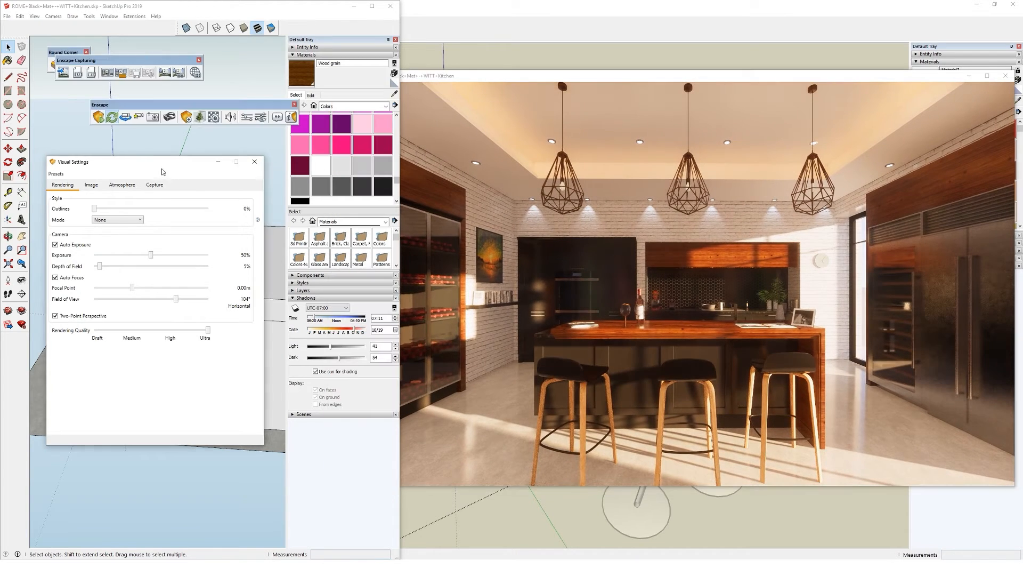
{"action": "left_click", "coordinate": [253, 163]}
{"action": "left_click", "coordinate": [217, 319]}
{"action": "left_click", "coordinate": [637, 307]}
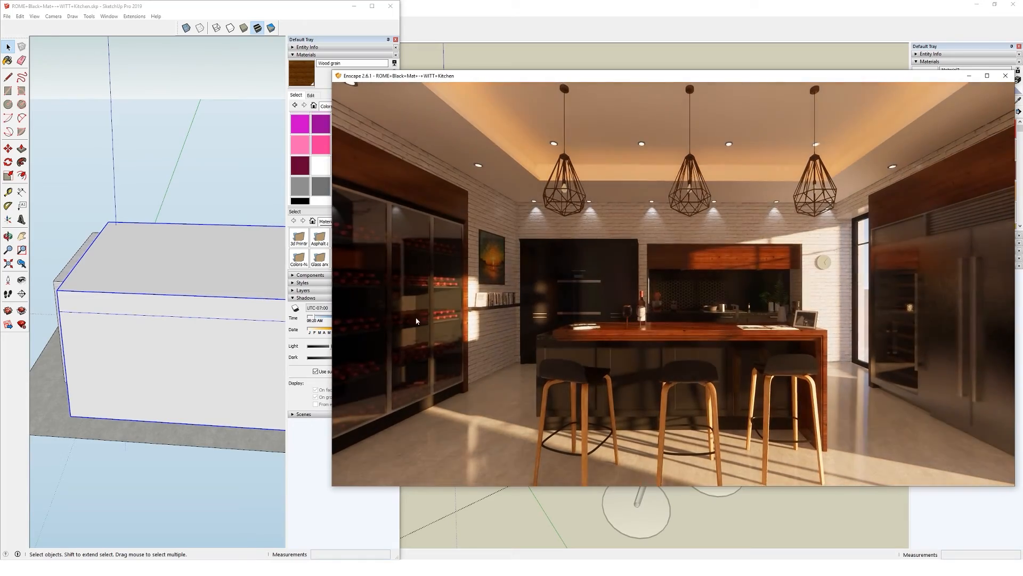
{"action": "left_click", "coordinate": [105, 301]}
{"action": "middle_click_drag", "start_coordinate": [105, 302], "coordinate": [186, 290]}
{"action": "right_click", "coordinate": [185, 288]}
{"action": "left_click", "coordinate": [204, 302]}
- Select the three stools together and move them about 165 mm closer to the island
{"action": "mouse_move", "coordinate": [194, 386]}
{"action": "middle_mouse_down"}
{"action": "mouse_move", "coordinate": [121, 450]}
{"action": "mouse_move", "coordinate": [132, 430]}
{"action": "middle_mouse_up"}
{"action": "scroll", "coordinate": [134, 437], "scroll_direction": "up", "scroll_amount": 3}
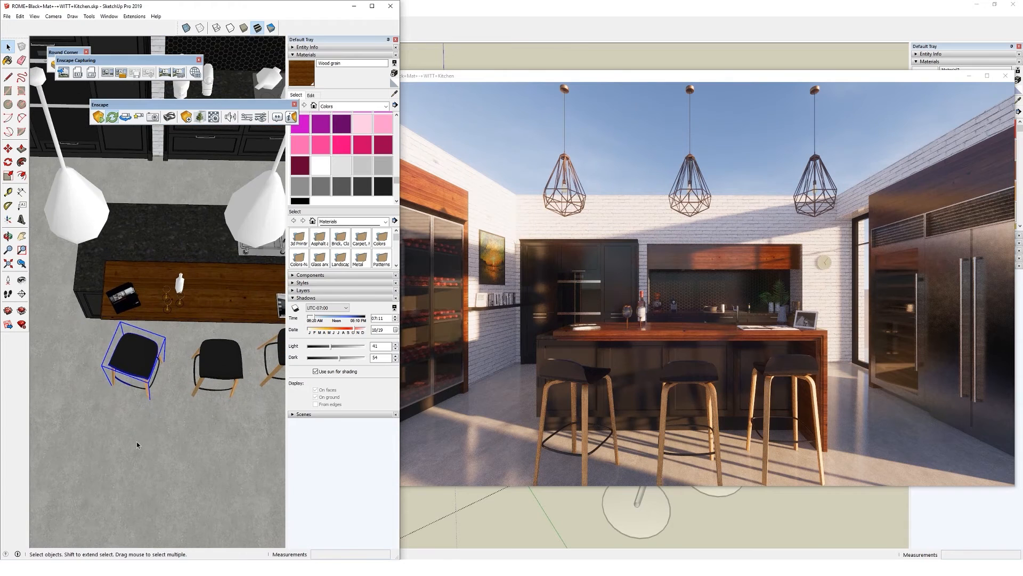
{"action": "left_click", "coordinate": [210, 379], "text": "shift"}
{"action": "middle_click_drag", "start_coordinate": [229, 370], "coordinate": [149, 367], "text": "shift"}
{"action": "left_click", "coordinate": [207, 359], "text": "shift"}
{"action": "middle_click_drag", "start_coordinate": [155, 412], "coordinate": [188, 405], "text": "shift"}
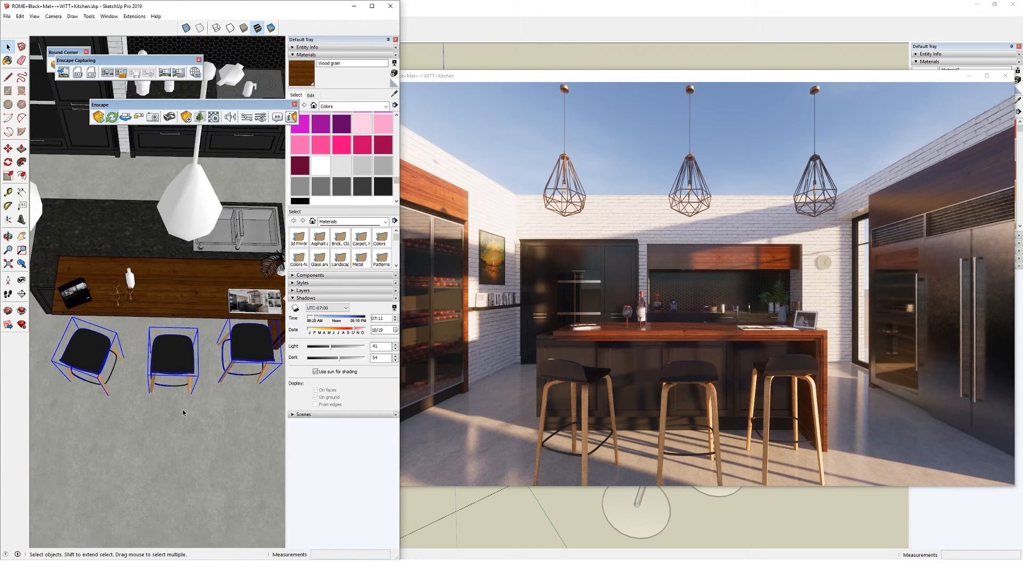
{"action": "left_click", "coordinate": [164, 438]}
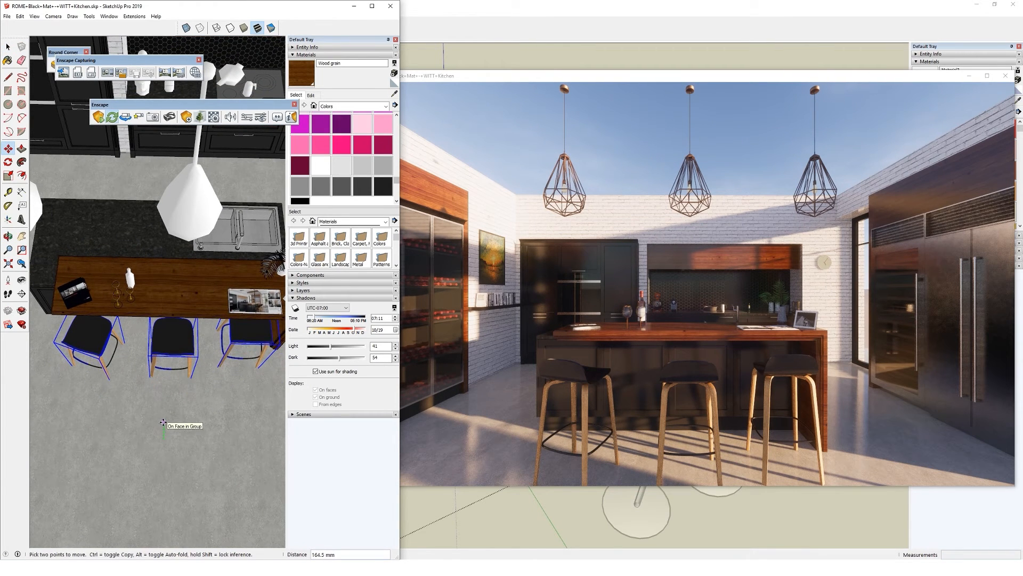
{"action": "left_click", "coordinate": [162, 420]}
{"action": "key", "text": "space"}
- Rotate the stool nearest the island's wooden end panel by about 15° on the floor plane
{"action": "key", "text": "o"}
{"action": "middle_click_drag", "start_coordinate": [113, 307], "coordinate": [195, 303]}
{"action": "scroll", "coordinate": [221, 295], "scroll_direction": "up", "scroll_amount": 1}
{"action": "left_click", "coordinate": [227, 299]}
{"action": "scroll", "coordinate": [195, 302], "scroll_direction": "up", "scroll_amount": 2}
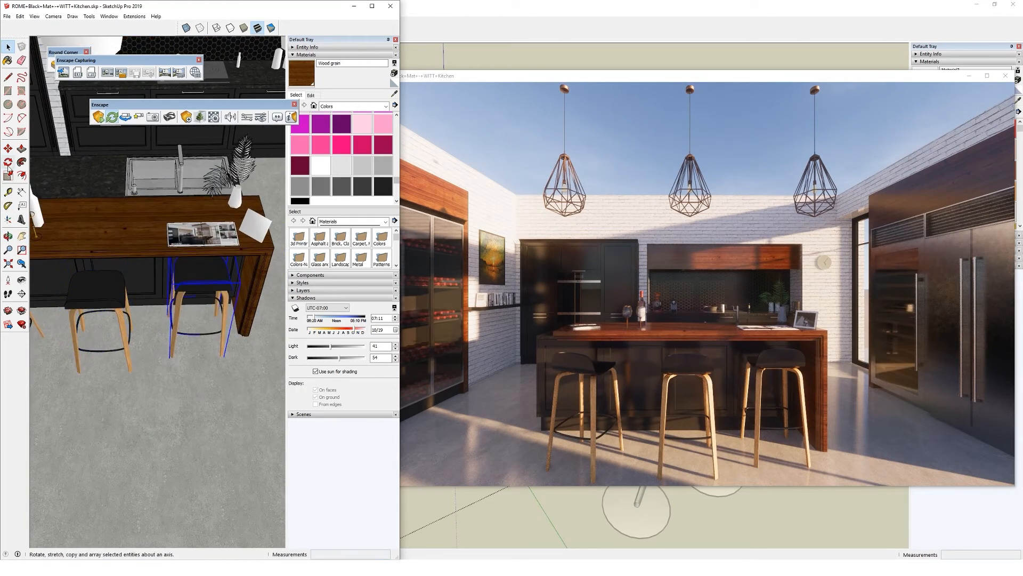
{"action": "scroll", "coordinate": [214, 354], "scroll_direction": "up", "scroll_amount": 2}
{"action": "left_click", "coordinate": [179, 418]}
{"action": "left_click", "coordinate": [217, 415]}
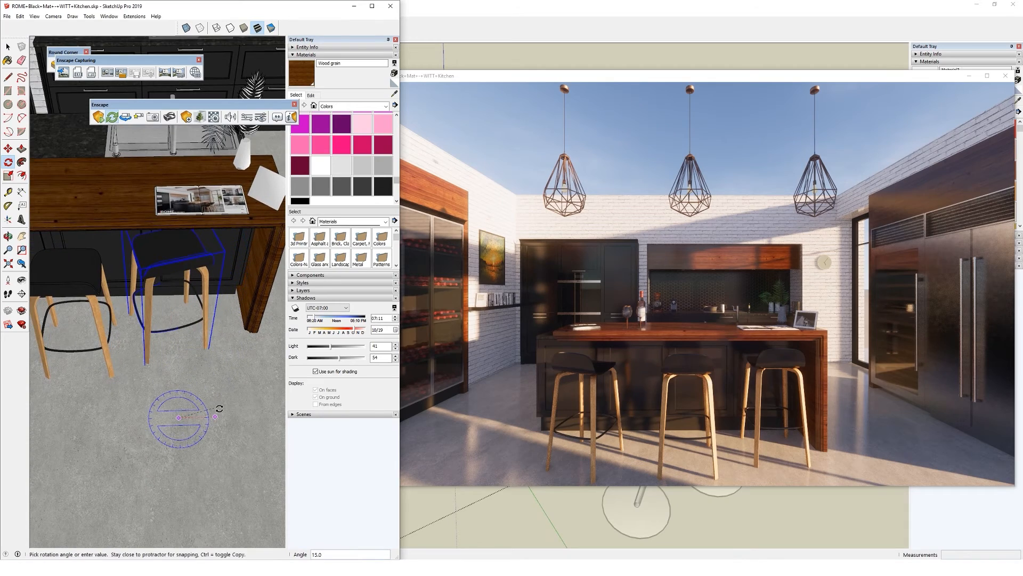
{"action": "left_click", "coordinate": [219, 409]}
- Move the rotated stool about 193 mm closer to the island's wooden end panel and check it in the Enscape view
{"action": "key", "text": "m"}
{"action": "left_click", "coordinate": [170, 400]}
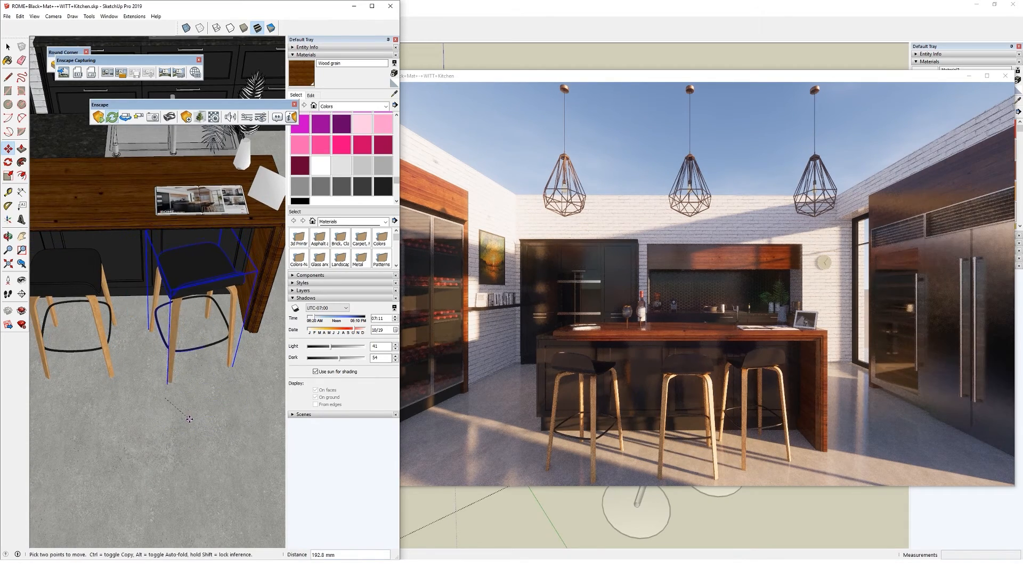
{"action": "left_click", "coordinate": [194, 420]}
{"action": "key", "text": "space"}
{"action": "left_click", "coordinate": [549, 246]}
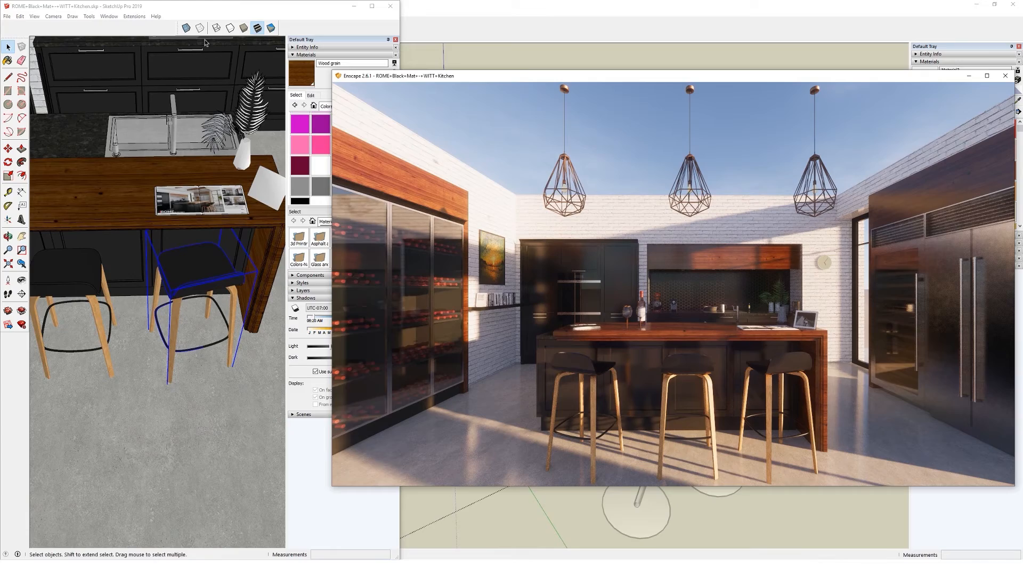
- Unhide all hidden geometry in the SketchUp model to restore the kitchen's outer shell and ceiling
{"action": "left_click", "coordinate": [205, 43]}
{"action": "left_click", "coordinate": [19, 16]}
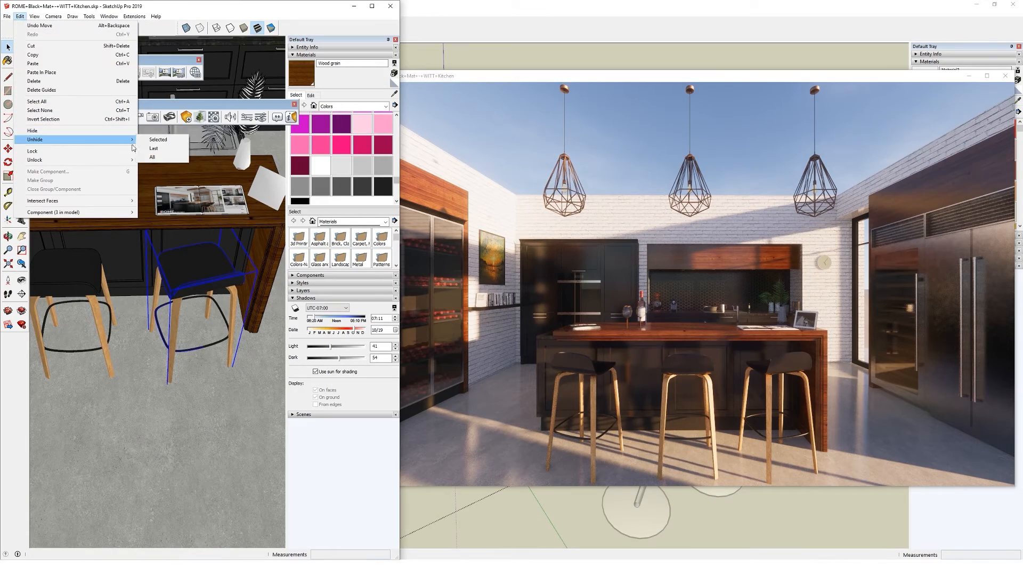
{"action": "left_click", "coordinate": [152, 156]}
{"action": "left_click", "coordinate": [651, 318]}
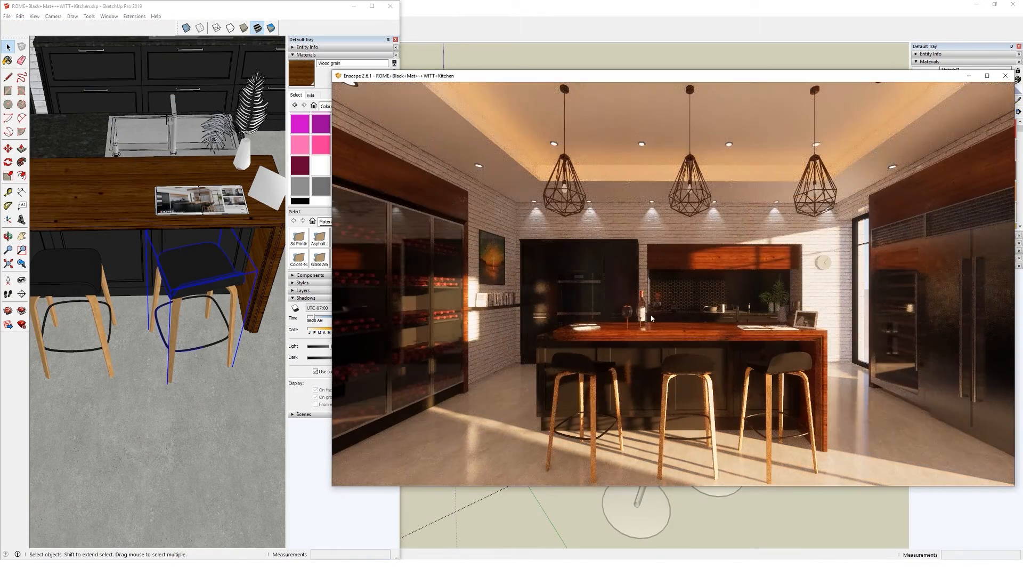
- Shift the Enscape camera slightly to reframe the kitchen and adjust the sun's time of day for brighter, warmer light
{"action": "middle_click_drag", "start_coordinate": [643, 305], "coordinate": [627, 289]}
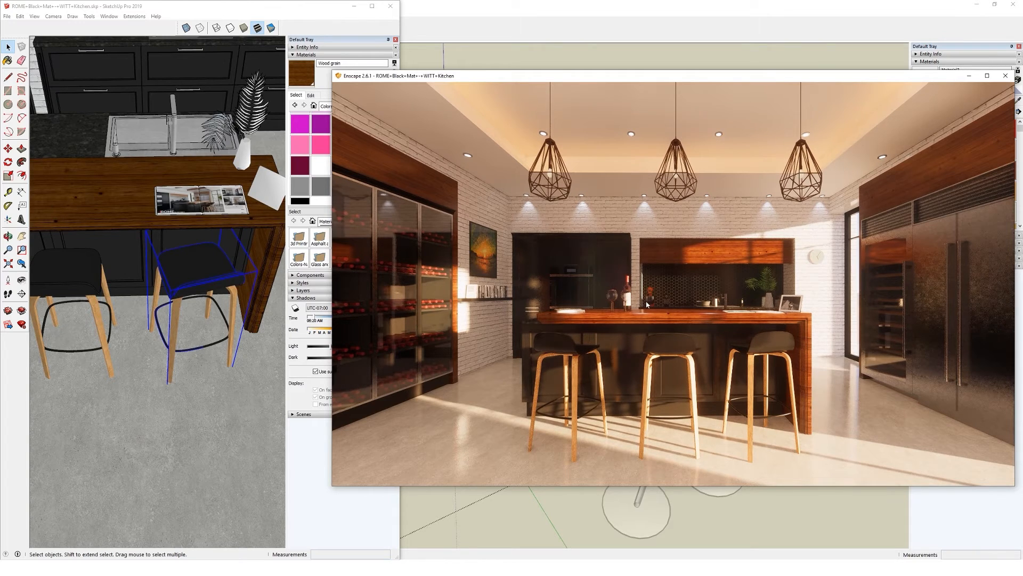
{"action": "right_click_drag", "start_coordinate": [604, 263], "coordinate": [621, 289], "text": "shift"}
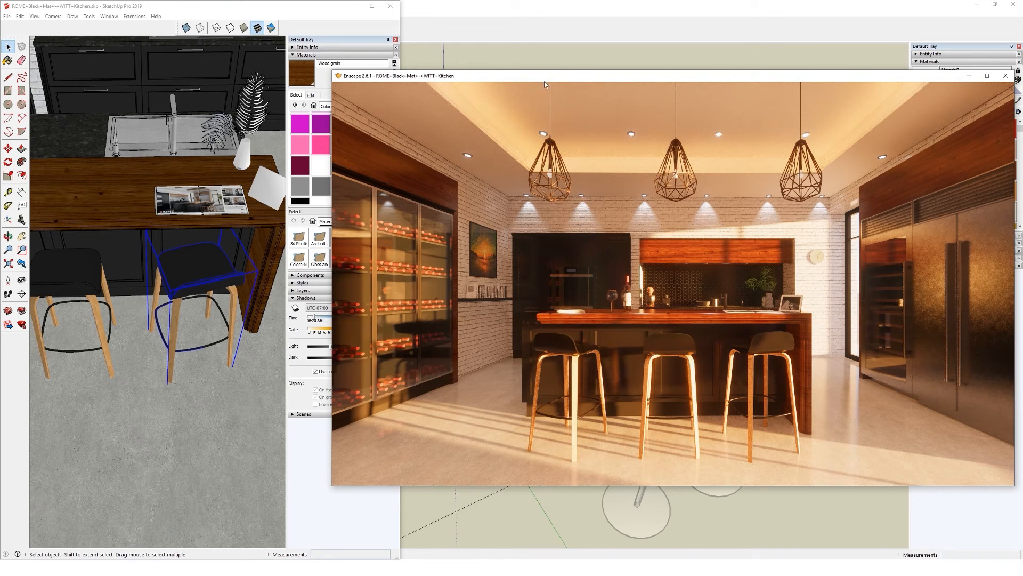
{"action": "left_click_drag", "start_coordinate": [541, 76], "coordinate": [532, 78]}
- Open the Enscape image settings and set the color temperature to 11885K
{"action": "left_click", "coordinate": [211, 15]}
{"action": "left_click", "coordinate": [258, 118]}
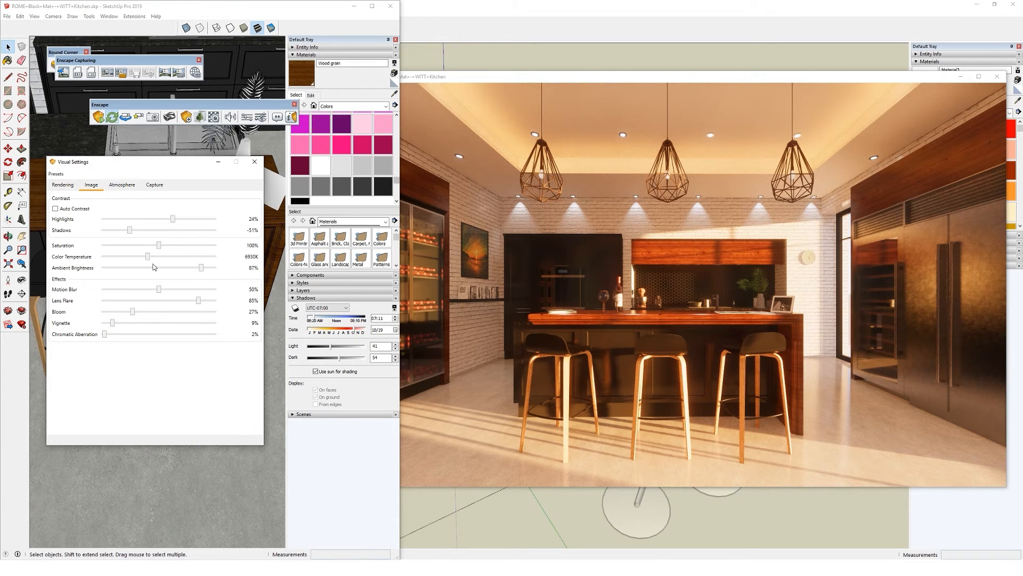
{"action": "left_click_drag", "start_coordinate": [129, 257], "coordinate": [200, 262]}
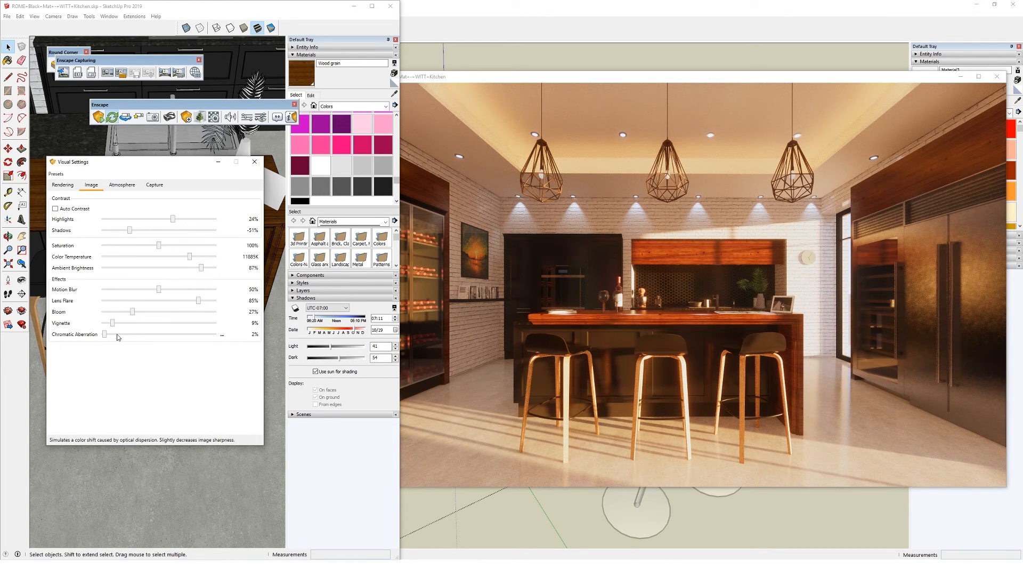
- Try a cloud density of 95% in the atmosphere settings and review the other visual settings categories
{"action": "left_click", "coordinate": [120, 185]}
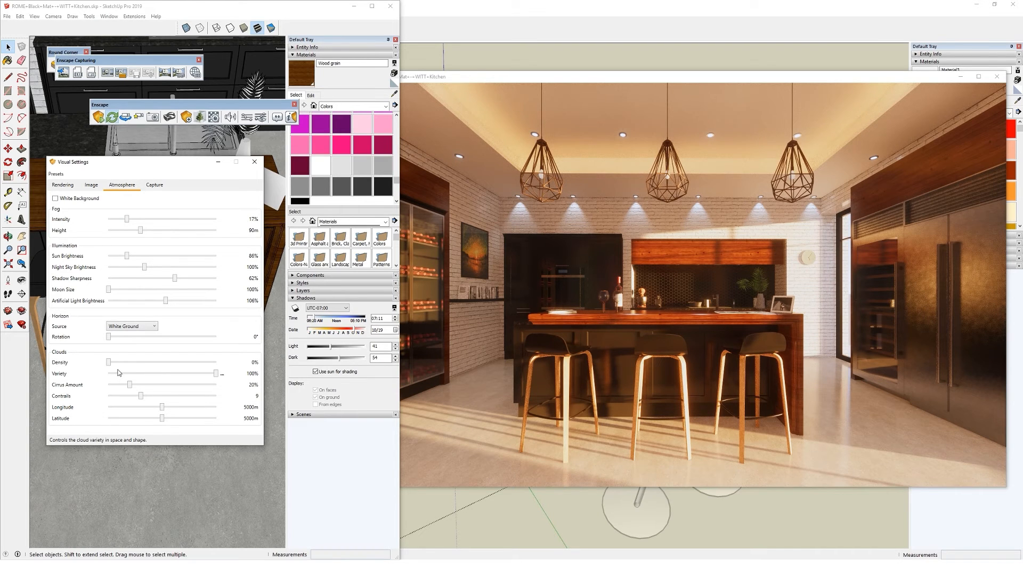
{"action": "left_click_drag", "start_coordinate": [109, 362], "coordinate": [211, 362]}
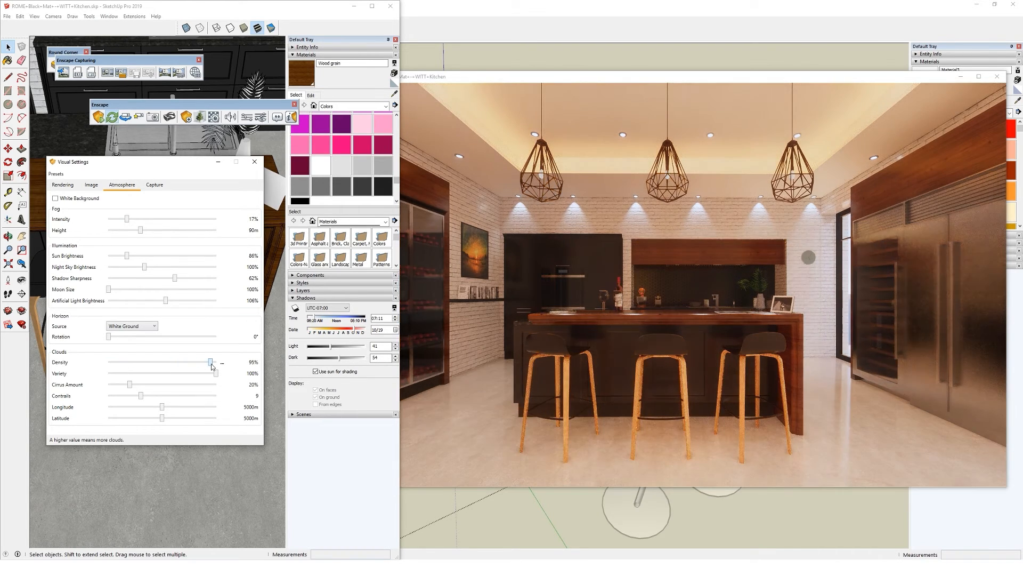
{"action": "left_click", "coordinate": [154, 185]}
{"action": "left_click", "coordinate": [127, 186]}
{"action": "left_click", "coordinate": [91, 185]}
{"action": "left_click", "coordinate": [63, 185]}
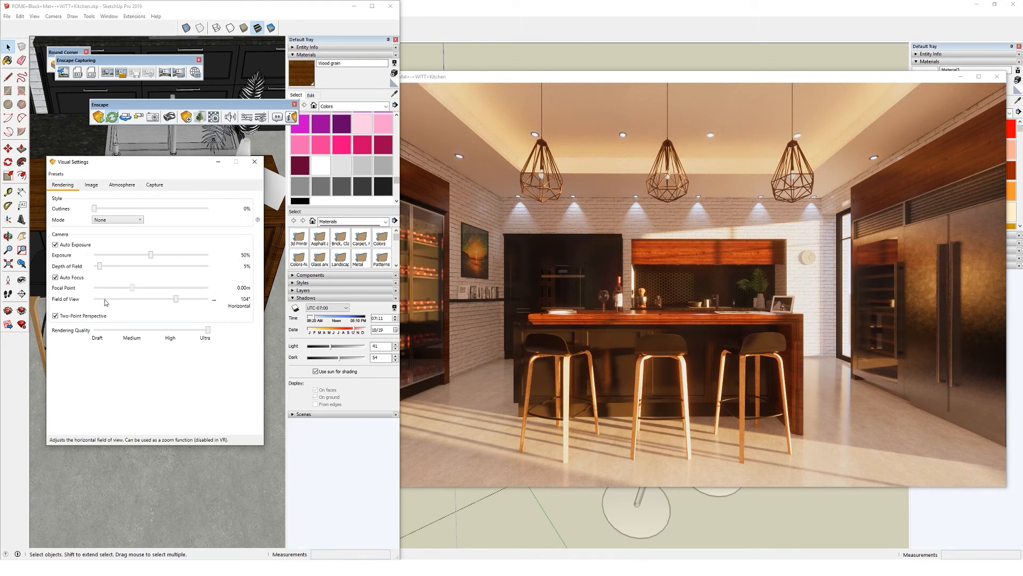
- Set the image shadows to -73%, lower the saturation slightly, and close the Visual Settings
{"action": "left_click", "coordinate": [92, 184]}
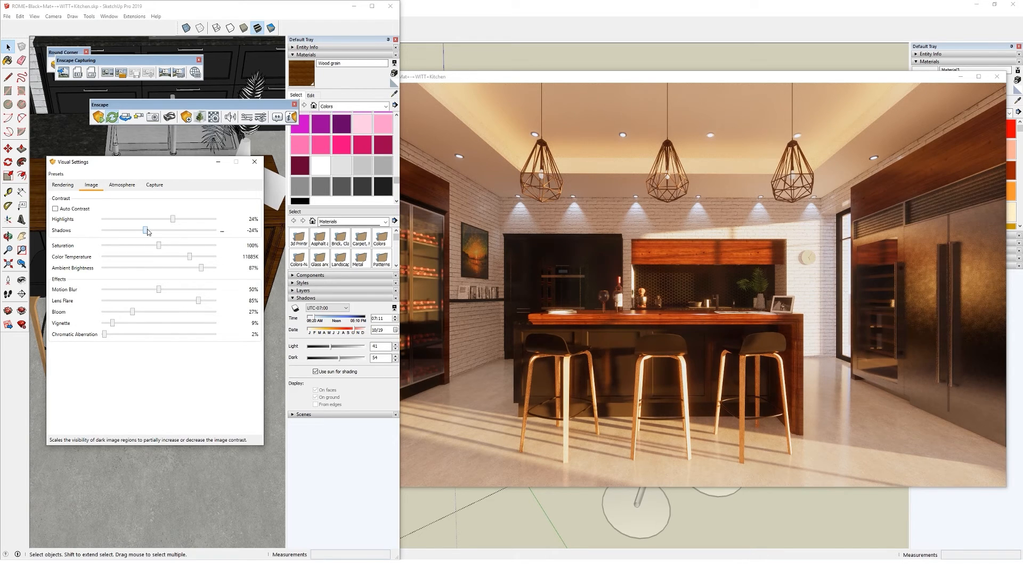
{"action": "left_click_drag", "start_coordinate": [147, 228], "coordinate": [119, 231]}
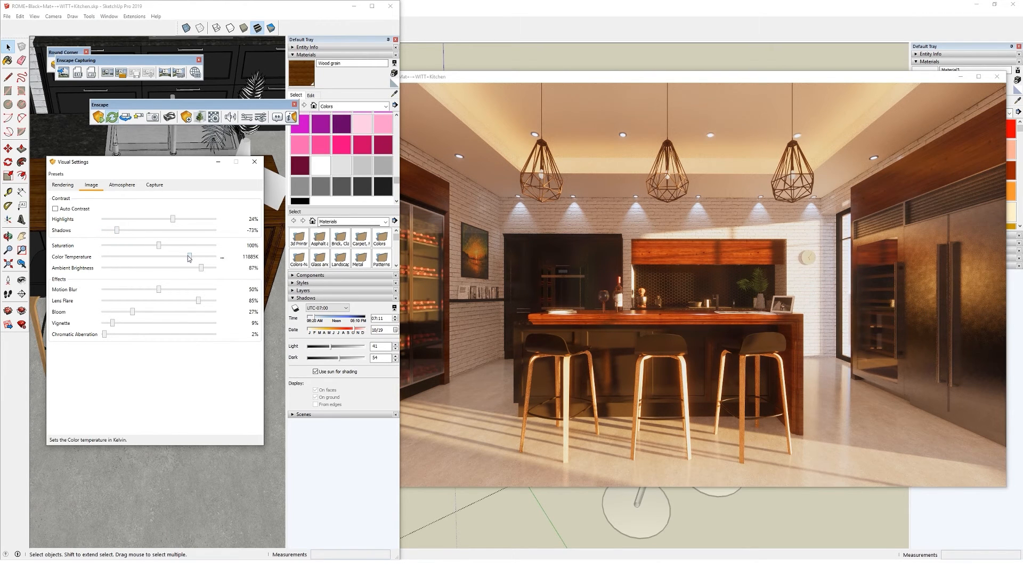
{"action": "left_click_drag", "start_coordinate": [159, 245], "coordinate": [157, 246]}
{"action": "left_click", "coordinate": [486, 80]}
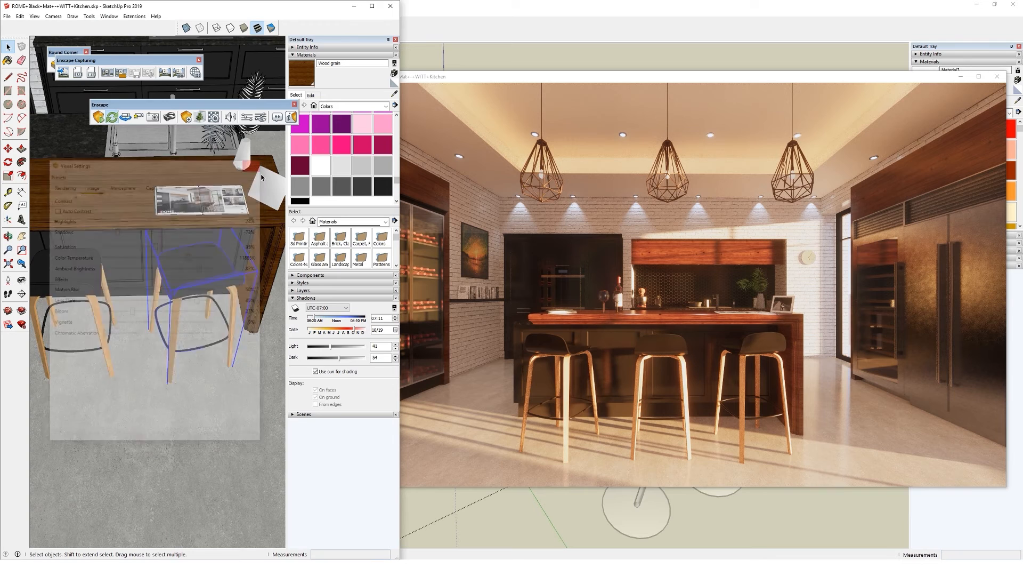
- Render the current Enscape view and save it to the Desktop as the JPEG image "Kitchen final"
{"action": "left_click", "coordinate": [128, 38]}
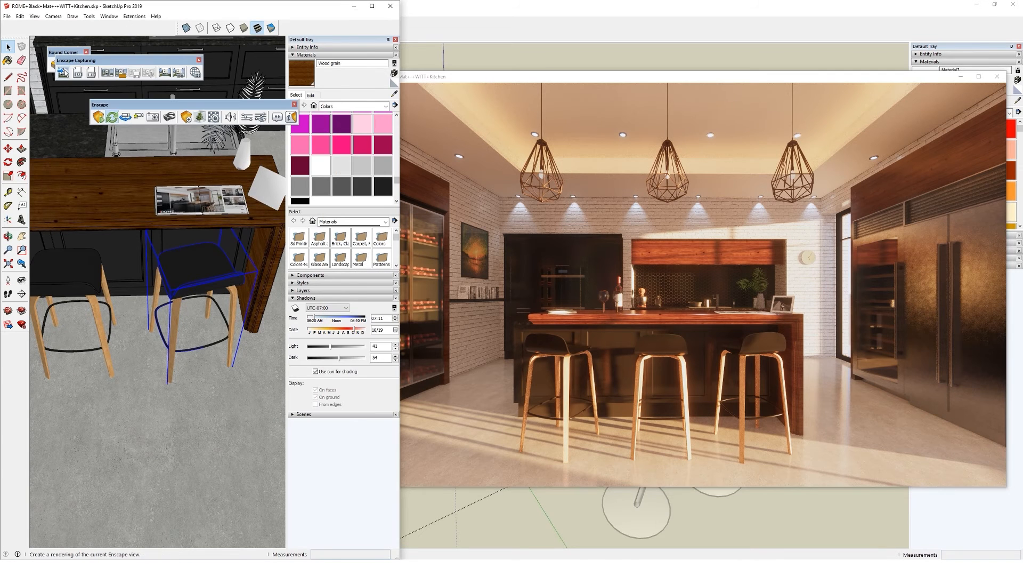
{"action": "left_click", "coordinate": [64, 73]}
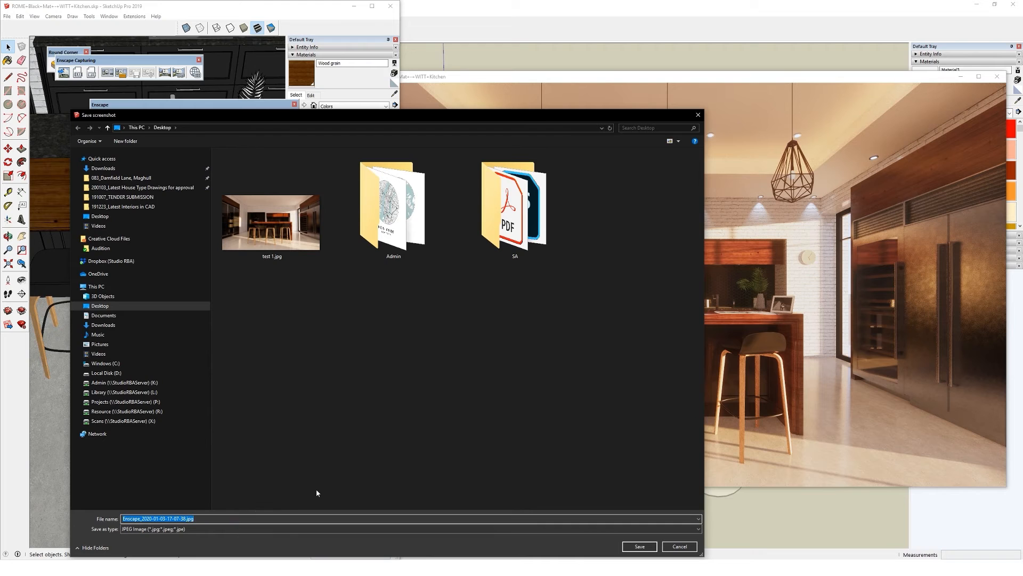
{"action": "type", "text": "Kitchen fina"}
{"action": "key", "text": "Return"}
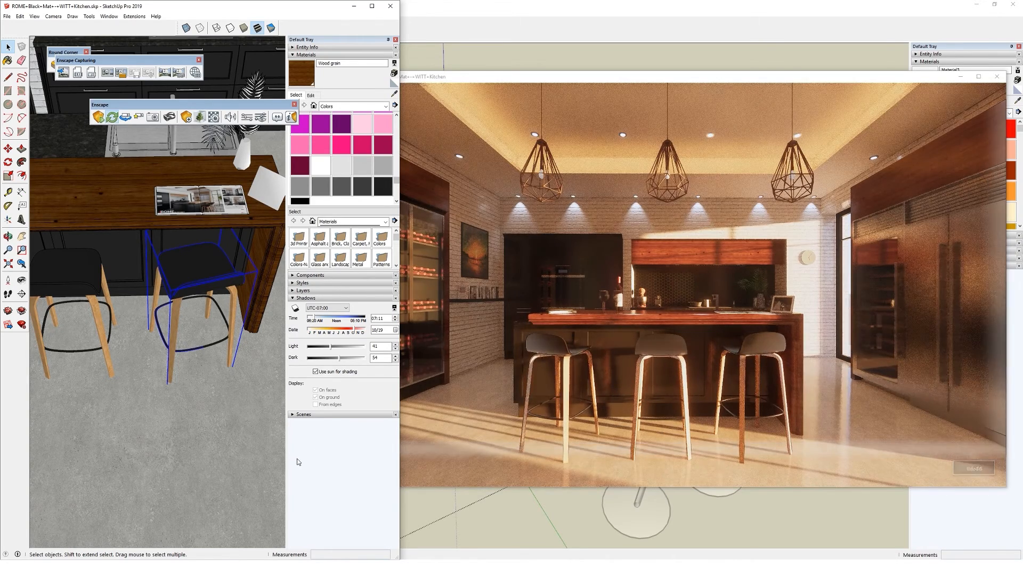
- Open Kitchen final.jpg in Photos and zoom in to examine the fridge, stools and island in the render
{"action": "left_click", "coordinate": [295, 530]}
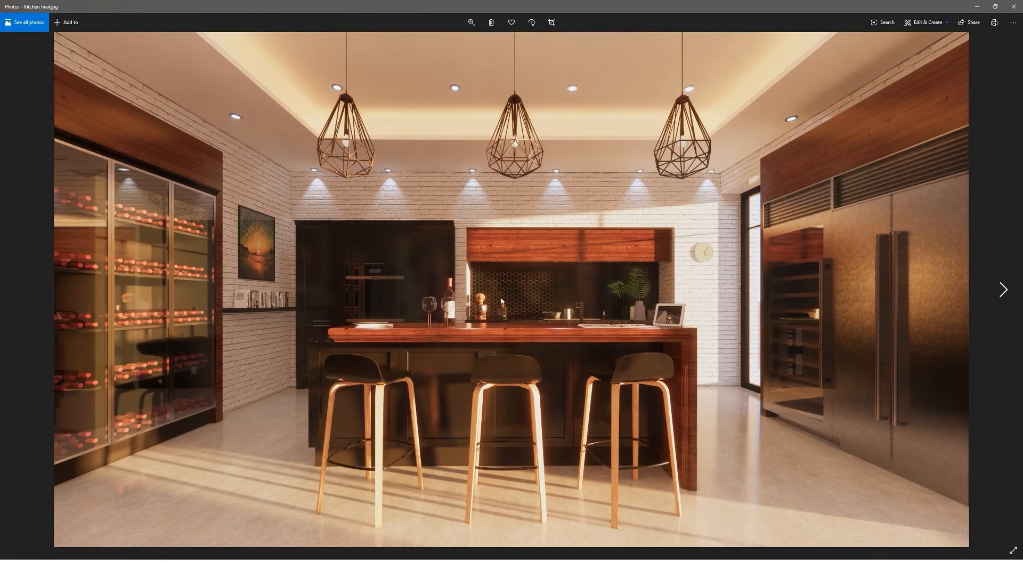
{"action": "scroll", "coordinate": [866, 361], "scroll_direction": "up", "scroll_amount": 3}
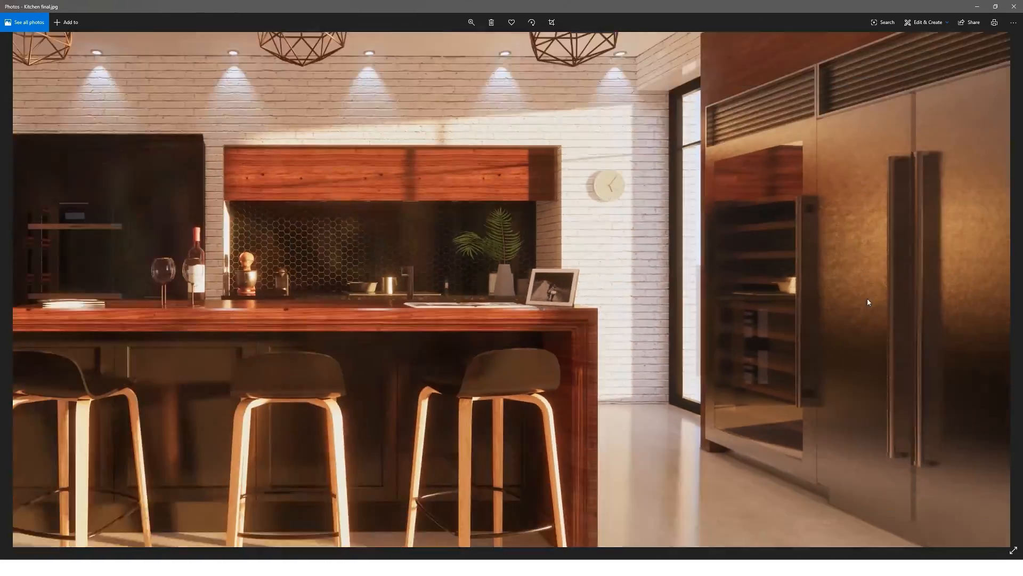
{"action": "scroll", "coordinate": [862, 304], "scroll_direction": "down", "scroll_amount": 3}
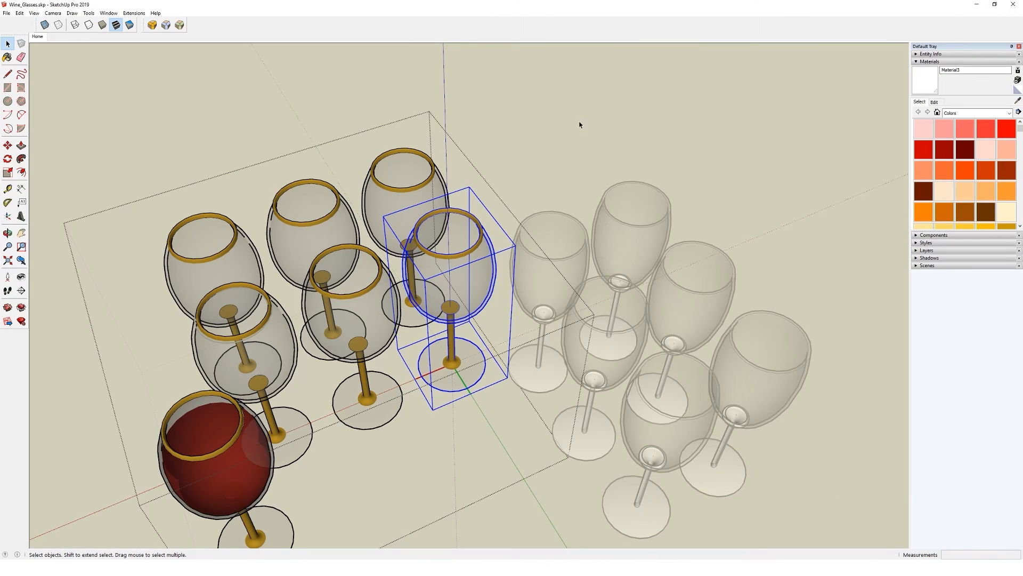
- Switch back to the SketchUp kitchen model, fit the whole model in view and widen its window
{"action": "left_click", "coordinate": [380, 567]}
{"action": "left_click", "coordinate": [300, 535]}
{"action": "left_click", "coordinate": [379, 567]}
{"action": "left_click", "coordinate": [405, 535]}
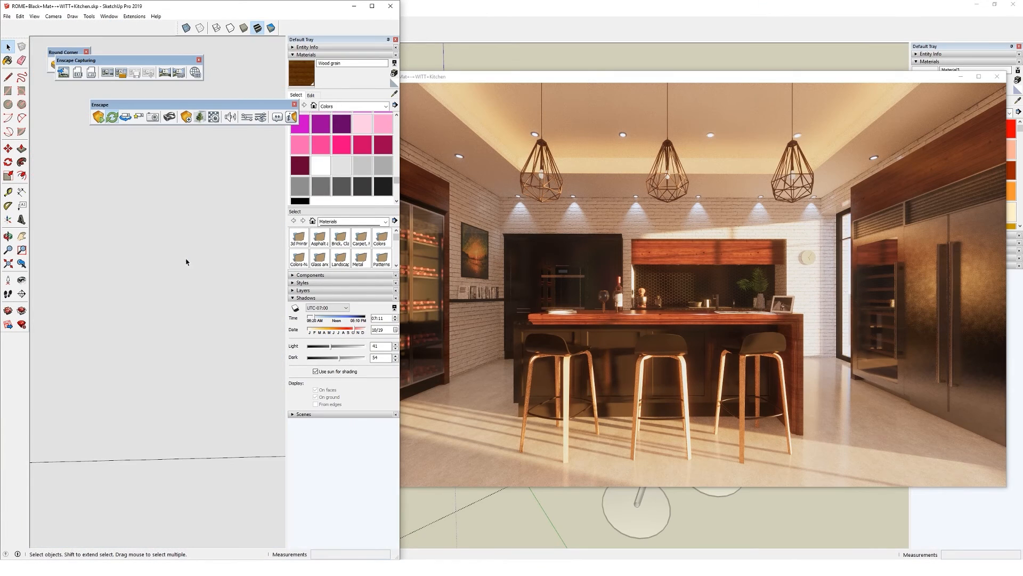
{"action": "left_click", "coordinate": [7, 265]}
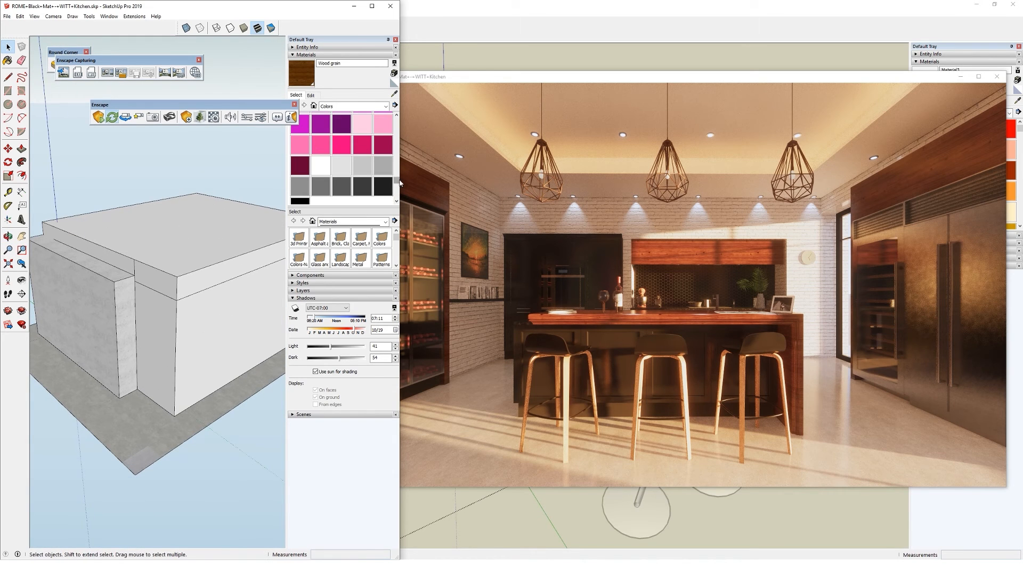
{"action": "mouse_move", "coordinate": [401, 184]}
{"action": "left_mouse_down"}
{"action": "mouse_move", "coordinate": [643, 186]}
{"action": "mouse_move", "coordinate": [629, 187]}
{"action": "left_mouse_up"}
- Sample the Aluminum material from the tall fridge doors inside the kitchen and turn off its texture image
{"action": "scroll", "coordinate": [311, 201], "scroll_direction": "up", "scroll_amount": 7}
{"action": "middle_click_drag", "start_coordinate": [311, 199], "coordinate": [306, 190]}
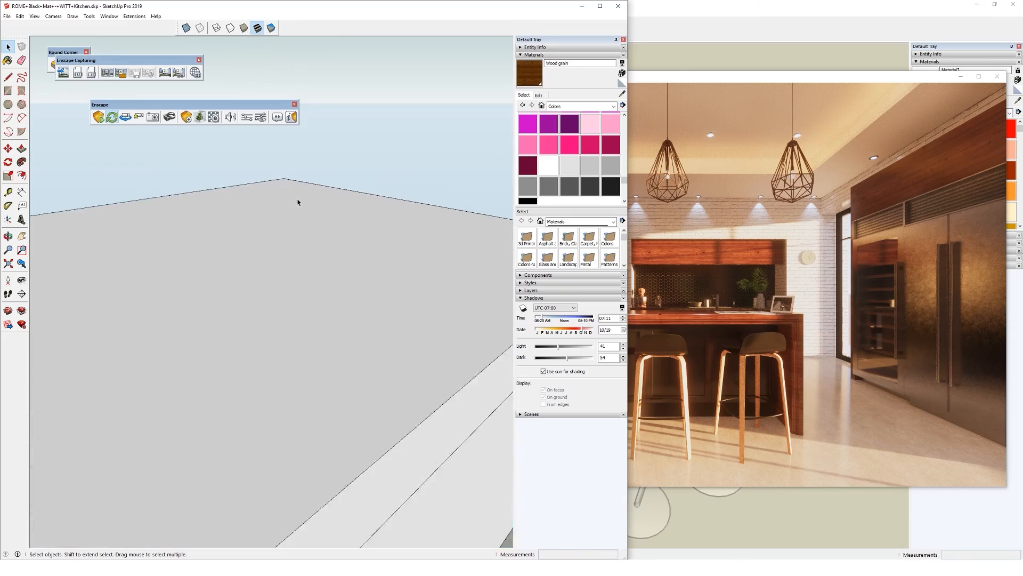
{"action": "scroll", "coordinate": [346, 332], "scroll_direction": "up", "scroll_amount": 5}
{"action": "middle_click_drag", "start_coordinate": [347, 333], "coordinate": [376, 306]}
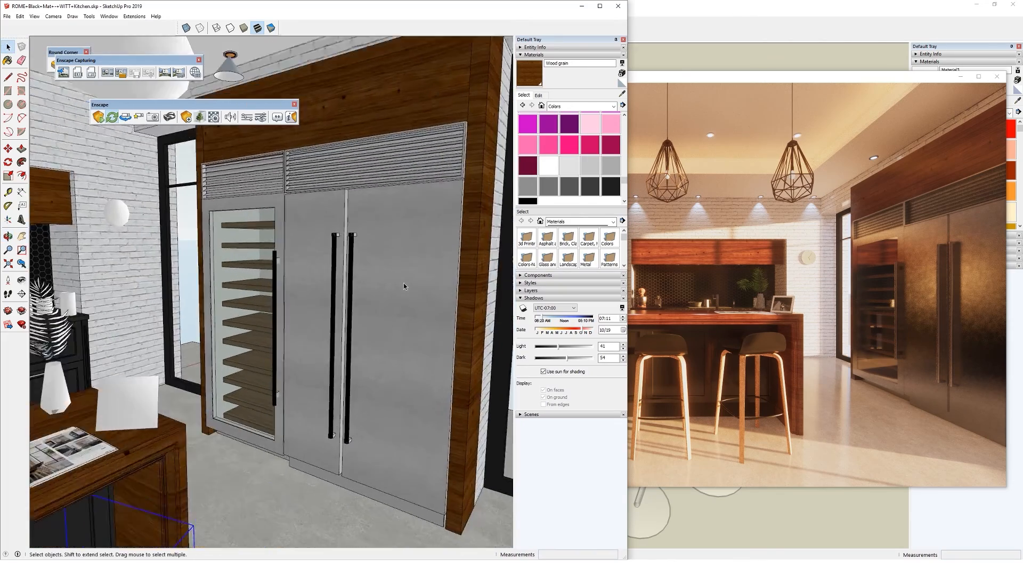
{"action": "scroll", "coordinate": [375, 307], "scroll_direction": "up", "scroll_amount": 3}
{"action": "scroll", "coordinate": [375, 307], "scroll_direction": "up", "scroll_amount": 3}
{"action": "key", "text": "b"}
{"action": "left_click", "coordinate": [431, 182], "text": "alt"}
{"action": "left_click", "coordinate": [538, 95]}
{"action": "left_click", "coordinate": [532, 167]}
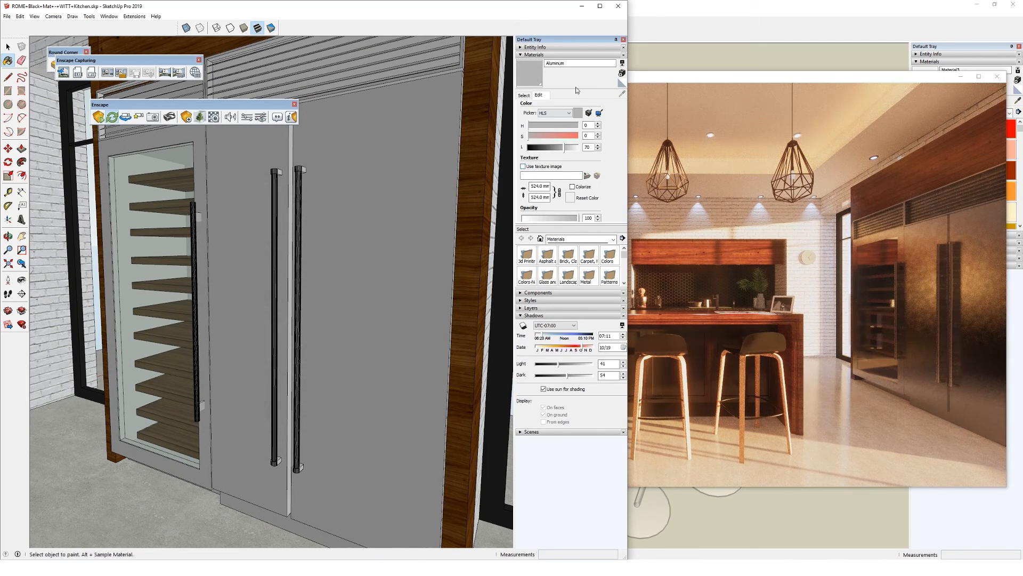
- Rename the fridge door material to "Grey marble" and replace that name with "Grey polished"
{"action": "mouse_move", "coordinate": [357, 252]}
{"action": "middle_mouse_down"}
{"action": "mouse_move", "coordinate": [334, 257]}
{"action": "mouse_move", "coordinate": [321, 284]}
{"action": "middle_mouse_up"}
{"action": "double_click", "coordinate": [560, 64]}
{"action": "type", "text": "Grey marble"}
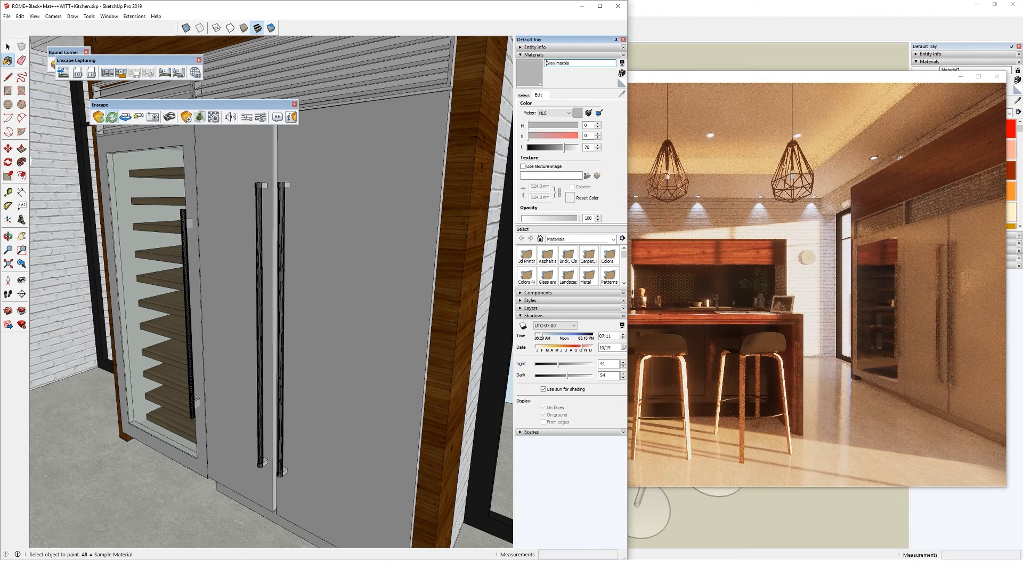
{"action": "double_click", "coordinate": [557, 63]}
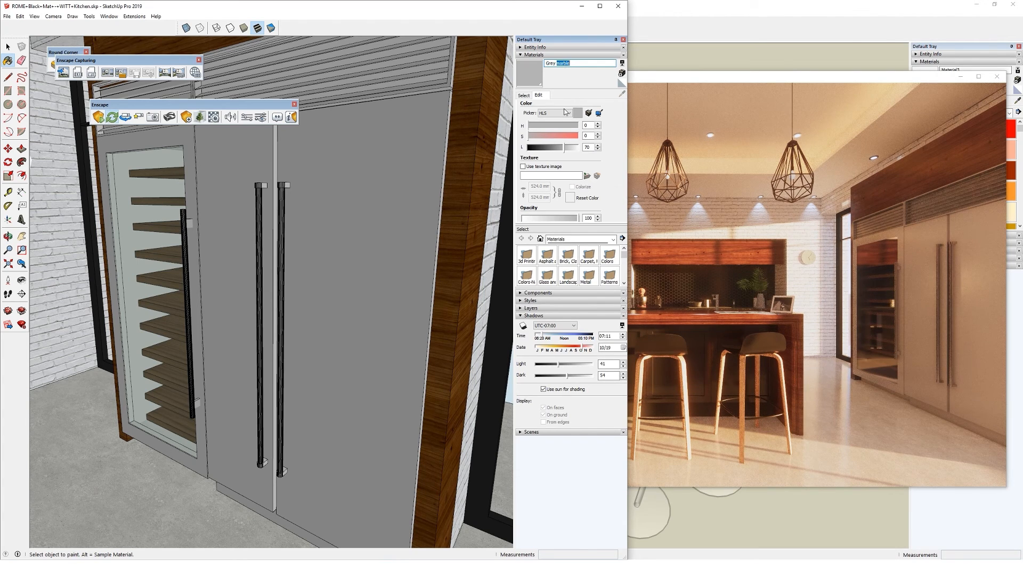
{"action": "type", "text": "polished"}
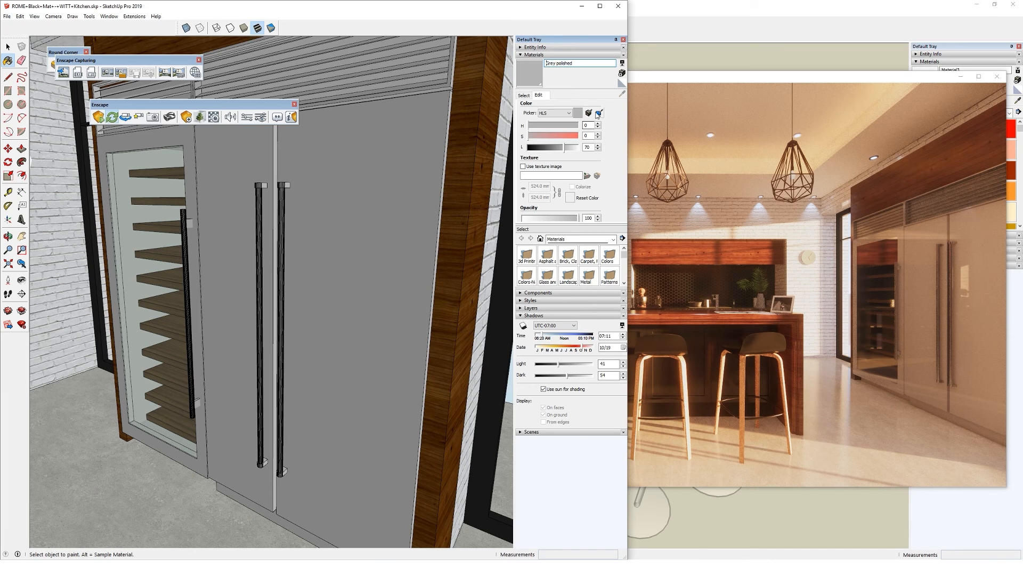
- Sample the material of the fridge door handle's bracket and check its name
{"action": "left_click", "coordinate": [524, 96]}
{"action": "scroll", "coordinate": [284, 192], "scroll_direction": "up", "scroll_amount": 5}
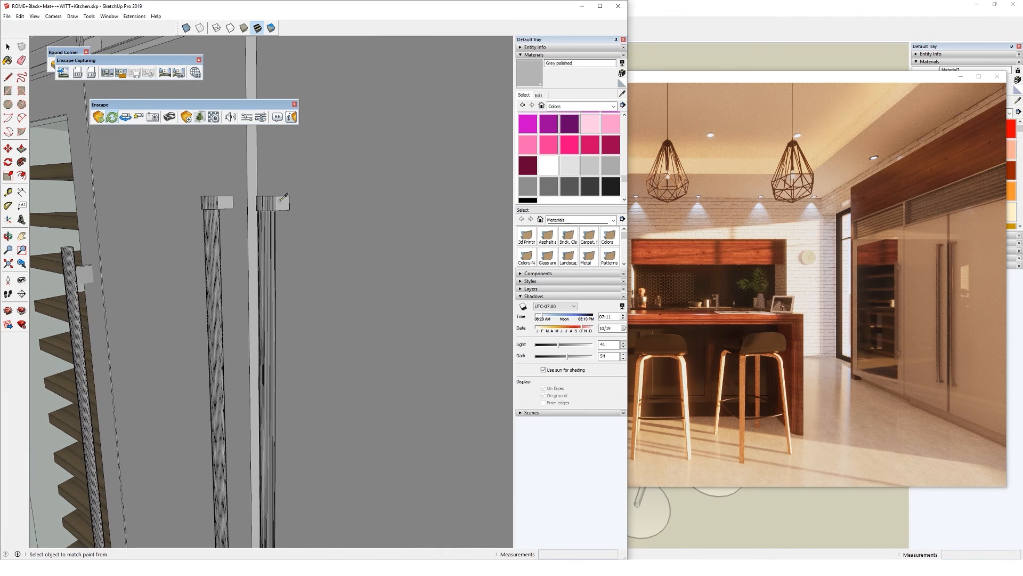
{"action": "left_click", "coordinate": [282, 202], "text": "alt"}
{"action": "double_click", "coordinate": [557, 63]}
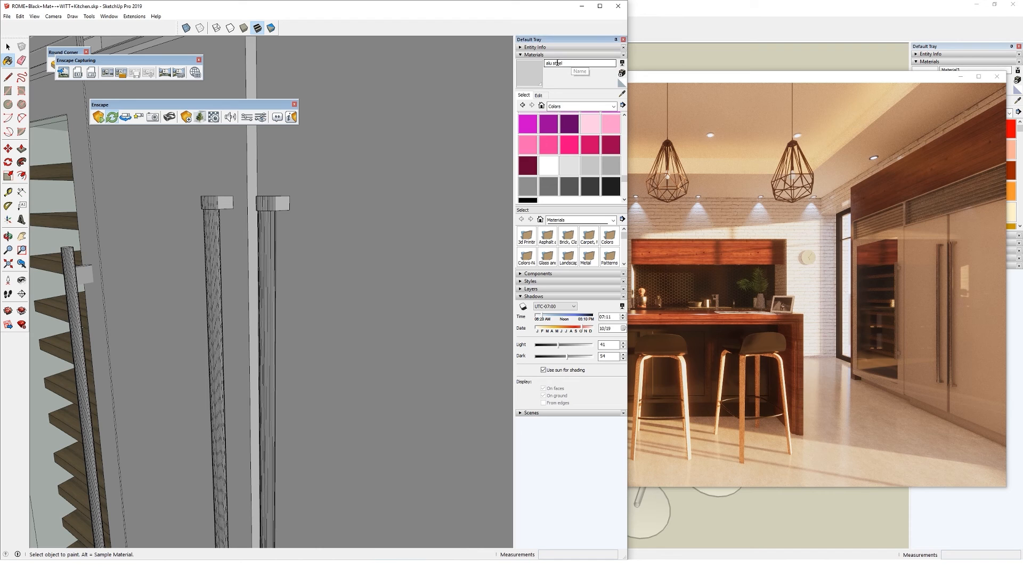
- Sample the Grey polished material from the fridge door and raise its Metallic reflection in the Enscape material settings
{"action": "scroll", "coordinate": [308, 258], "scroll_direction": "down", "scroll_amount": 6}
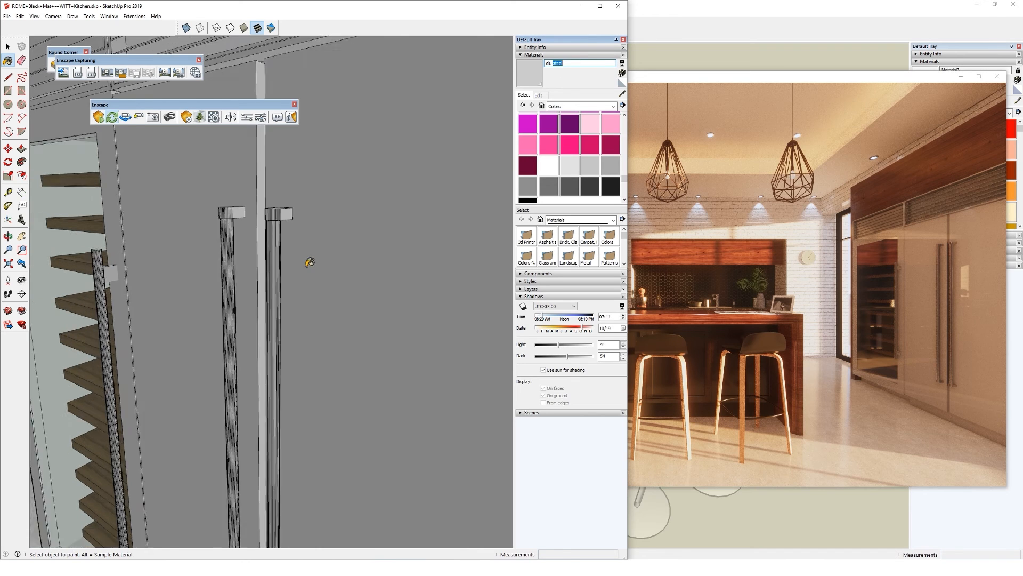
{"action": "left_click", "coordinate": [621, 93]}
{"action": "left_click", "coordinate": [407, 160]}
{"action": "left_click", "coordinate": [214, 117]}
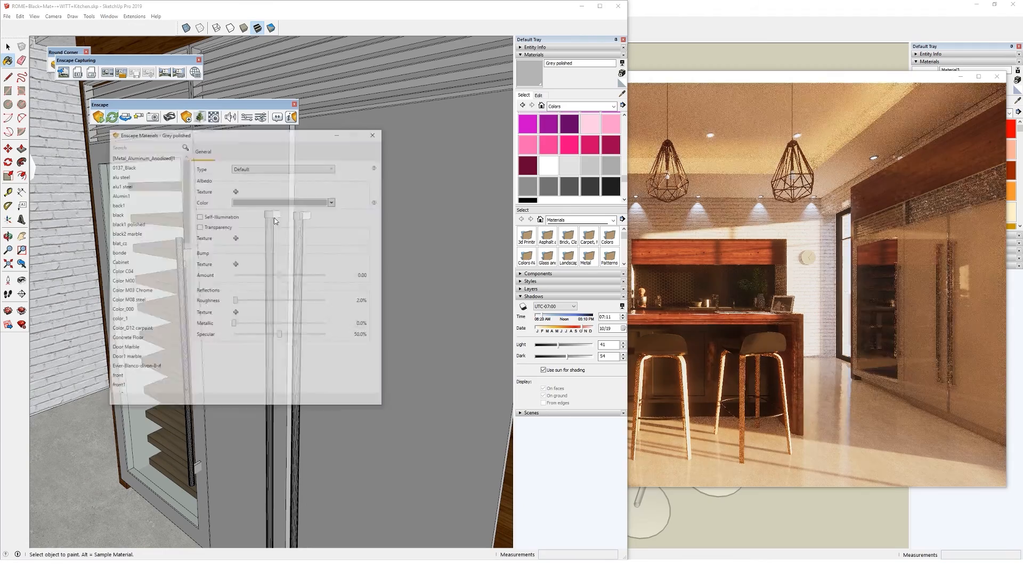
{"action": "left_click_drag", "start_coordinate": [234, 324], "coordinate": [271, 324]}
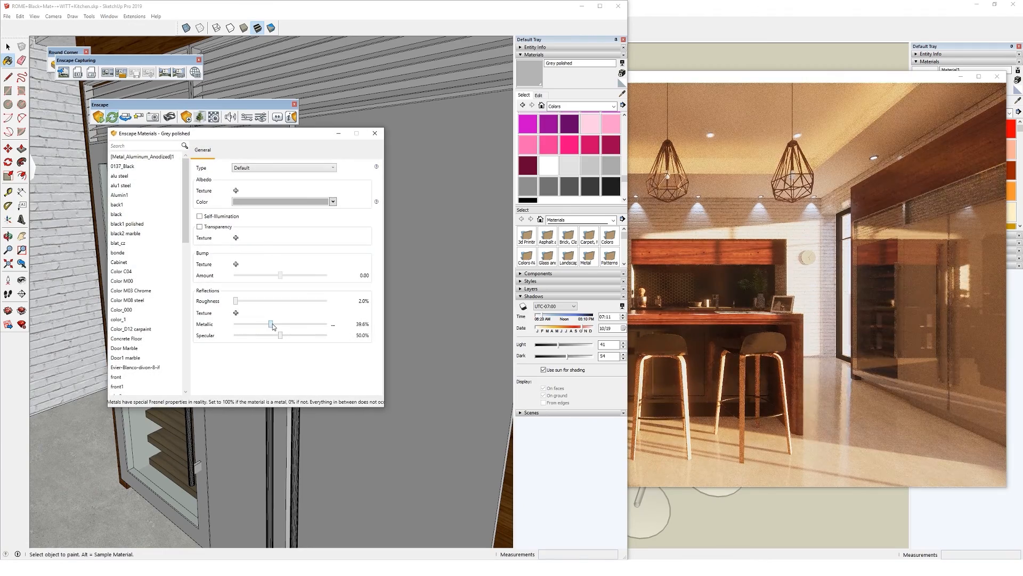
{"action": "mouse_move", "coordinate": [271, 324]}
{"action": "left_mouse_down"}
{"action": "mouse_move", "coordinate": [256, 323]}
{"action": "mouse_move", "coordinate": [264, 323]}
{"action": "left_mouse_up"}
{"action": "left_click", "coordinate": [375, 134]}
- Rename the fridge door material to "Grey carpaint" and replace that name with "Grey steel"
{"action": "double_click", "coordinate": [565, 63]}
{"action": "type", "text": "carpain"}
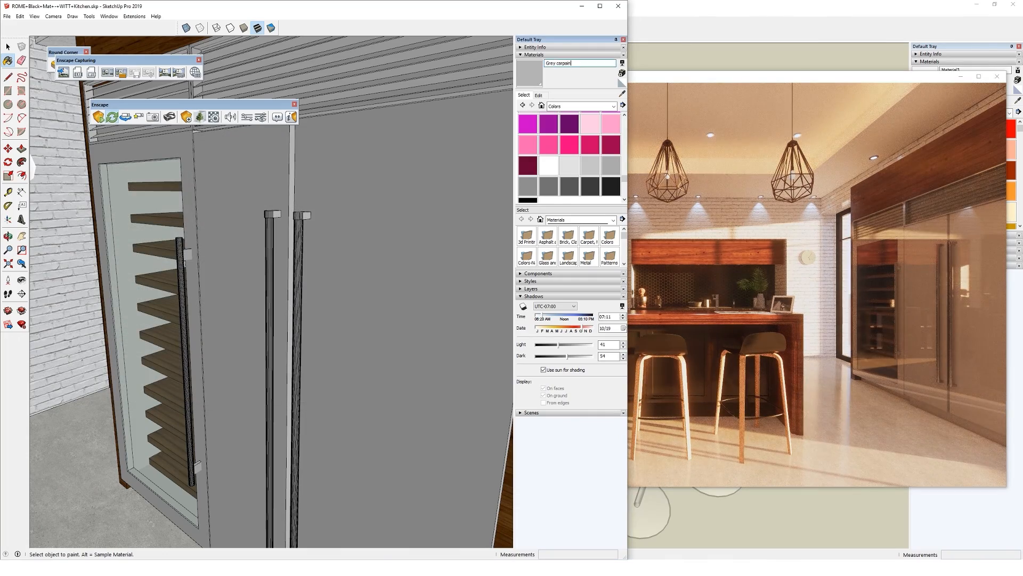
{"action": "type", "text": "t"}
{"action": "double_click", "coordinate": [568, 64]}
{"action": "scroll", "coordinate": [365, 222], "scroll_direction": "down", "scroll_amount": 4}
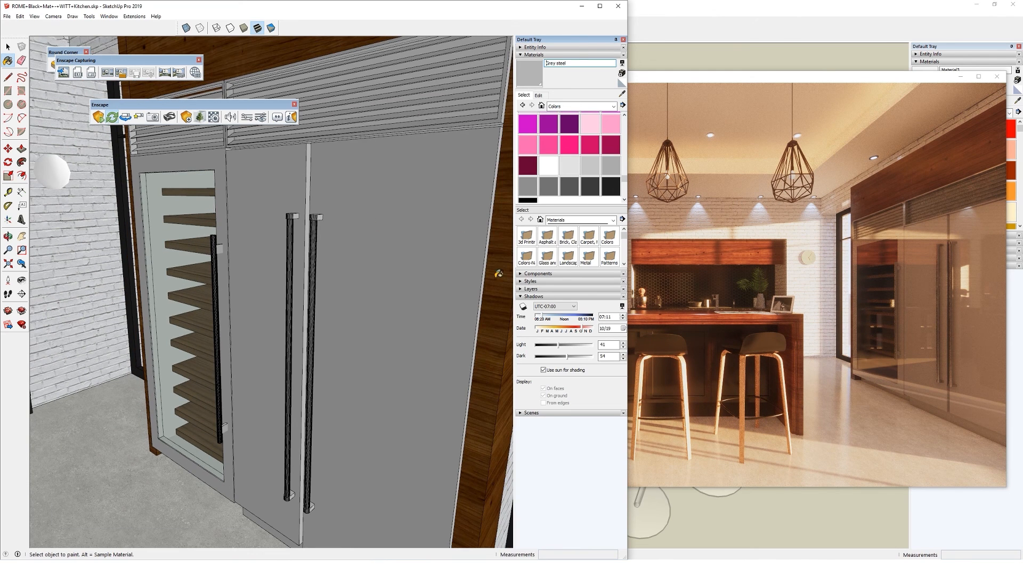
- Nudge the Enscape render view slightly and darken the Grey steel material to an HLS lightness of 48
{"action": "left_click", "coordinate": [758, 292]}
{"action": "left_click_drag", "start_coordinate": [758, 292], "coordinate": [760, 301]}
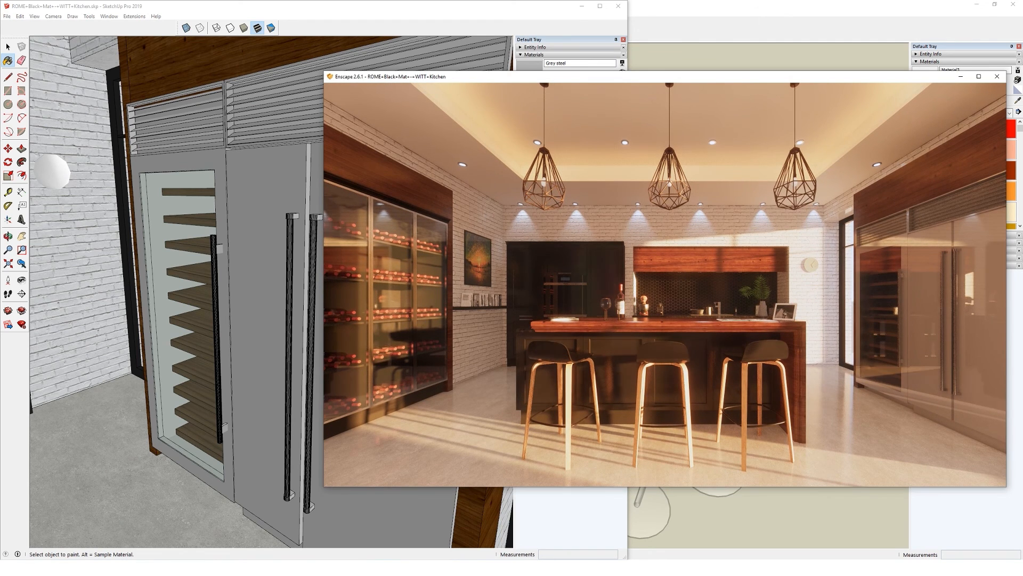
{"action": "left_click", "coordinate": [532, 69]}
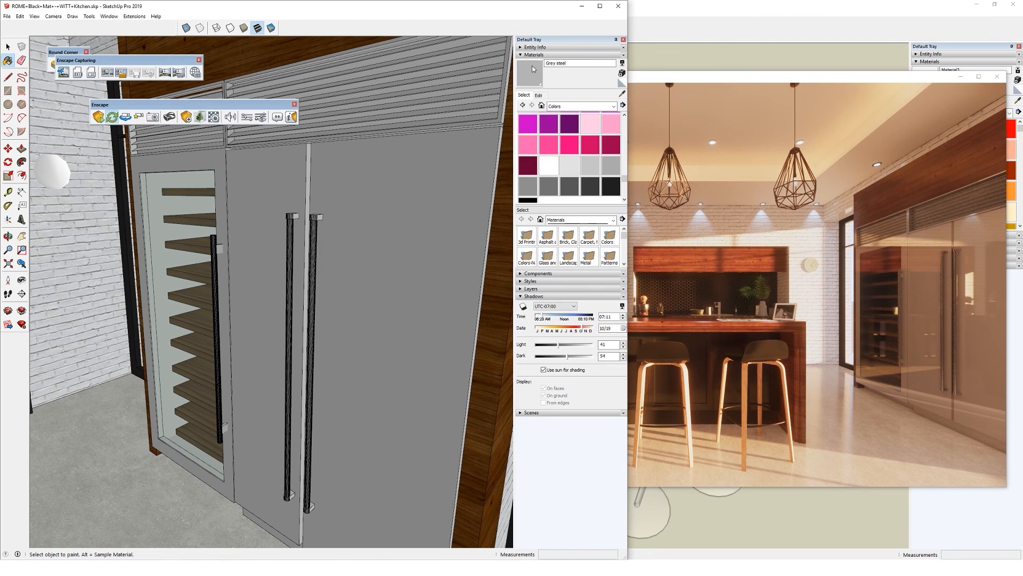
{"action": "left_click", "coordinate": [540, 94]}
{"action": "left_click_drag", "start_coordinate": [562, 152], "coordinate": [553, 151]}
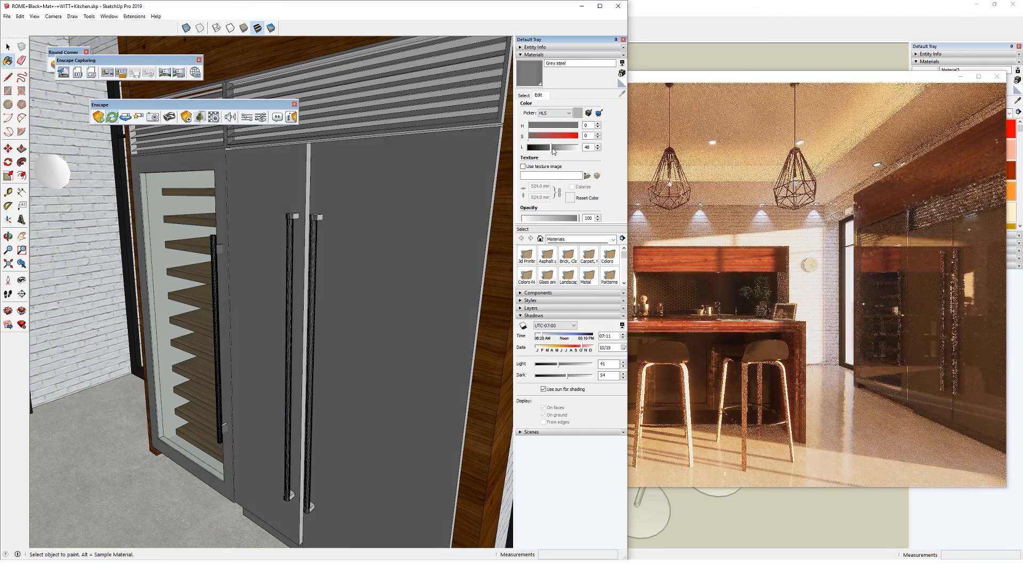
- Save an Enscape screenshot over Kitchen final.jpg on the Desktop and open the saved image in Photos
{"action": "left_click", "coordinate": [740, 81]}
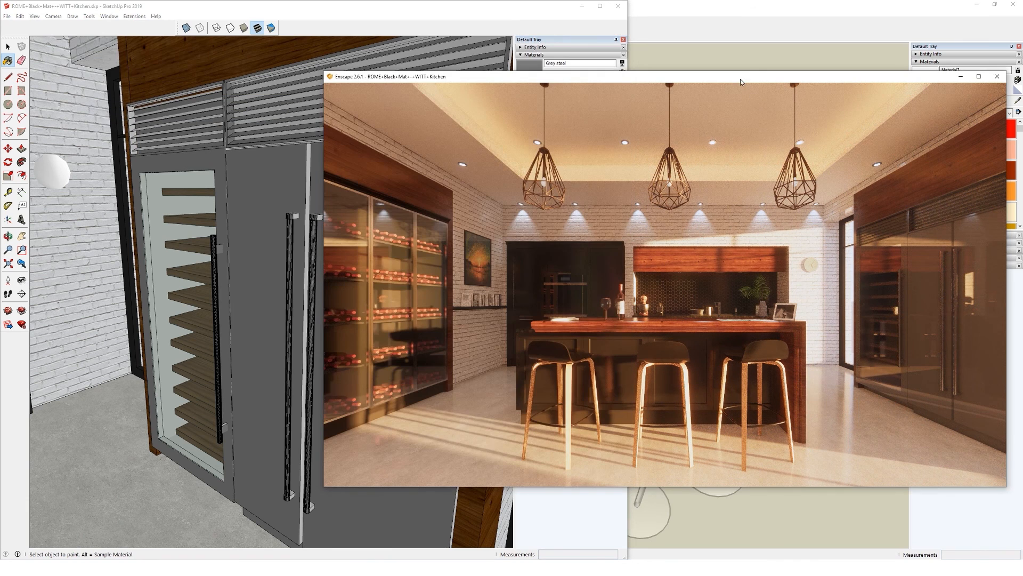
{"action": "left_click", "coordinate": [193, 20]}
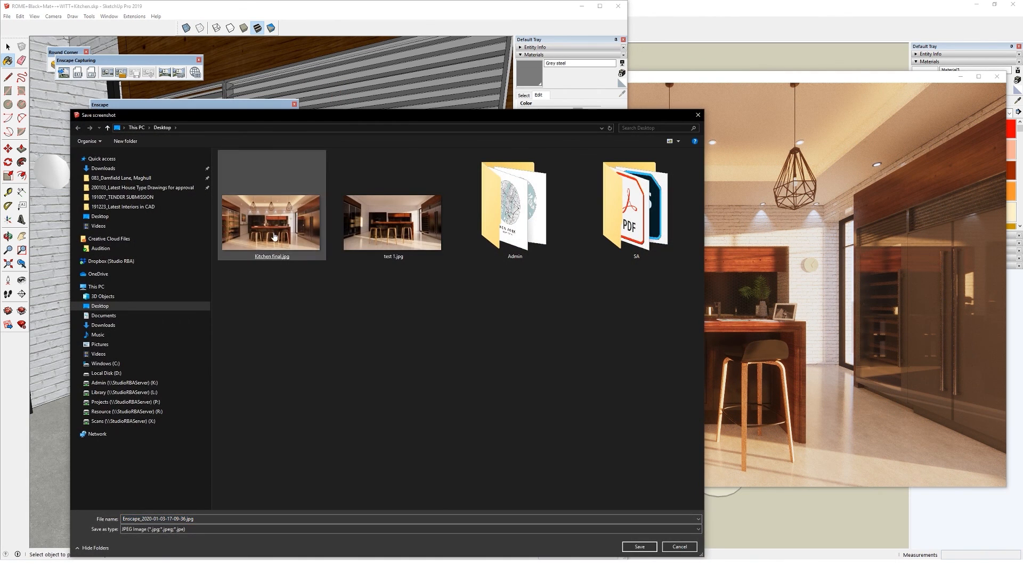
{"action": "left_click", "coordinate": [274, 236]}
{"action": "left_click", "coordinate": [274, 236]}
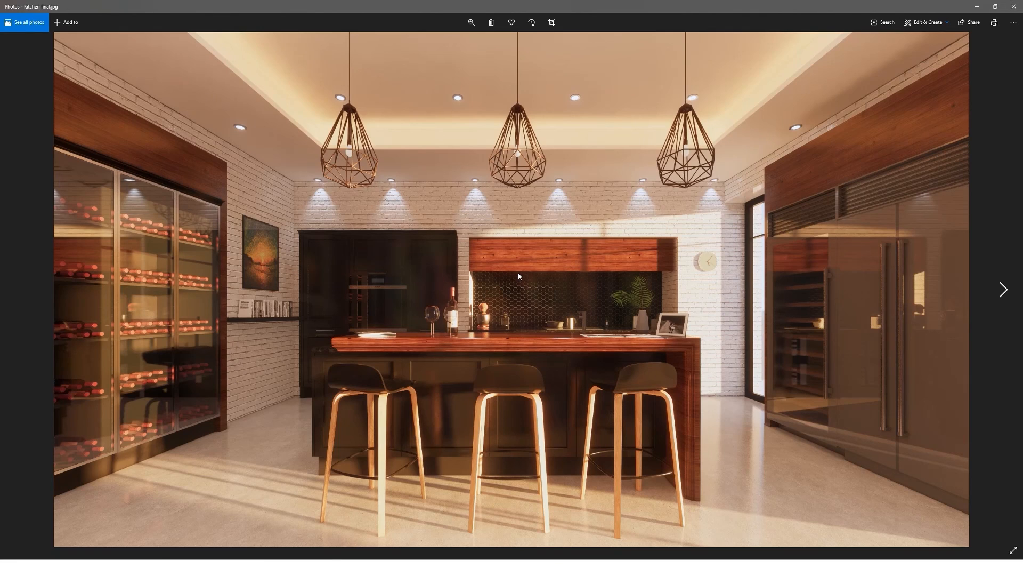